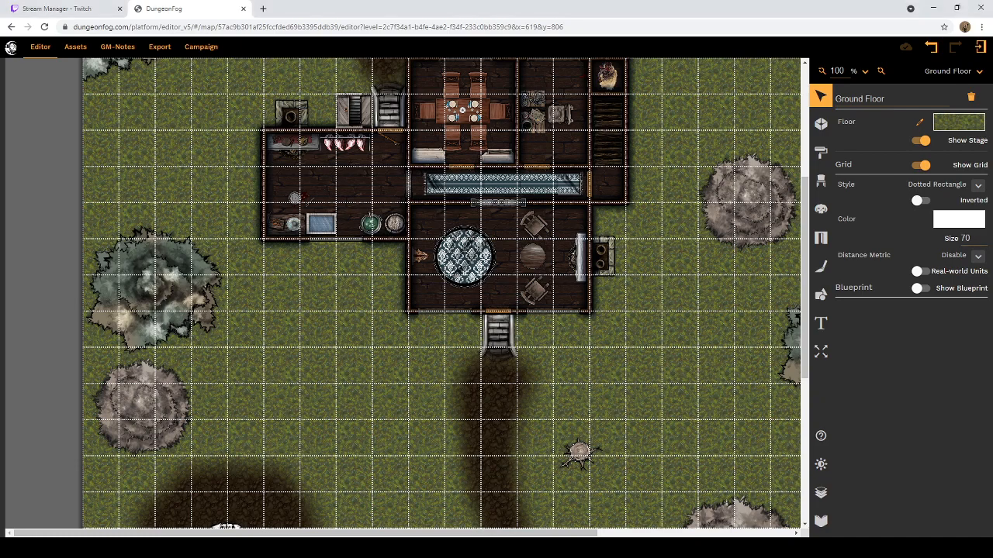
Step: Examine the Ground Floor map, including the house's rooms, the well, the dirt paths and the surrounding trees
scroll(499, 326, up, 1)
scroll(499, 324, up, 4)
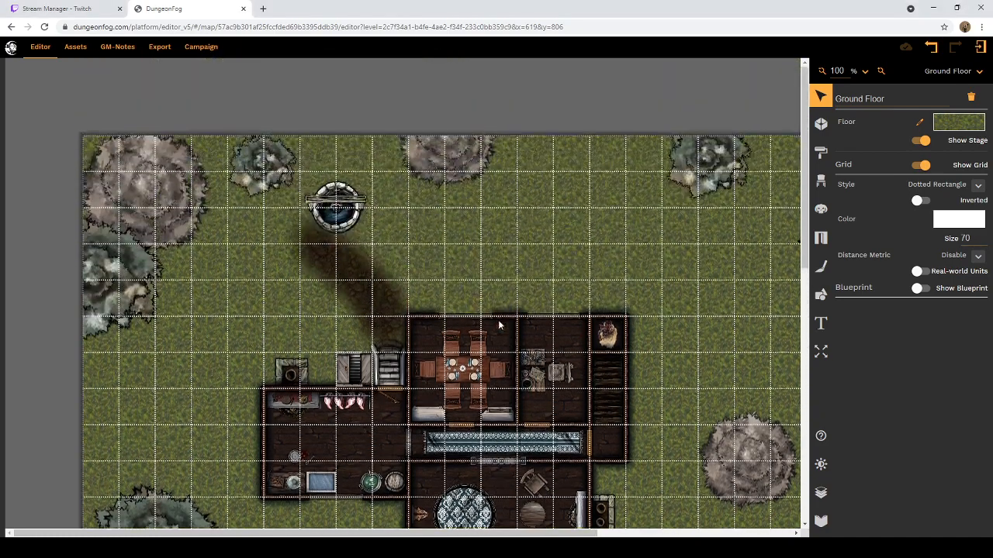
scroll(499, 324, down, 4)
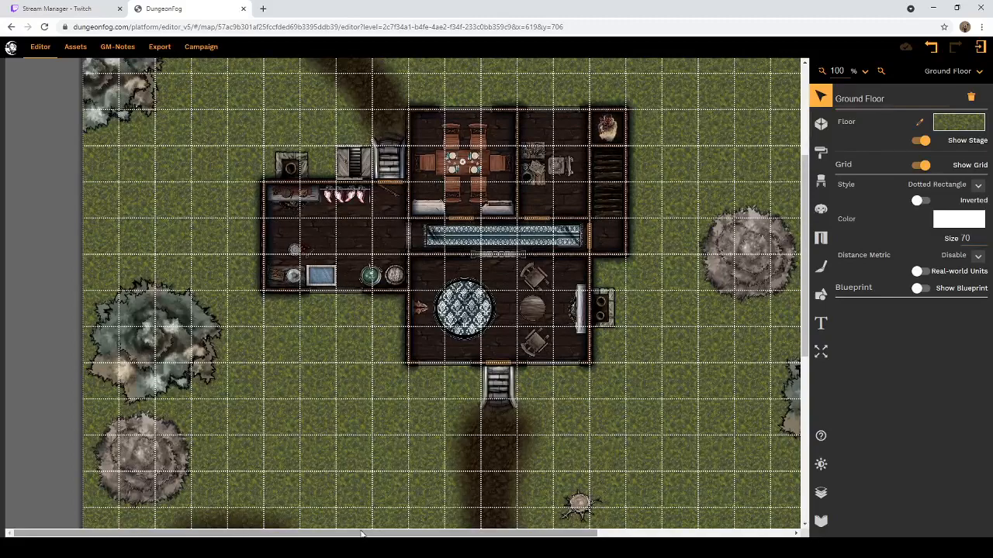
drag(365, 534, 449, 534)
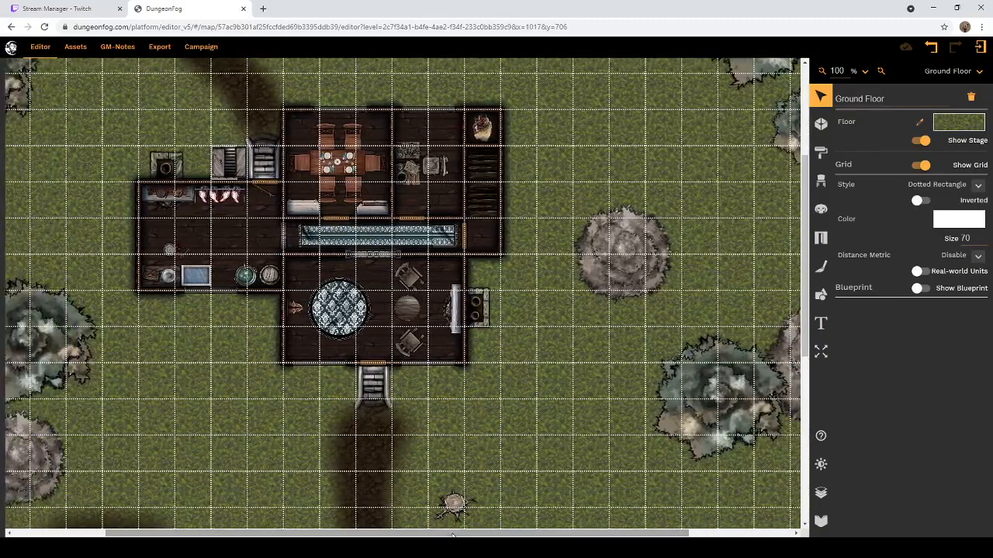
scroll(507, 348, up, 3)
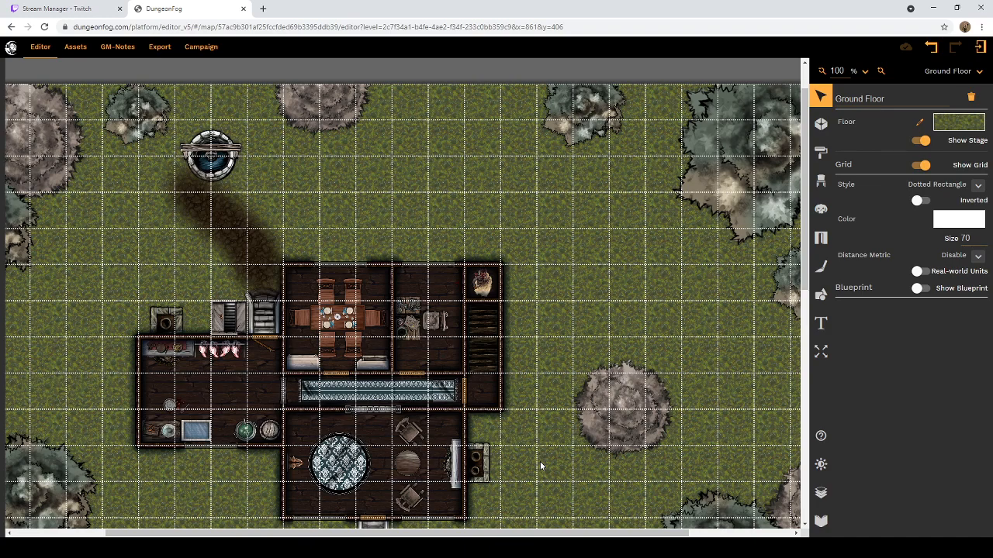
scroll(539, 444, down, 2)
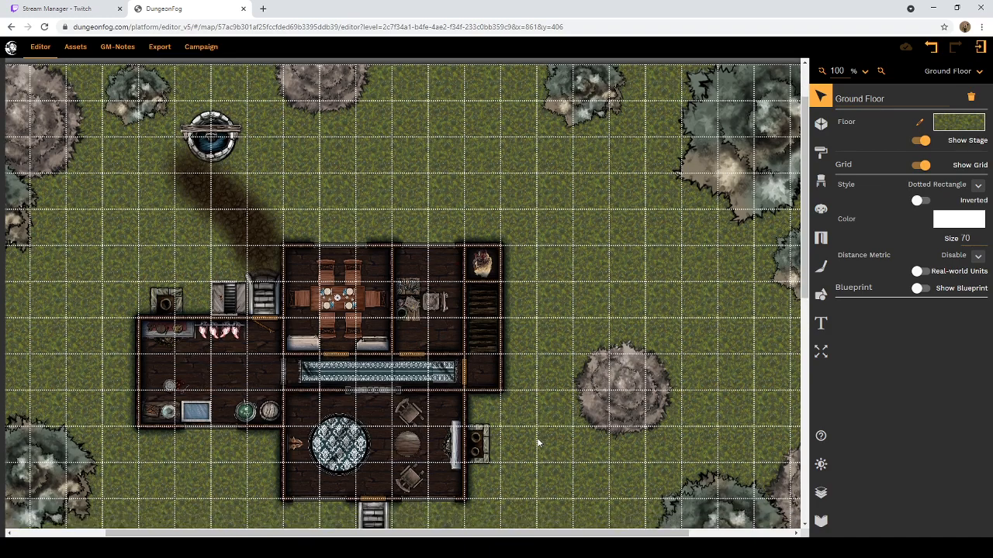
scroll(538, 443, down, 1)
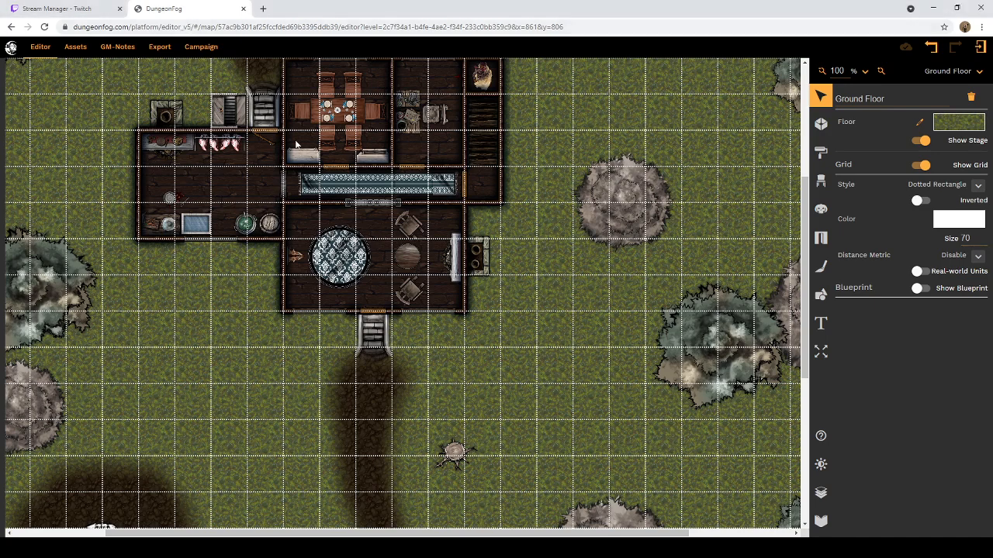
scroll(463, 255, up, 3)
scroll(462, 373, down, 2)
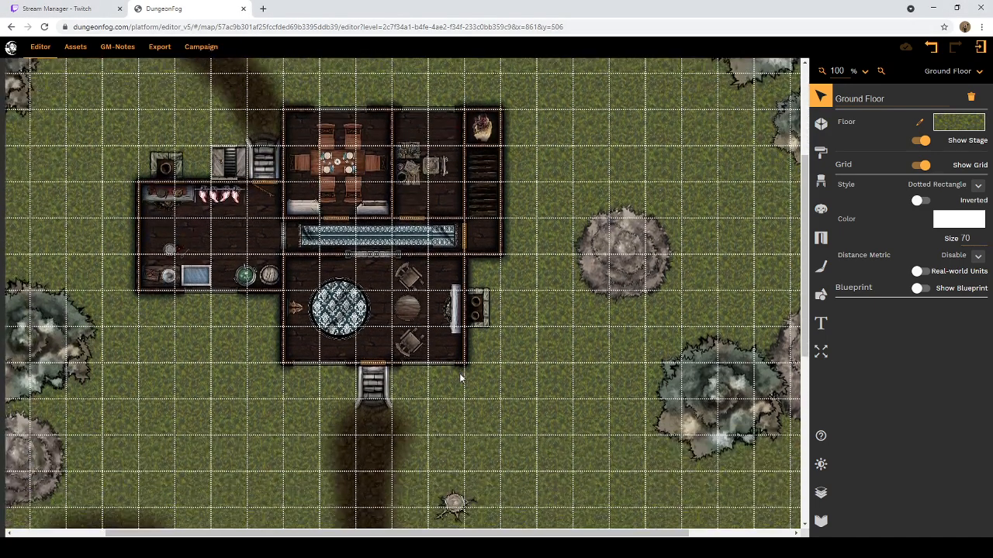
drag(508, 536, 424, 536)
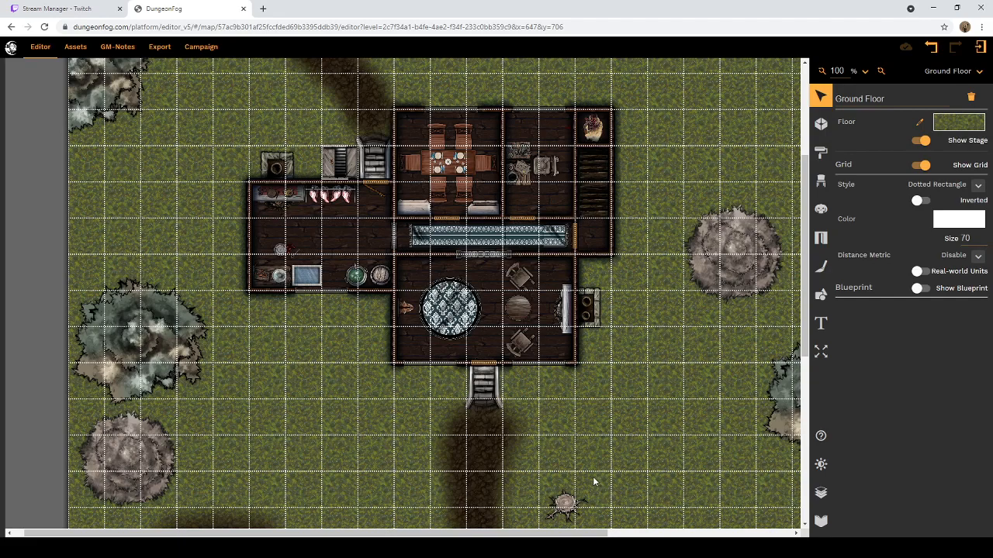
scroll(595, 485, up, 3)
scroll(595, 483, down, 4)
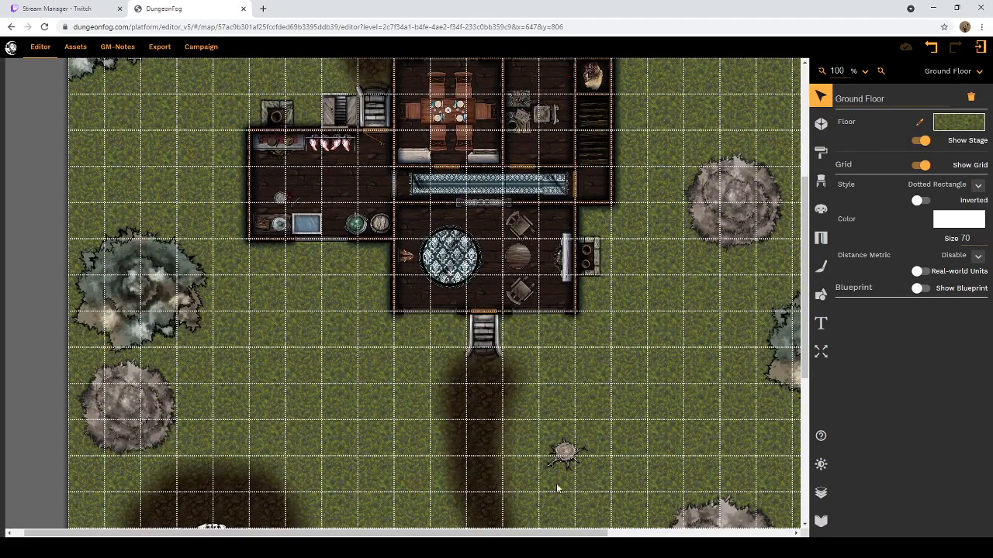
drag(457, 536, 562, 532)
scroll(562, 517, up, 3)
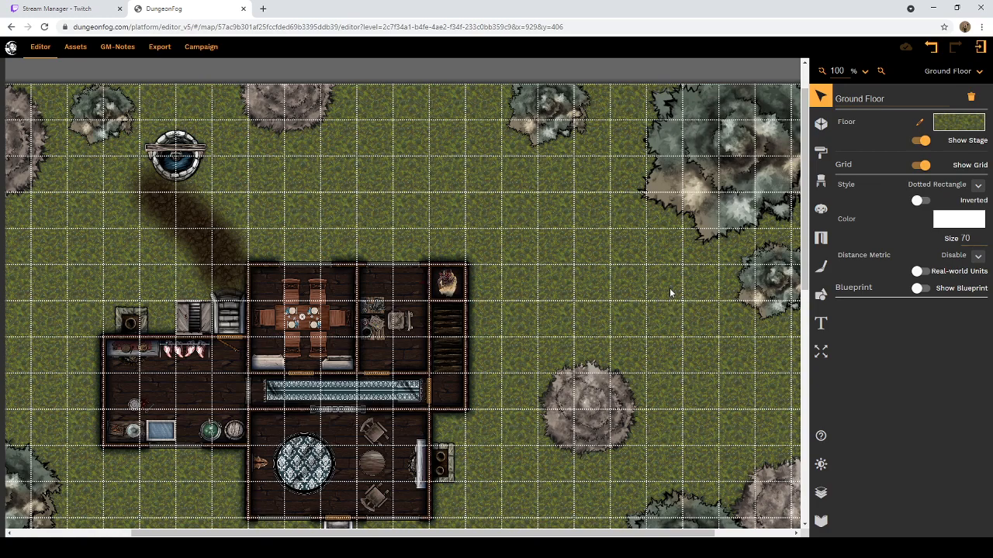
scroll(671, 293, down, 2)
scroll(670, 293, down, 1)
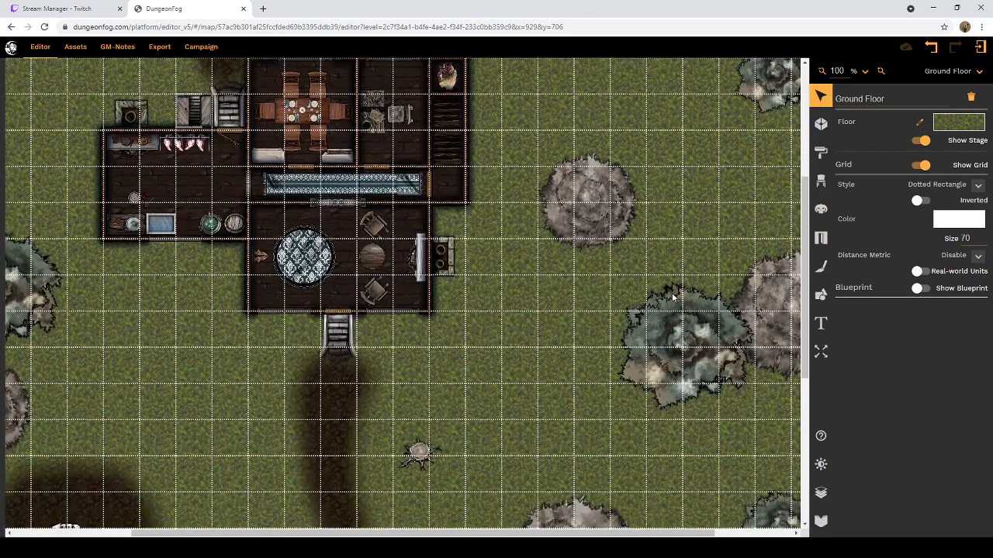
scroll(674, 295, up, 2)
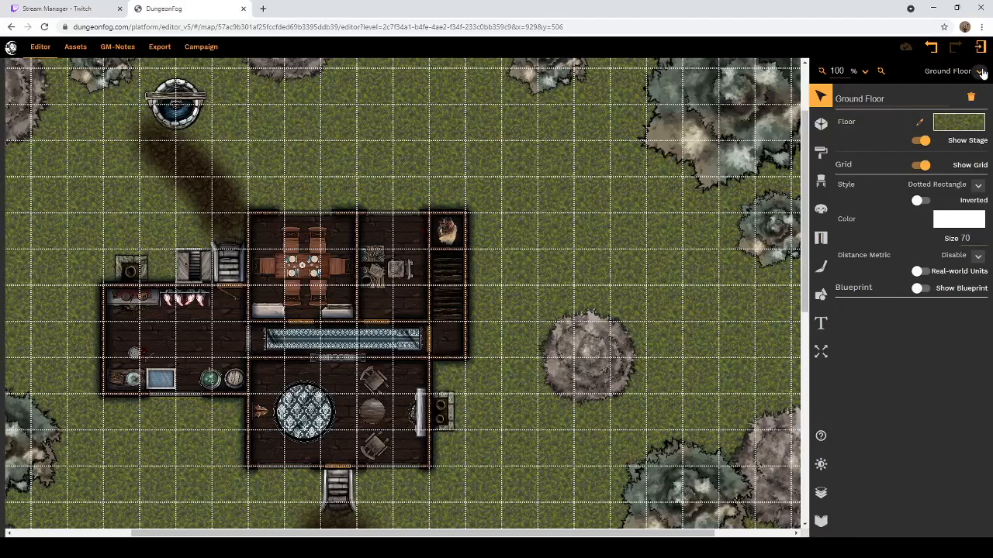
Step: Switch to the Upper Floor level and examine its bedroom, bathroom, ritual room and roof sections
click(980, 71)
click(953, 135)
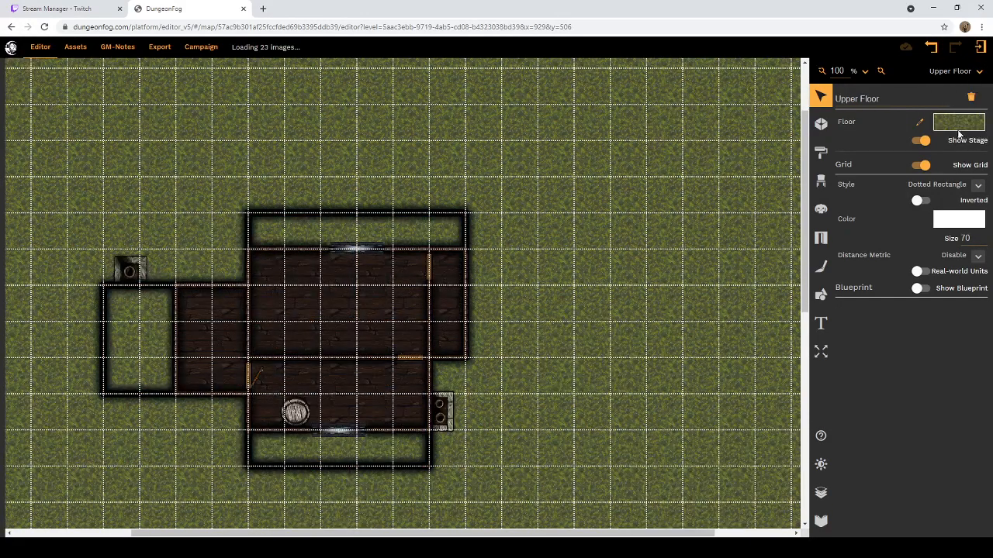
scroll(552, 297, down, 1)
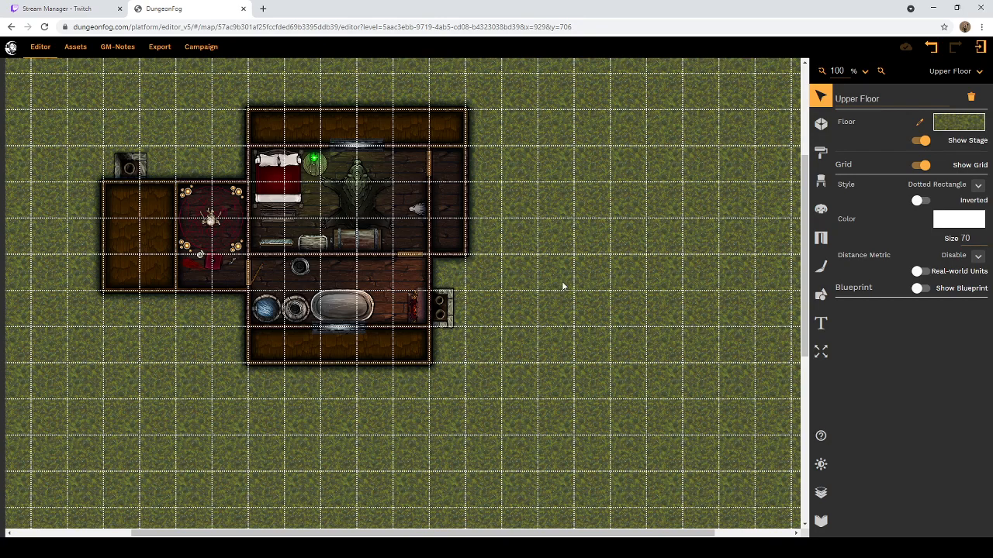
scroll(569, 276, down, 1)
scroll(569, 276, down, 1)
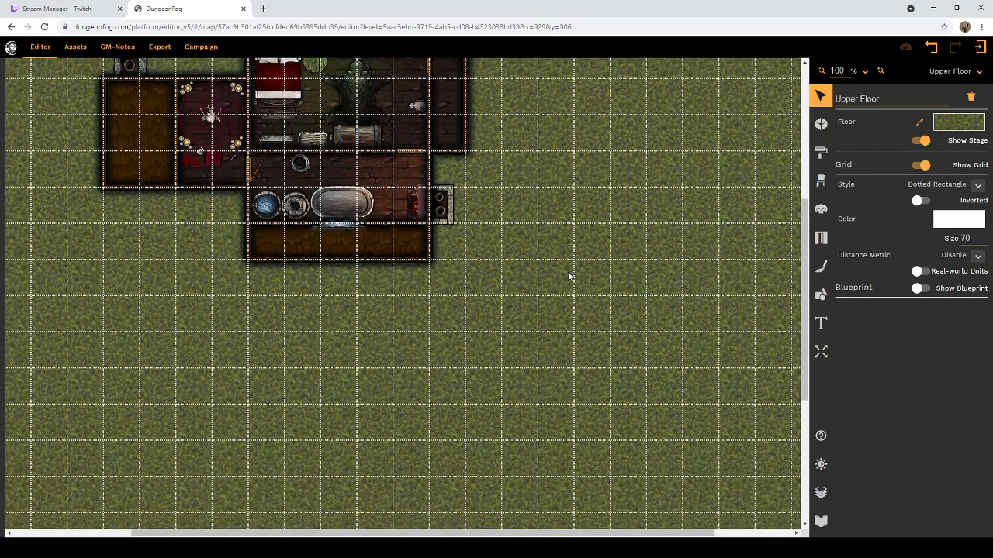
scroll(569, 276, up, 4)
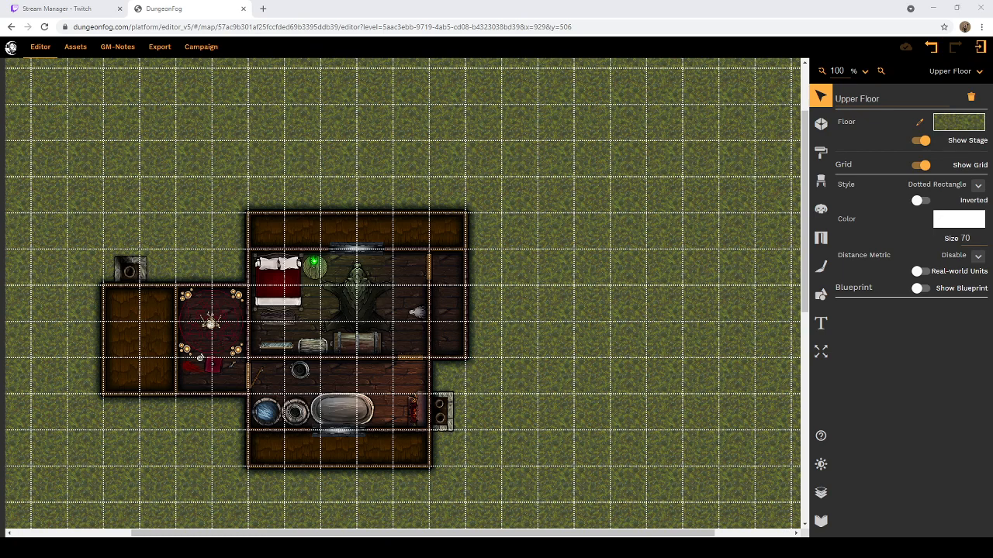
scroll(465, 349, down, 5)
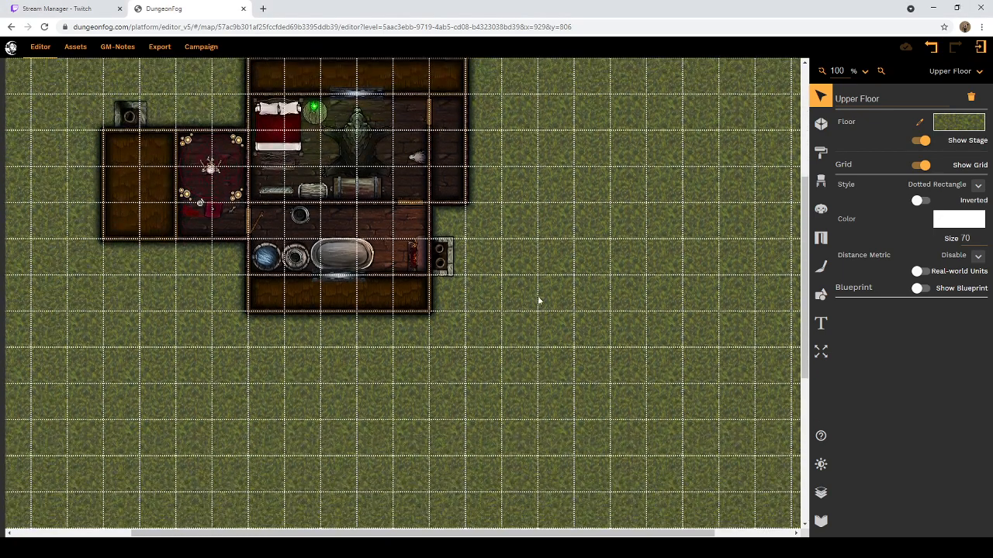
scroll(543, 295, up, 2)
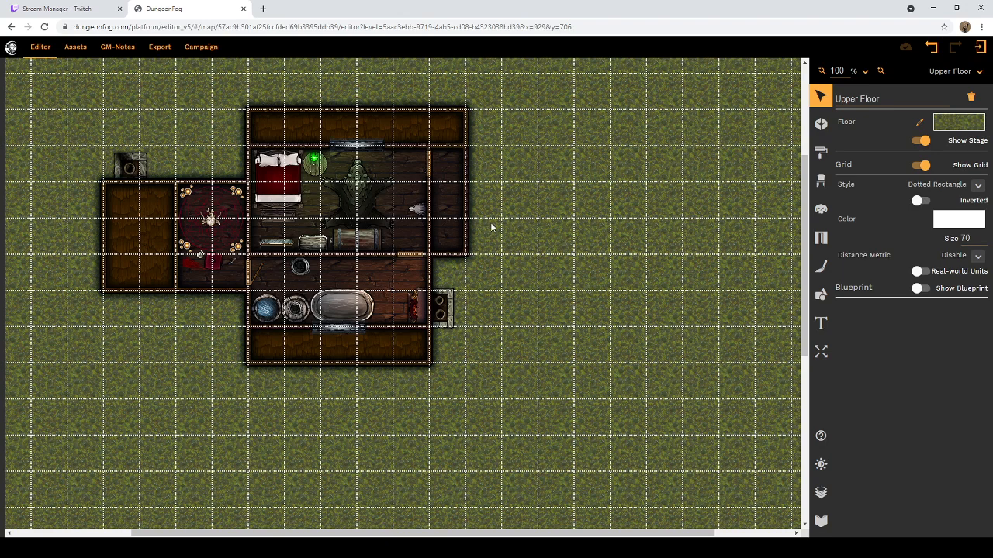
Step: Search the props for "stair" and place the Modern "stairs down" prop, mirrored vertically, at the south end of the narrow eastern room
click(823, 181)
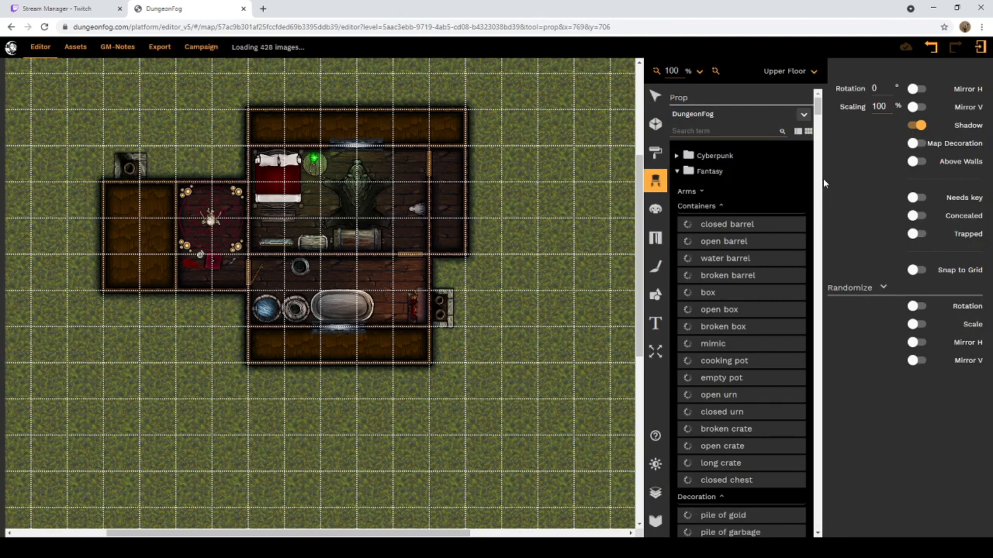
click(729, 130)
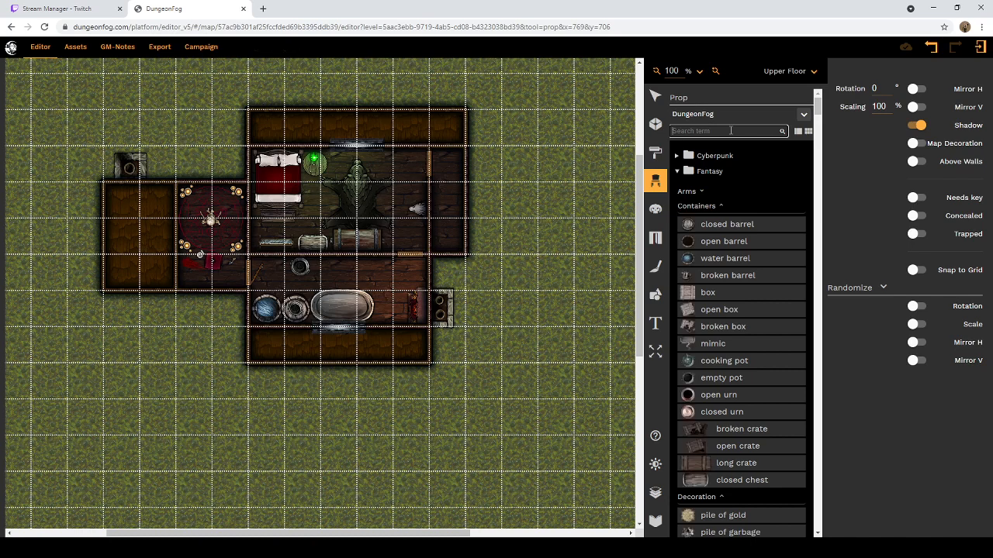
text(stair)
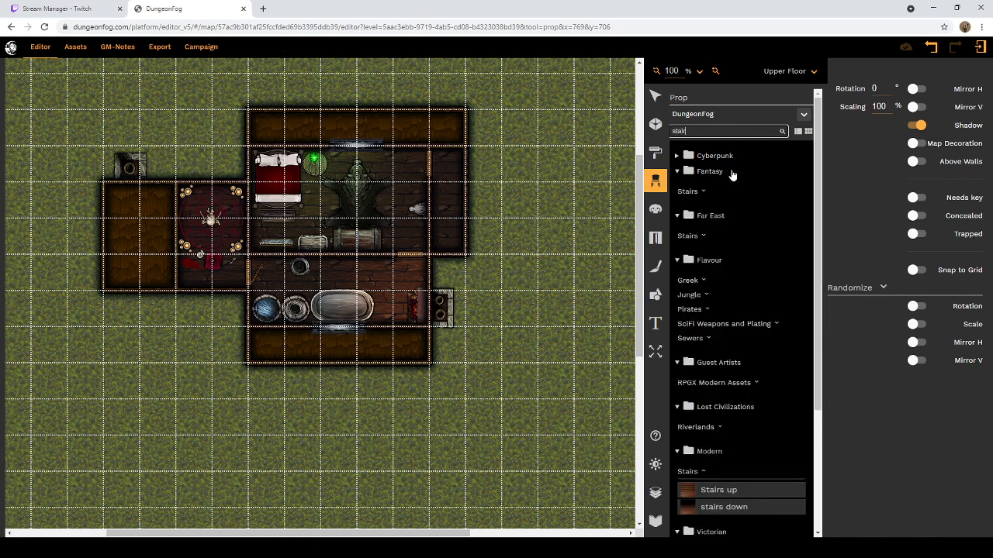
scroll(731, 194, down, 4)
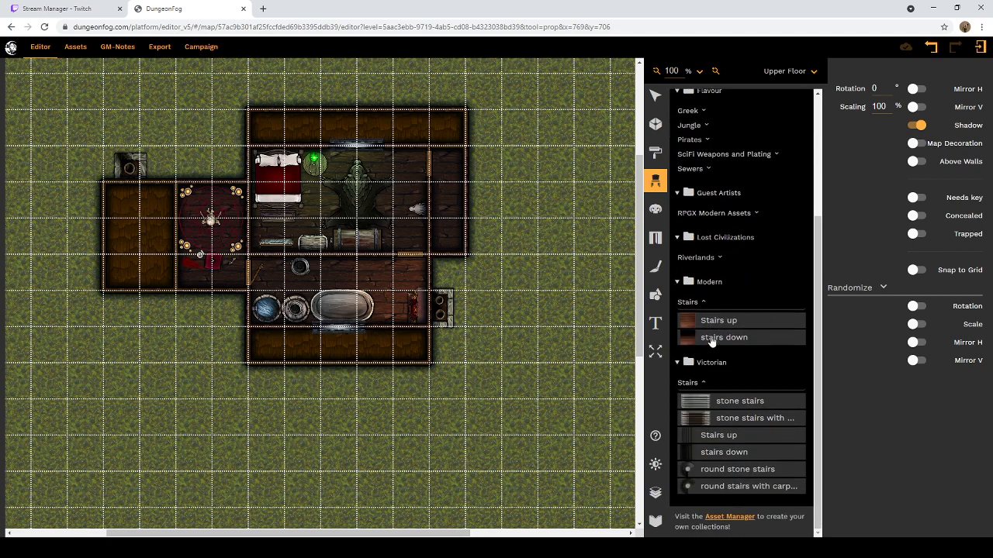
click(711, 342)
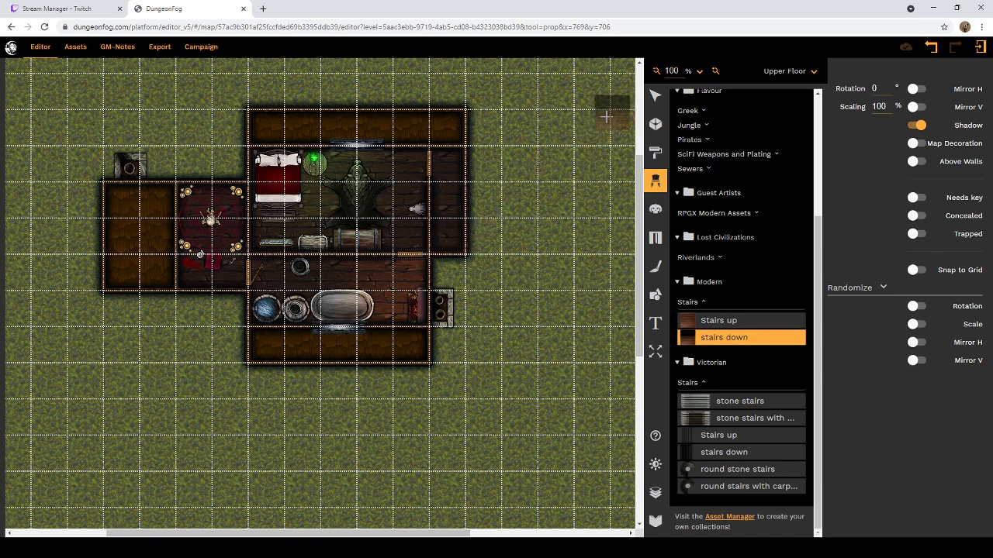
click(914, 107)
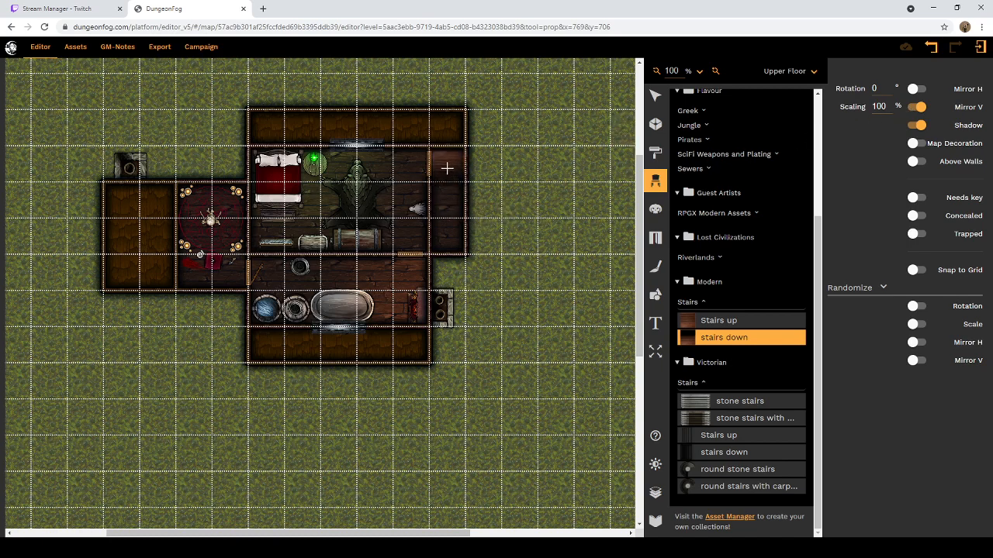
click(446, 233)
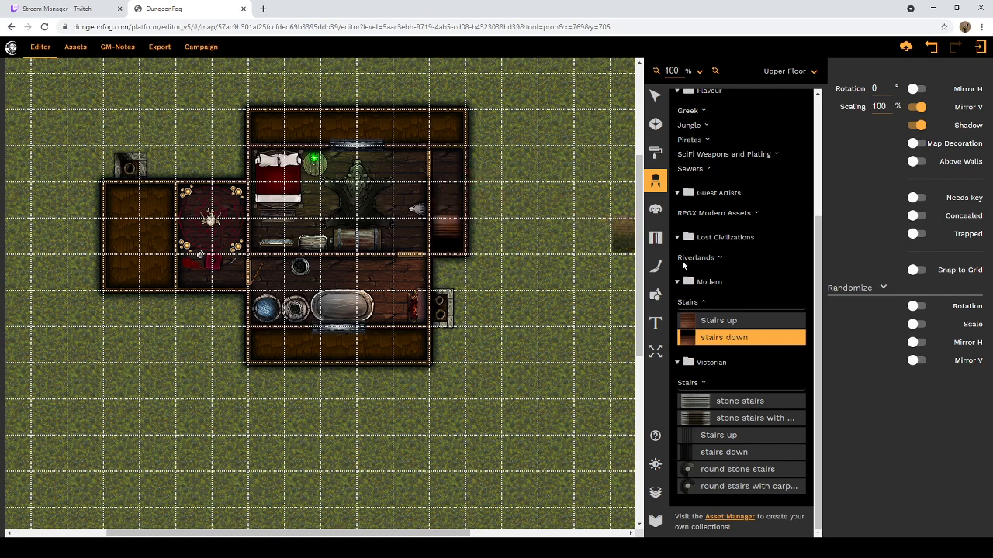
Step: Place the Modern "Stairs up" prop, mirrored vertically, directly north of the stairs down in the narrow eastern room
click(698, 320)
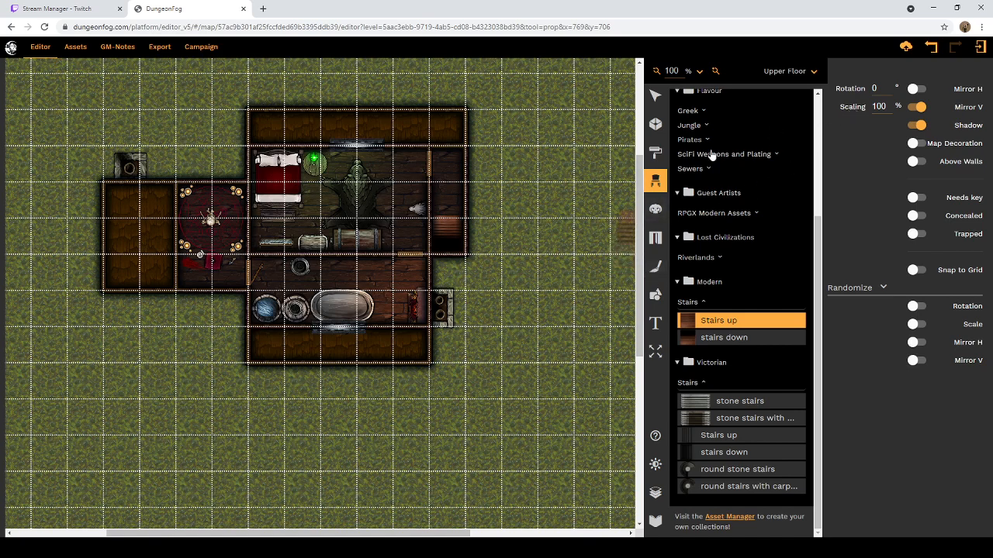
click(449, 204)
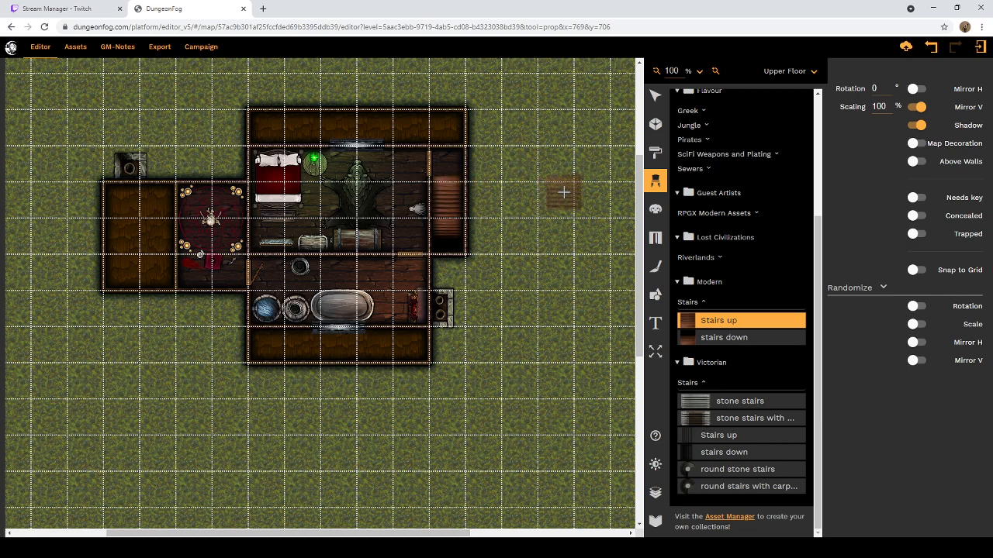
click(655, 95)
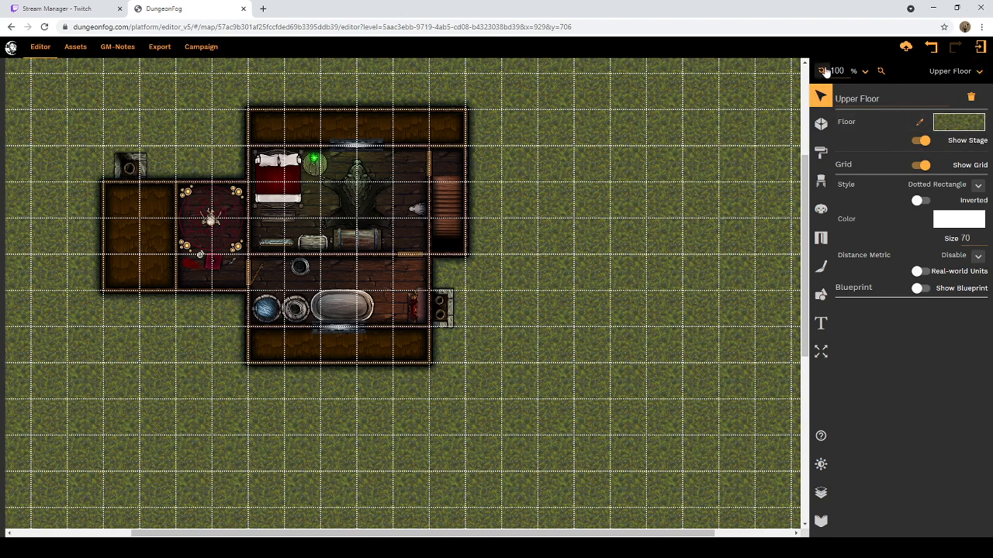
Step: Compare the stairwell on the Ground Floor with the one on the Upper Floor, ending on the Upper Floor level
click(980, 73)
click(979, 70)
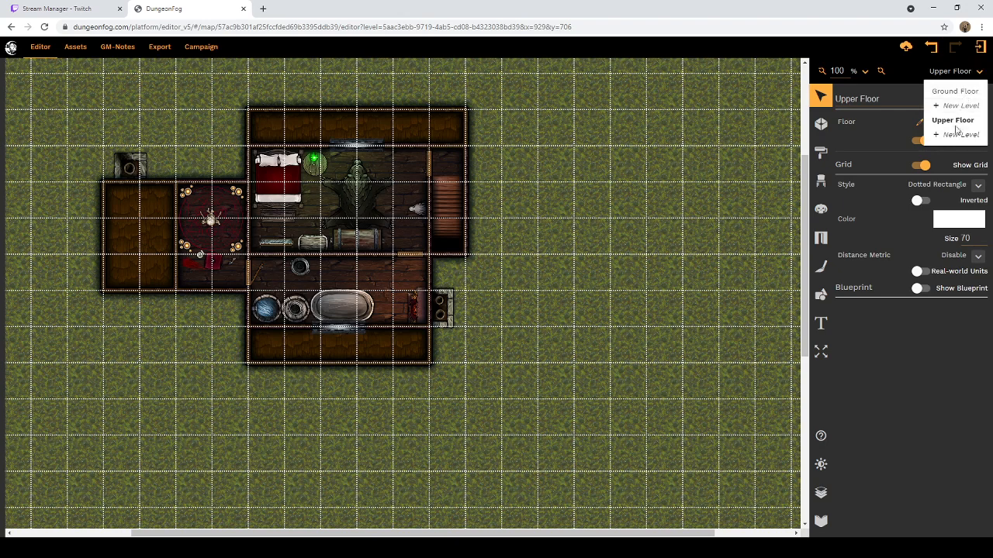
click(964, 93)
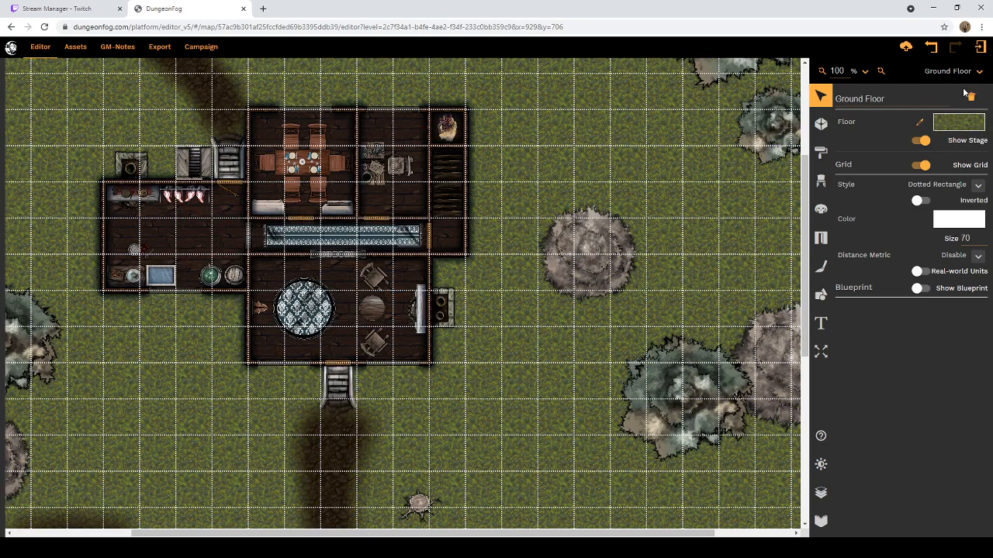
click(977, 70)
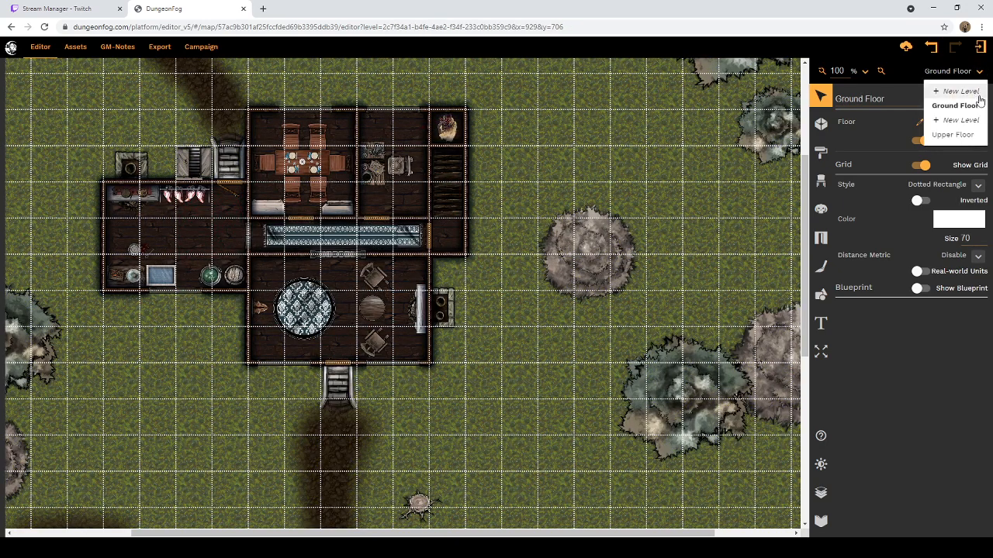
click(954, 136)
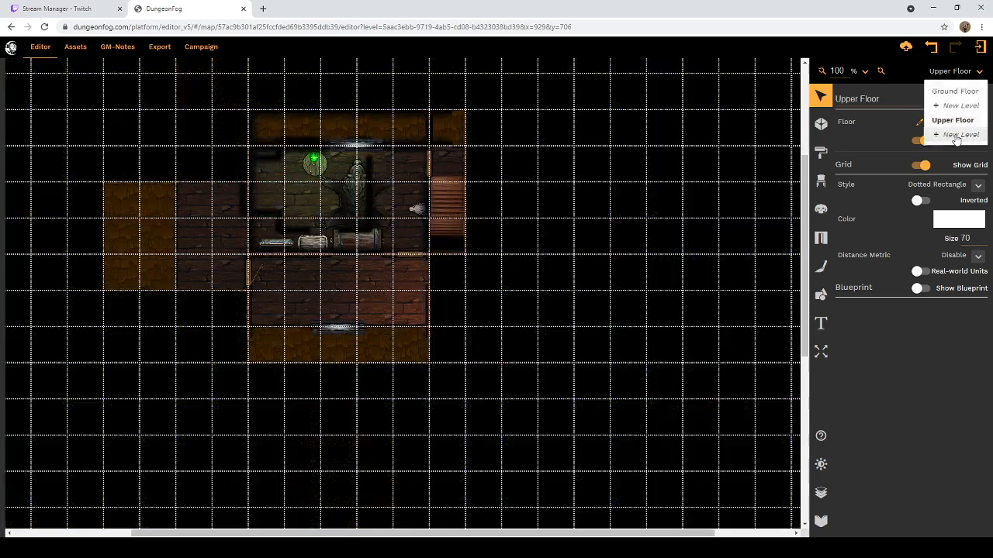
Step: Delete the Modern "Stairs up" and "stairs down" props from the narrow eastern room on the Upper Floor
click(443, 203)
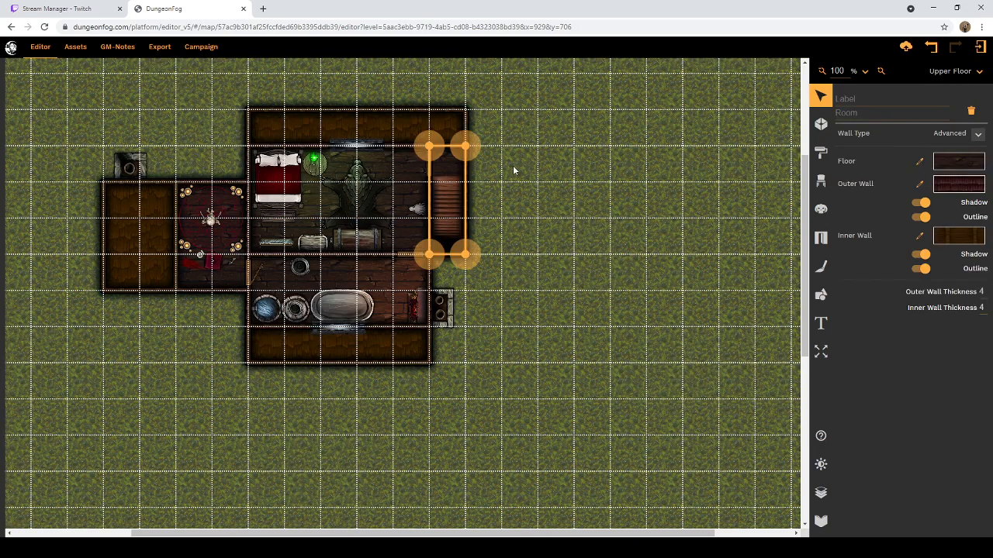
click(454, 207)
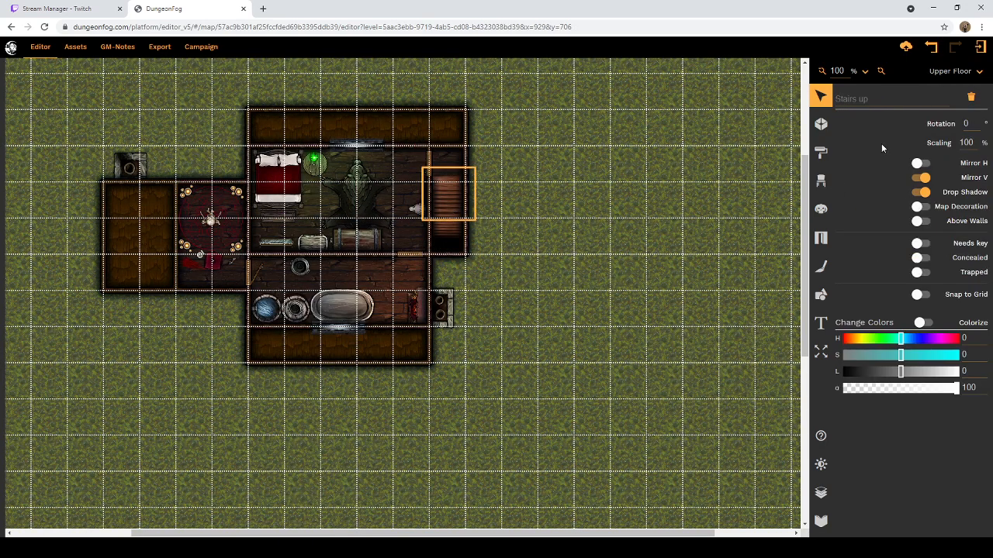
click(970, 97)
click(439, 211)
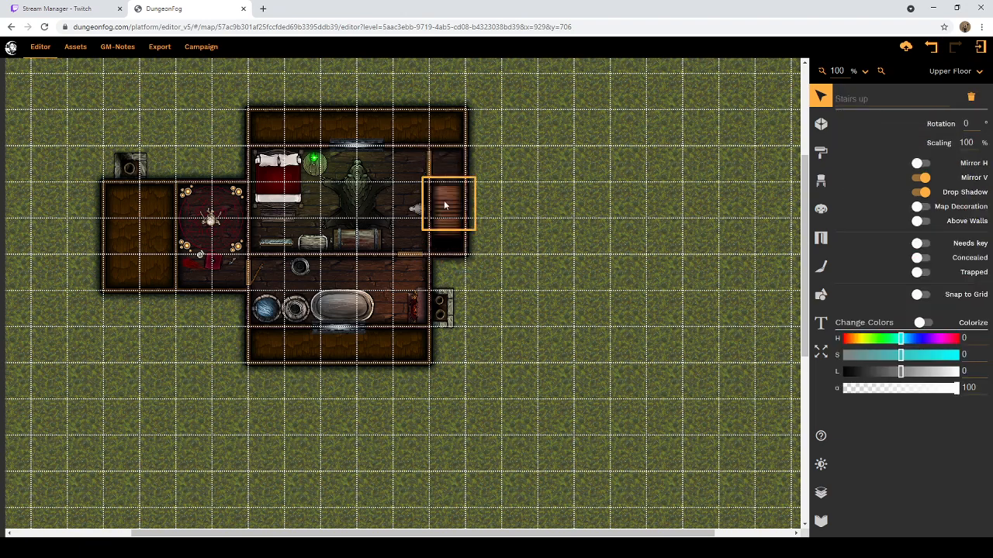
click(976, 103)
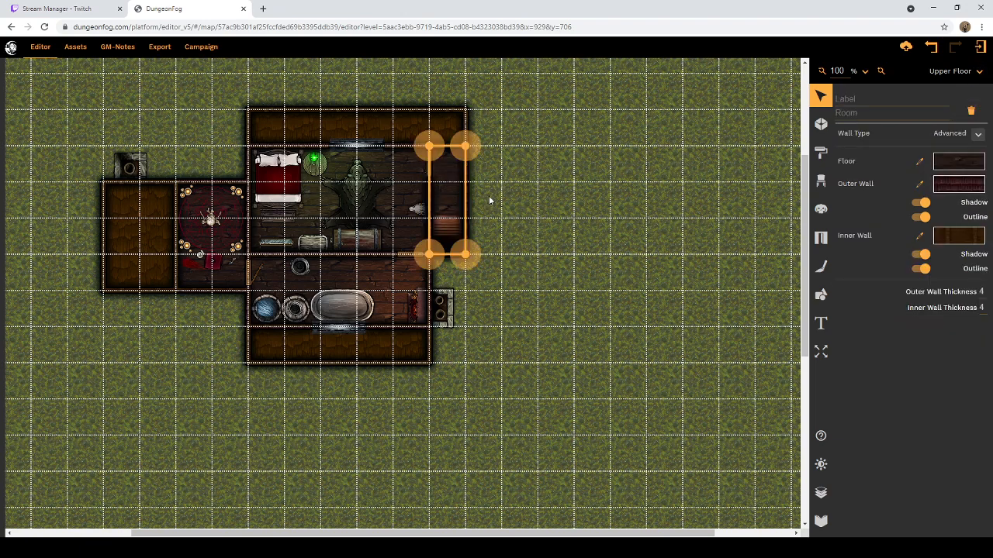
click(455, 228)
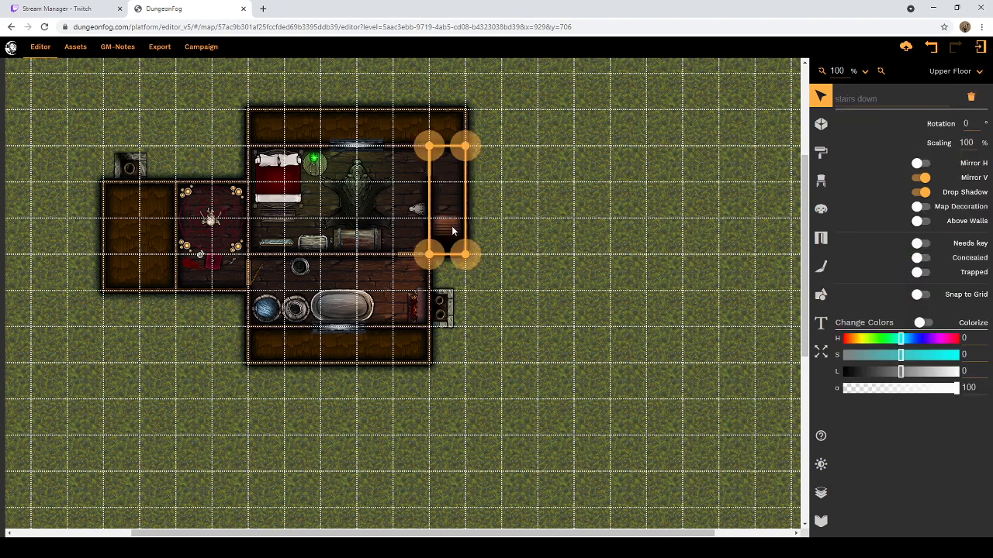
click(970, 97)
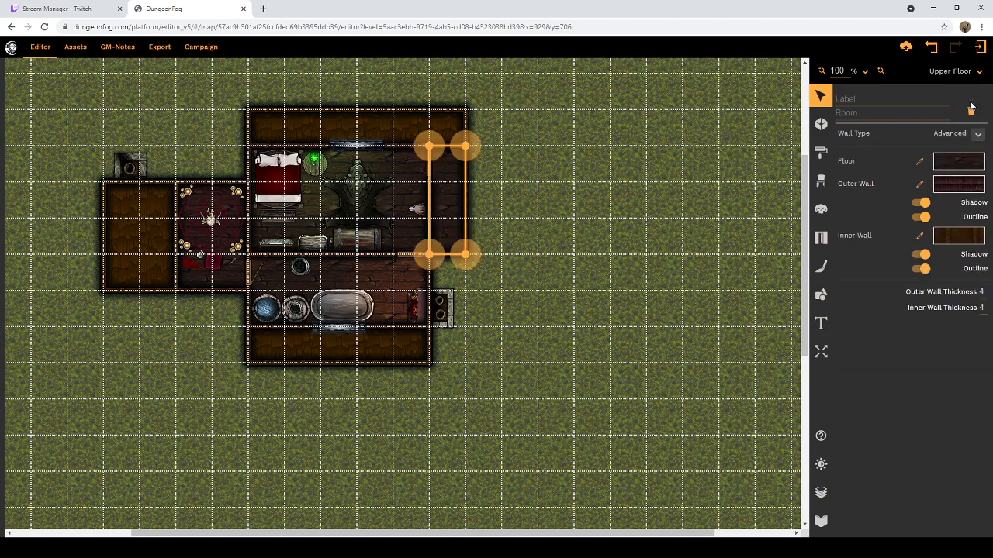
Step: Search the DungeonFog prop library for "stairs"
click(822, 182)
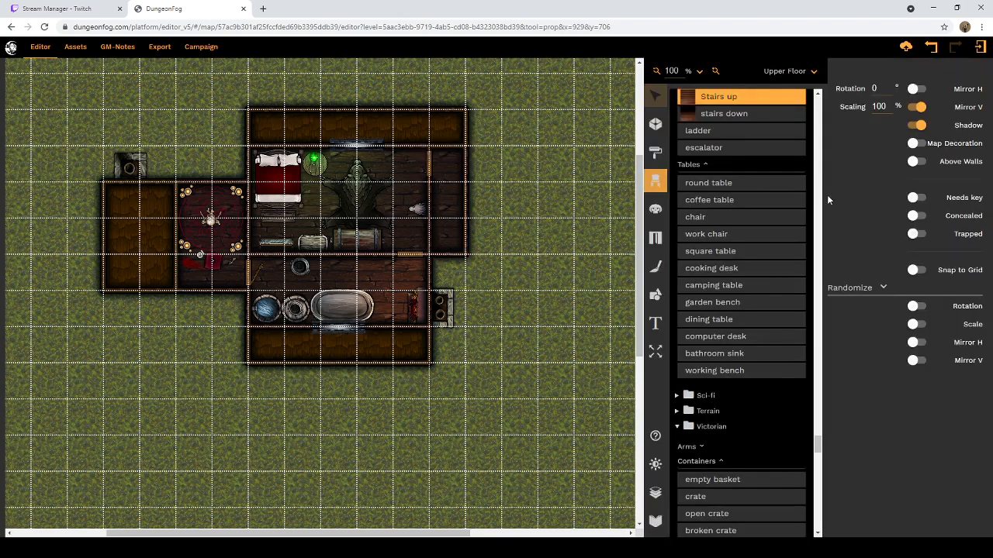
scroll(745, 279, down, 3)
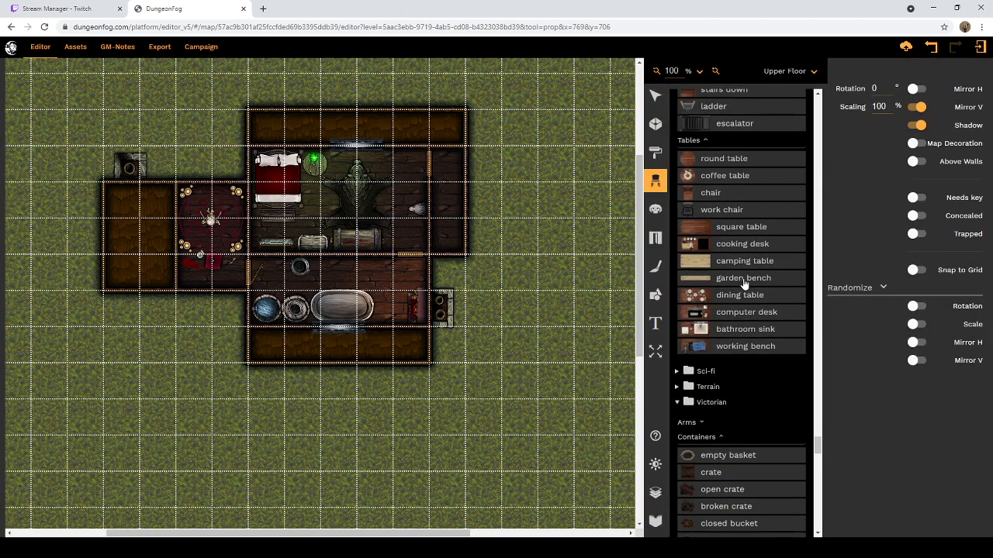
scroll(737, 299, down, 3)
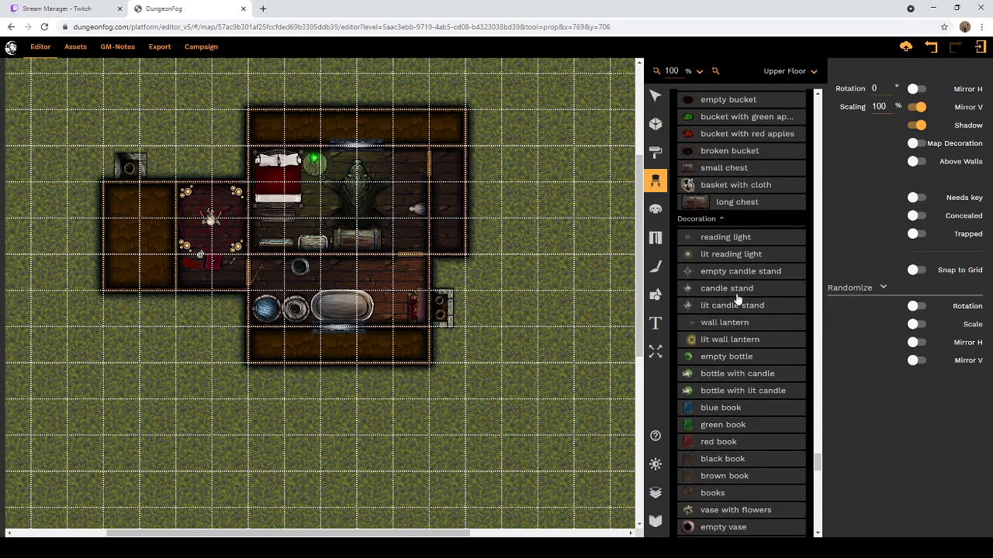
scroll(734, 295, up, 10)
scroll(769, 95, up, 15)
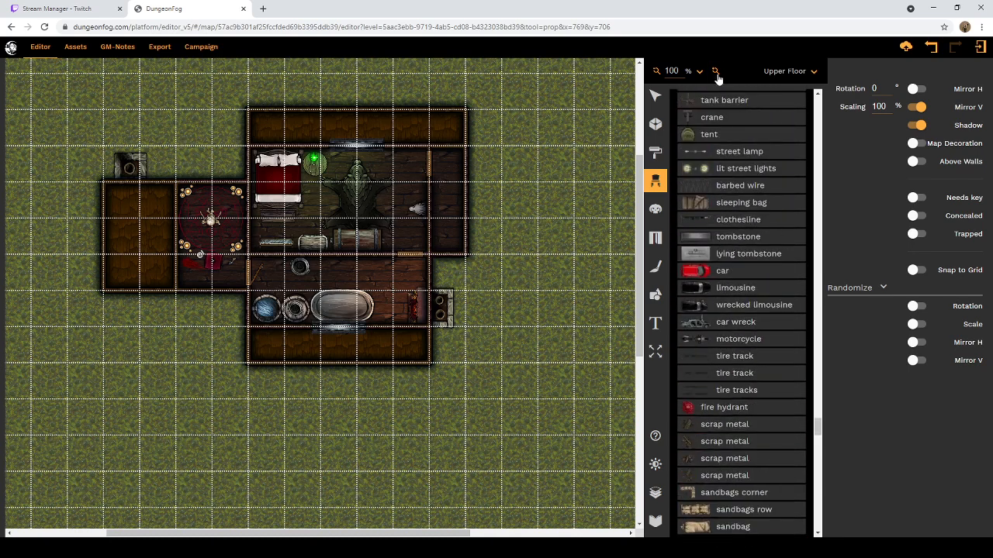
scroll(799, 279, up, 20)
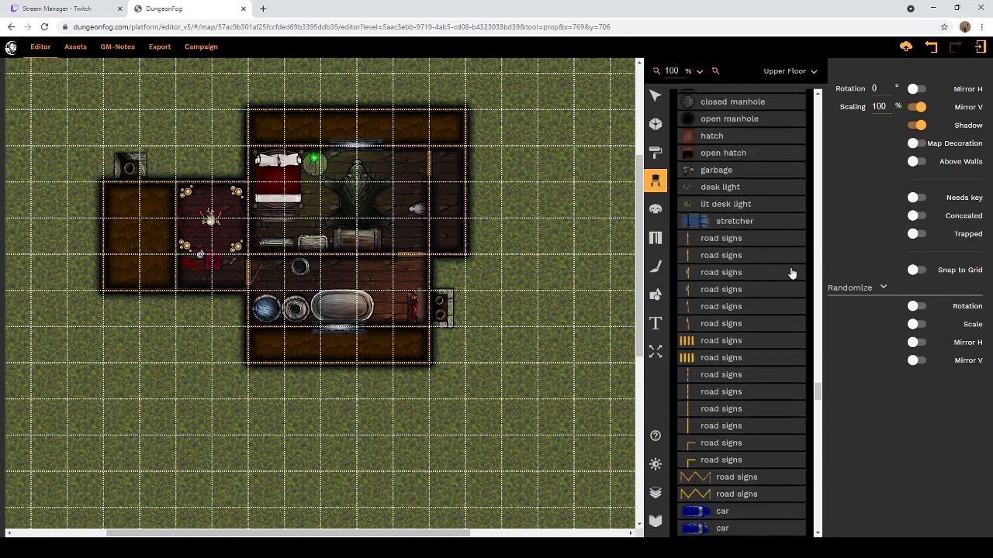
scroll(793, 285, up, 3)
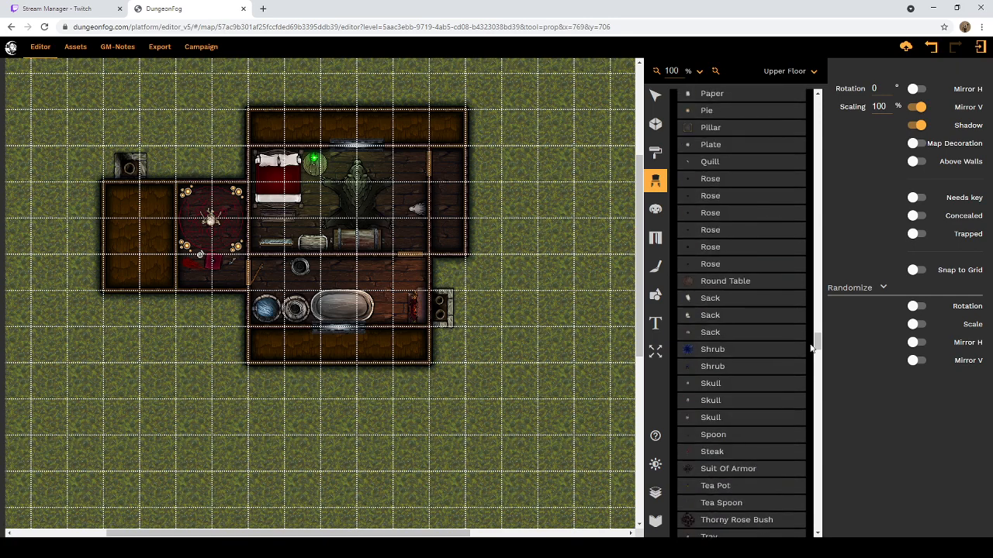
drag(817, 341, 807, 101)
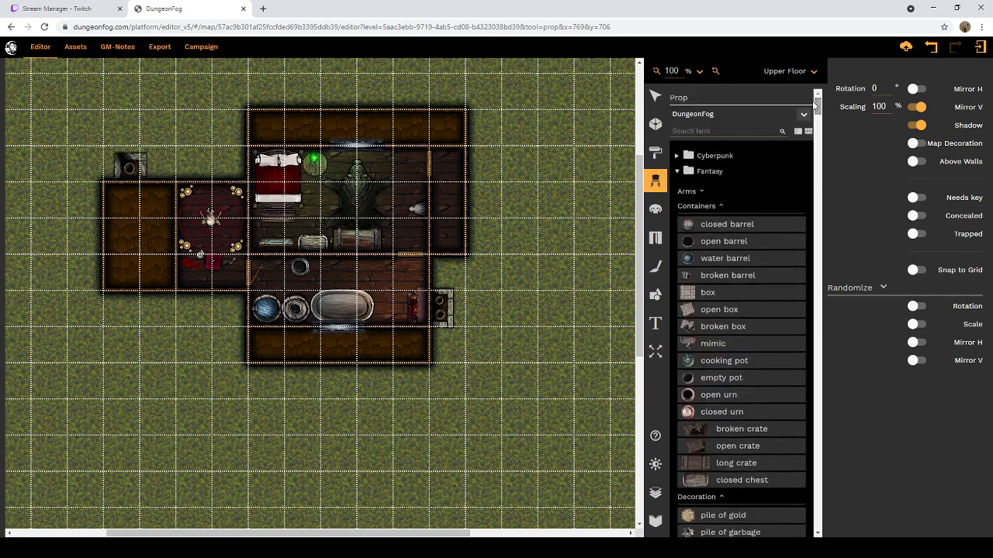
click(714, 132)
text(sty)
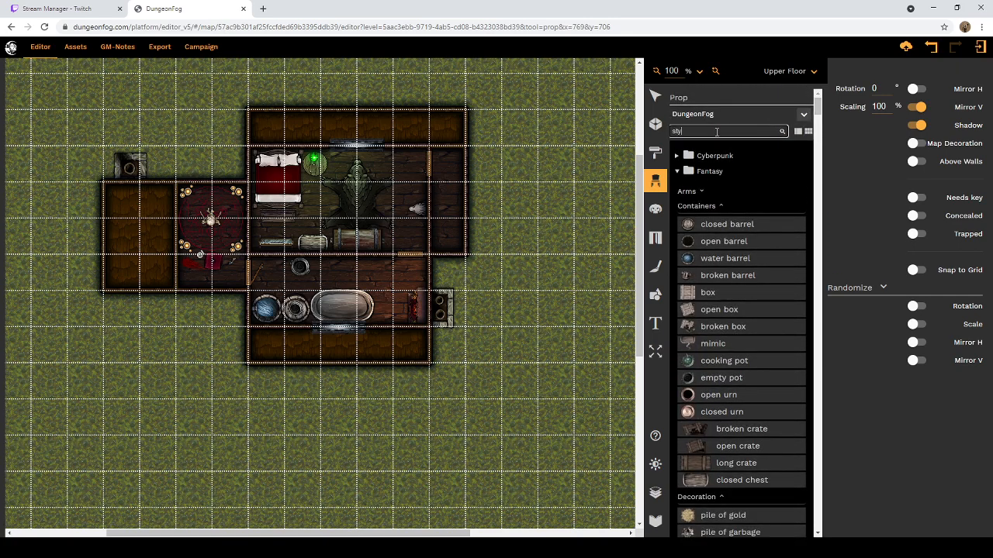
key(BackSpace)
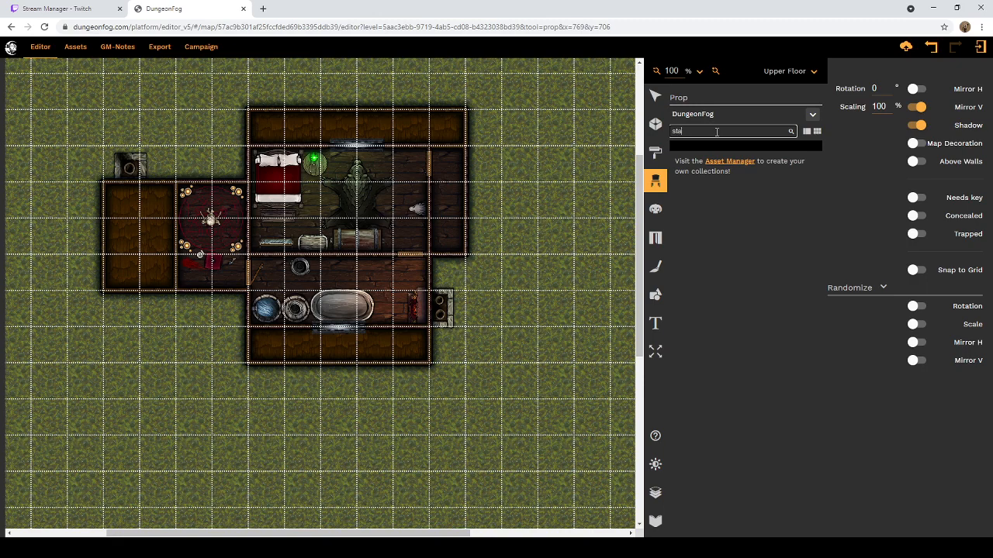
text(air)
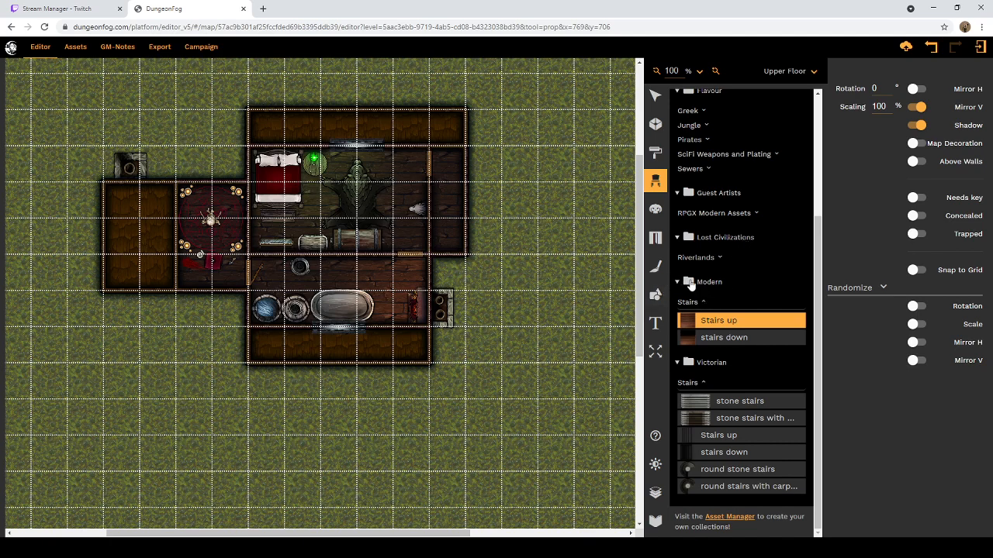
Step: Place the Far East "wooden stairs" prop, mirrored vertically, along the narrow eastern room
click(717, 262)
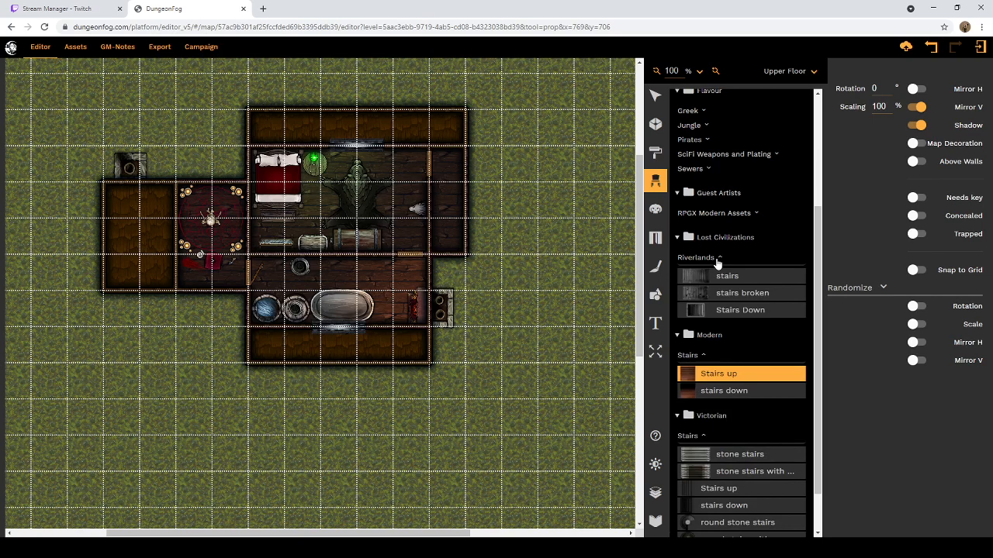
click(716, 259)
scroll(746, 217, up, 1)
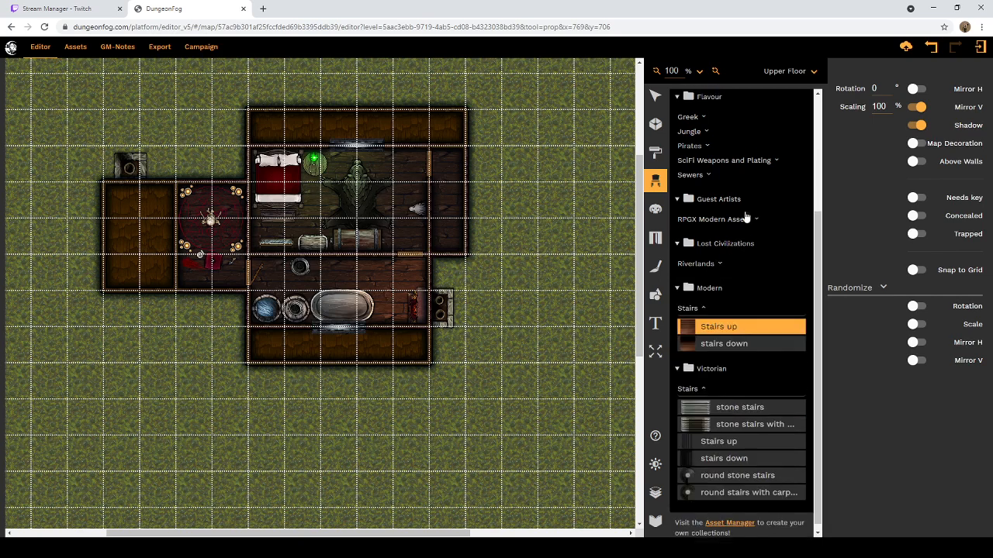
scroll(744, 271, up, 3)
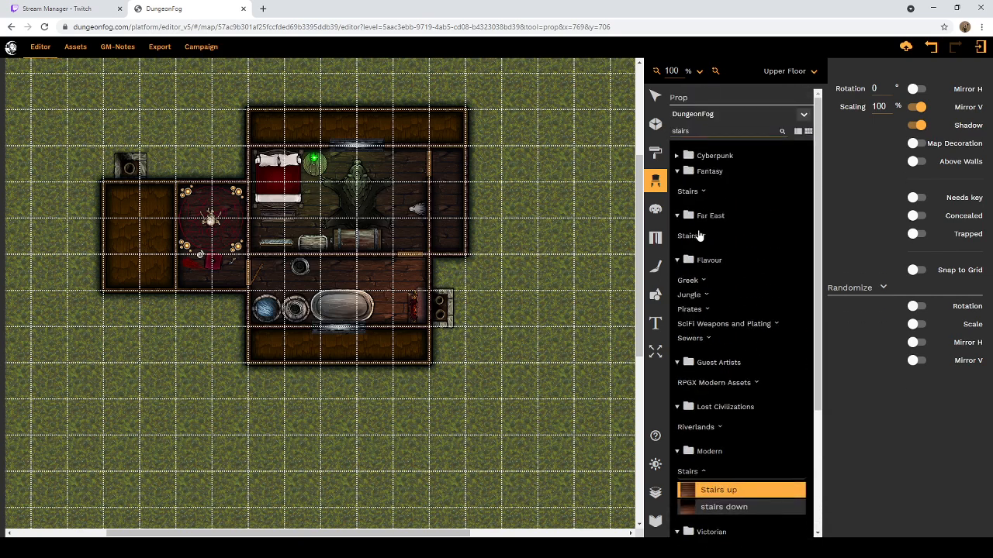
click(697, 235)
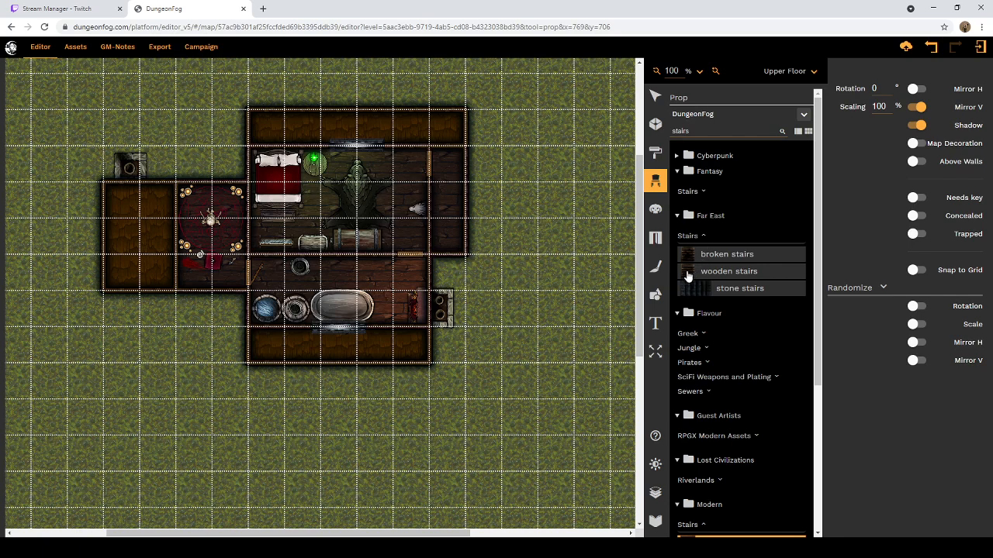
click(687, 273)
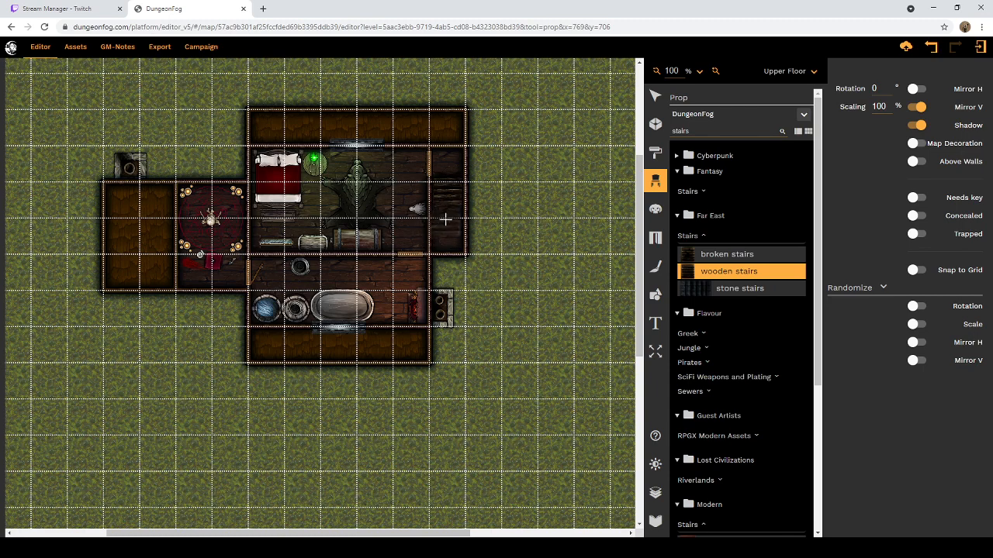
click(448, 216)
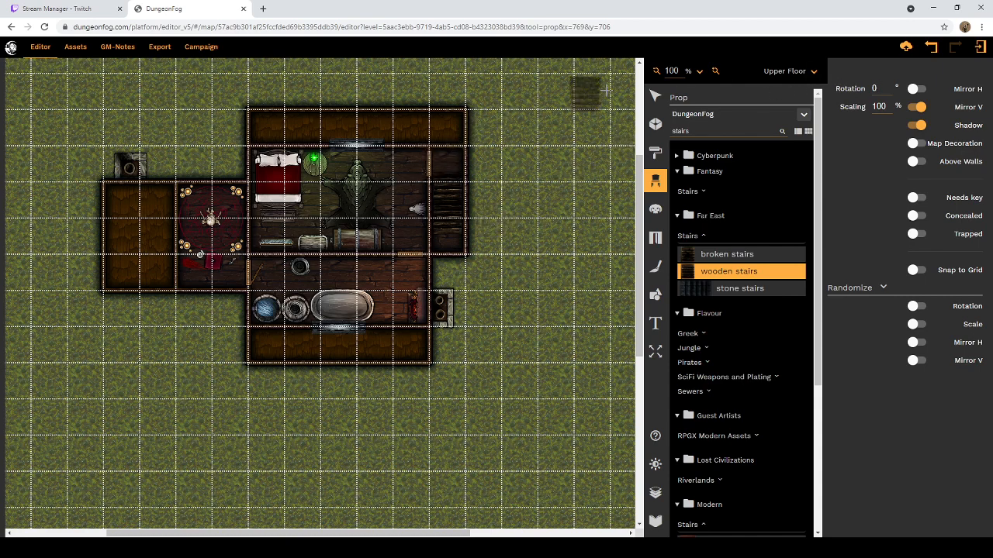
Step: Delete the vertically mirrored wooden stairs props from the narrow eastern room
click(656, 96)
click(437, 200)
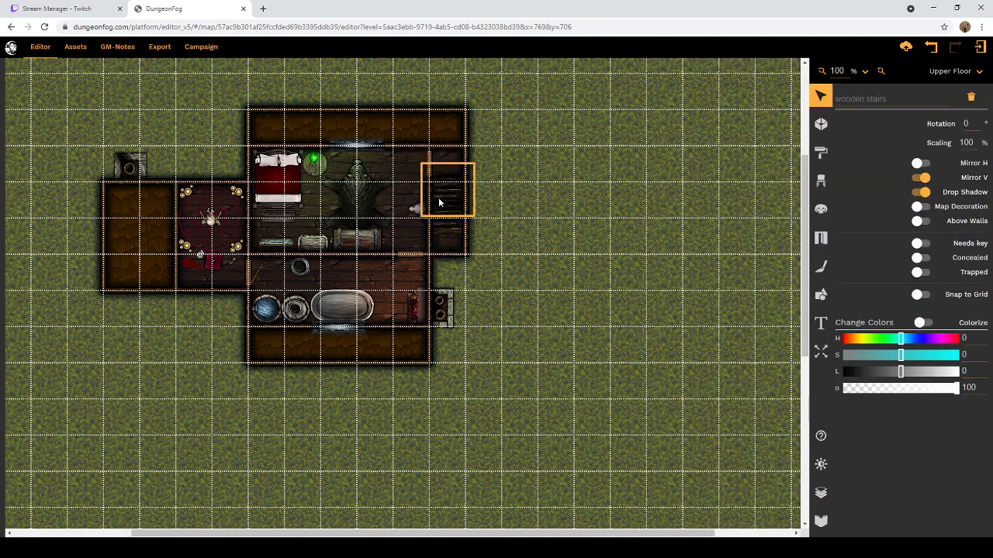
click(976, 100)
click(442, 218)
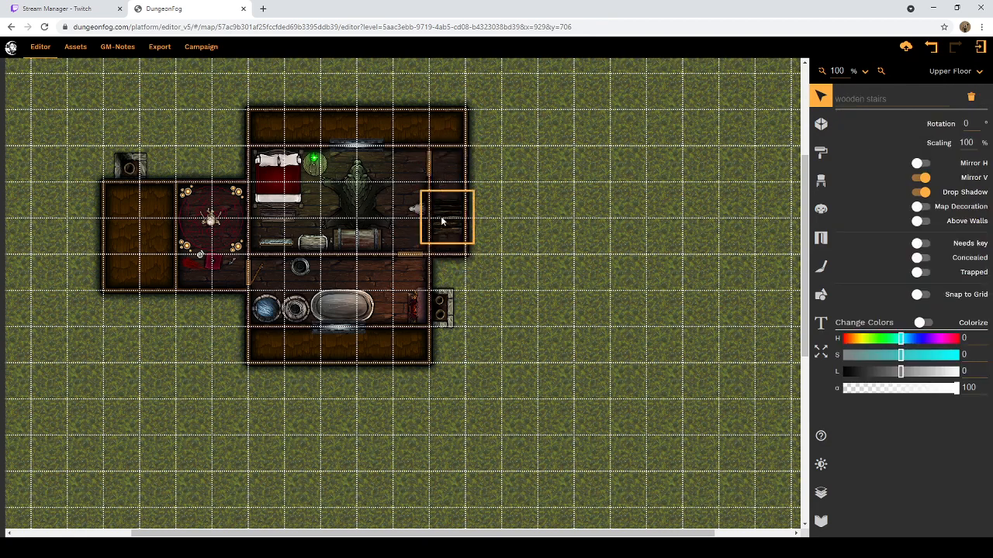
click(970, 96)
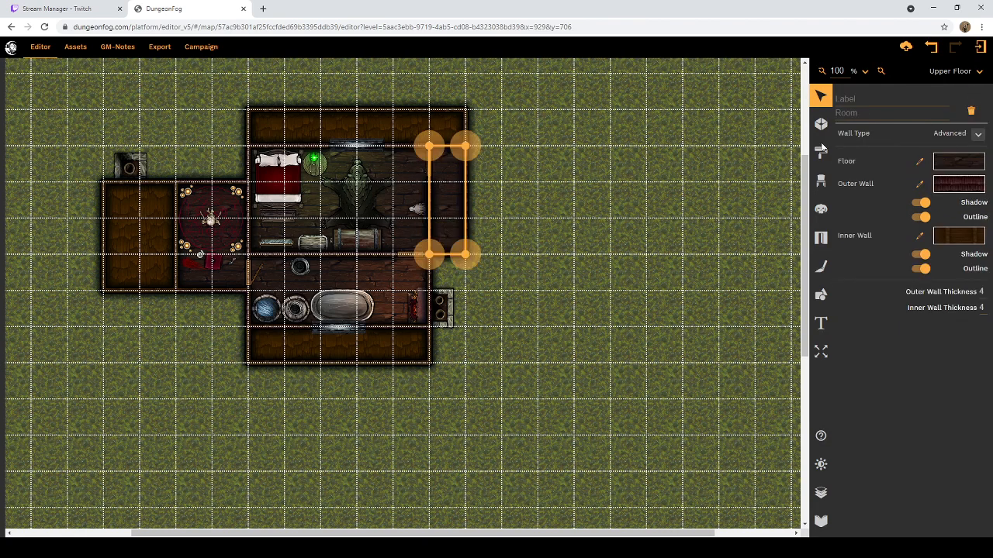
Step: Place the Far East "wooden stairs" prop in the narrow eastern room with vertical mirroring turned off
click(821, 187)
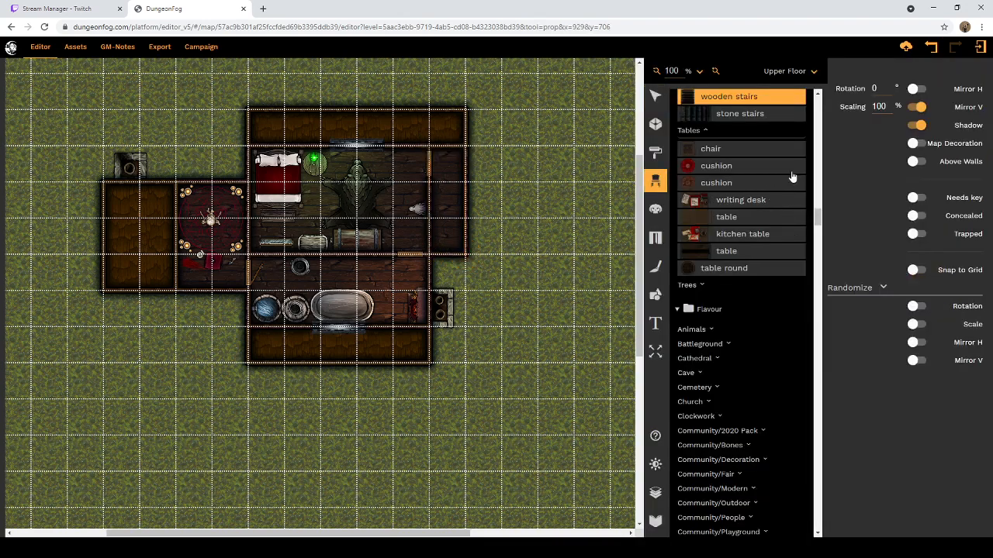
scroll(748, 190, up, 3)
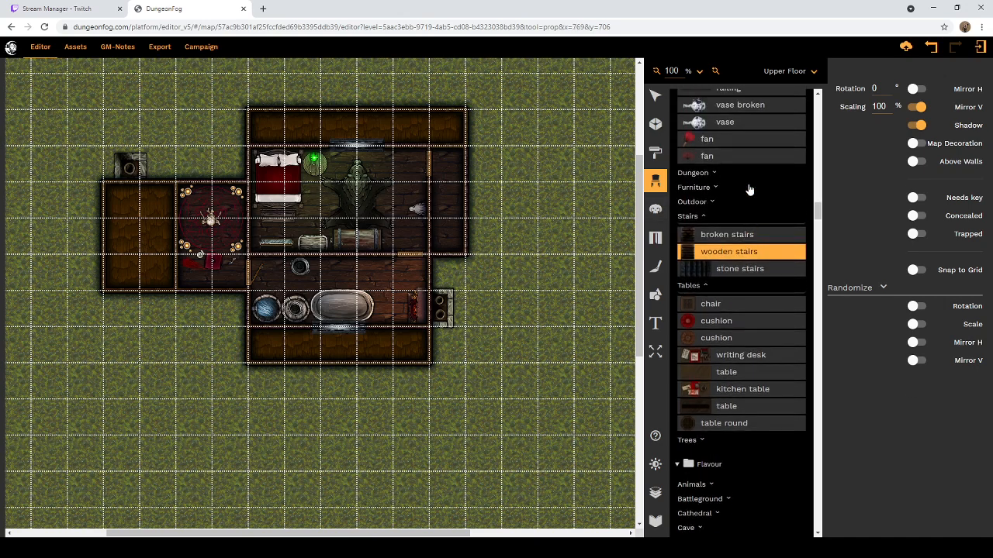
click(920, 108)
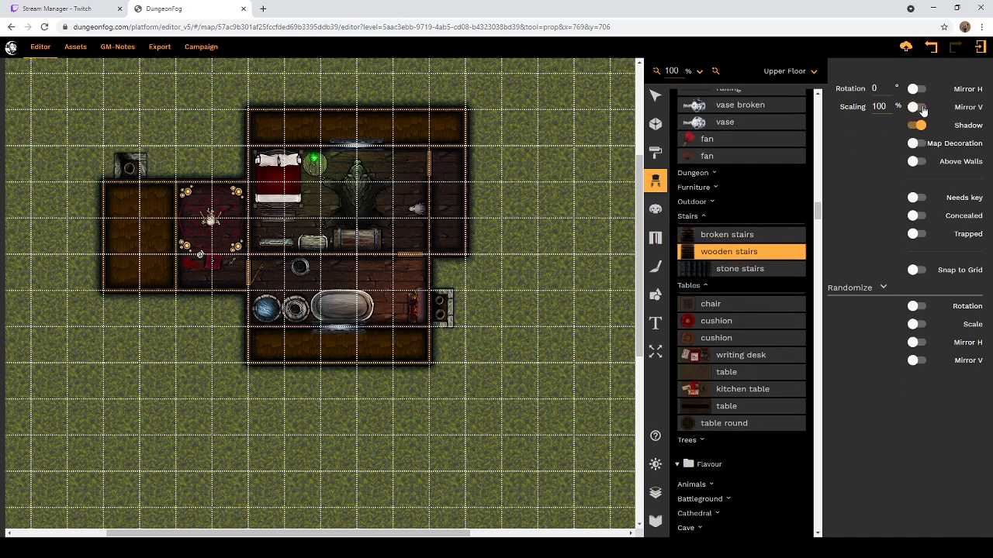
click(446, 194)
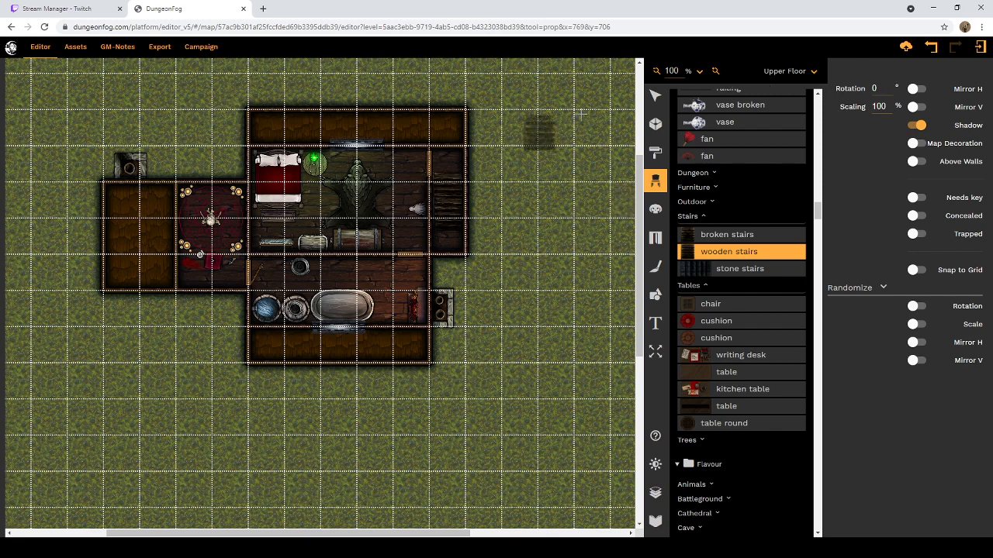
click(933, 48)
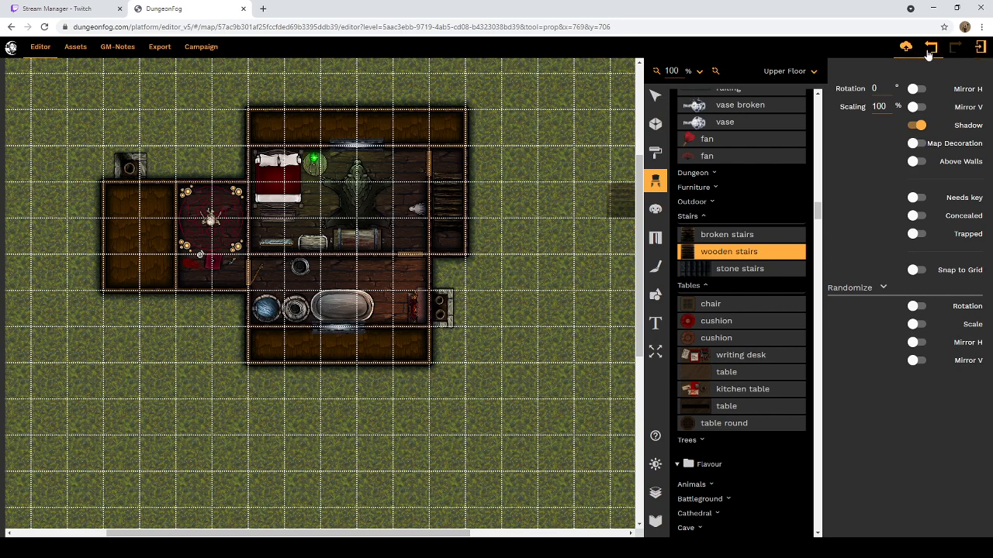
Step: Compare the wooden stairs in the Ground Floor's eastern stairwell with those on the Upper Floor, returning to the Upper Floor
click(813, 71)
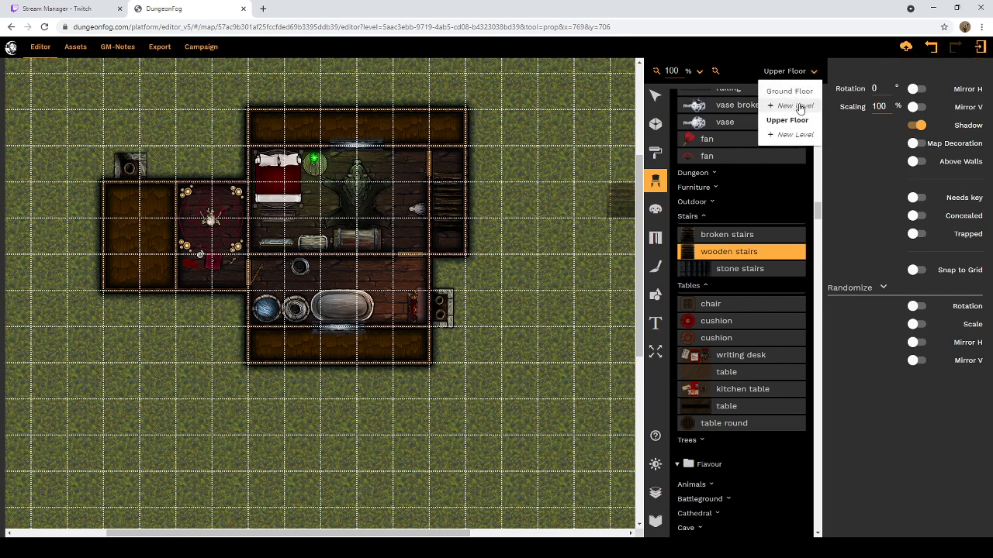
click(789, 91)
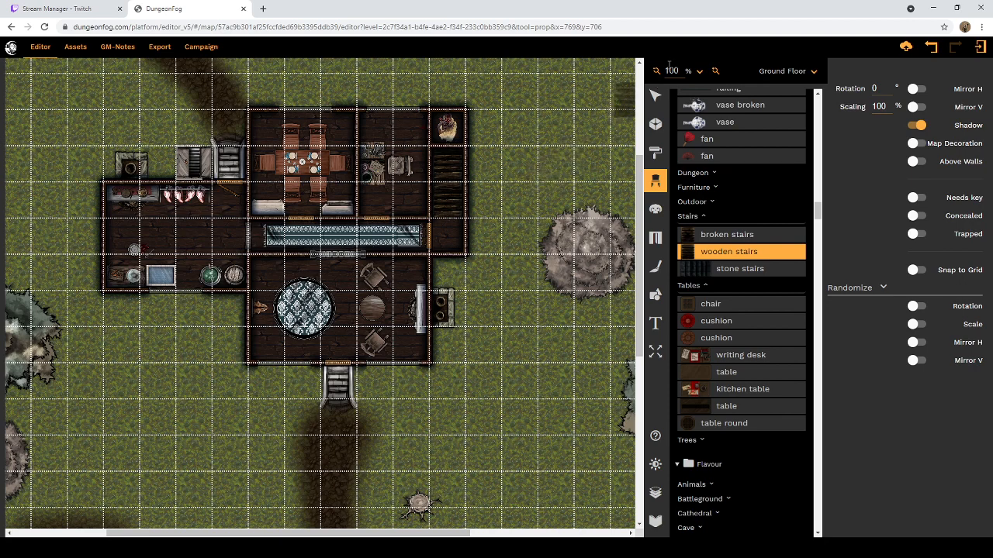
click(799, 72)
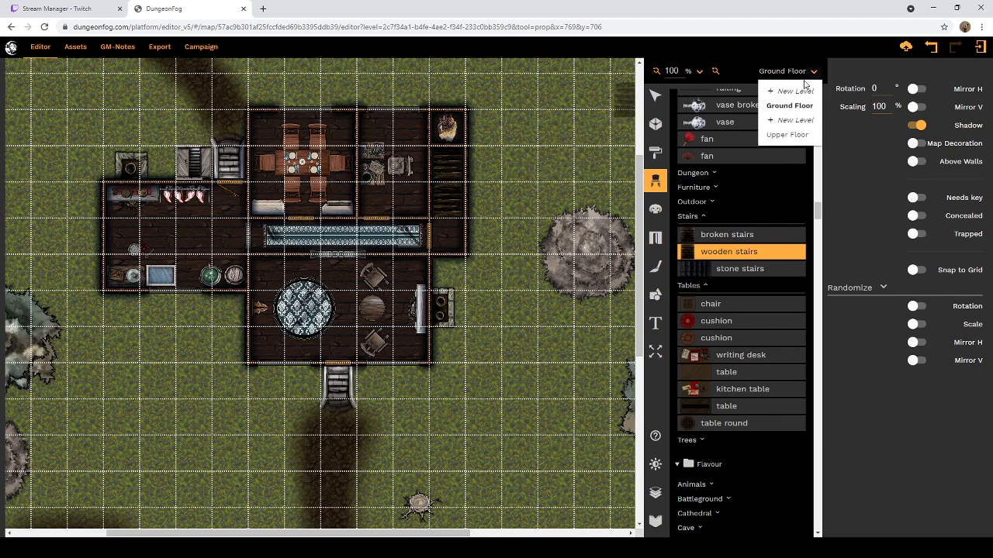
click(792, 137)
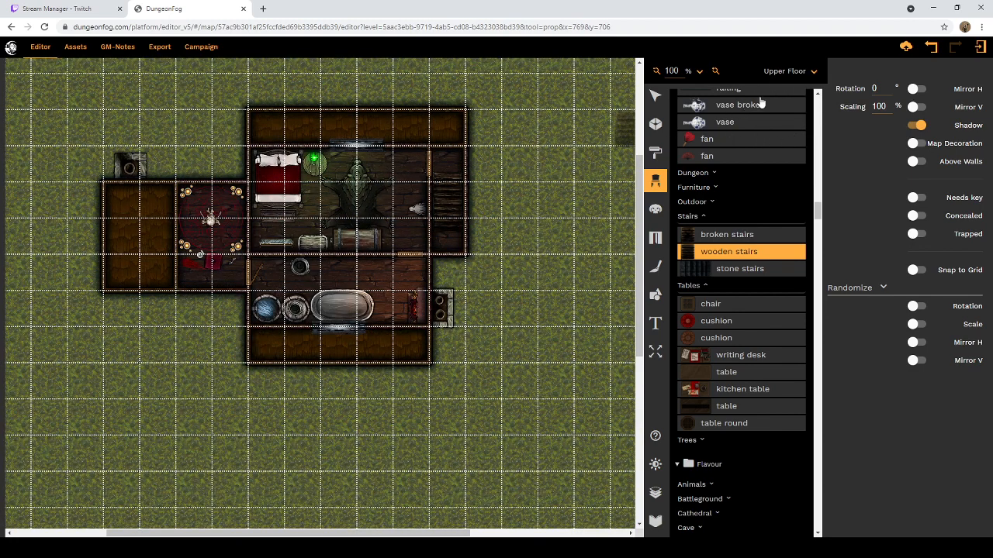
click(813, 76)
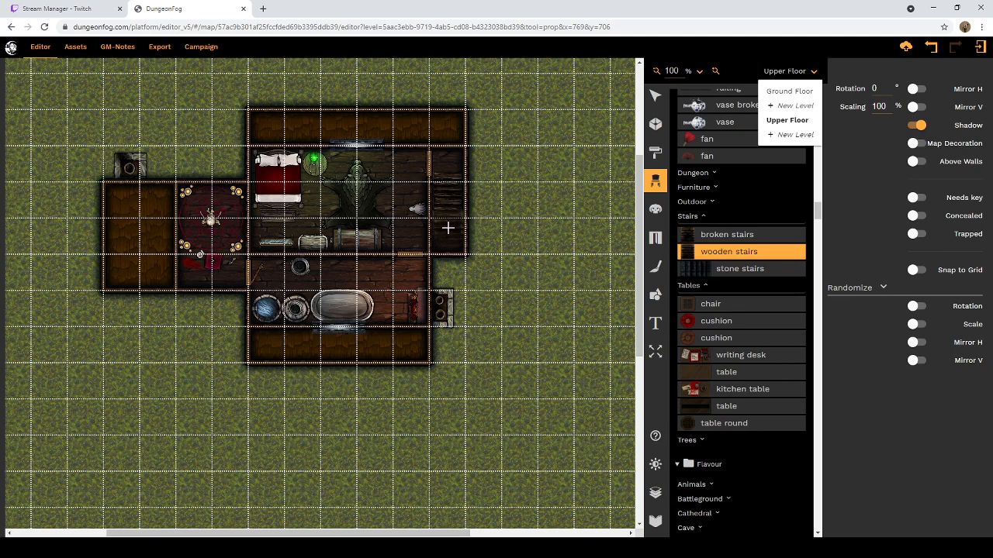
Step: Place another wooden stairs prop at the southern end of the Upper Floor's eastern stairwell and compare it with the Ground Floor
click(447, 228)
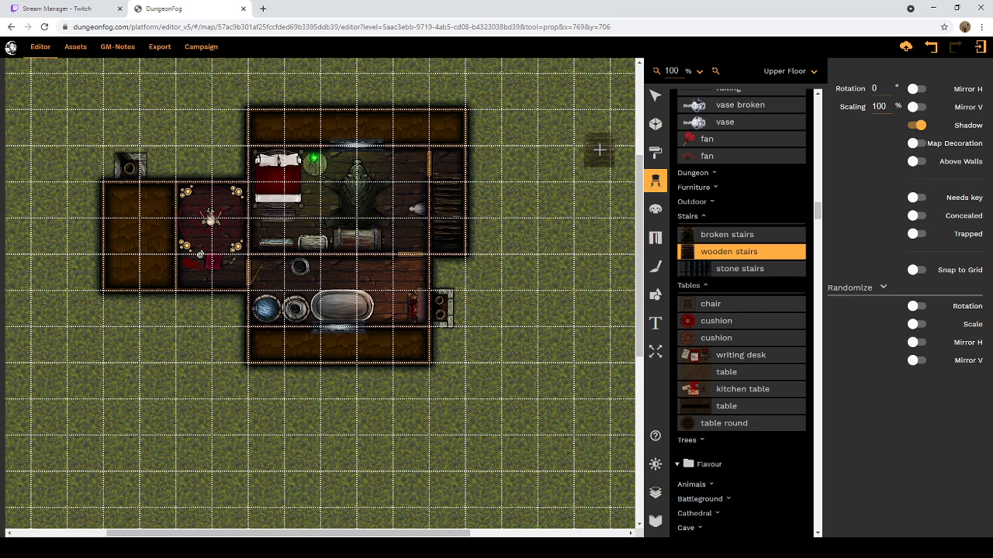
click(811, 71)
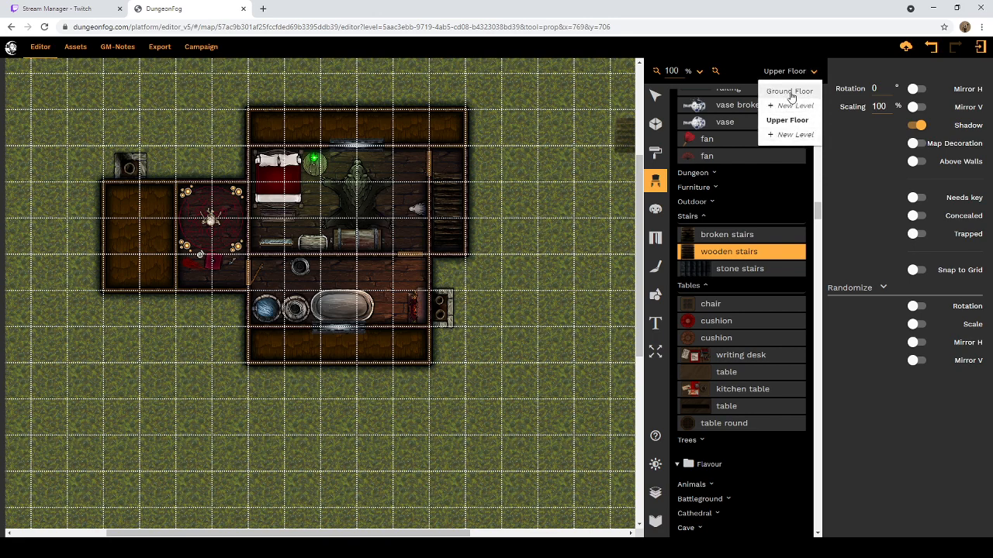
click(790, 93)
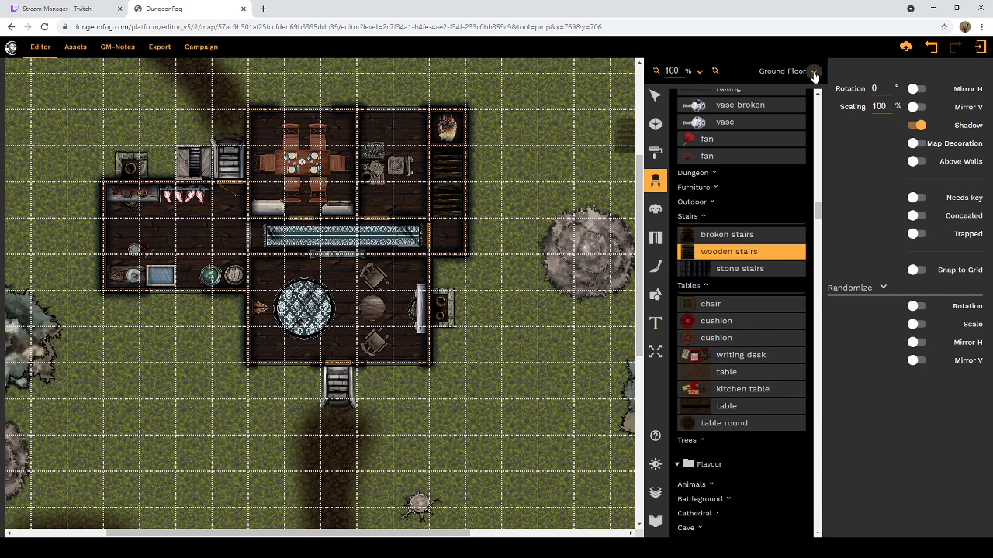
click(813, 71)
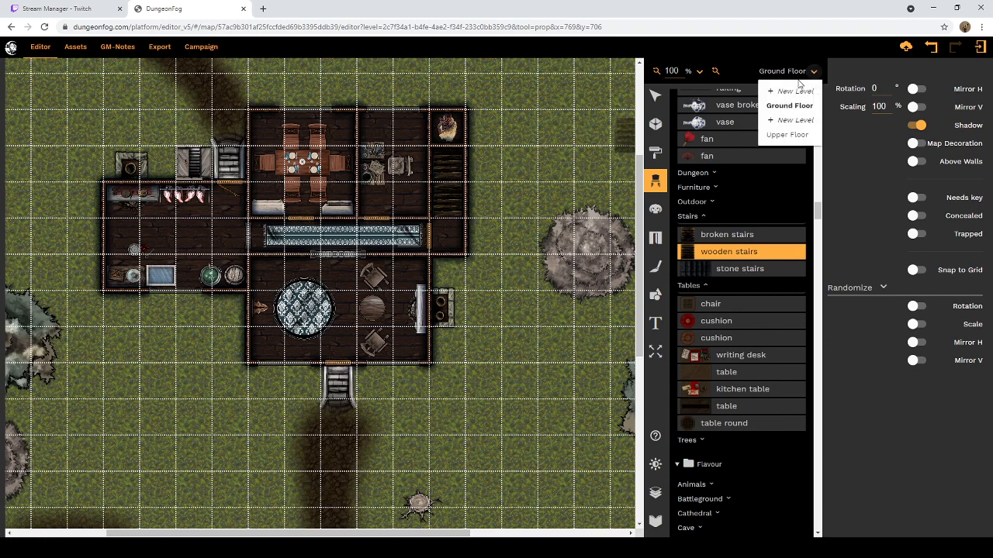
click(788, 135)
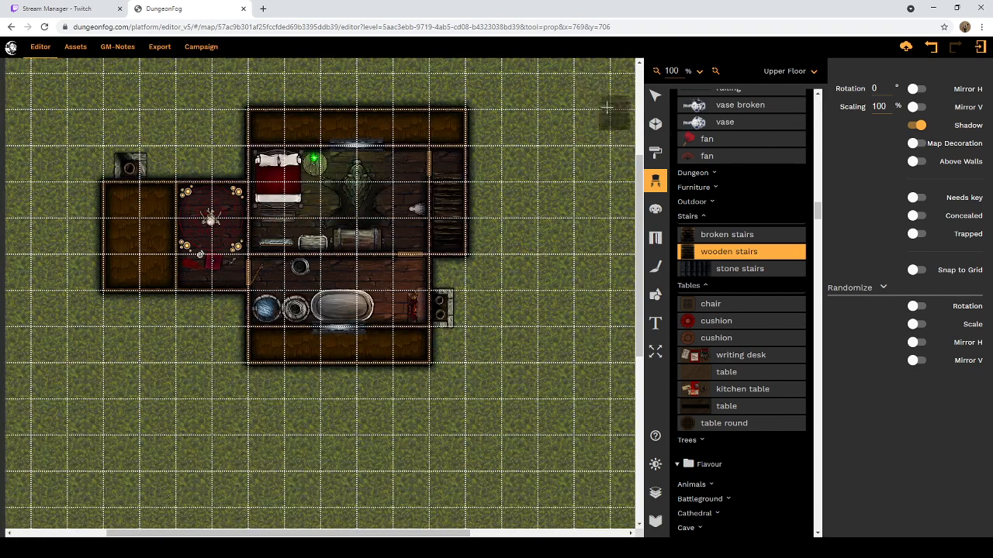
Step: Enable ghosting for levels above so the Ground Floor is overlaid on the Upper Floor
click(656, 96)
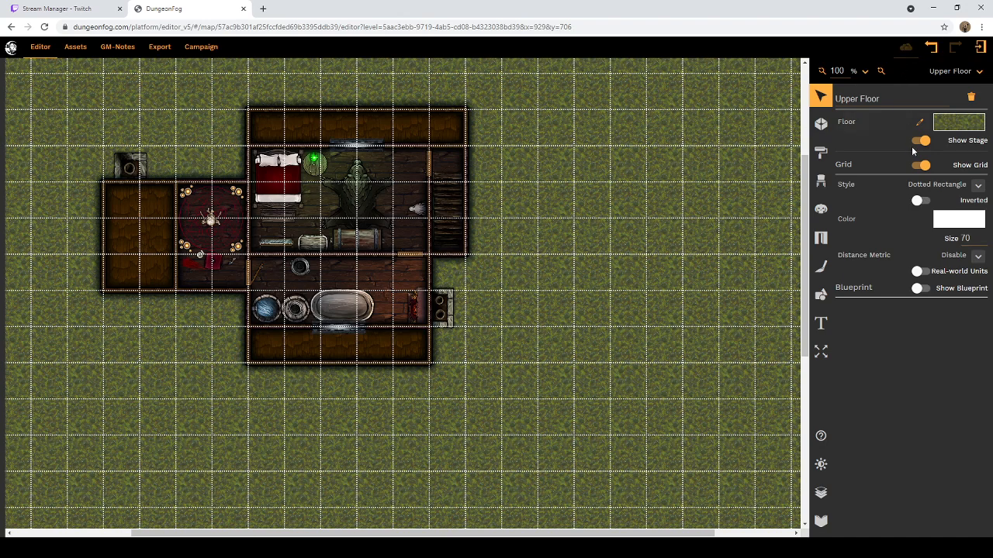
click(820, 127)
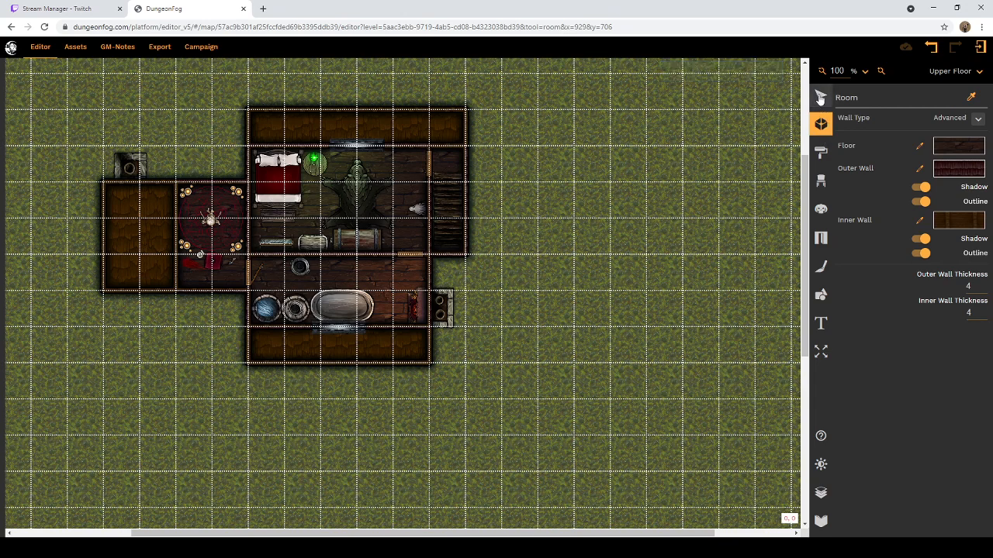
click(819, 97)
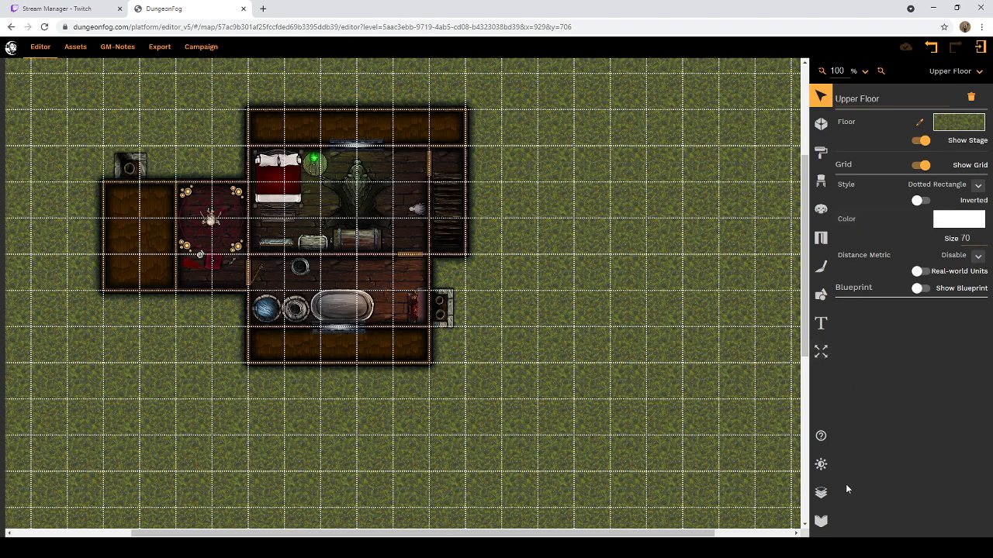
click(821, 492)
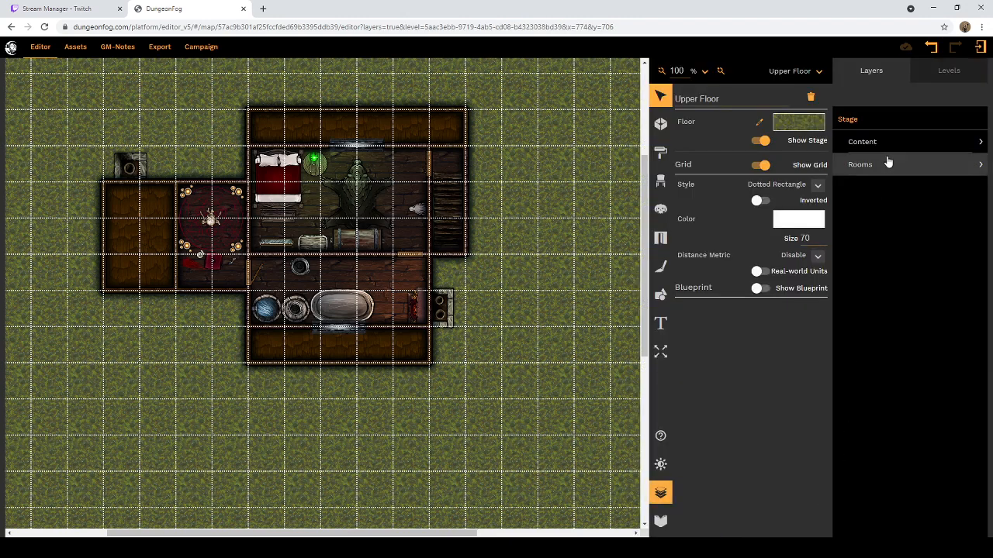
click(922, 75)
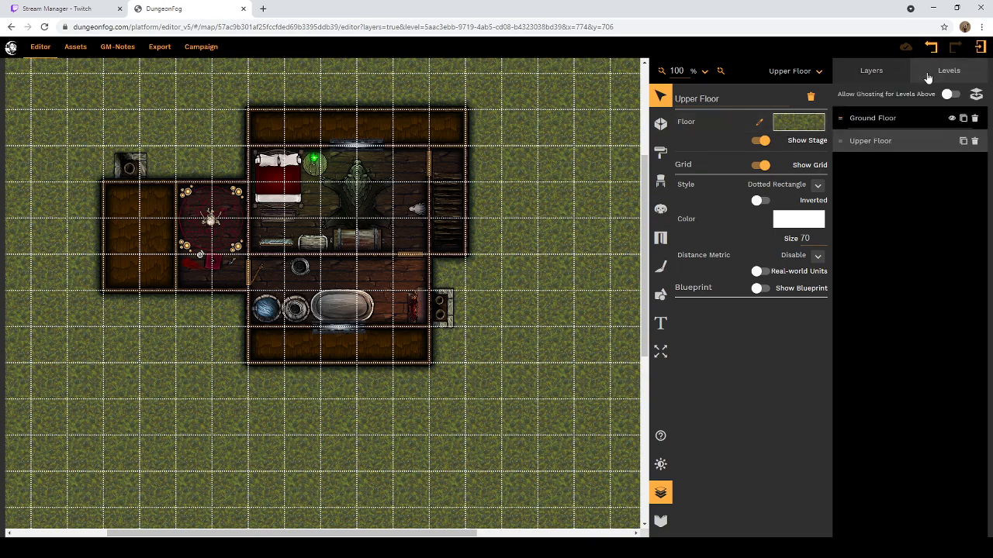
click(953, 123)
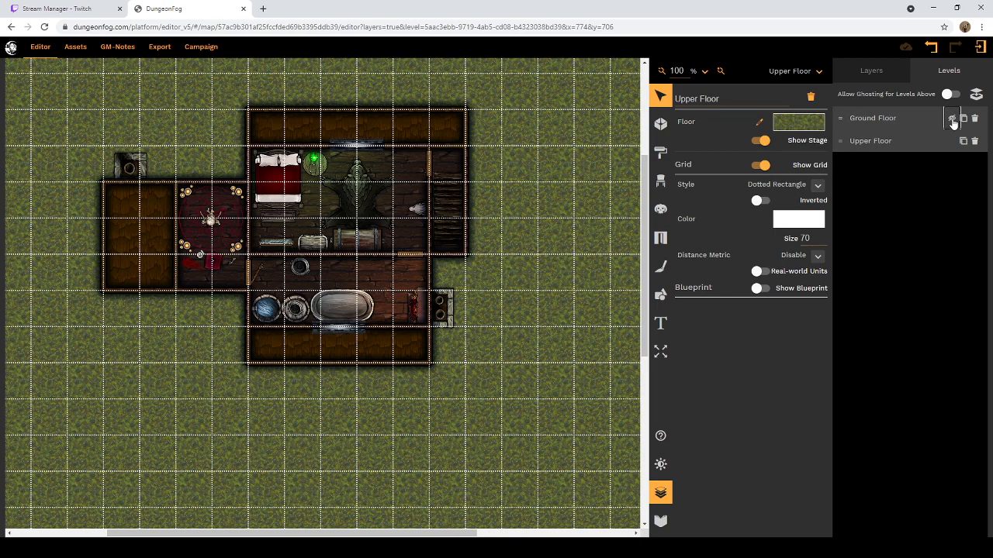
click(949, 94)
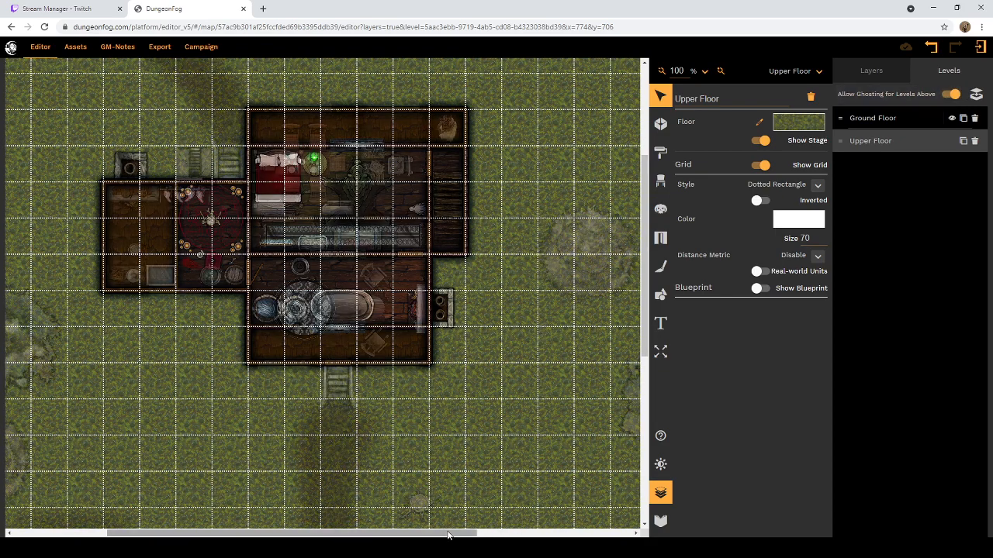
Step: Search the DungeonFog prop library for "stairs"
drag(447, 533, 352, 530)
scroll(505, 362, up, 5)
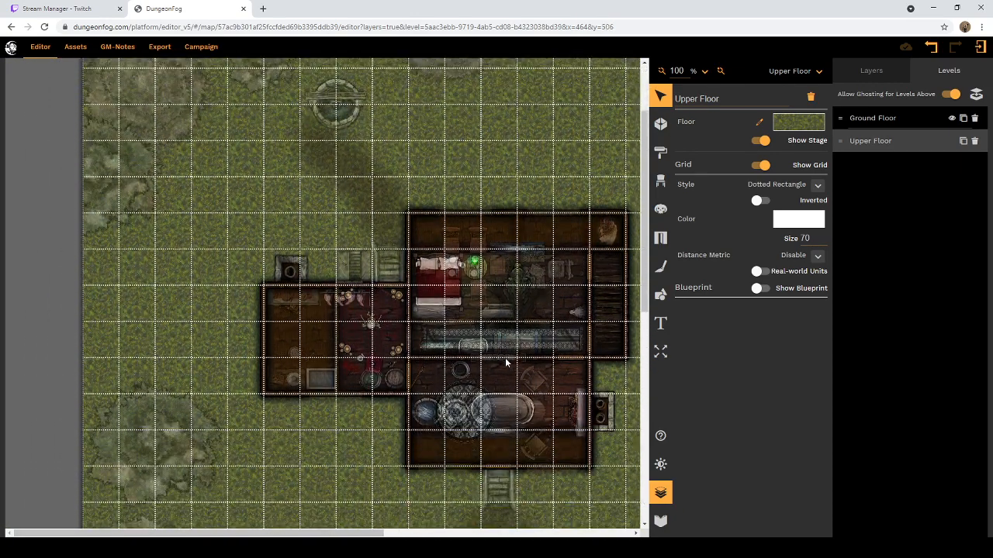
scroll(506, 362, down, 3)
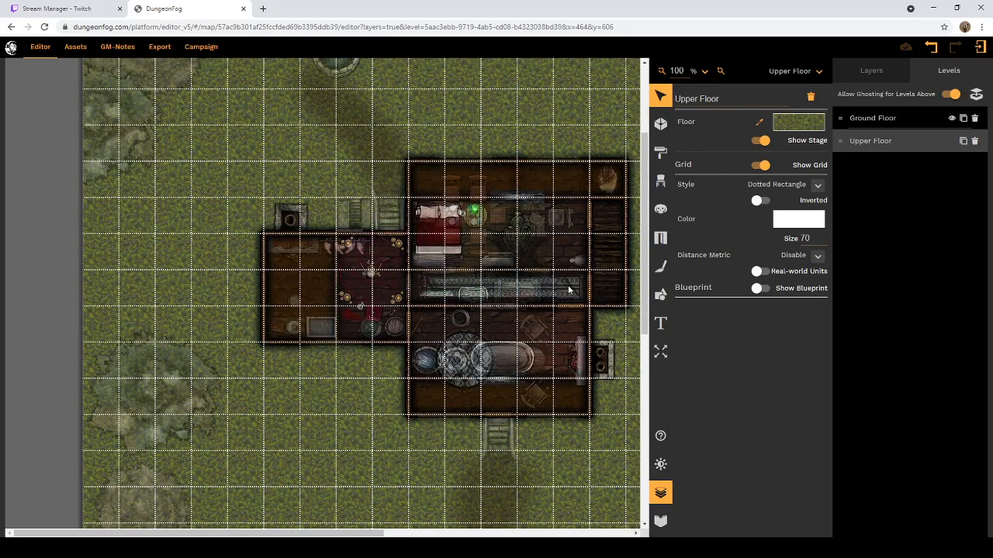
click(660, 186)
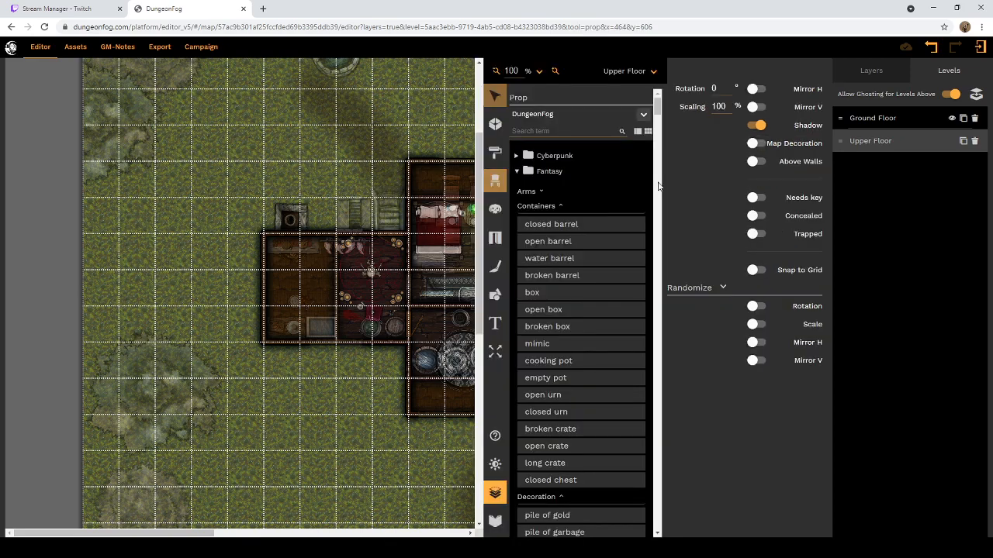
click(494, 96)
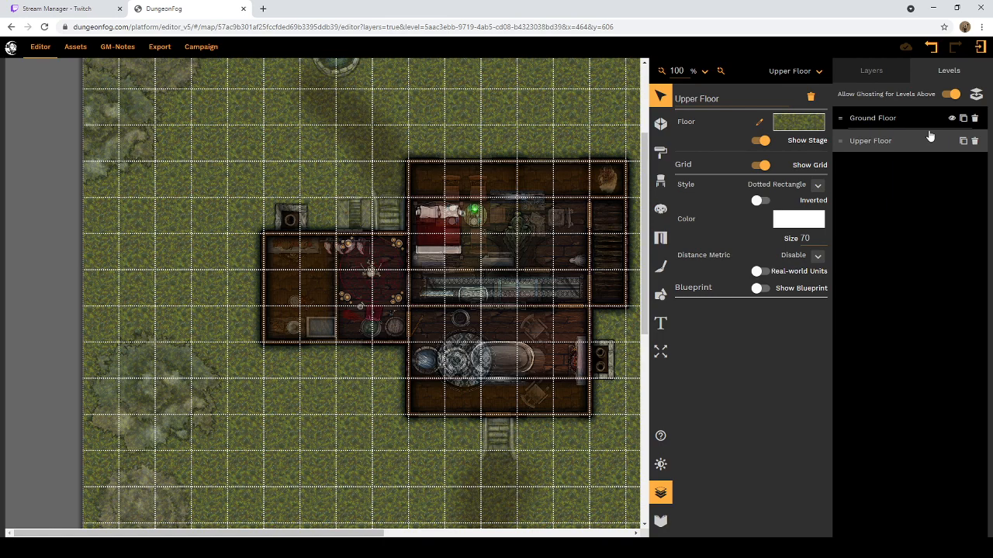
click(661, 179)
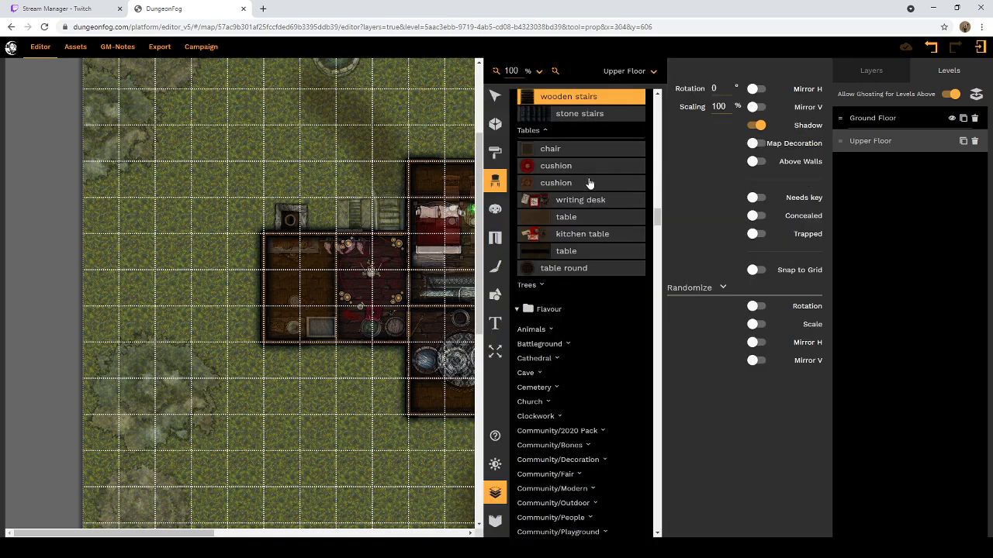
scroll(554, 99, up, 2)
scroll(617, 195, up, 8)
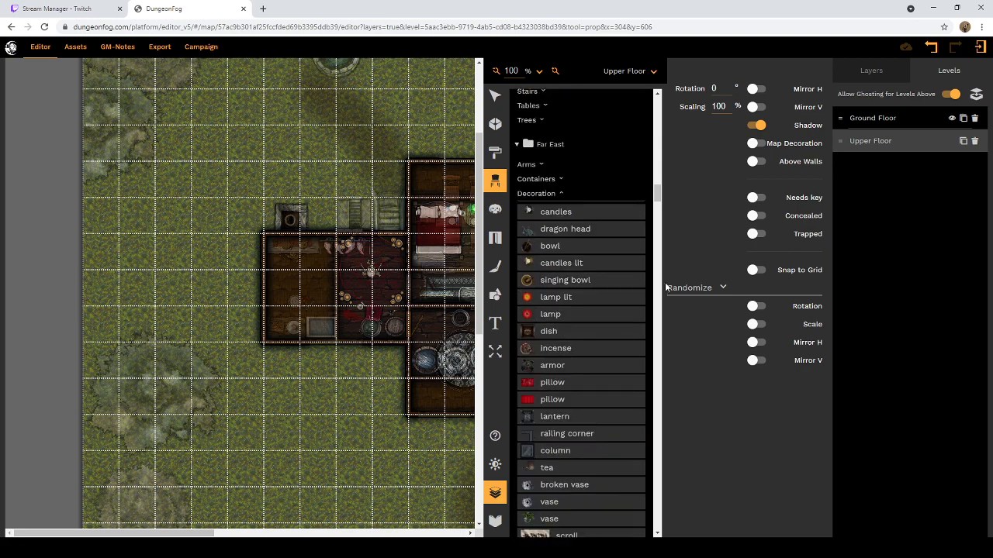
scroll(656, 204, up, 1)
scroll(657, 204, up, 8)
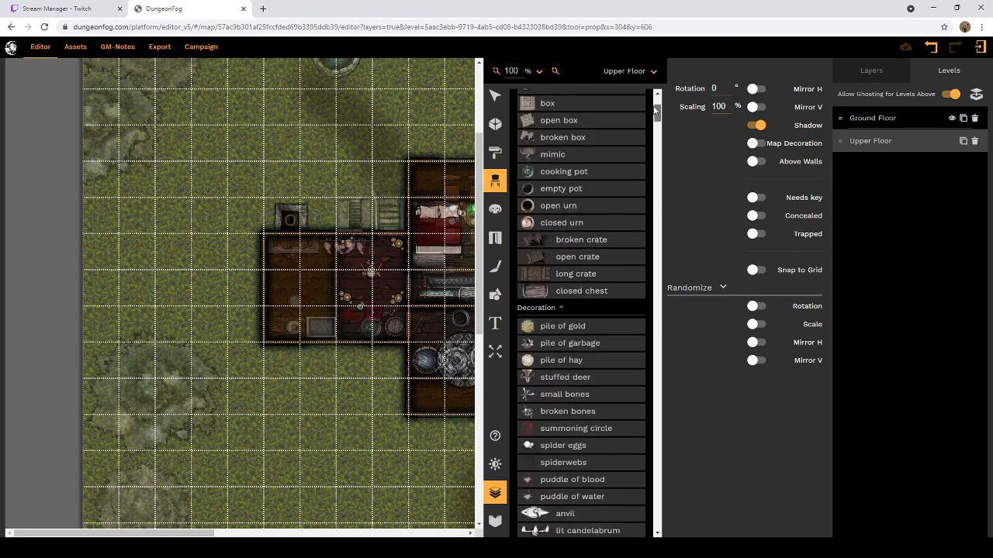
click(552, 130)
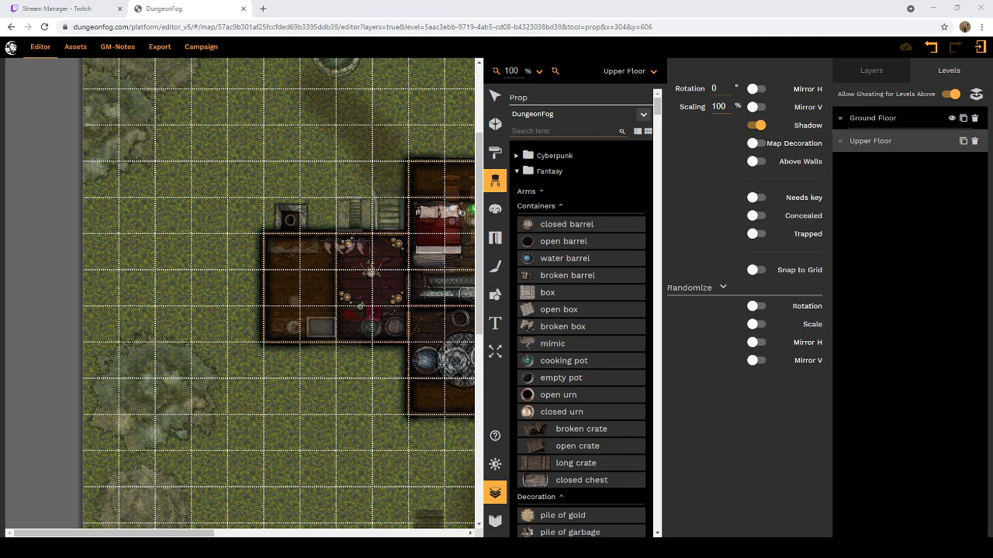
click(546, 132)
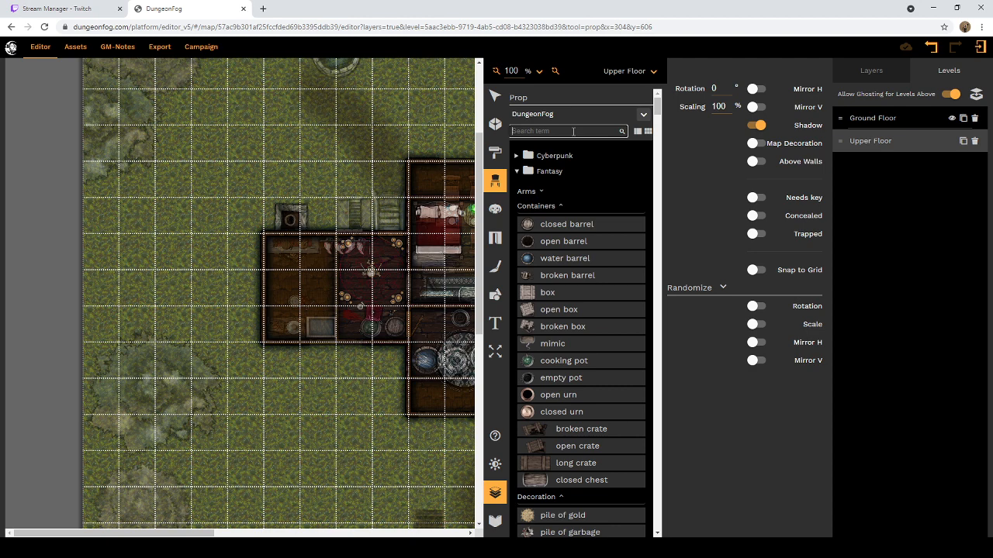
text(stairs)
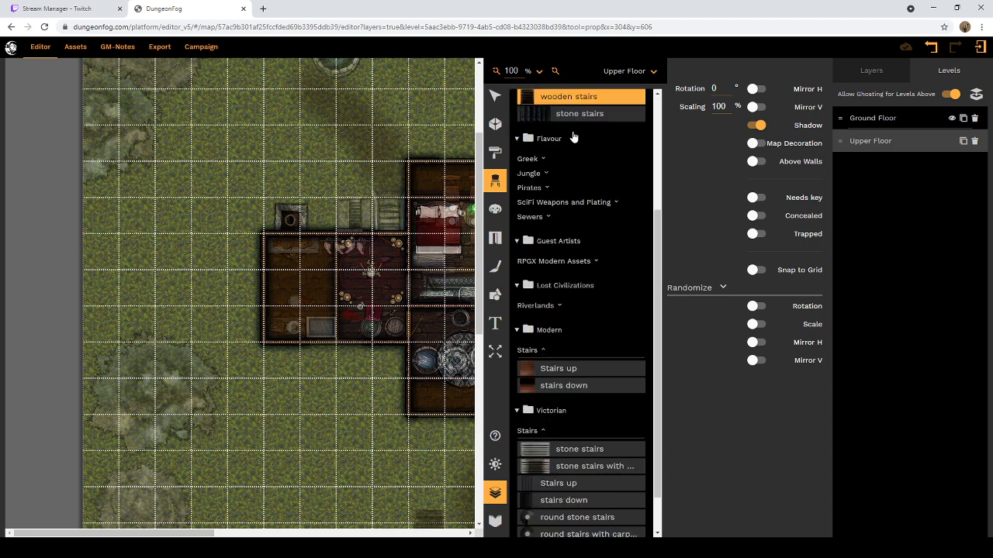
Step: Browse the stairs props in the Fantasy, Riverlands, RPGX Modern Assets, Sewers, SciFi Weapons and Plating, Pirates, Jungle and Greek categories
scroll(571, 167, down, 1)
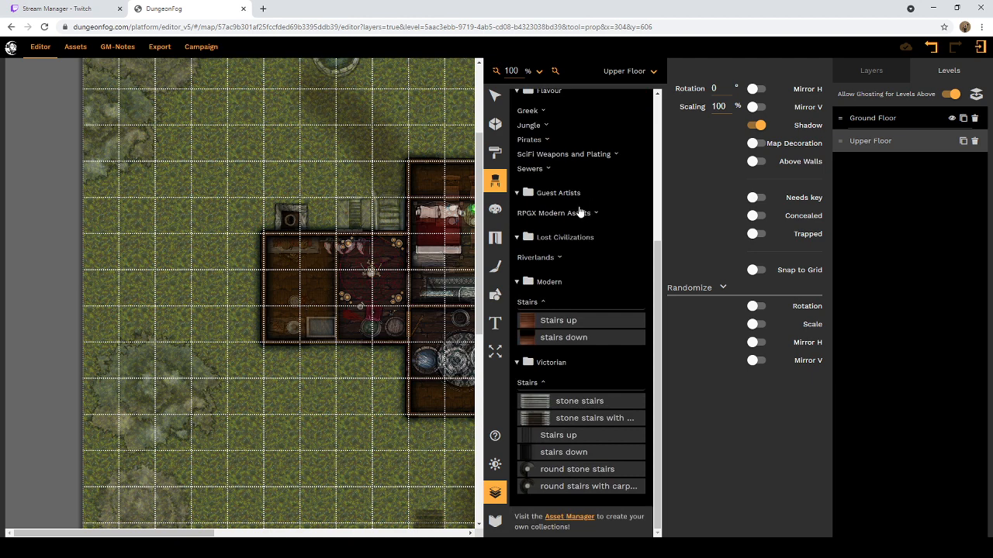
scroll(554, 158, up, 2)
scroll(553, 166, up, 1)
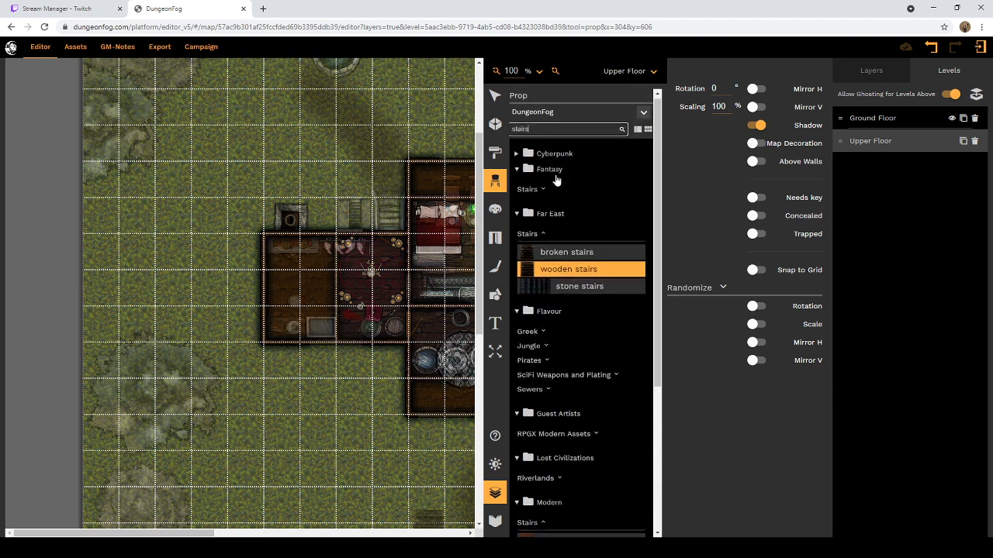
click(541, 192)
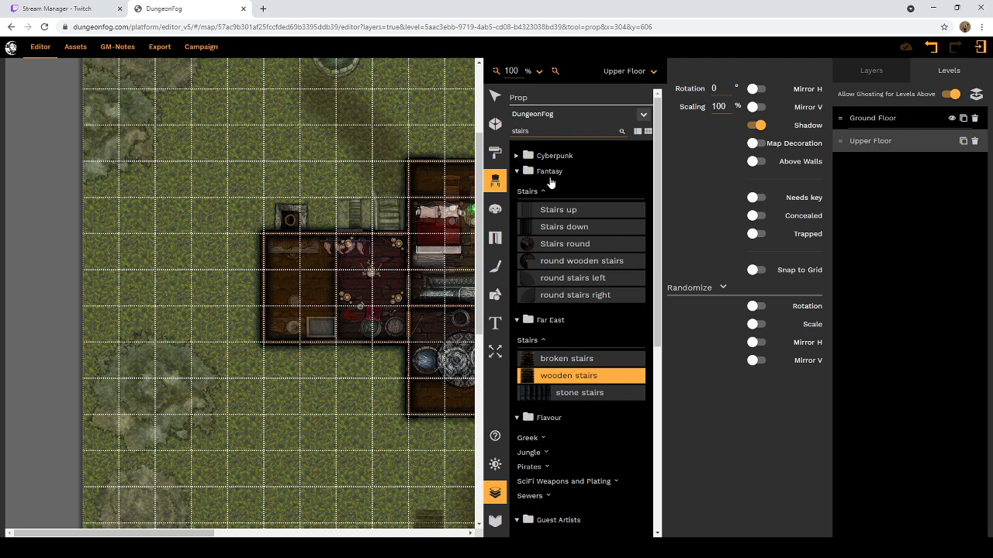
scroll(545, 202, down, 3)
scroll(547, 219, down, 3)
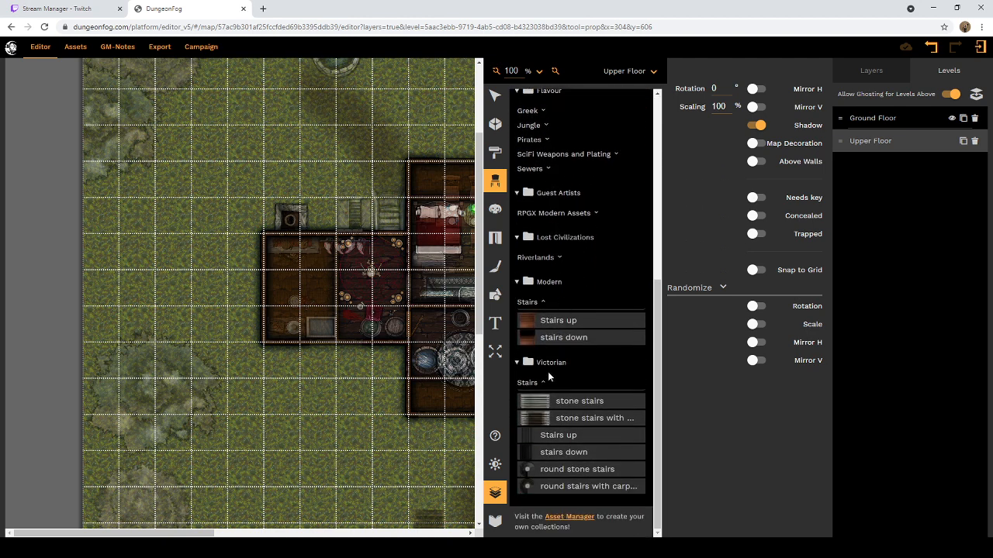
click(558, 259)
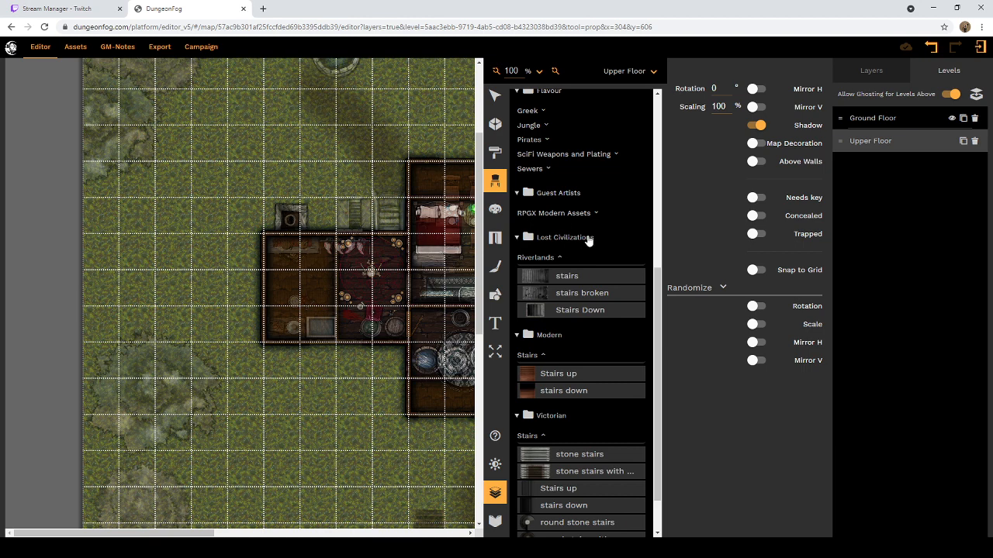
click(595, 214)
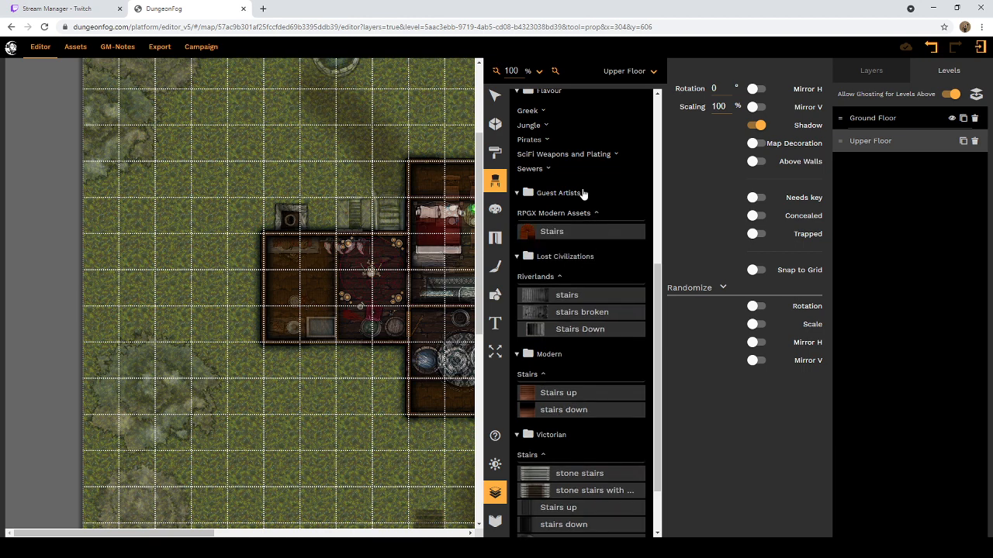
click(548, 169)
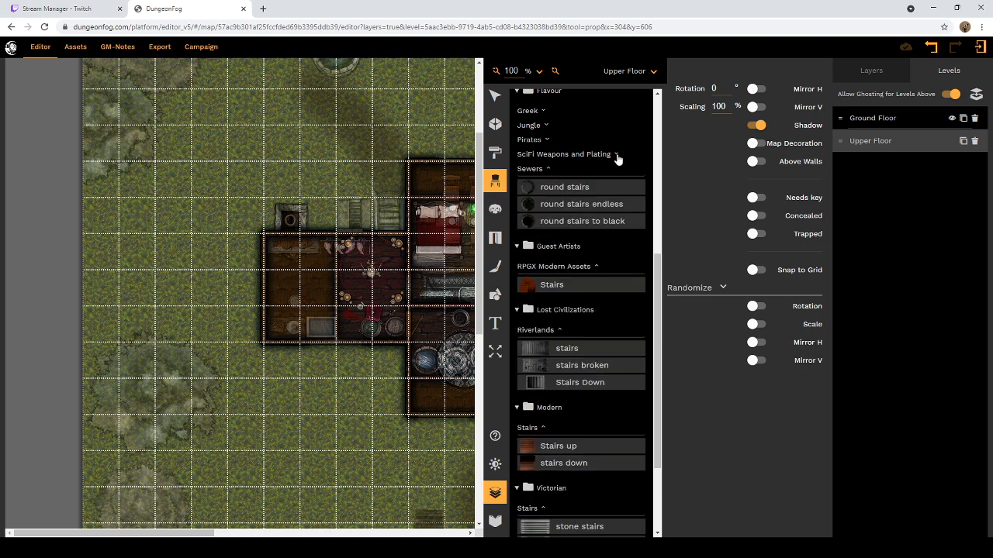
click(617, 155)
click(547, 139)
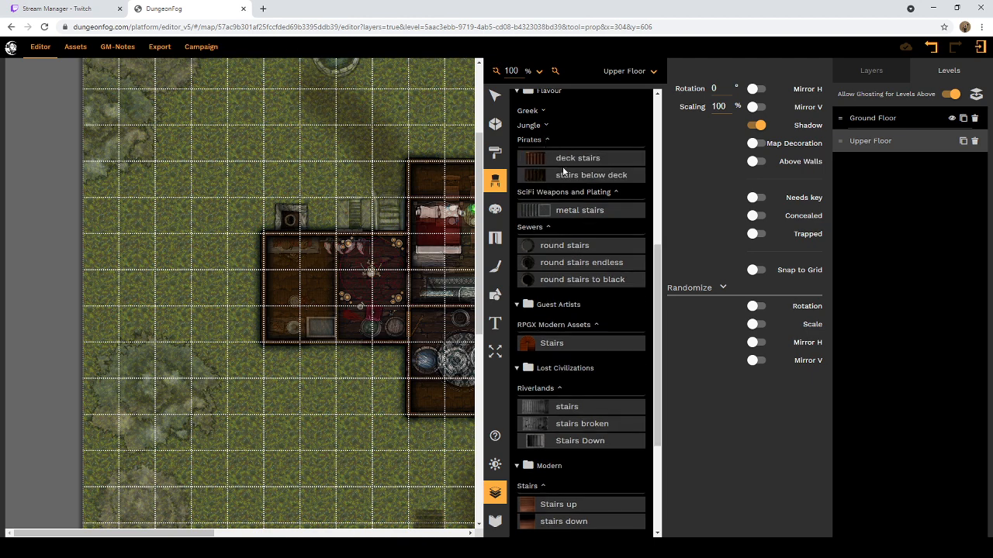
scroll(564, 171, up, 1)
click(549, 229)
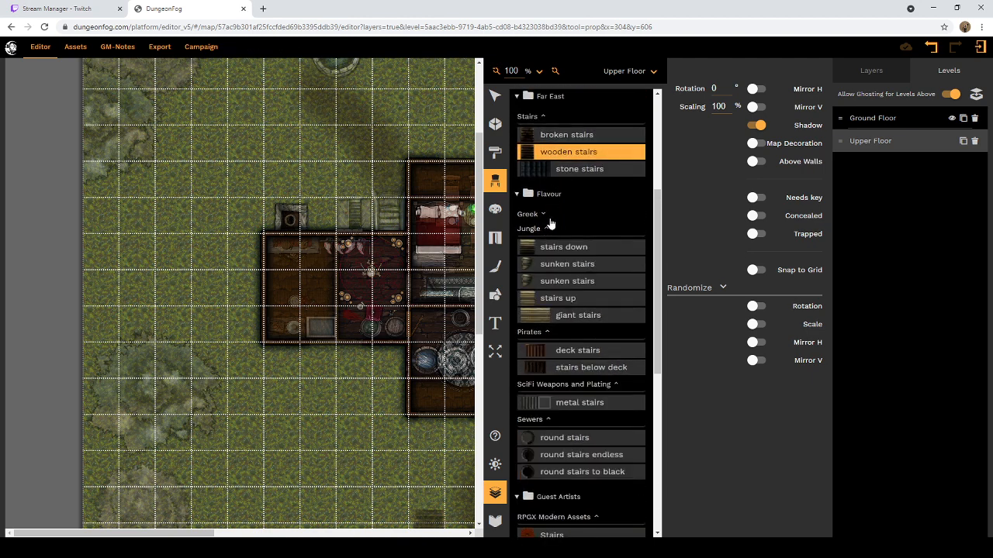
click(545, 215)
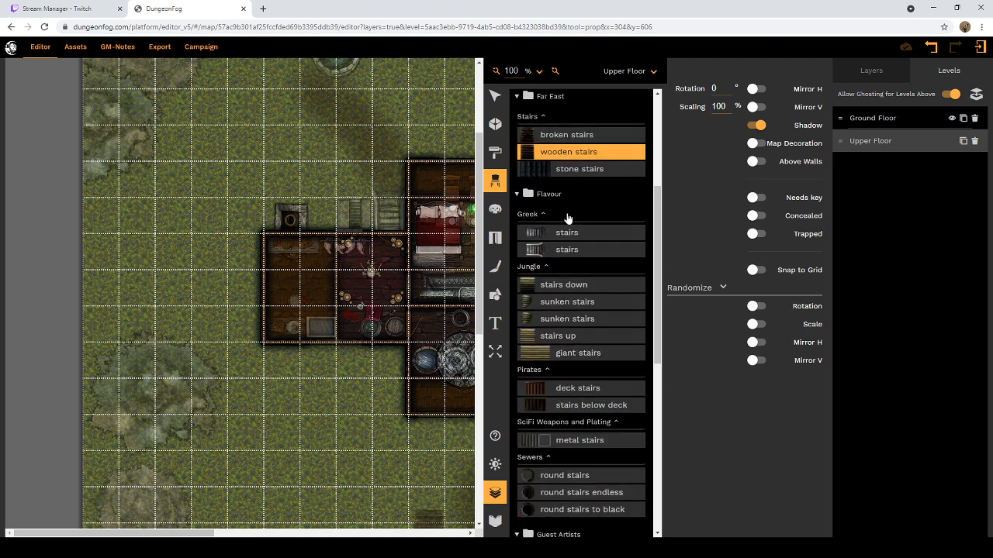
Step: Place the second Greek stairs prop at 75% scaling and 90° rotation outside the house's southern wall on the Upper Floor
click(532, 251)
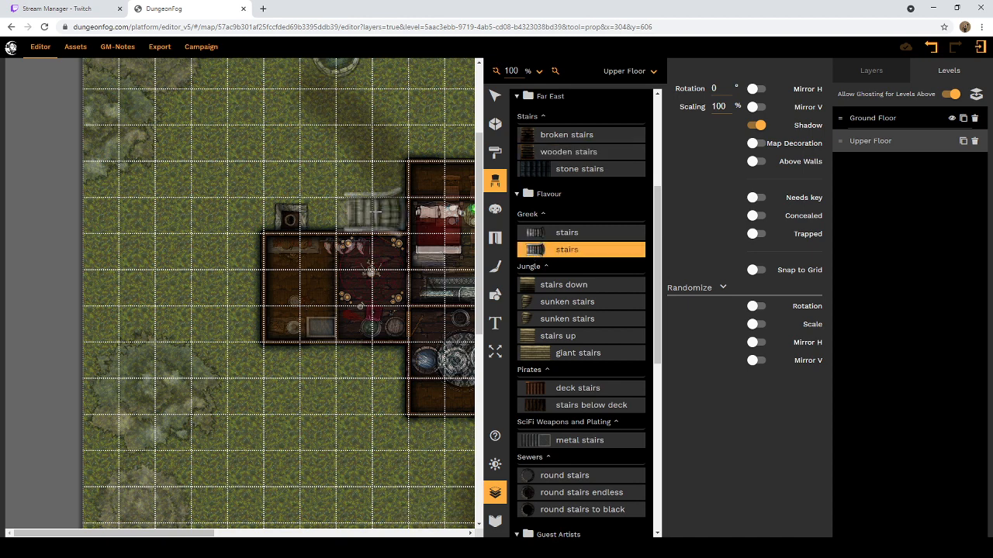
drag(734, 107, 703, 108)
text(75)
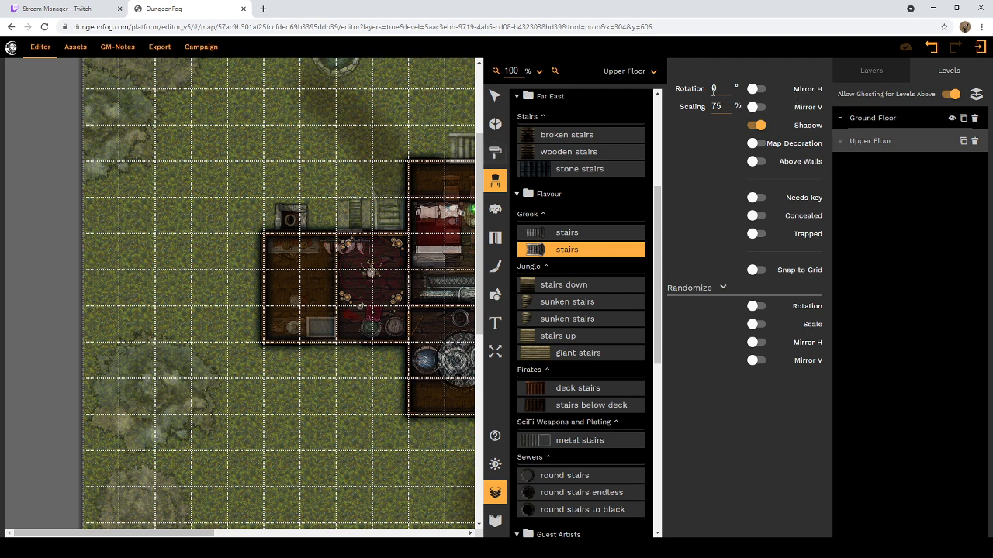
drag(724, 89, 706, 89)
text(90)
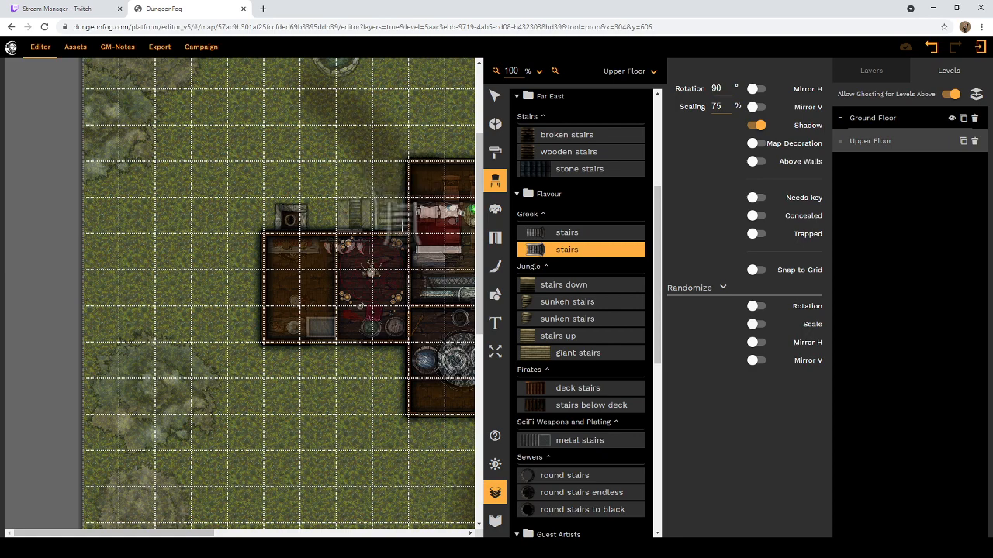
scroll(402, 224, down, 1)
scroll(402, 225, down, 5)
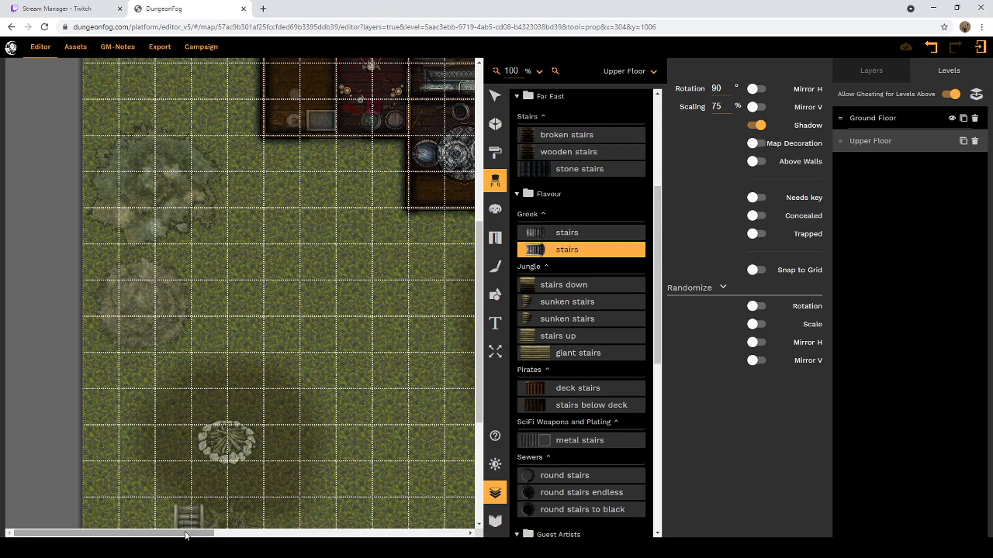
drag(185, 537, 254, 537)
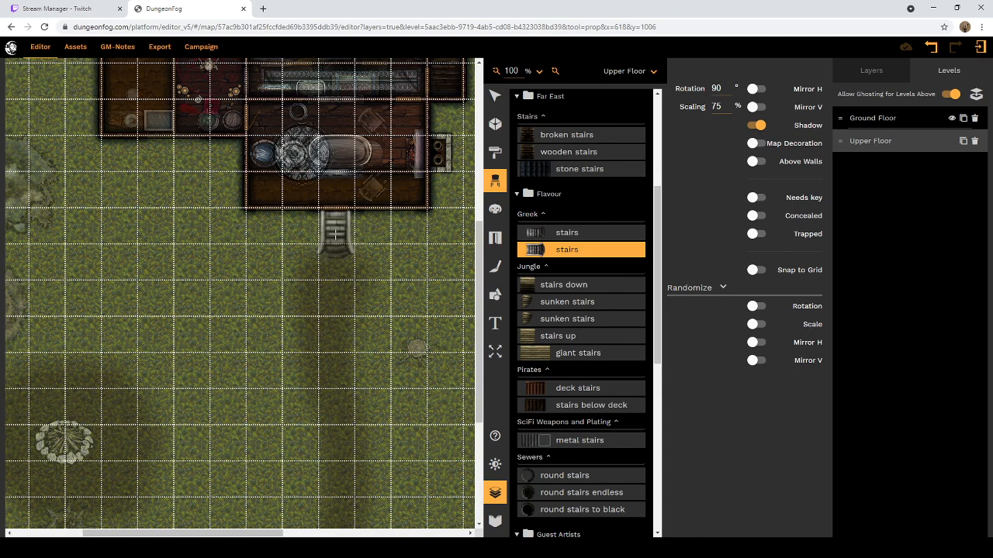
click(336, 232)
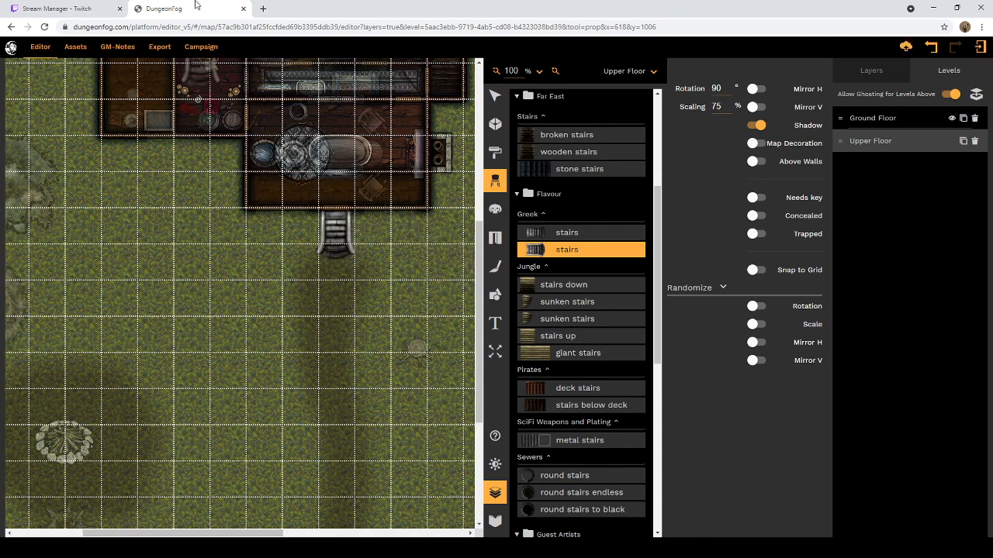
Step: Search Google for "purple worm 5e" in a new browser tab
click(263, 8)
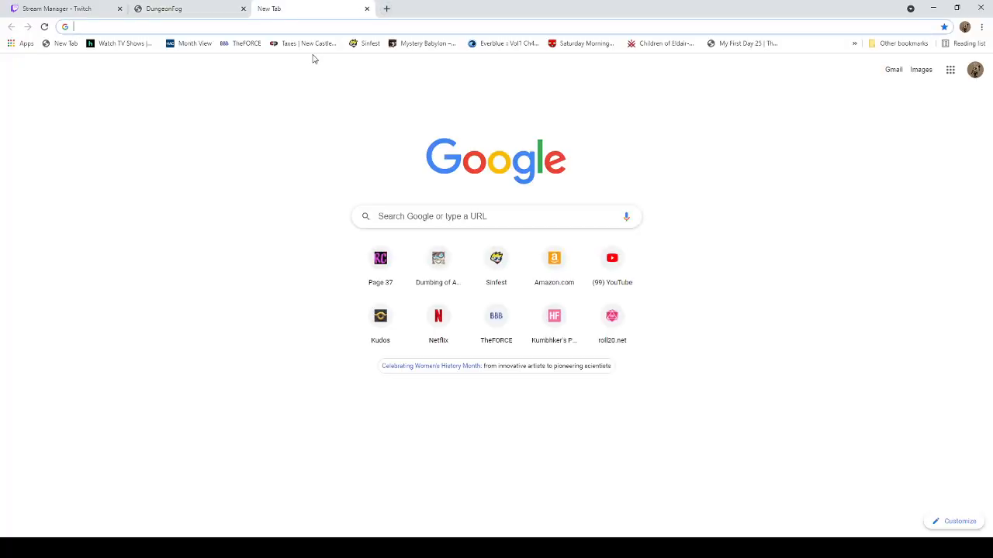
text(purp)
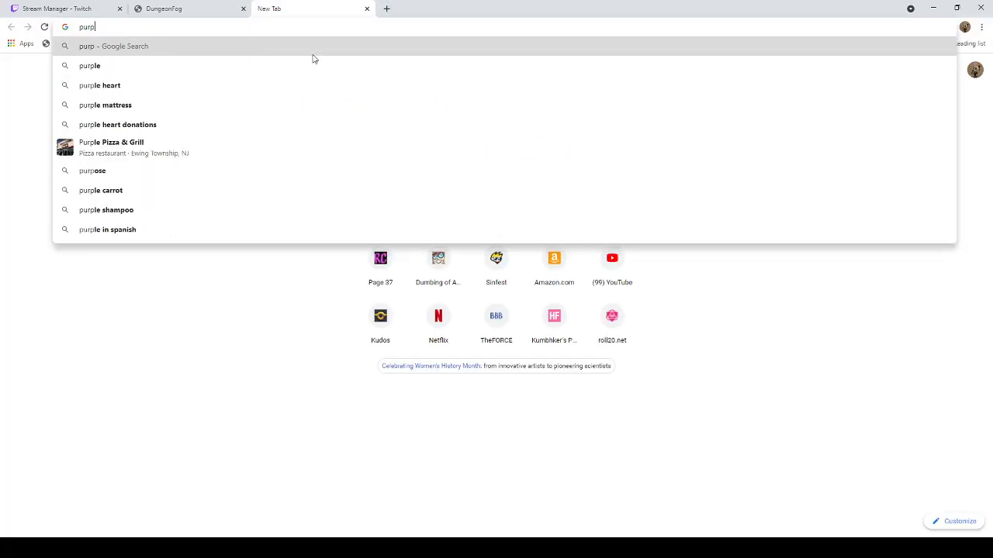
text(le worm 5e)
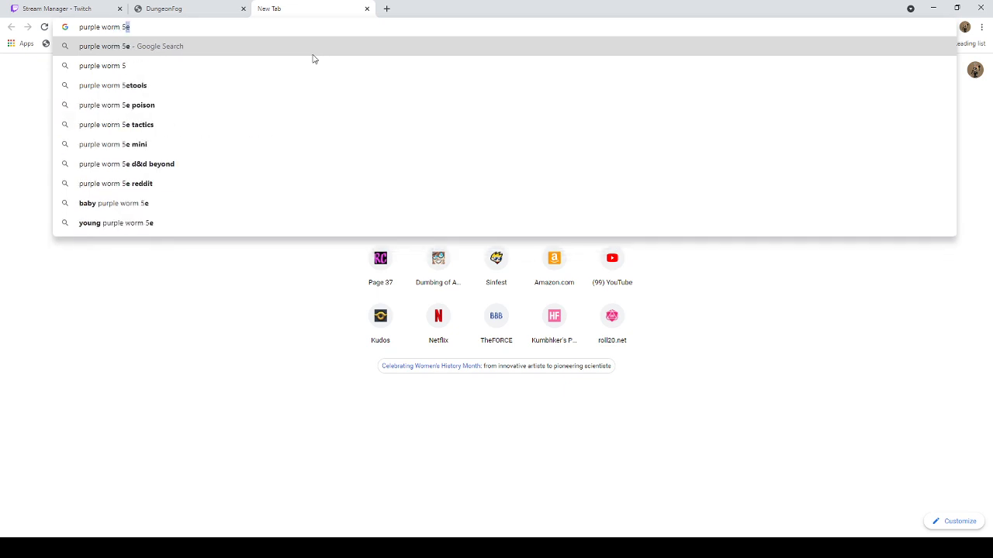
key(Return)
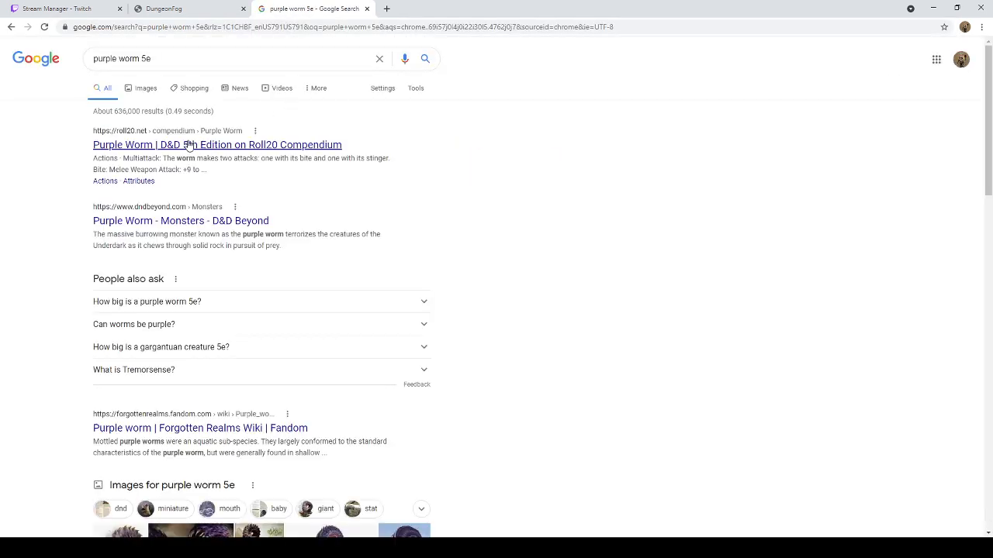
Step: View the image results and open Tribality's "Purple Worm Problem" artwork by itself in a separate tab
click(132, 90)
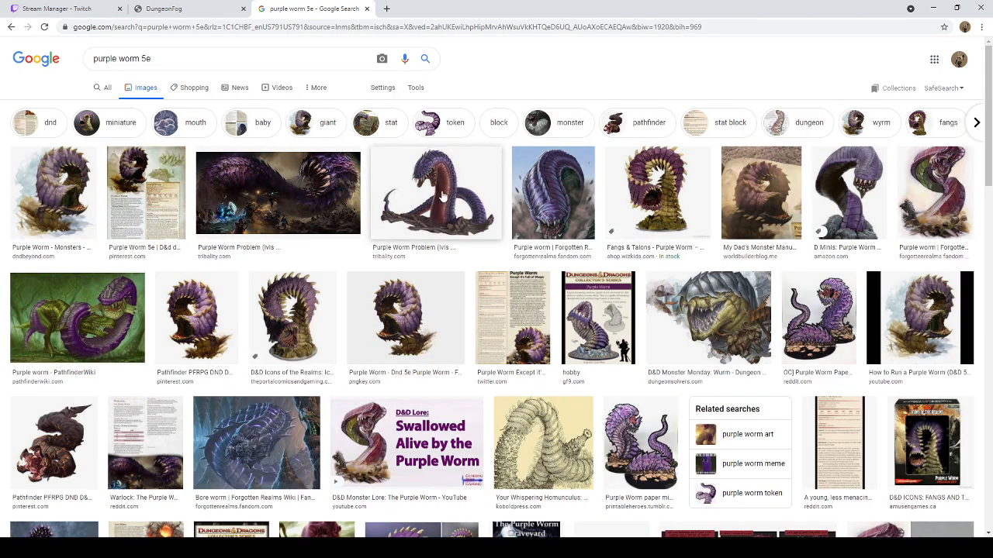
click(339, 193)
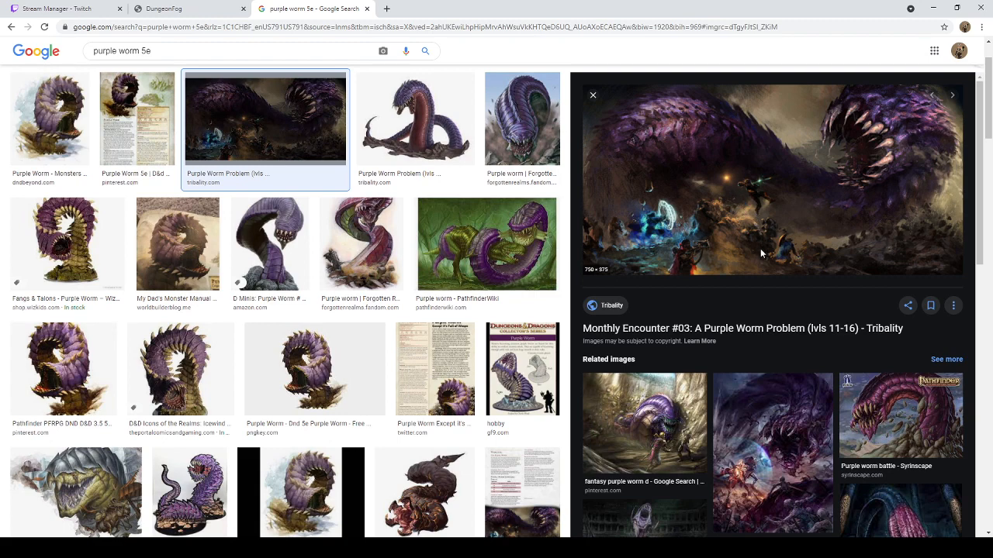
click(797, 303)
click(421, 8)
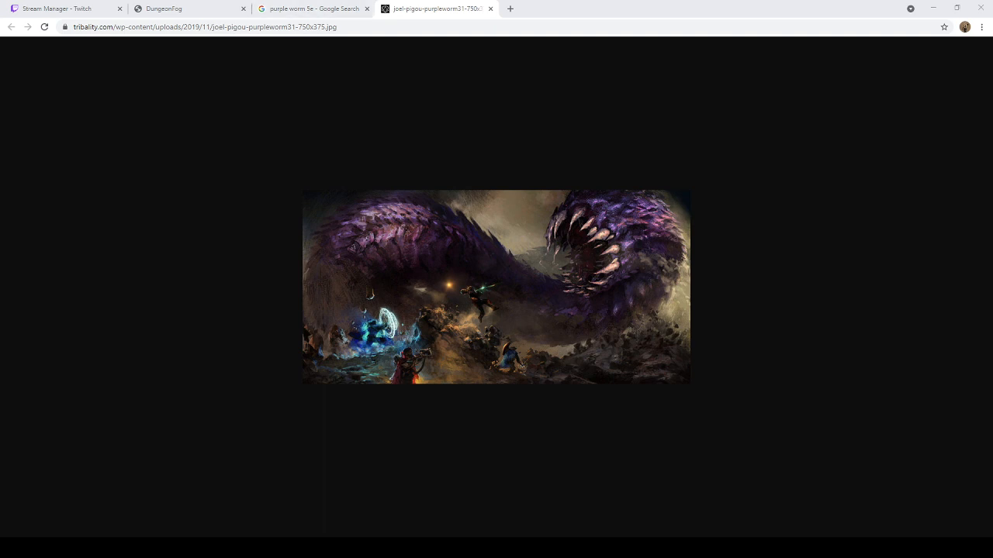
click(421, 8)
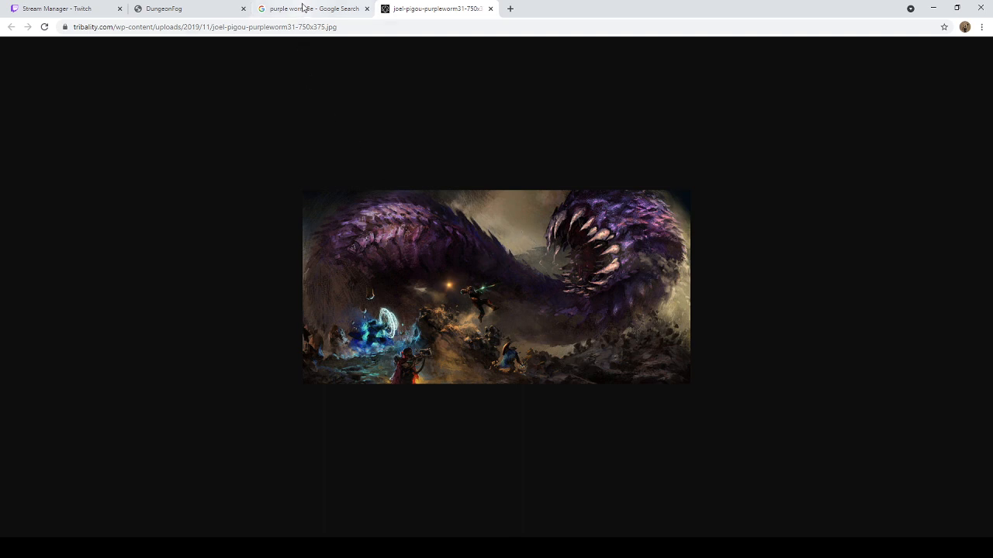
Step: Search for "purple worm 5e" again in another new tab and open the Purple Worm page in the Roll20 Compendium
click(511, 10)
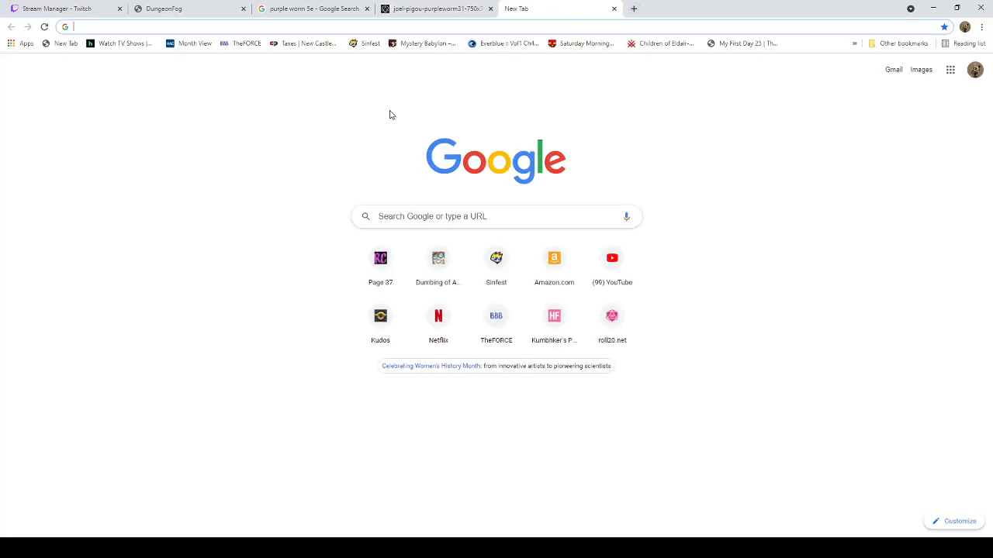
text(purple wo)
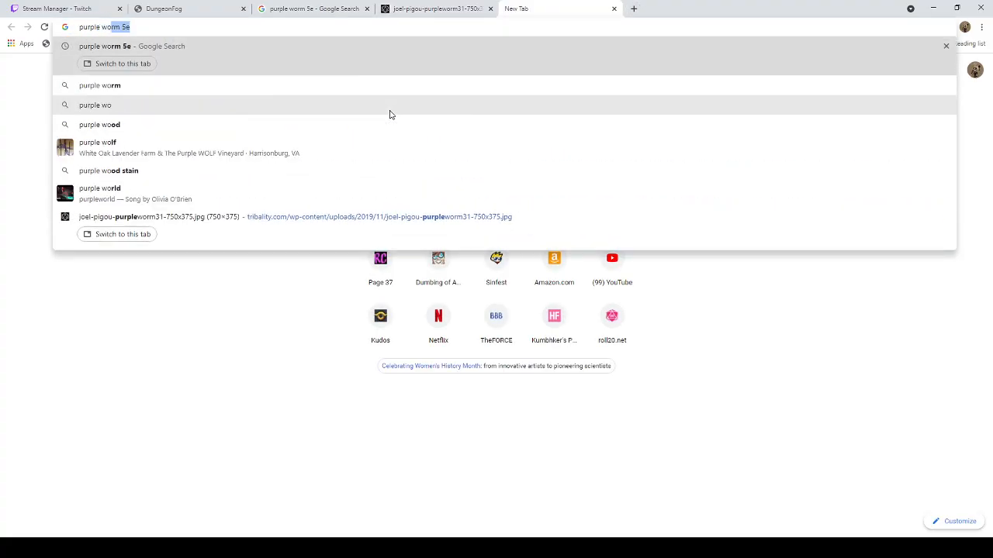
text(rm 5e)
key(Return)
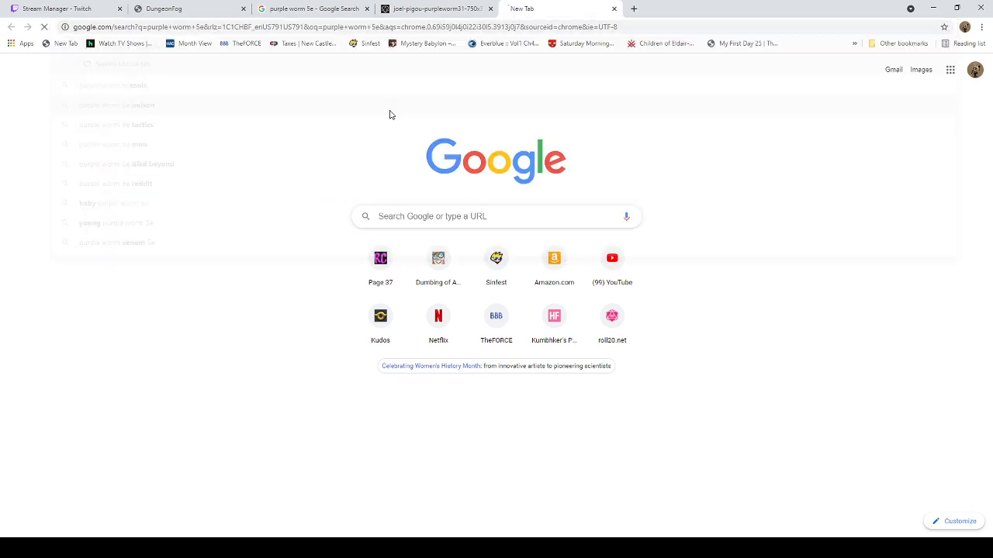
click(149, 148)
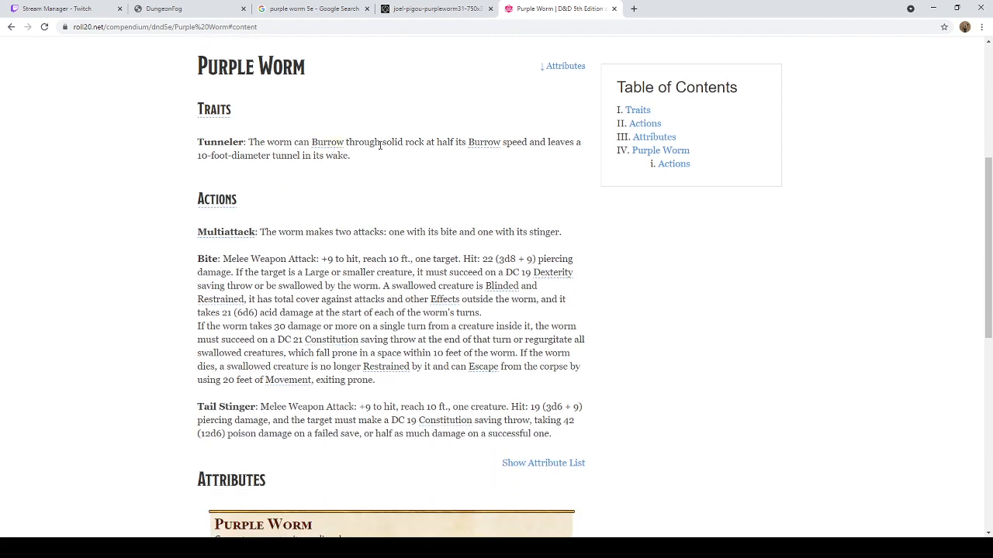
Step: Read the Purple Worm's traits, bite and tail stinger actions, and attribute stat block
scroll(380, 145, down, 3)
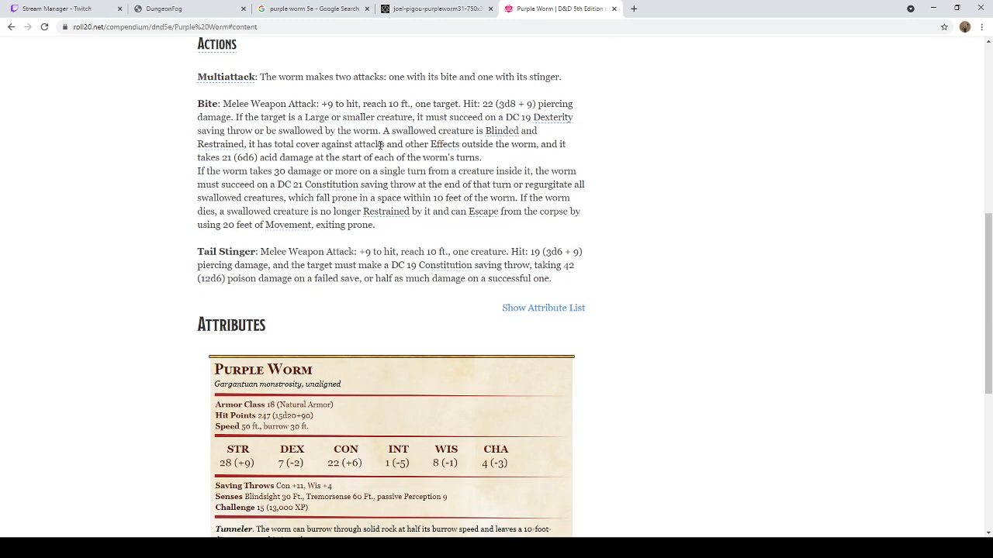
scroll(380, 145, down, 1)
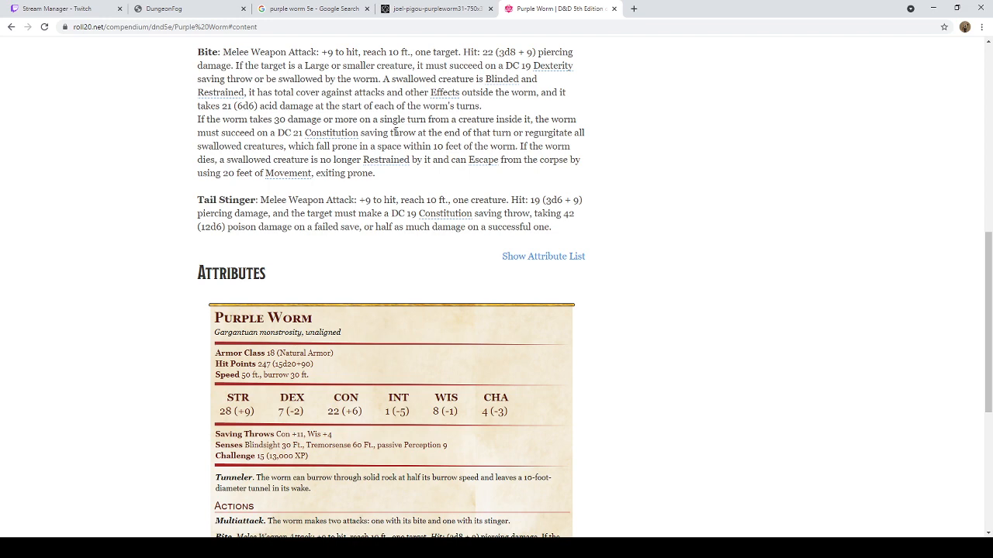
scroll(395, 132, down, 1)
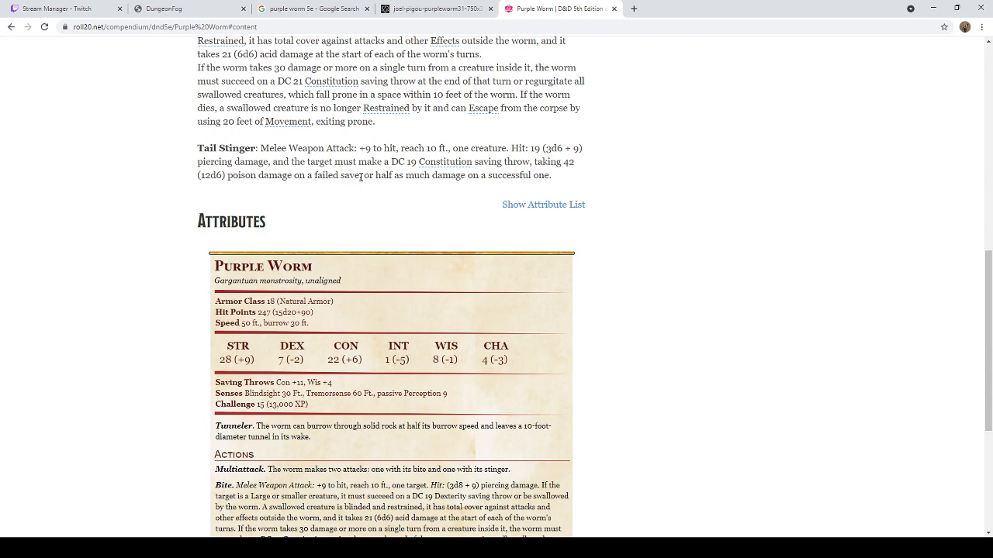
scroll(362, 177, down, 1)
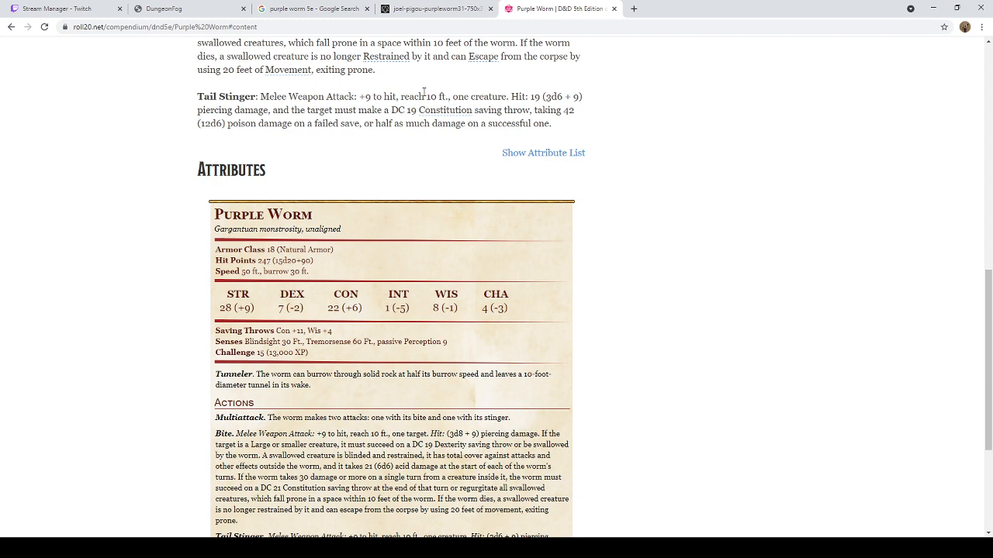
scroll(370, 132, down, 2)
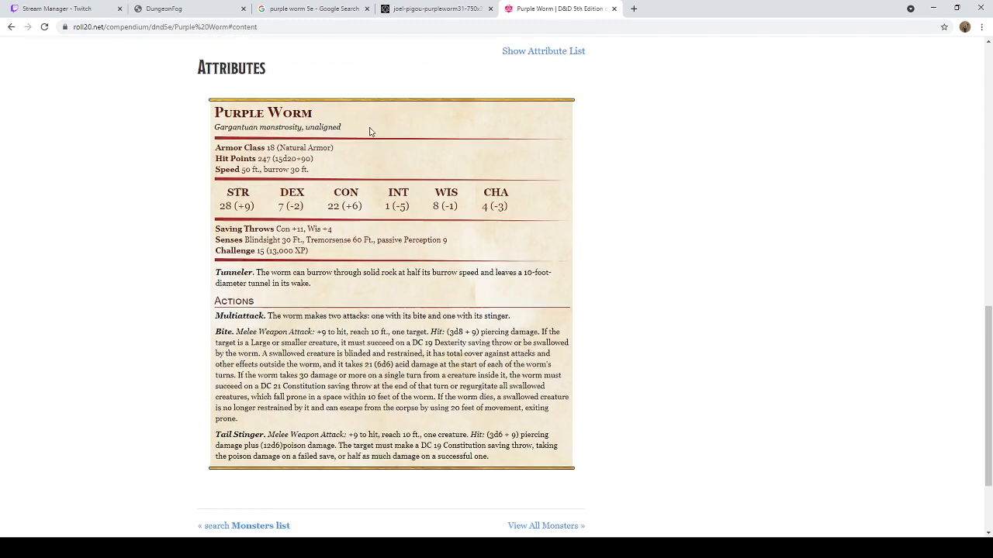
scroll(370, 131, down, 1)
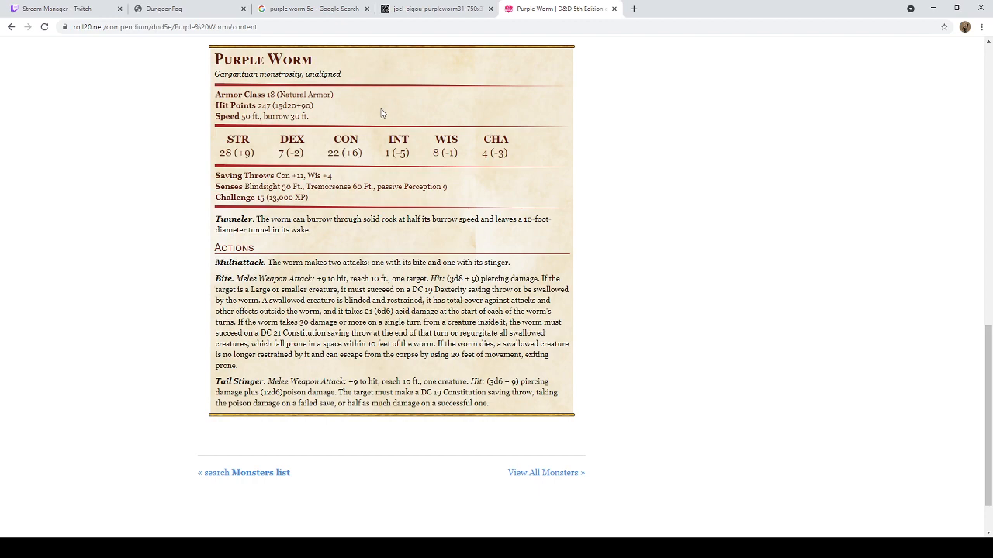
scroll(381, 114, down, 2)
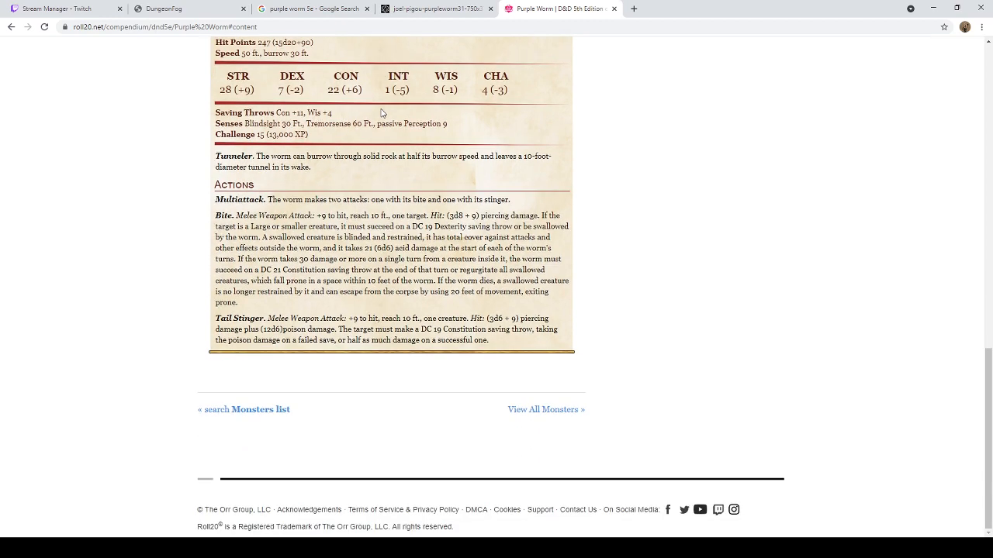
scroll(388, 124, up, 12)
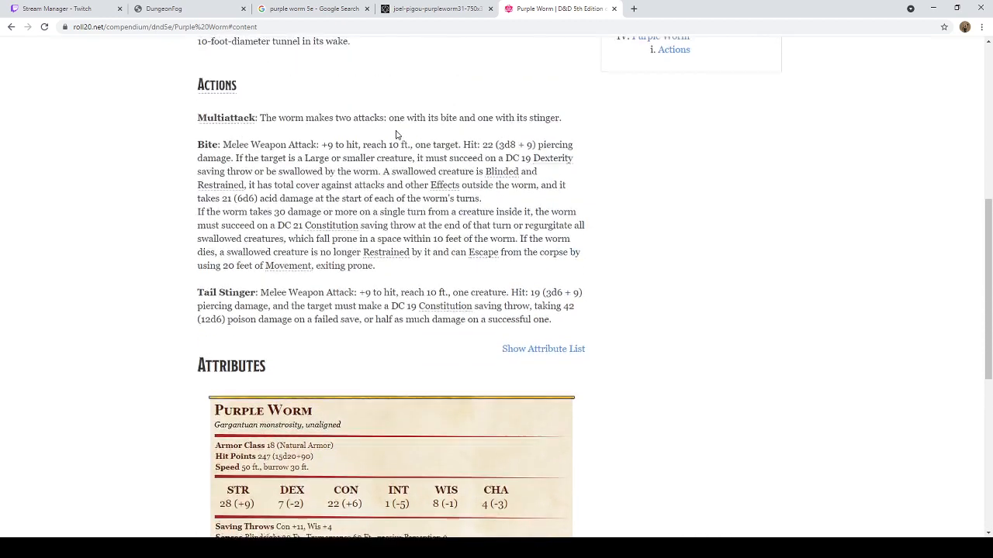
scroll(401, 135, up, 3)
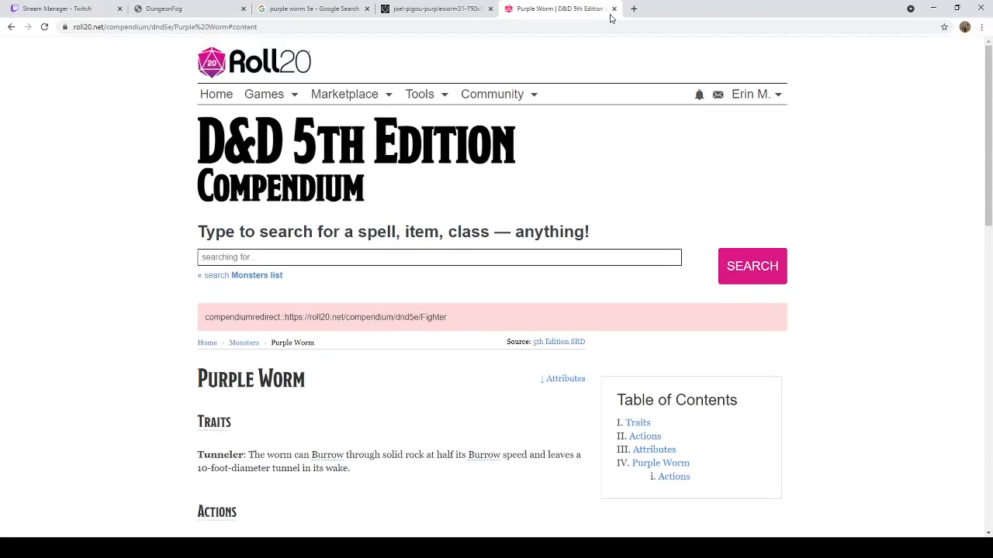
scroll(367, 278, down, 6)
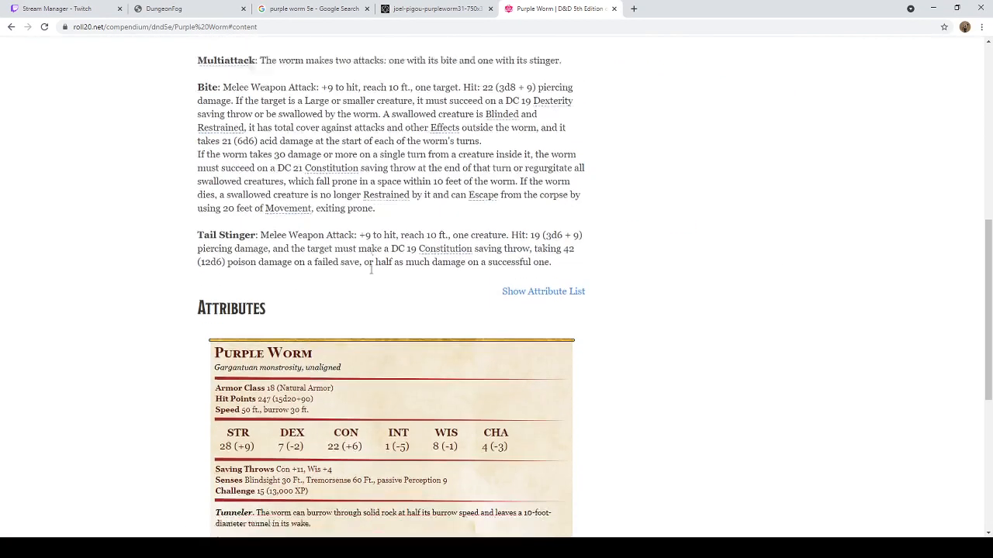
scroll(371, 269, down, 1)
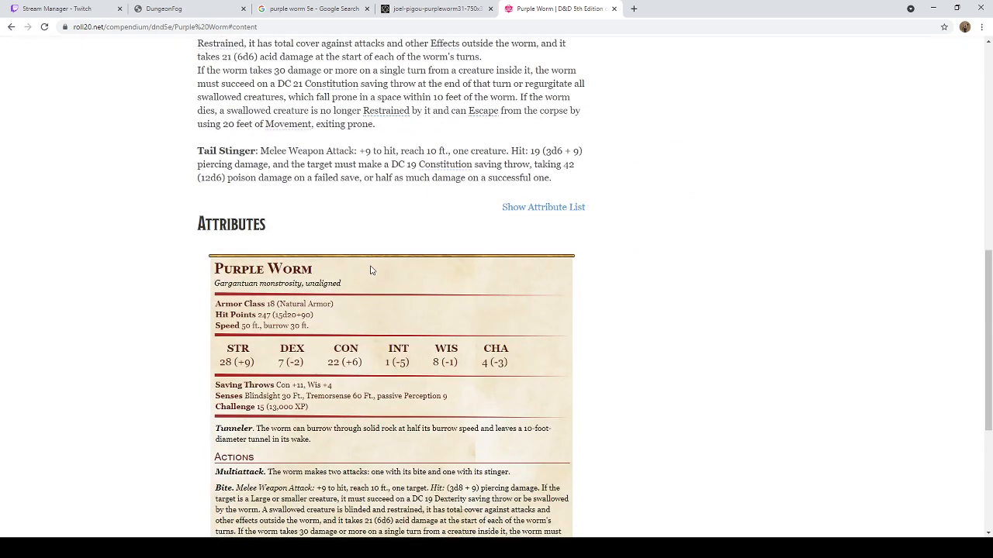
scroll(370, 267, up, 2)
Step: Close the purple worm artwork, compendium and image search tabs and return to the DungeonFog map
click(442, 8)
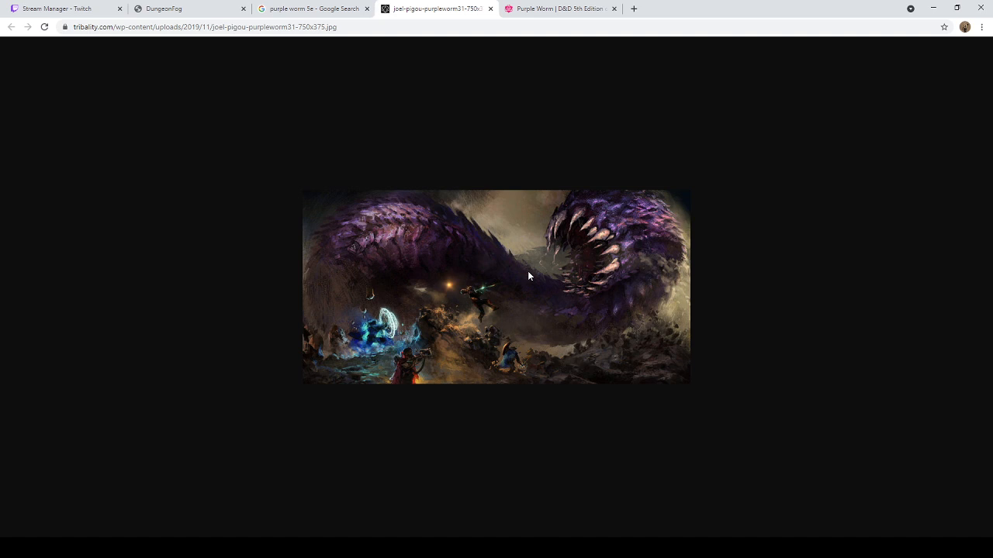
click(490, 8)
click(491, 8)
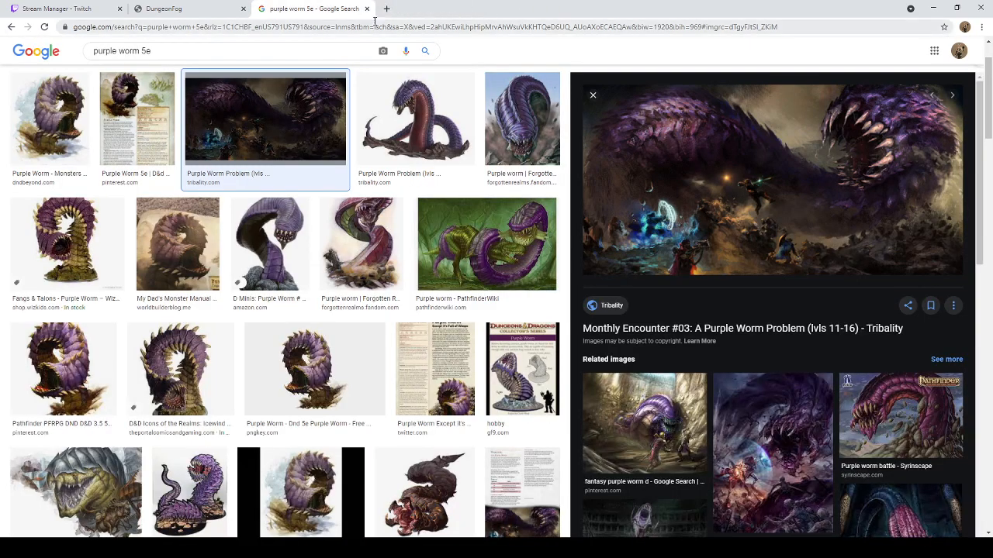
click(368, 9)
Step: Try the Greek stairs prop with vertical mirroring and with a 180° rotation
scroll(382, 283, up, 5)
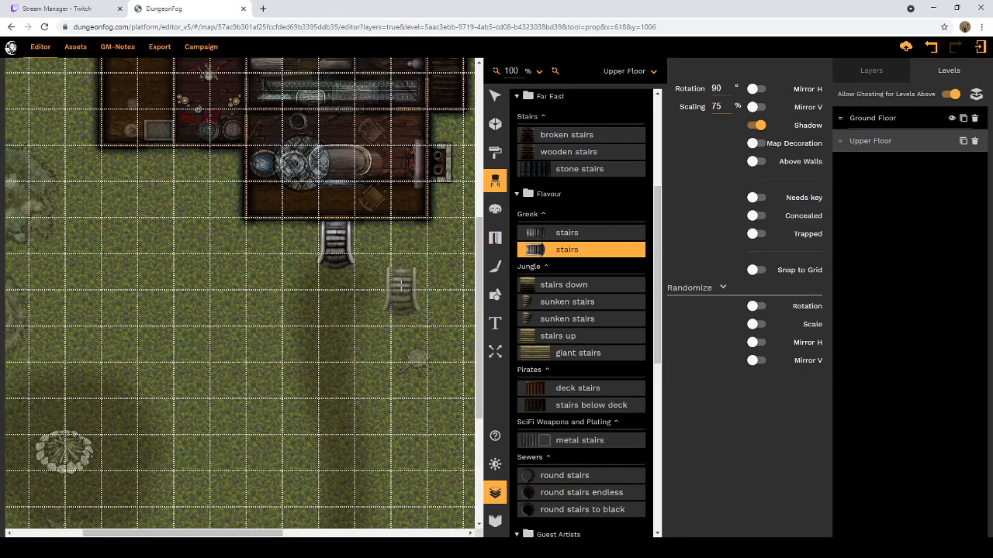
click(757, 107)
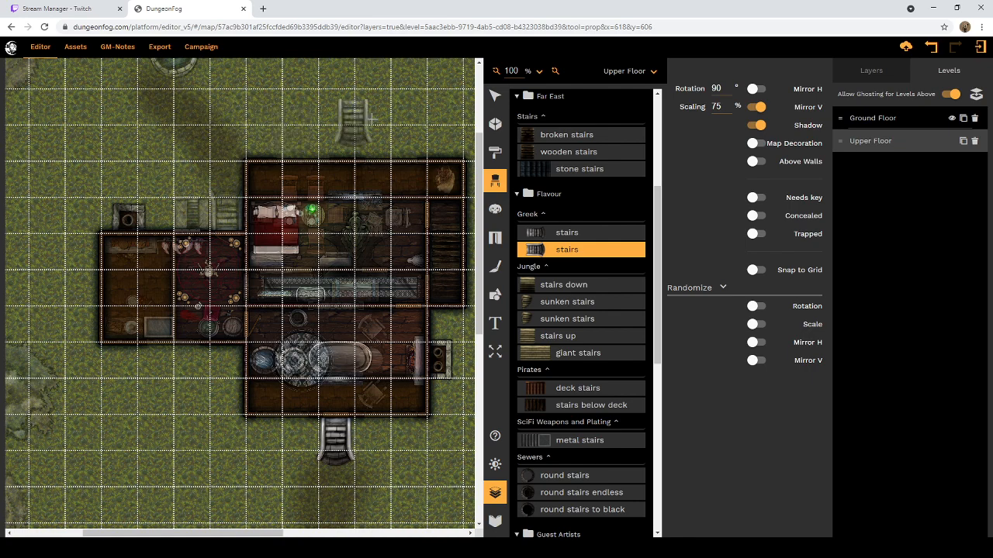
click(758, 107)
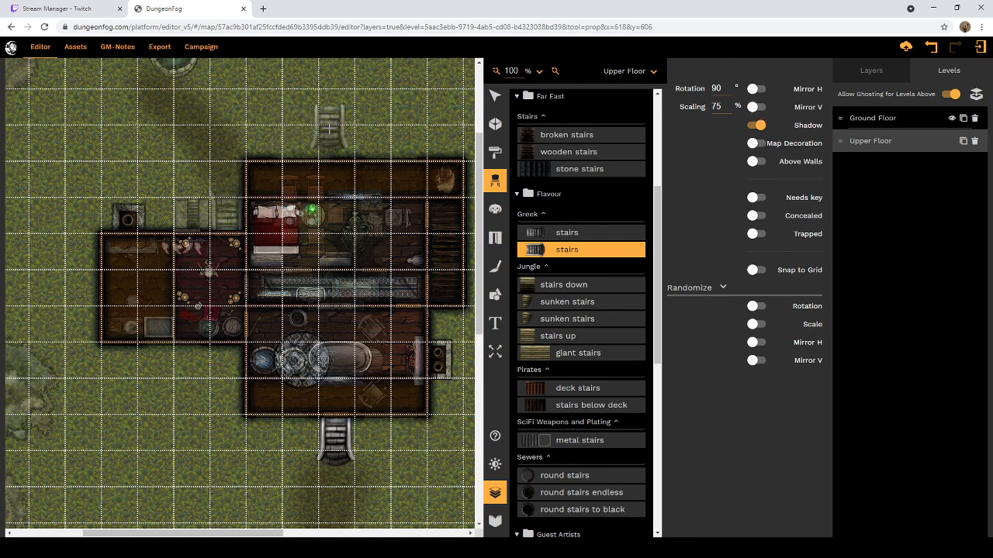
double_click(716, 89)
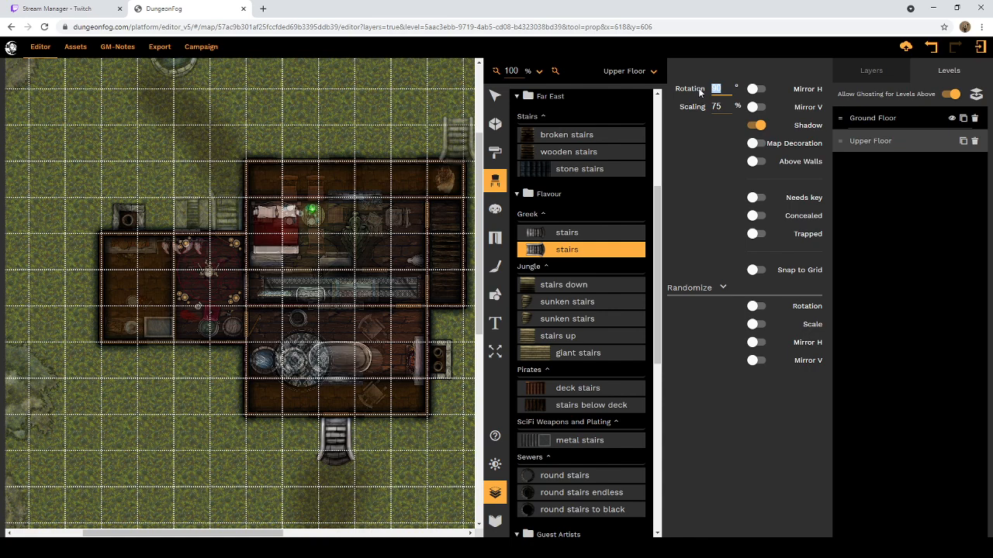
text(180)
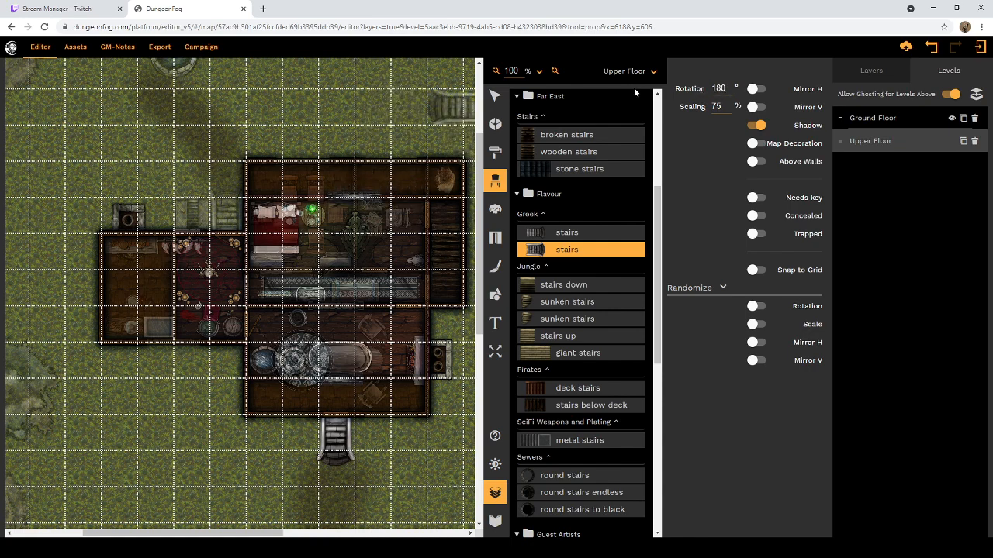
Step: Rotate the Greek stairs prop to 270° and place it over the ghosted back stairs north of the house's west wing
drag(731, 87, 707, 92)
text(270)
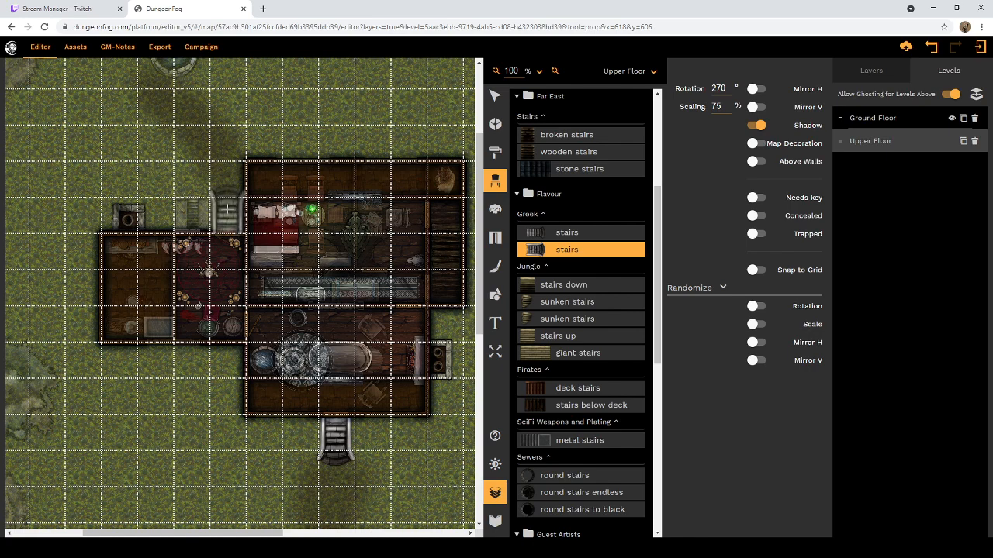
click(226, 208)
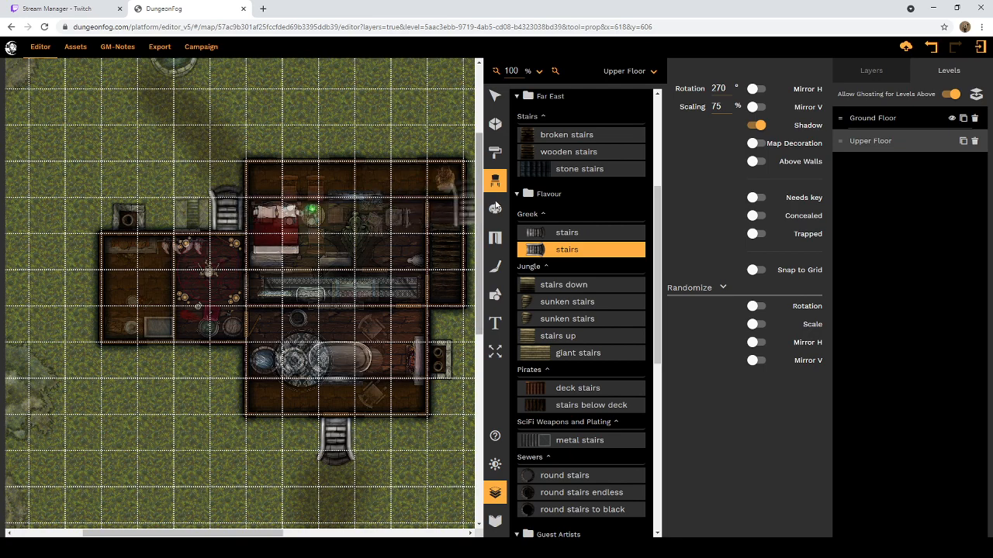
Step: Search the prop library for "cellar"
scroll(598, 170, up, 3)
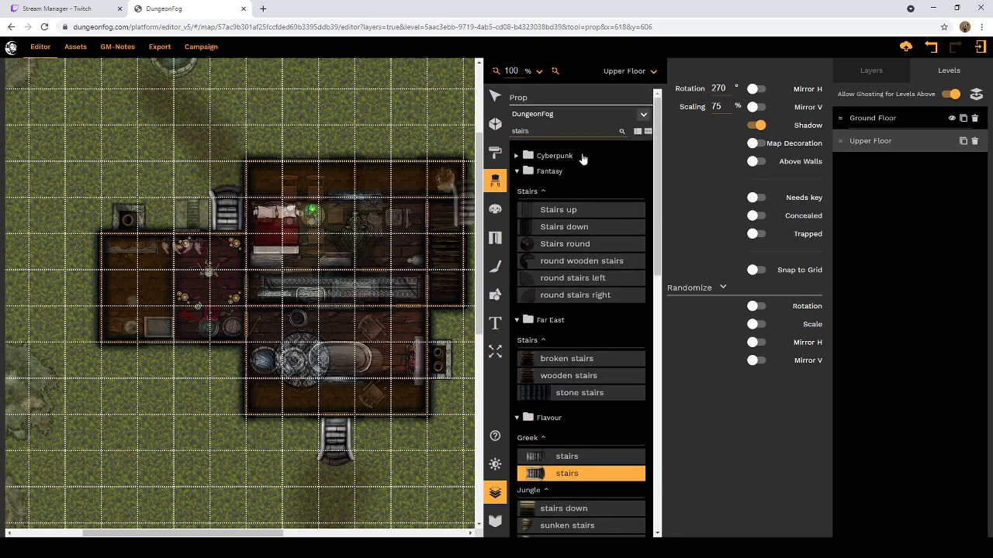
double_click(566, 131)
text(c)
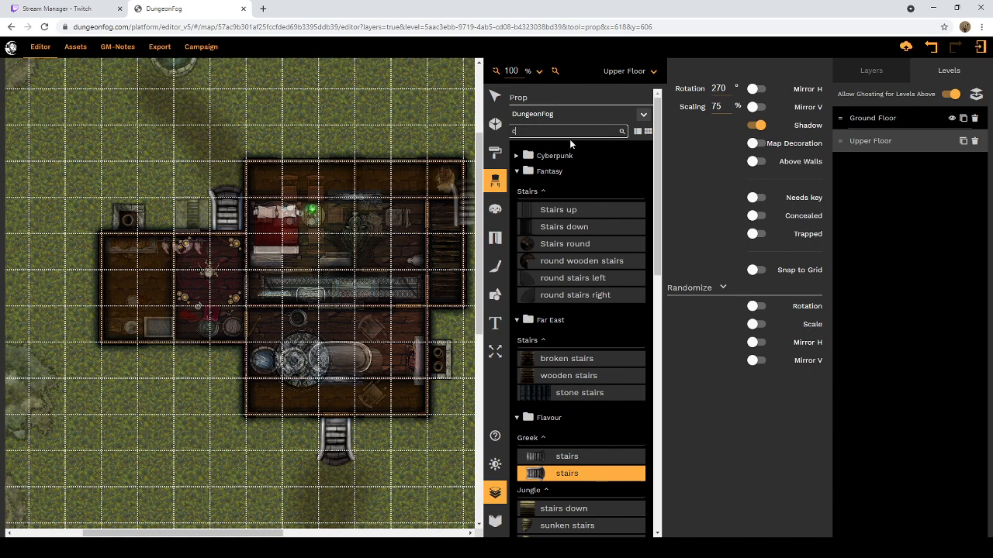
text(ellar)
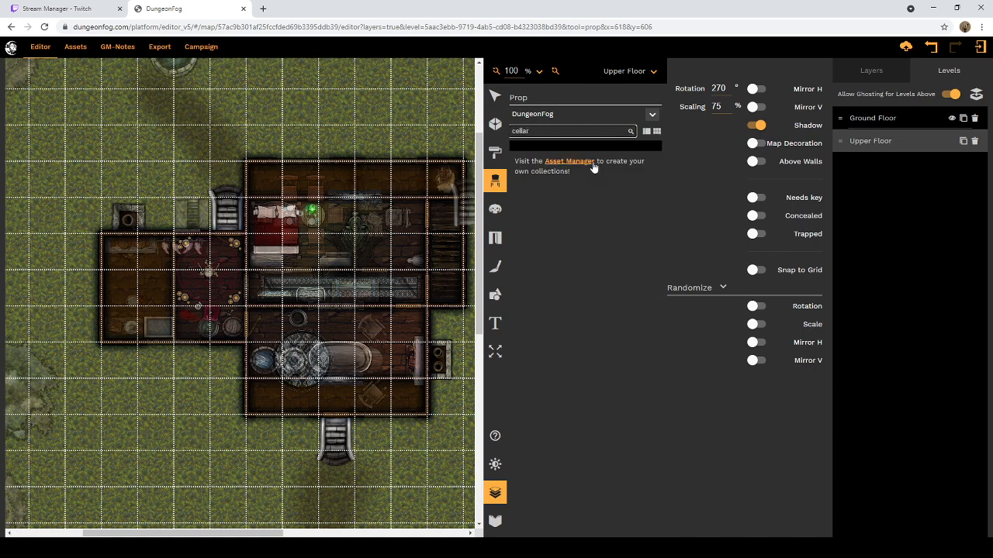
Step: Search the prop library for "door" and look through the Dungeon, Dwarves, Prison, Tributary and Sci-fi results for a cellar door
drag(539, 131, 512, 134)
text(door)
click(550, 176)
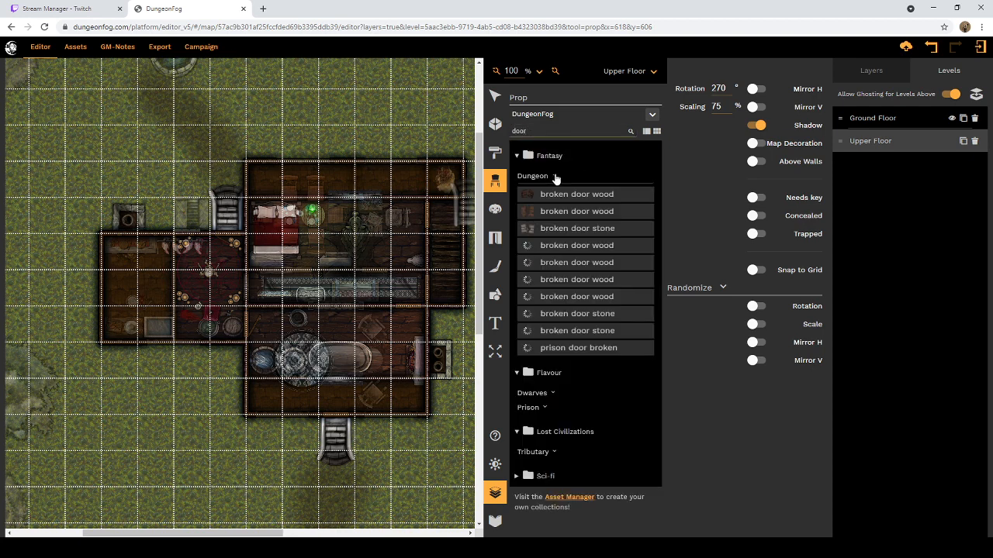
click(552, 393)
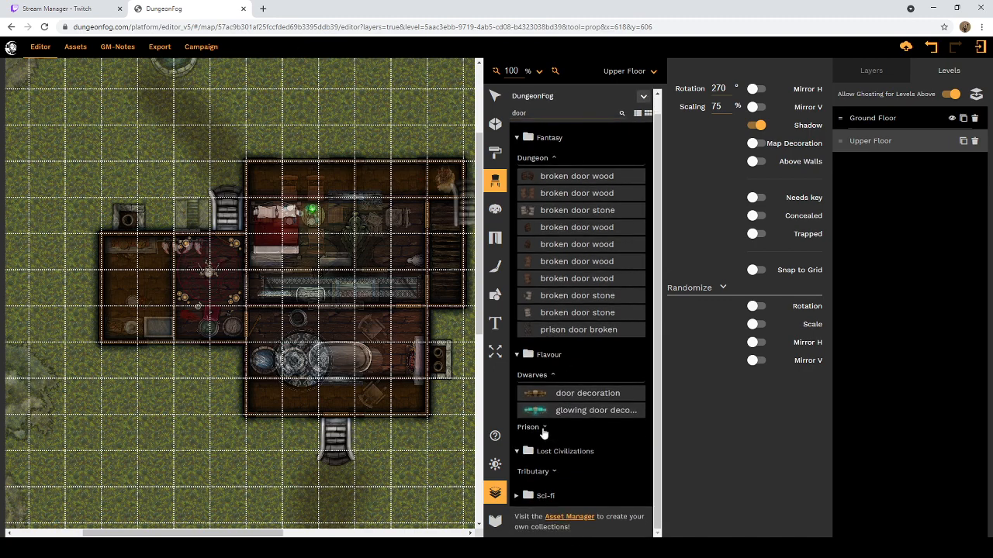
click(543, 429)
click(552, 472)
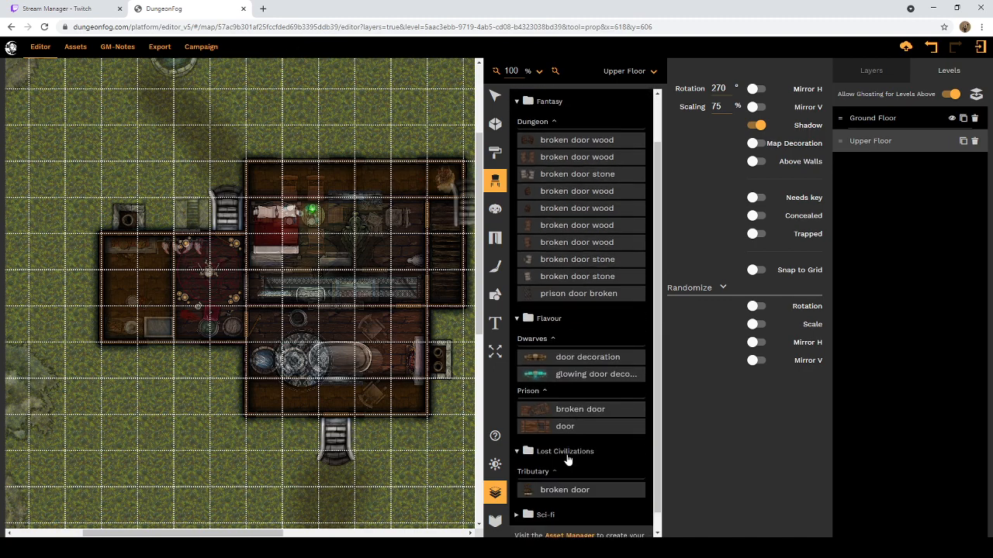
scroll(570, 469, down, 1)
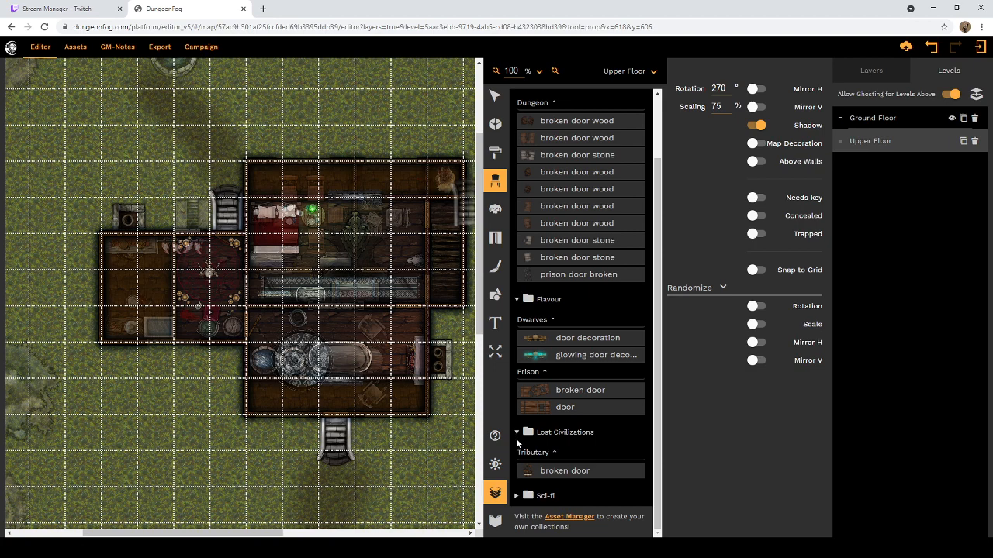
click(517, 495)
scroll(521, 482, down, 1)
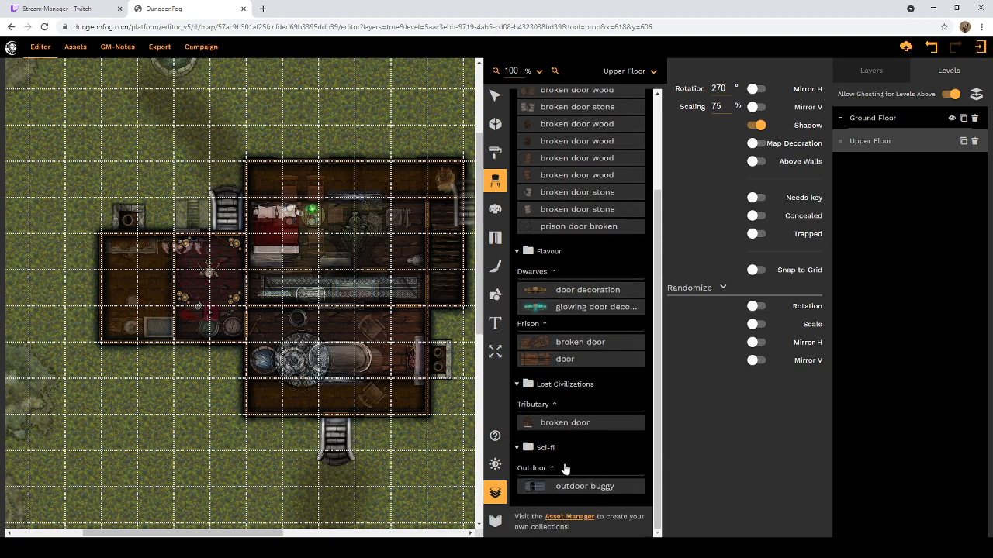
scroll(552, 473, up, 3)
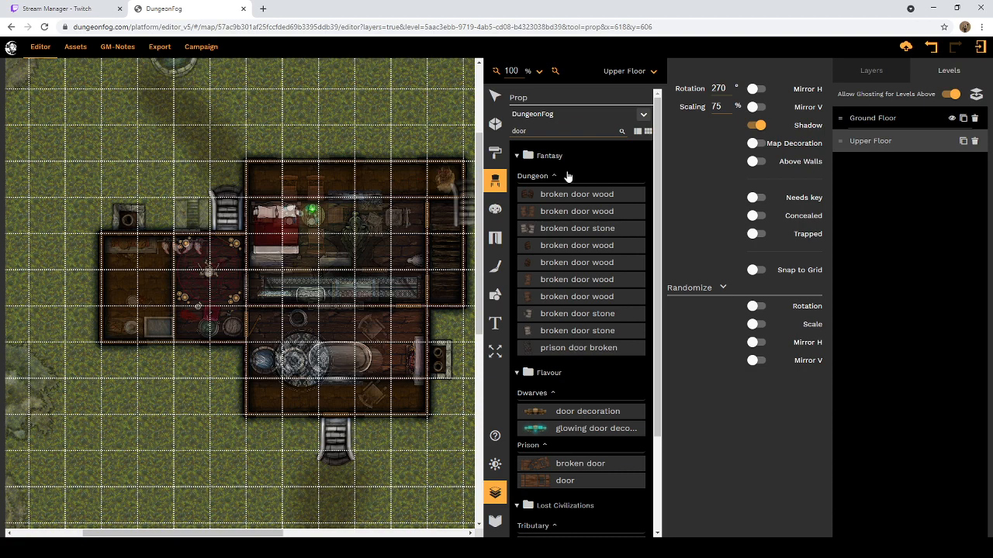
Step: Check the name and settings of the cellar entrance prop on the Ground Floor and return to the Upper Floor
click(494, 93)
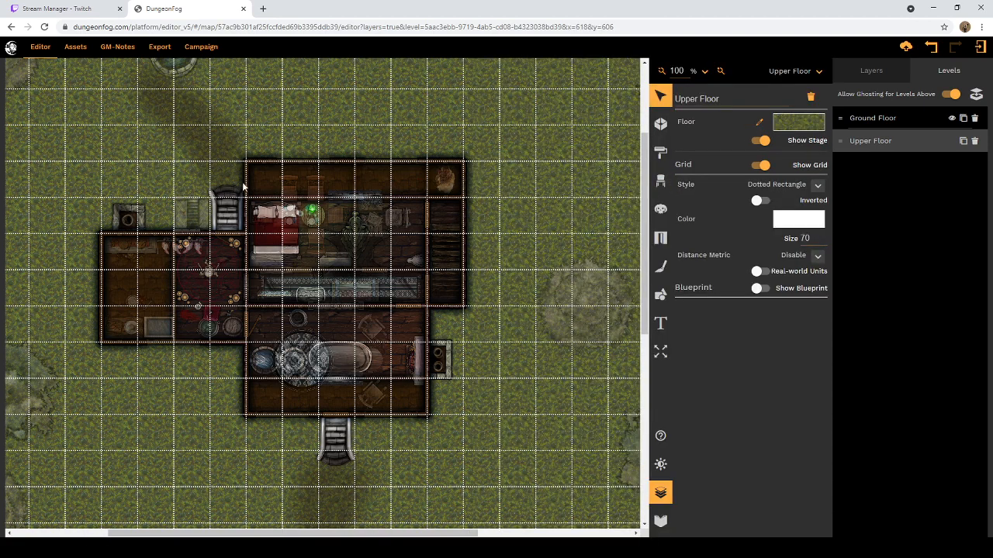
click(818, 72)
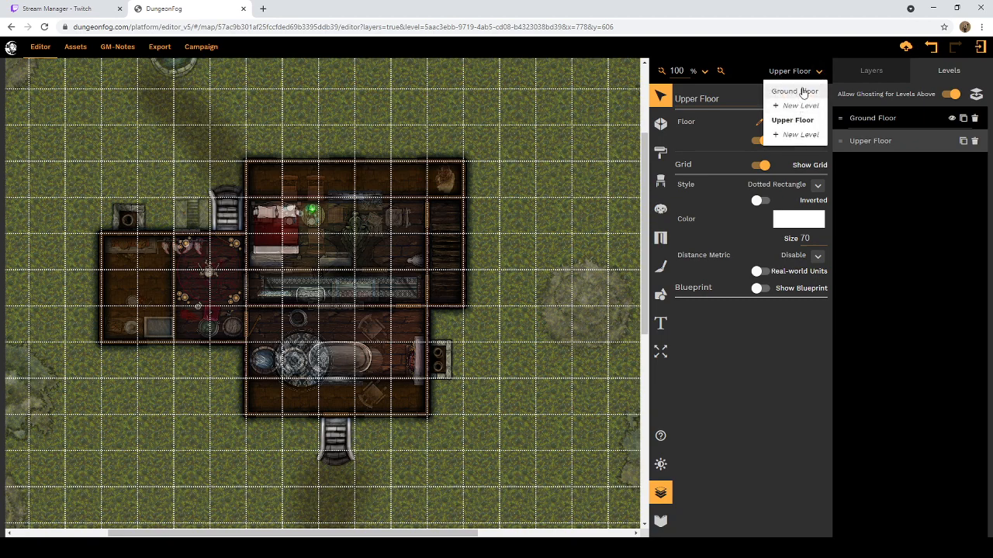
click(799, 91)
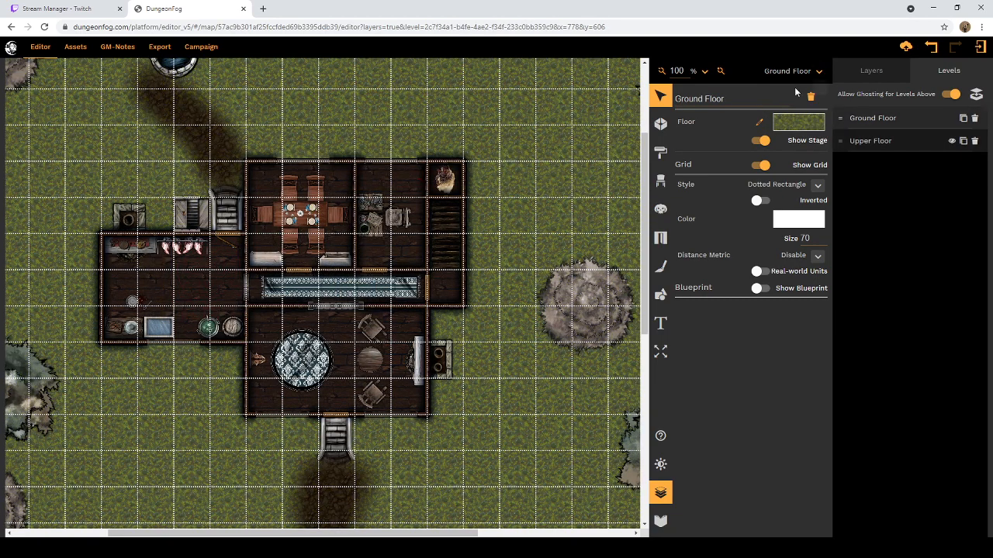
click(193, 213)
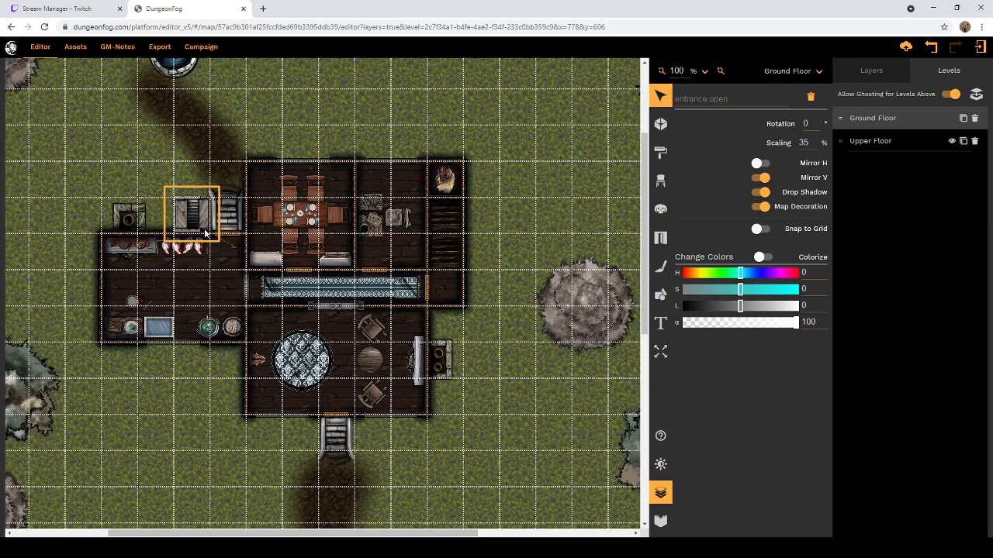
mouse_move(196, 216)
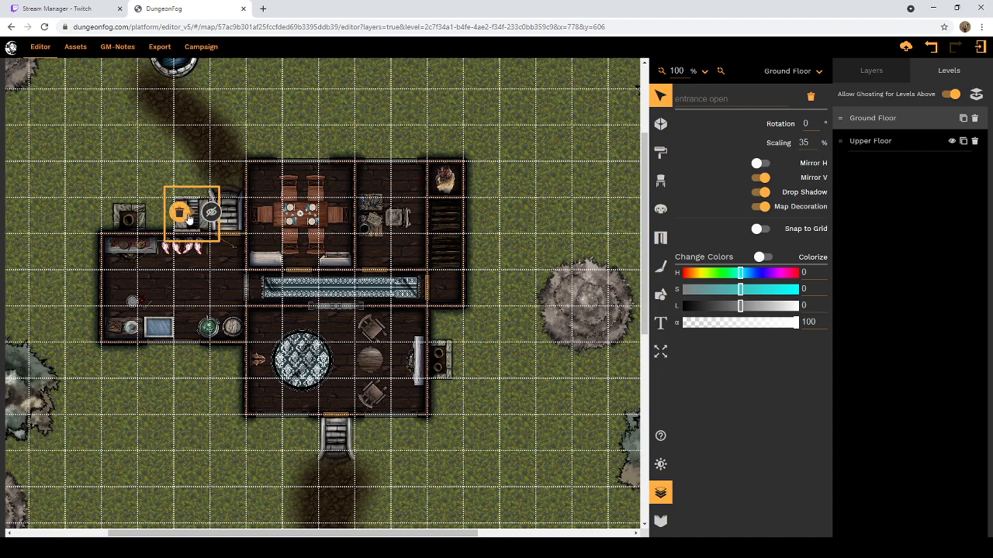
click(820, 72)
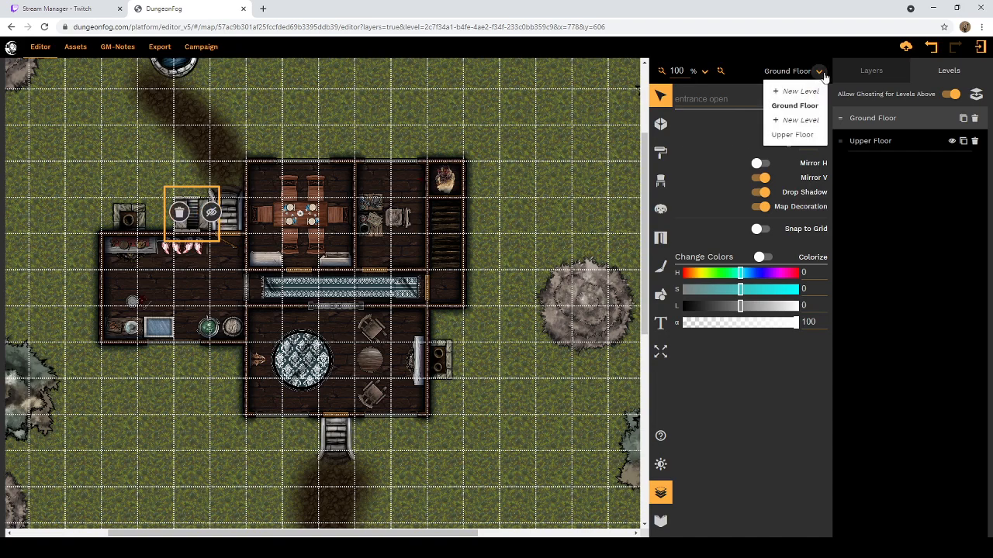
click(795, 135)
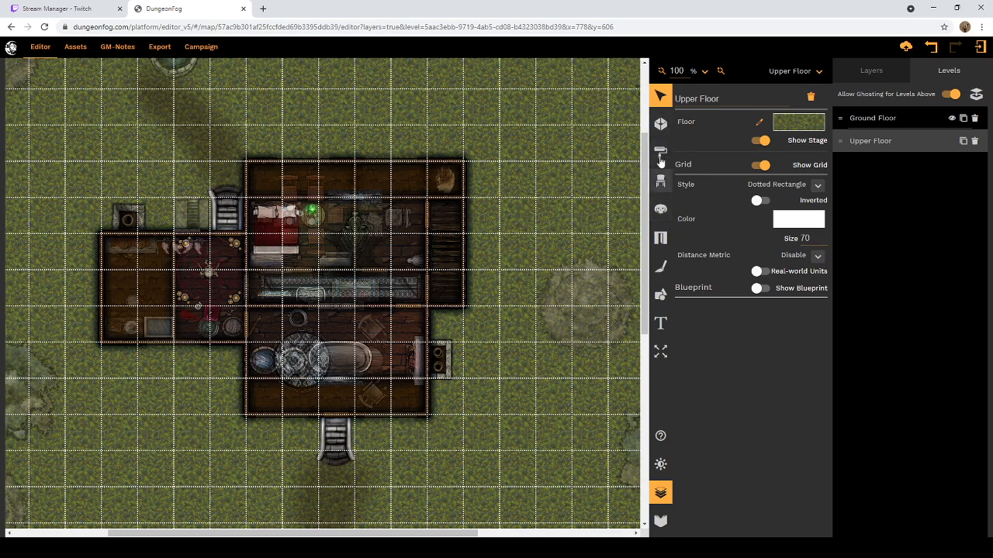
Step: Search the prop library for "open" and choose the Riverlands "entrance open" prop
click(660, 181)
scroll(567, 118, up, 10)
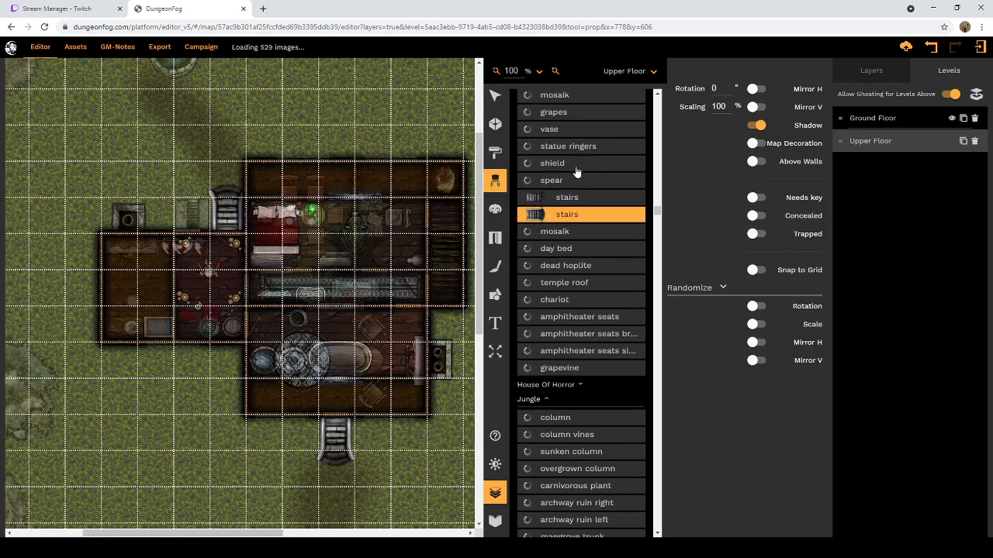
scroll(582, 233, up, 10)
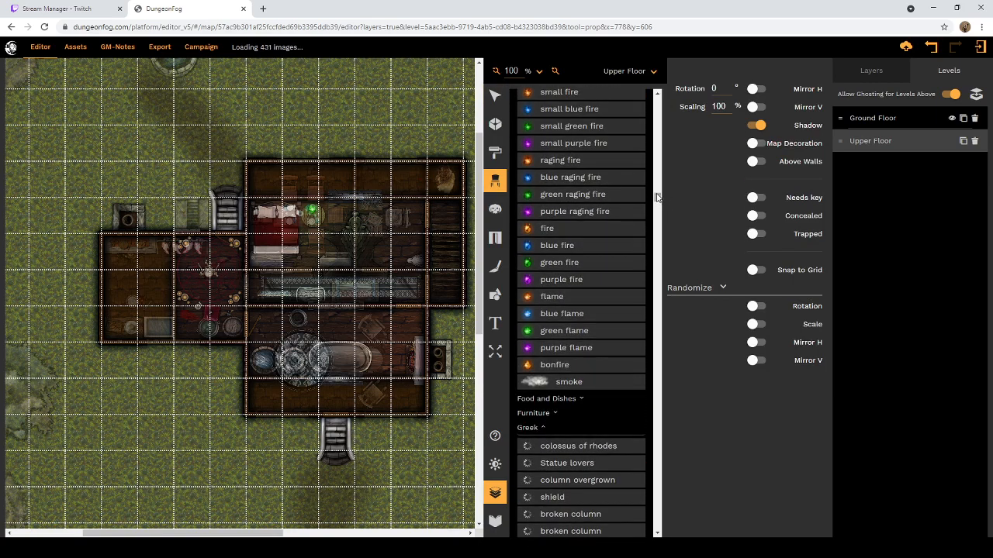
click(576, 129)
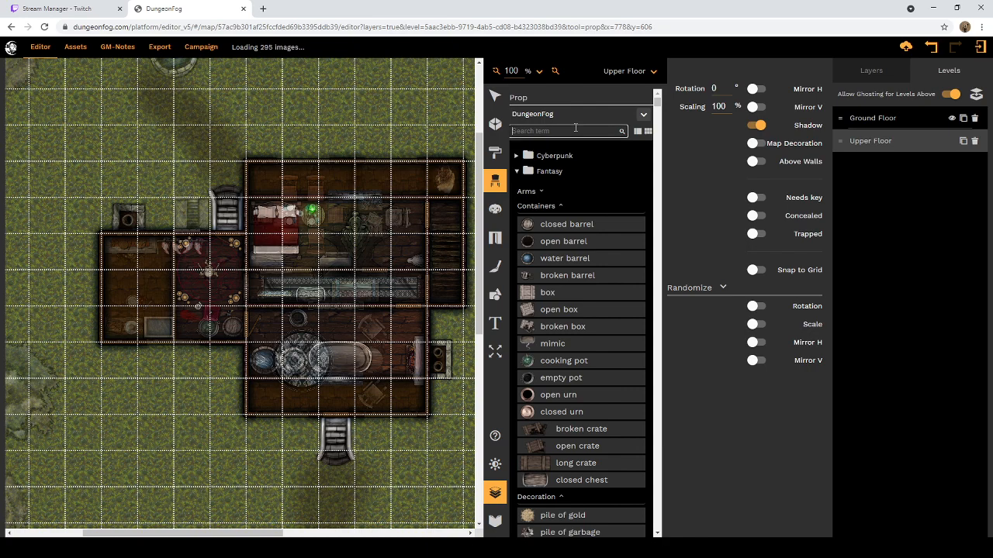
text(open)
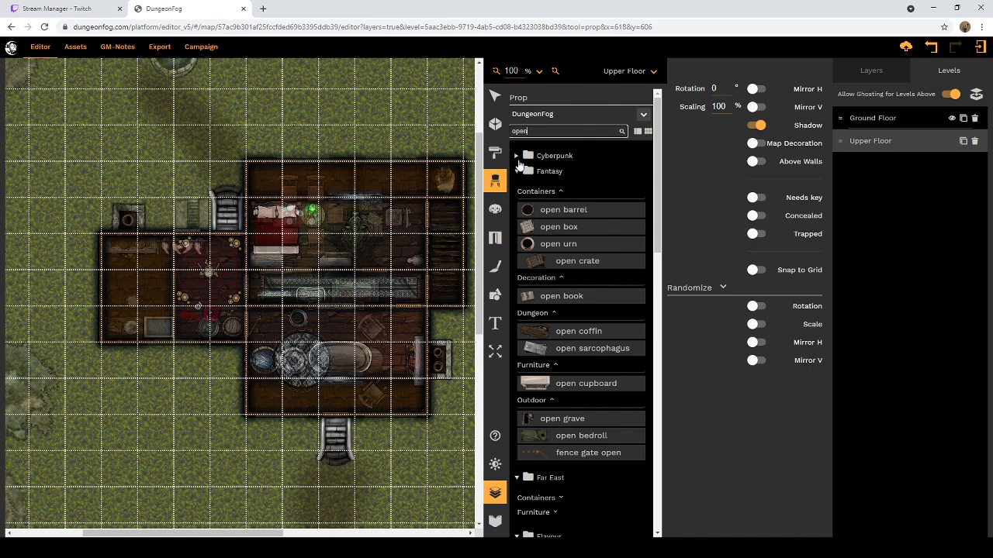
scroll(562, 242, down, 3)
scroll(563, 241, down, 4)
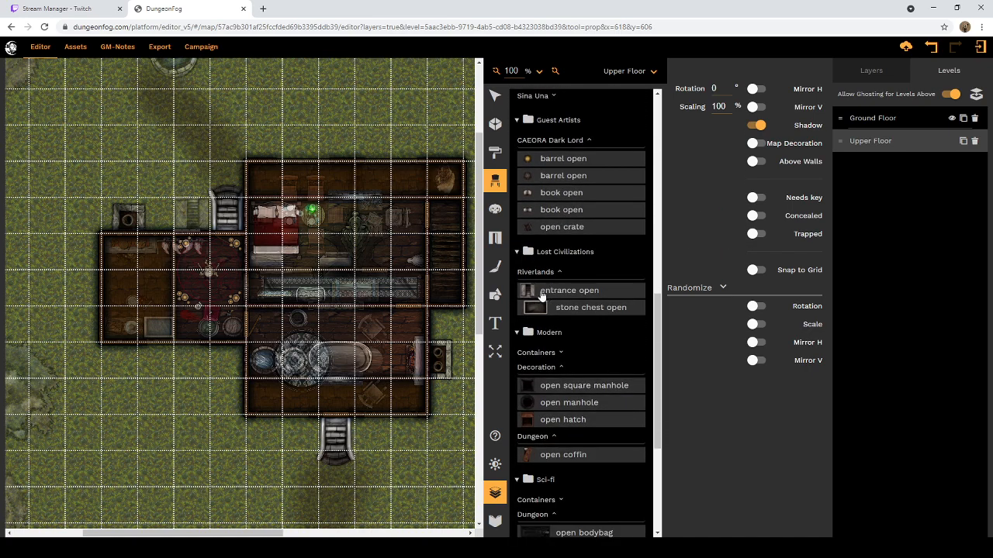
click(537, 289)
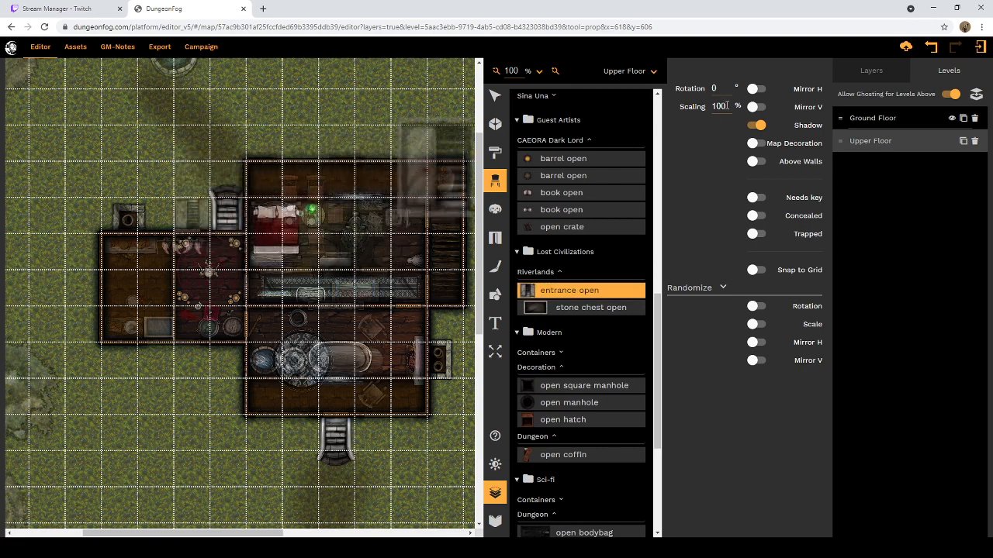
Step: Try the "entrance open" prop at 50% and 25% scaling
text(50)
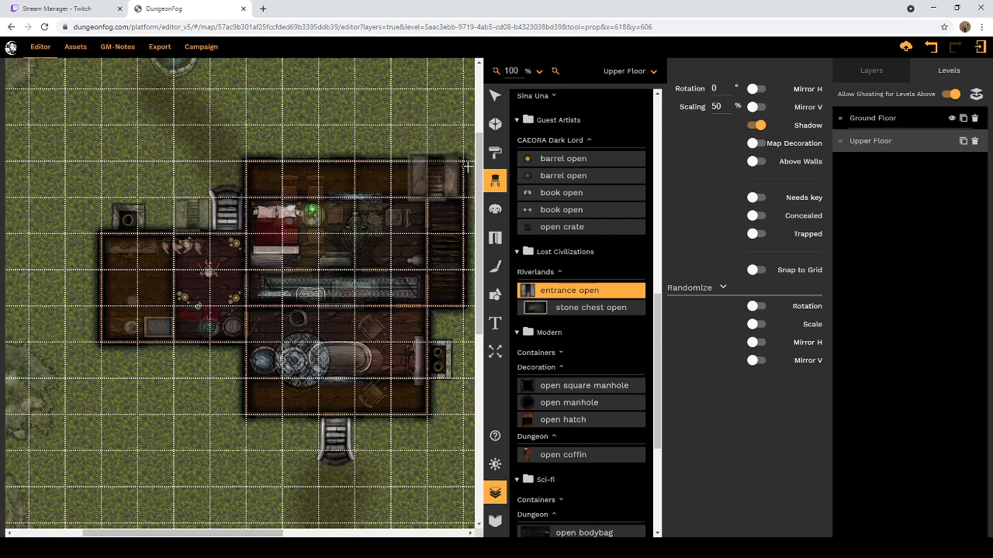
drag(721, 108, 694, 111)
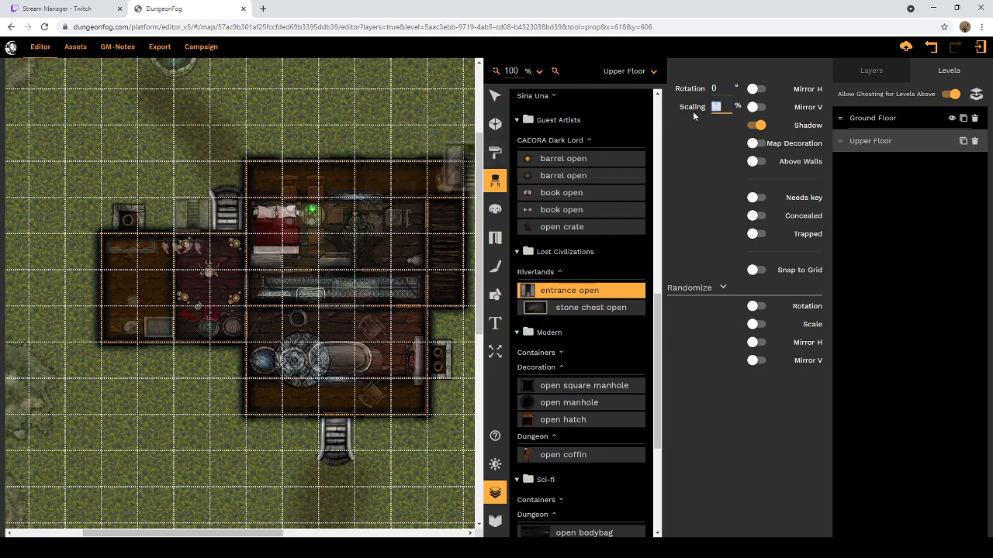
text(25)
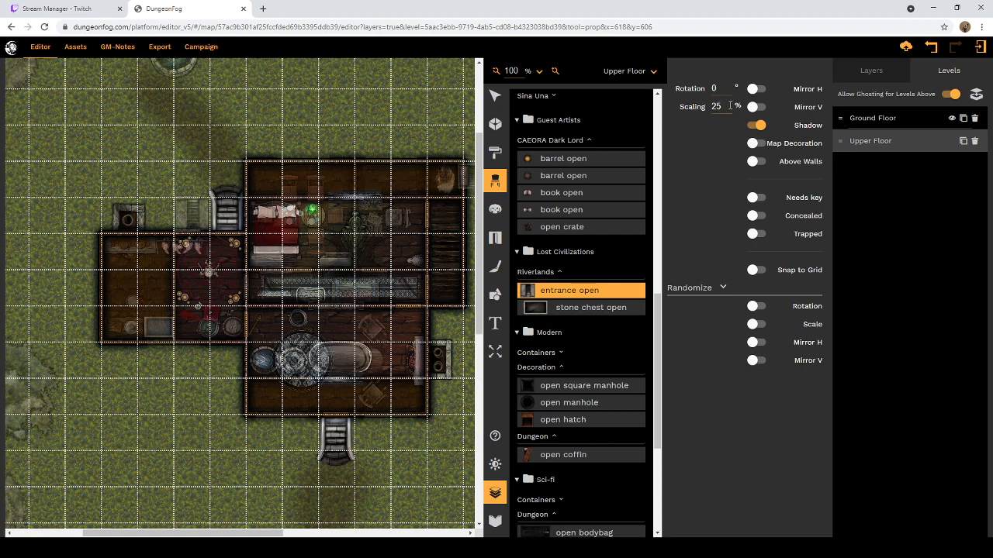
Step: Scale the "entrance open" prop to 35%, mirror it vertically and place it over the ghosted cellar entrance beside the back stairs
drag(729, 108, 708, 108)
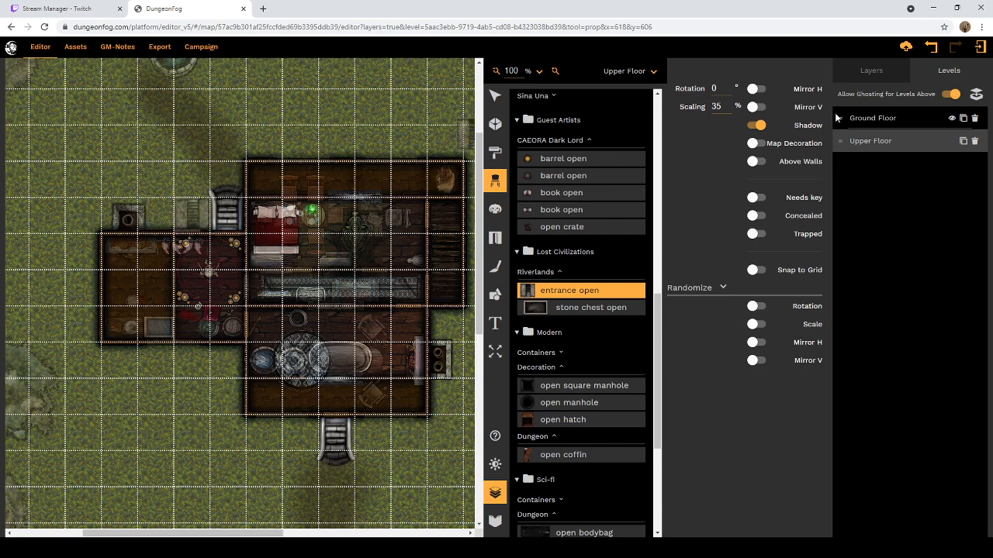
click(754, 108)
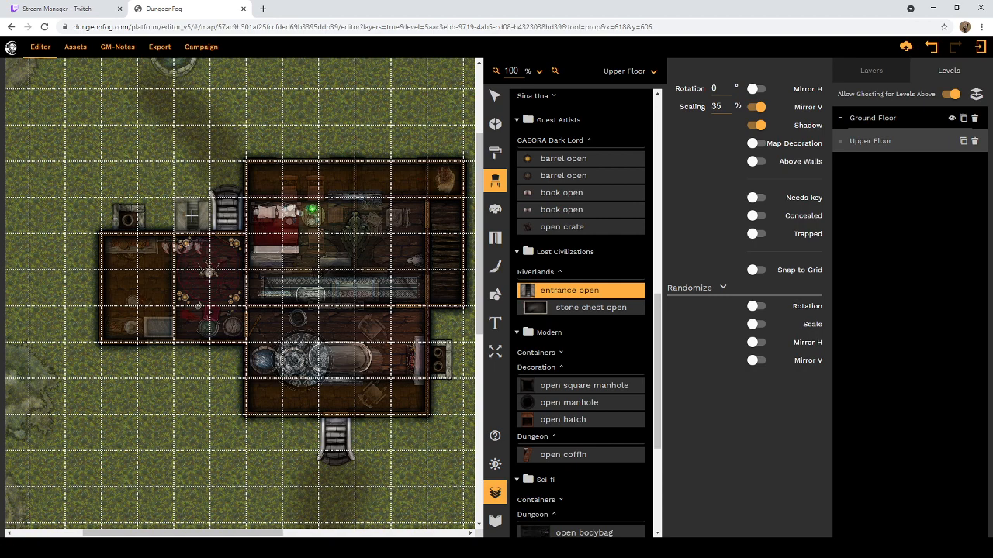
click(191, 217)
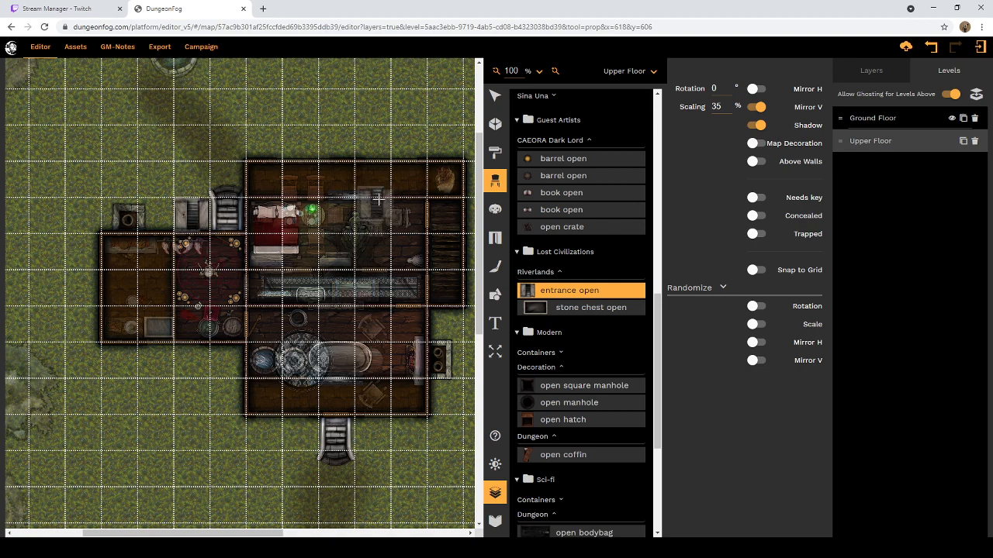
click(494, 96)
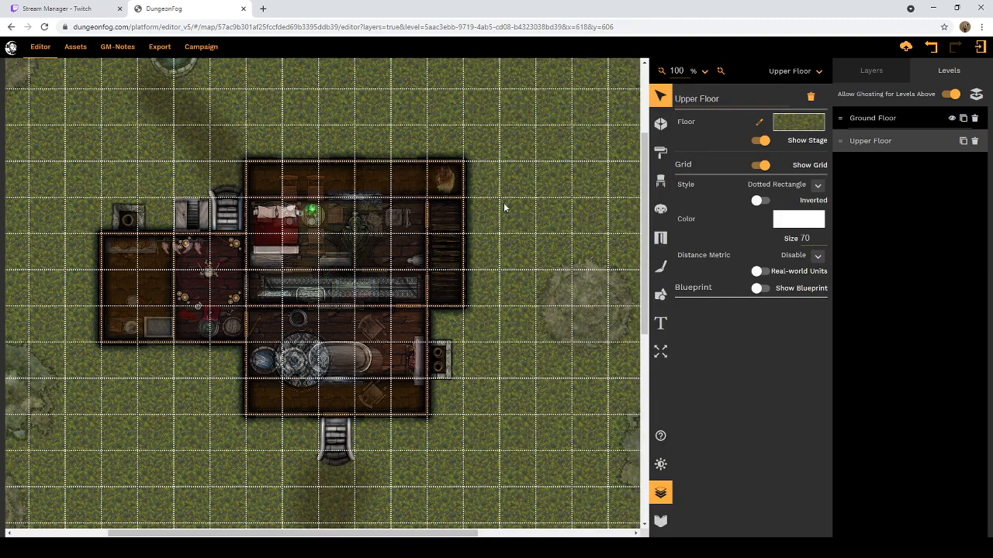
scroll(505, 207, down, 5)
scroll(505, 209, up, 5)
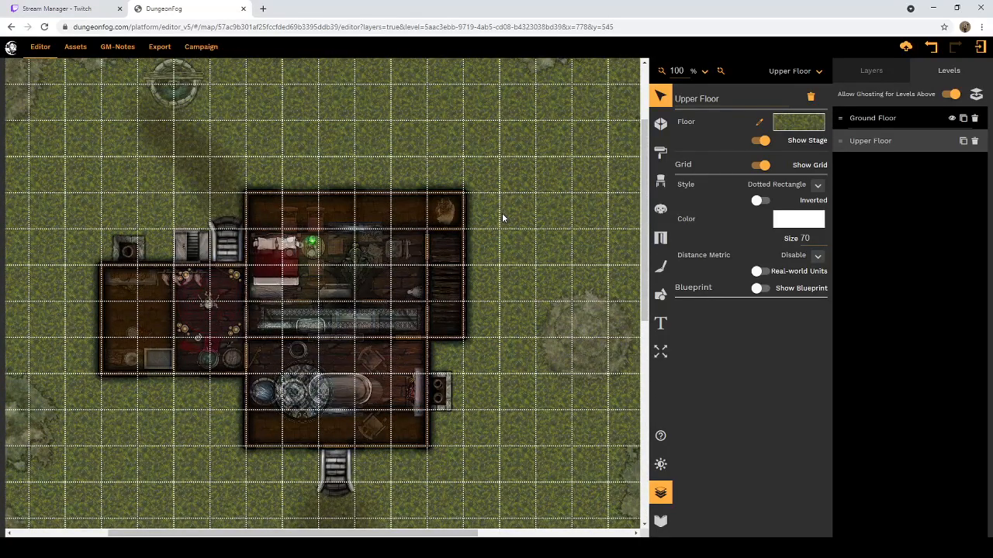
scroll(502, 218, up, 2)
scroll(503, 218, down, 3)
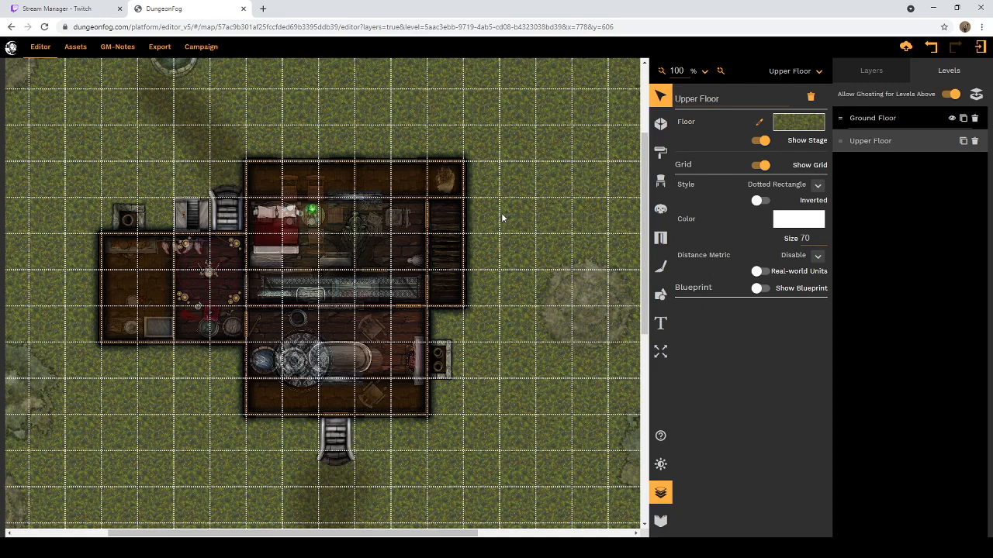
Step: Search the web in a new browser tab for "dragon snatch pathfinder"
click(263, 9)
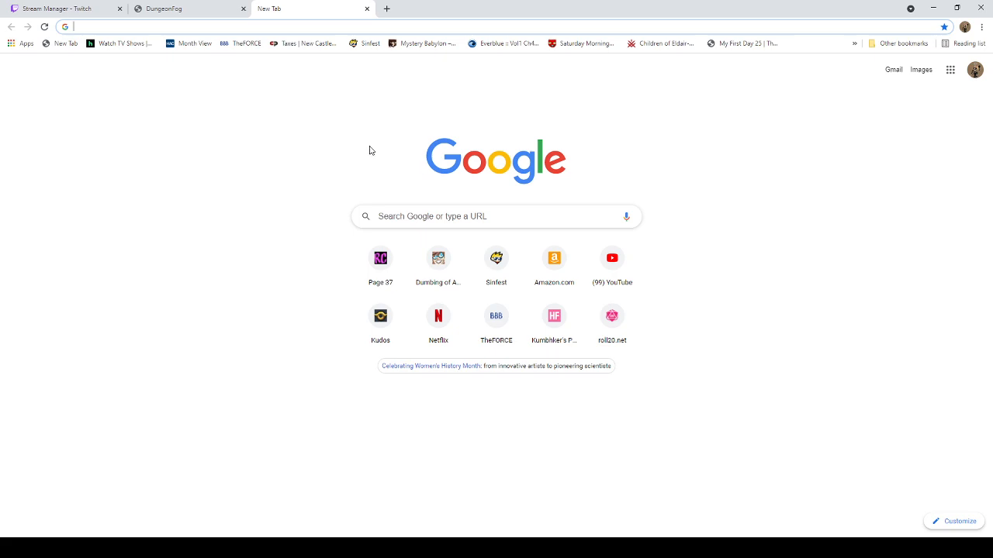
text(drago)
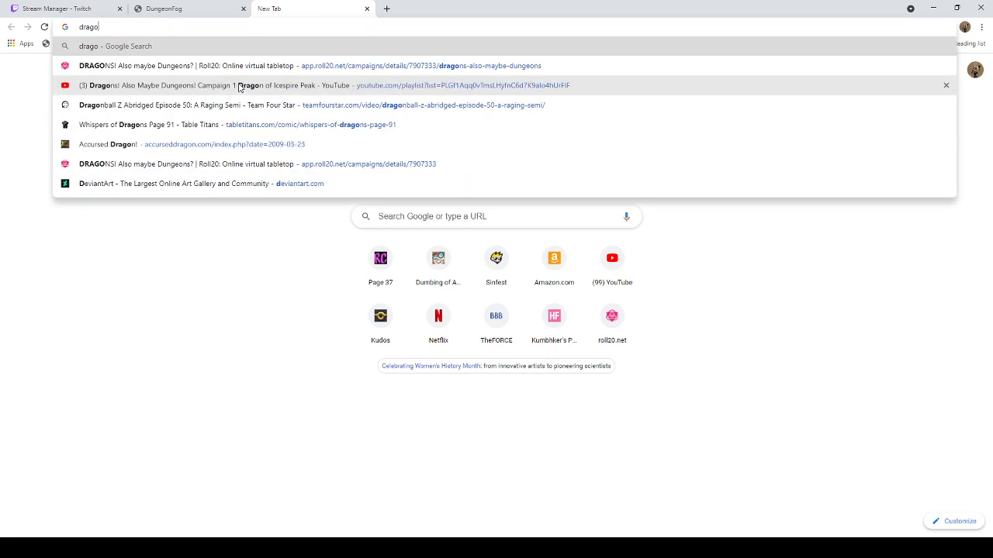
text(n snatch pat)
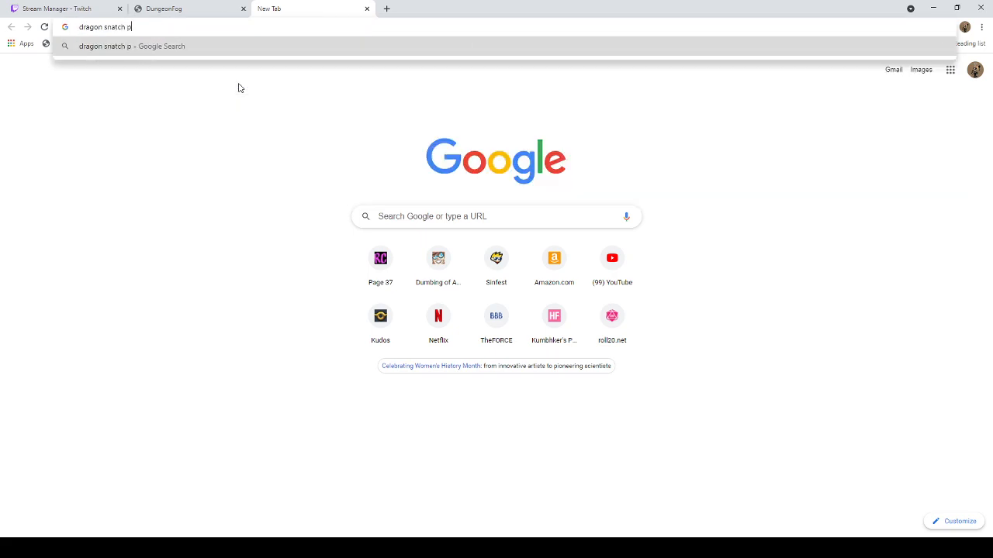
text(hfo)
key(BackSpace)
text(inder)
key(Return)
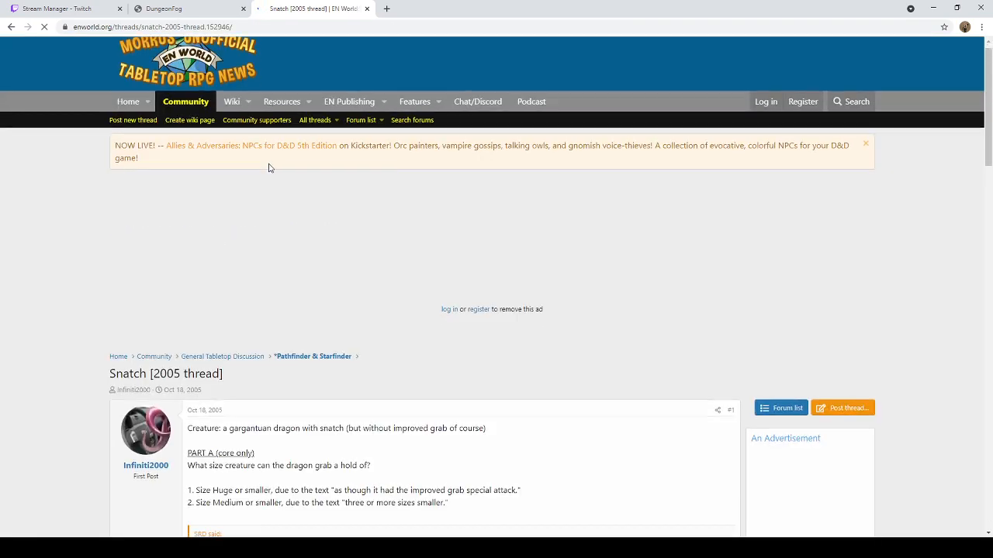
Step: Read the full Snatch and Improved Grab rules quoted in the EN World "Snatch [2005 thread]" and return to the DungeonFog map
scroll(267, 169, down, 4)
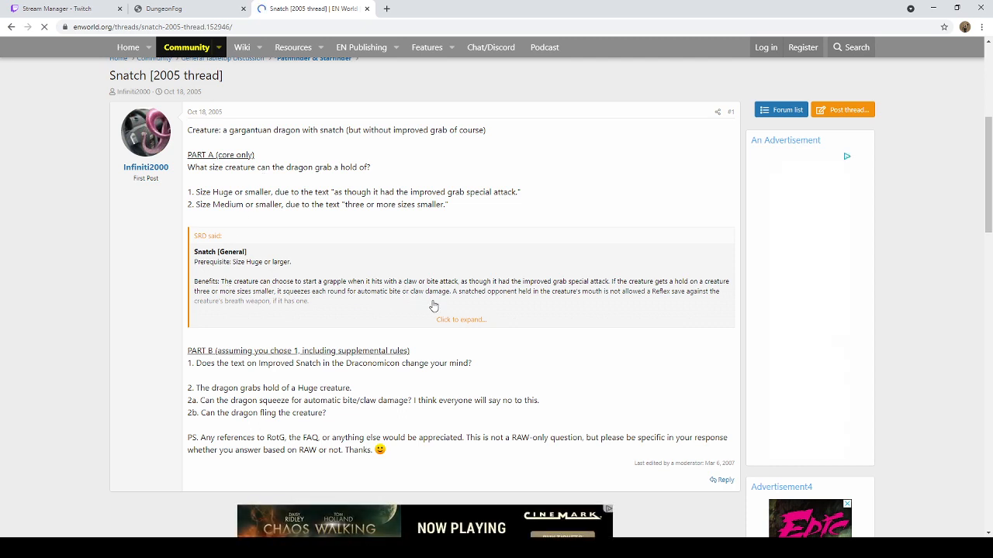
click(465, 324)
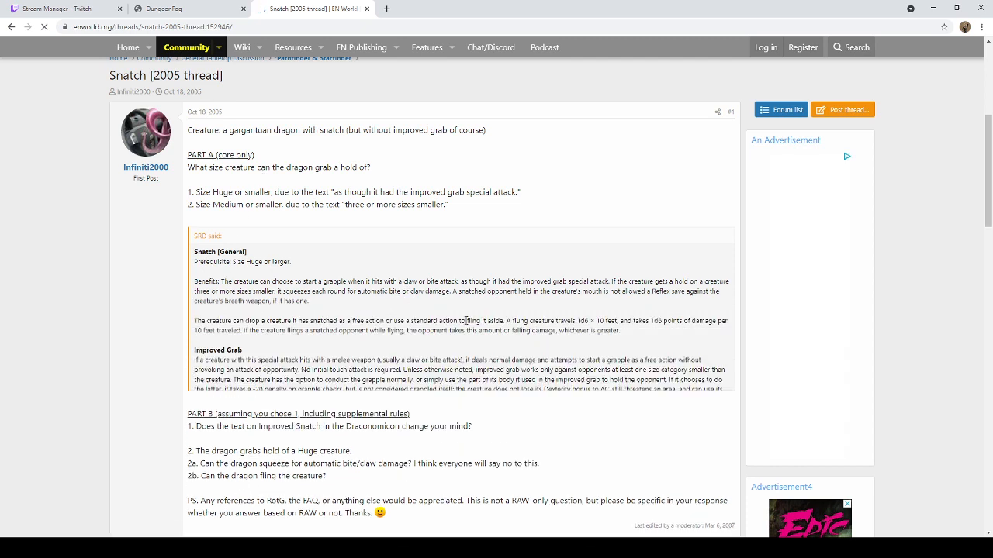
scroll(462, 320, down, 1)
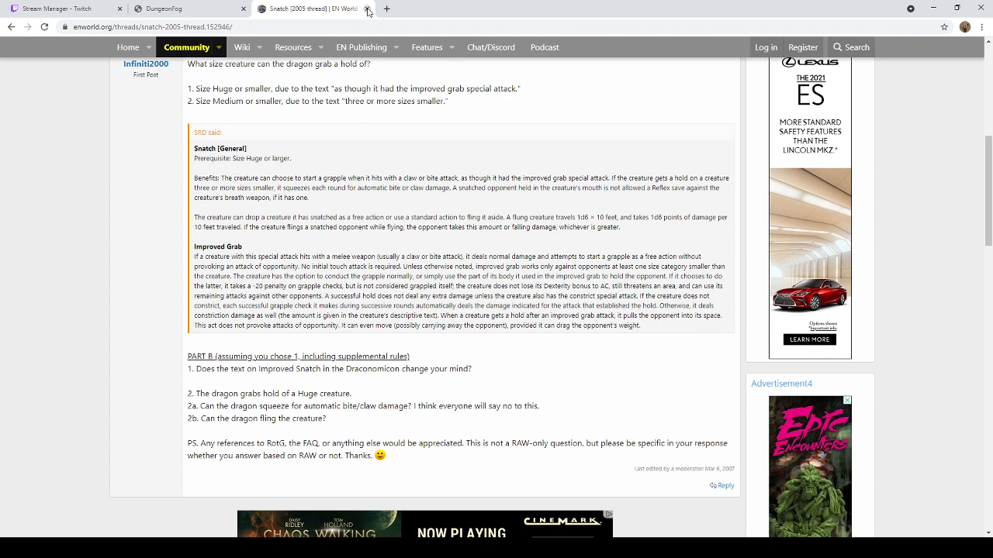
click(368, 11)
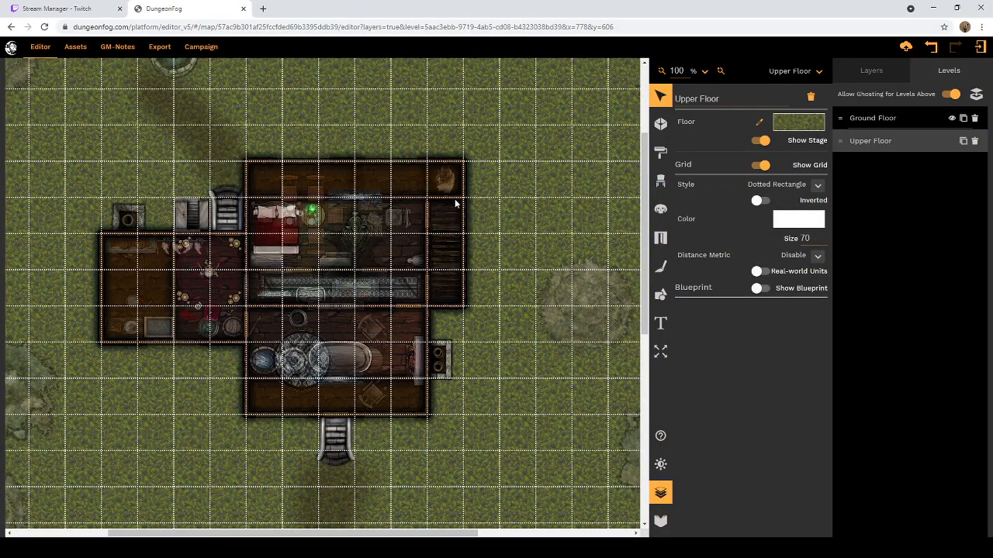
scroll(456, 204, down, 3)
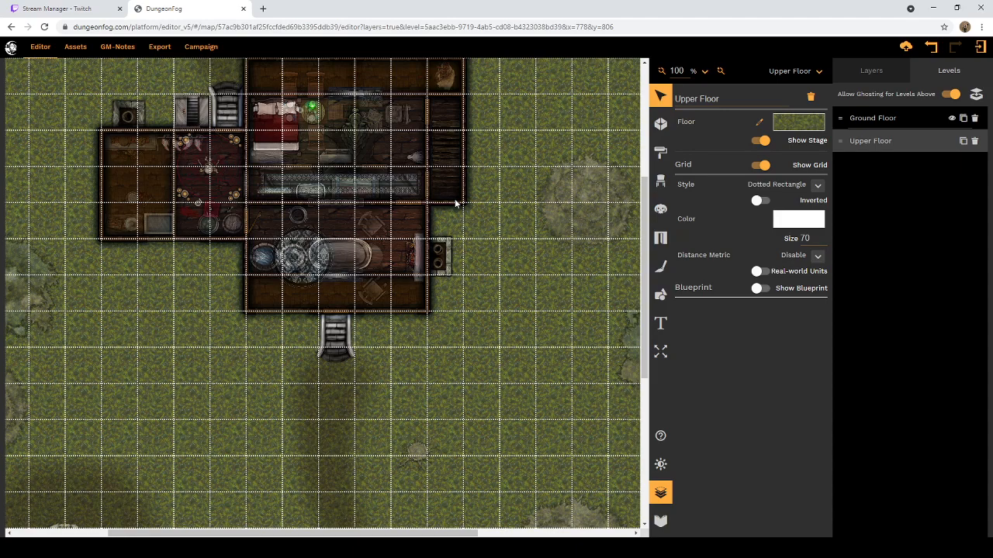
scroll(456, 203, up, 4)
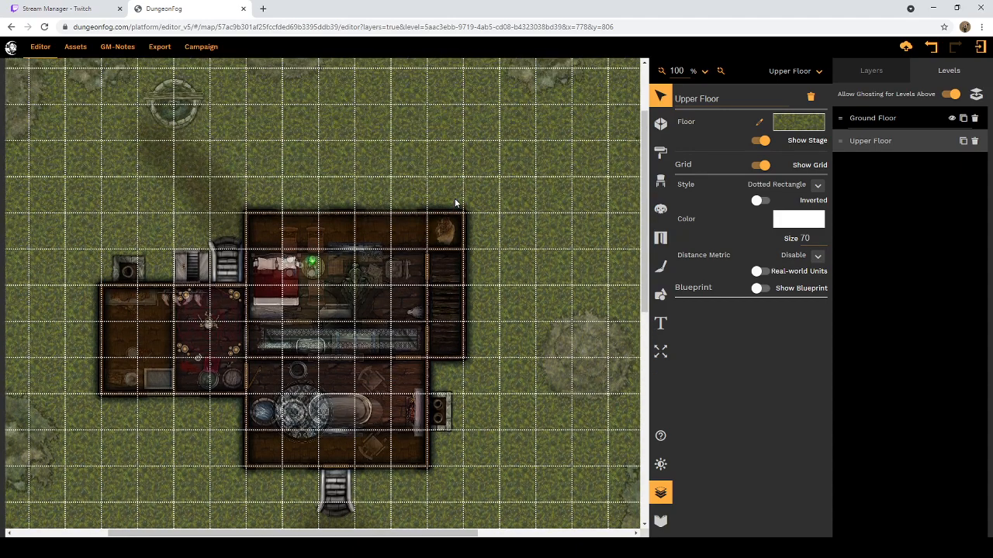
scroll(454, 199, down, 10)
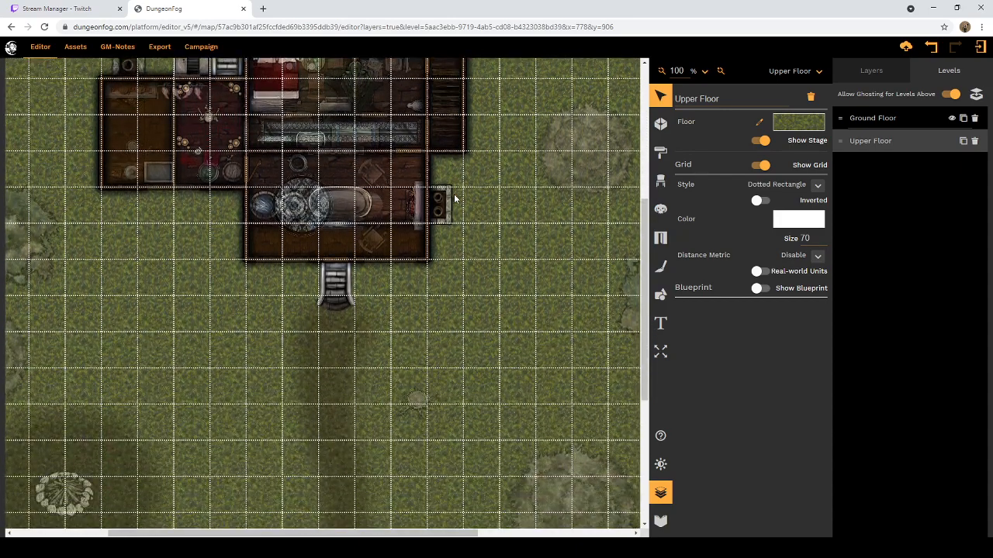
scroll(454, 200, down, 5)
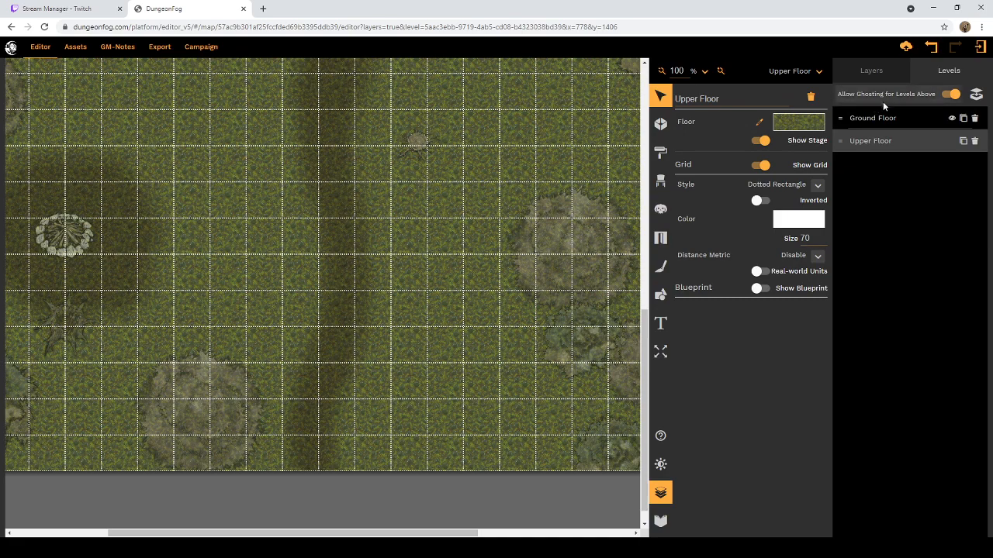
scroll(518, 256, up, 8)
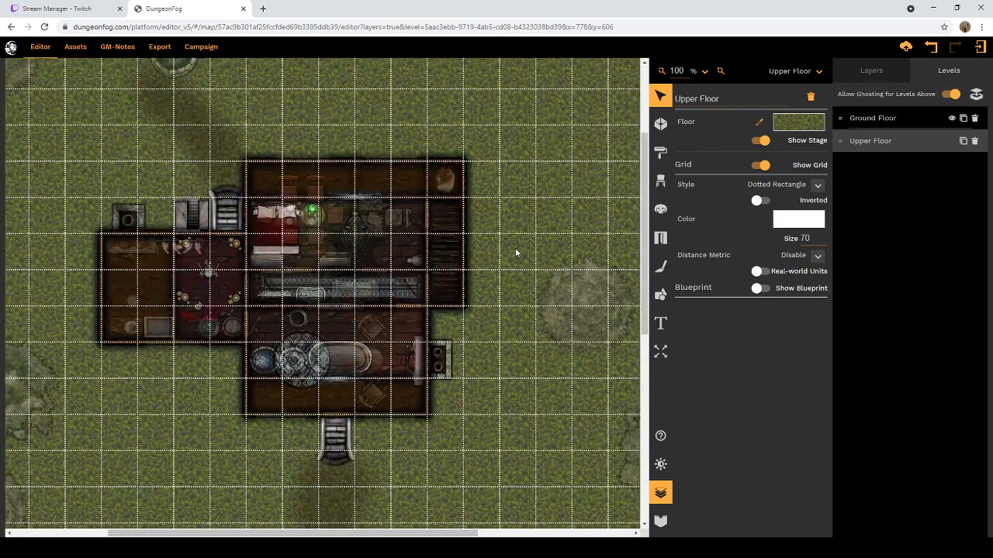
scroll(515, 252, up, 2)
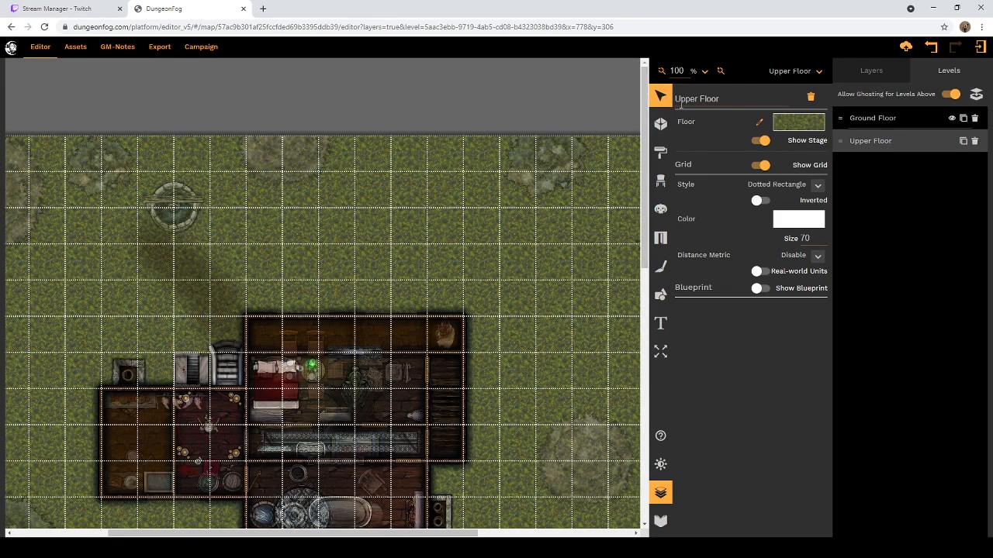
Step: Check the name and settings of the well prop on the Ground Floor and return to the Upper Floor
click(818, 72)
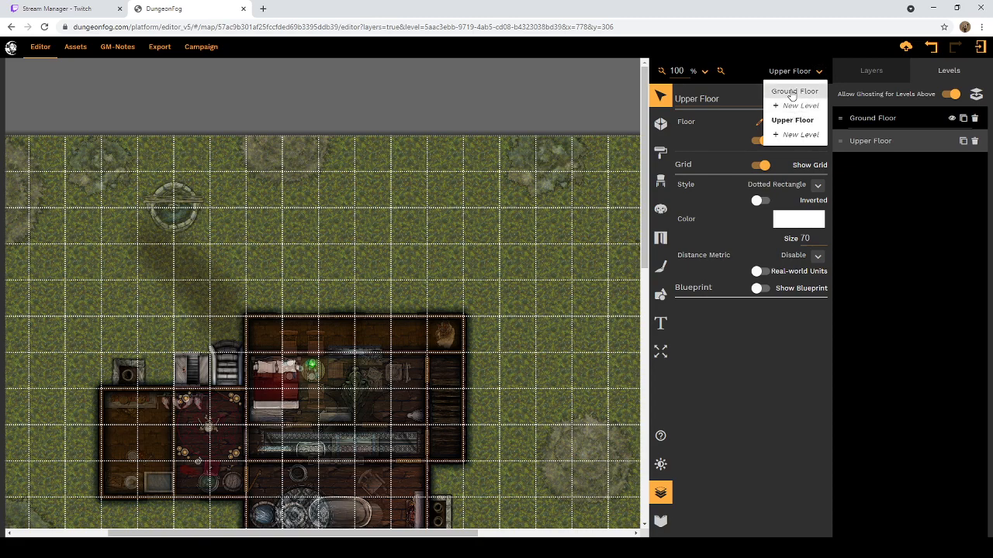
click(792, 93)
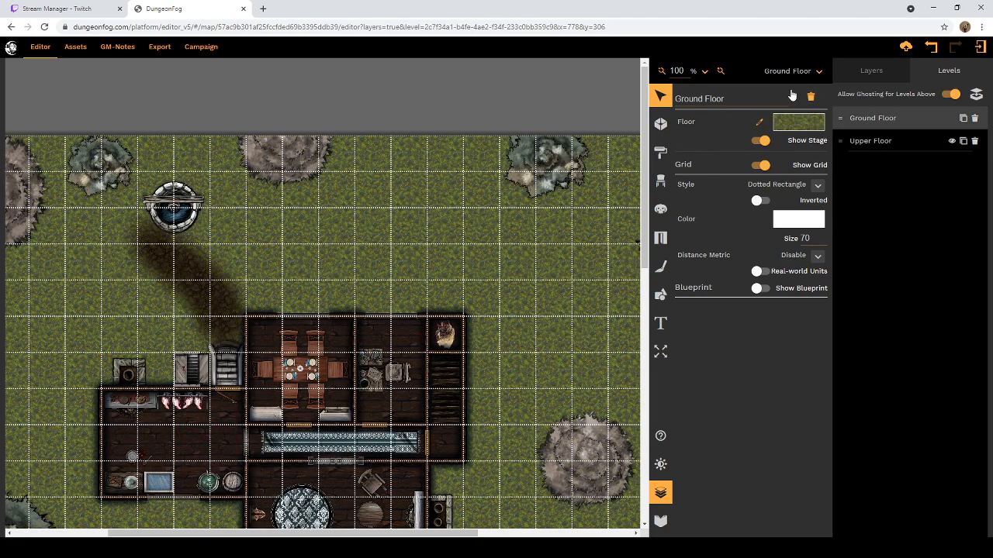
click(162, 216)
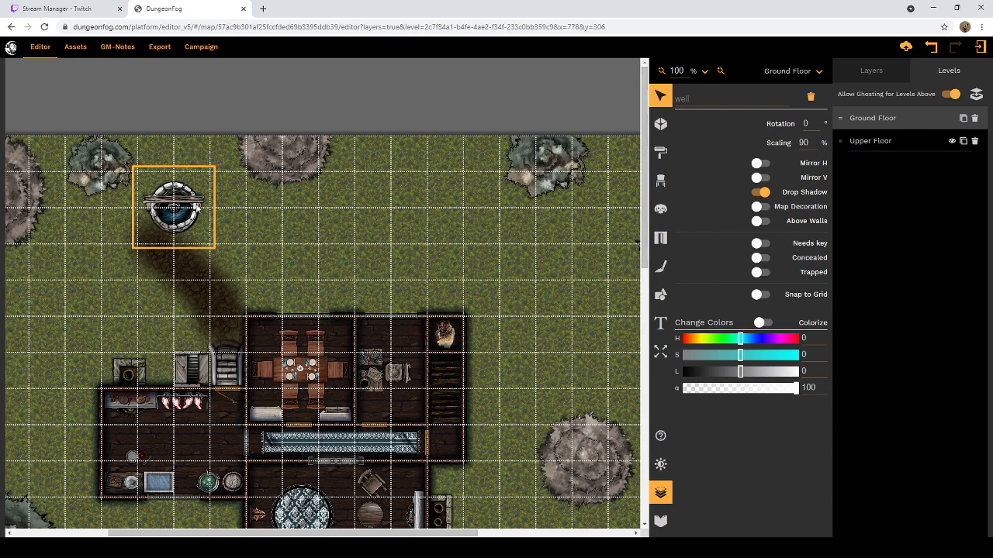
click(815, 73)
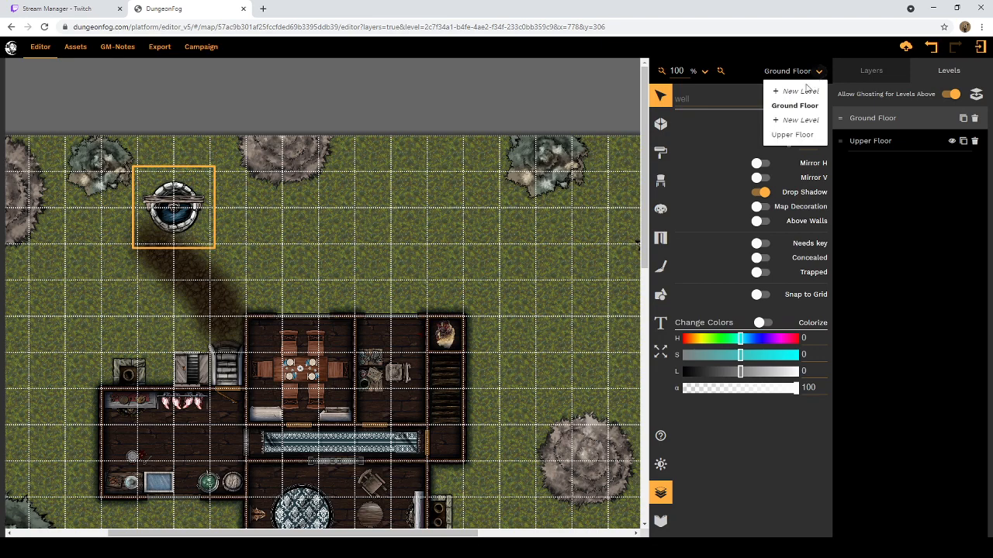
click(792, 136)
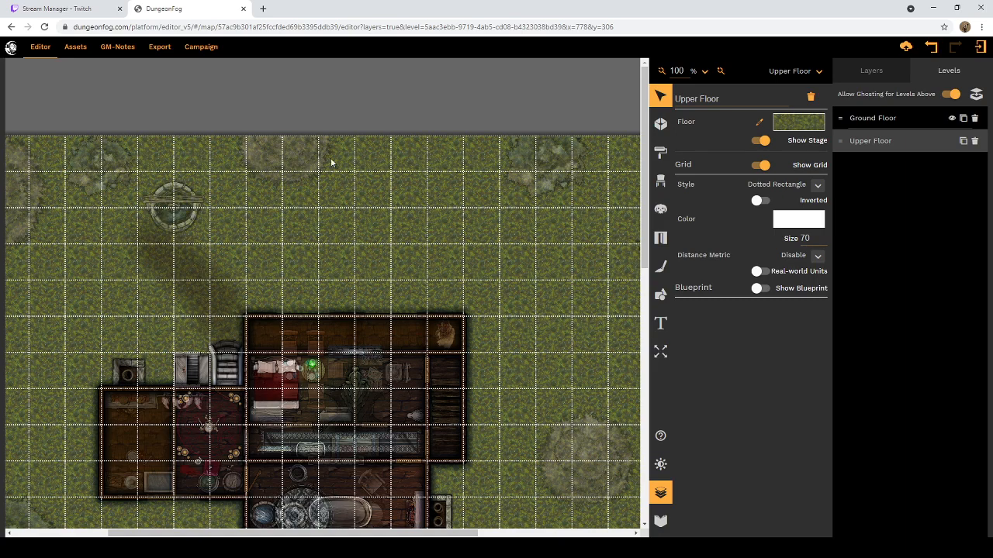
Step: Recheck the Ground Floor well's prop settings and go back to the Upper Floor with the prop library open
click(660, 194)
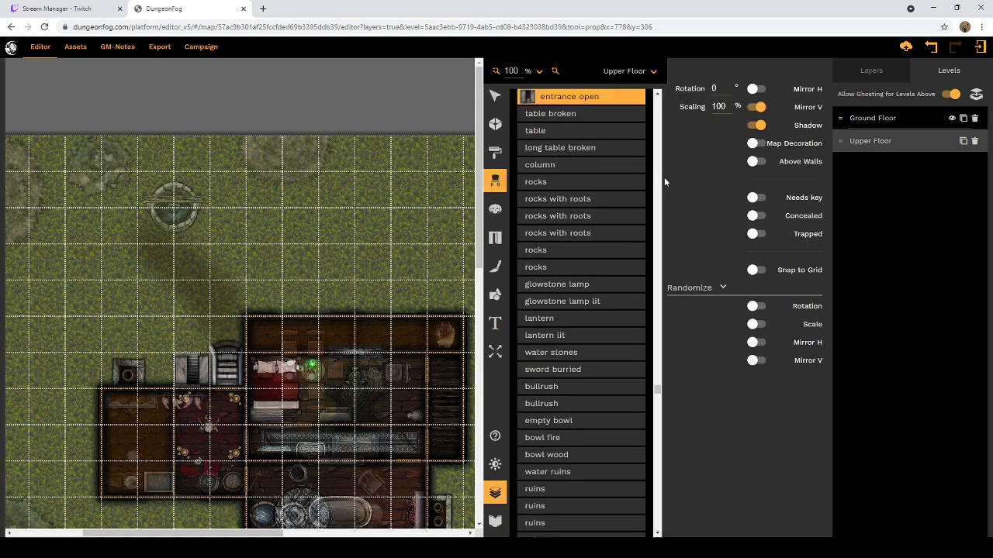
click(656, 73)
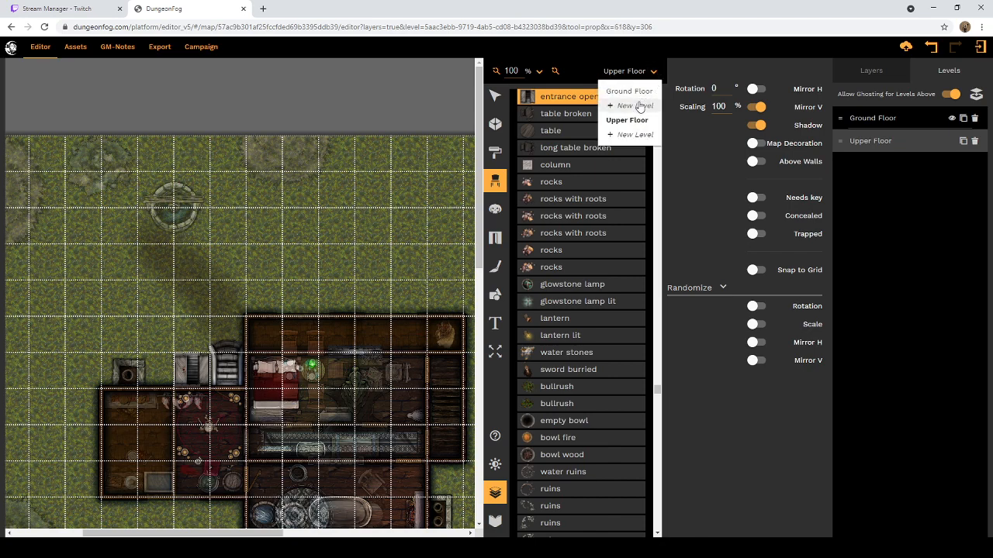
click(640, 92)
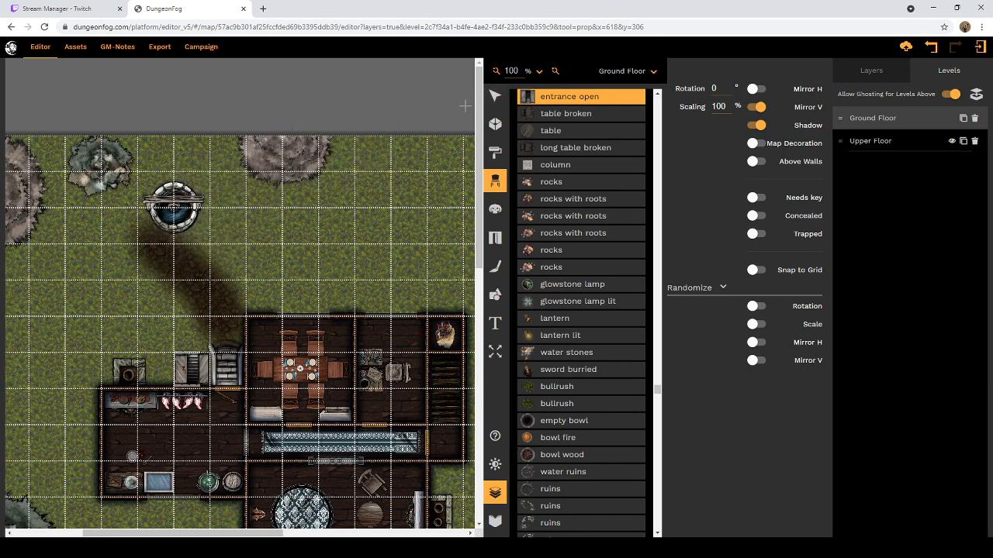
click(495, 96)
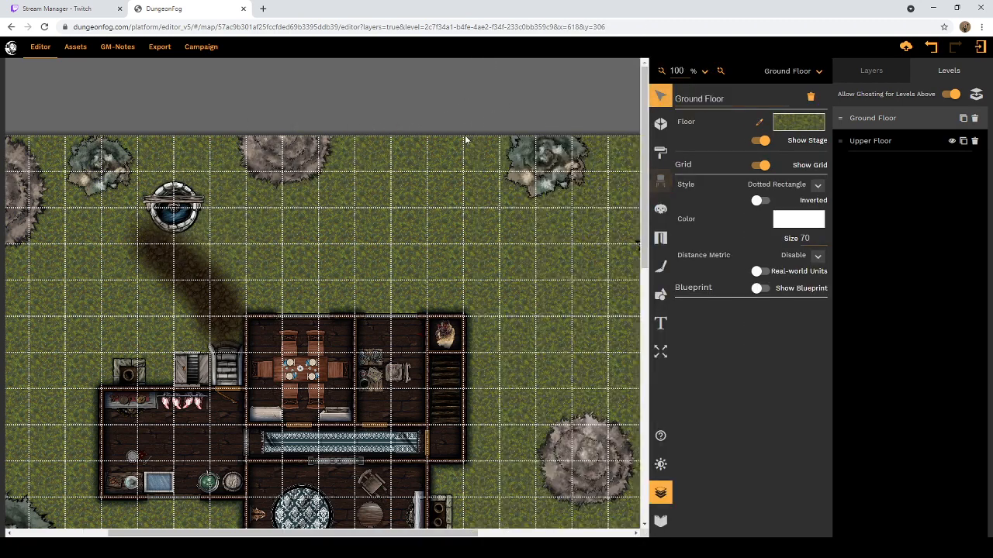
click(197, 221)
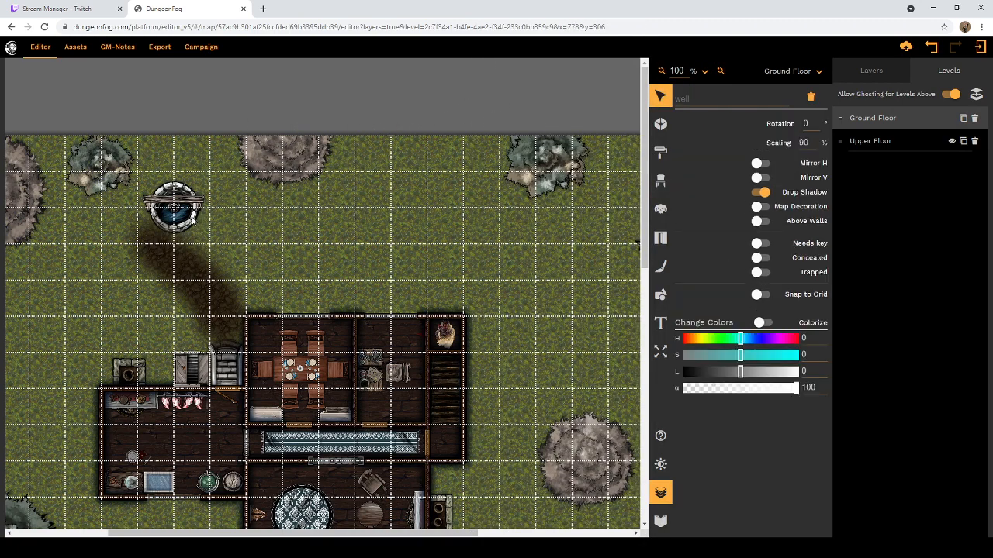
click(661, 183)
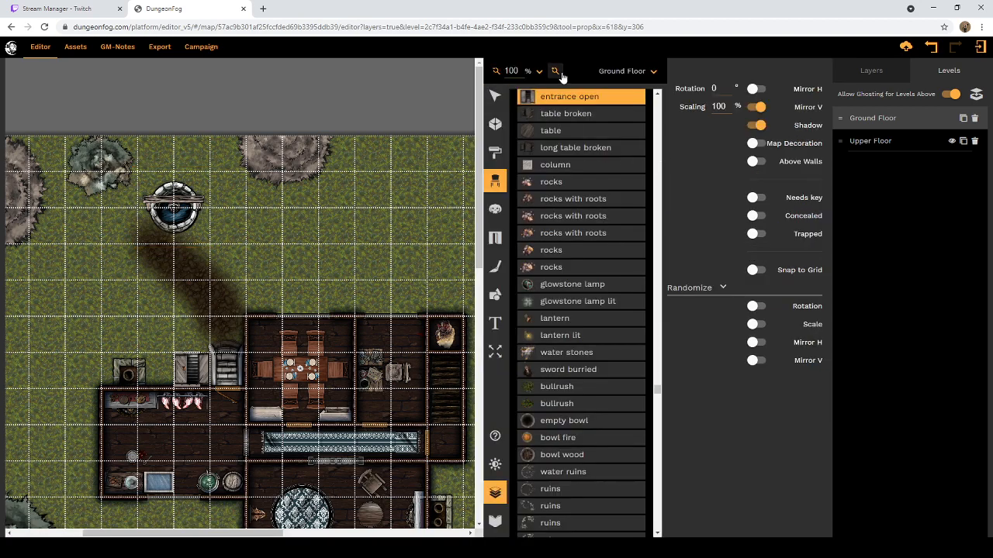
click(656, 74)
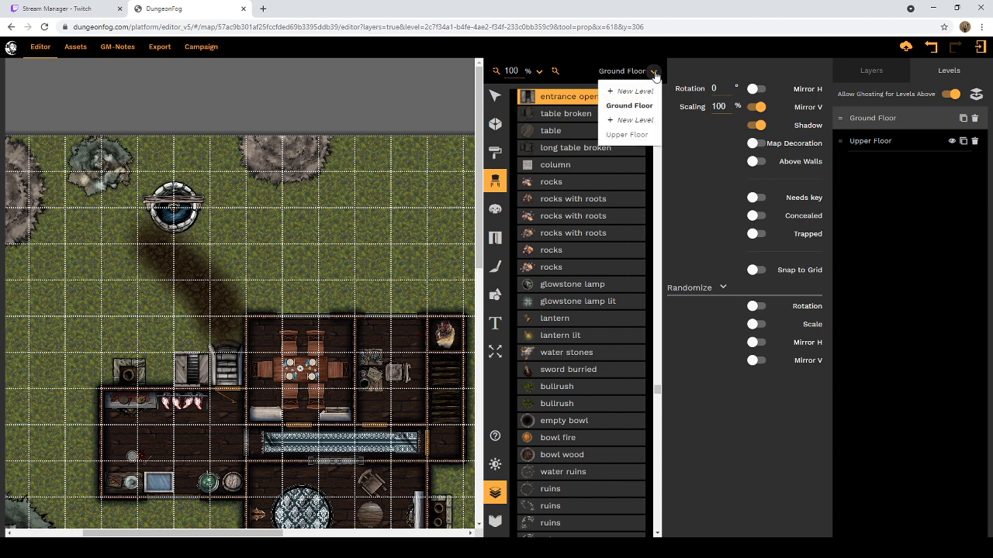
click(626, 136)
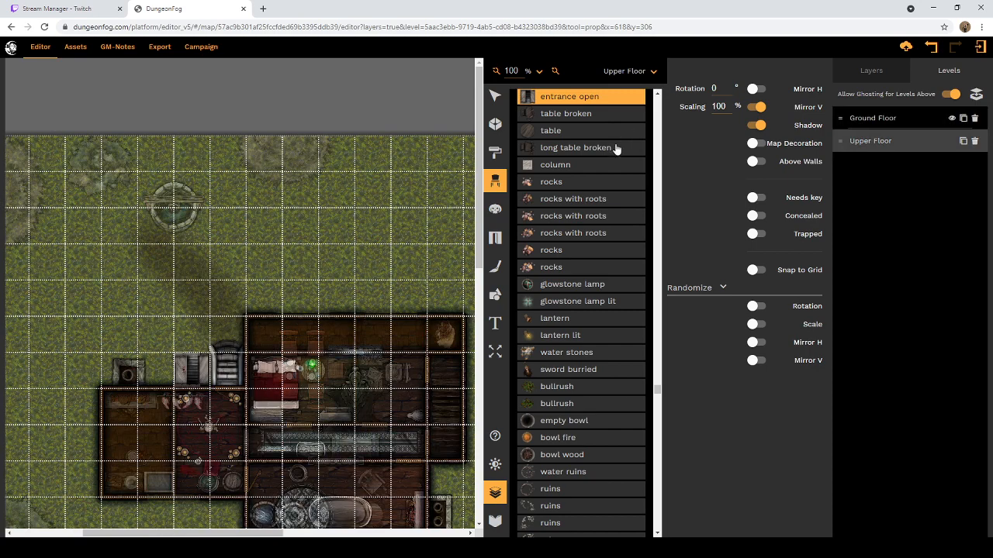
scroll(450, 229, down, 2)
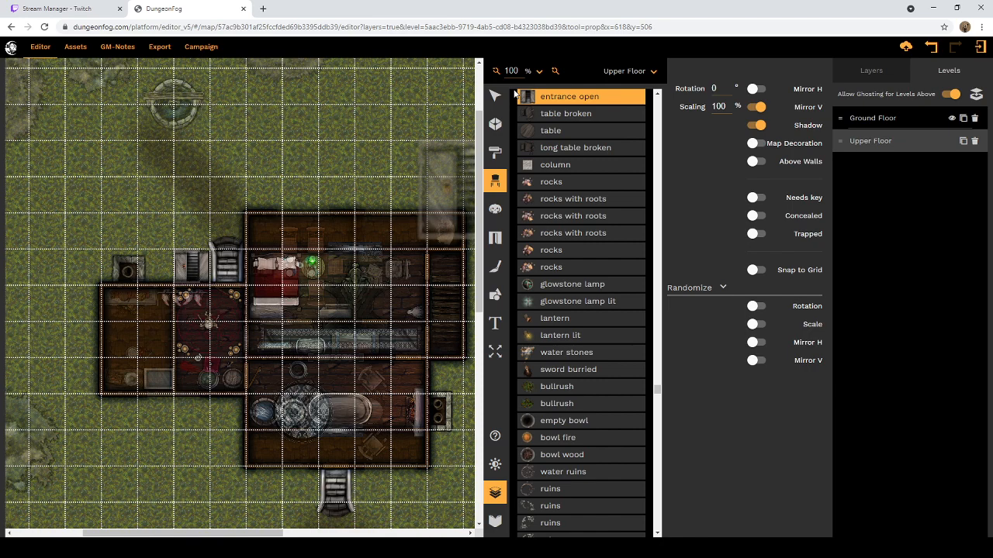
Step: Search the web in a new browser tab for "Storm Lord Elemental 5e"
click(263, 9)
text(S)
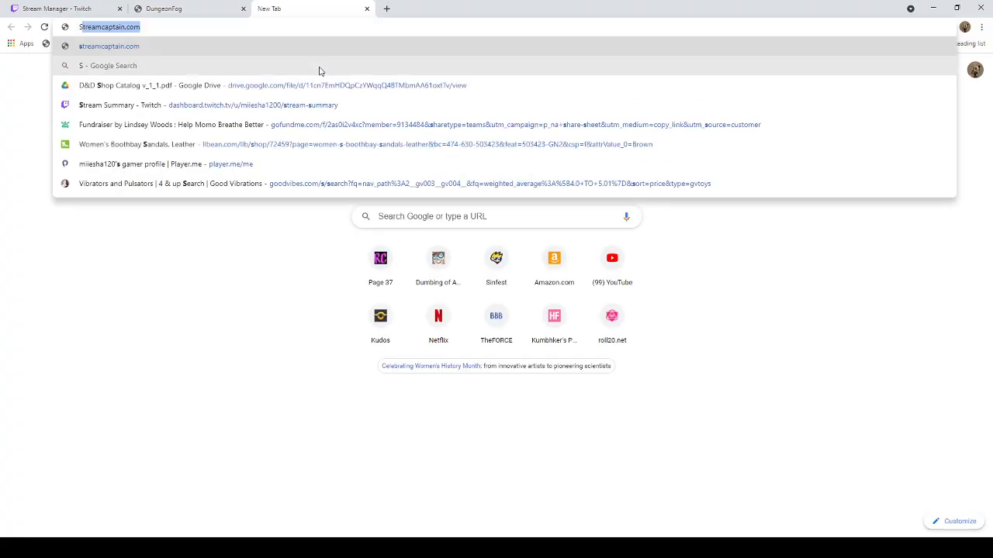
text(torm Lor)
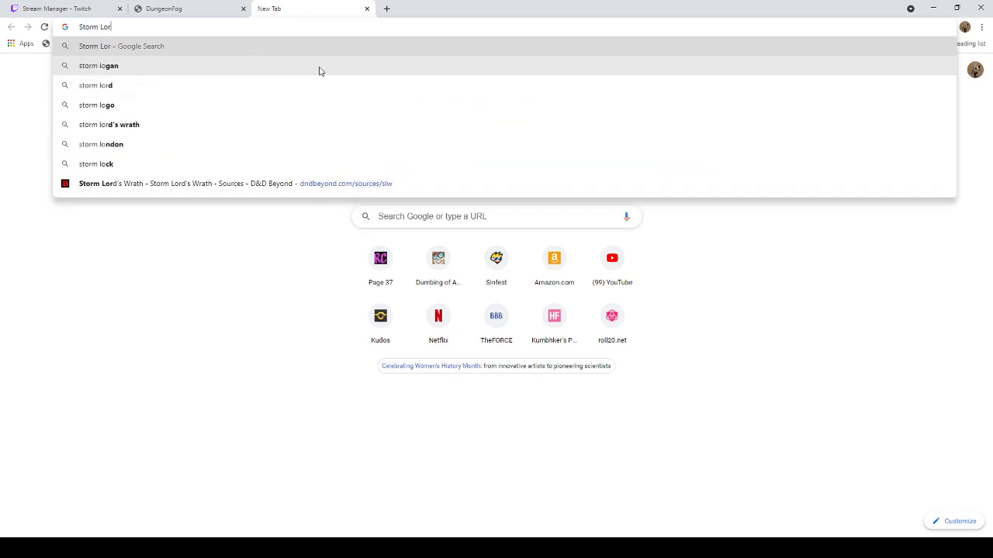
text(d Elementa)
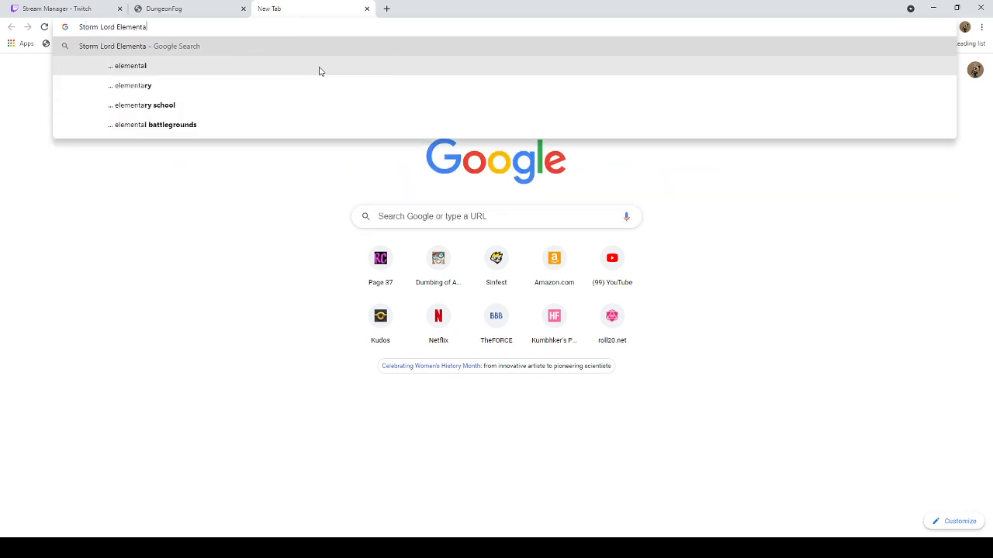
text(l 5e)
key(Return)
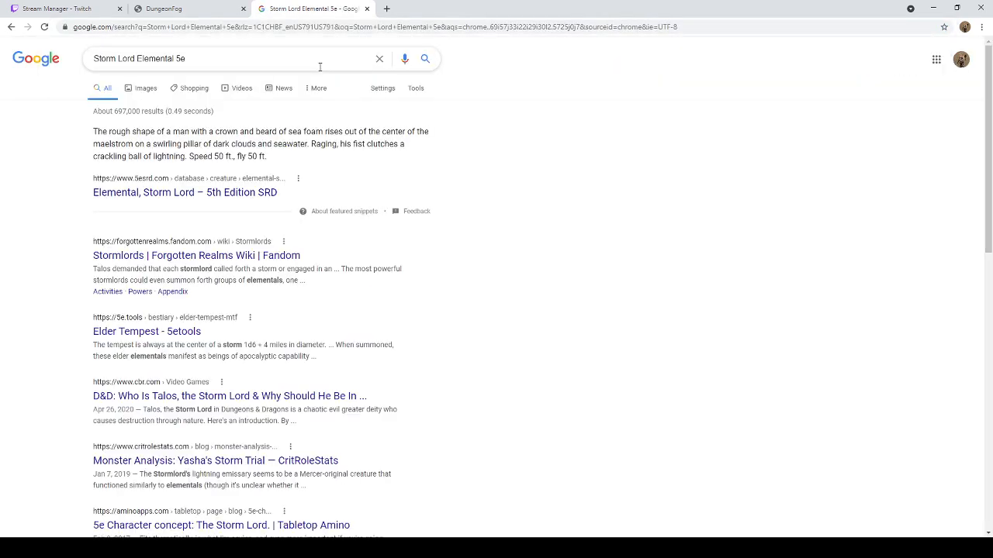
Step: Open the Kobold Press Storm Lord Elemental artwork from the image results at full size in its own tab
click(138, 87)
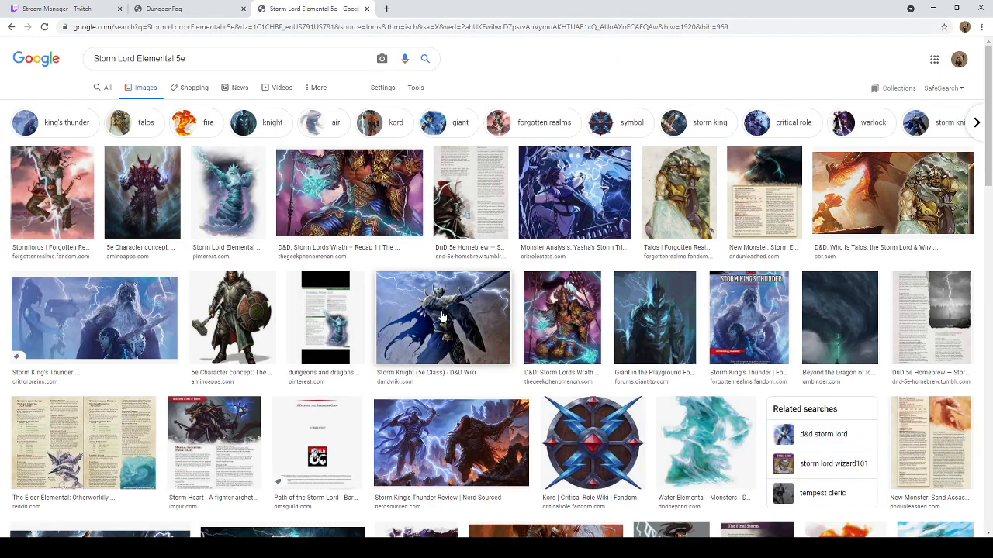
click(248, 203)
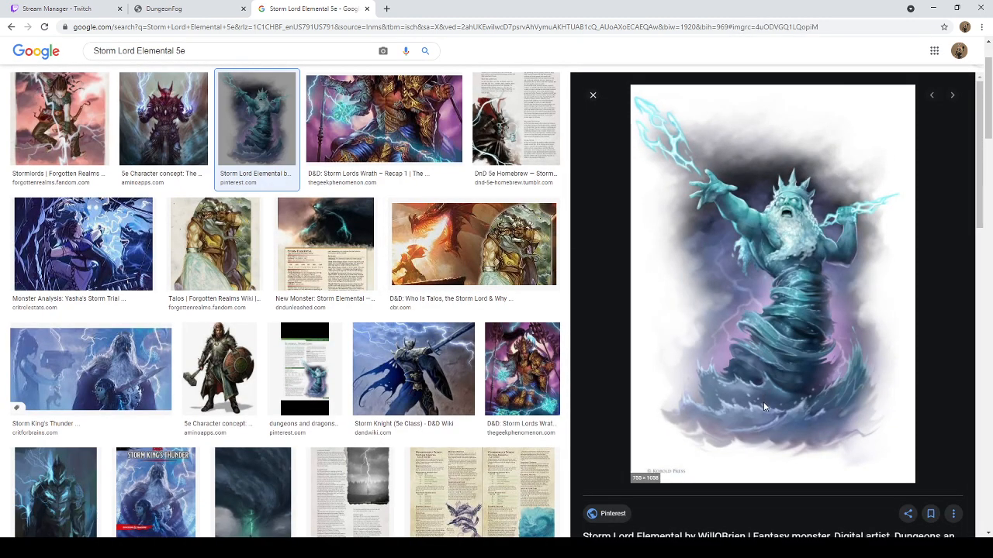
middle_click(787, 378)
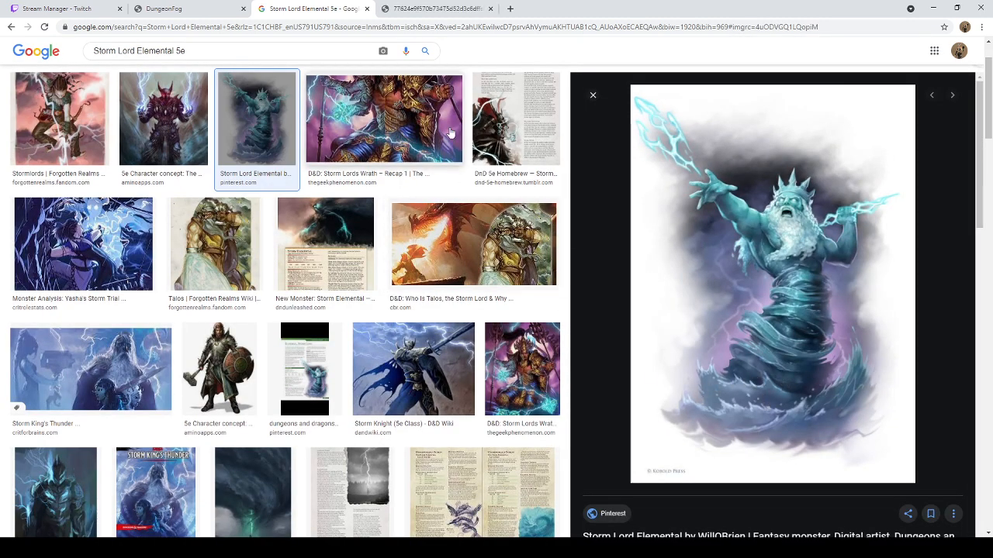
click(435, 17)
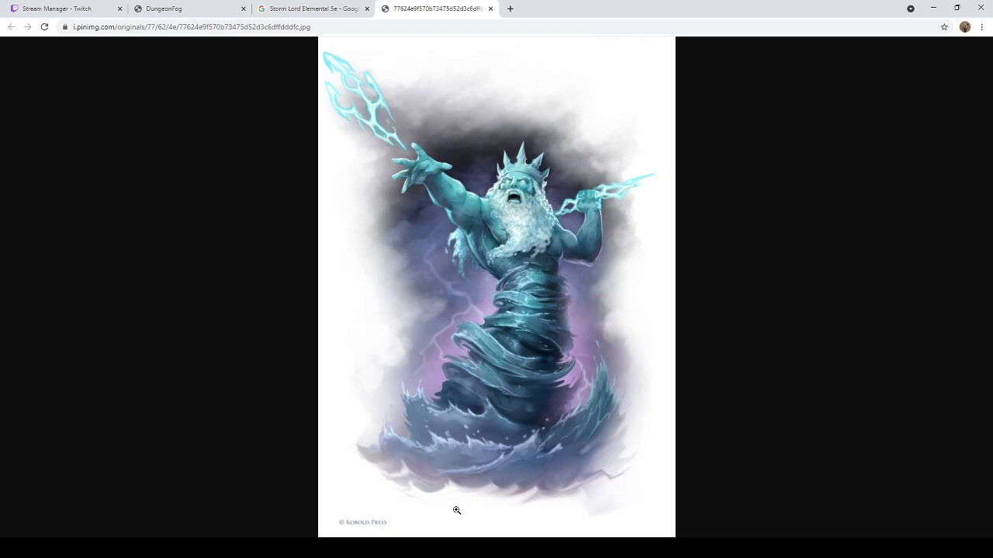
Step: Close the Storm Lord Elemental artwork and web search tabs and return to the DungeonFog map
click(435, 548)
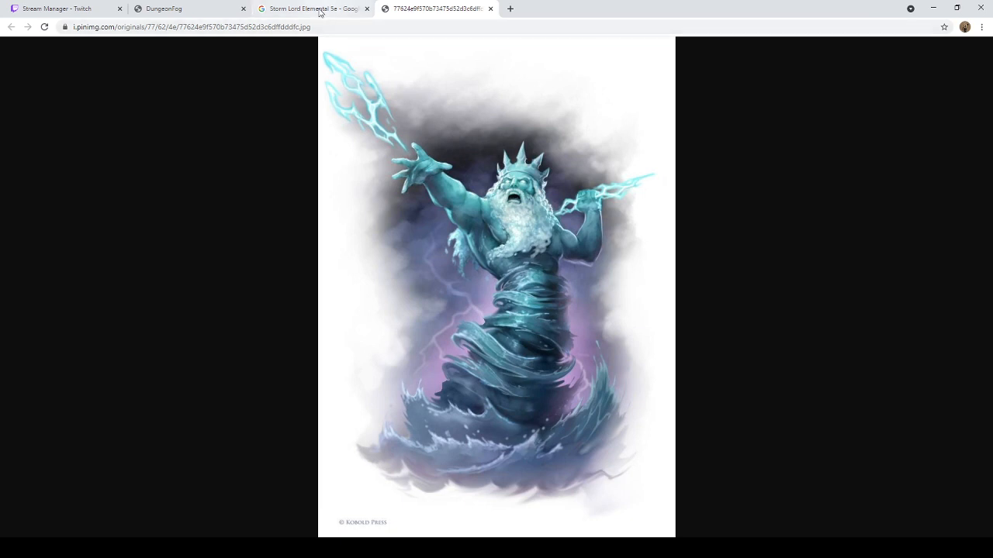
click(490, 8)
click(367, 9)
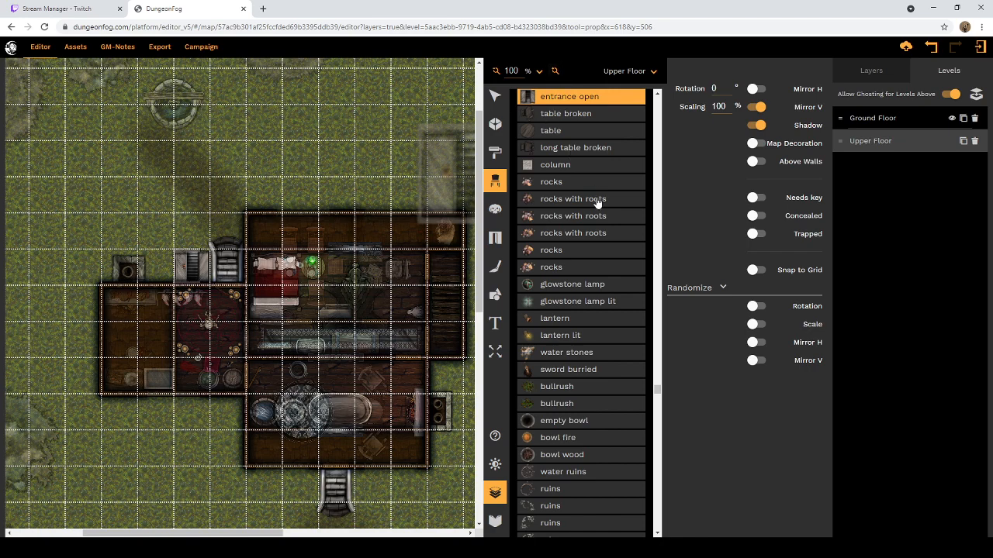
Step: Search the prop library for "well" and choose the Fantasy outdoor well filled with water
scroll(595, 200, up, 3)
scroll(596, 202, up, 4)
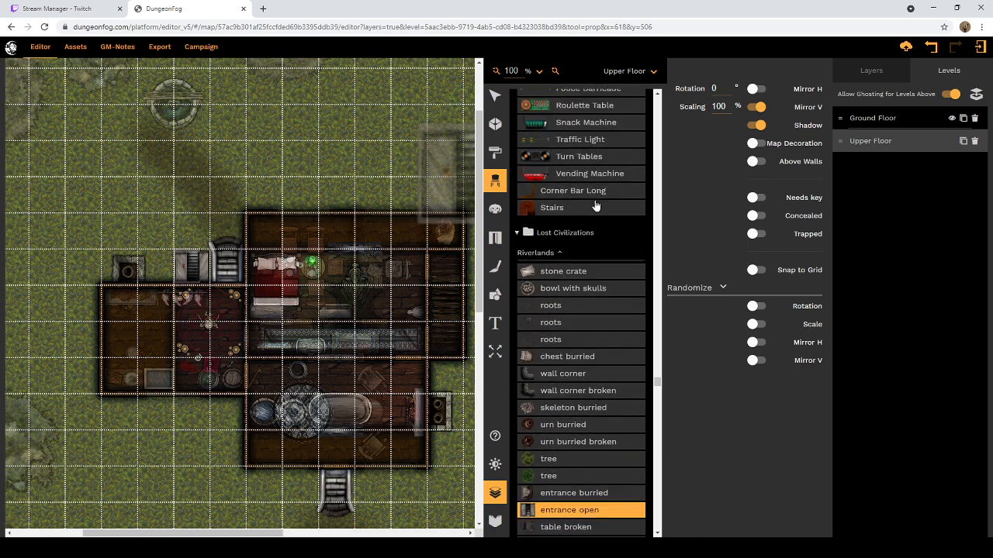
scroll(612, 206, up, 10)
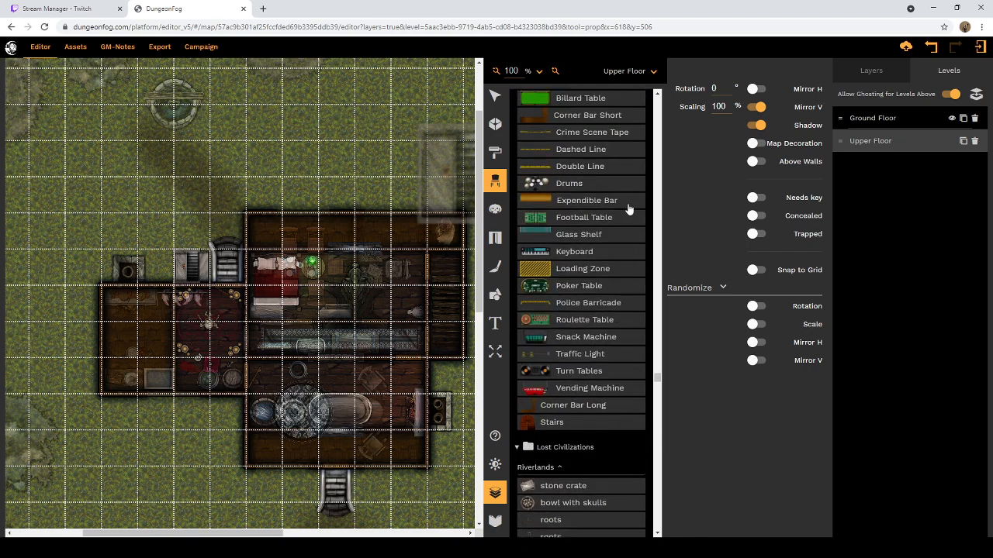
scroll(639, 262, up, 5)
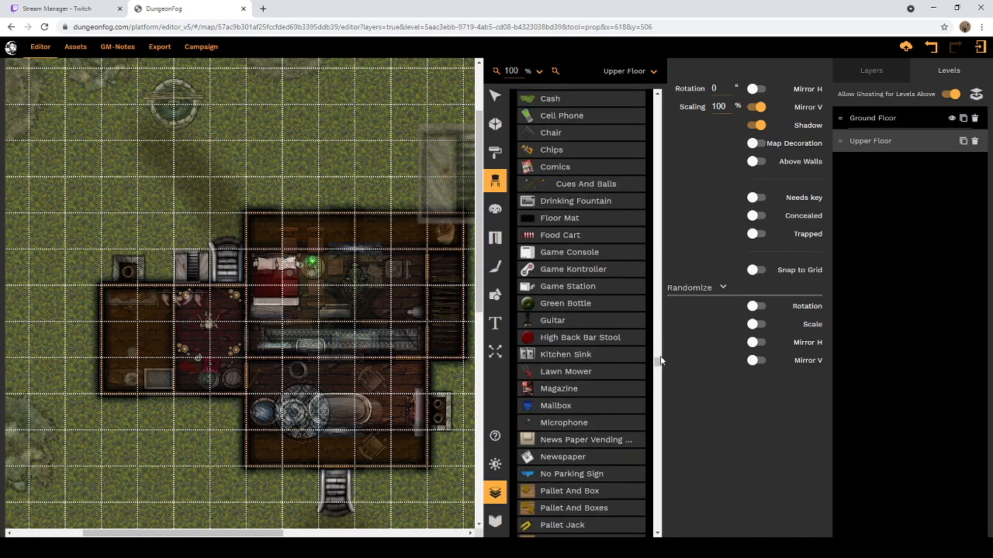
drag(661, 362, 658, 93)
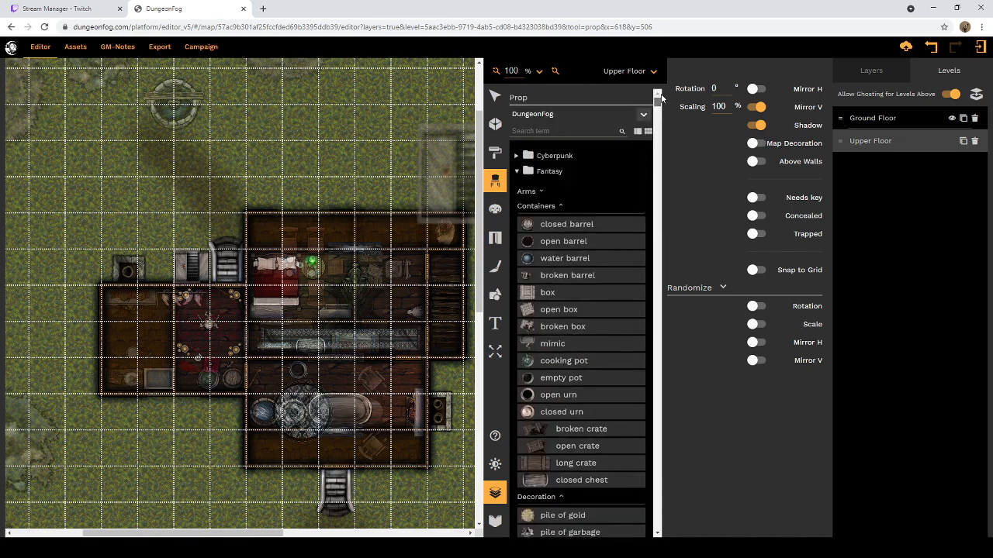
click(578, 131)
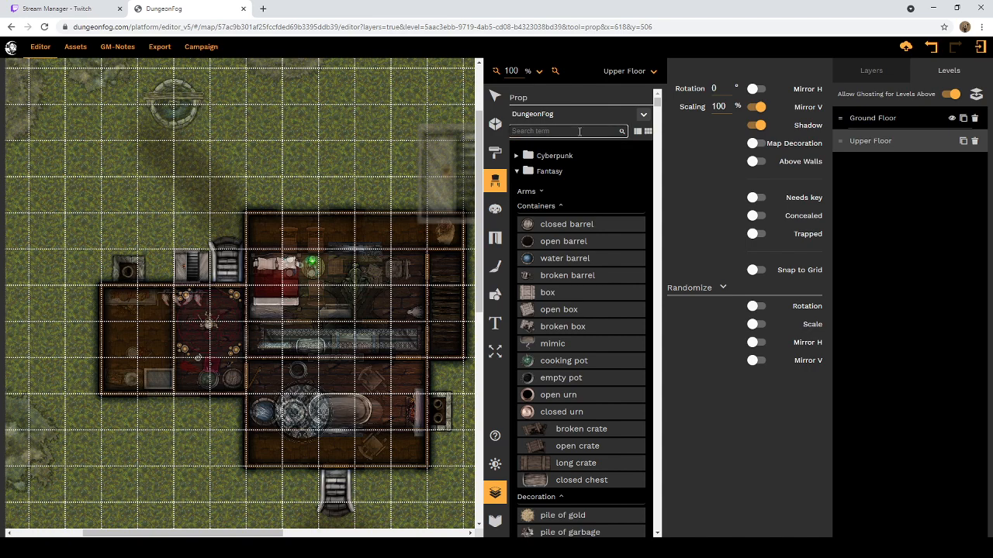
text(well)
click(545, 216)
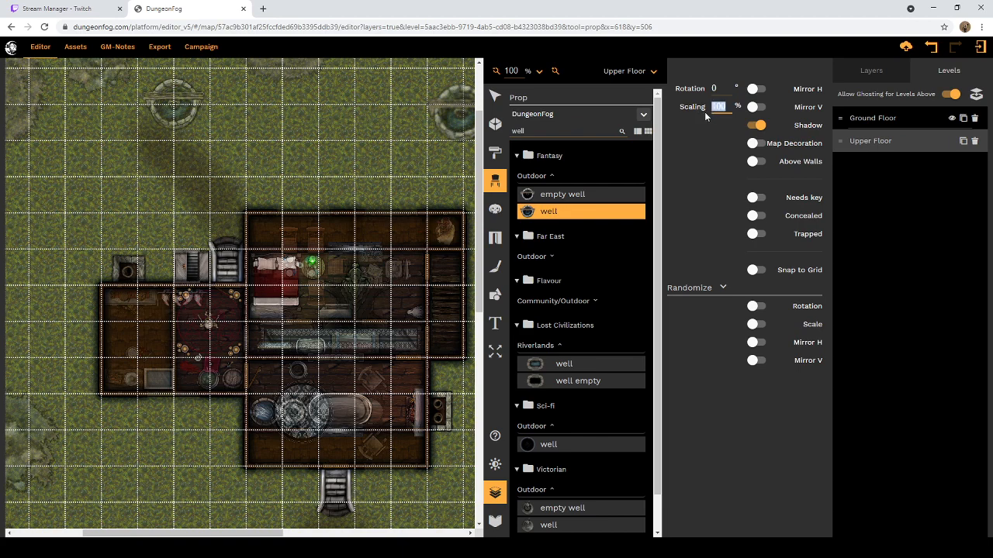
Step: Set the well prop's scaling to 85% and place it exactly over the ghosted well north of the house
click(172, 102)
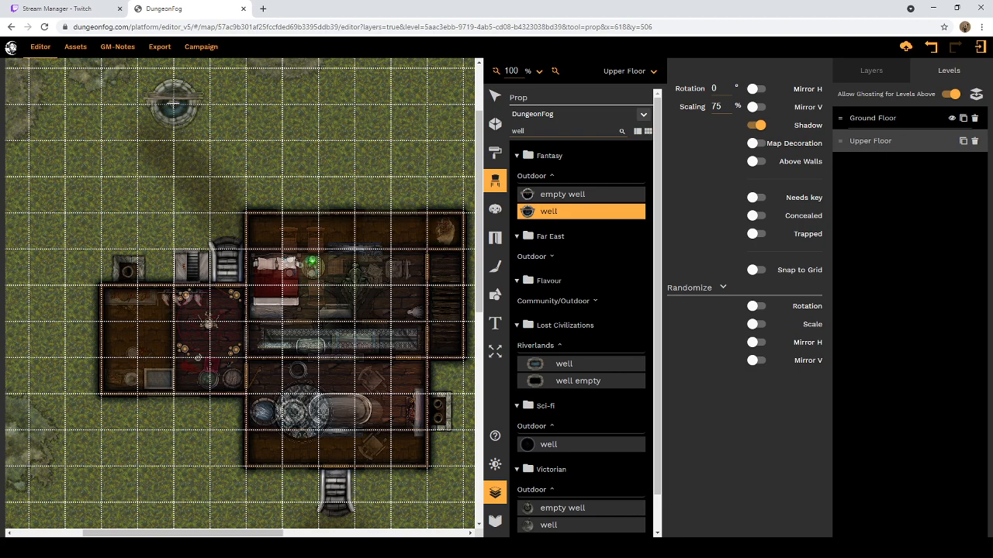
click(173, 101)
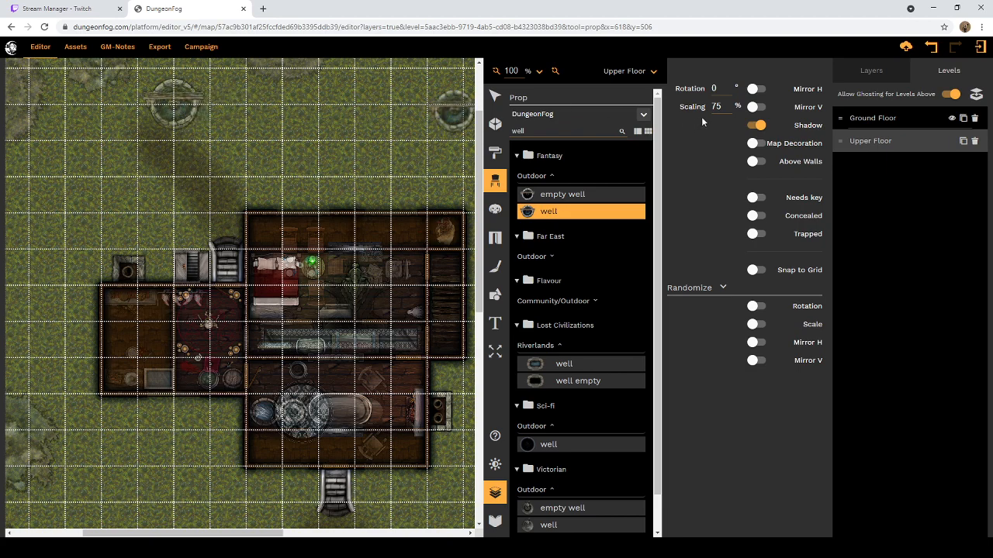
drag(719, 108, 708, 110)
text(80)
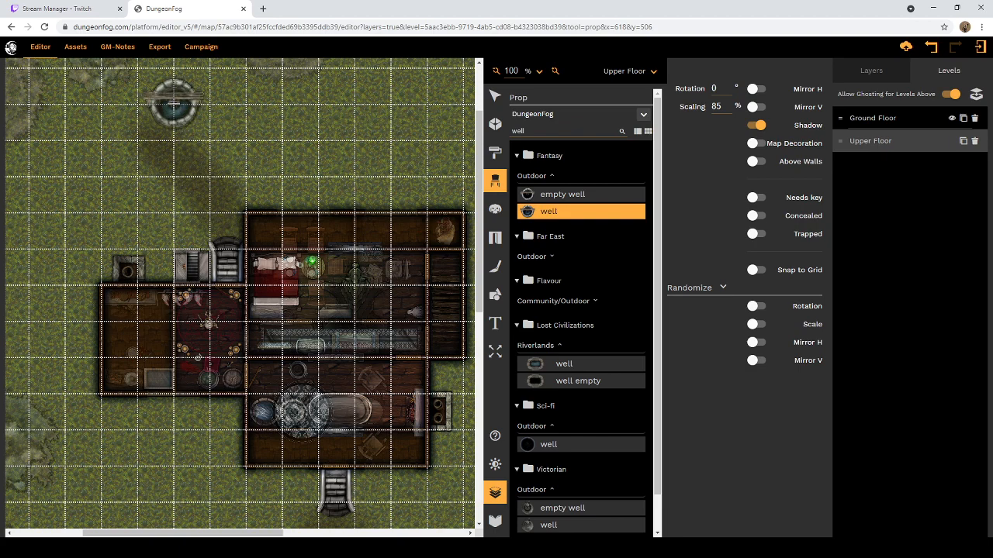
click(174, 102)
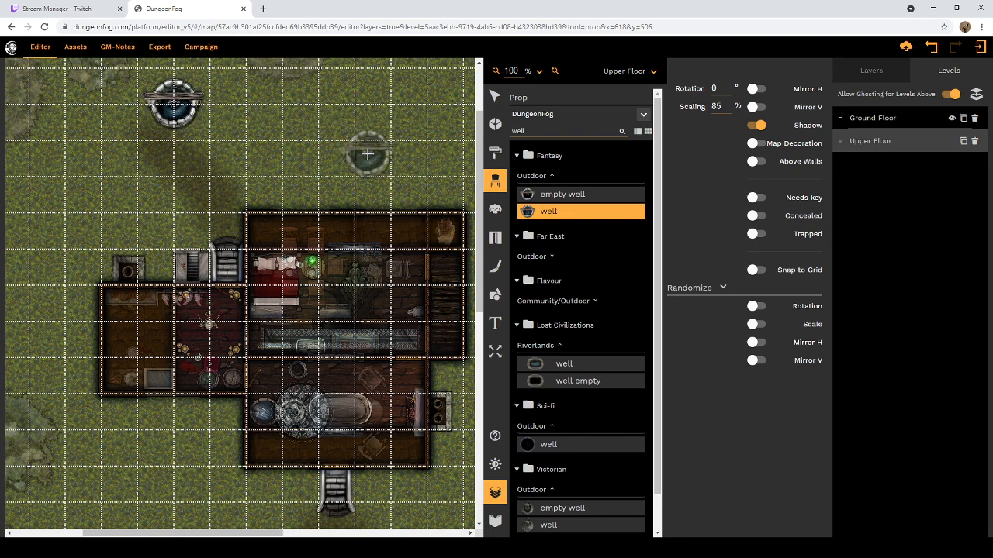
click(495, 95)
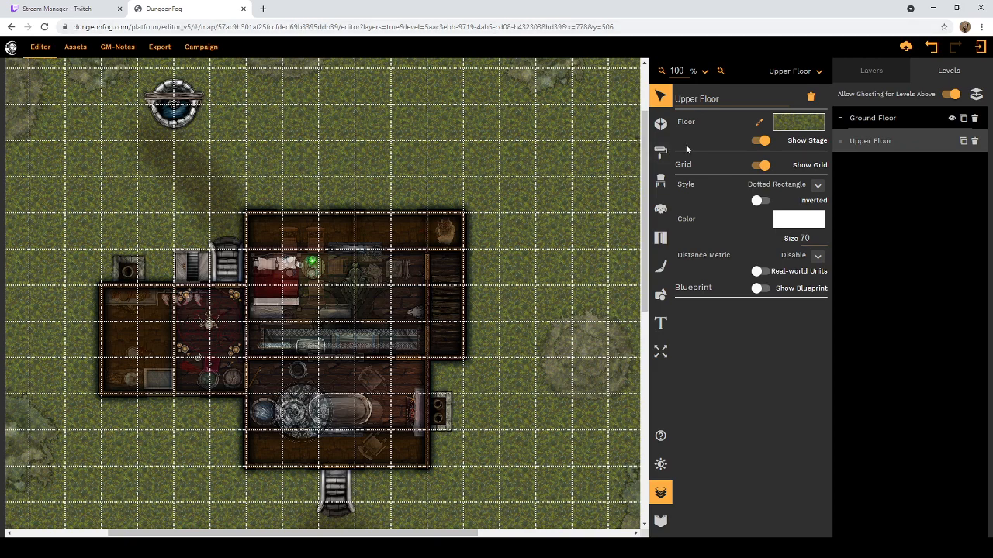
Step: Brush a dirt path 1 square wide from beside the well to the stairs on the house's north side
click(660, 153)
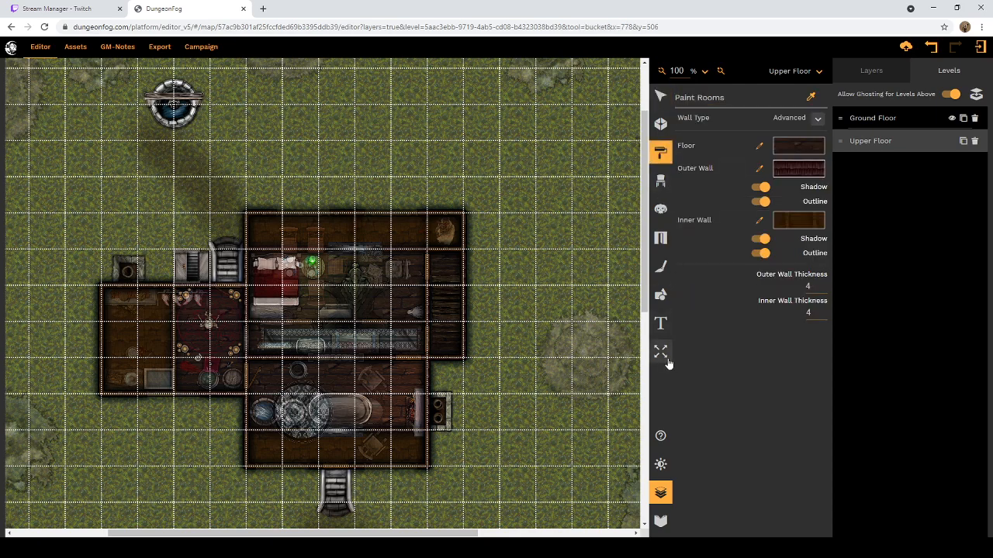
click(660, 266)
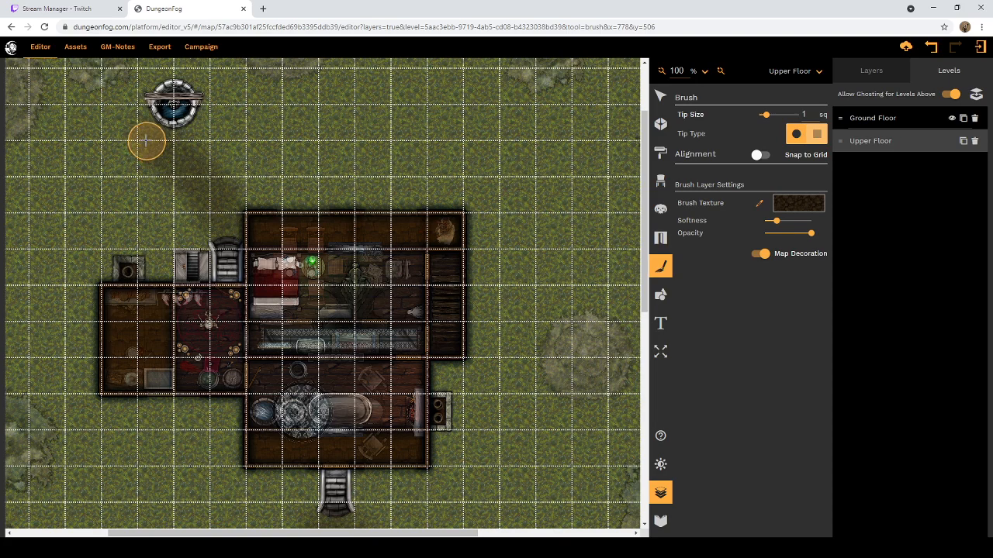
drag(146, 142, 217, 210)
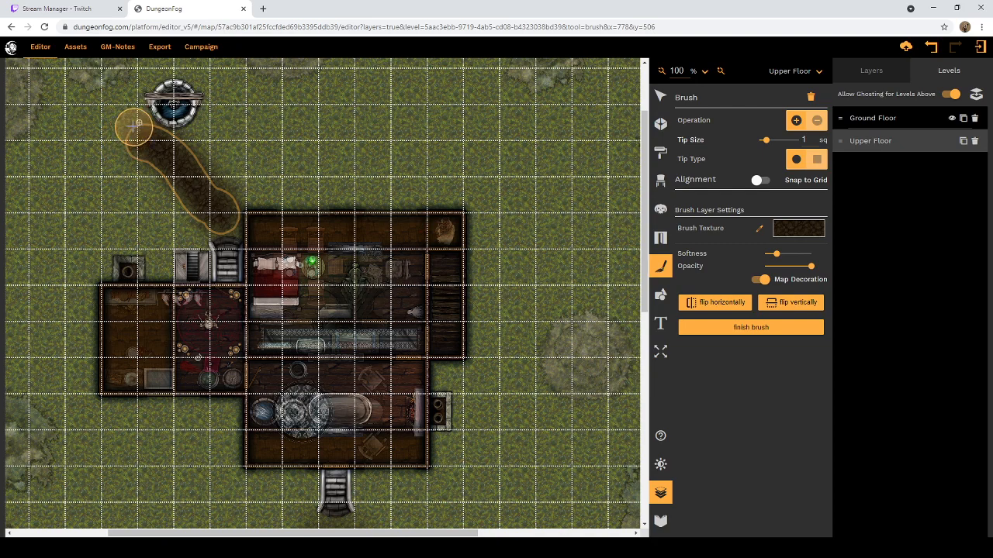
mouse_move(139, 138)
mouse_down()
mouse_move(210, 181)
mouse_move(228, 213)
mouse_up()
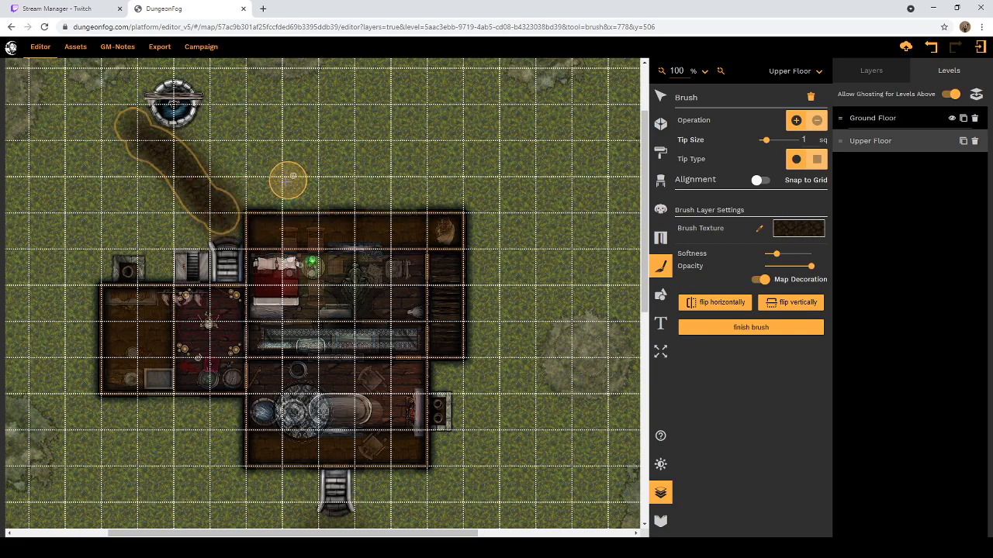
Step: Brush a winding dirt path from the house's south stairs to the map's lower edge, following the ghosted path
scroll(288, 182, down, 5)
scroll(288, 189, down, 1)
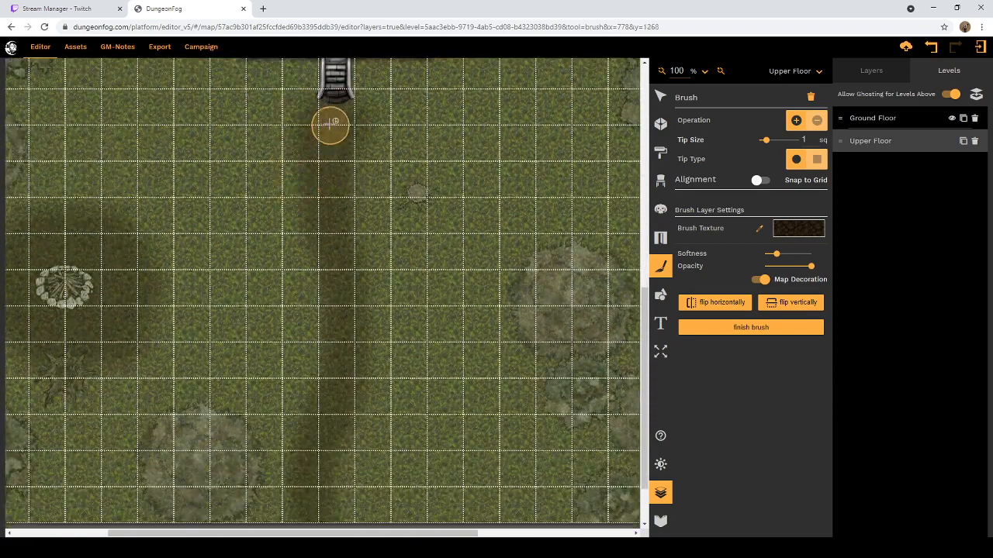
mouse_move(326, 135)
mouse_down()
mouse_move(326, 126)
mouse_move(318, 154)
mouse_move(339, 243)
mouse_move(347, 350)
mouse_move(313, 465)
mouse_move(319, 508)
mouse_up()
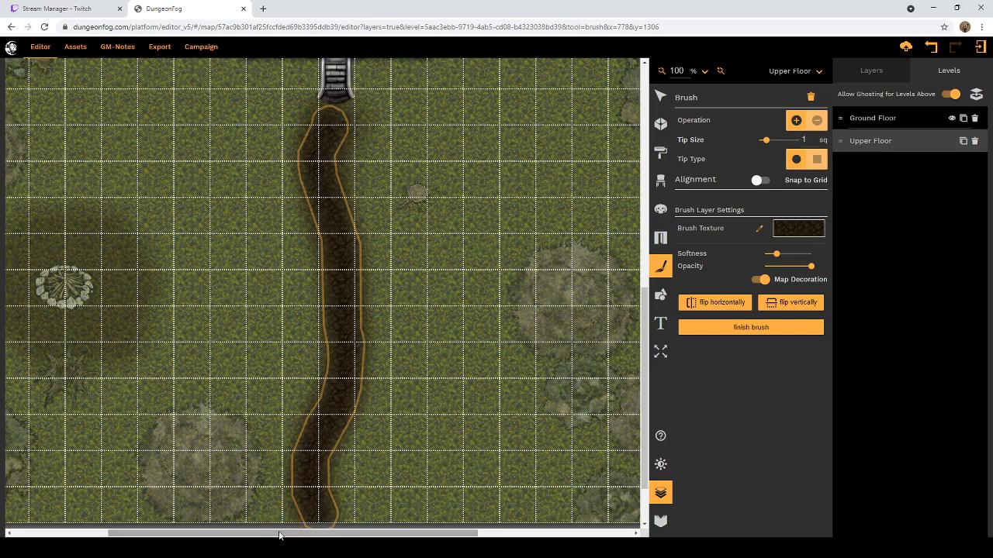
Step: Fill the ghosted clearing around the campfire with a rounded dirt patch, check the painted paths and leave the brush
drag(279, 534, 216, 534)
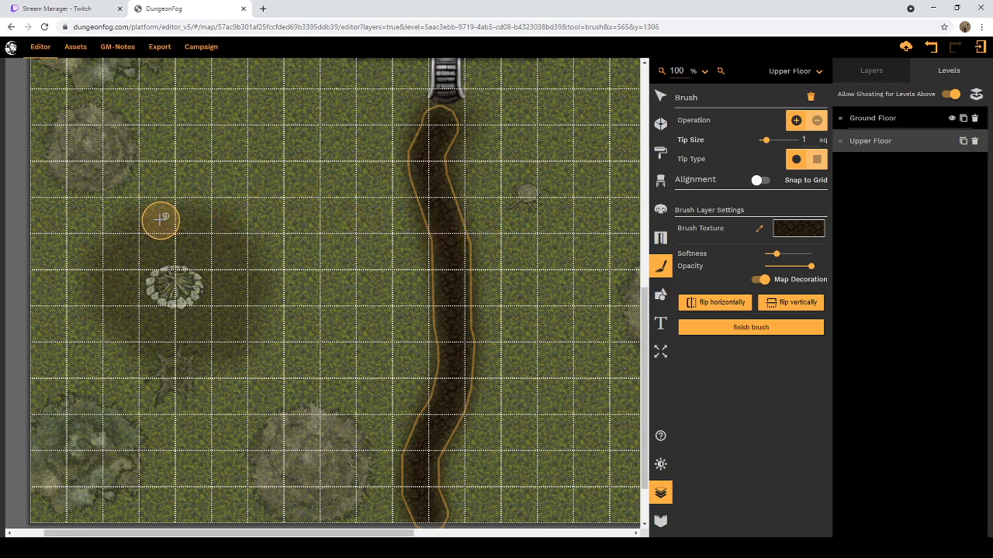
mouse_move(164, 221)
mouse_down()
mouse_move(230, 253)
mouse_move(243, 315)
mouse_move(234, 335)
mouse_move(192, 353)
mouse_move(116, 312)
mouse_move(106, 284)
mouse_move(121, 255)
mouse_move(161, 245)
mouse_move(189, 250)
mouse_move(222, 298)
mouse_move(203, 318)
mouse_move(174, 320)
mouse_move(141, 307)
mouse_move(128, 277)
mouse_move(149, 264)
mouse_move(187, 278)
mouse_move(195, 296)
mouse_move(165, 278)
mouse_up()
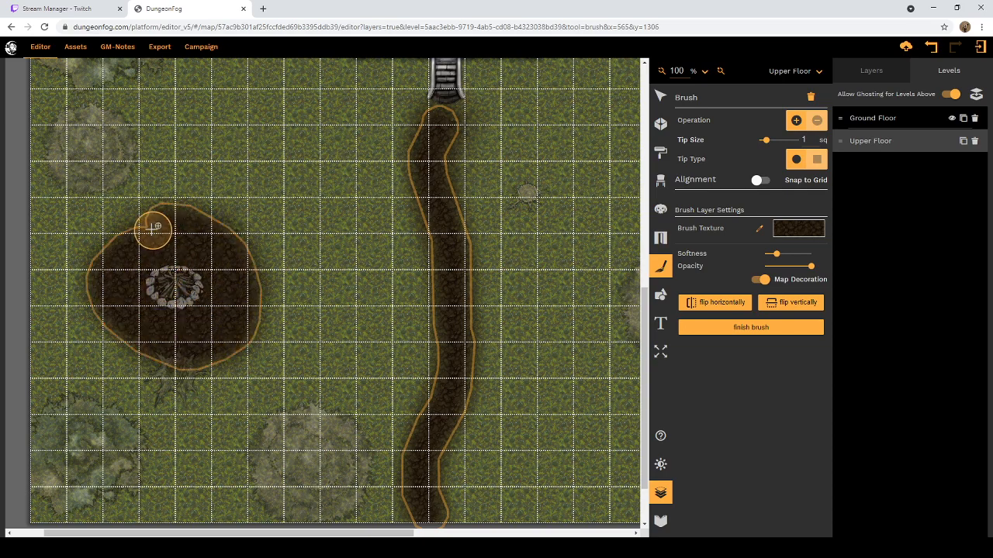
click(141, 234)
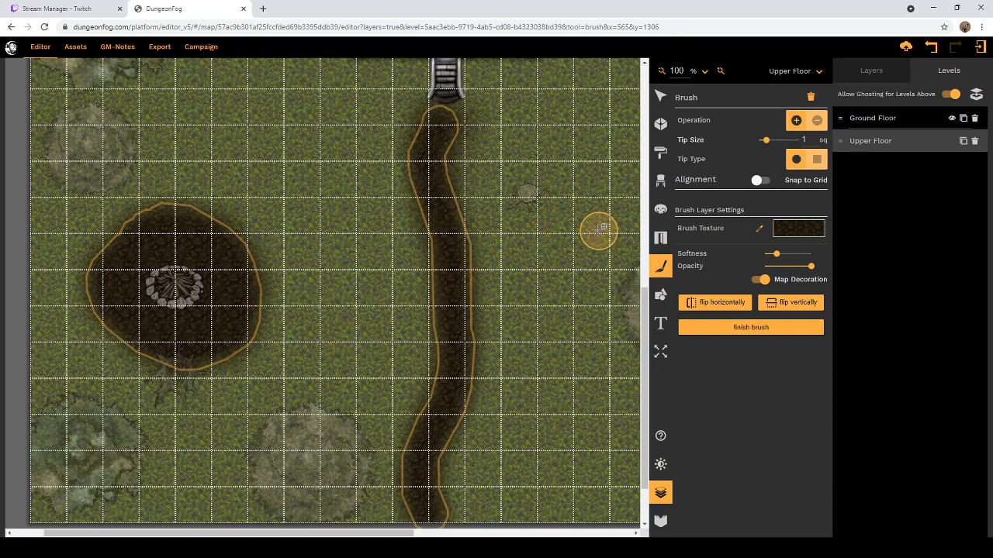
scroll(566, 250, down, 2)
scroll(568, 256, up, 6)
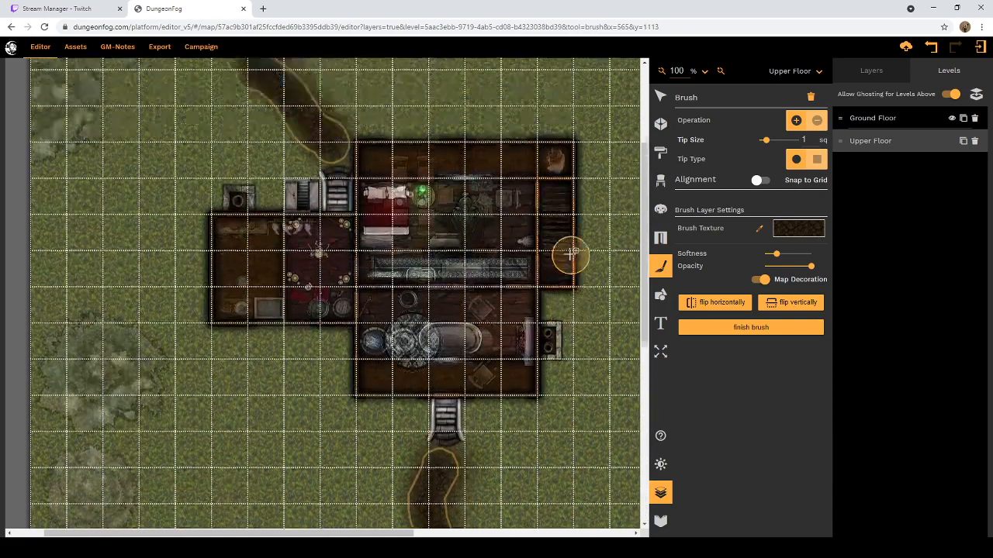
scroll(572, 256, up, 3)
scroll(578, 254, down, 4)
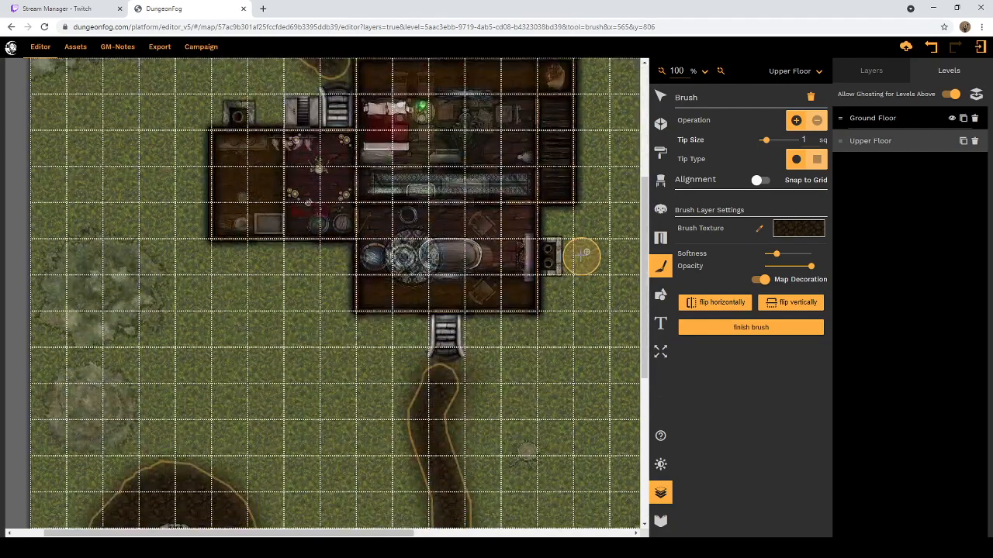
scroll(582, 253, down, 5)
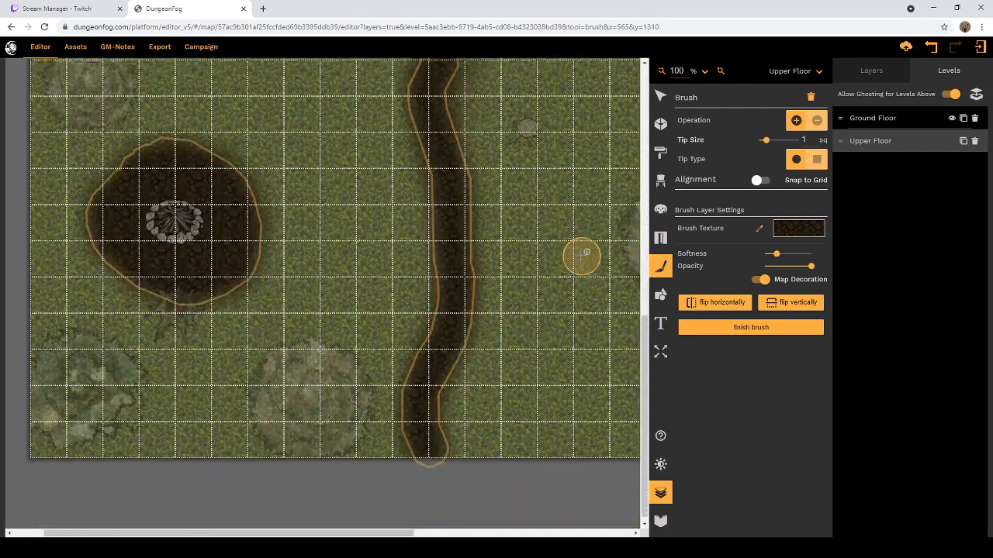
scroll(583, 256, up, 3)
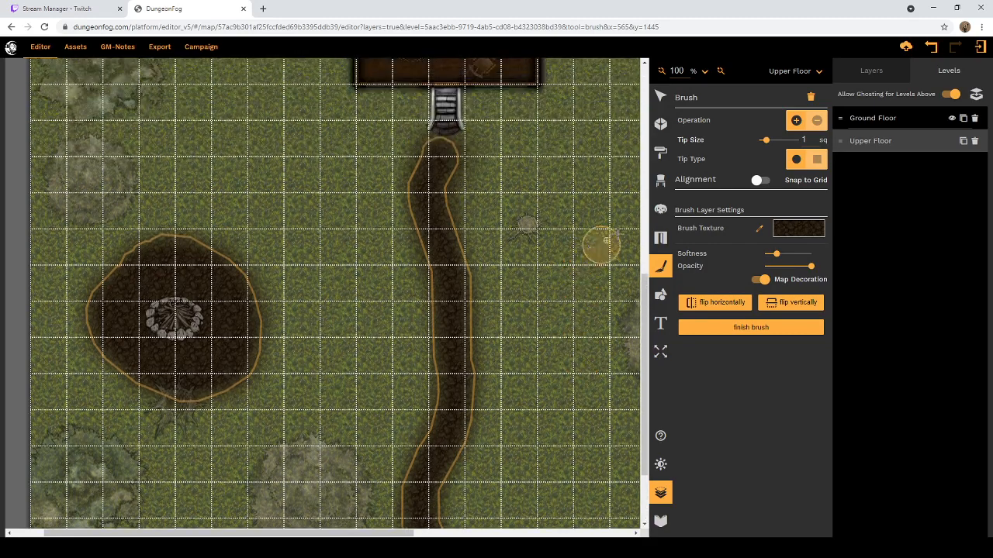
click(660, 98)
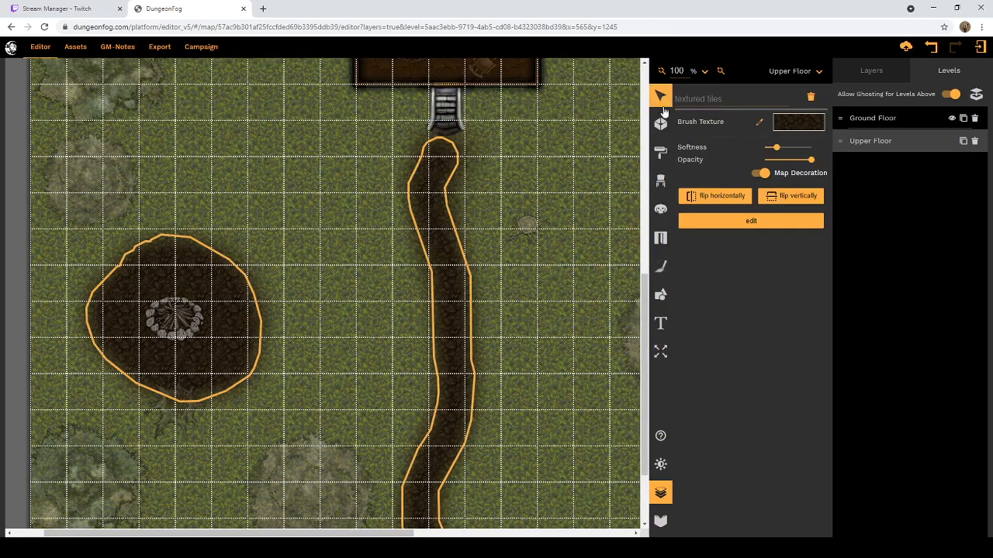
Step: Search the prop library for "campfire" and choose the Fantasy outdoor campfire
click(660, 183)
scroll(654, 188, down, 4)
scroll(571, 175, up, 5)
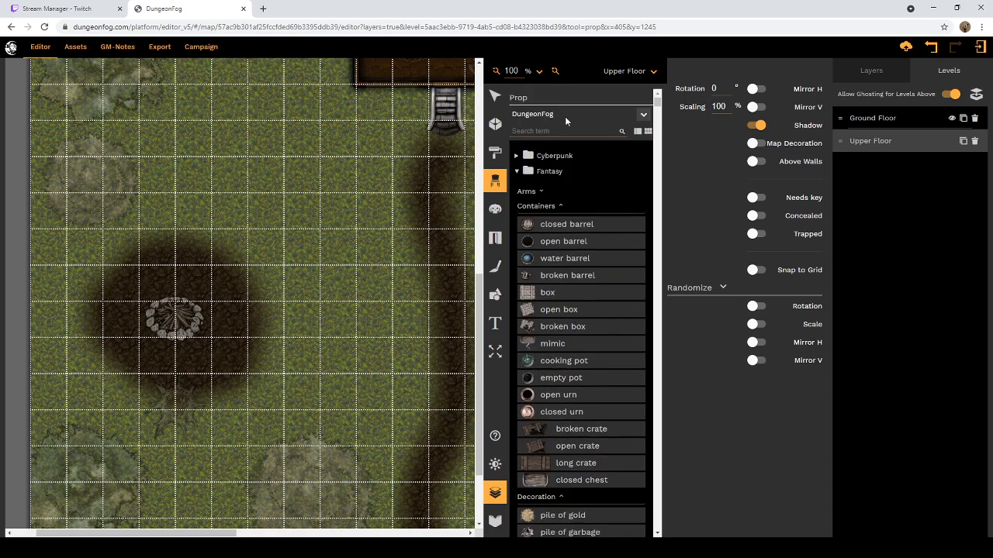
click(546, 130)
text(c)
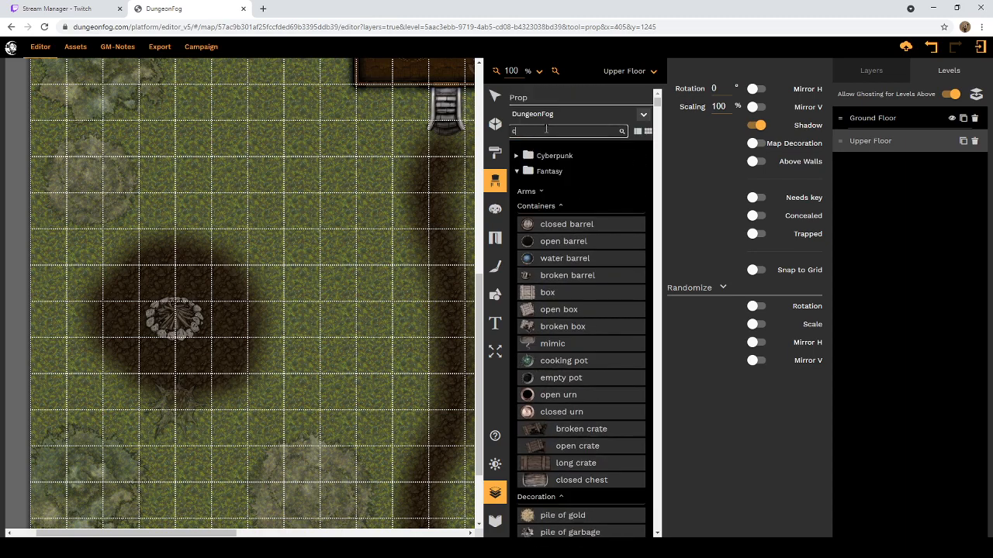
text(ampfire)
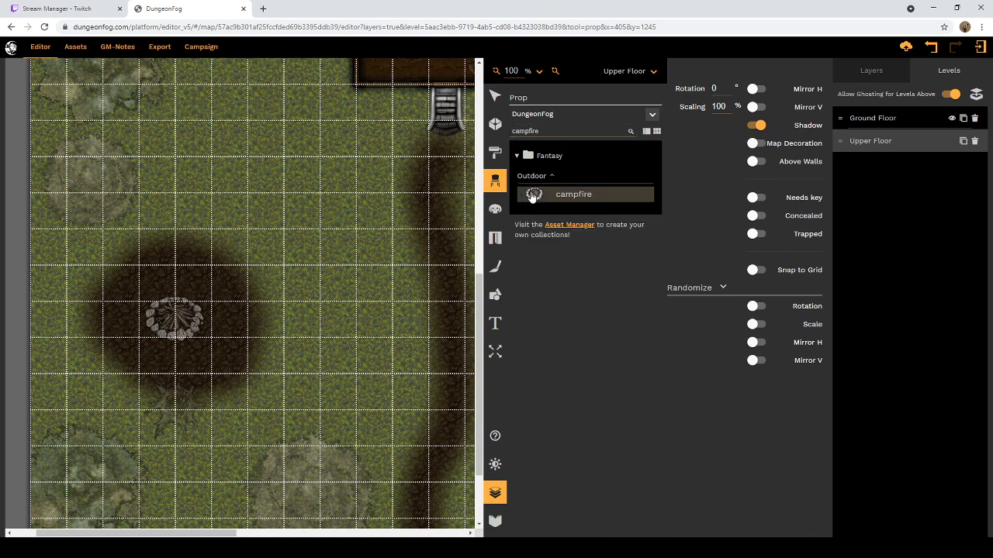
click(574, 195)
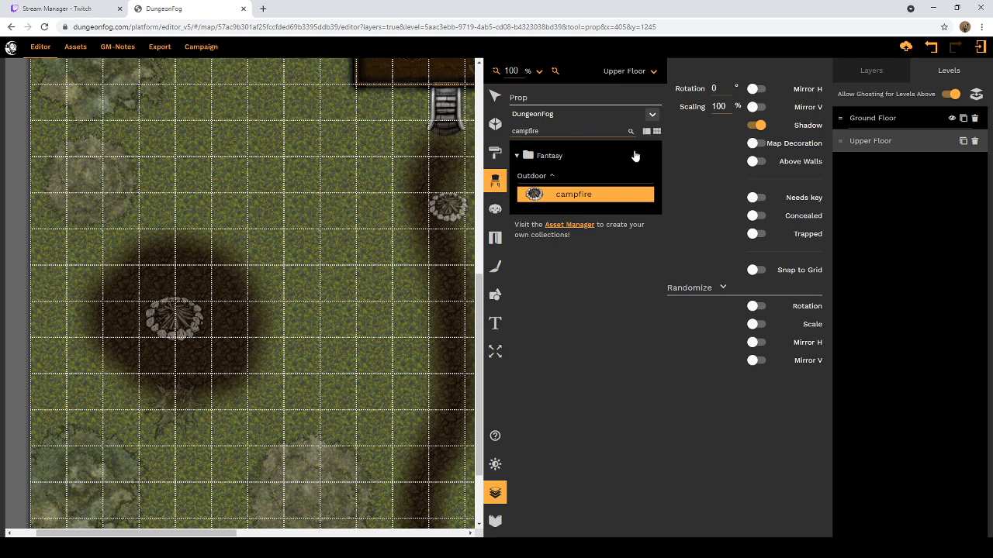
Step: Set the campfire prop's scaling to 150% and compare its size with the ghosted campfire
drag(726, 111, 715, 111)
text(150)
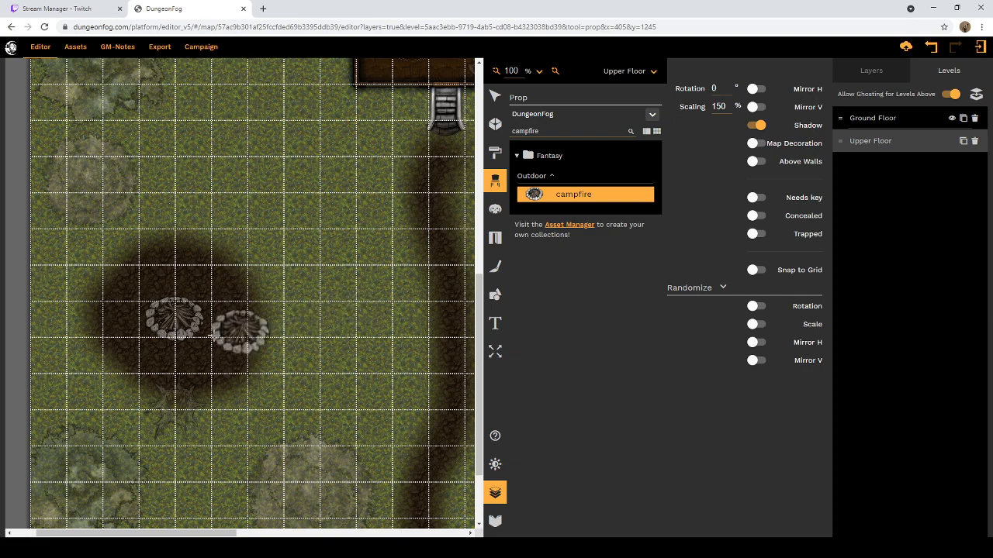
scroll(223, 355, down, 1)
scroll(228, 355, up, 1)
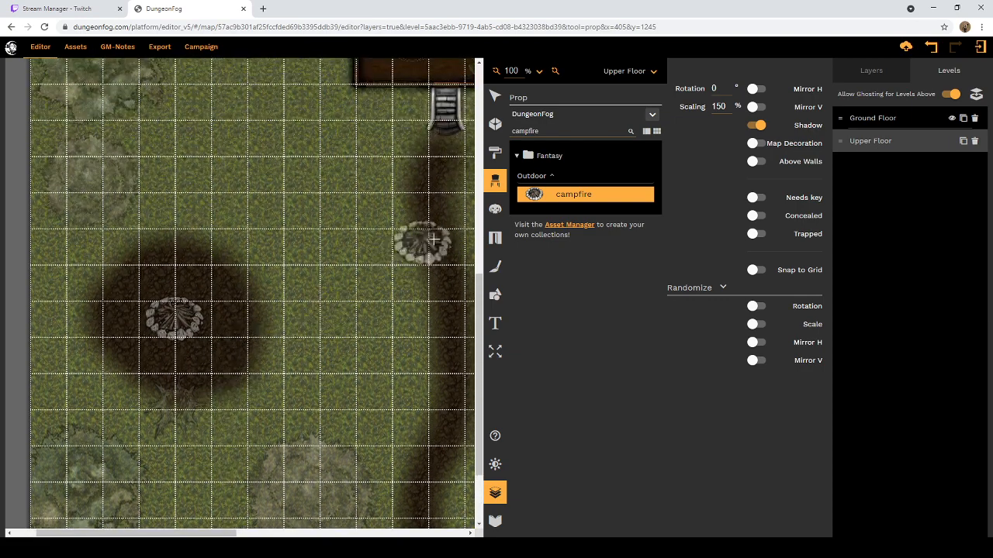
Step: Compare the dirt clearing with level ghosting off and on, leaving ghosting enabled, and return to the selection tool
click(953, 95)
click(954, 94)
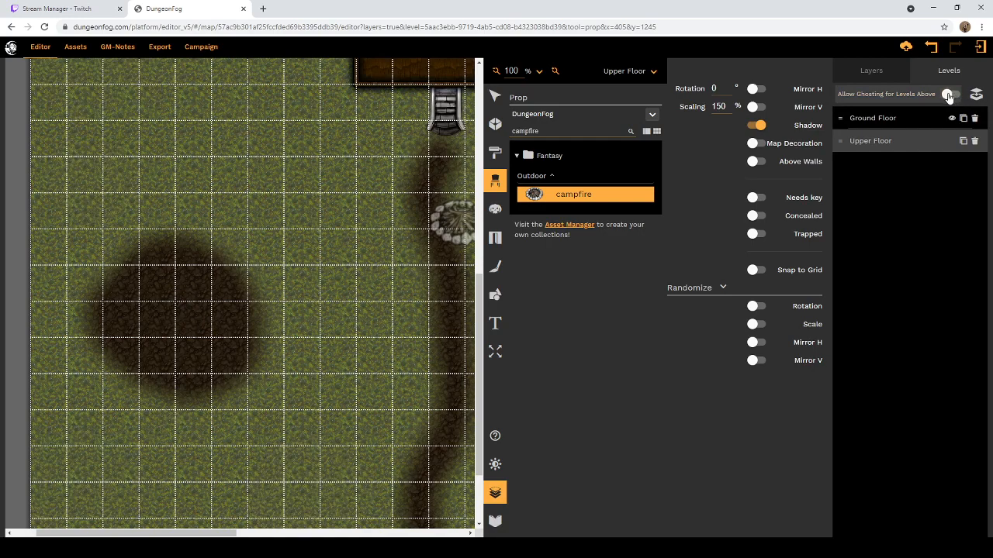
click(948, 94)
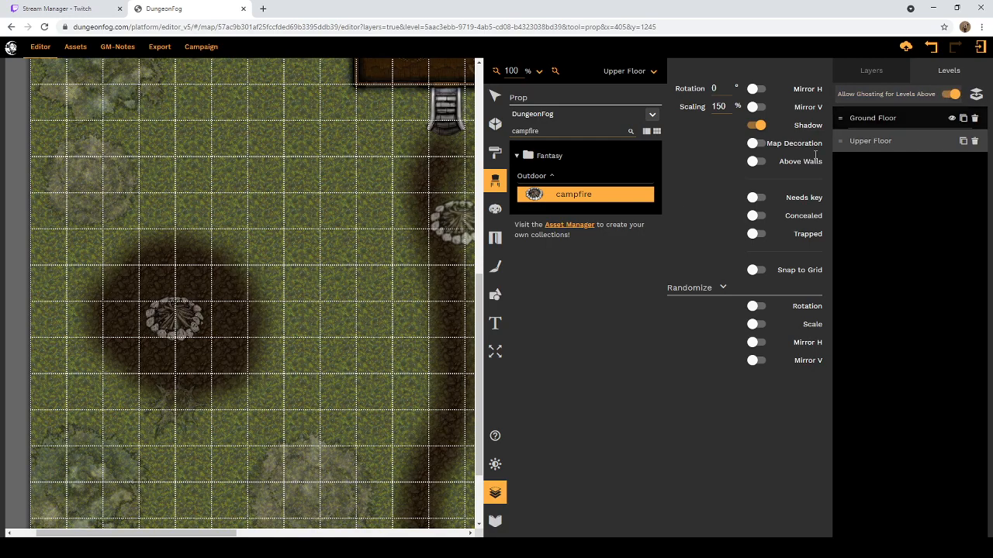
click(495, 97)
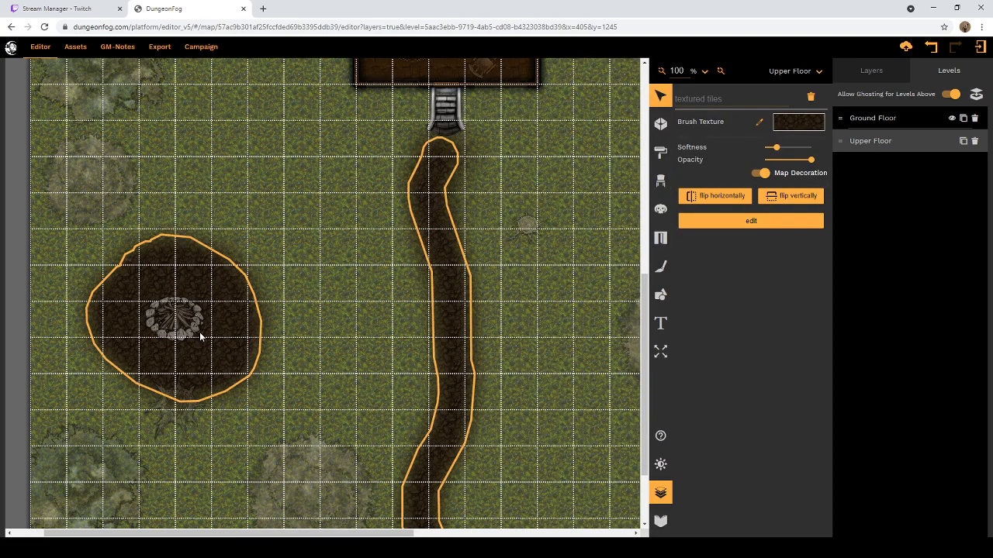
Step: Try moving the dirt clearing away from the campfire spot, undo the move and clear the selection
click(194, 332)
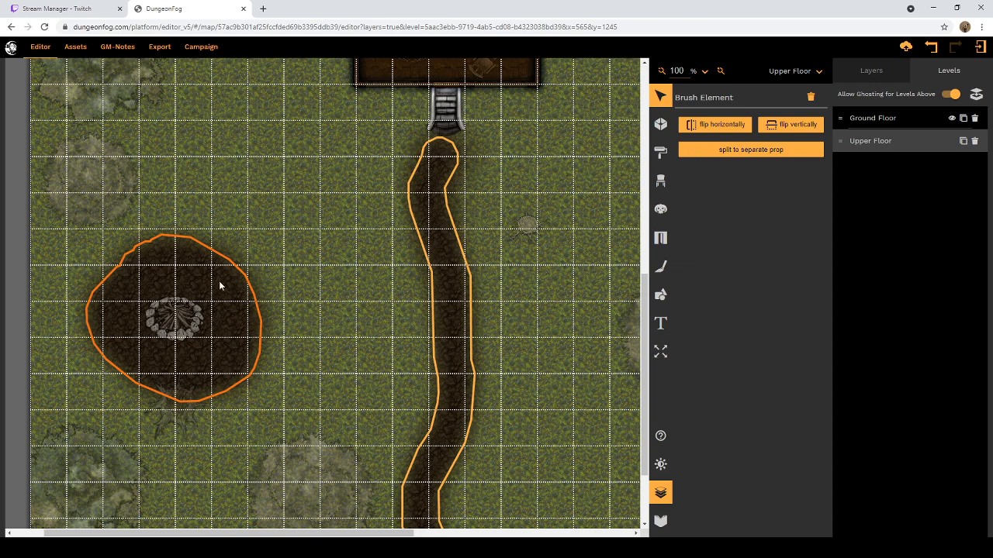
mouse_move(201, 279)
mouse_down()
mouse_move(274, 260)
mouse_move(296, 140)
mouse_up()
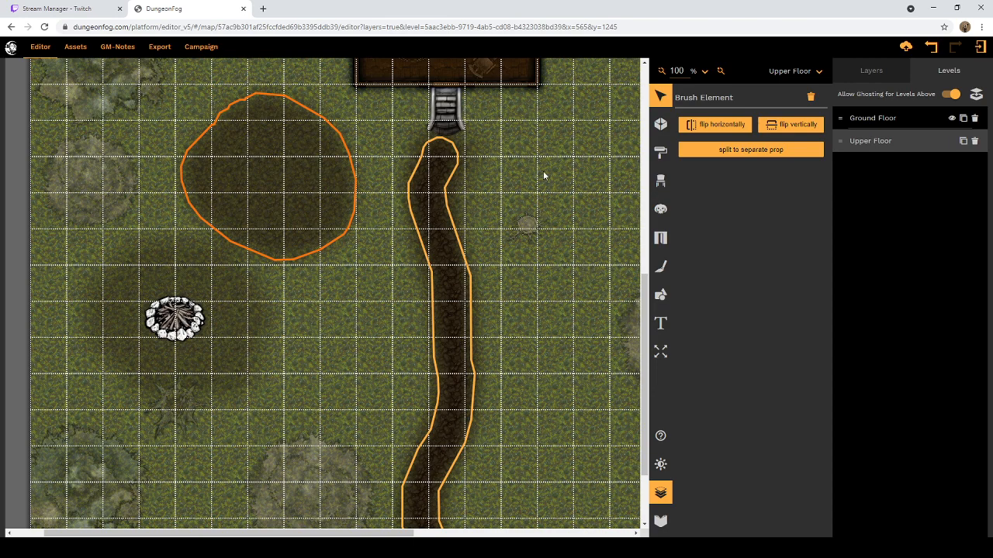
click(933, 48)
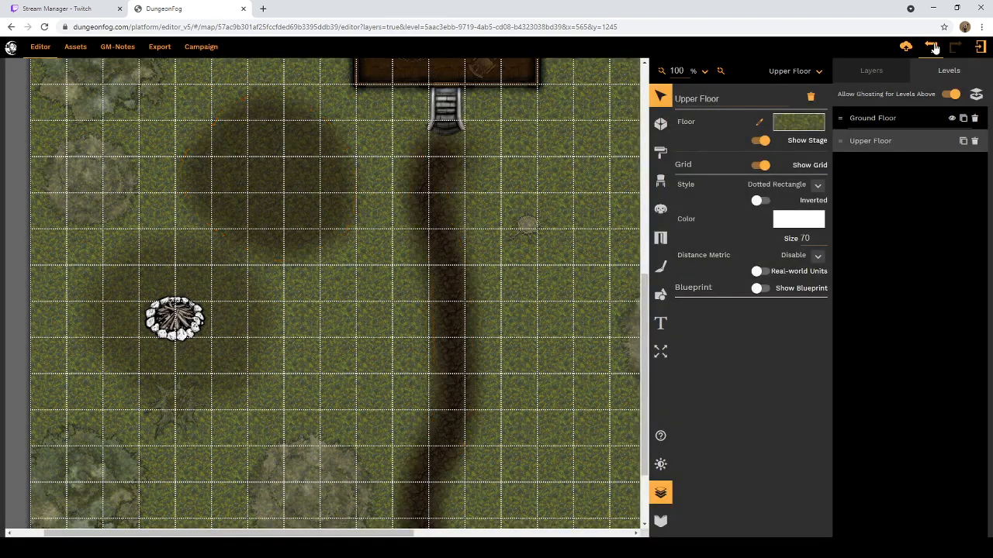
click(933, 47)
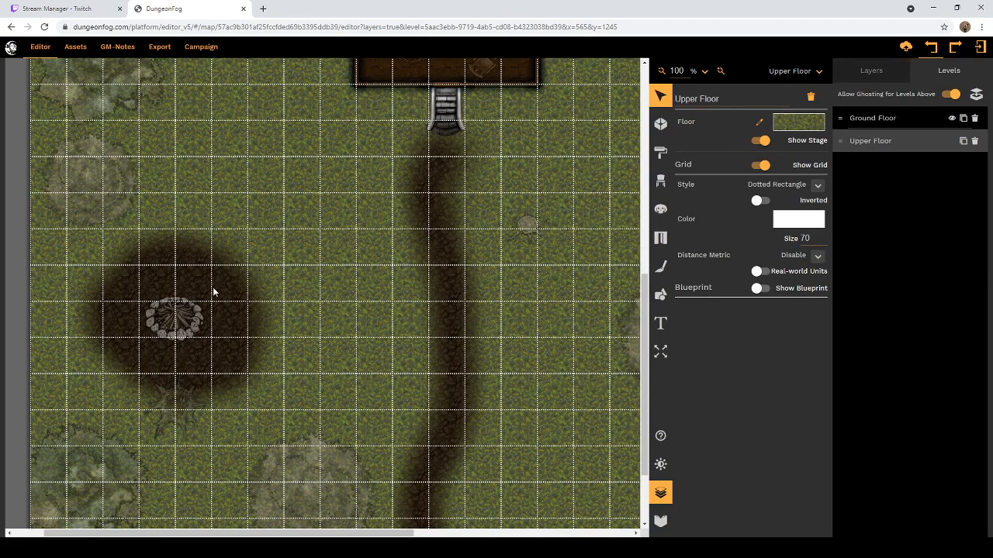
mouse_move(214, 291)
mouse_down()
mouse_move(272, 228)
mouse_move(218, 286)
mouse_up()
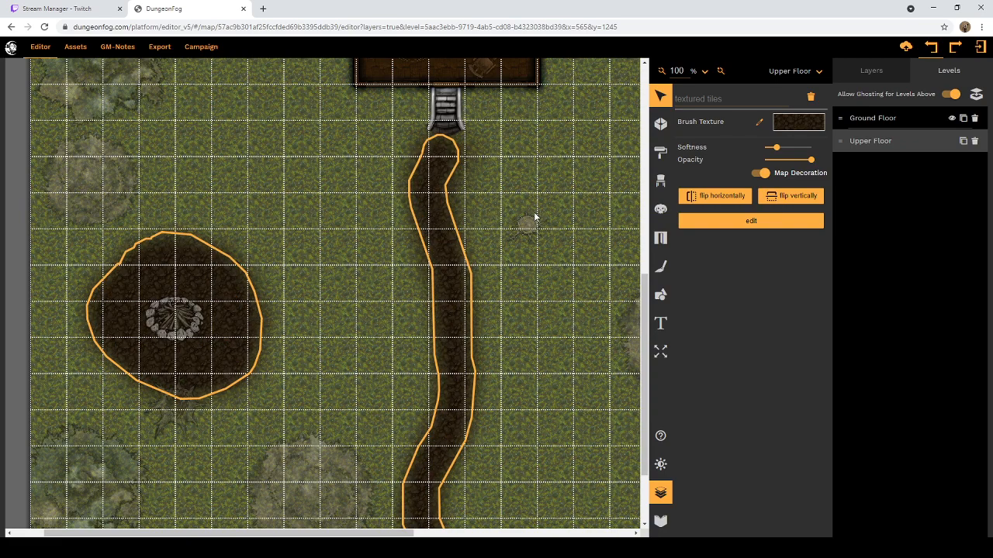
click(540, 269)
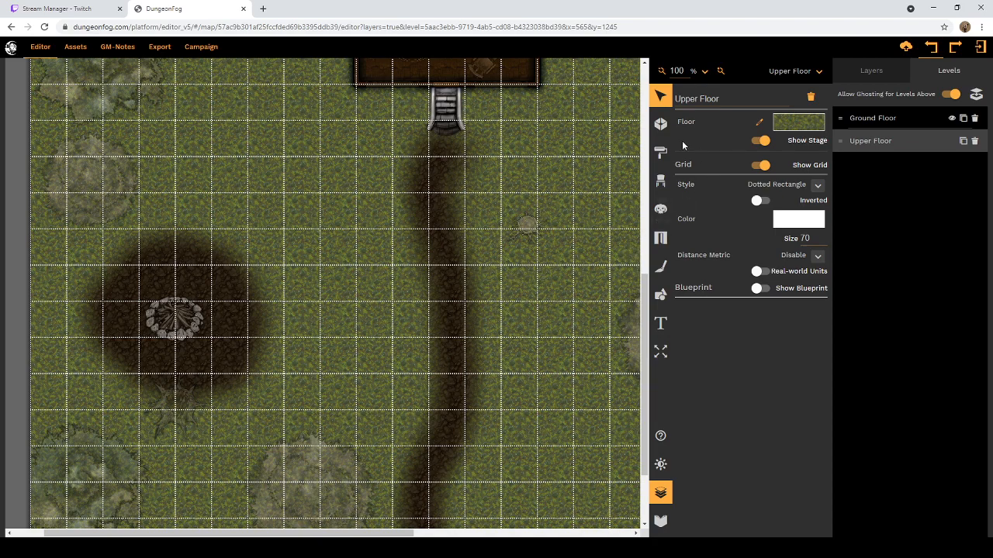
Step: Place the campfire prop as a map decoration at 150% scaling over the ghosted campfire in the dirt clearing
click(662, 181)
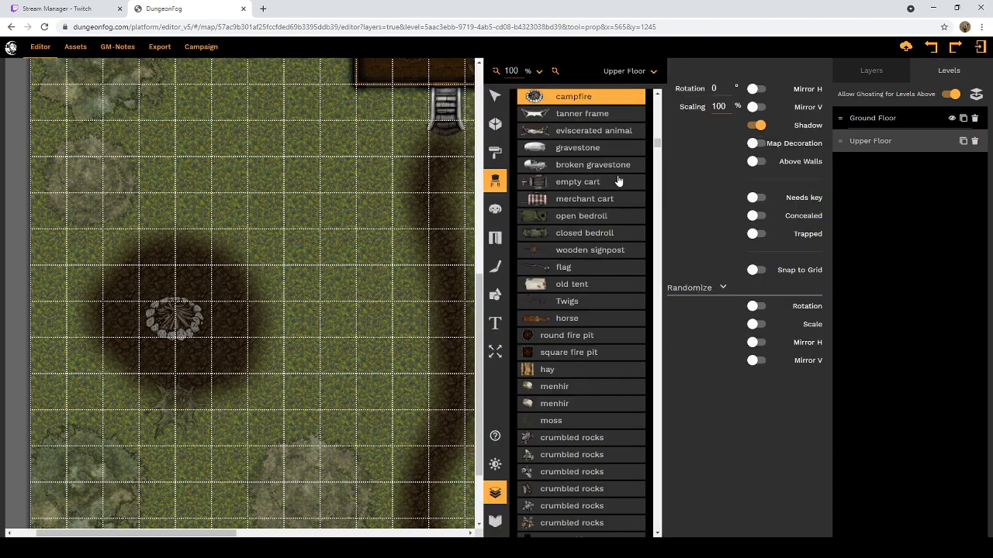
scroll(618, 180, up, 4)
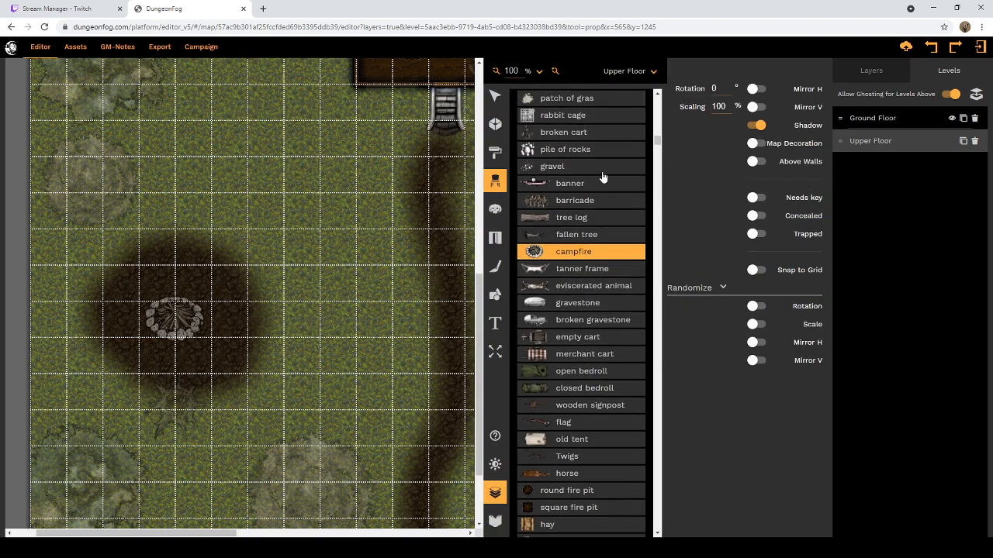
click(755, 144)
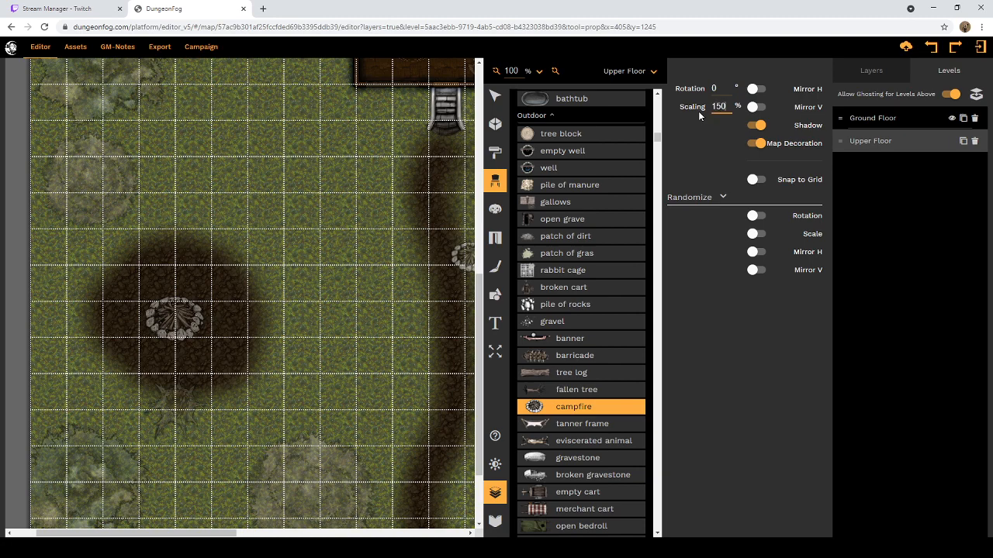
click(178, 318)
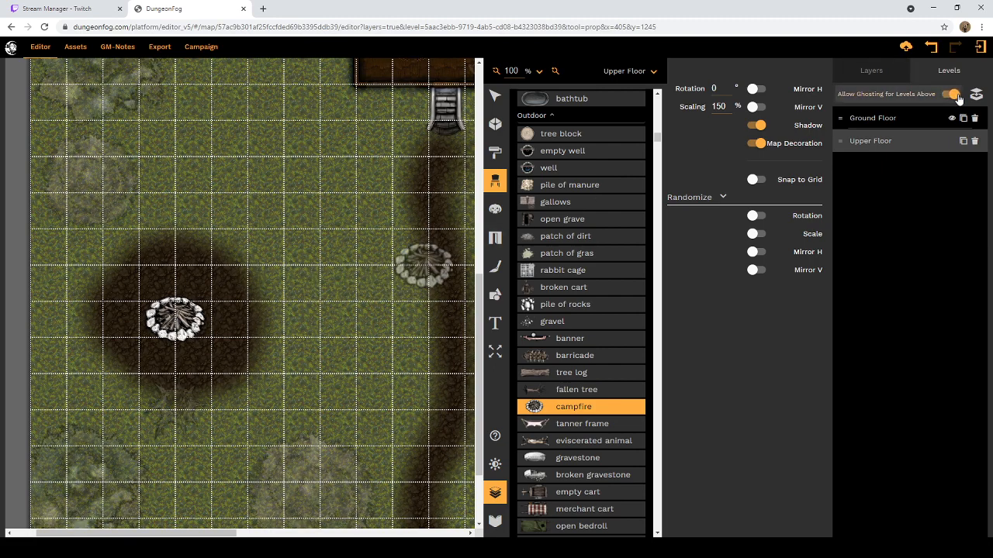
scroll(578, 163, up, 3)
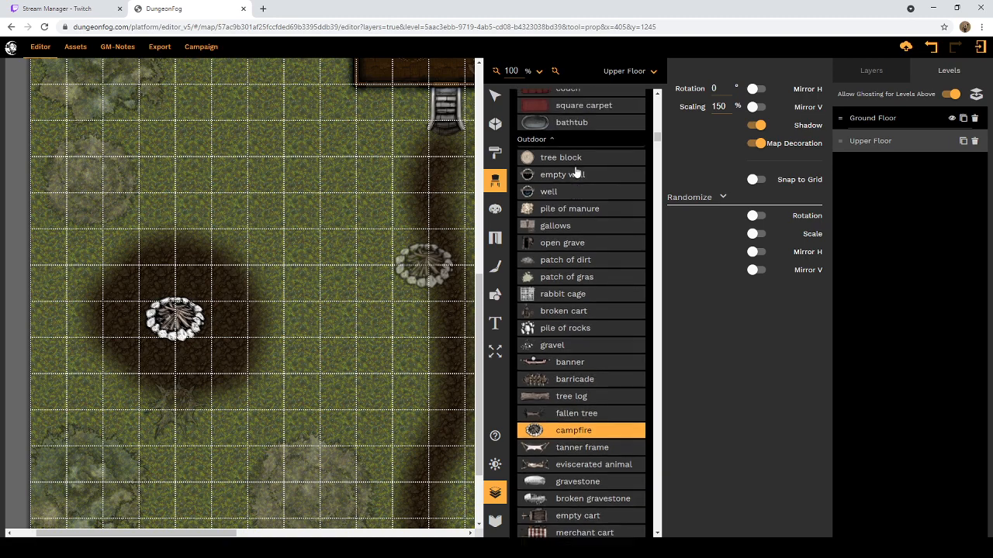
scroll(583, 179, up, 5)
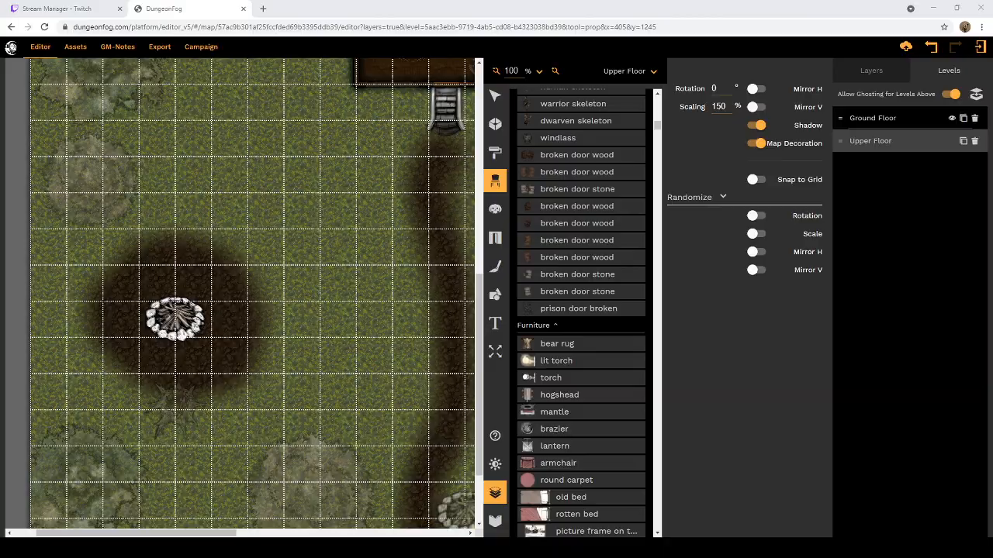
Step: View the frey_portrait.jpg image in the browser, close both of its tabs and return to the map editor
click(406, 485)
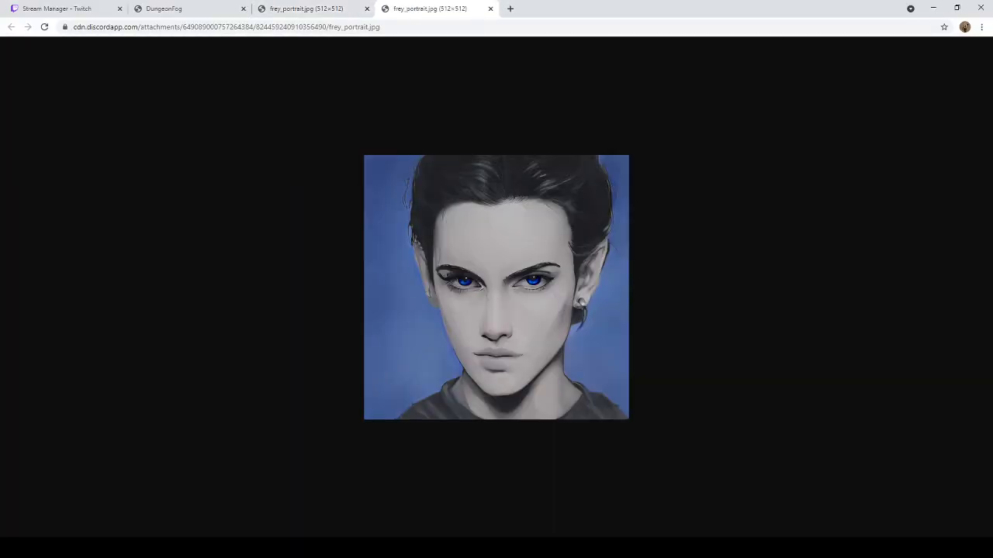
click(367, 8)
click(424, 547)
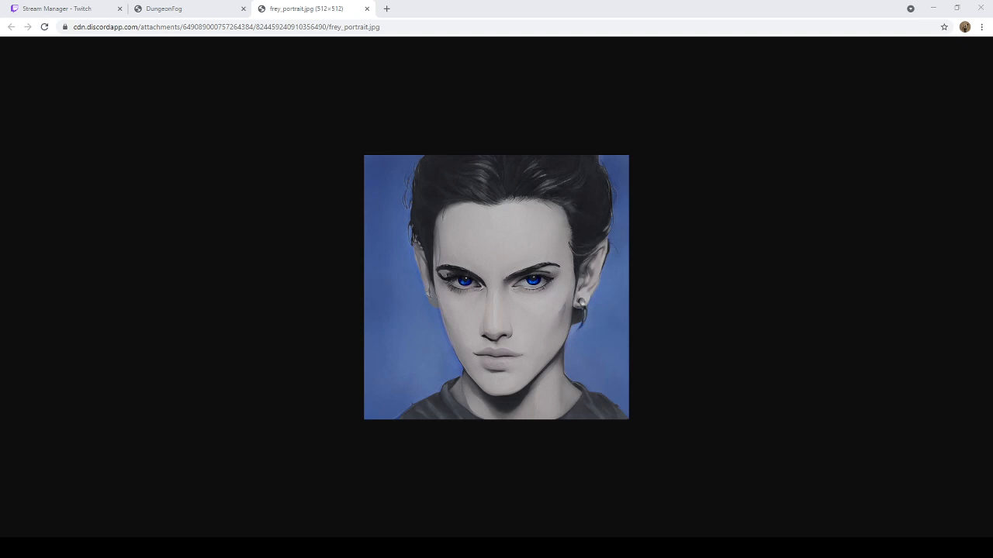
click(313, 8)
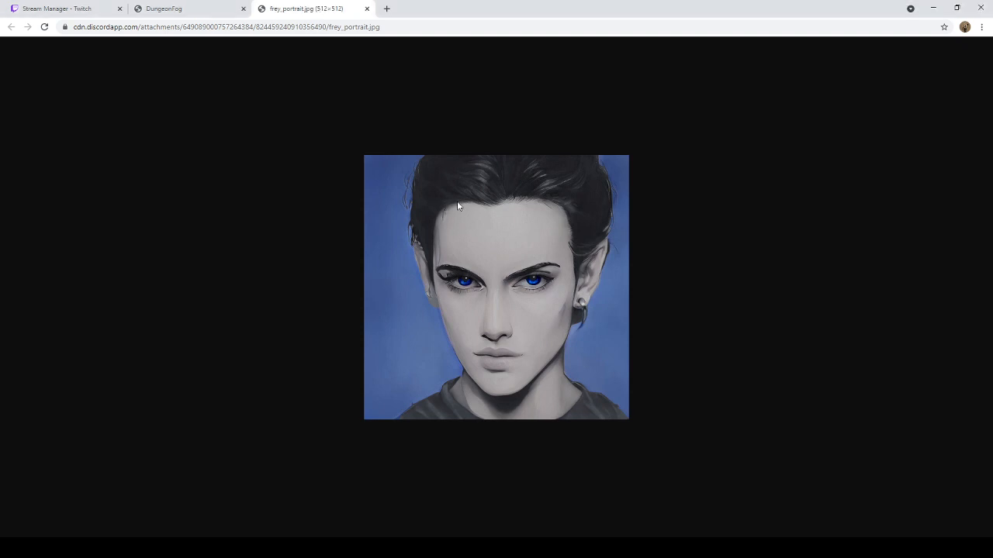
click(367, 10)
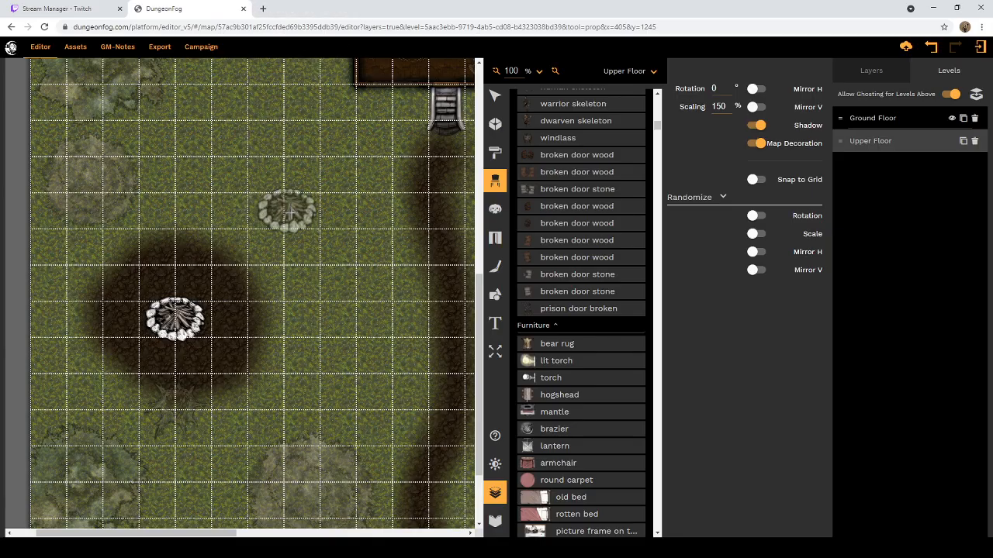
Step: Search the prop library for "stump" and choose the Victorian tree stump
scroll(572, 143, up, 10)
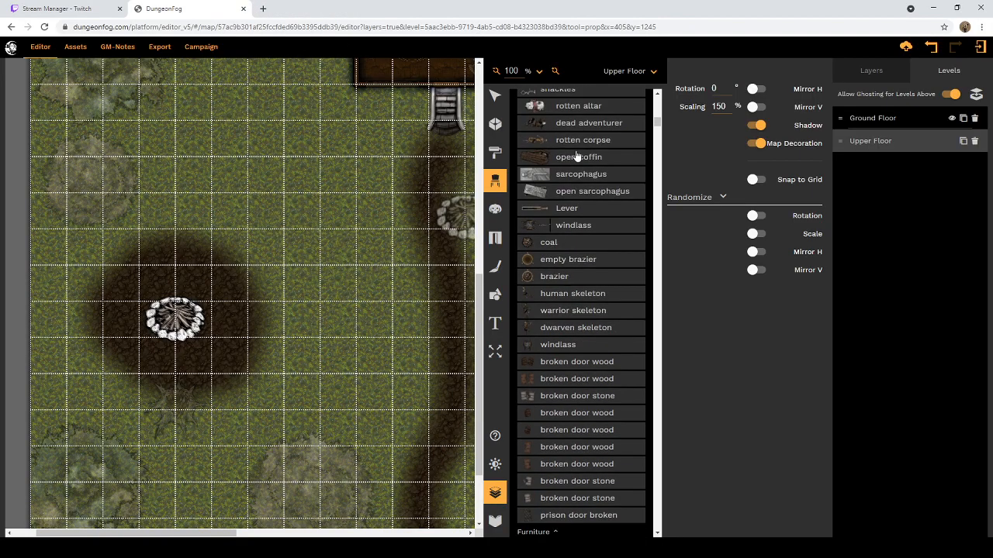
scroll(573, 143, up, 10)
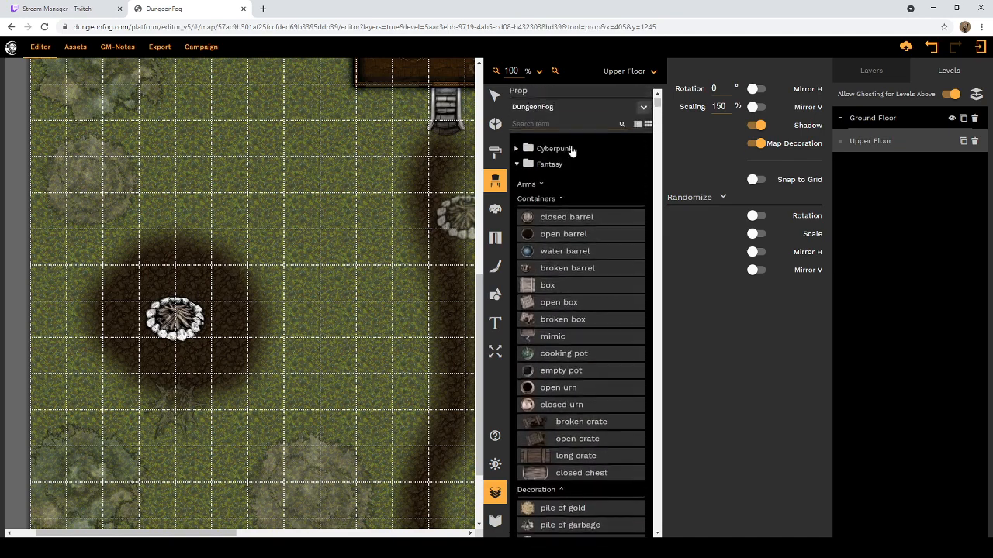
click(559, 129)
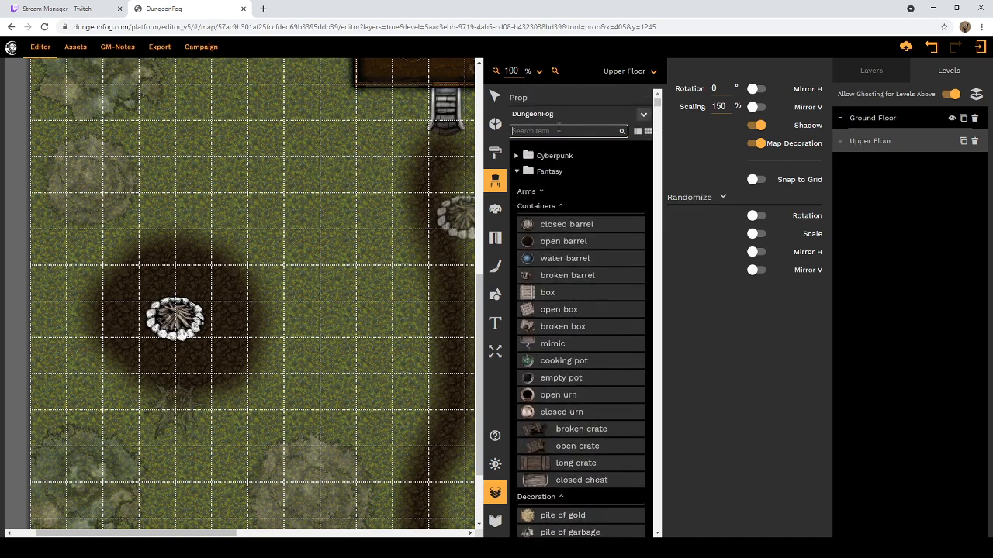
text(stump)
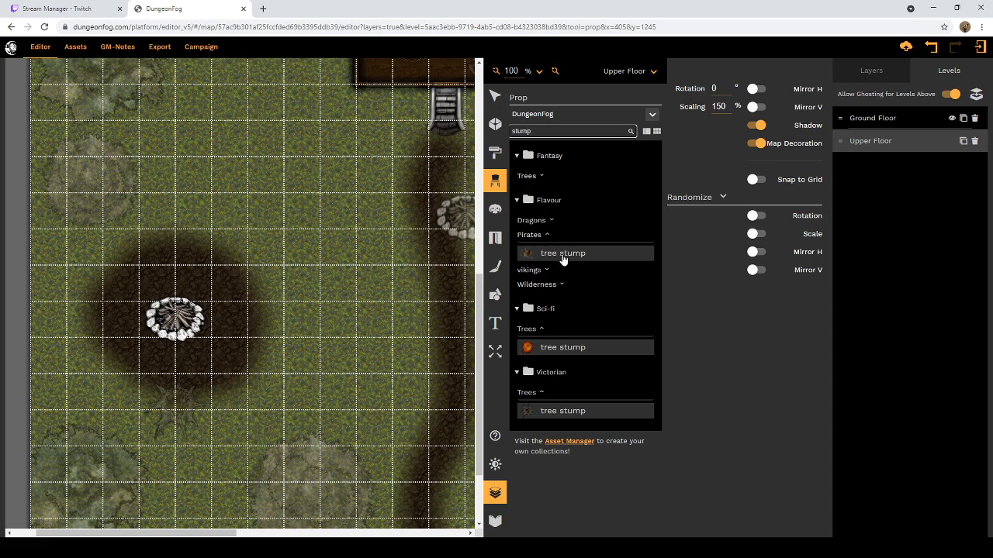
click(530, 414)
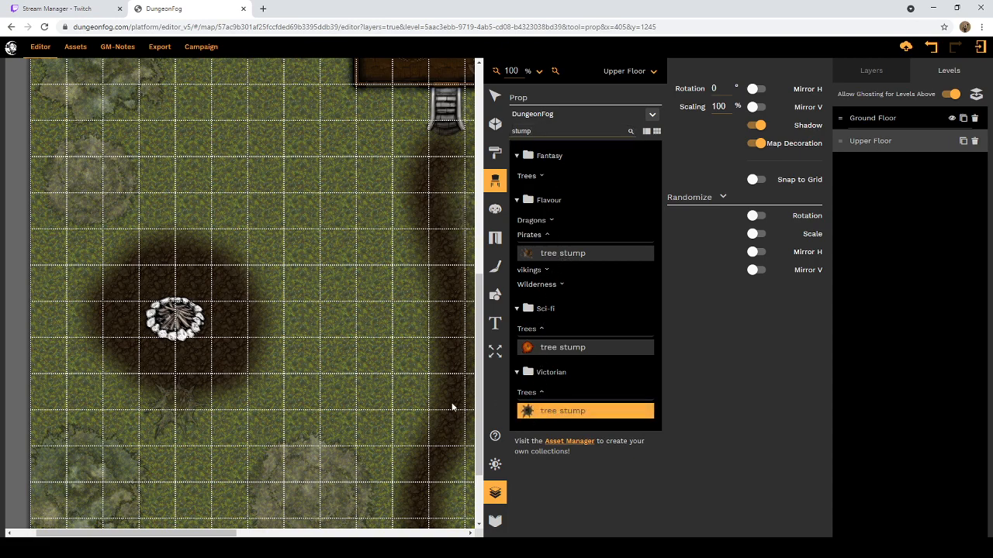
Step: Set the tree stump's scaling to 175% and place it over the ghosted stump just below the campfire clearing
double_click(718, 107)
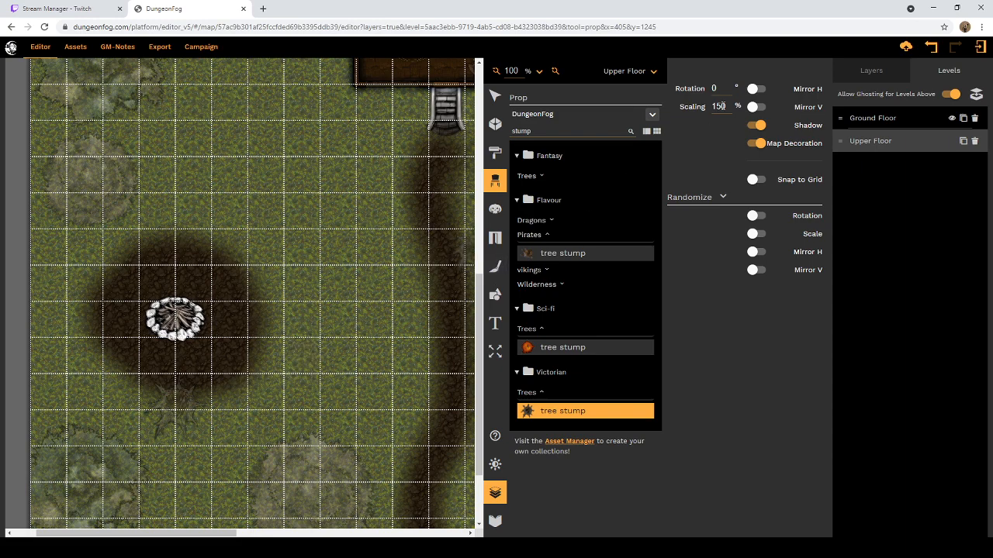
click(173, 400)
click(724, 106)
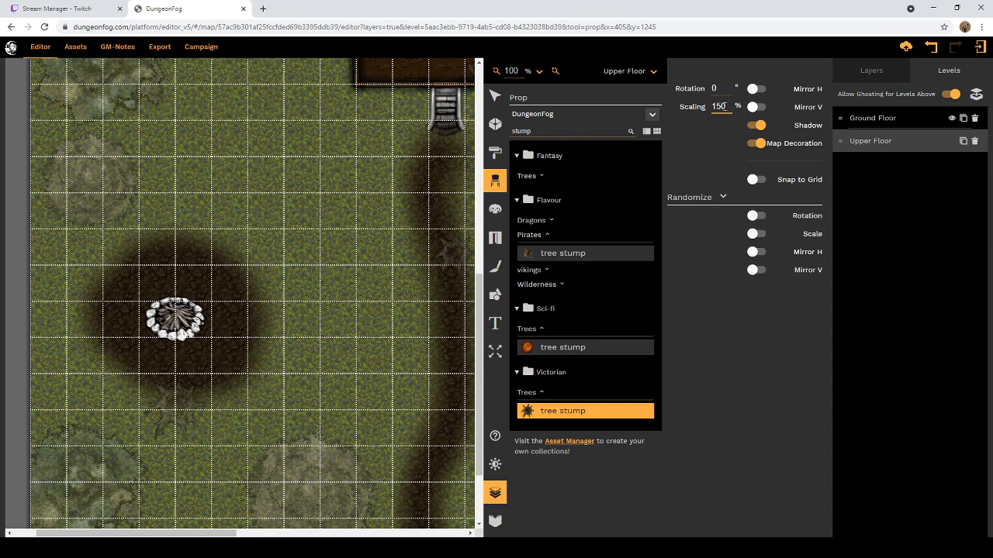
key(BackSpace)
drag(723, 107, 717, 107)
text(75)
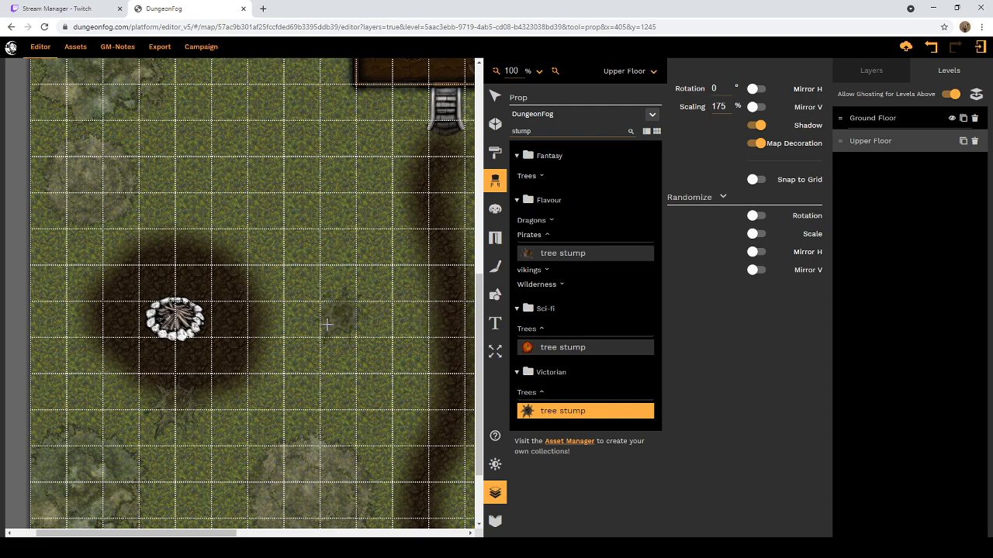
click(174, 404)
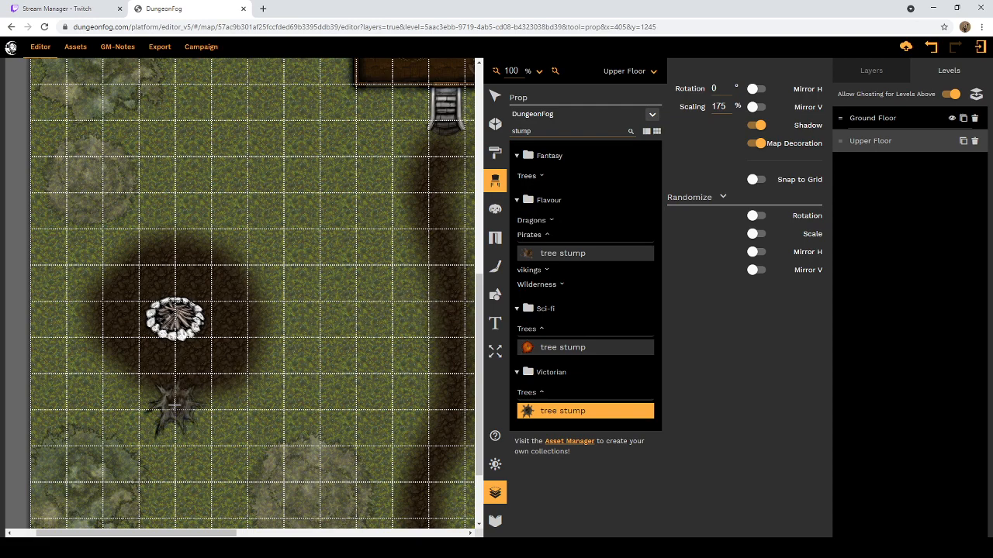
Step: Look over the rest of the Upper Floor's grounds for ghosted stumps and props still to recreate
scroll(394, 351, up, 1)
scroll(394, 351, up, 10)
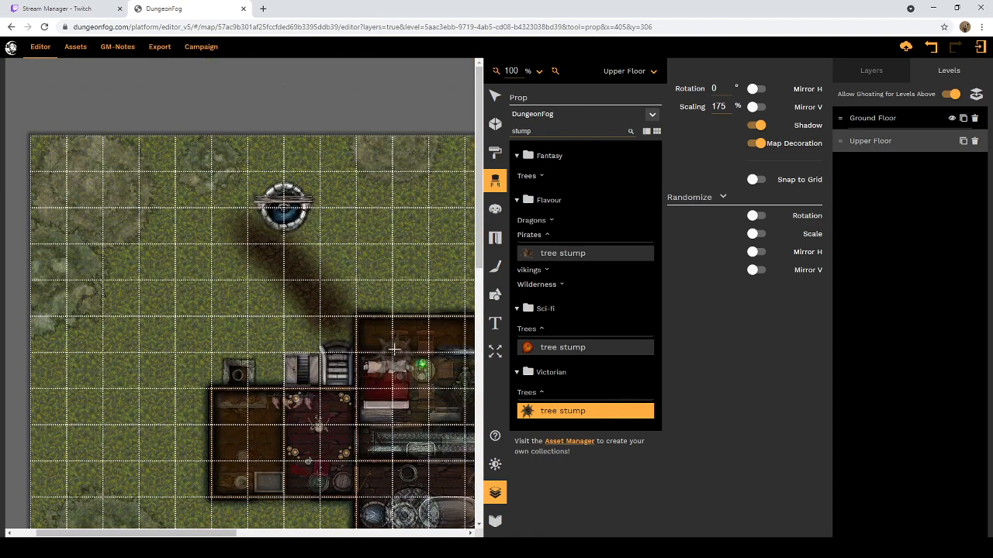
scroll(312, 448, down, 15)
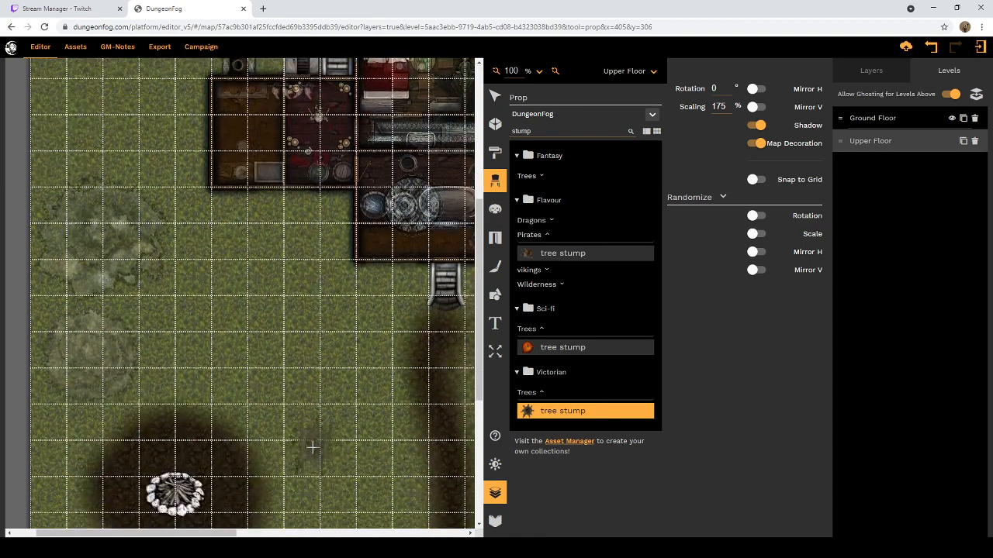
scroll(312, 447, down, 15)
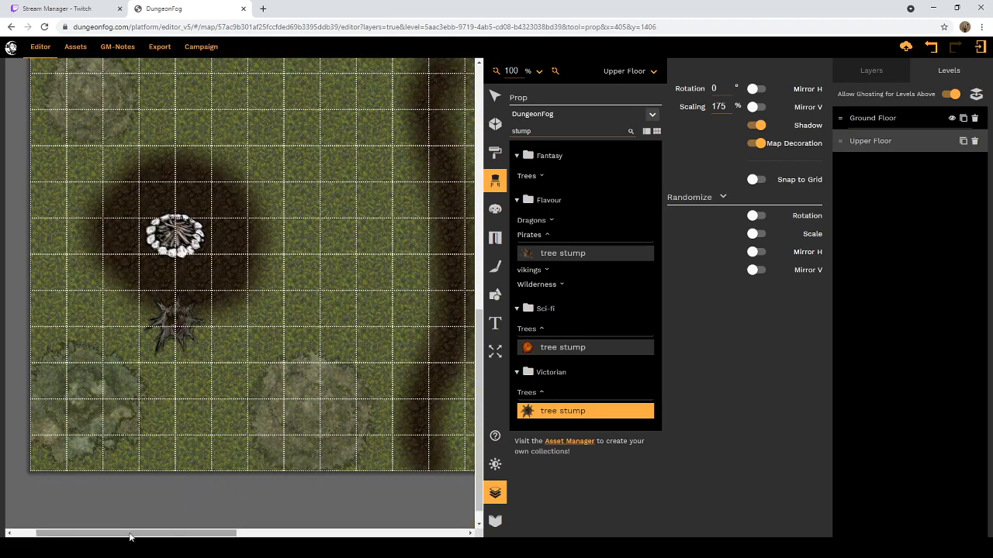
drag(129, 536, 361, 535)
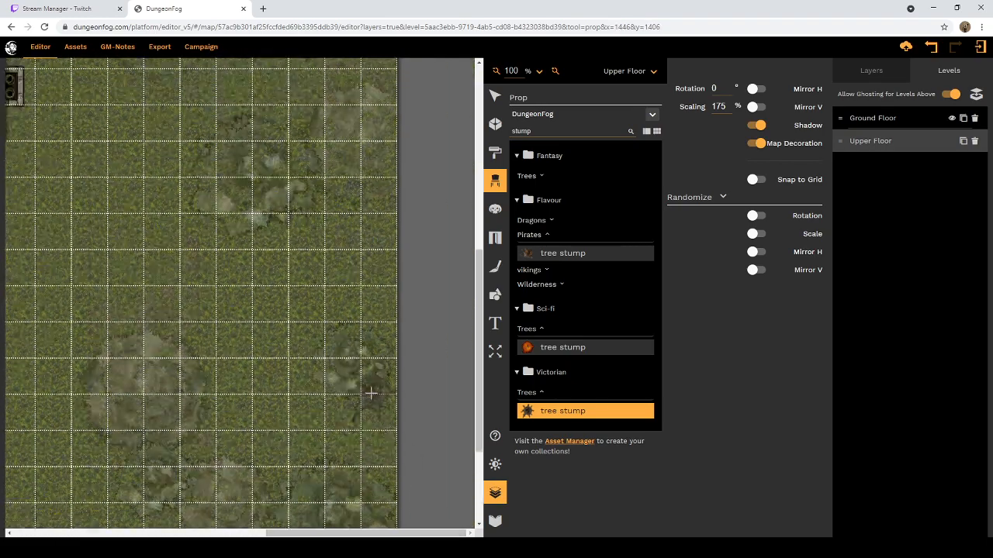
scroll(372, 395, up, 9)
scroll(375, 403, down, 10)
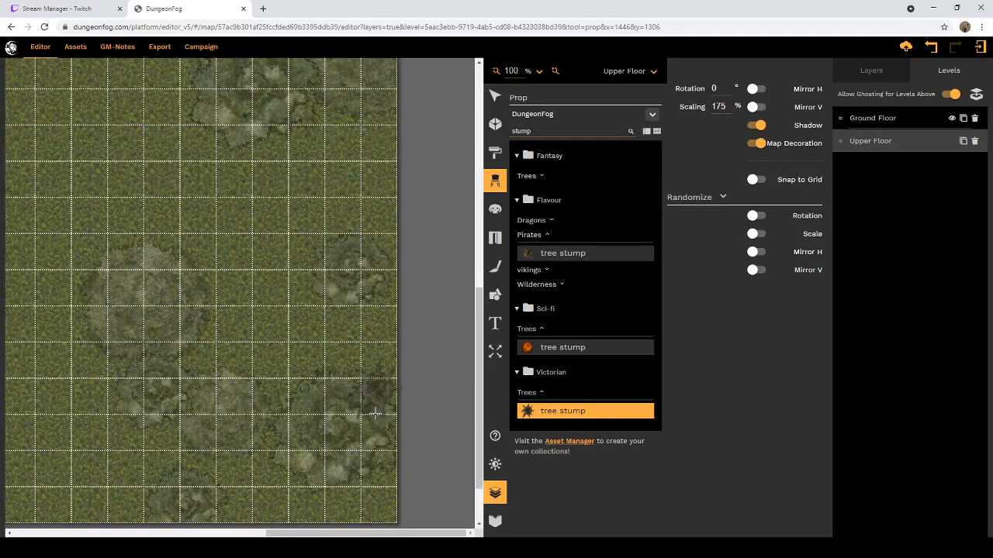
scroll(375, 413, down, 4)
drag(299, 534, 209, 533)
scroll(232, 434, up, 5)
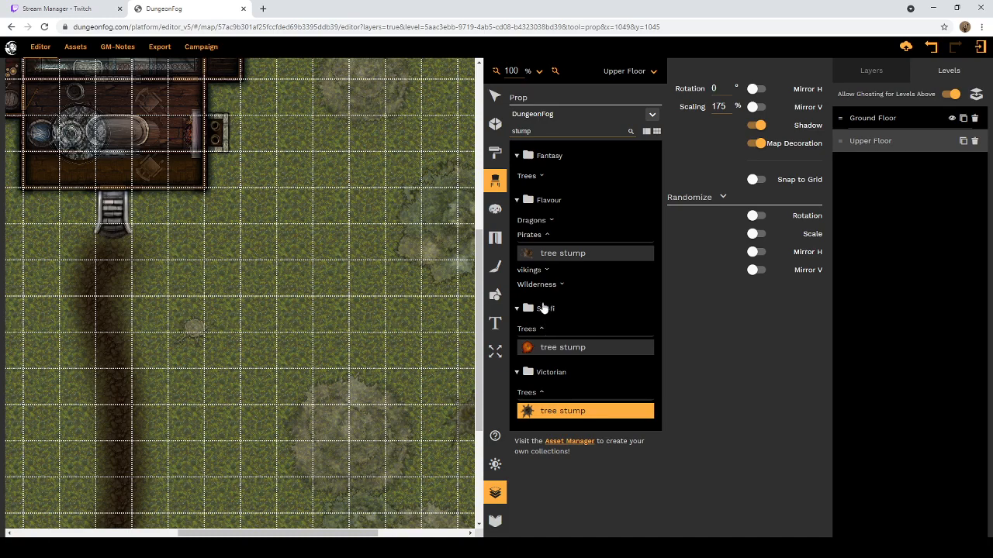
Step: Choose the Fantasy tree stump from the stump results and place it over the ghosted stump east of the southern dirt path
click(562, 286)
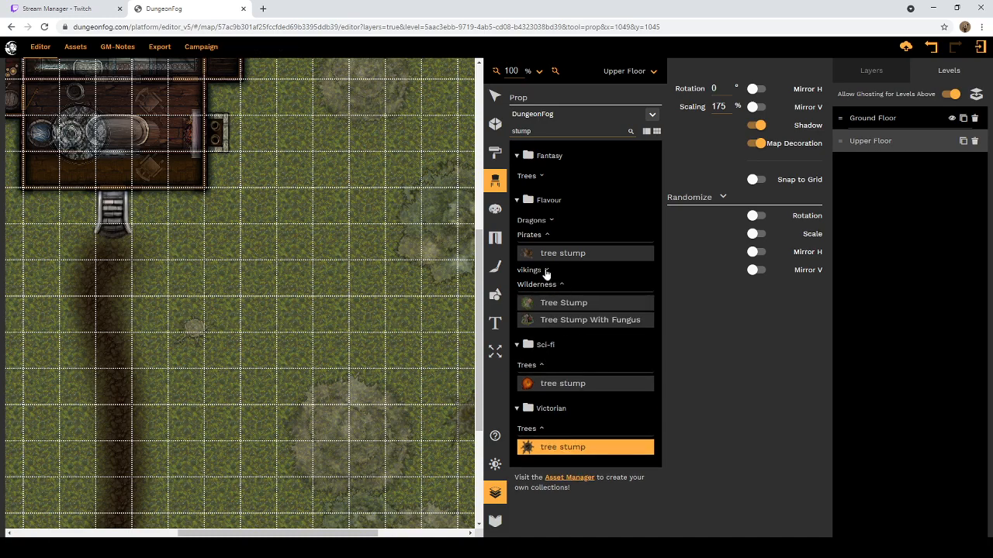
click(546, 272)
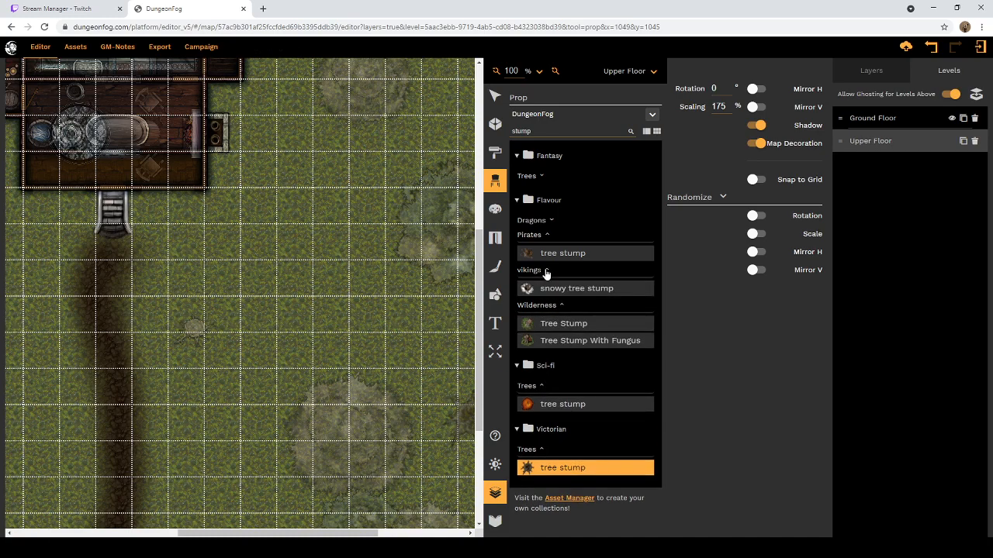
click(551, 222)
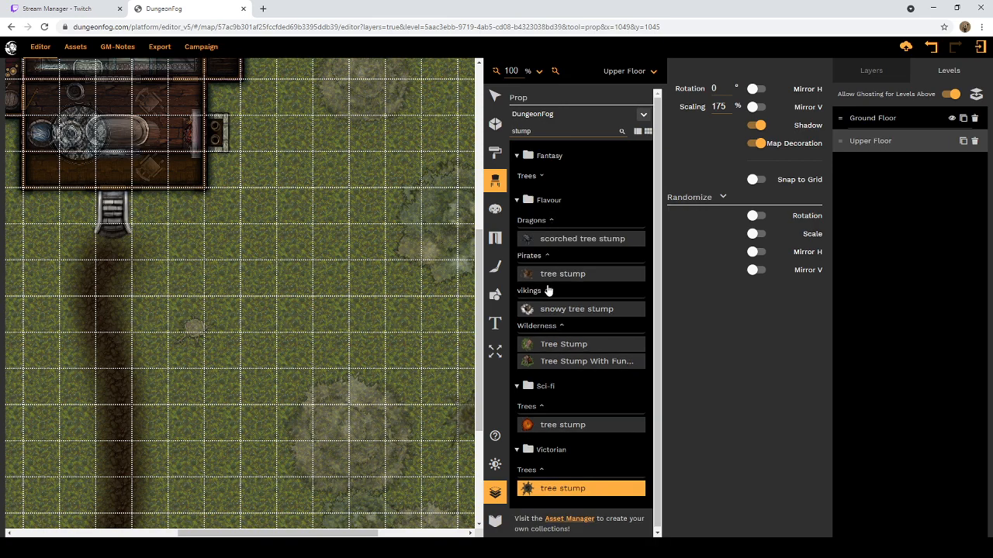
click(539, 176)
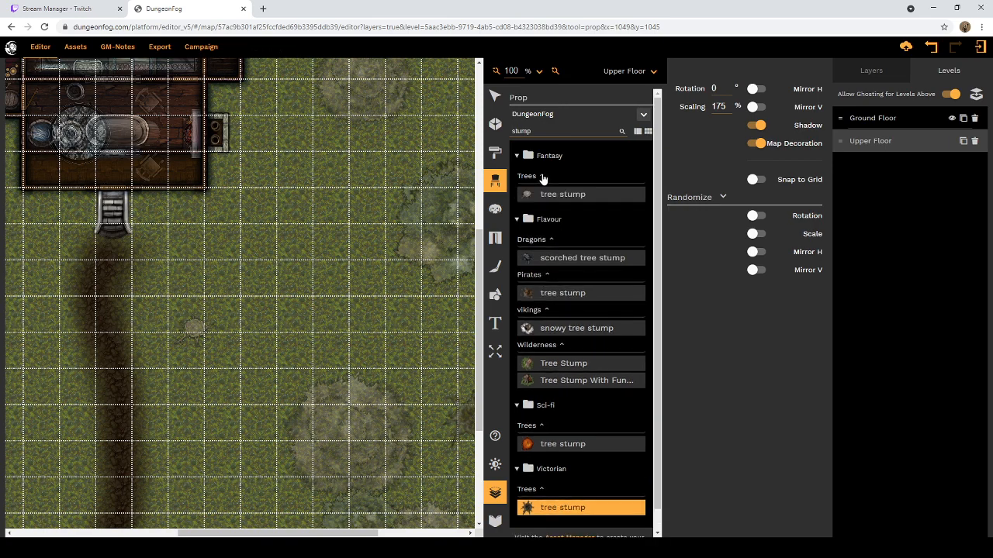
click(528, 195)
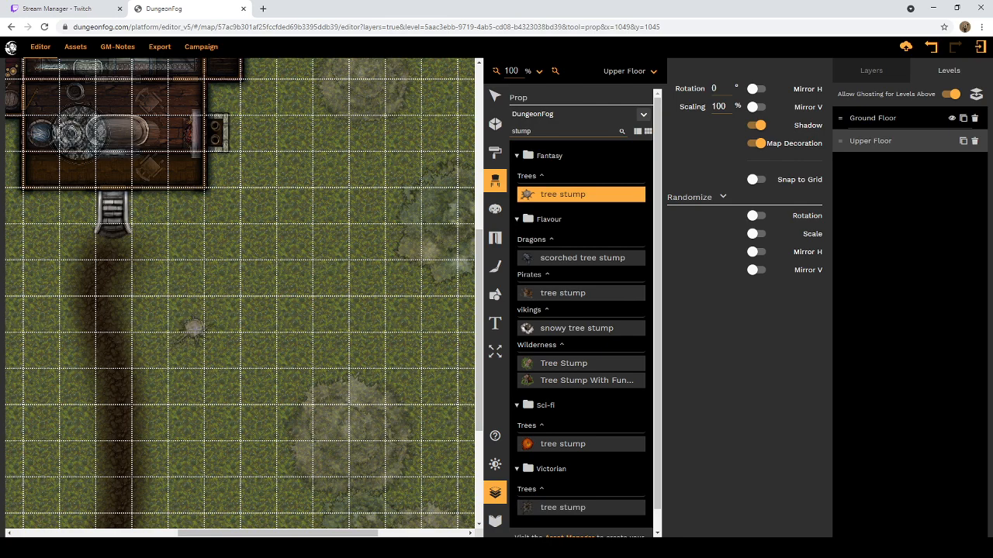
click(194, 330)
Step: Search the prop library for "tree" and browse the results down to the Fantasy trees
scroll(442, 272, up, 5)
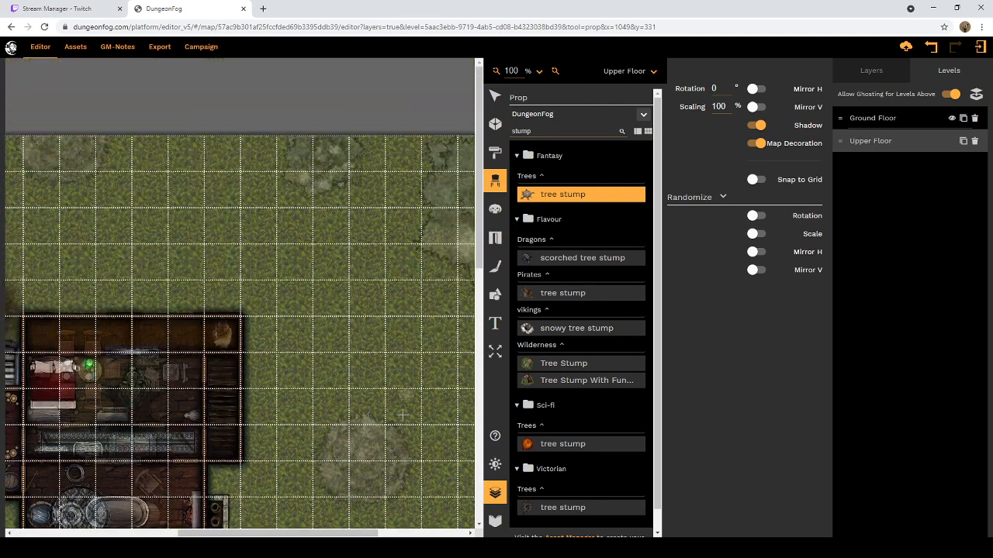
drag(283, 536, 97, 537)
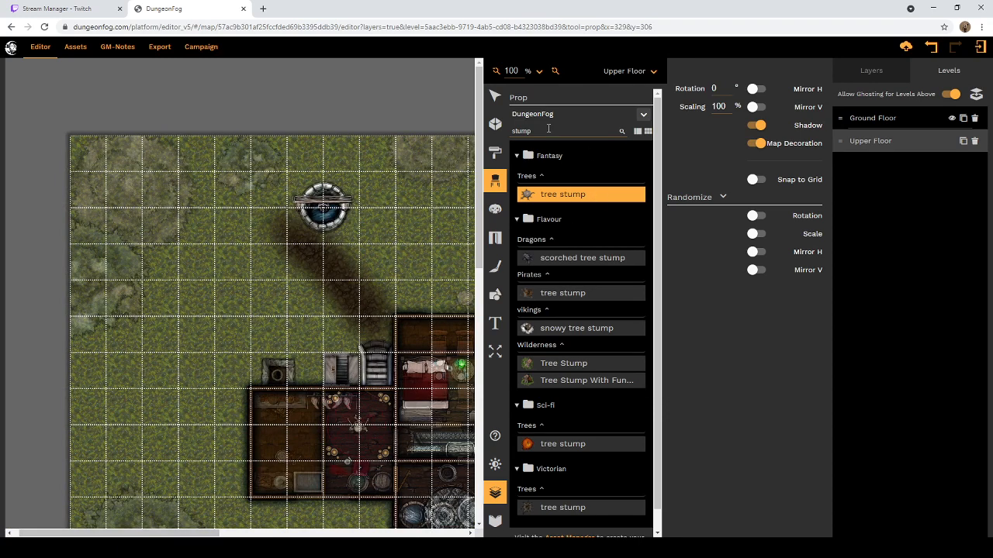
double_click(551, 131)
text(tree)
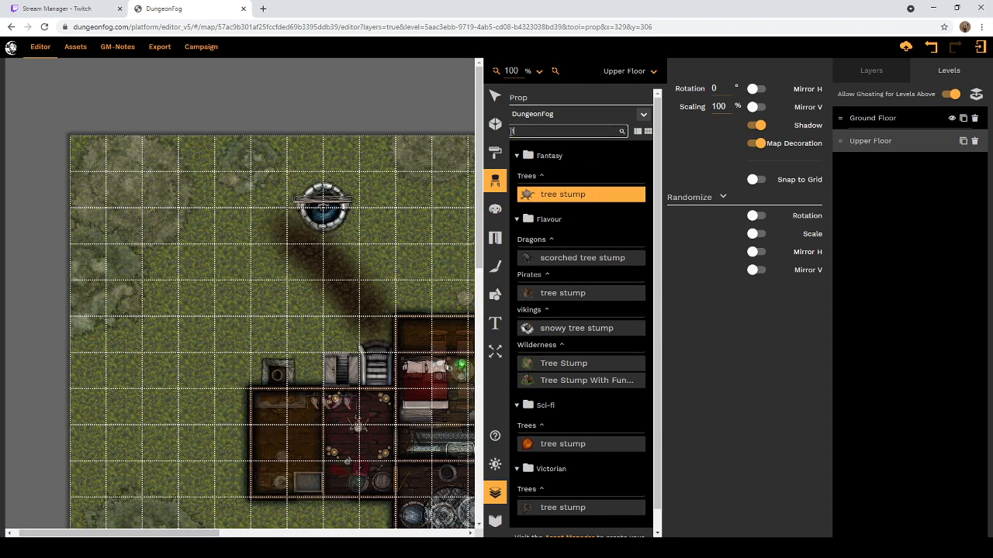
scroll(565, 156, down, 1)
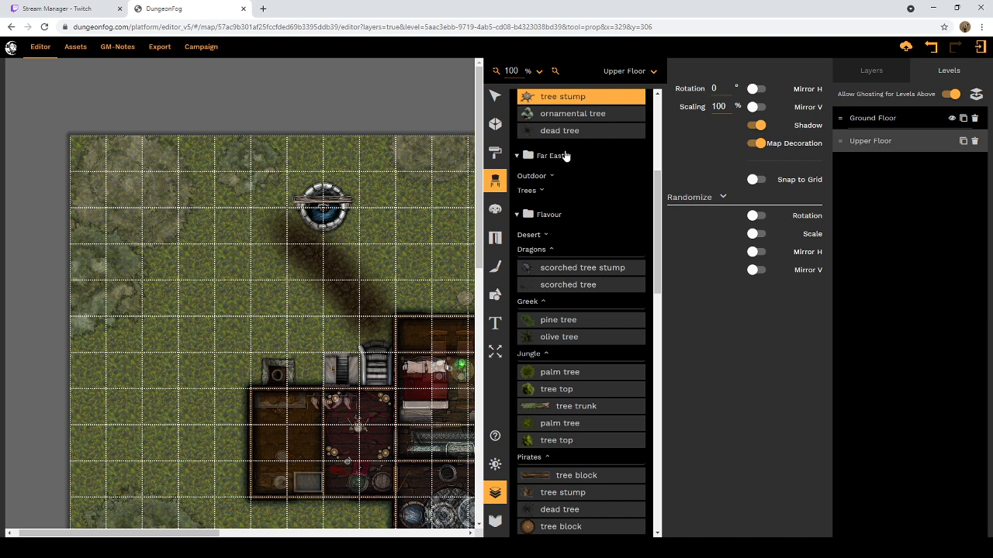
scroll(570, 250, up, 3)
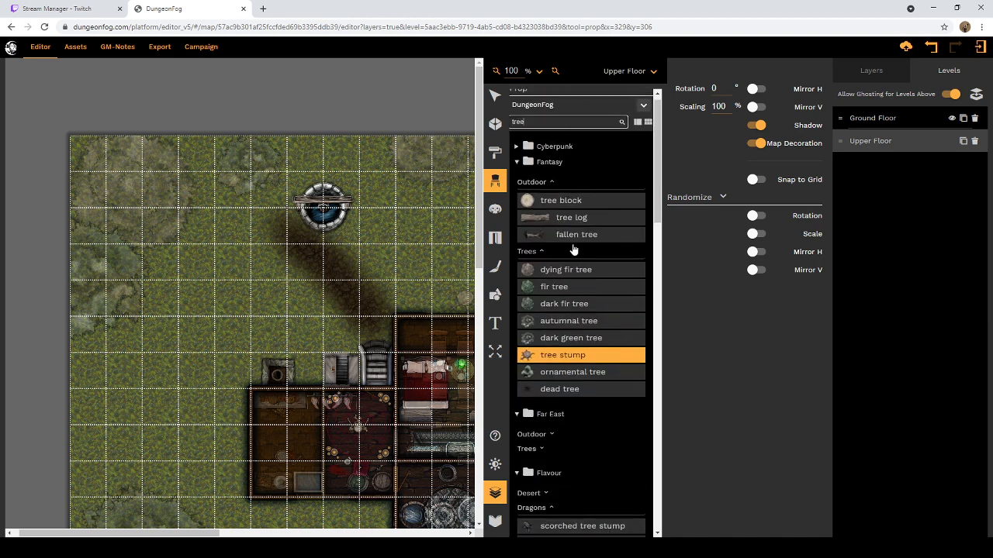
Step: Choose the dying fir tree and compare its preview with the ghosted trees across the Upper Floor's grounds
click(534, 271)
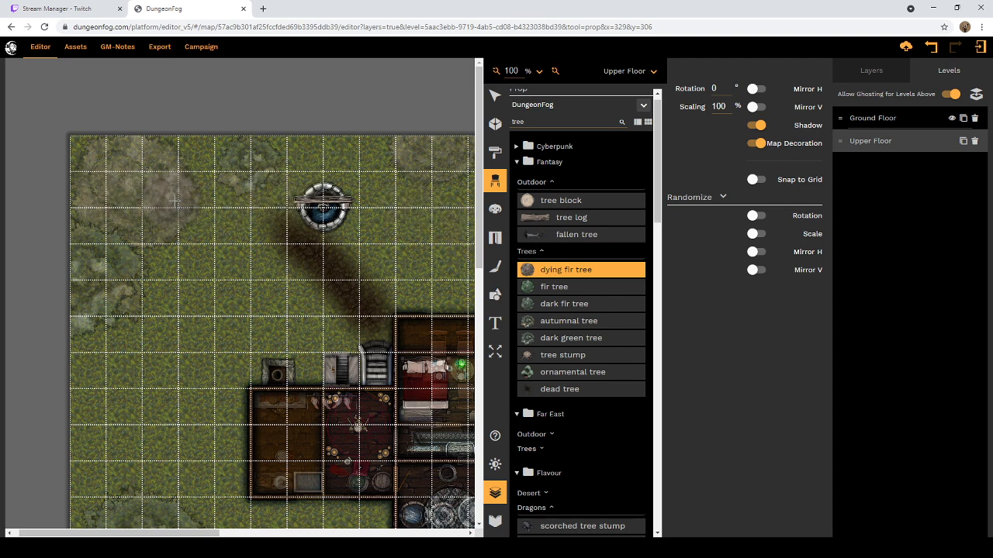
scroll(262, 227, down, 5)
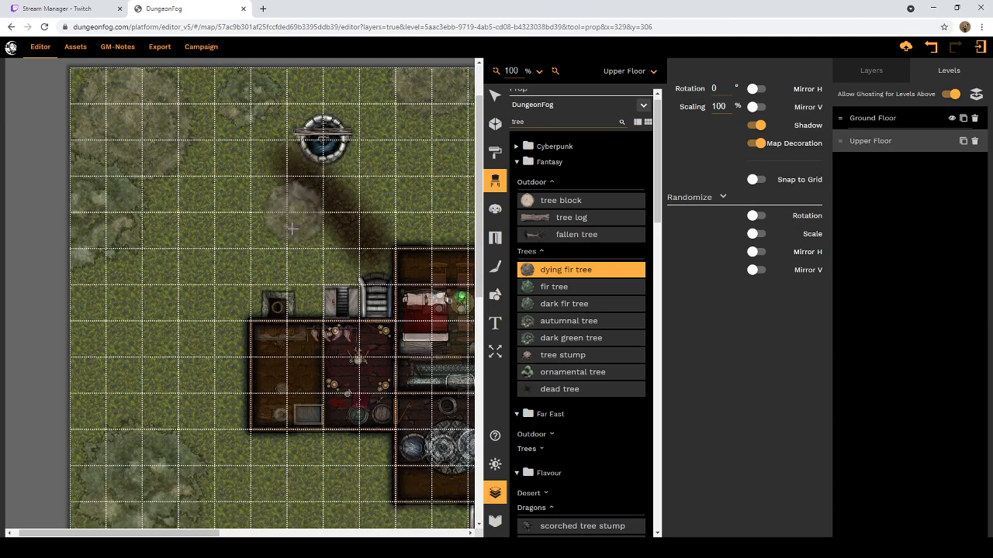
scroll(263, 227, down, 3)
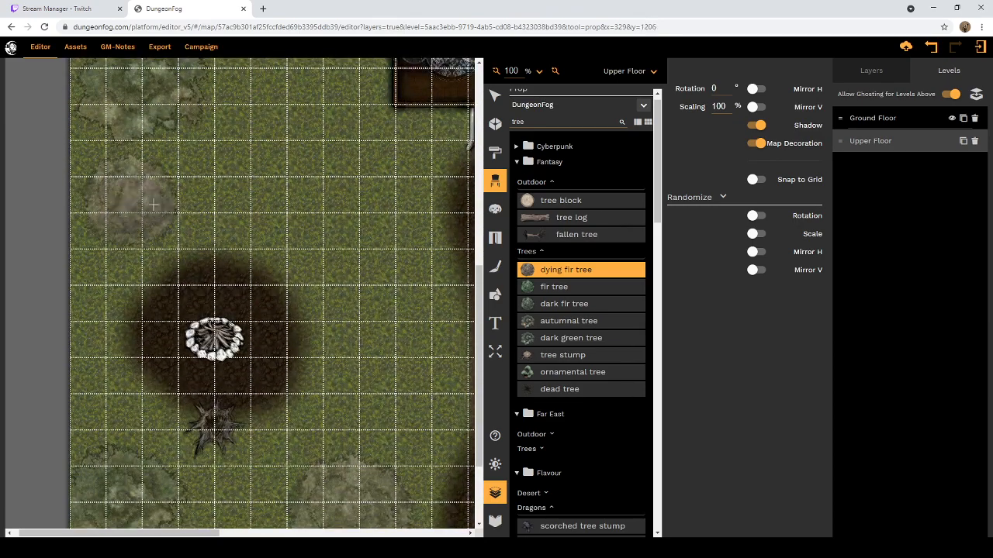
scroll(249, 165, up, 6)
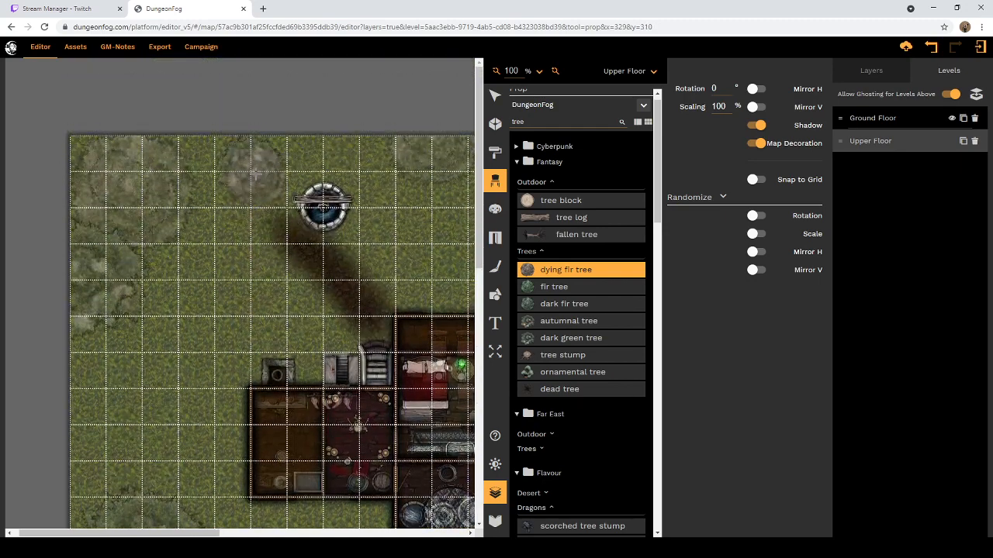
scroll(370, 172, down, 1)
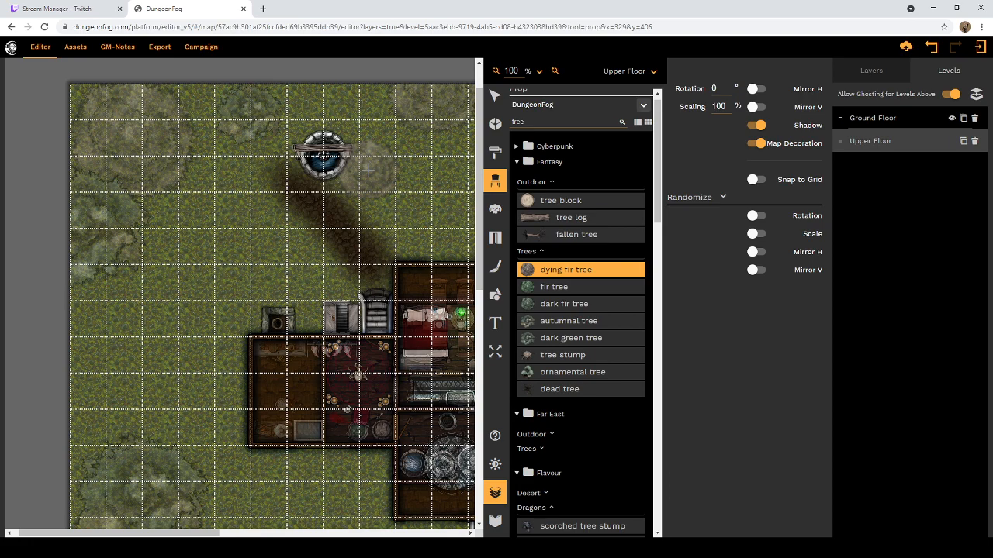
scroll(368, 172, down, 10)
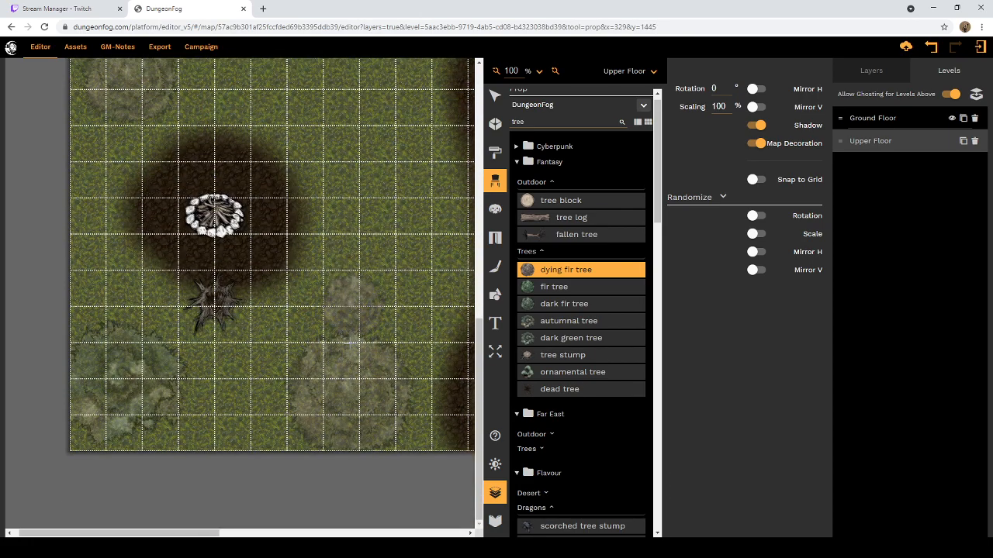
drag(208, 534, 432, 540)
scroll(309, 352, up, 5)
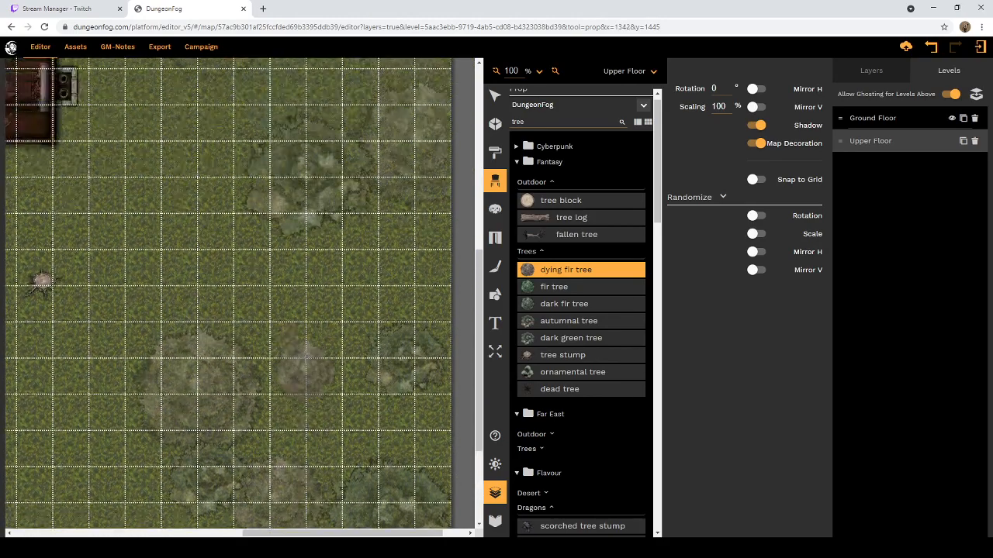
scroll(309, 351, up, 6)
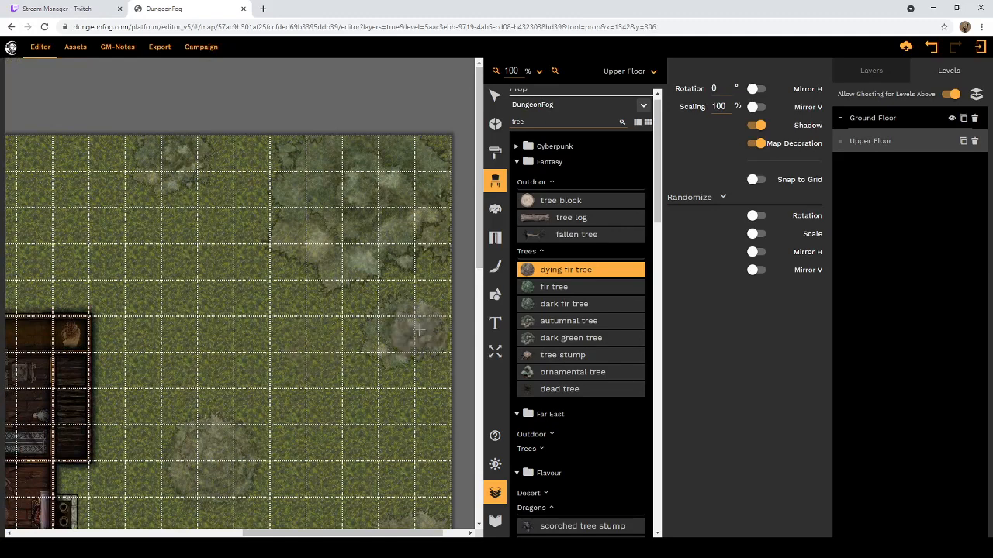
Step: Choose the Fantasy autumnal tree and place it at 100% over the two smaller ghosted trees on the northeastern grounds
click(549, 324)
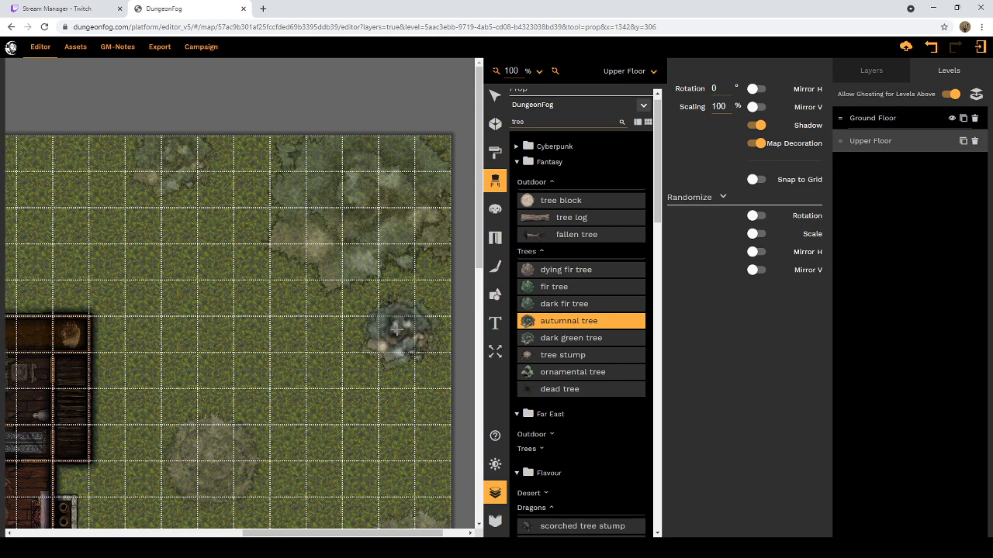
click(396, 330)
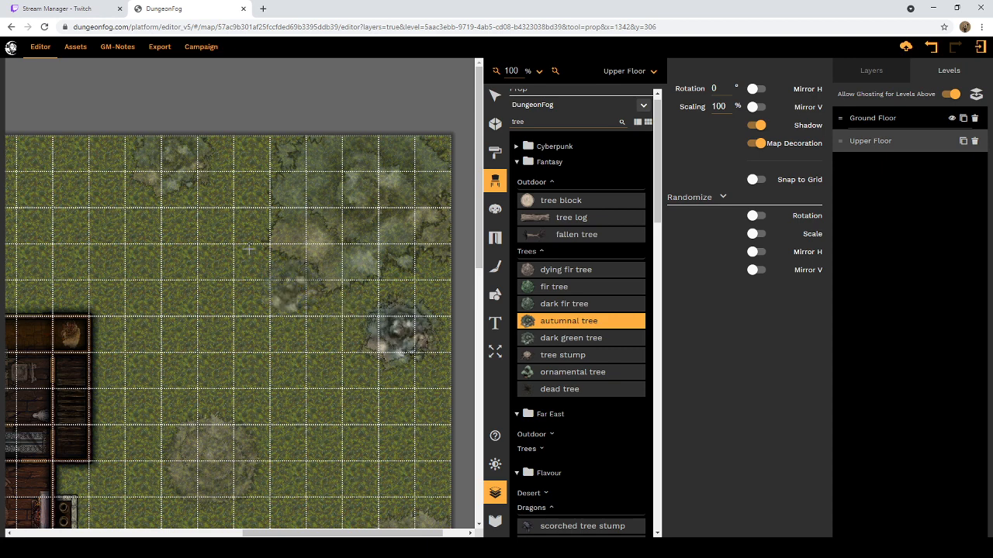
click(167, 158)
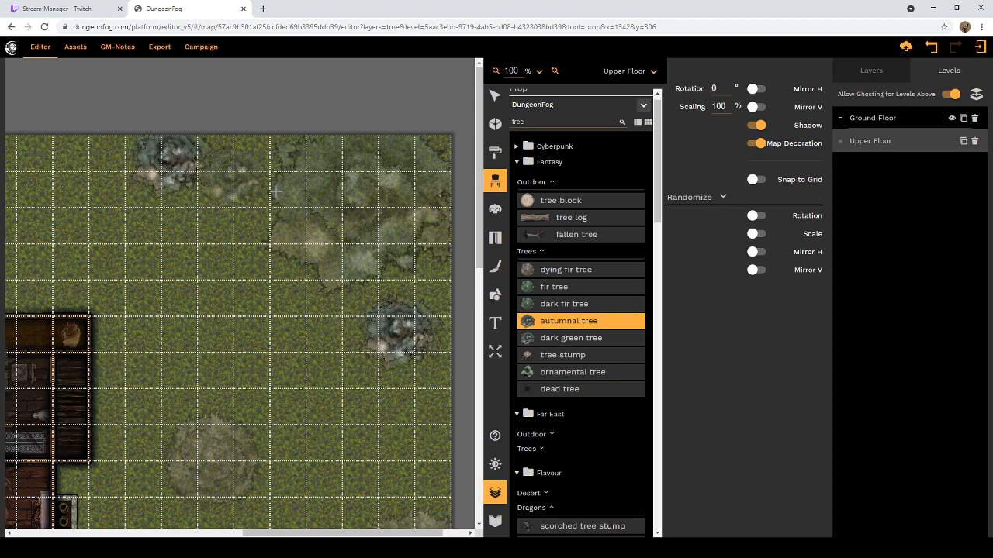
Step: Place three autumnal trees at 100% over the smaller ghosted trees on the southeastern grounds
scroll(359, 307, down, 6)
scroll(359, 306, down, 1)
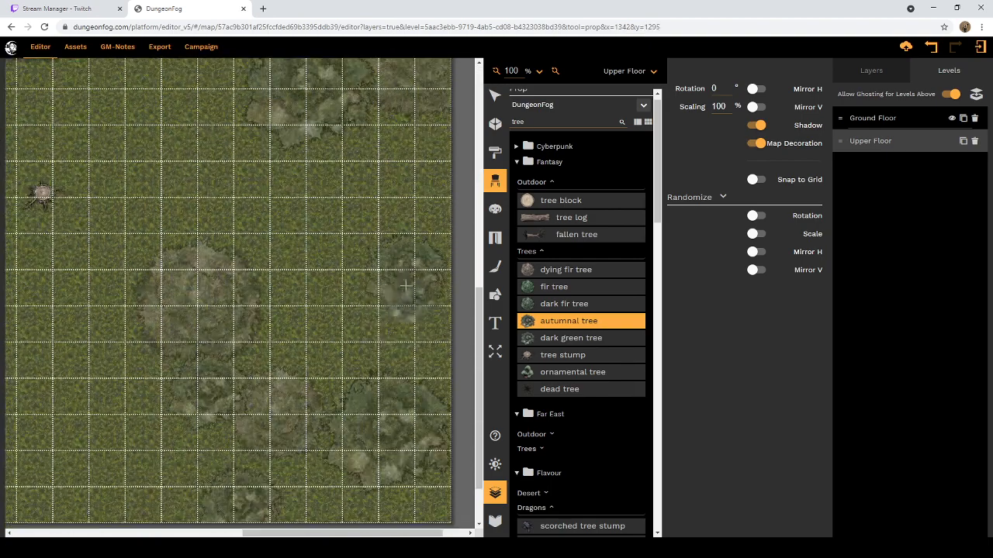
click(407, 272)
scroll(373, 326, down, 1)
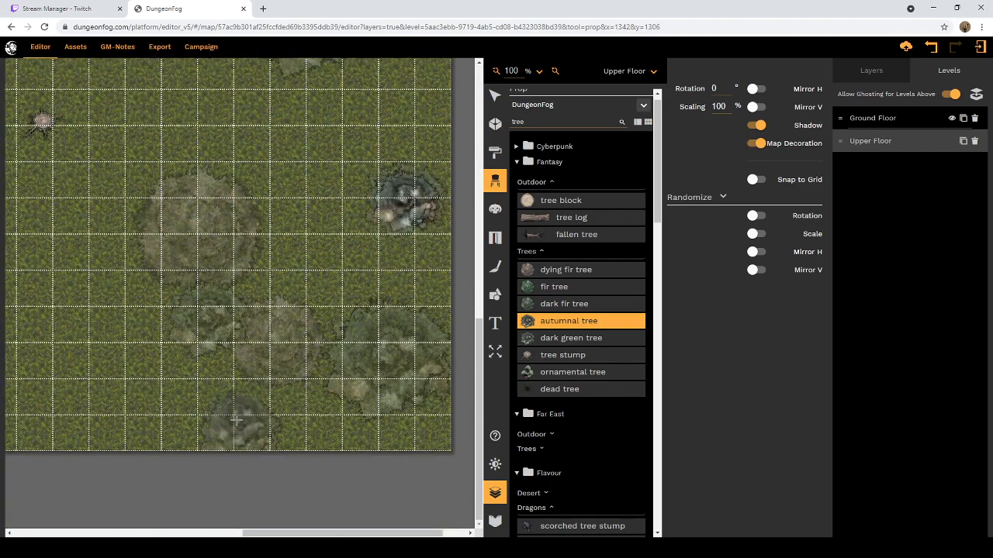
click(237, 421)
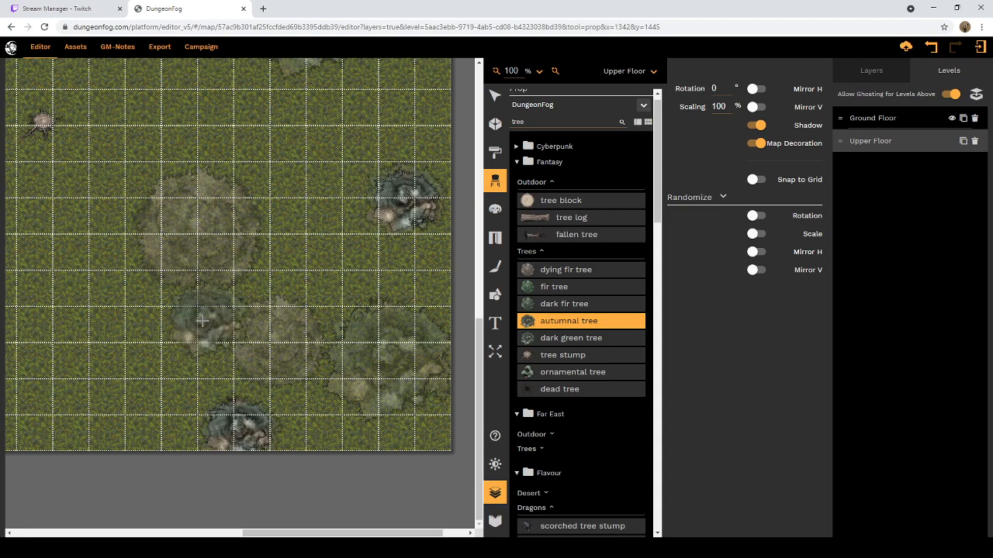
click(204, 315)
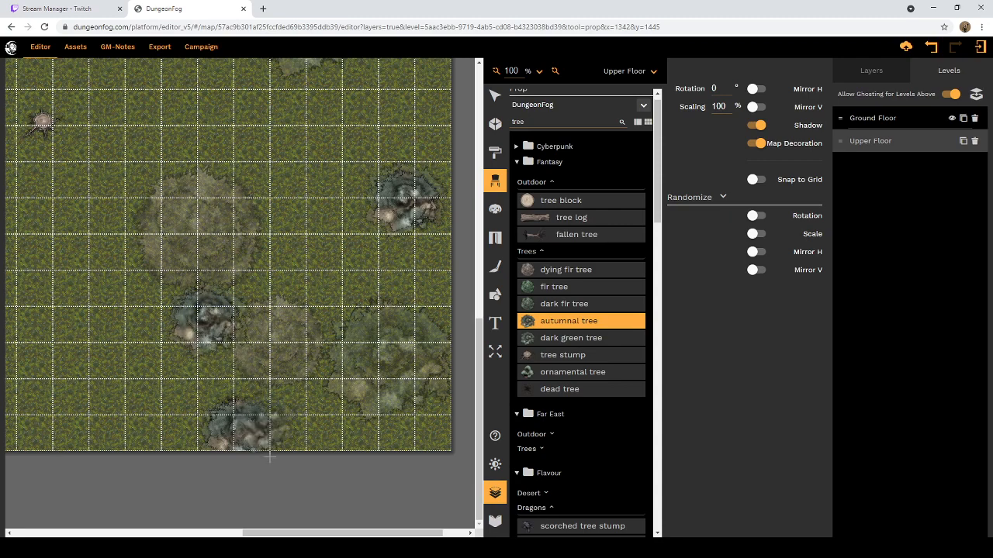
Step: Place an autumnal tree at 100% over the small ghosted tree just northwest of the well
drag(264, 528, 32, 528)
scroll(163, 370, up, 10)
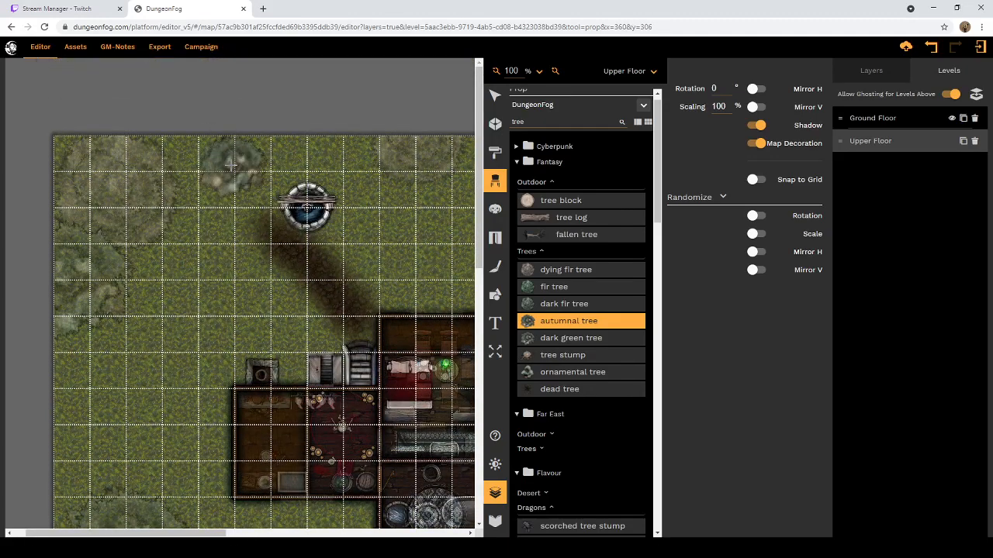
click(233, 165)
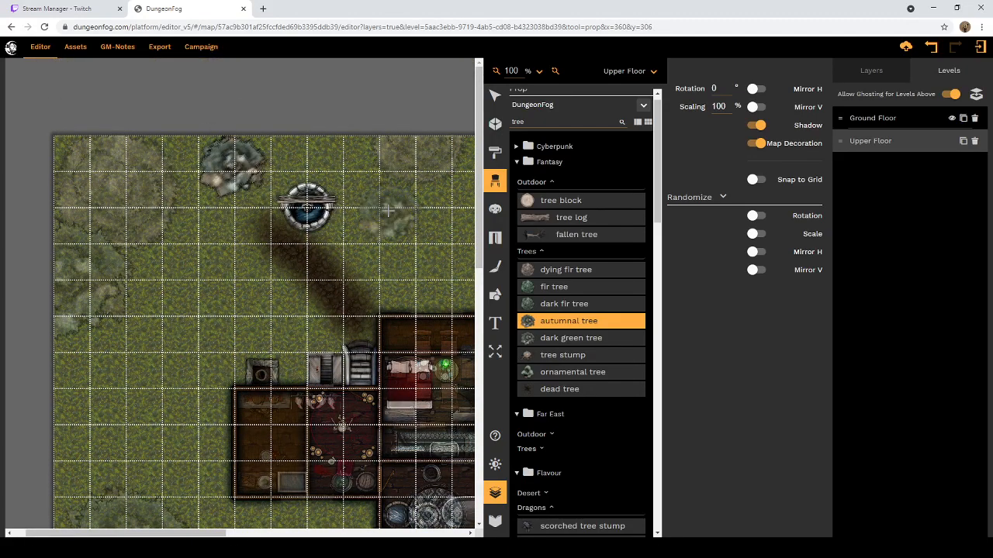
Step: Set the autumnal tree's scaling to 150% and place it over the ghosted tree on the map's western edge, southwest of the well
scroll(388, 210, down, 3)
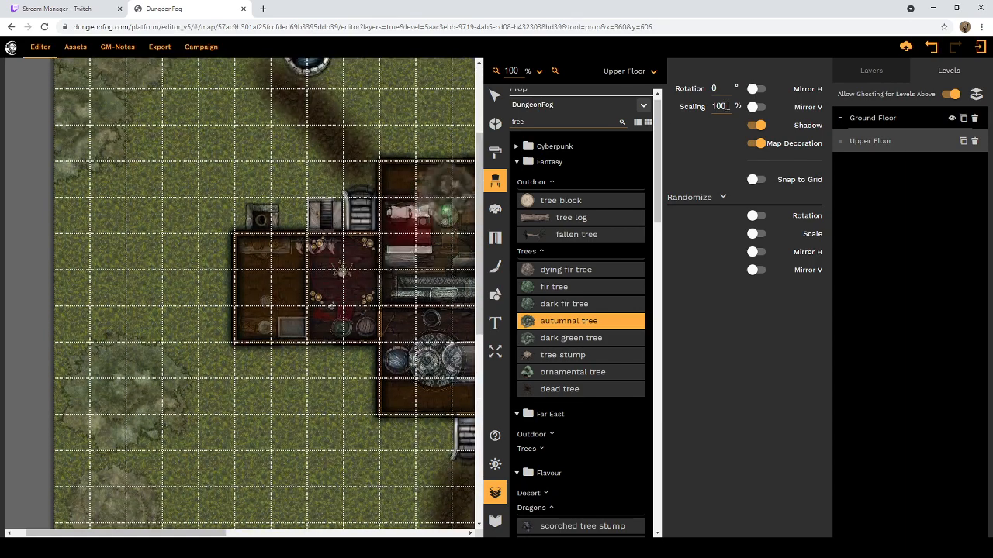
drag(729, 107, 698, 113)
text(150)
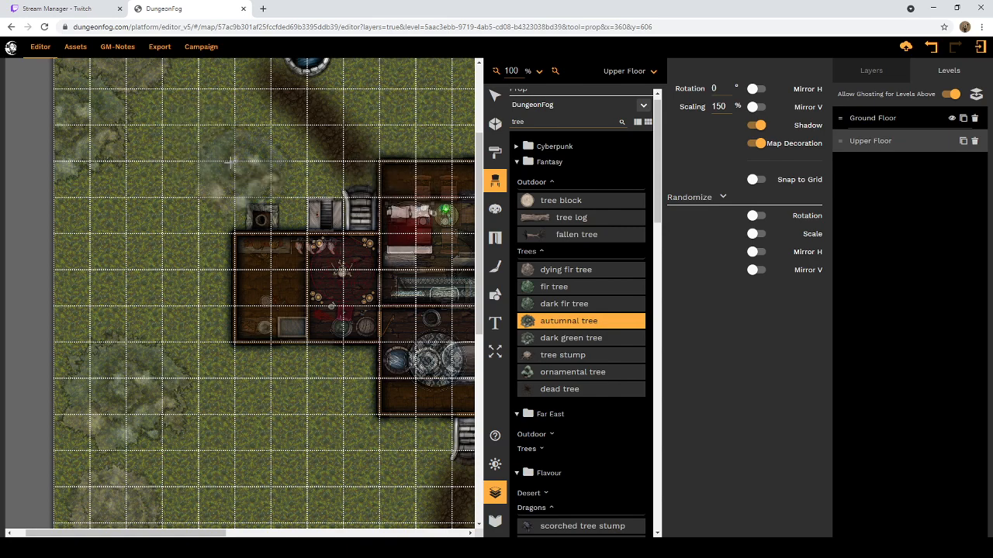
scroll(122, 409, down, 6)
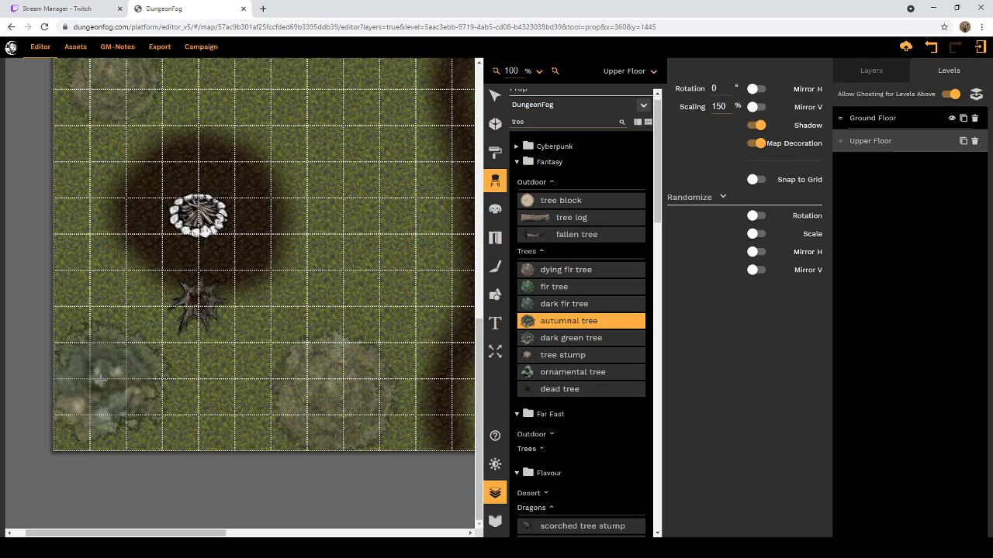
scroll(134, 221, up, 5)
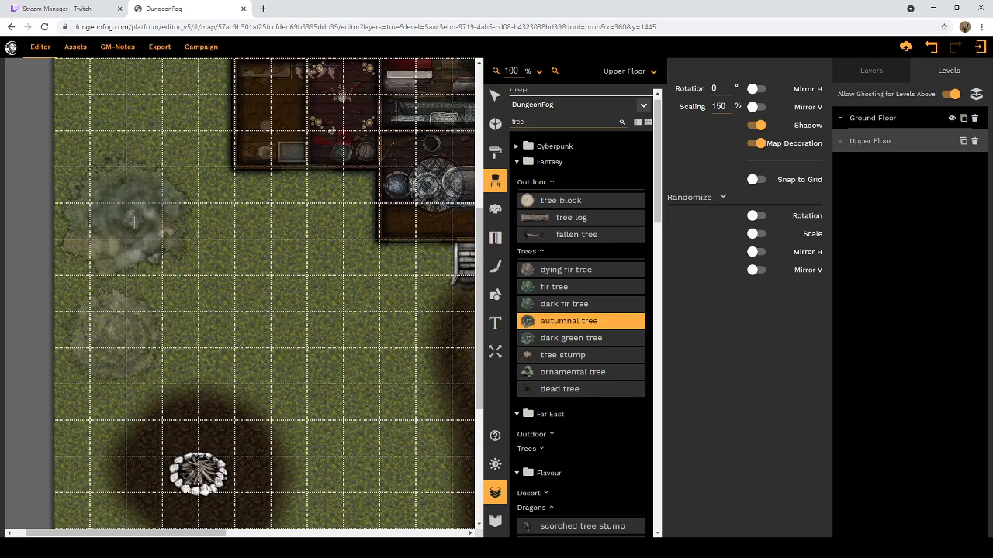
scroll(133, 221, up, 1)
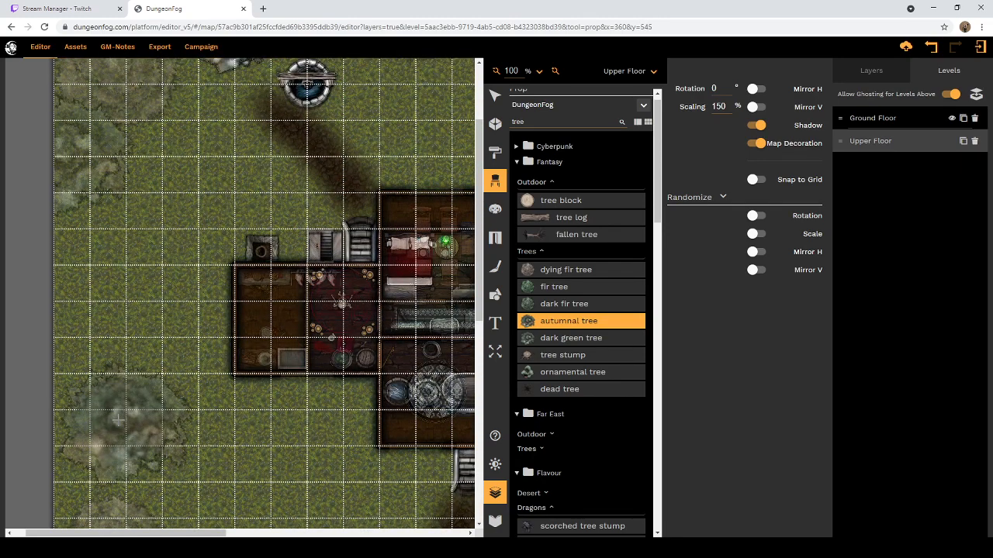
click(120, 419)
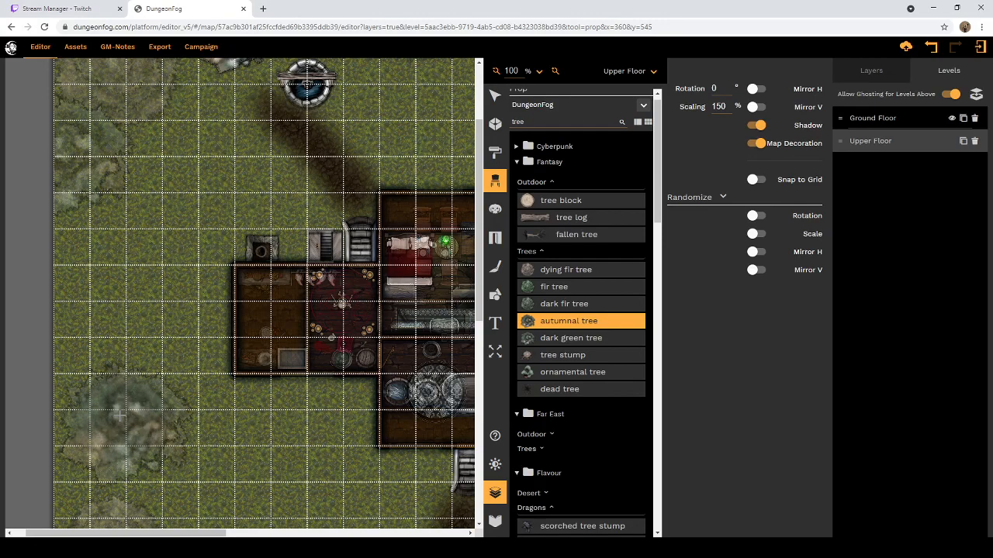
click(74, 156)
Step: Set the autumnal tree's scaling to 175% and place it over the large ghosted trees in the southeastern corner and on the eastern grounds
scroll(268, 249, up, 3)
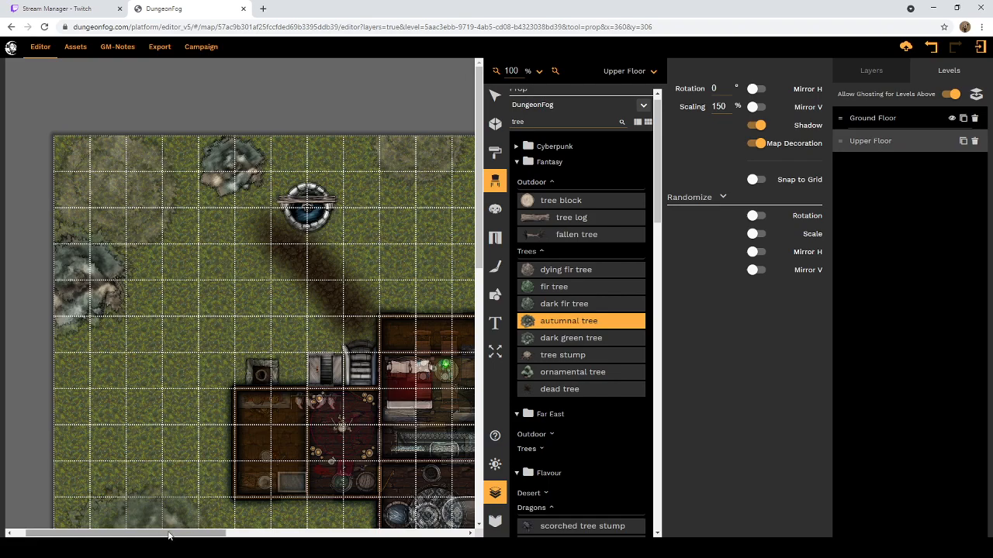
drag(169, 536, 409, 535)
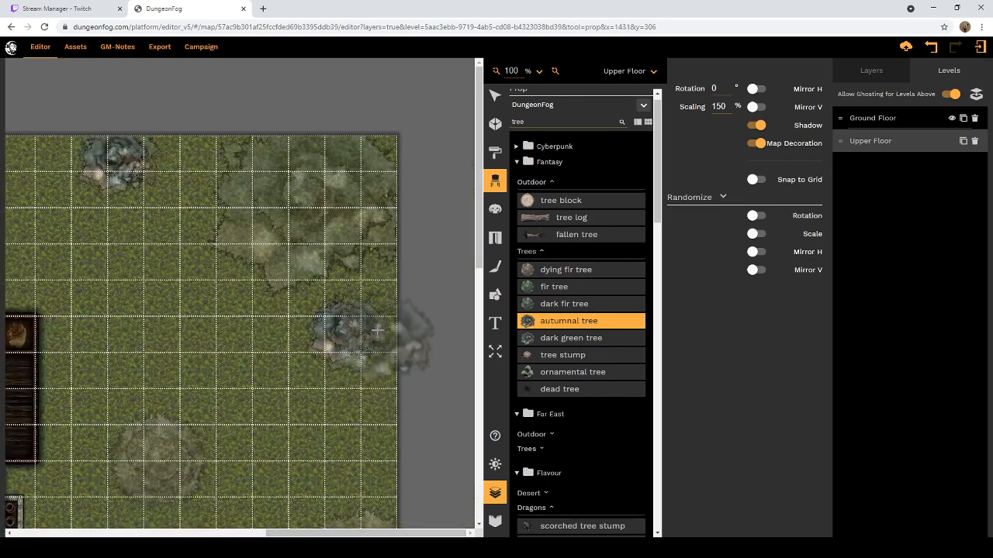
scroll(377, 326, down, 9)
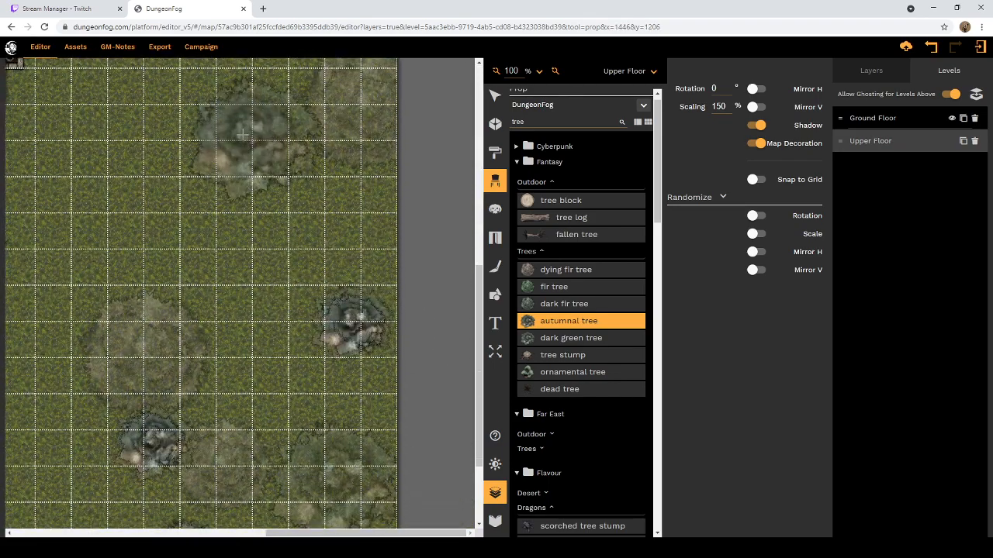
scroll(264, 178, down, 3)
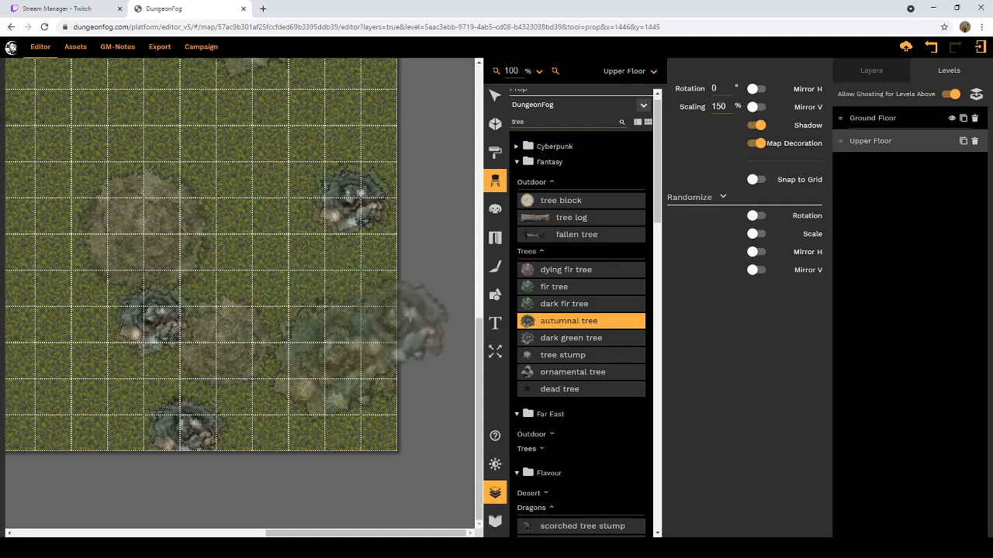
drag(725, 106, 715, 107)
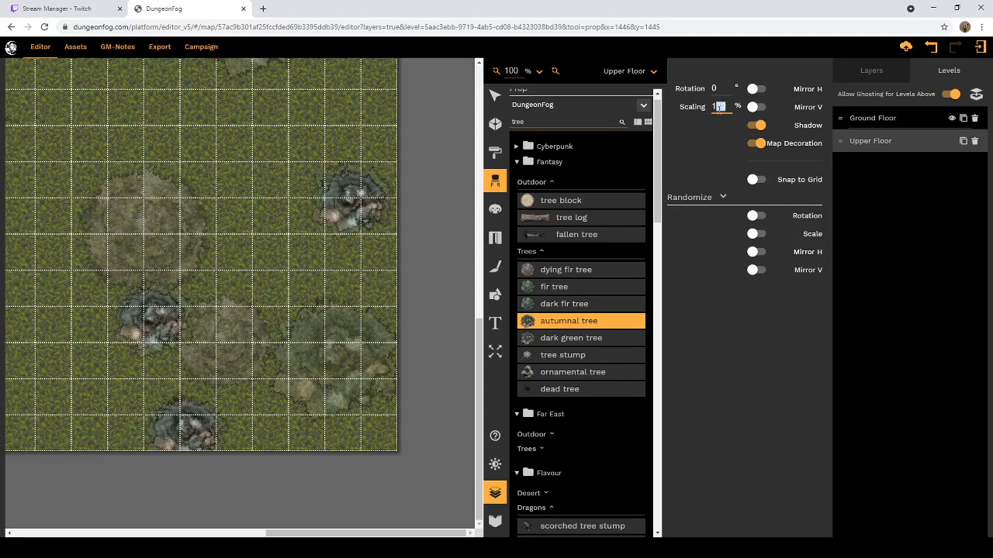
text(75)
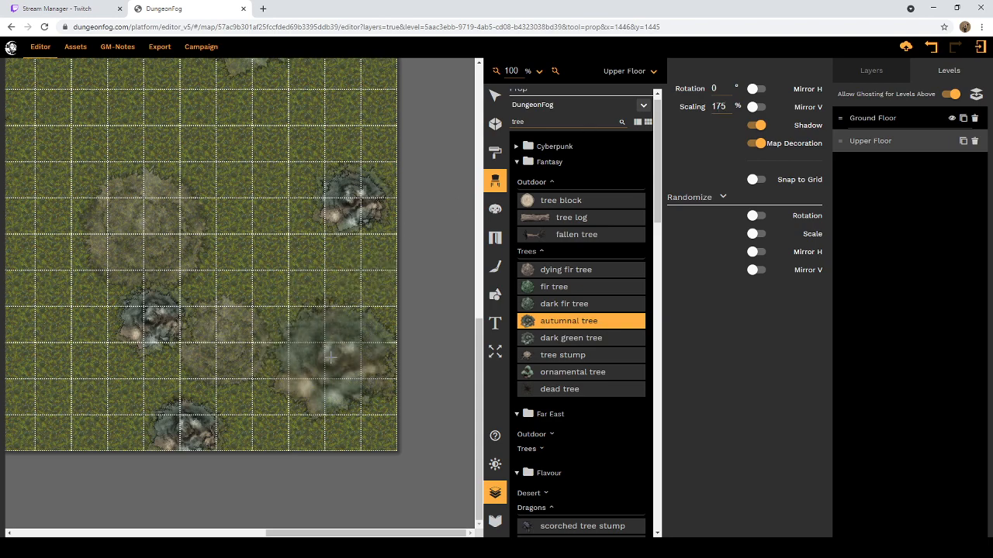
scroll(331, 353, up, 10)
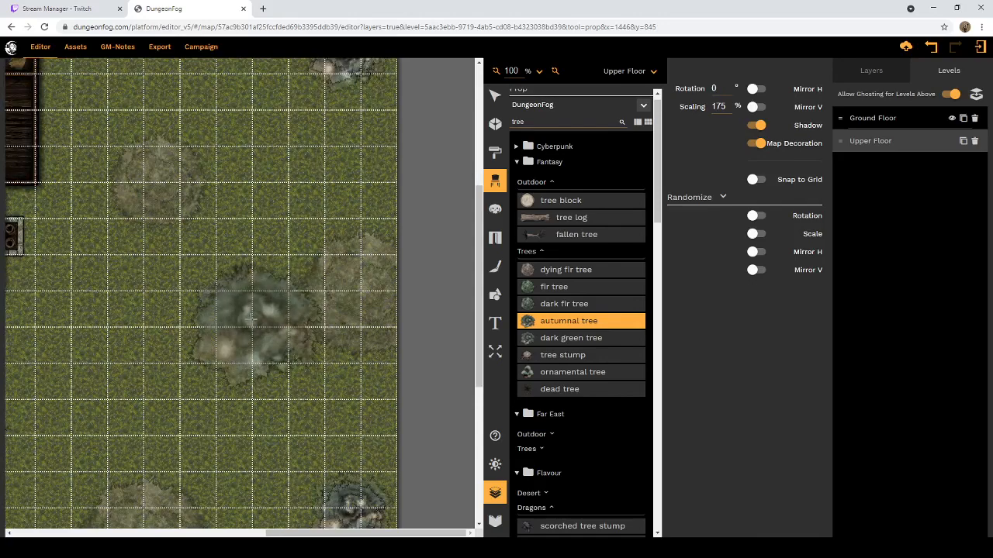
click(257, 324)
Step: Place autumnal trees at 175% over the large ghosted autumnal trees on the southwestern grounds
scroll(267, 270, up, 2)
scroll(267, 269, up, 5)
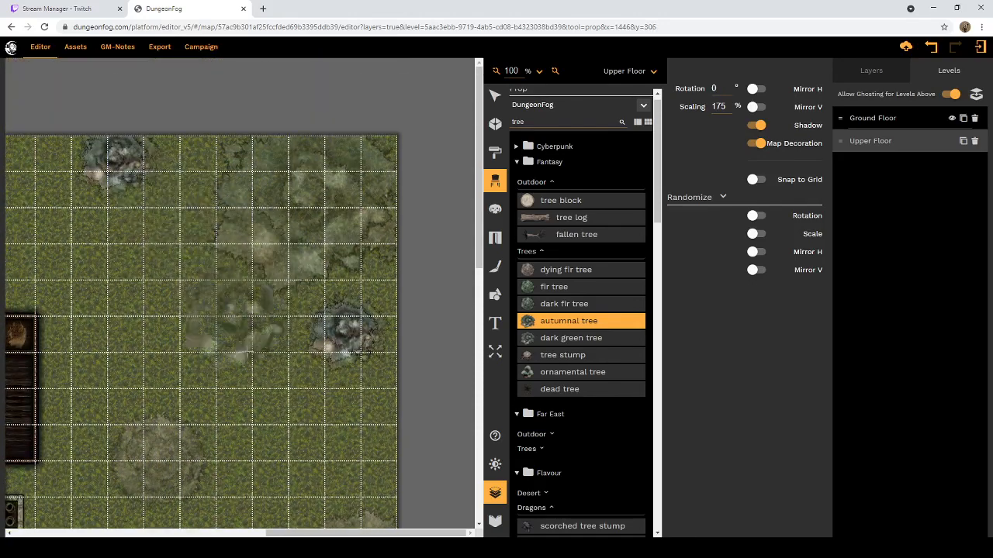
drag(282, 539, 100, 534)
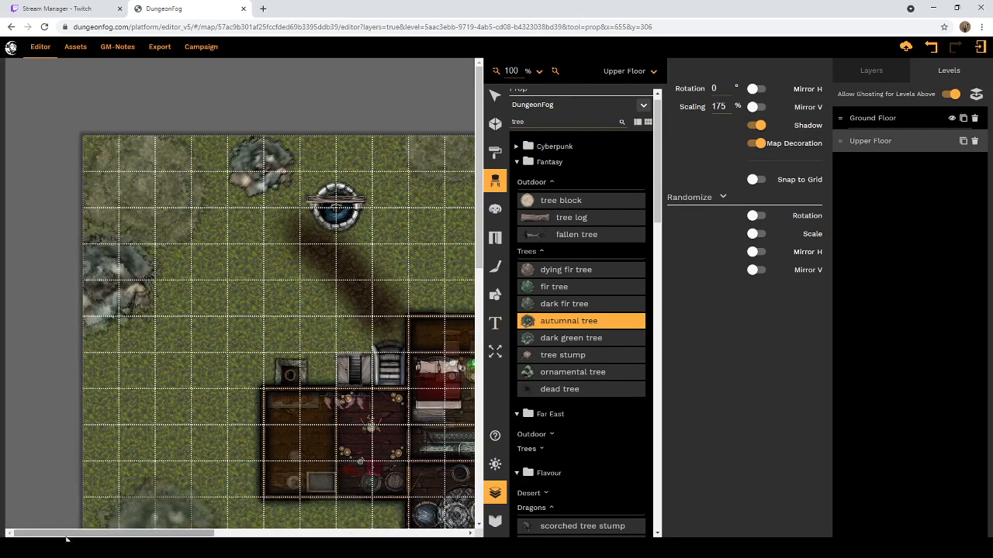
scroll(114, 344, down, 5)
scroll(114, 344, down, 5)
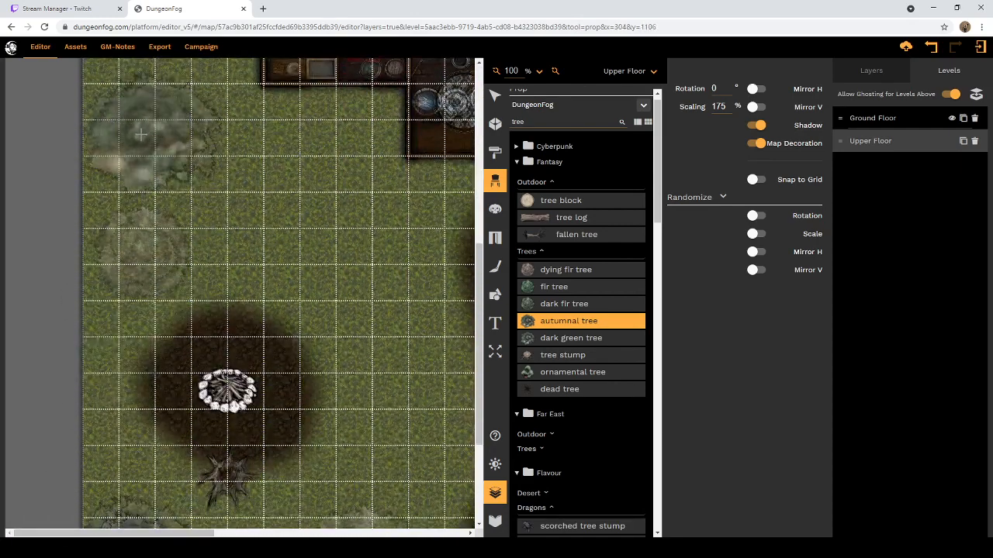
click(147, 132)
scroll(248, 320, down, 4)
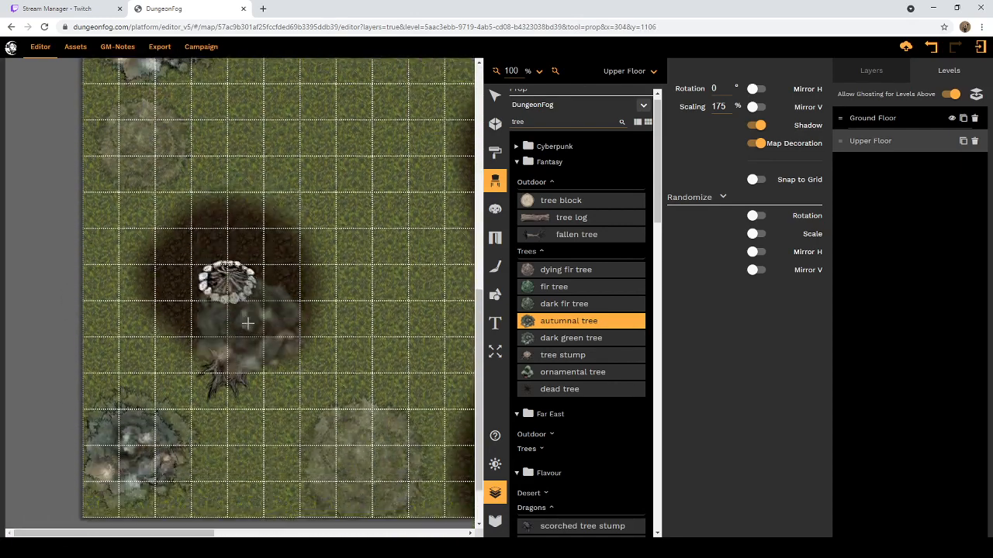
Step: Choose the Fantasy dying fir tree and place it at 150% over the medium ghosted trees in the southeast and just east of the house
scroll(250, 319, up, 4)
scroll(249, 319, up, 1)
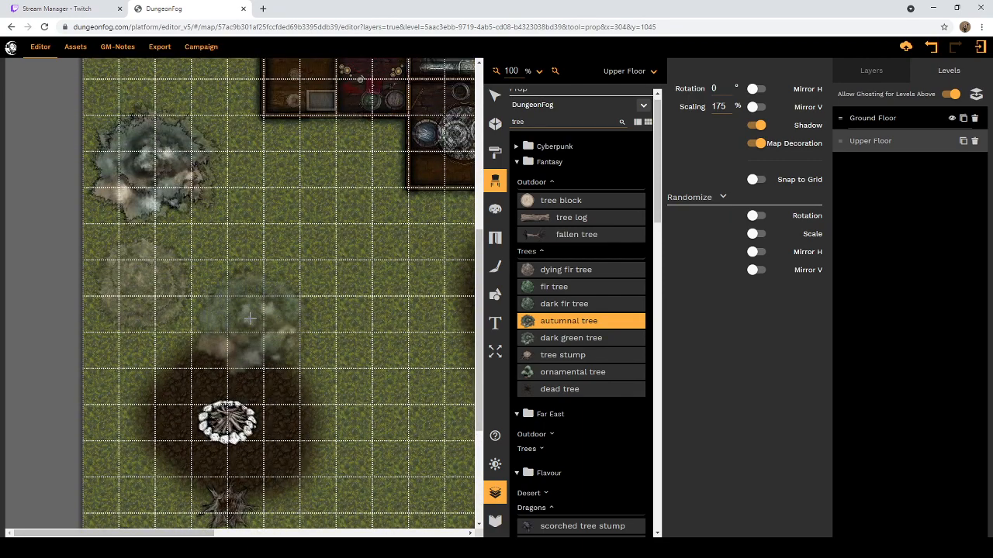
scroll(249, 319, down, 3)
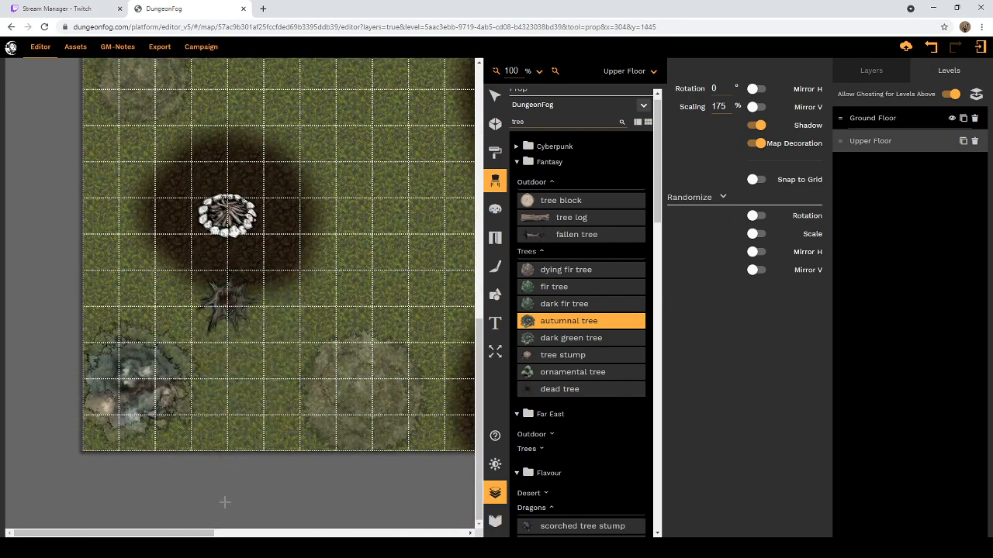
drag(204, 538, 424, 538)
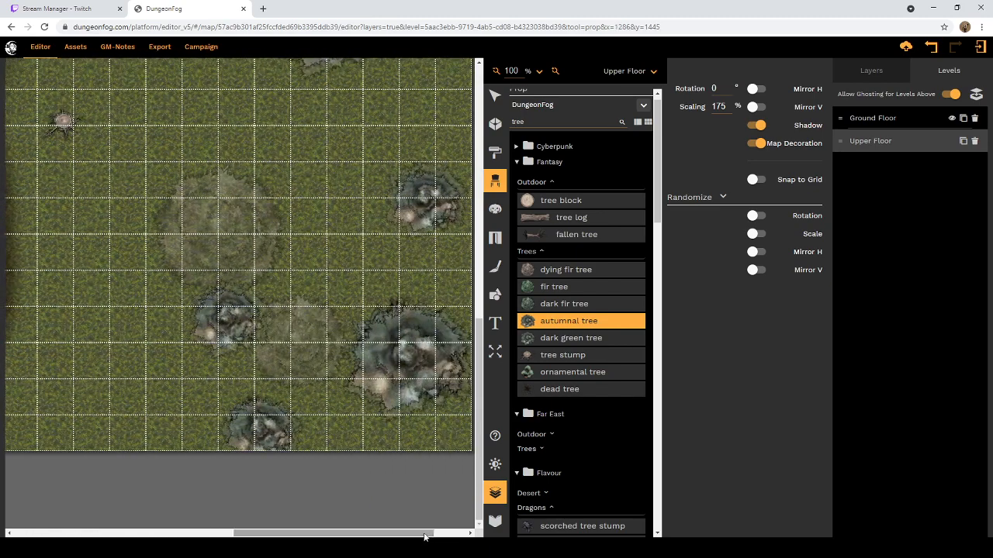
click(563, 270)
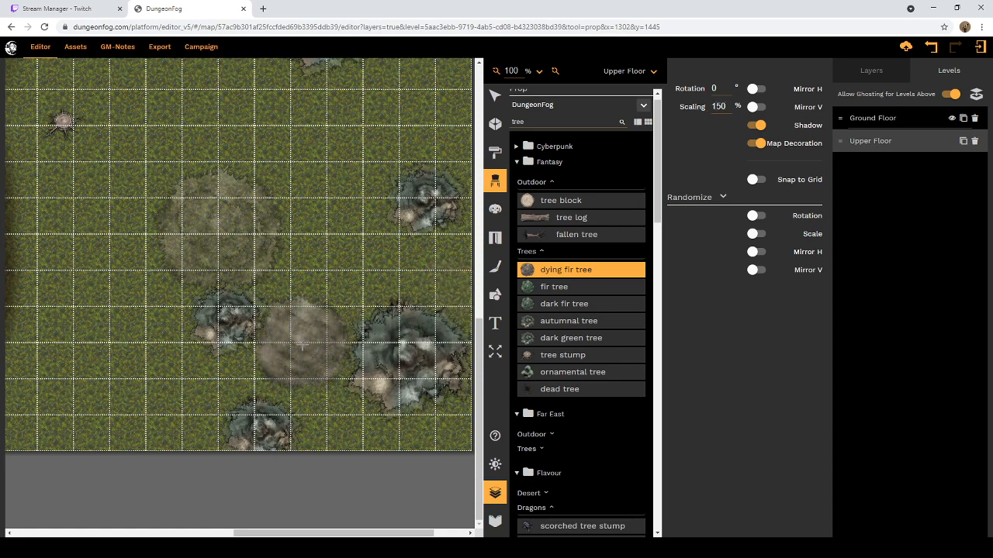
scroll(357, 311, up, 3)
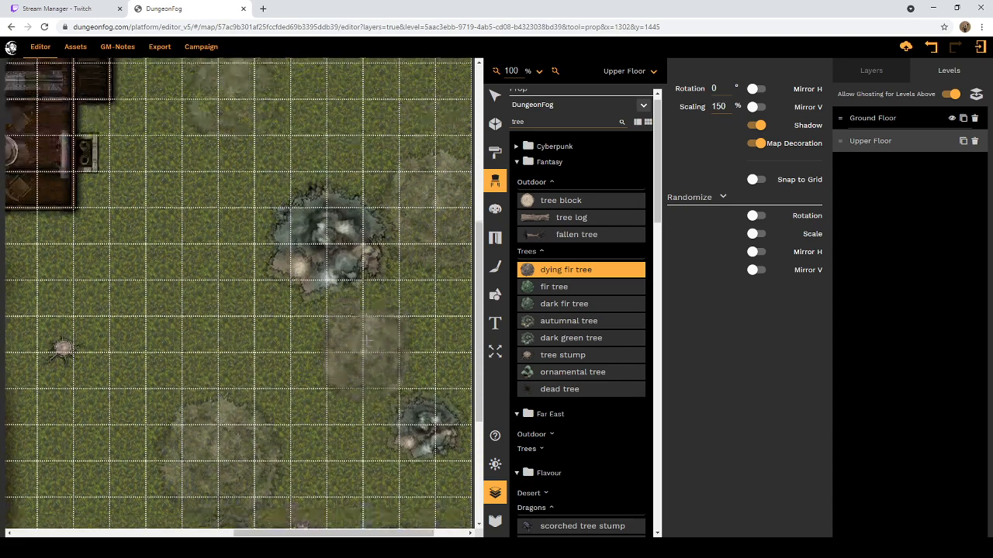
scroll(381, 303, up, 2)
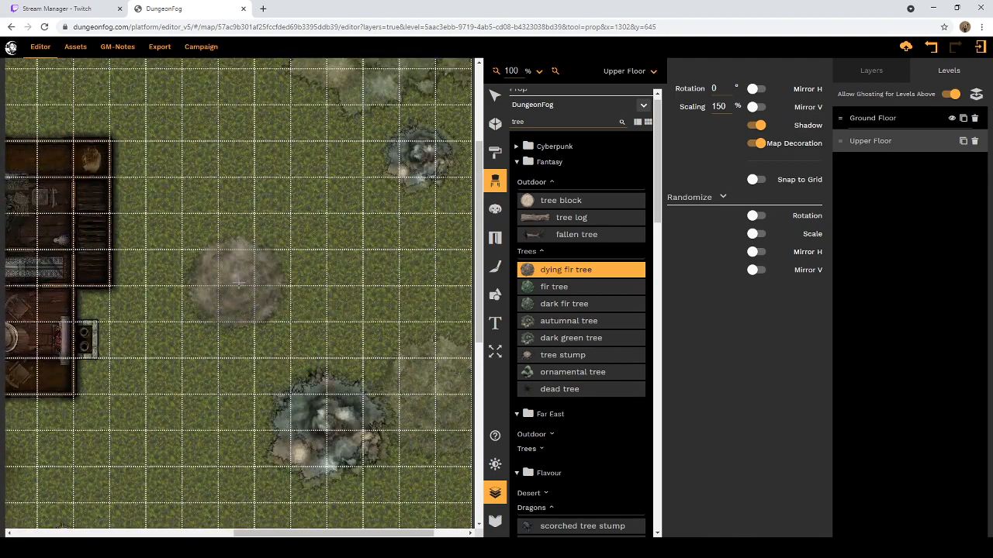
Step: Place dying fir trees at 150% over the ghosted trees on the northern edge east of the well and northwest of the campfire
drag(392, 534, 194, 537)
scroll(373, 233, up, 2)
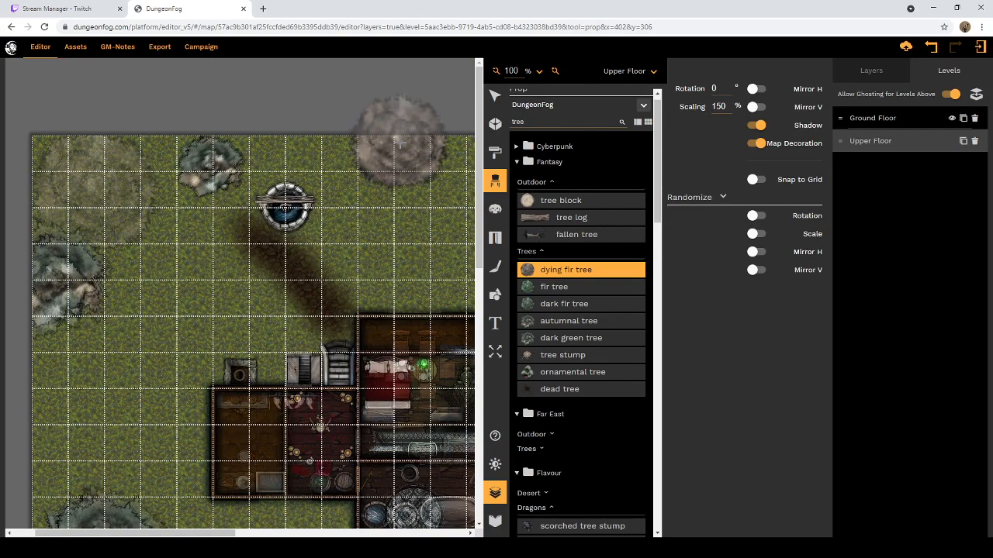
click(398, 145)
scroll(93, 276, down, 5)
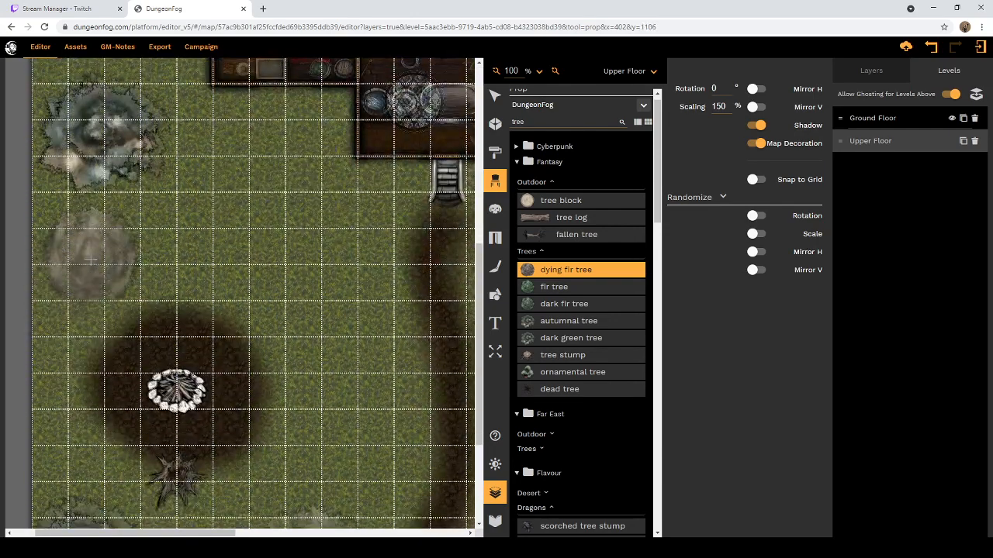
click(92, 256)
Step: Set the dying fir tree's scaling to 175% and place it over the large ghosted trees southeast of the campfire and on the southeastern grounds
scroll(166, 348, down, 2)
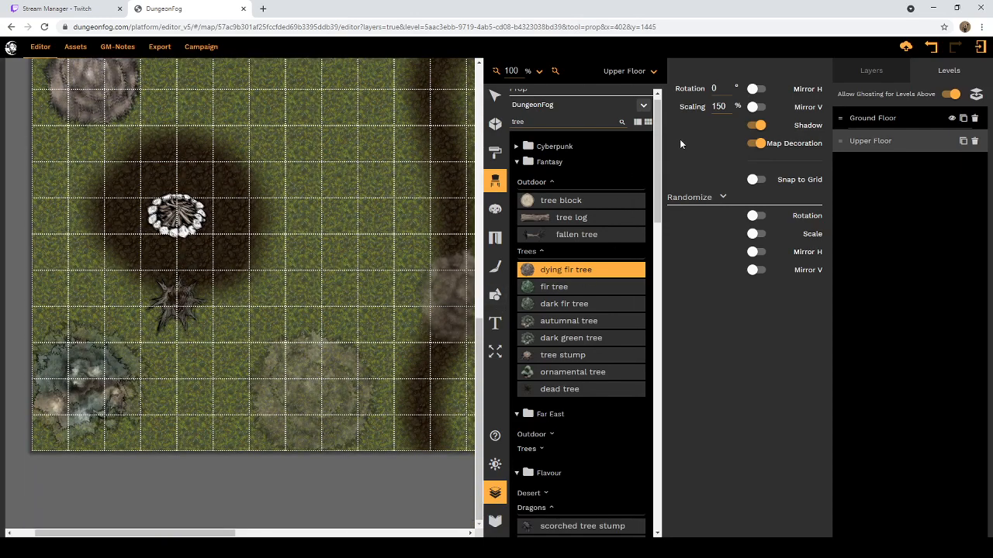
double_click(722, 106)
text(175)
key(Return)
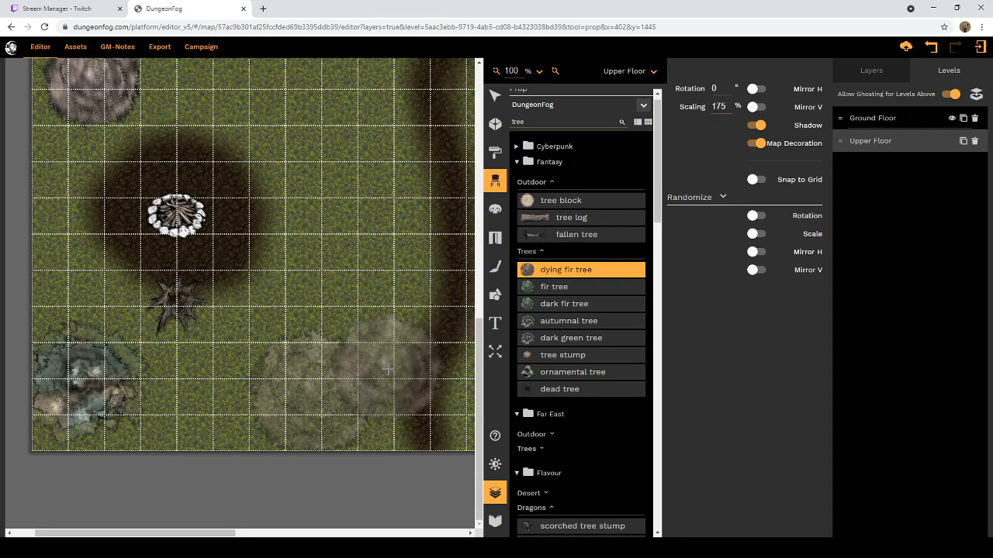
click(305, 388)
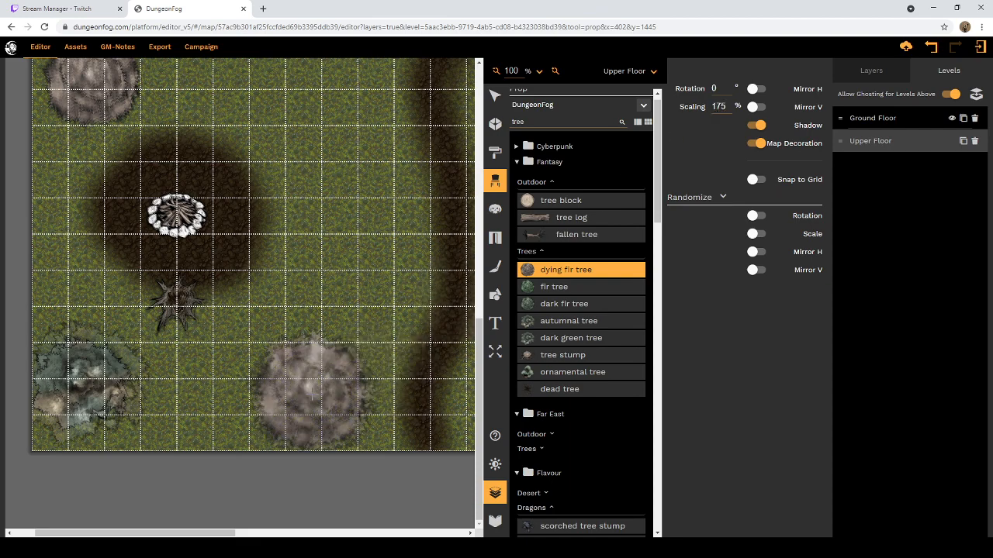
drag(211, 532, 444, 533)
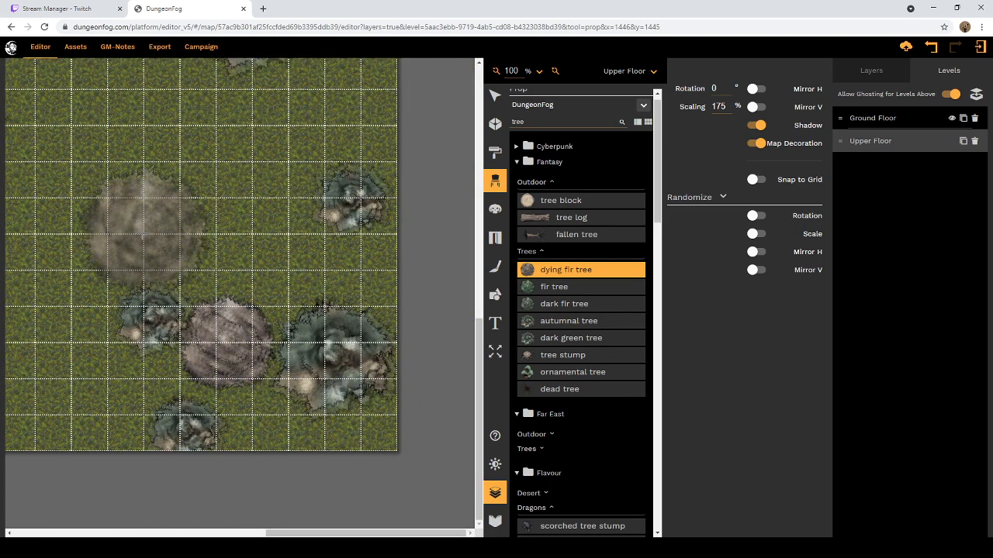
click(146, 225)
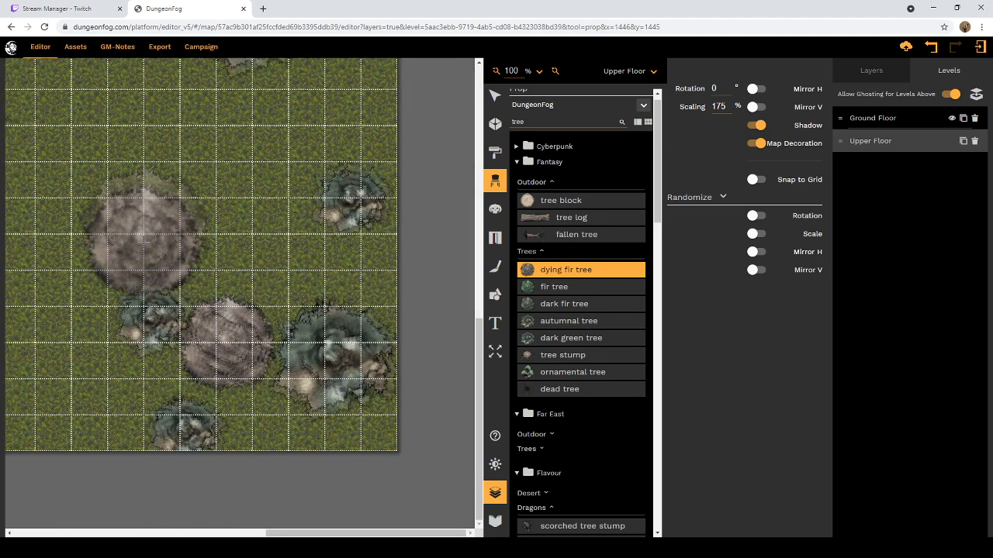
Step: Place dying fir trees at 175% over the large ghosted trees on the map's eastern edge and in its northwestern corner
scroll(309, 252, up, 1)
scroll(309, 252, up, 5)
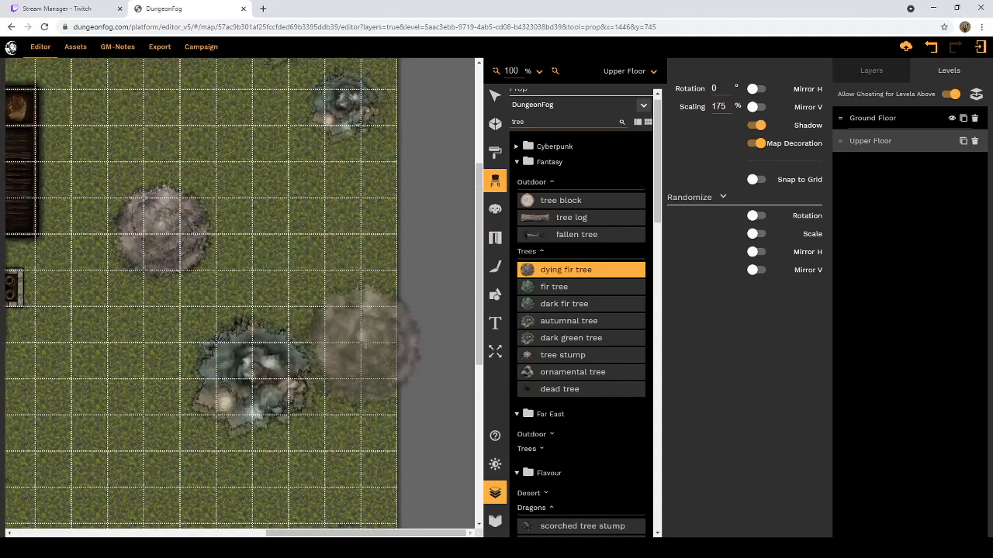
scroll(310, 318, up, 3)
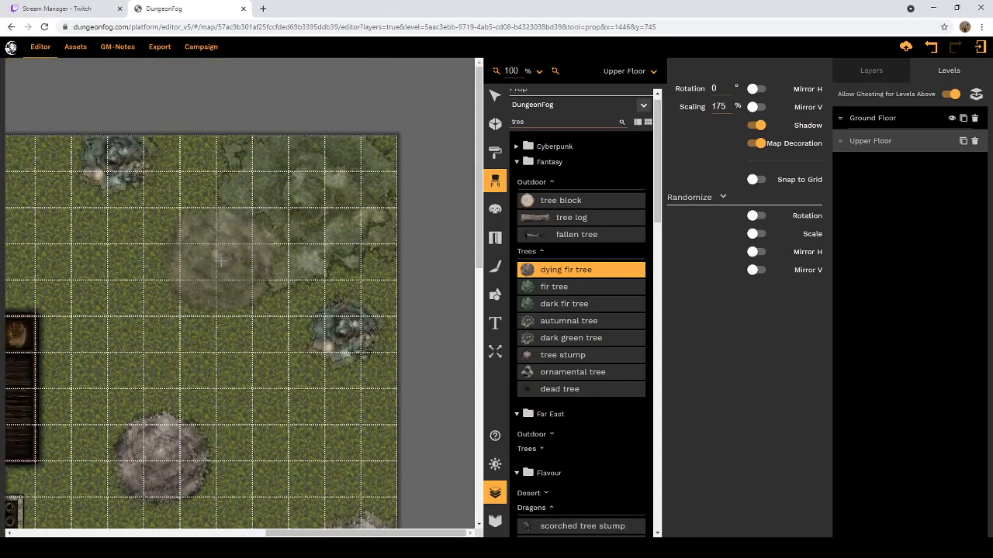
scroll(123, 225, left, 8)
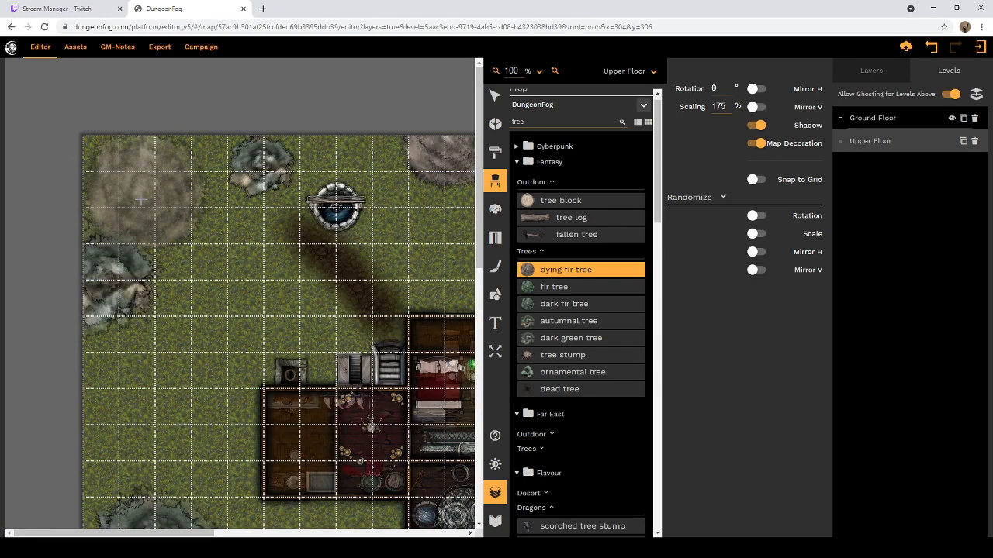
scroll(248, 322, down, 4)
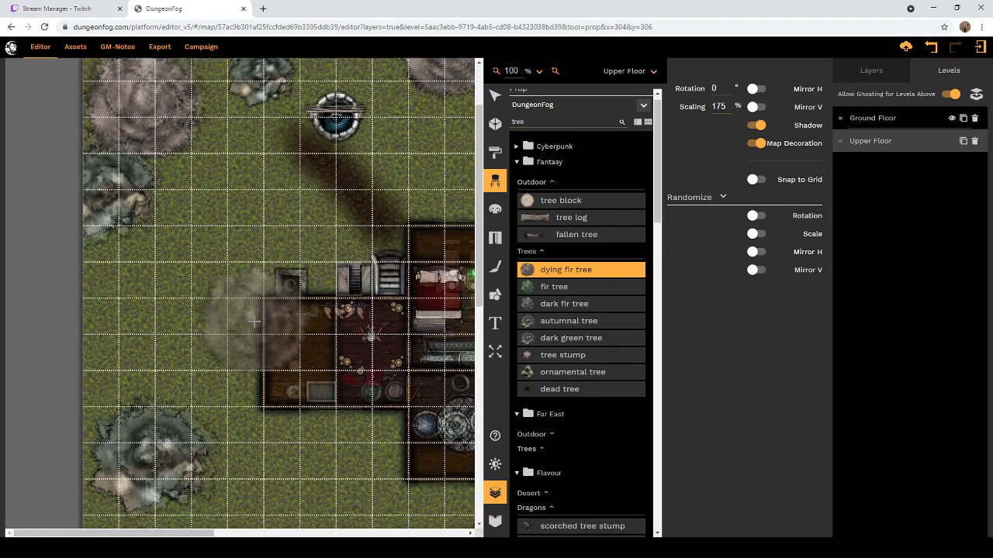
scroll(248, 321, down, 4)
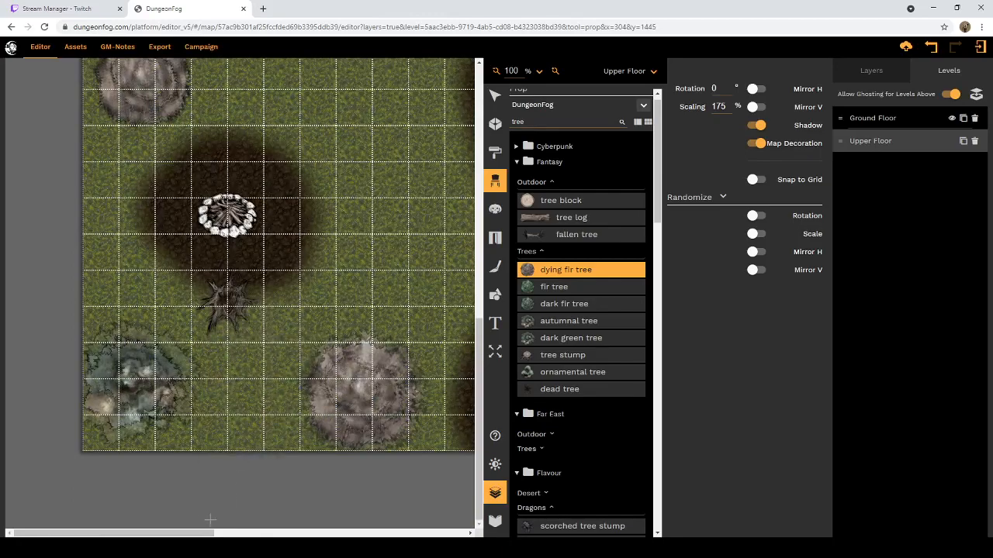
Step: Choose the autumnal tree, set its scaling to 300%, and place it over the huge ghosted tree in the map's northeastern corner
drag(197, 536, 448, 536)
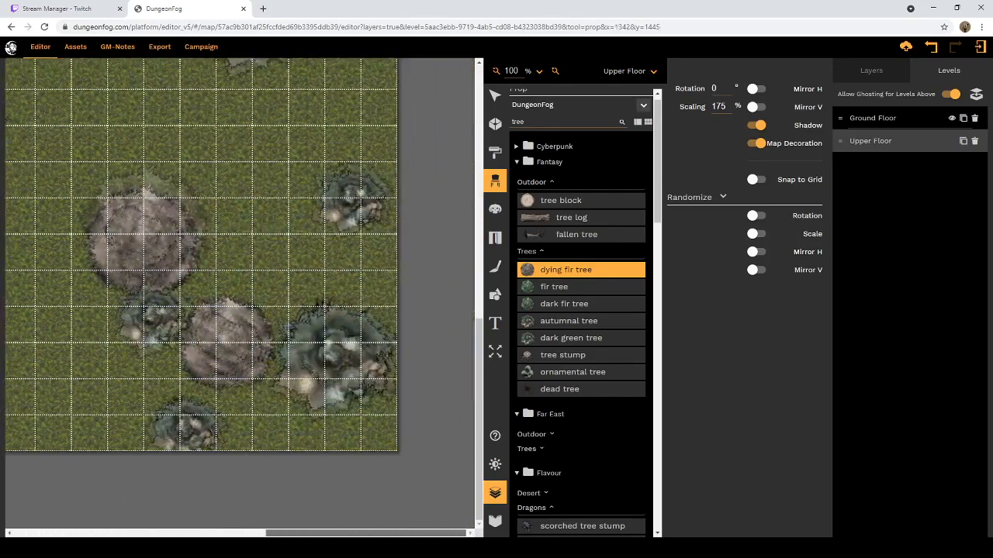
scroll(399, 411, up, 10)
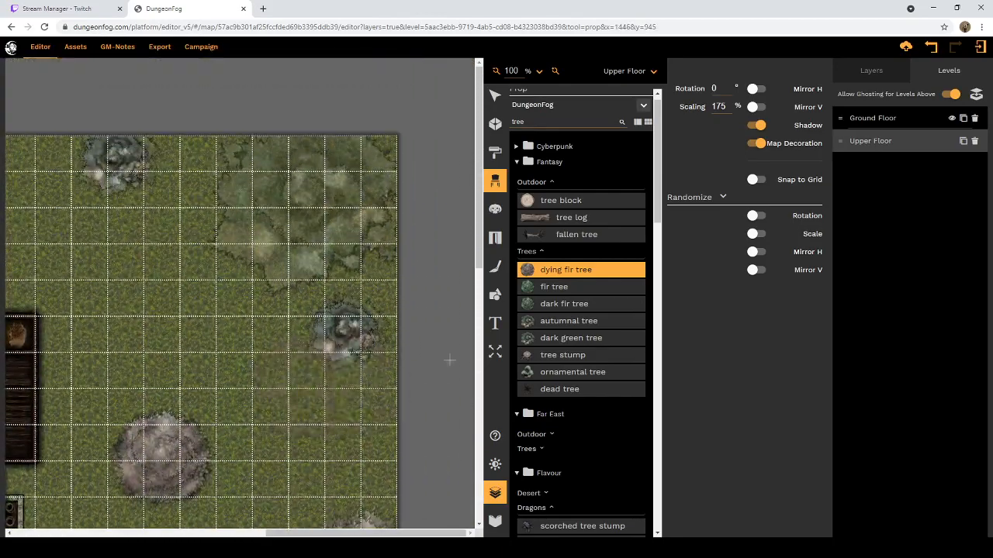
click(560, 325)
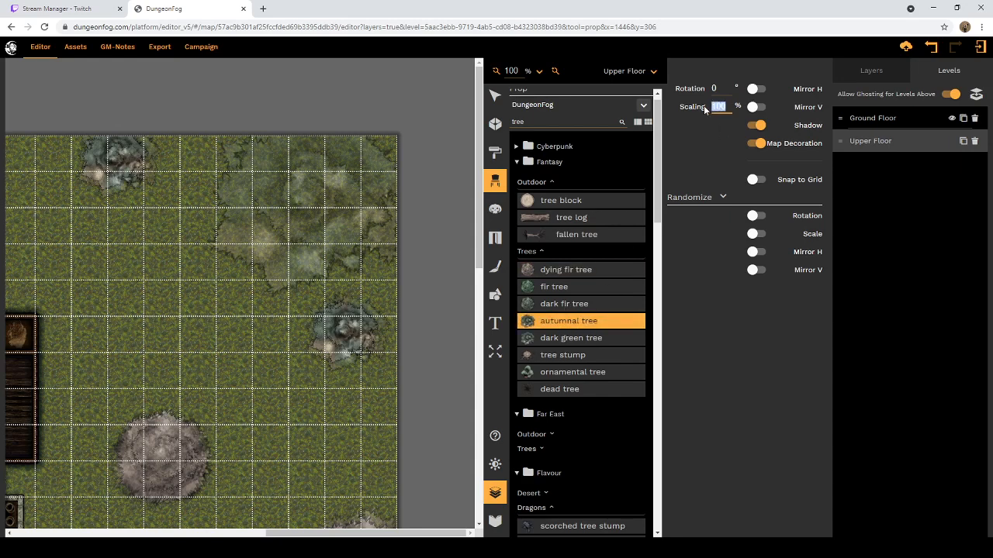
text(20)
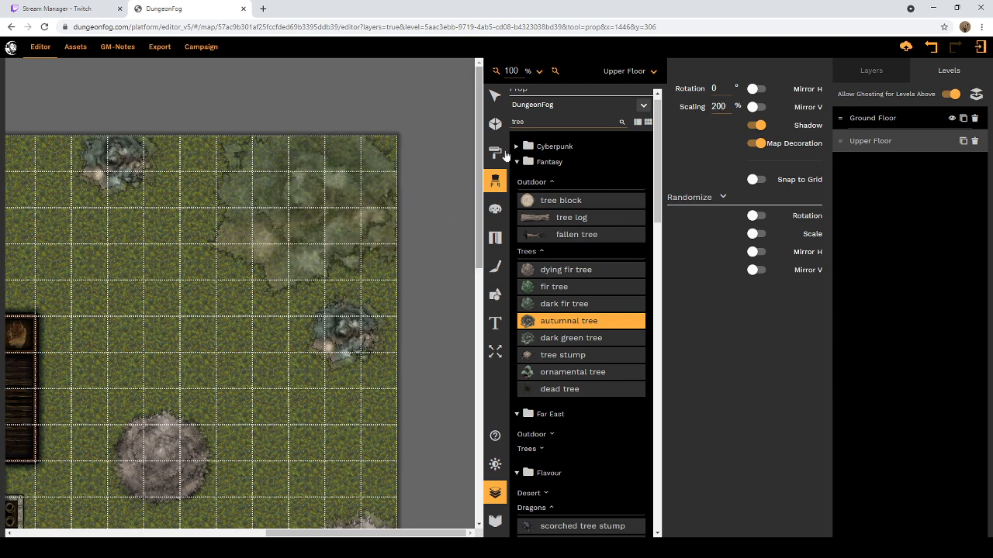
drag(726, 107, 709, 107)
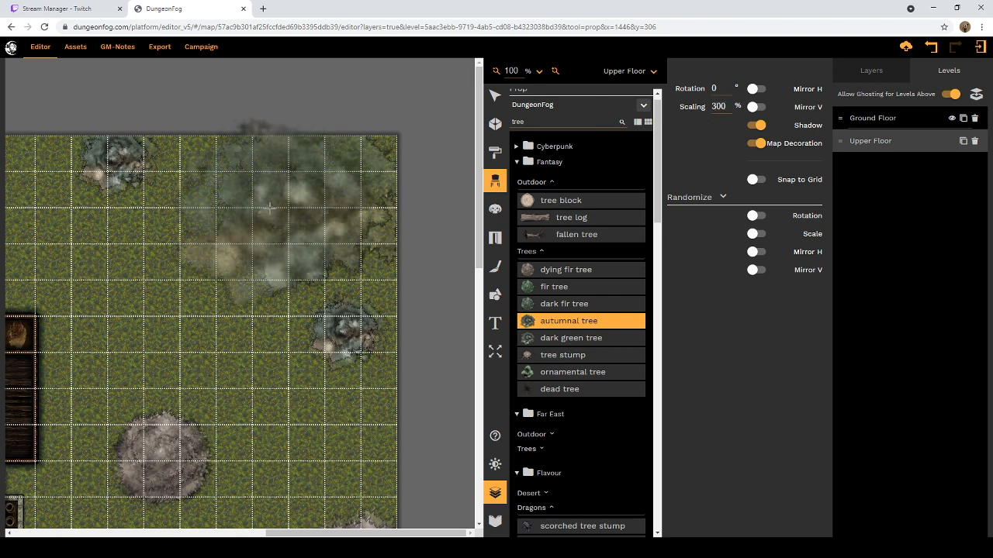
click(309, 192)
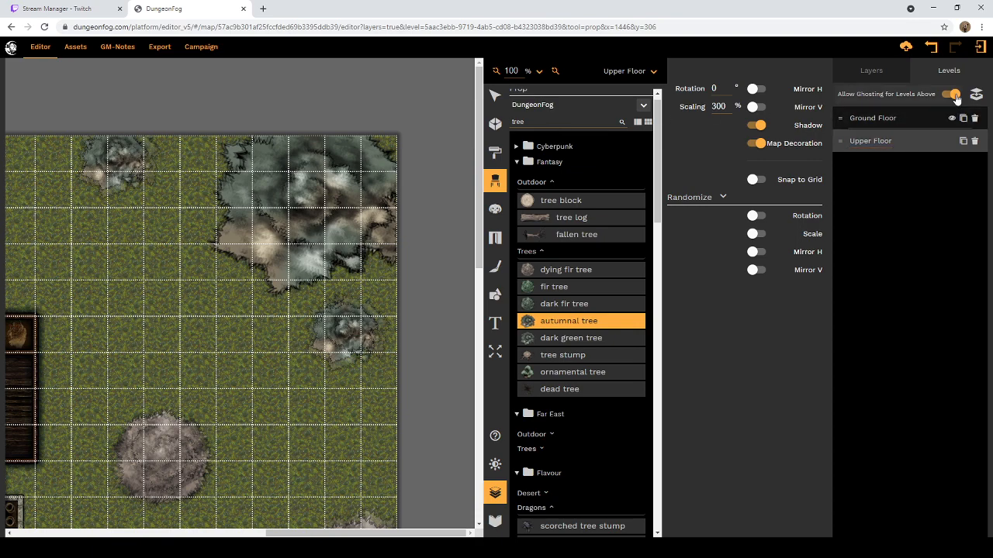
Step: Turn off ghosting for the levels above and switch from placing props to the selection tool
click(950, 94)
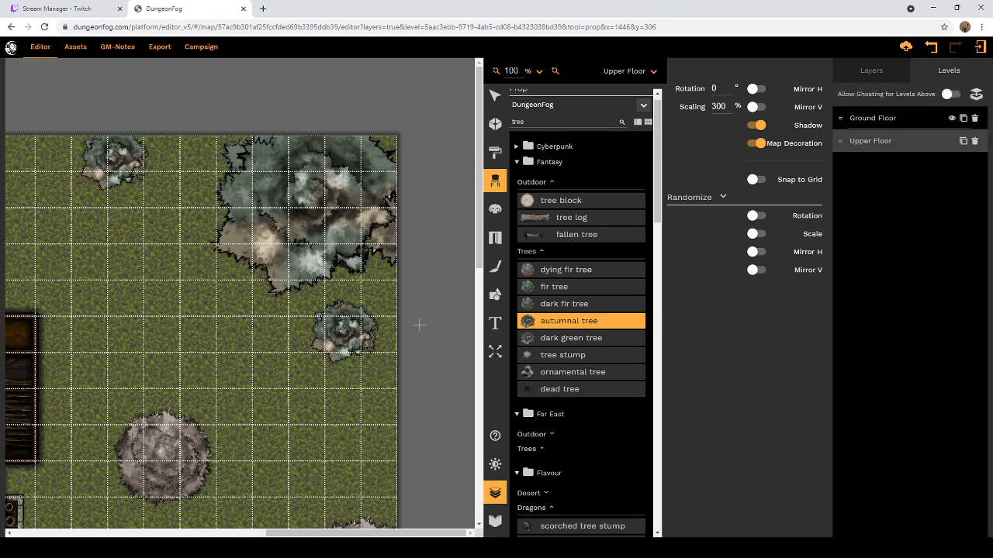
scroll(419, 325, down, 3)
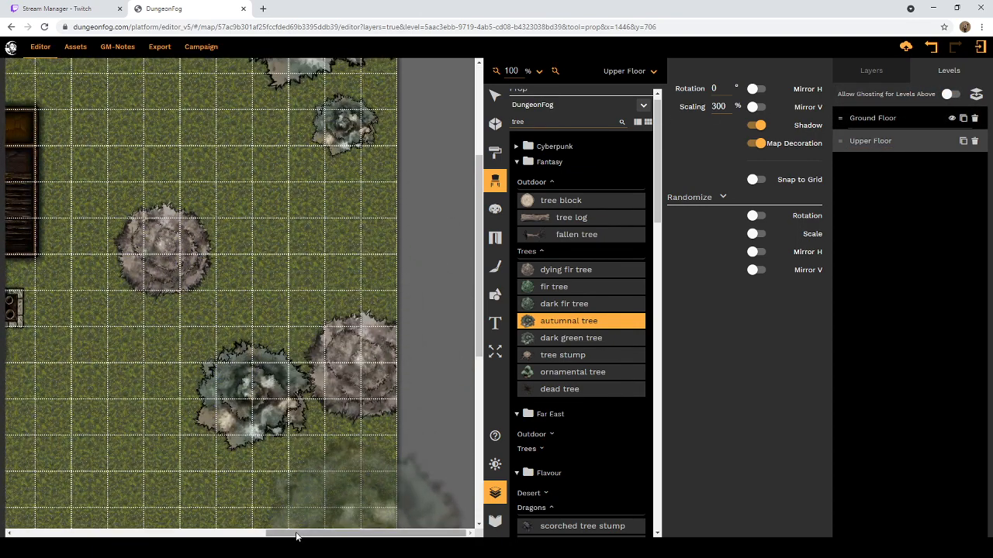
drag(296, 536, 91, 528)
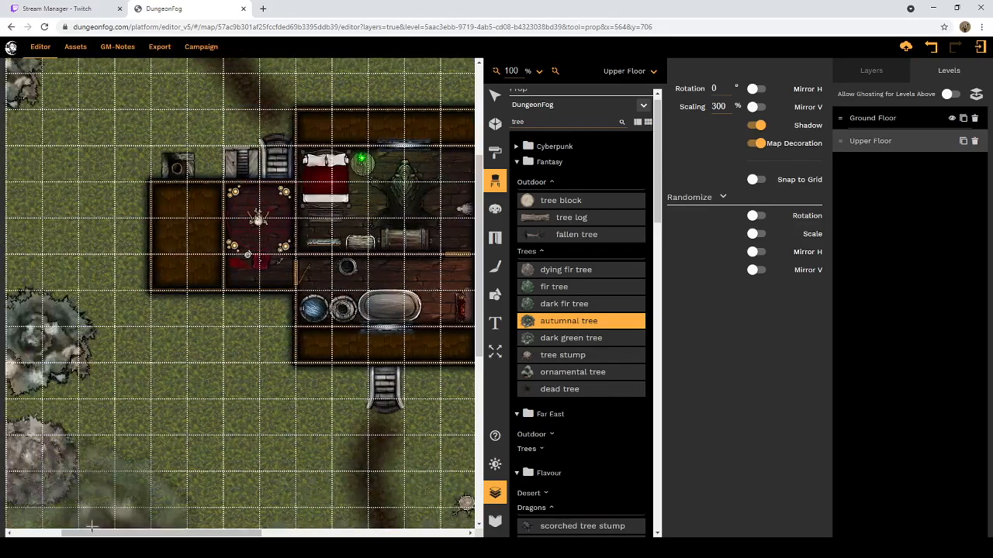
click(495, 95)
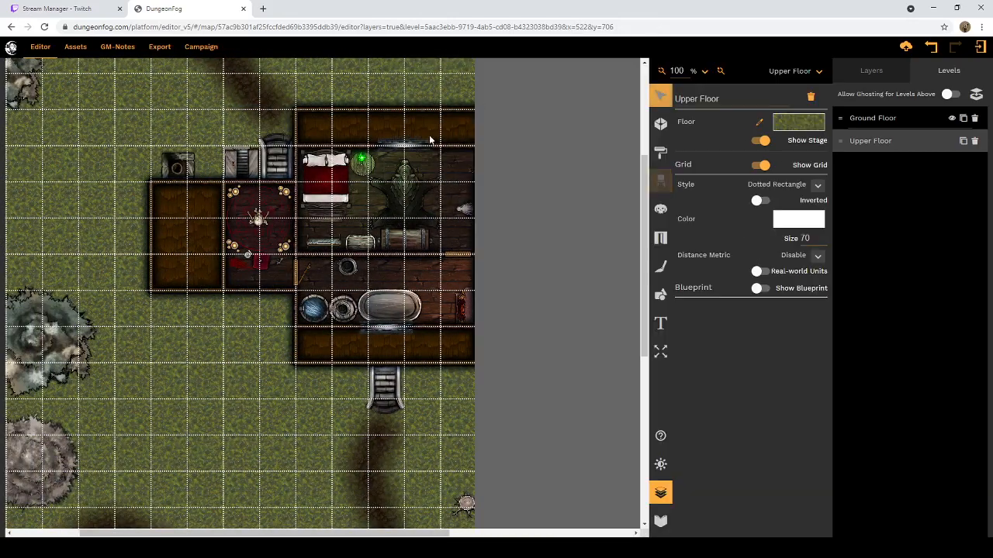
Step: Look over the Upper Floor's house, paths, campfire and trees, briefly toggling the ghosting of levels above for comparison
scroll(439, 284, up, 3)
scroll(437, 318, down, 2)
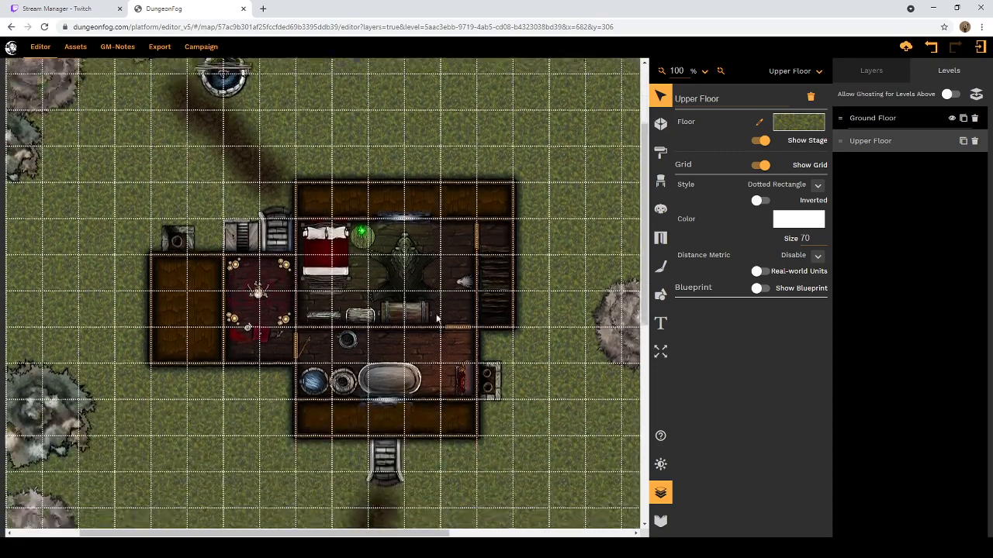
scroll(442, 341, down, 2)
scroll(446, 372, down, 6)
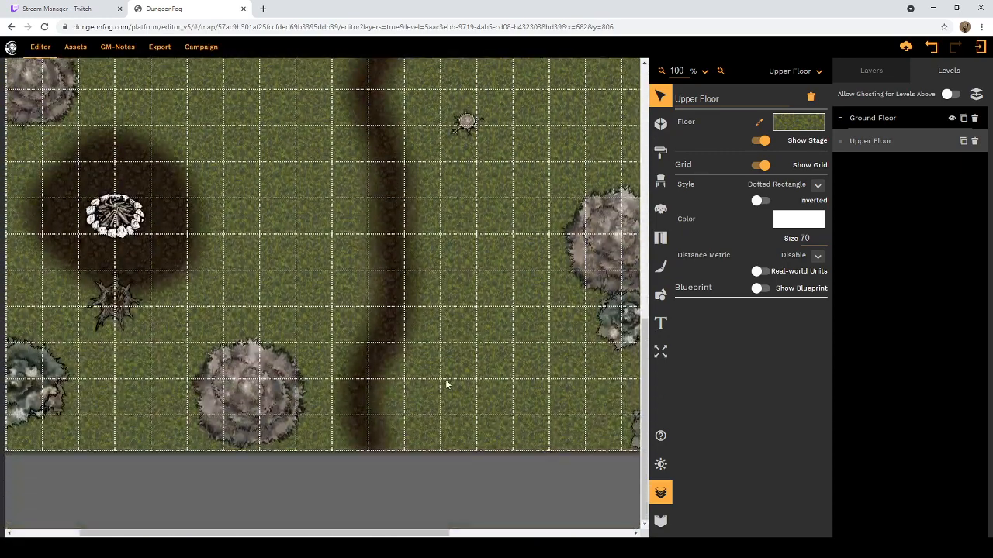
scroll(445, 381, up, 4)
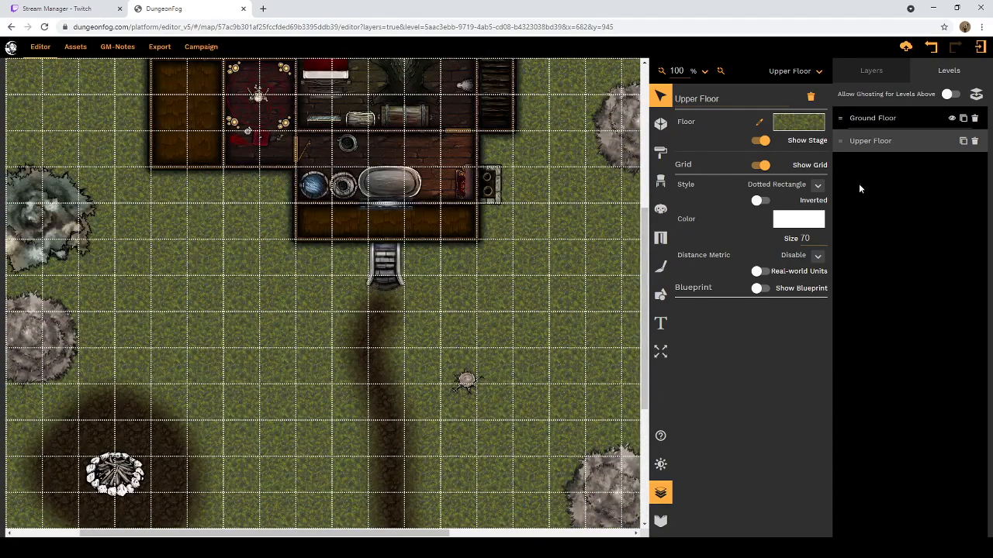
click(948, 94)
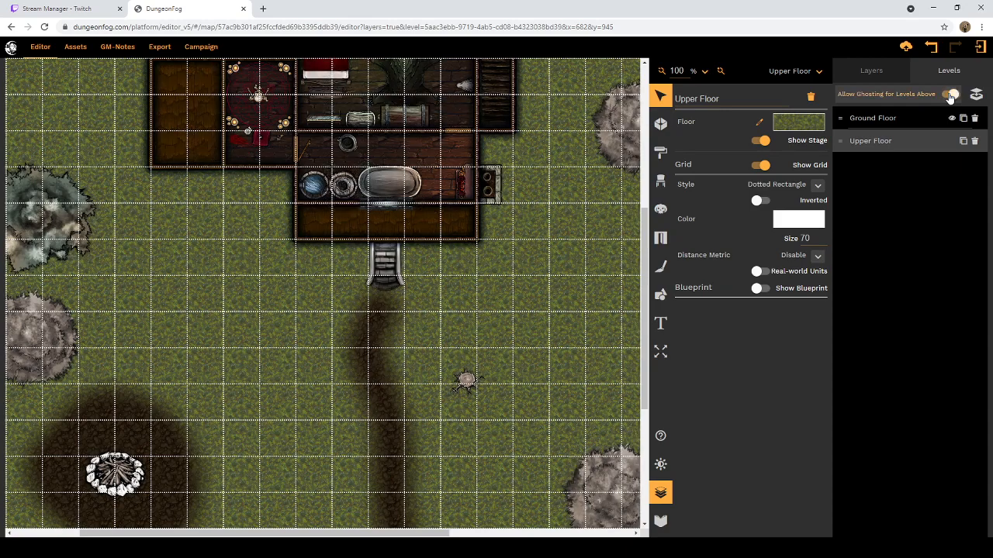
click(950, 95)
scroll(572, 303, up, 5)
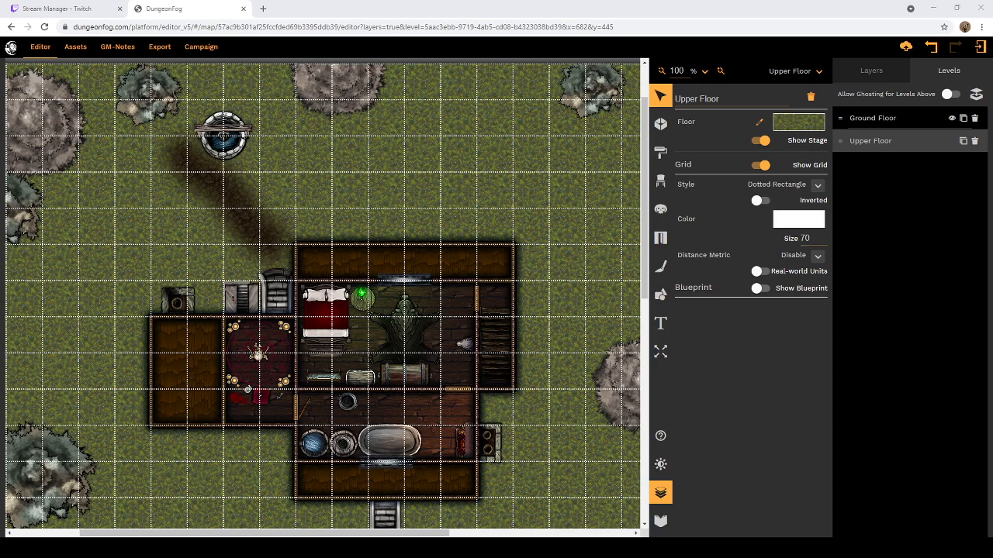
scroll(489, 243, up, 2)
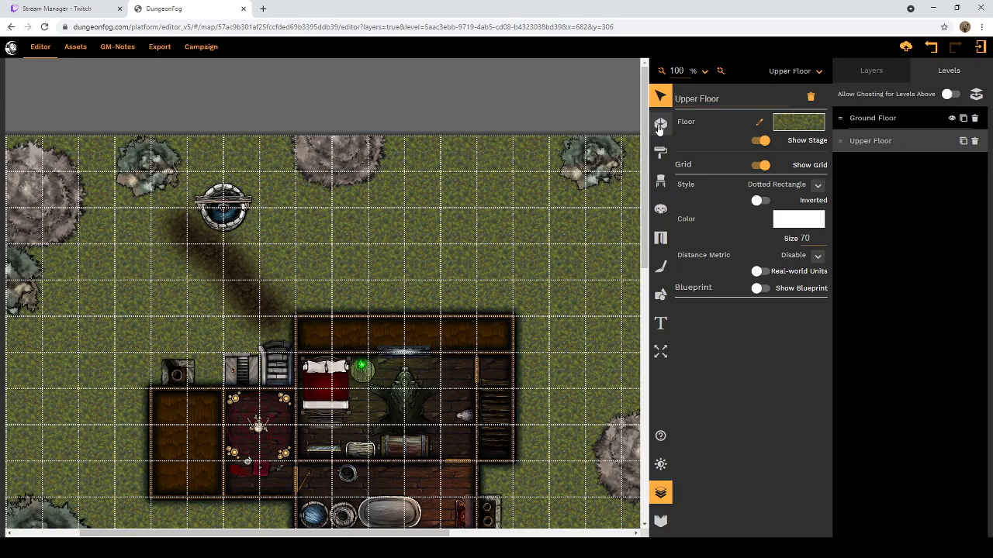
scroll(503, 237, down, 6)
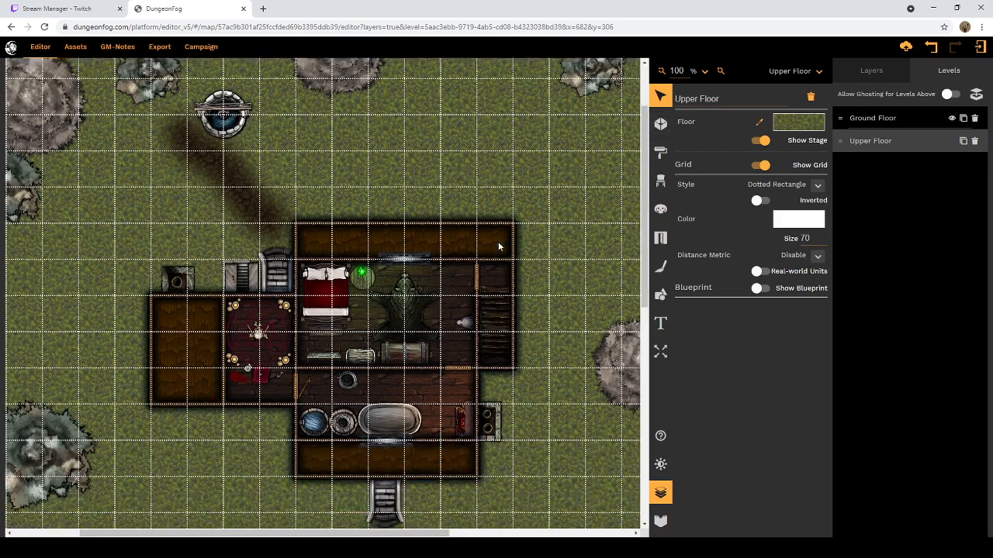
scroll(501, 231, down, 10)
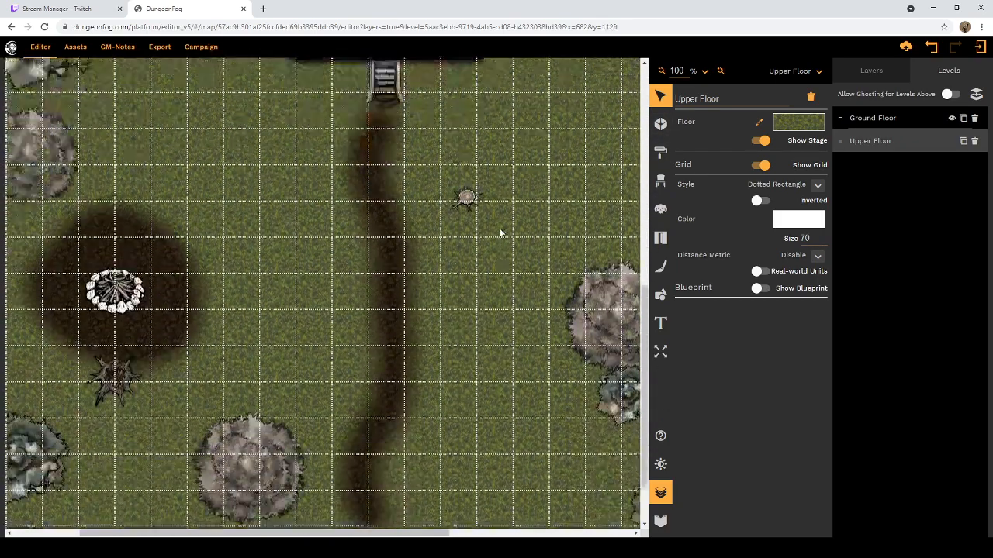
scroll(501, 232, up, 5)
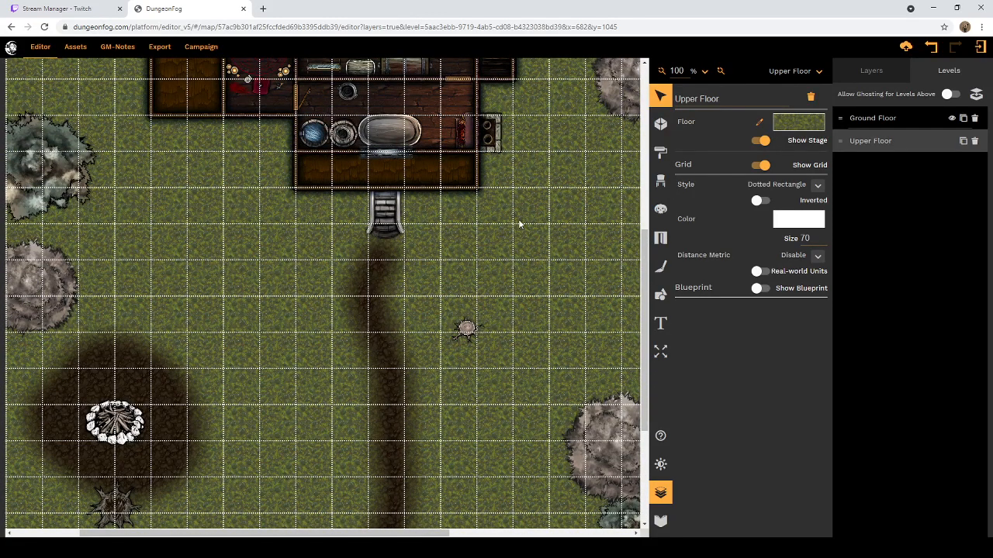
scroll(520, 225, up, 9)
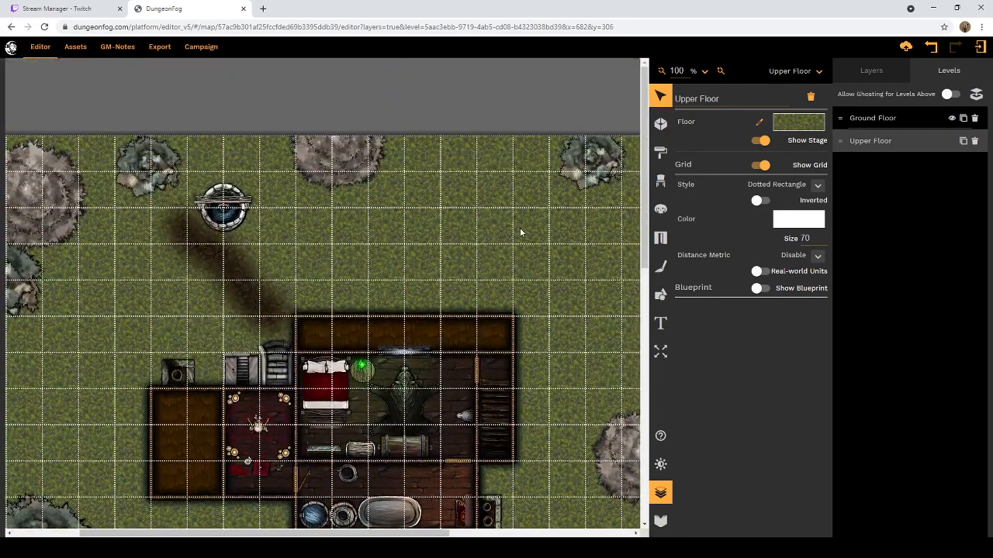
scroll(520, 232, down, 3)
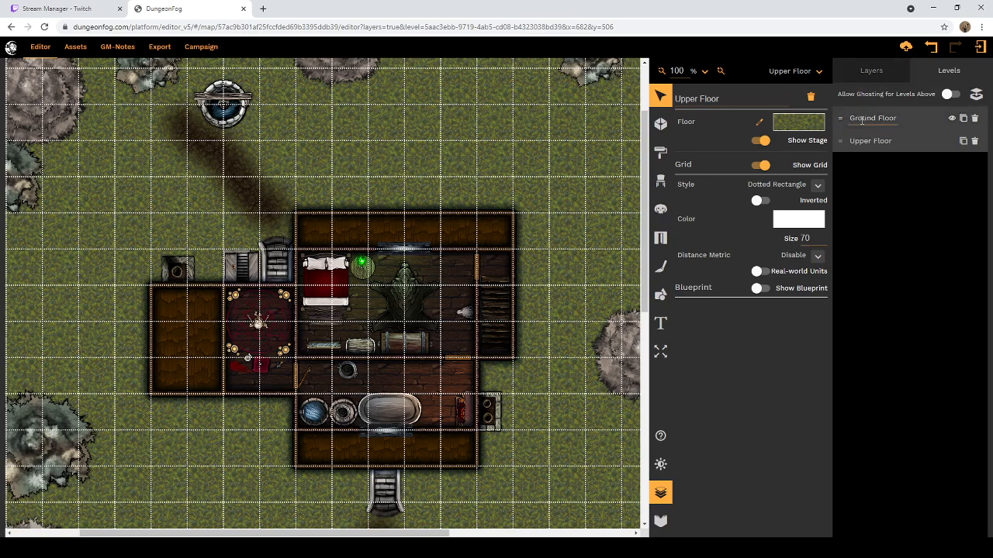
Step: Switch to the Ground Floor and add a new level ahead of it in the level order
click(817, 71)
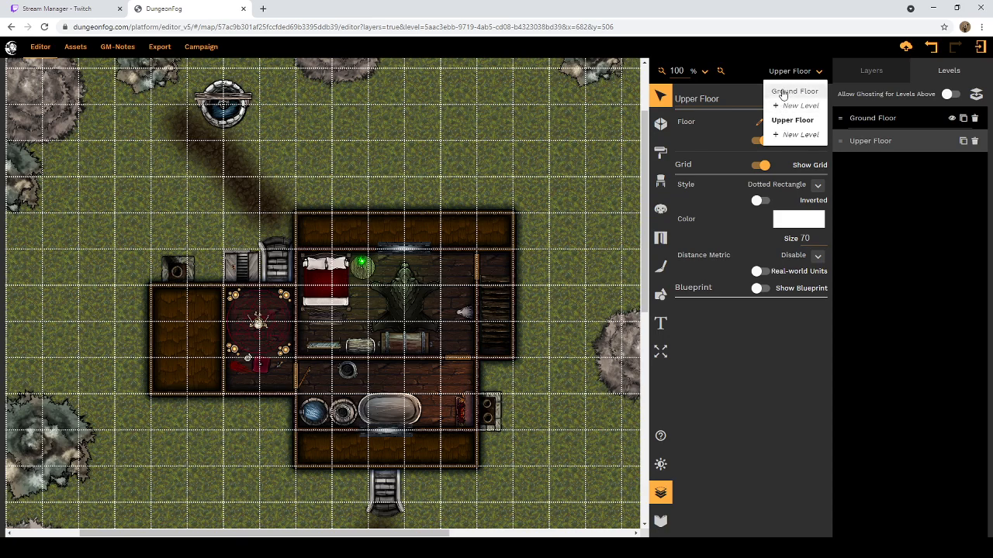
click(791, 95)
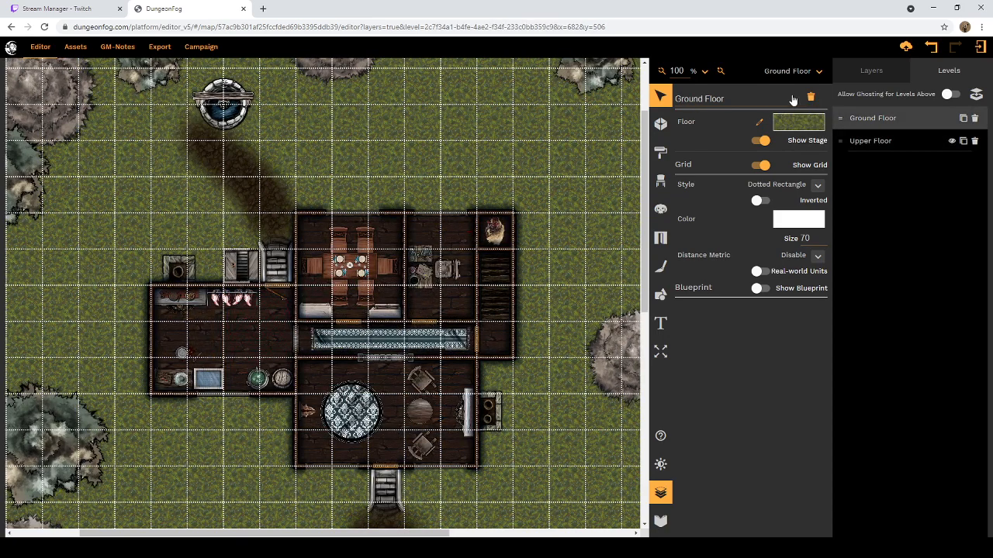
click(818, 72)
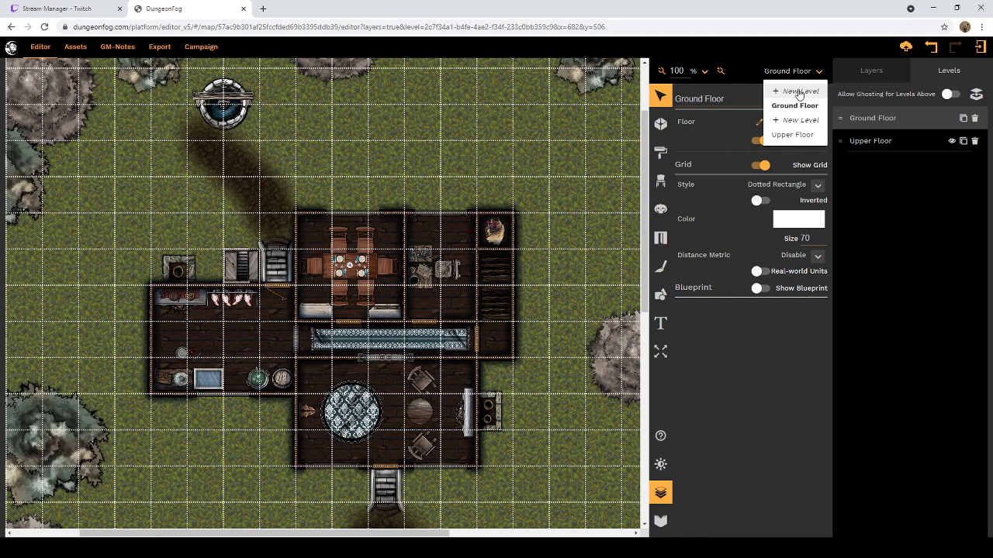
click(799, 92)
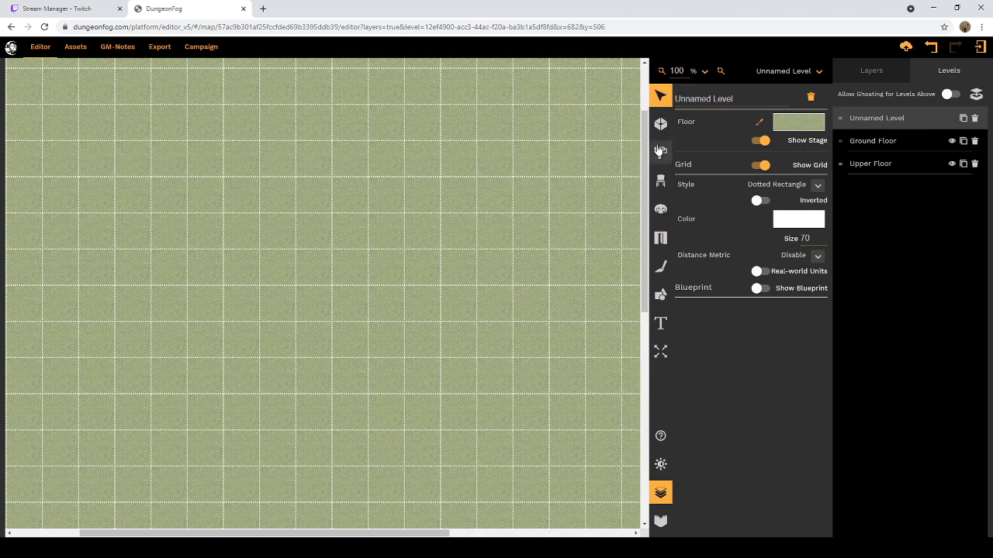
Step: Set the new level's floor texture to the fourth, dark brown old soil and its texture scaling to 250%
click(795, 126)
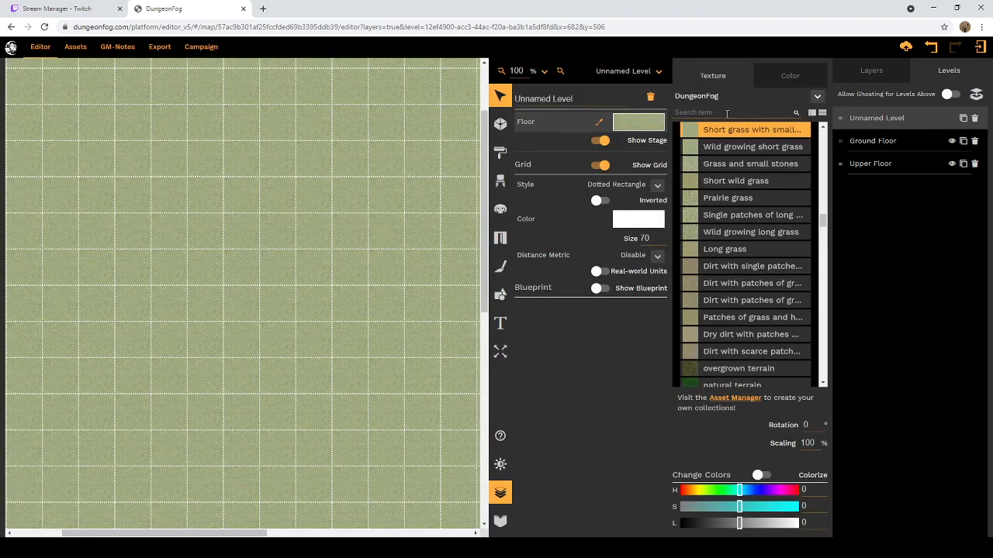
scroll(787, 165, up, 10)
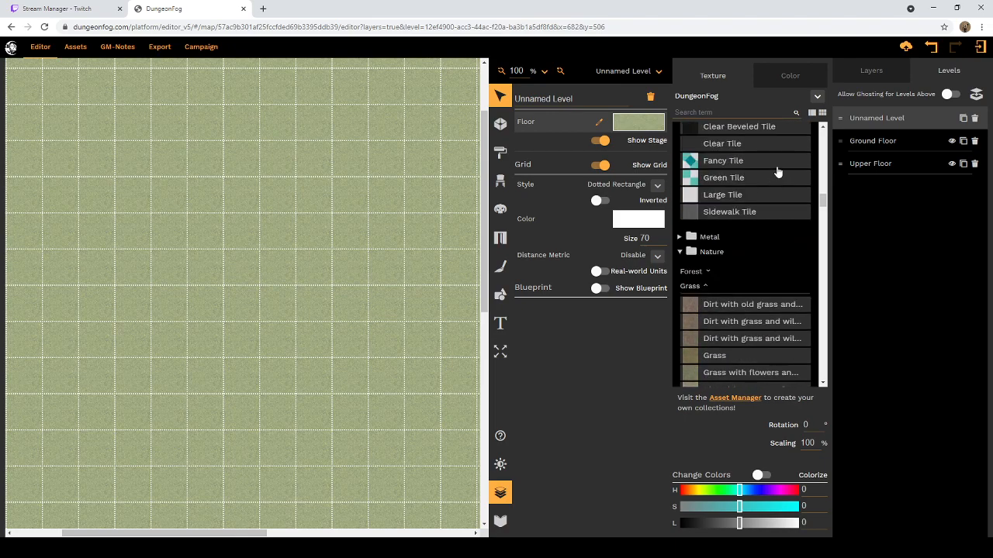
scroll(778, 169, down, 3)
scroll(778, 169, up, 5)
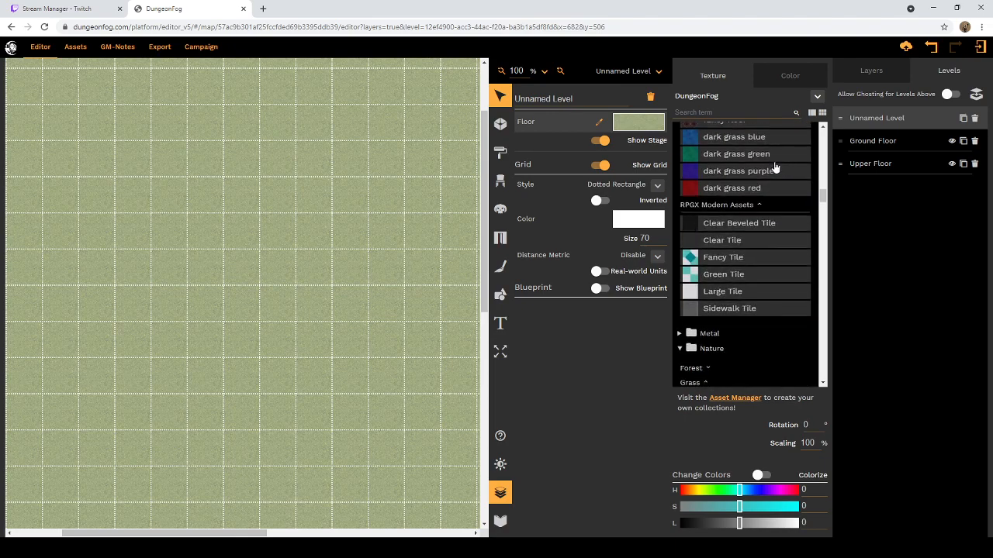
scroll(771, 169, down, 3)
click(693, 234)
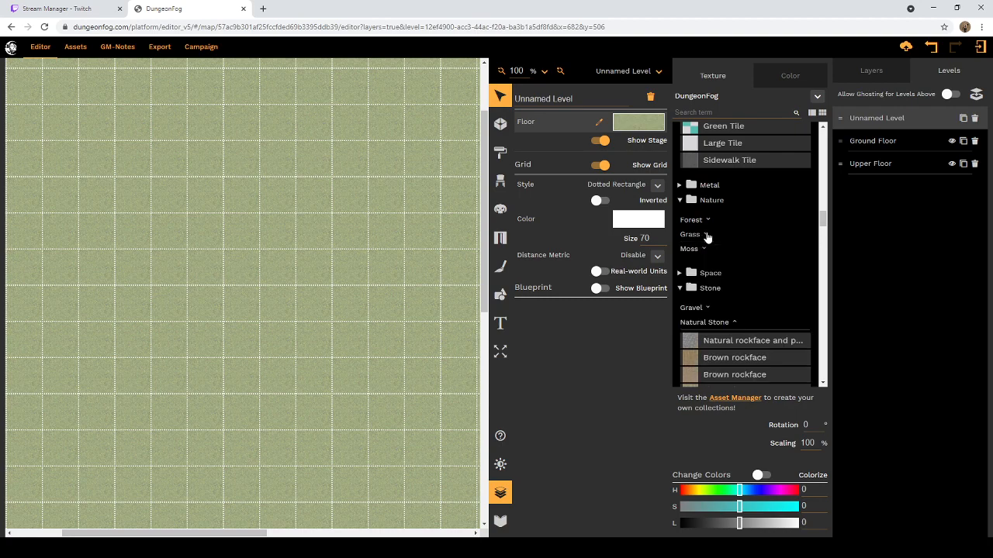
scroll(702, 287, down, 3)
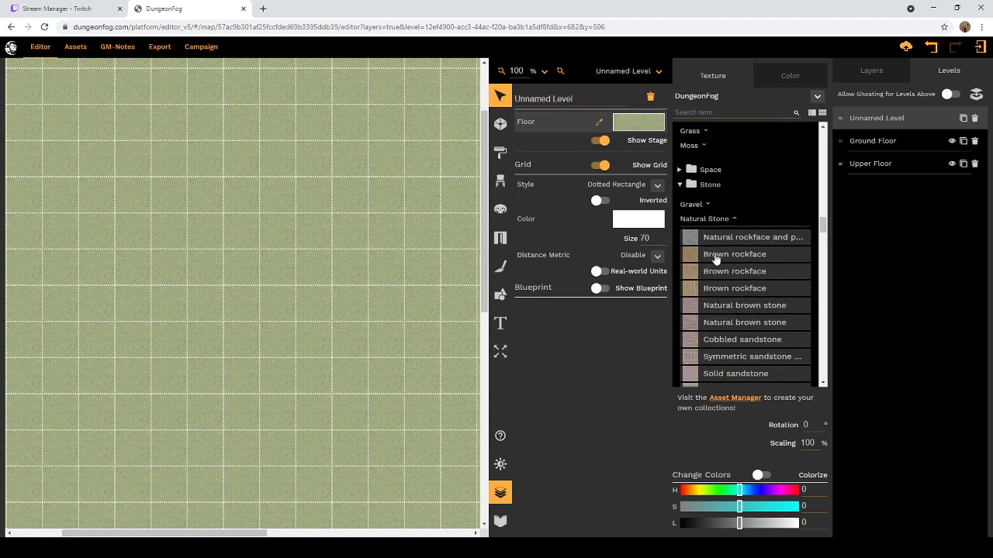
scroll(742, 233, down, 5)
scroll(739, 242, down, 3)
scroll(737, 236, up, 7)
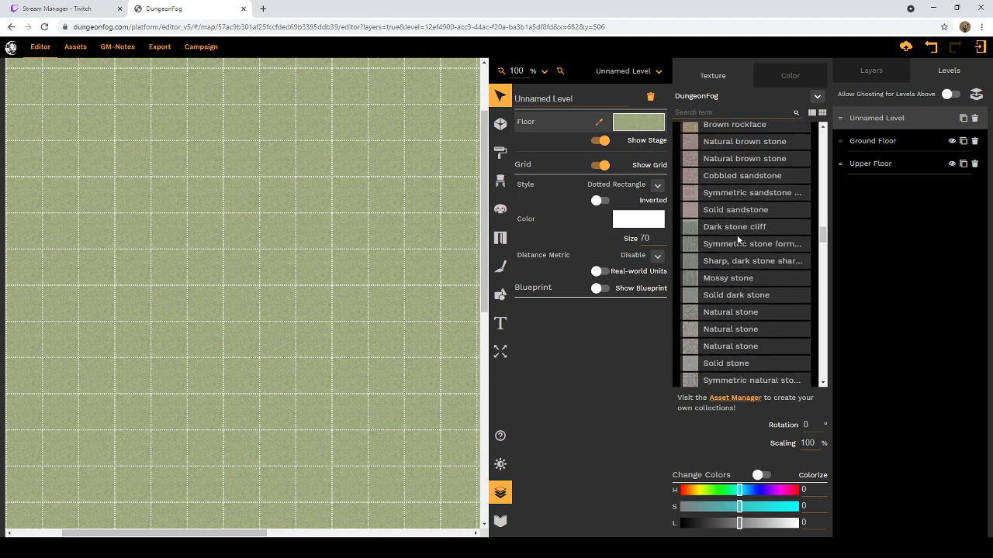
click(734, 219)
scroll(735, 233, down, 3)
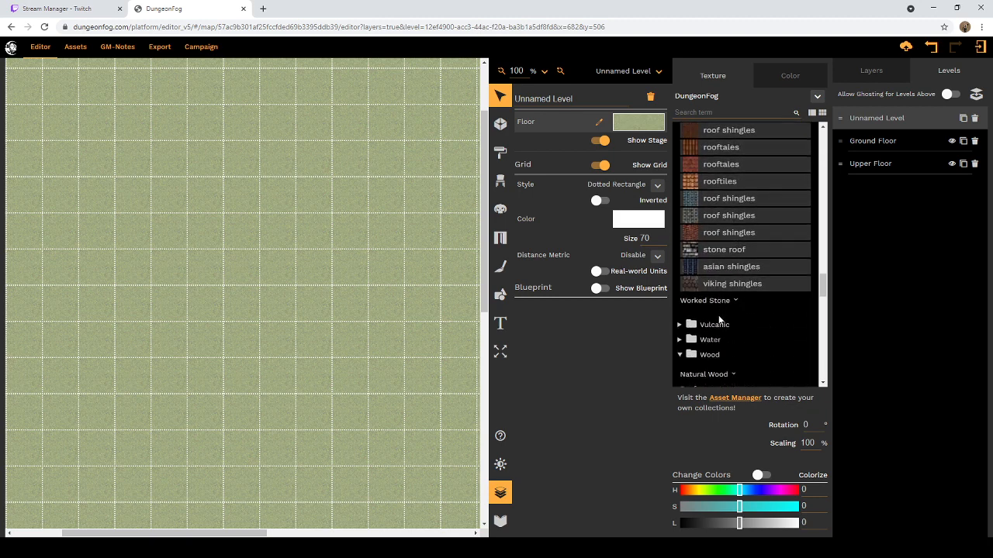
scroll(710, 349, down, 1)
click(686, 251)
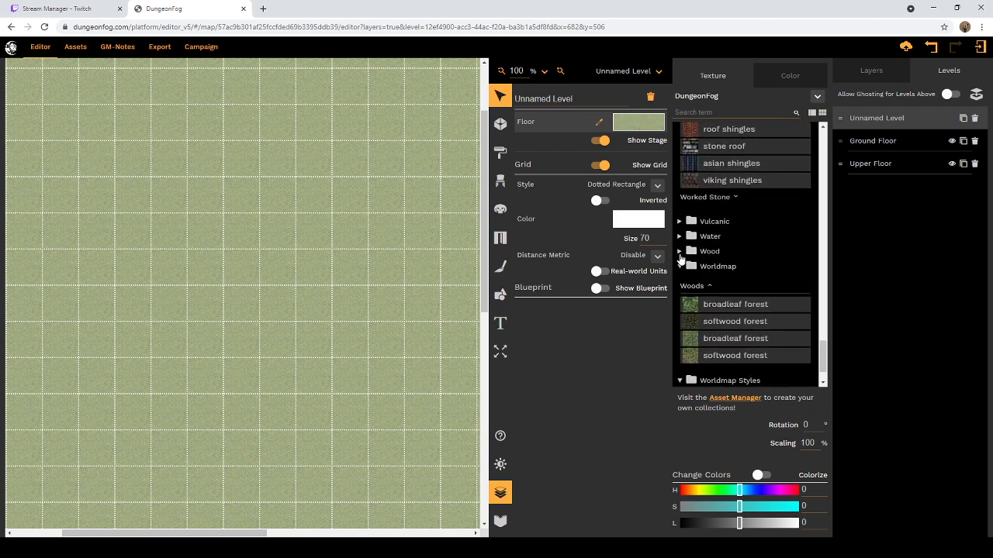
scroll(702, 271, down, 2)
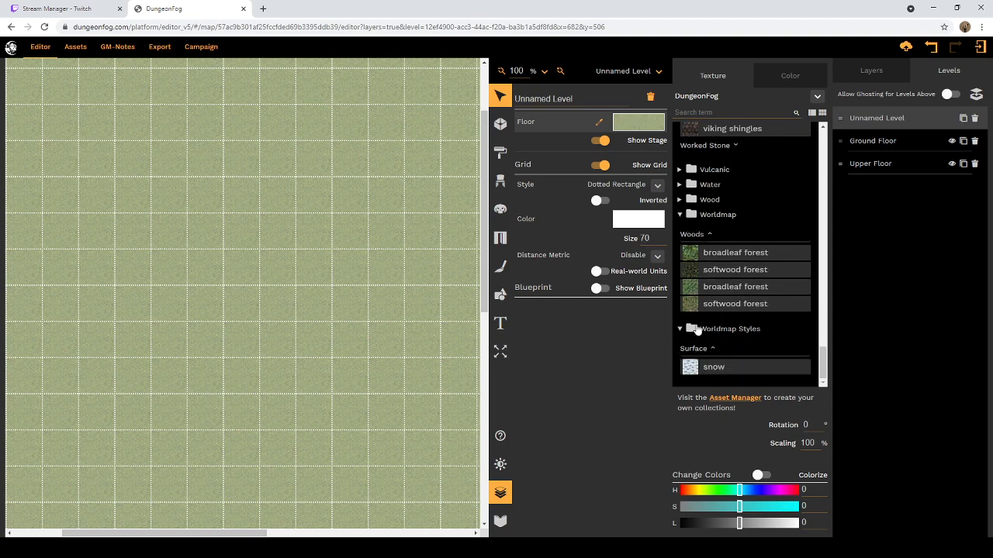
scroll(698, 325, up, 15)
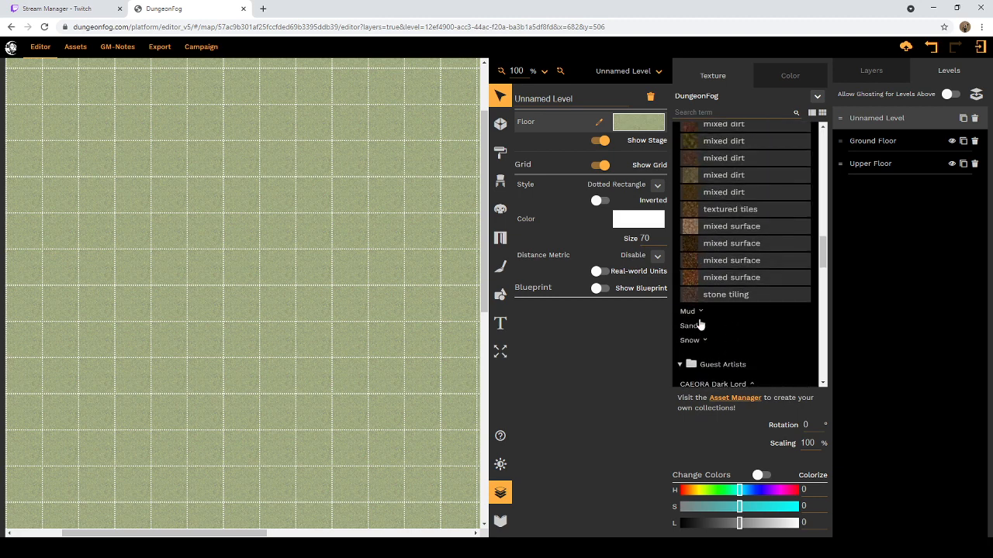
scroll(699, 326, up, 5)
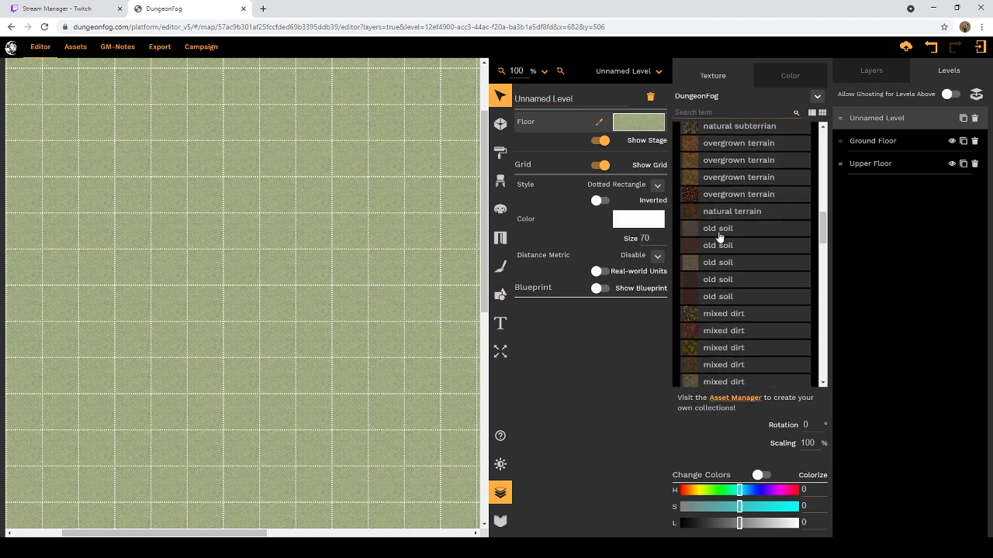
click(717, 281)
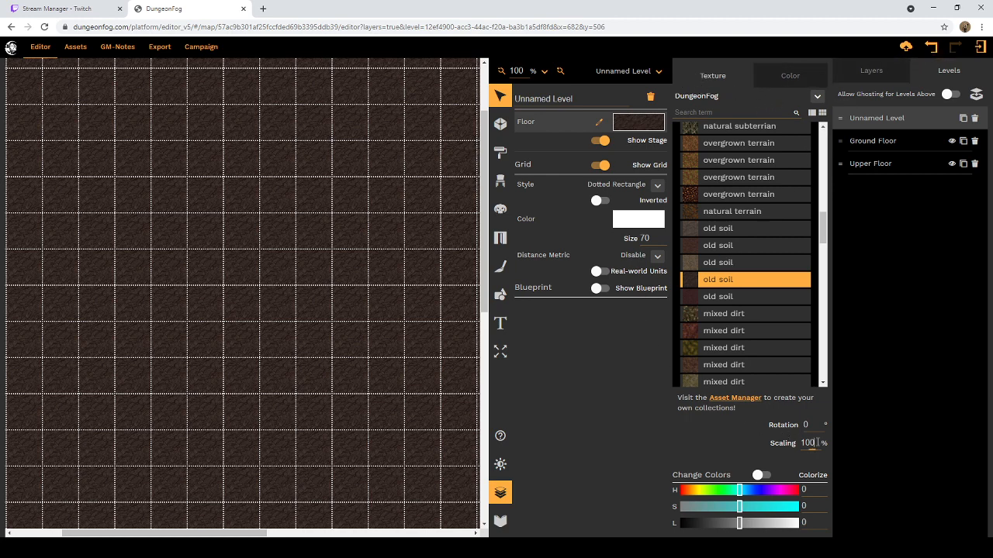
drag(817, 442, 782, 439)
text(250)
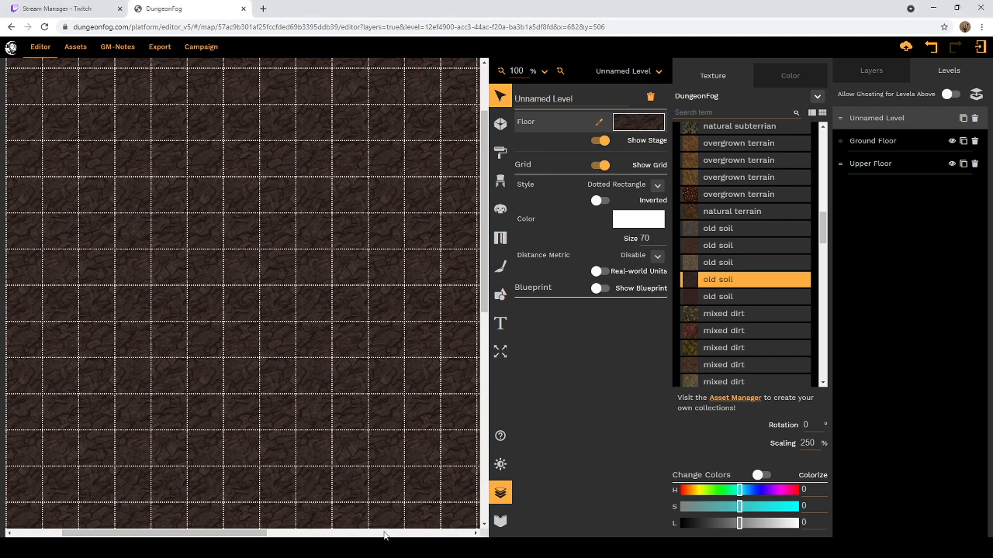
Step: Look over the soil-covered new level and turn on ghosting for the levels above
click(255, 535)
drag(191, 534, 132, 504)
scroll(321, 390, down, 9)
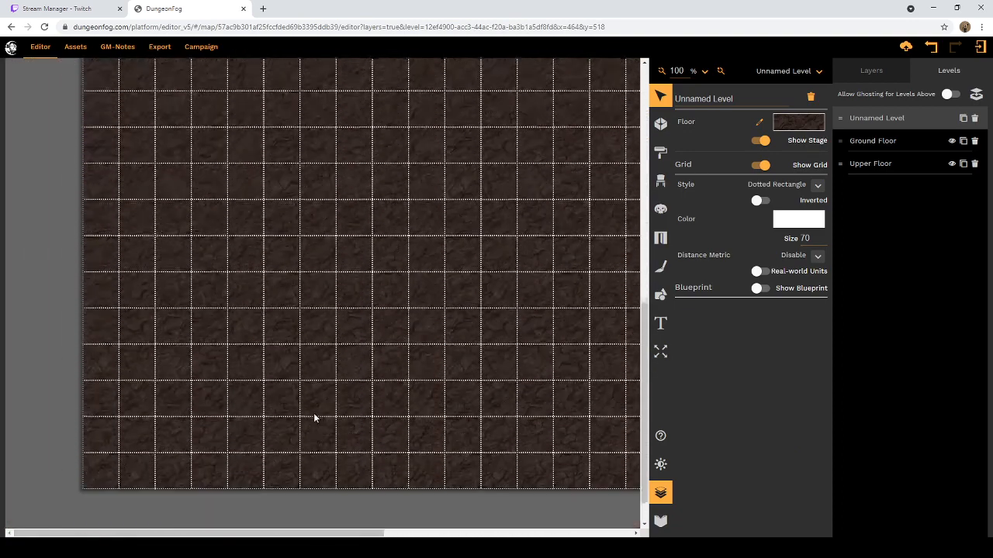
drag(219, 535, 381, 520)
scroll(377, 415, up, 8)
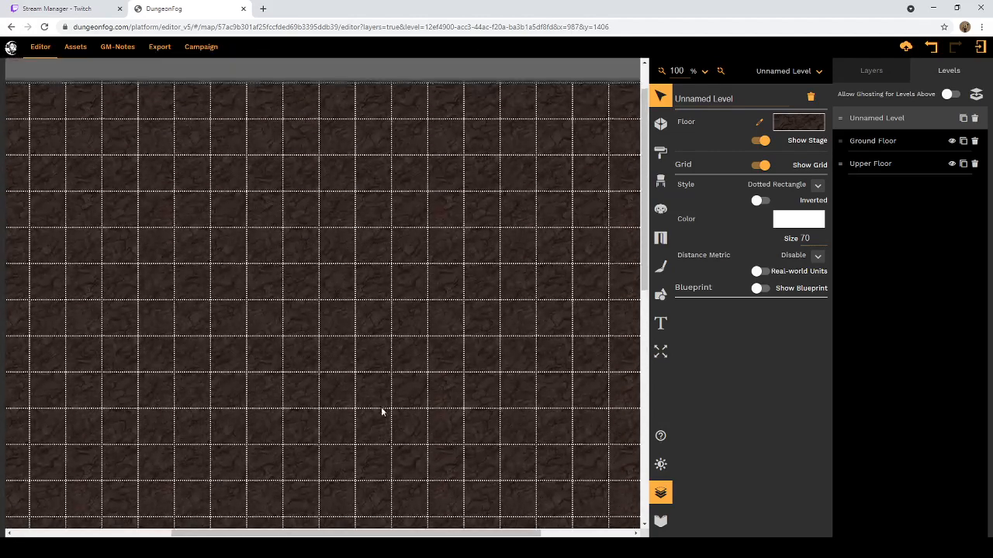
click(949, 97)
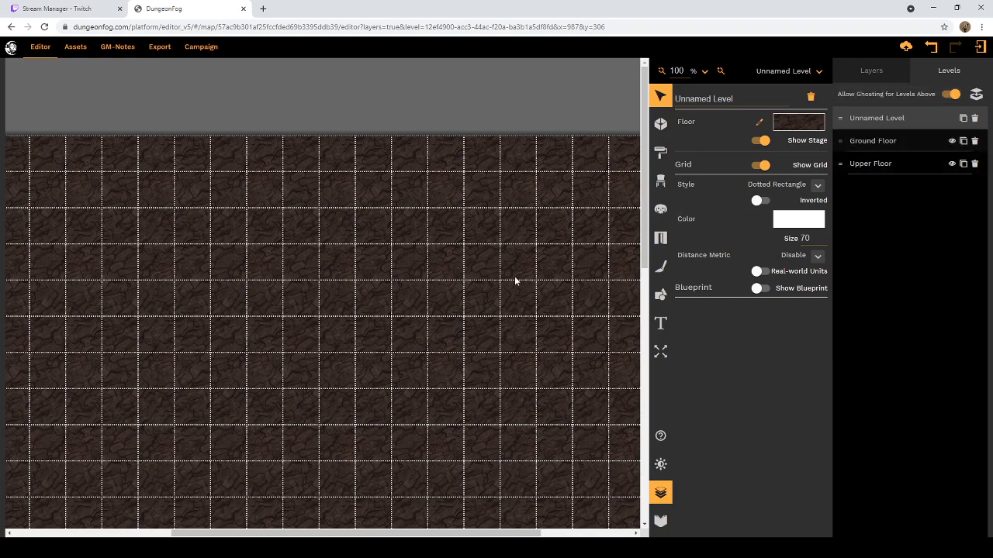
Step: Turn off ghosting for the levels above and look over the new level's lower edge
scroll(479, 303, down, 10)
scroll(481, 297, up, 5)
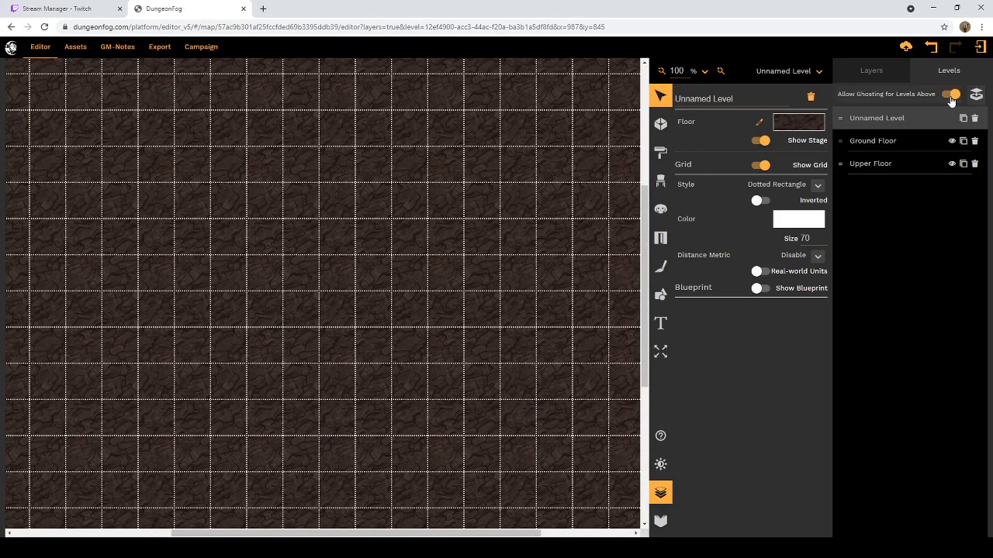
click(953, 95)
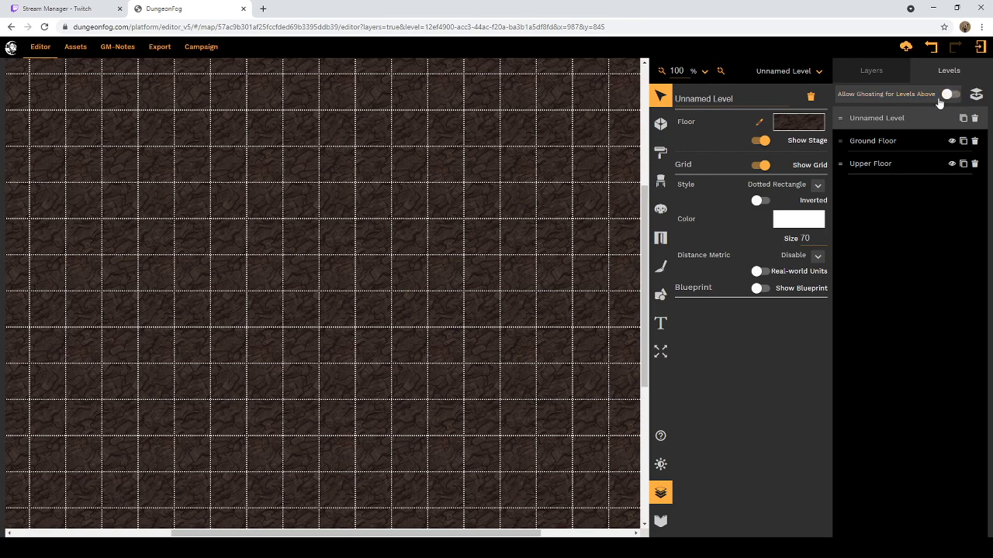
scroll(465, 357, down, 5)
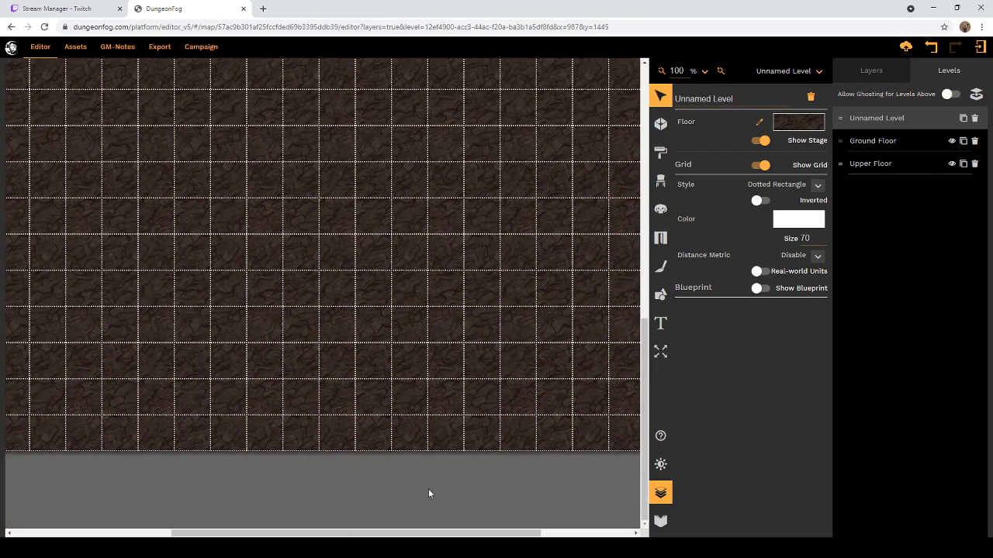
drag(430, 535, 373, 535)
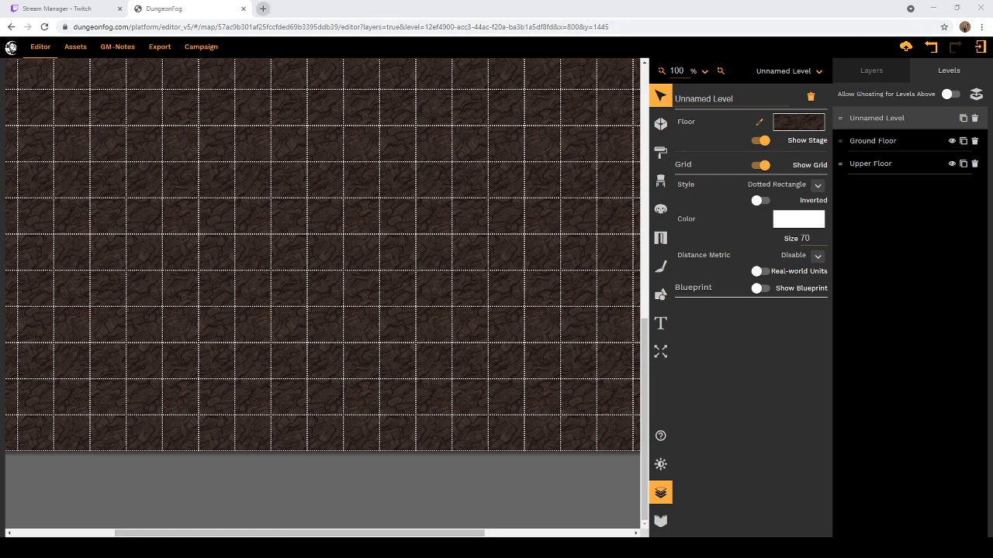
Step: Search the web for "elemental locus" in a new browser tab
click(263, 9)
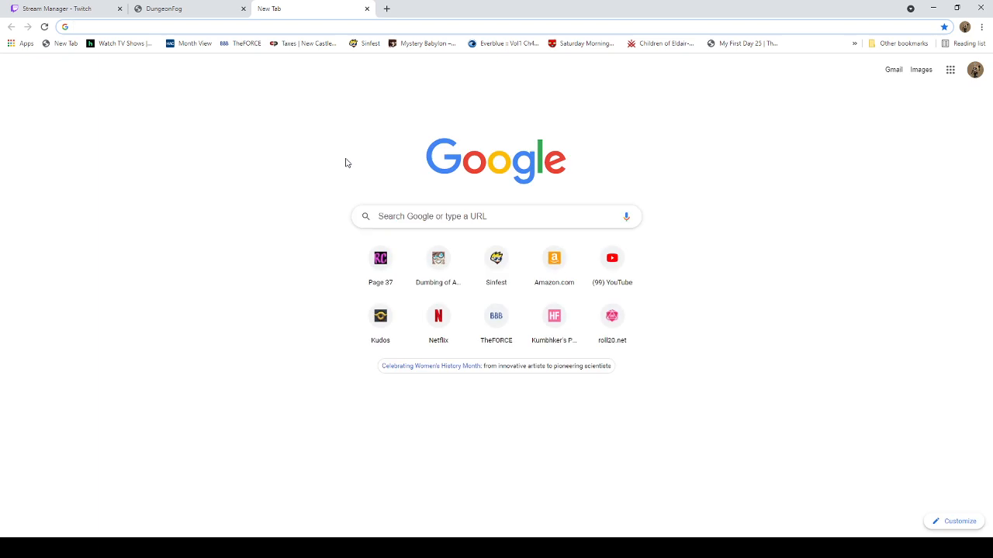
text(eleme)
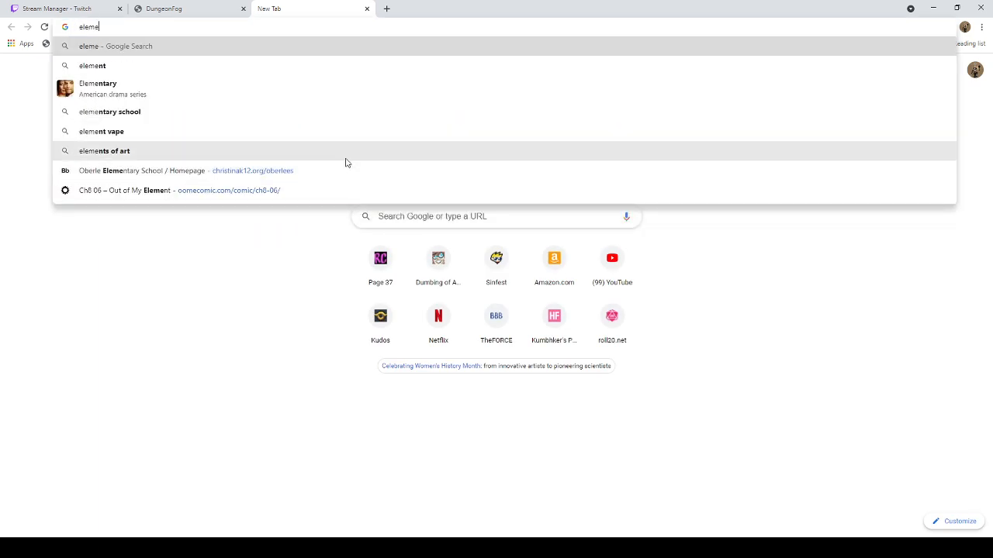
text(ntal lo)
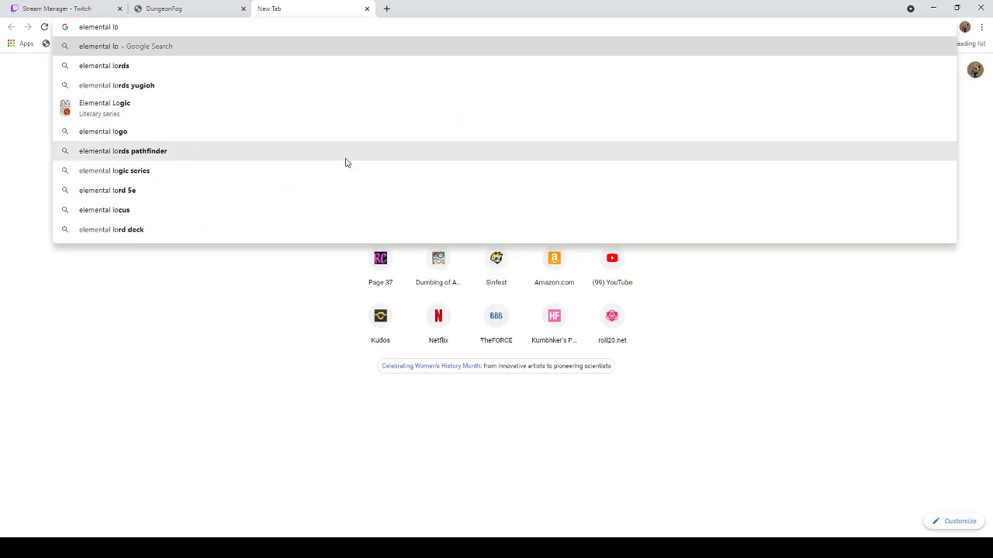
text(cus)
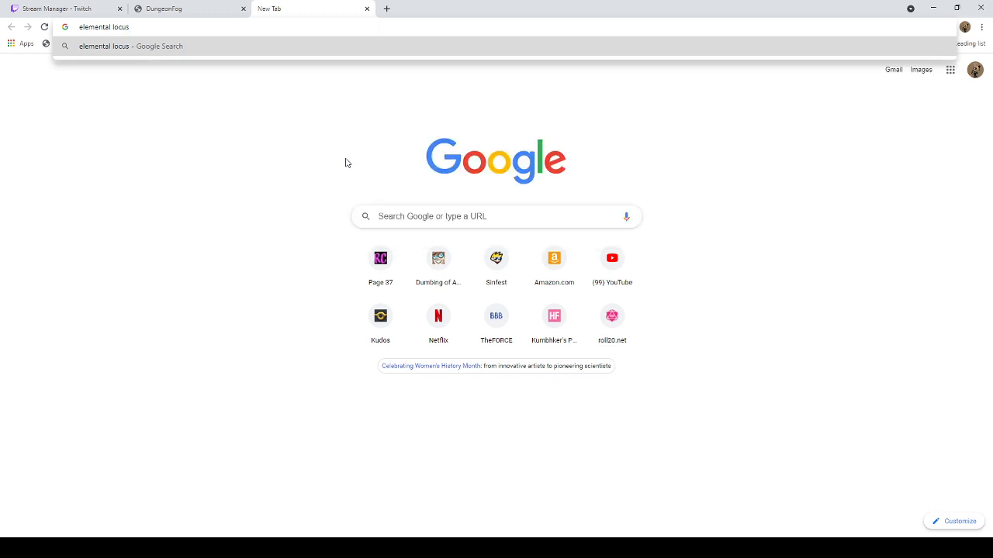
key(Return)
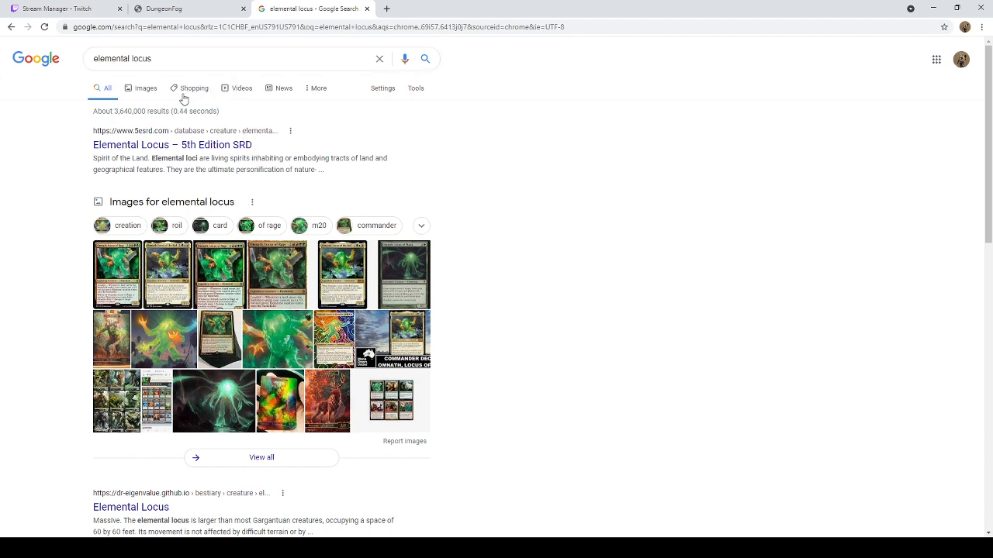
Step: Refine the search to "elemental locus 5e" and show the image results
click(183, 59)
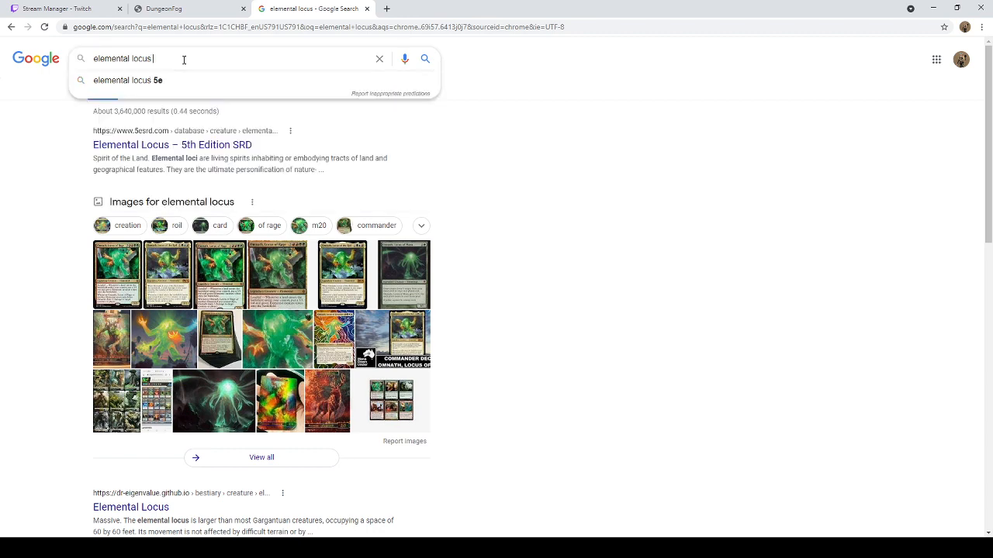
text(5e)
key(Return)
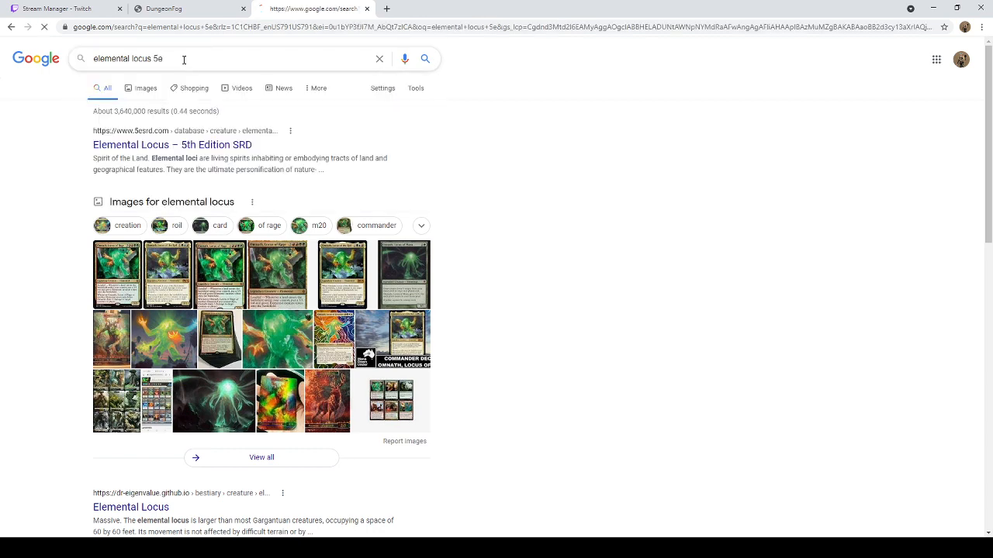
click(147, 90)
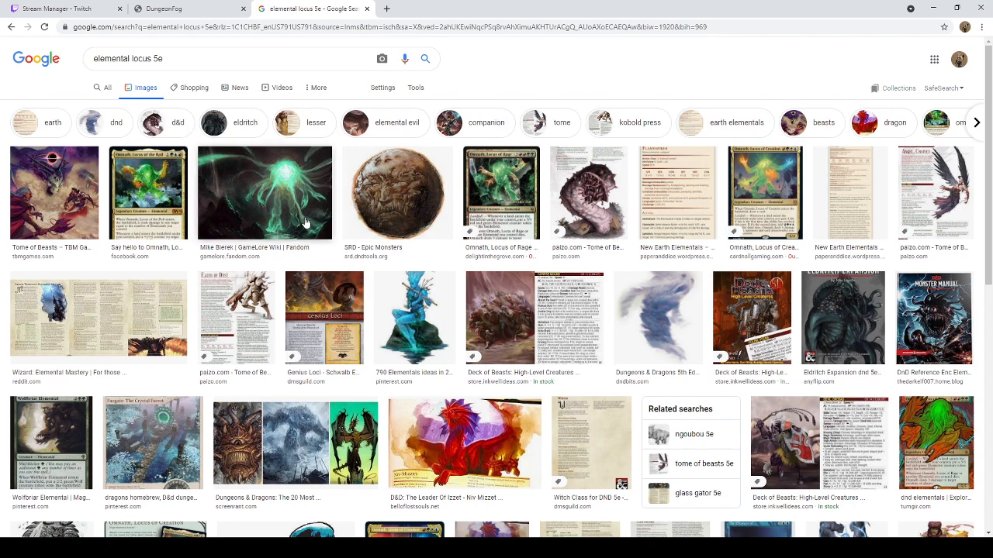
Step: Browse the image results and open the GameLore Wiki picture of the glowing green elemental in its own browser tab
scroll(395, 214, down, 3)
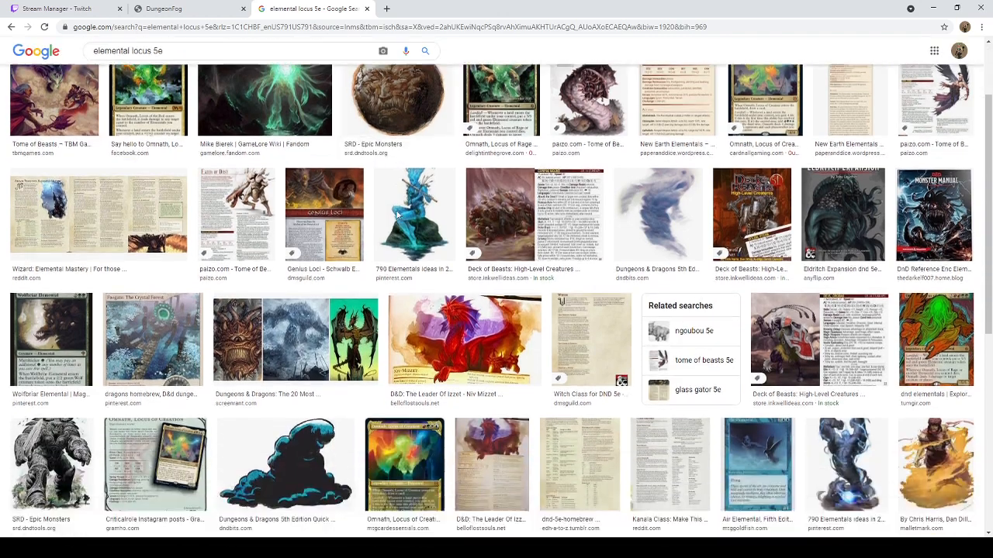
scroll(394, 220, down, 4)
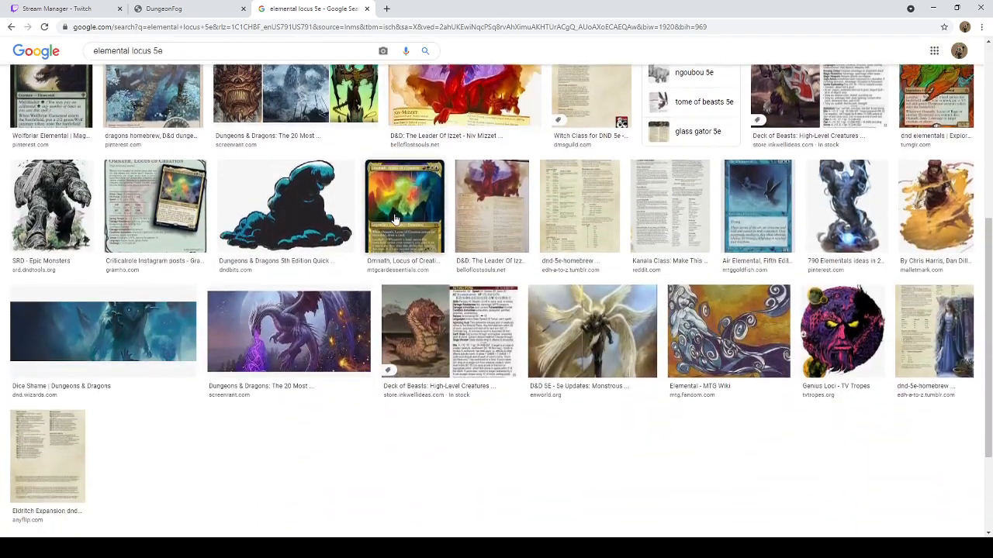
scroll(395, 219, up, 3)
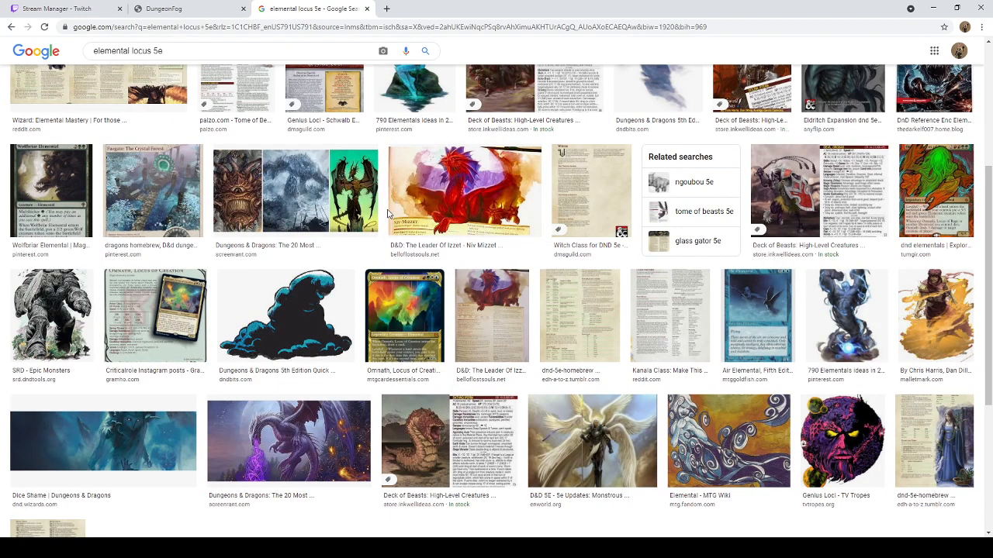
scroll(388, 213, up, 4)
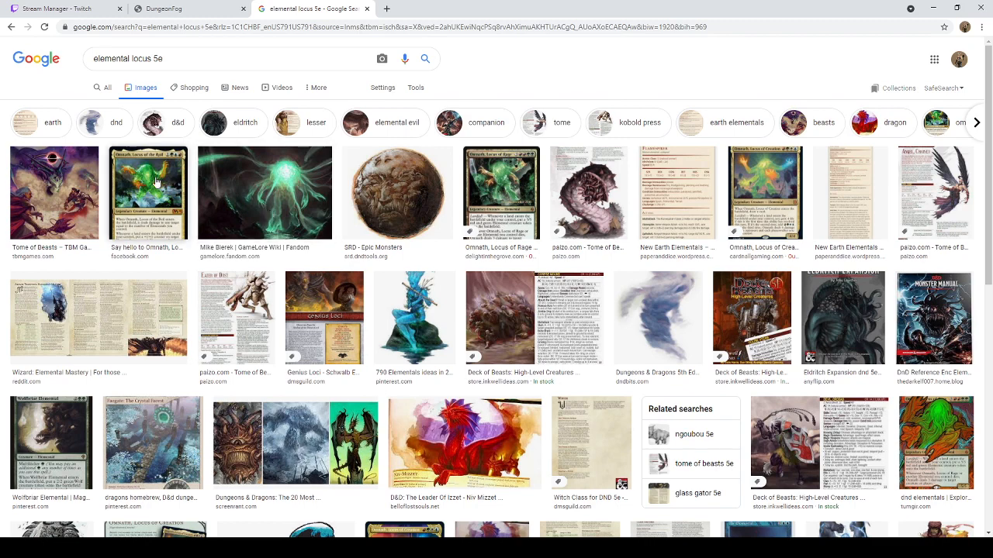
click(295, 193)
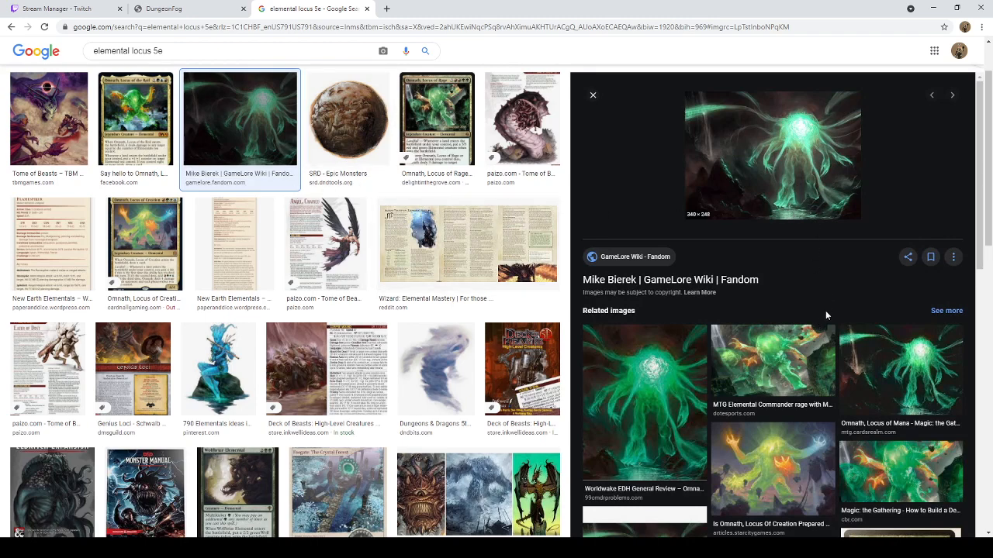
click(855, 287)
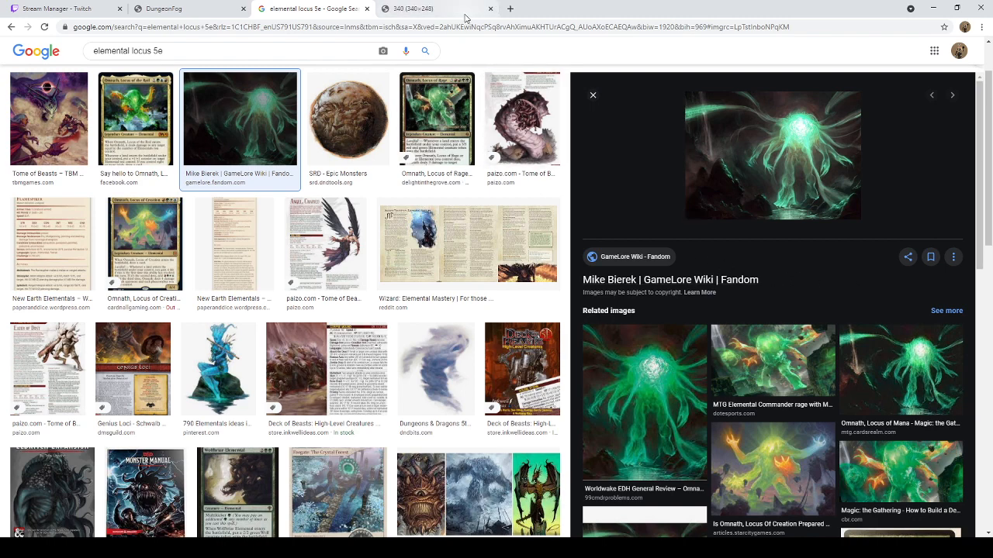
click(457, 13)
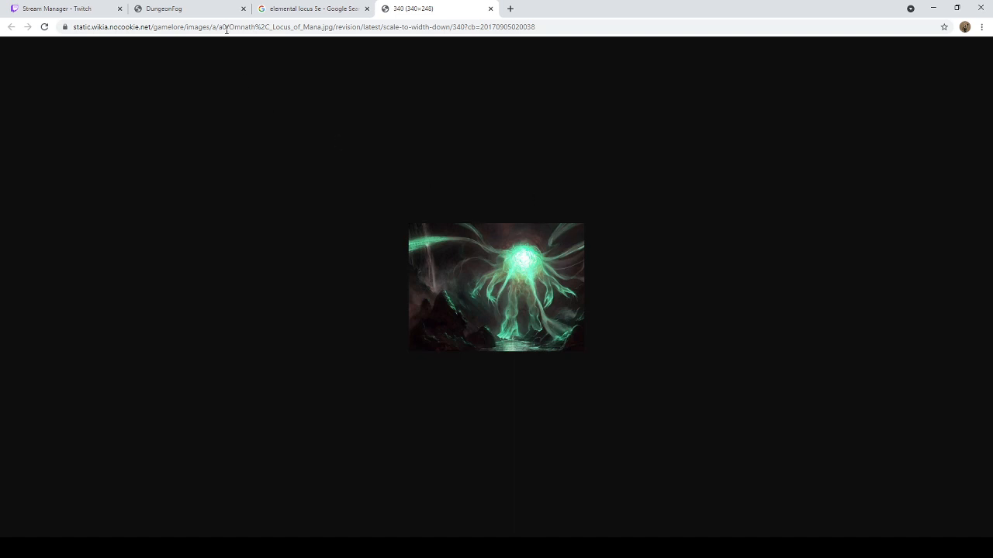
Step: Return to DungeonFog, examine the empty soil level from edge to edge, and bring up the green elemental picture again
click(206, 14)
scroll(417, 224, up, 10)
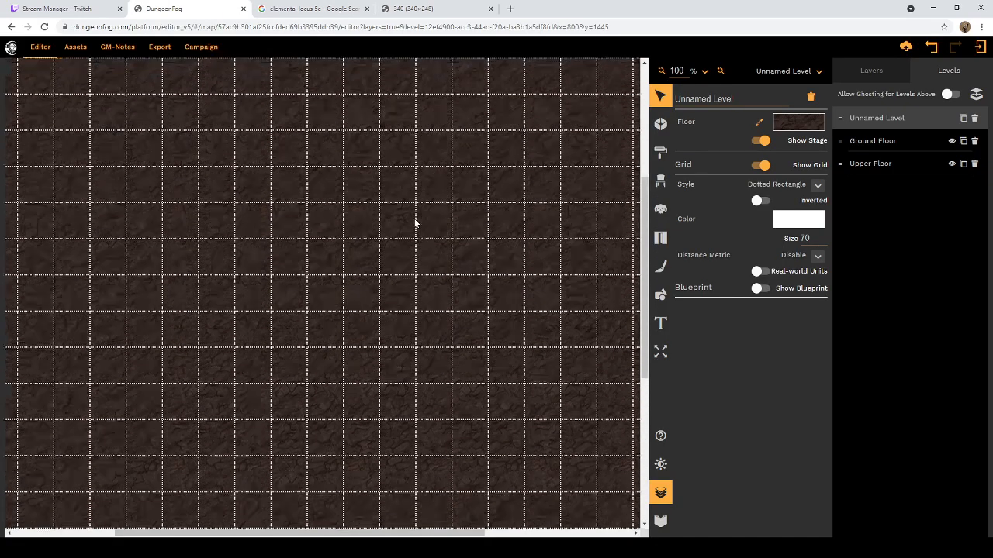
scroll(415, 223, up, 3)
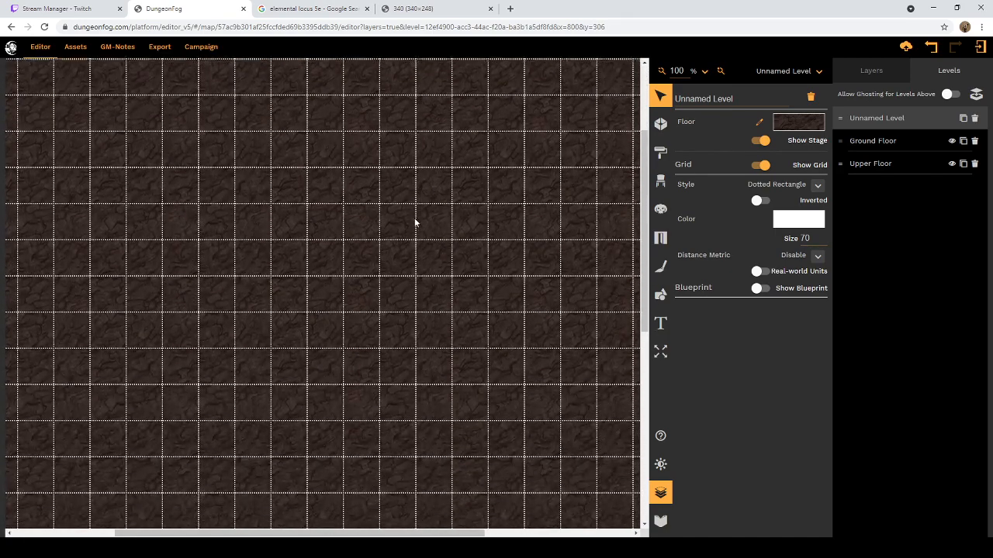
scroll(416, 224, down, 4)
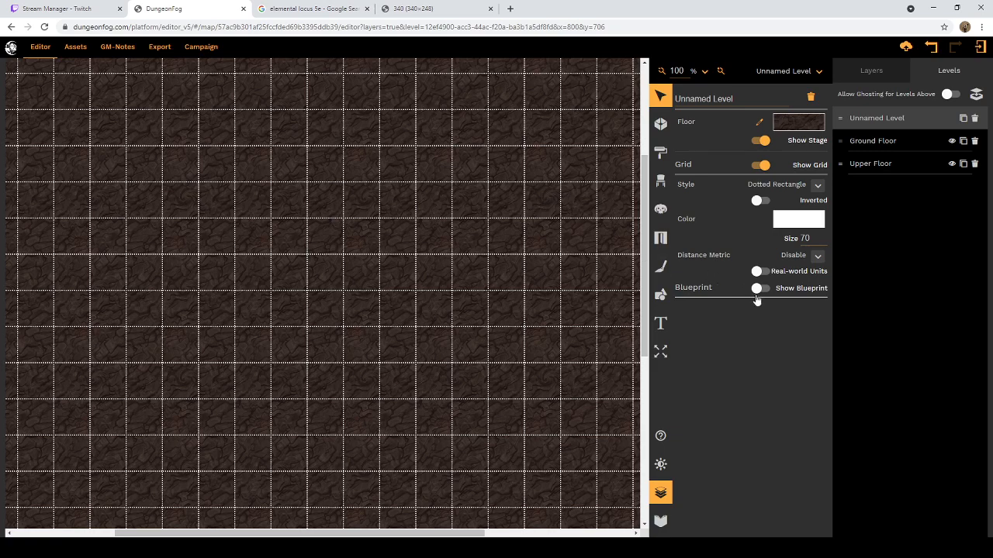
drag(357, 536, 560, 524)
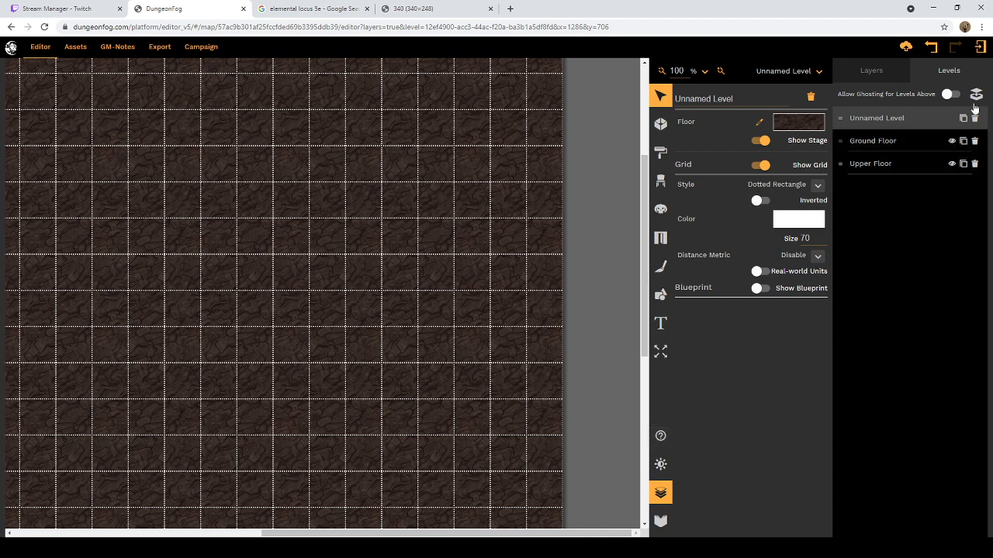
click(892, 77)
click(939, 73)
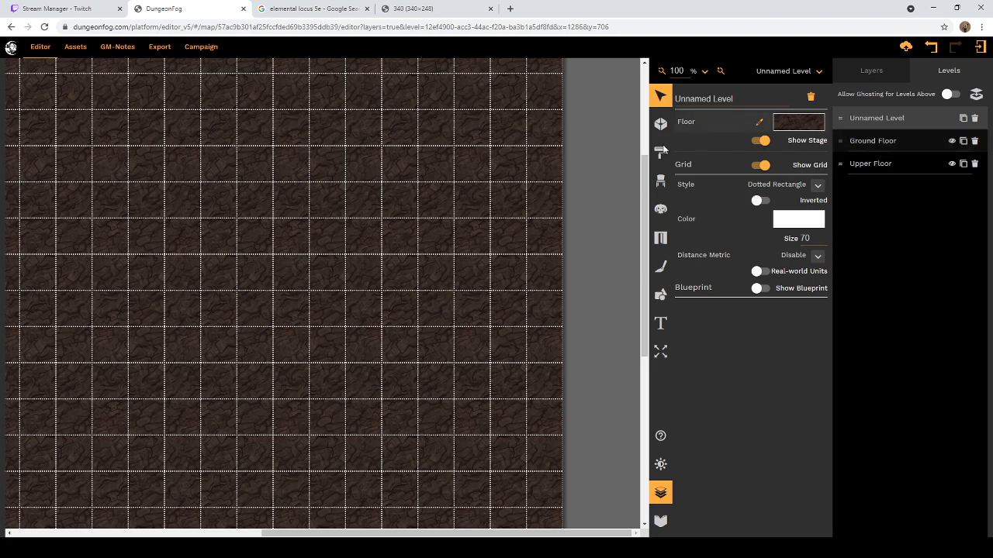
scroll(373, 146, down, 5)
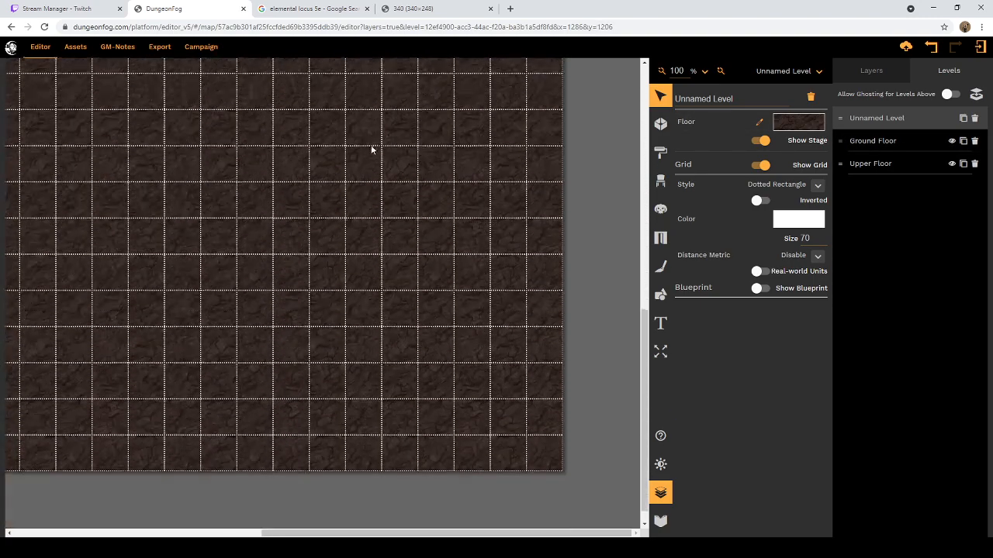
drag(468, 533, 324, 531)
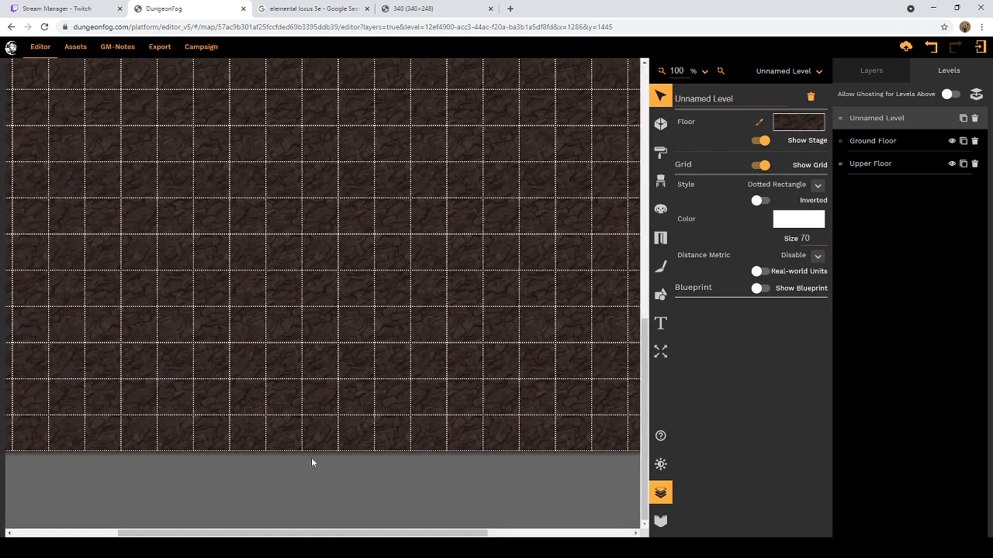
scroll(318, 198, up, 2)
scroll(313, 211, up, 9)
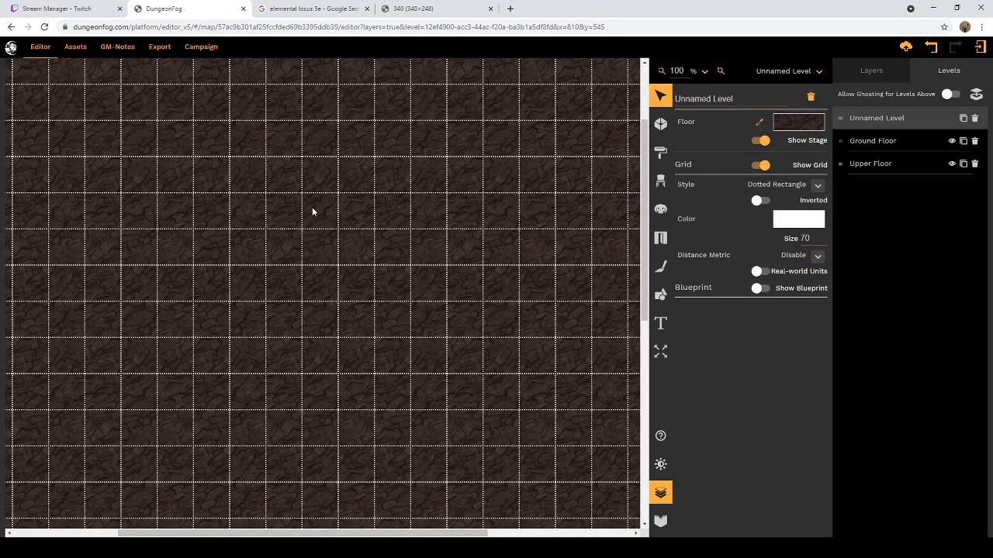
scroll(333, 204, down, 1)
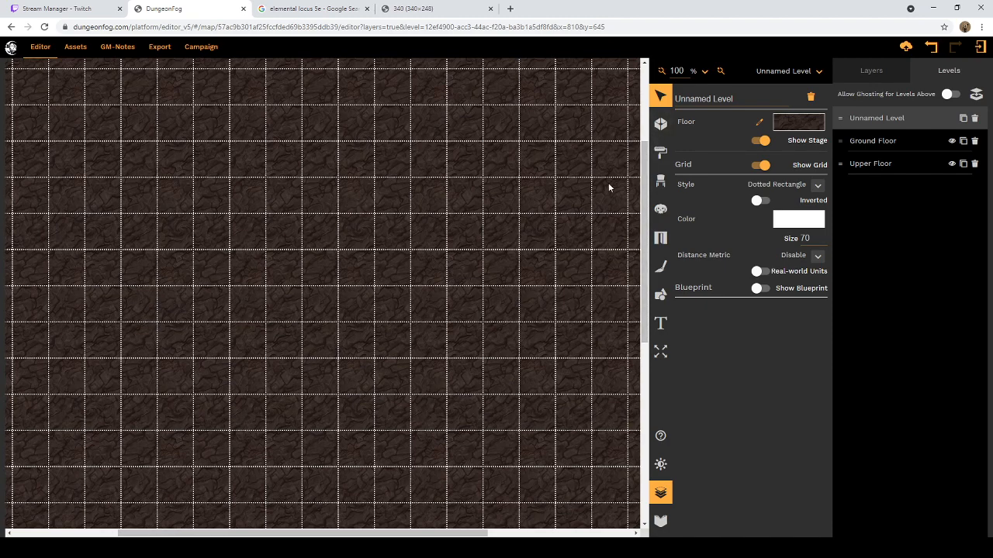
scroll(601, 190, up, 2)
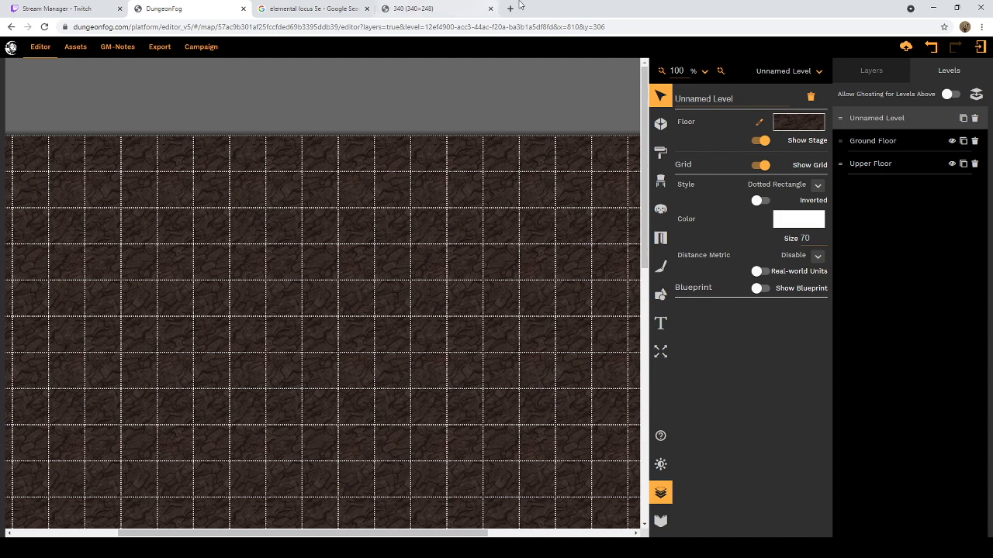
click(439, 9)
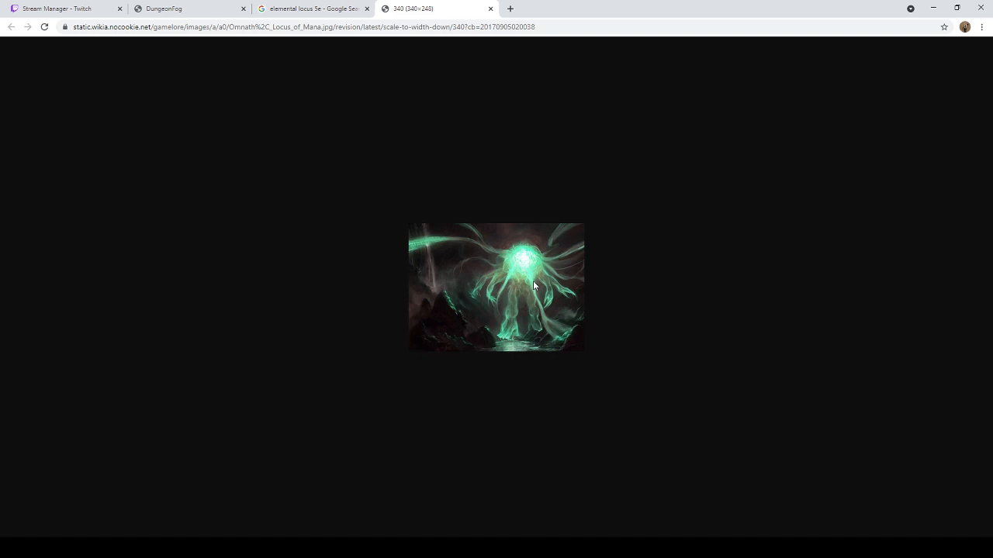
Step: Close the green elemental picture and the image search results, returning to the soil level in DungeonFog
click(491, 8)
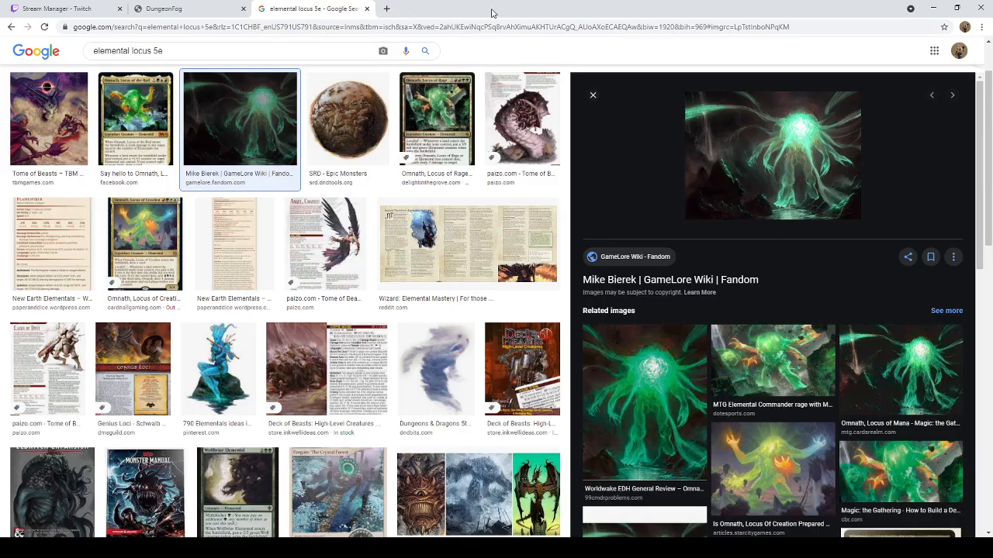
click(367, 8)
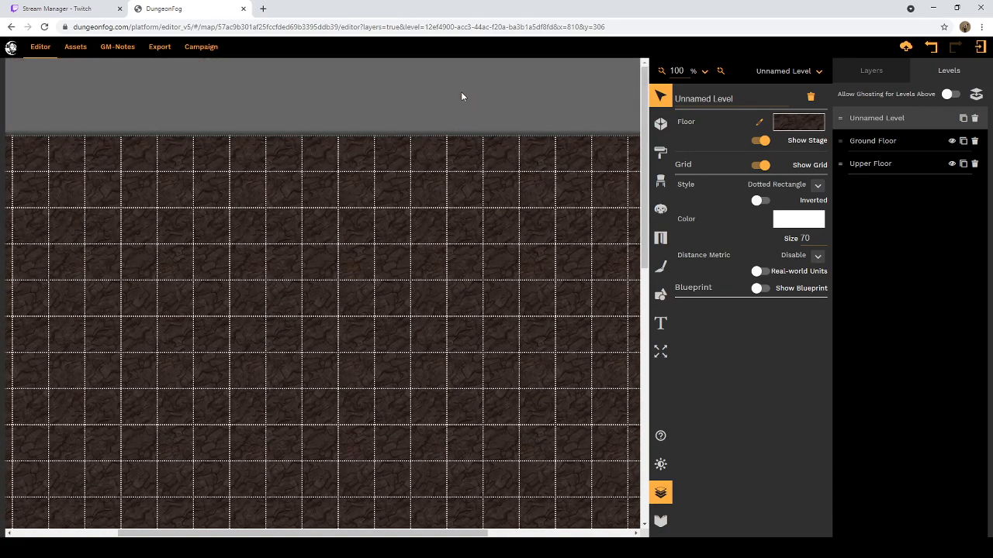
drag(378, 533, 314, 519)
Step: Start the Room tool and look through the wood textures available for the room floor
click(660, 125)
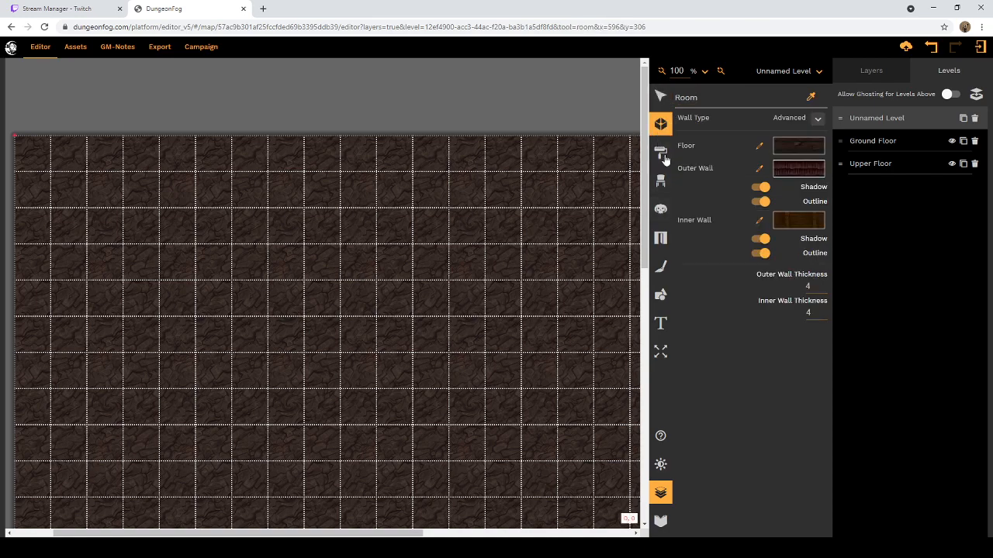
click(797, 149)
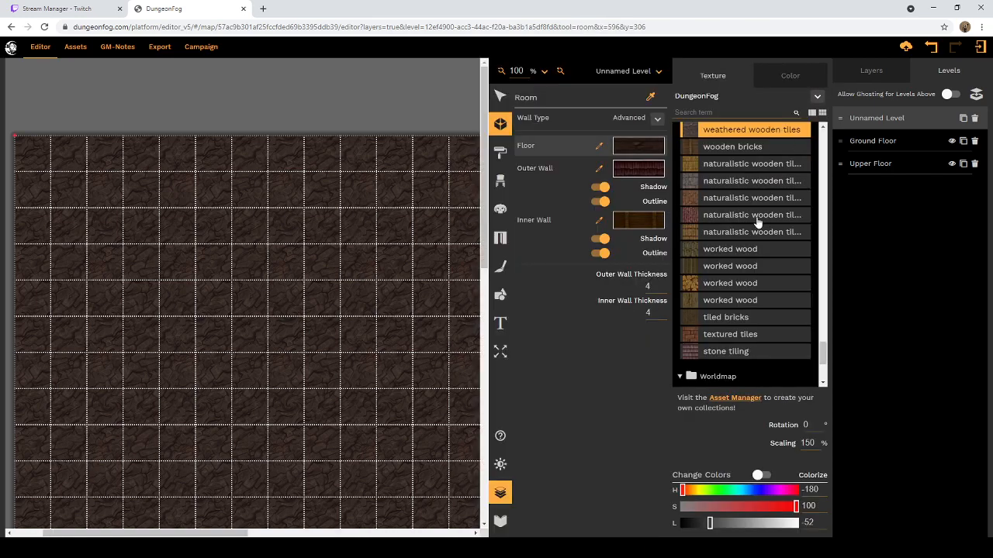
scroll(751, 214, down, 1)
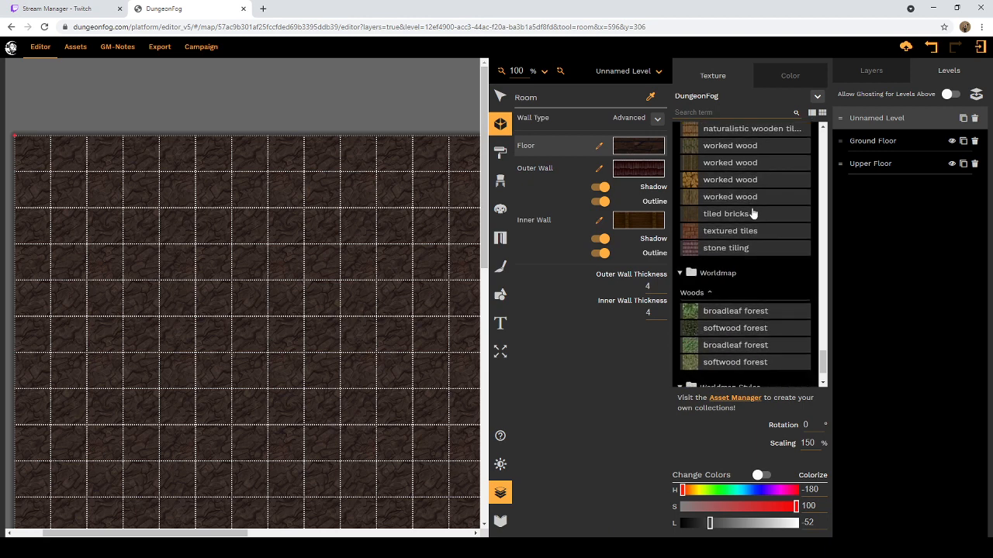
scroll(750, 208, up, 2)
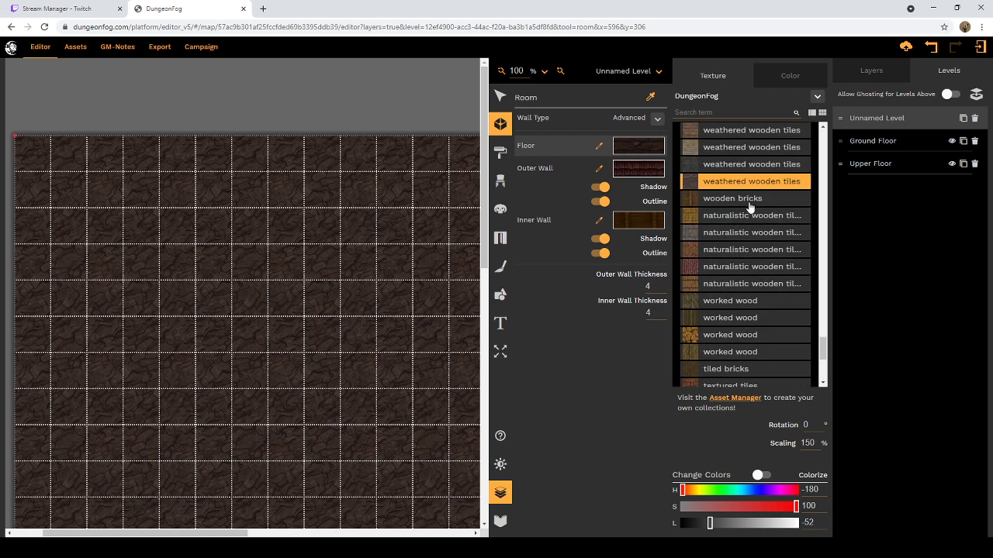
scroll(751, 205, down, 2)
scroll(747, 212, up, 4)
scroll(747, 212, up, 1)
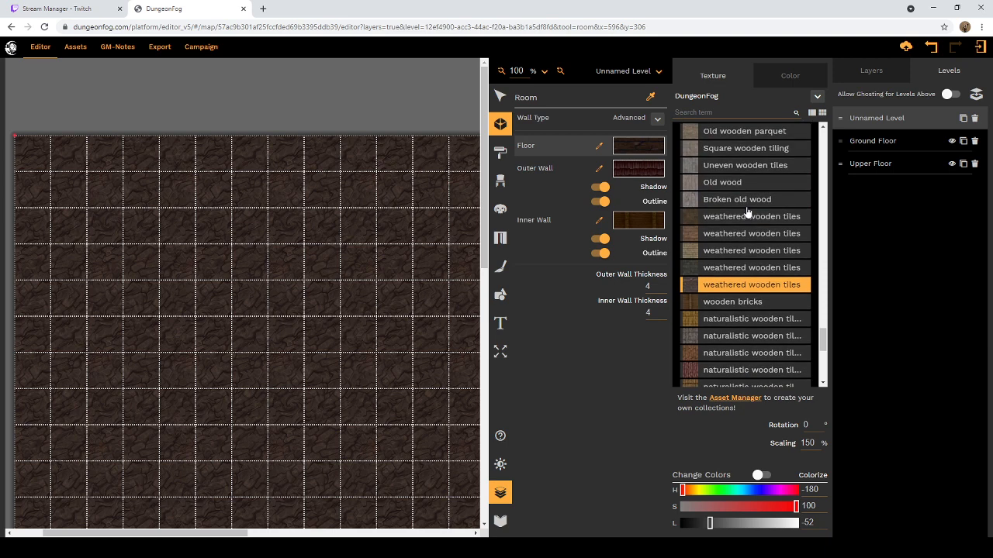
scroll(747, 212, up, 4)
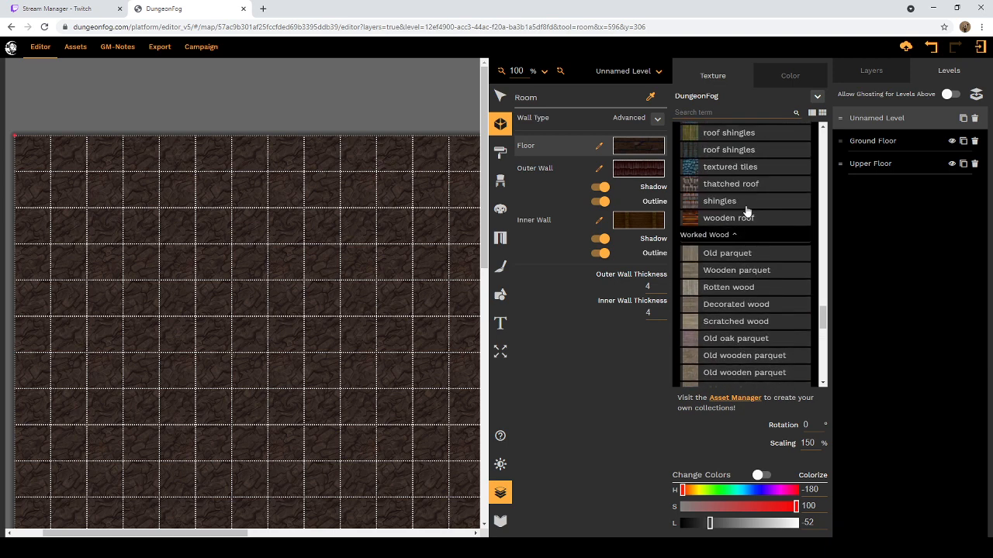
Step: Check the Natural Wood textures, and collapse the Wood and Worldmap folders in the floor texture library
click(736, 236)
scroll(745, 222, up, 5)
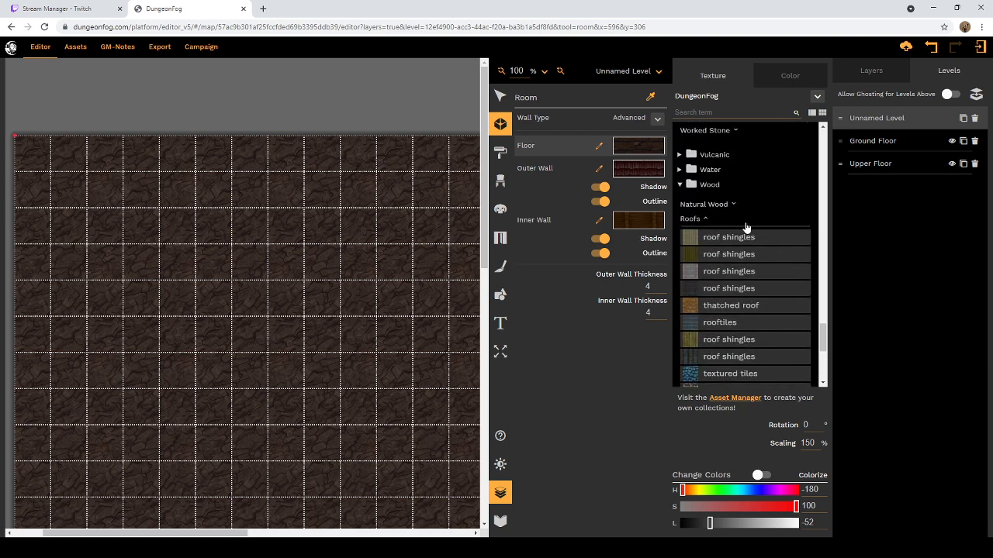
click(734, 205)
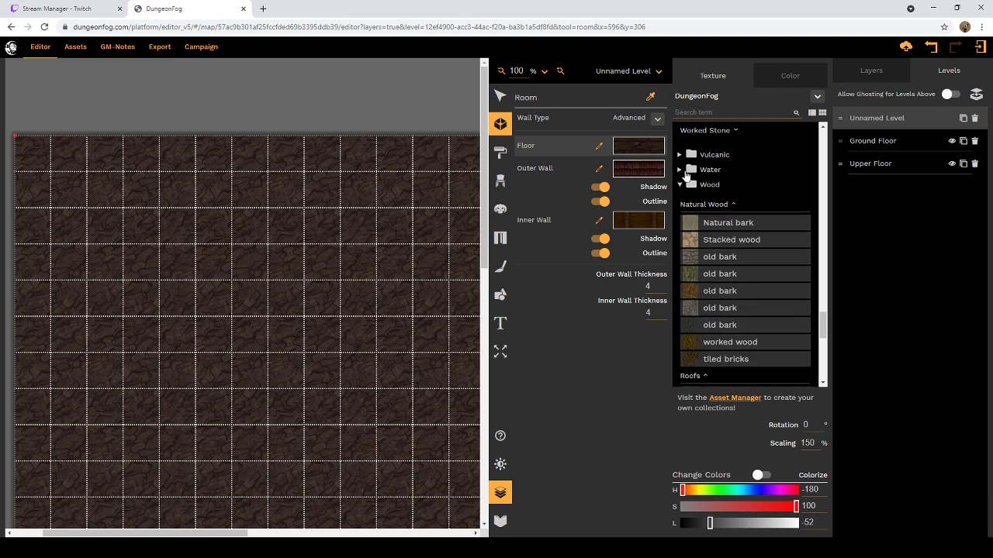
scroll(731, 211, down, 1)
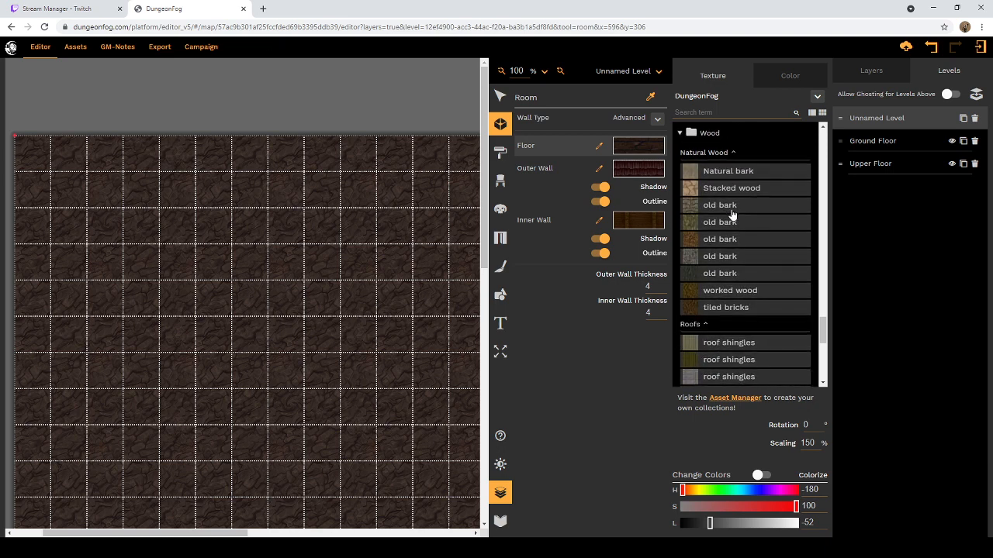
scroll(731, 214, up, 2)
click(683, 236)
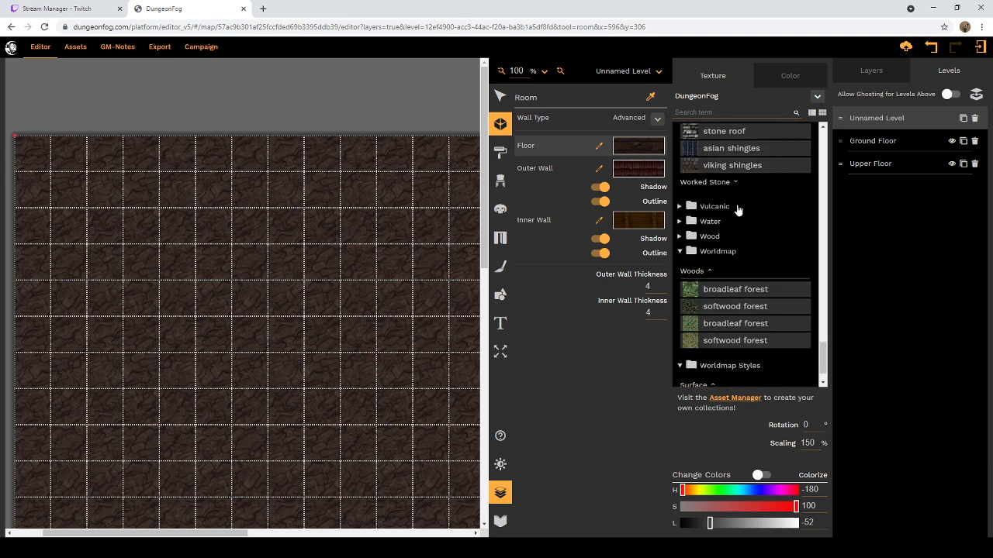
scroll(731, 230, down, 1)
click(683, 218)
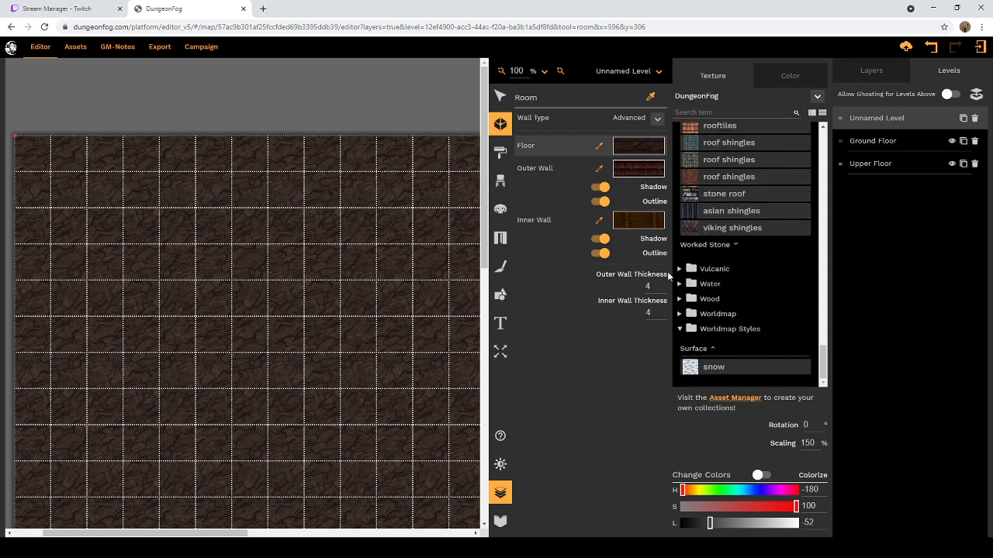
Step: Set the room floor to the Old natural stone texture from Worked Stone and darken its lightness to -69
click(736, 245)
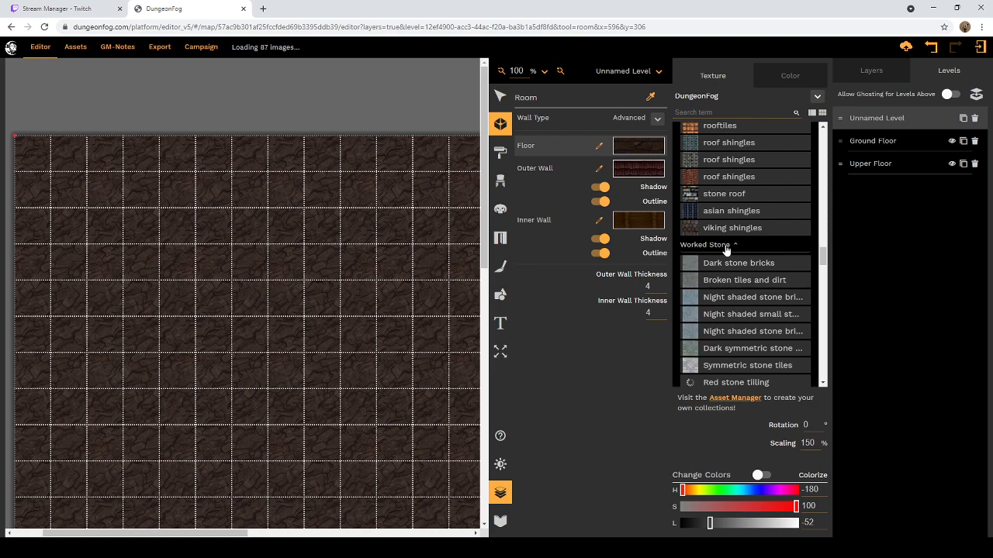
scroll(725, 250, down, 3)
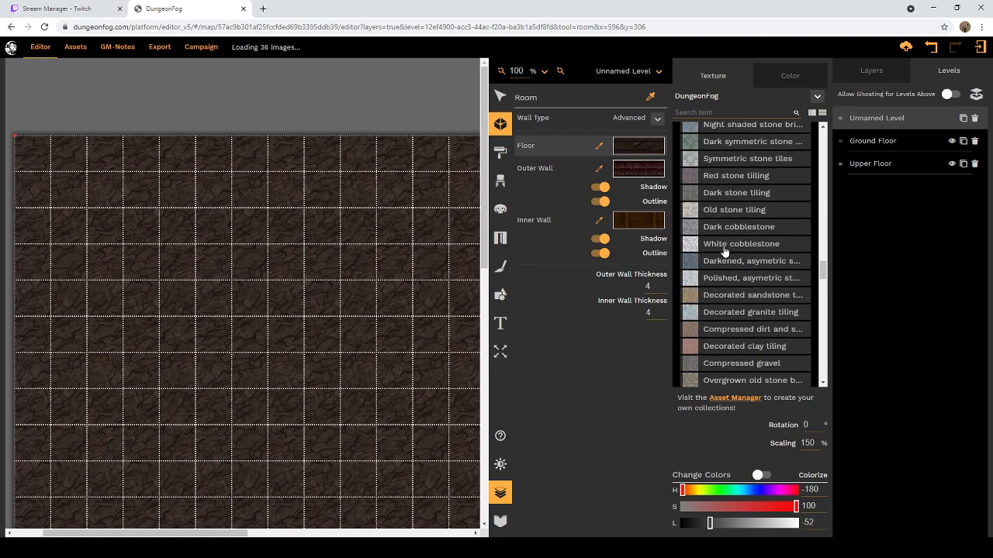
scroll(724, 252, down, 3)
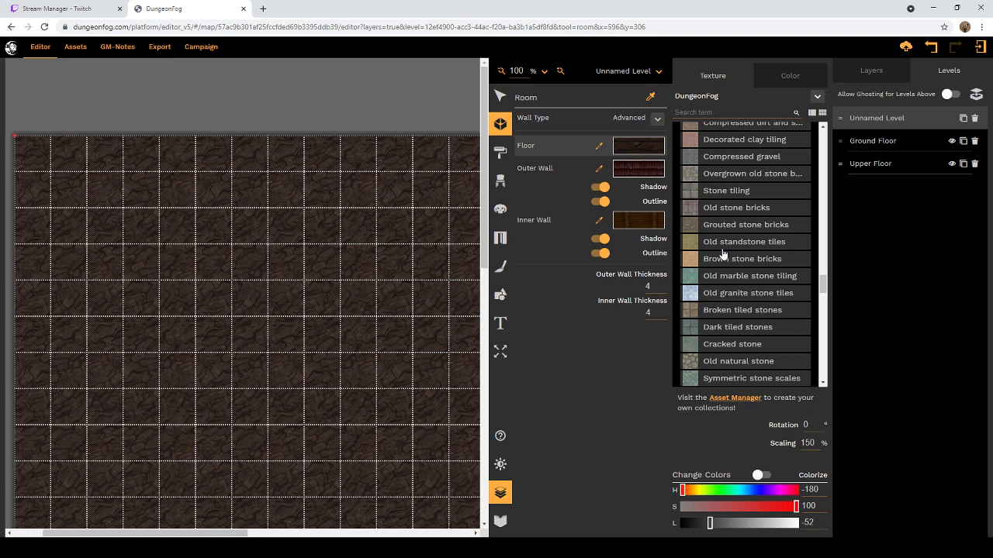
scroll(723, 253, down, 2)
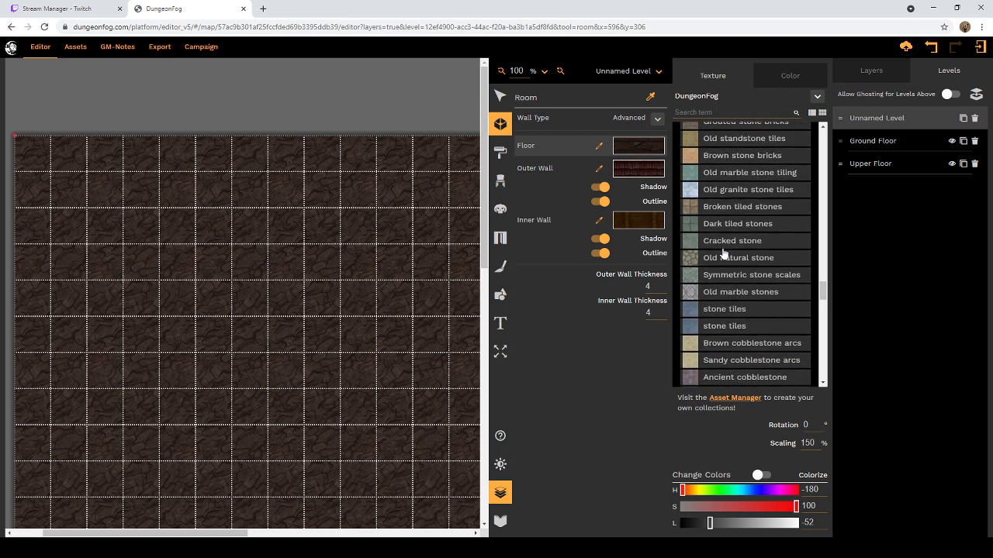
scroll(763, 255, up, 1)
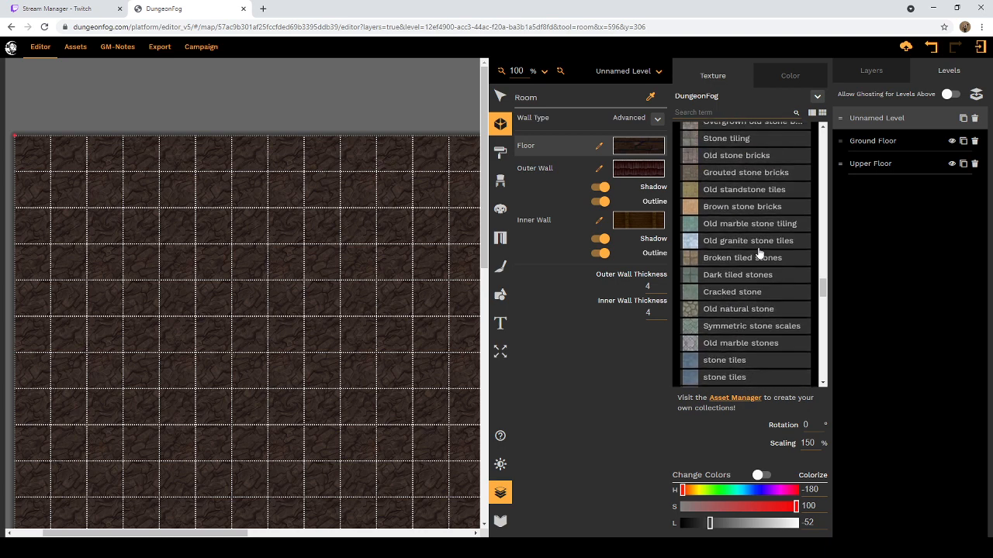
click(726, 313)
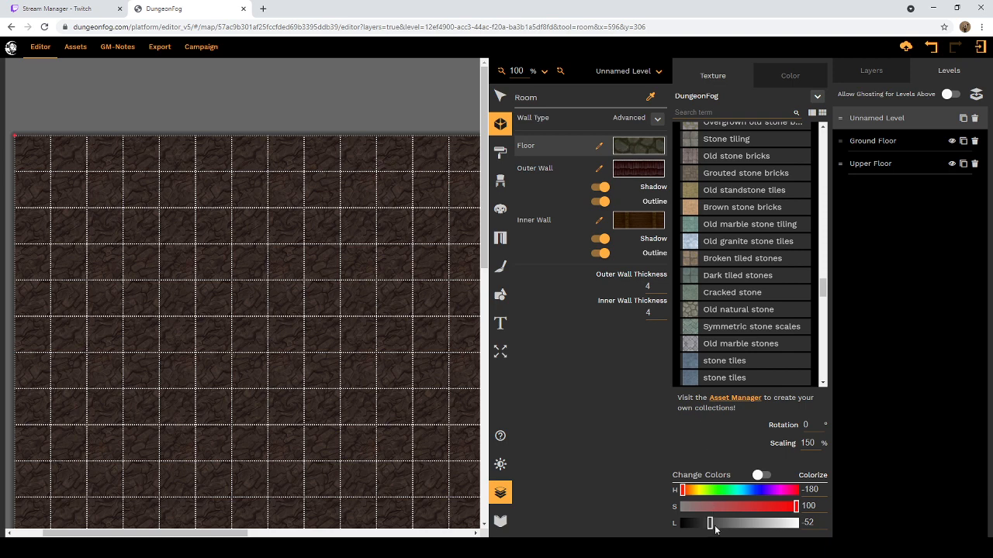
drag(709, 524, 700, 528)
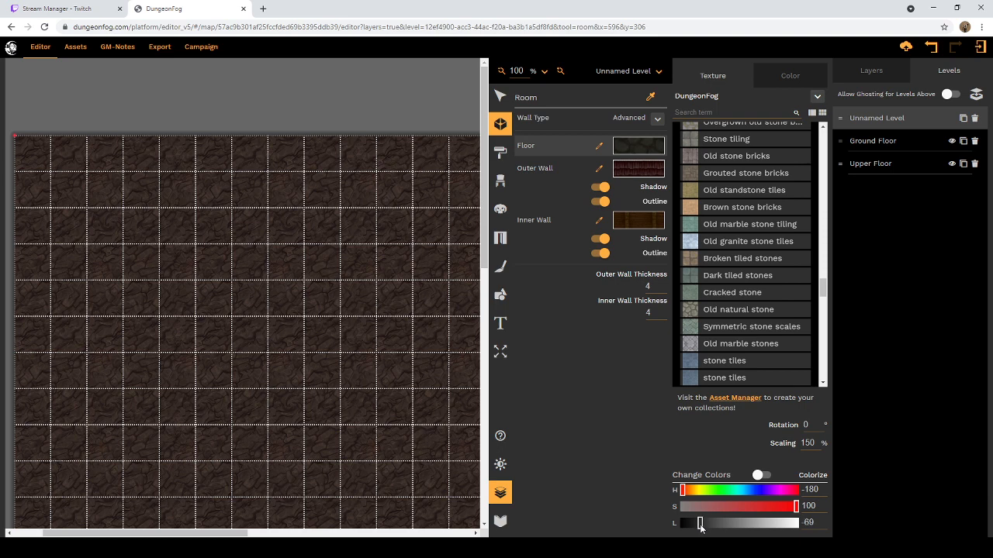
Step: Set the room's outer wall to the reddish-brown stone bricks texture from Worked Stone
click(639, 173)
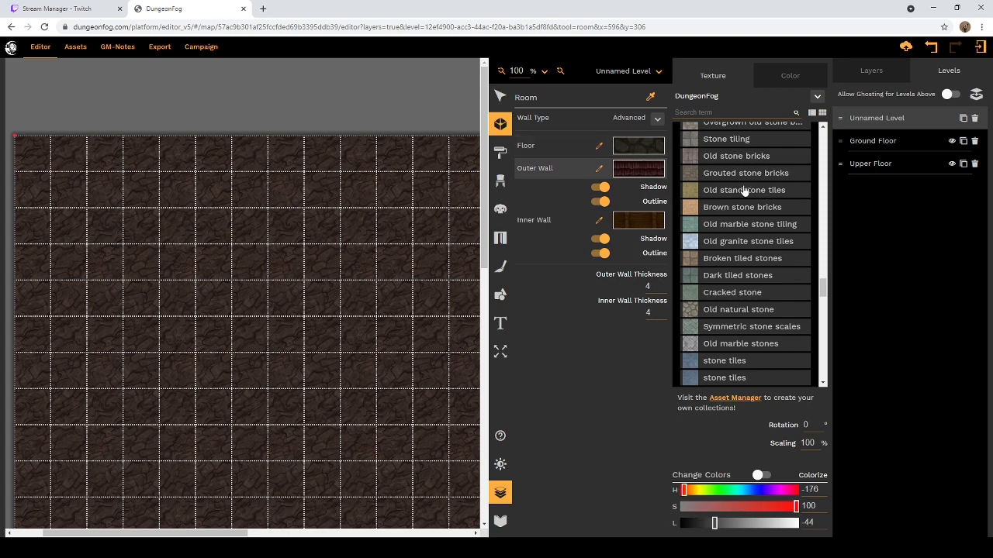
scroll(748, 214, up, 3)
scroll(754, 215, up, 1)
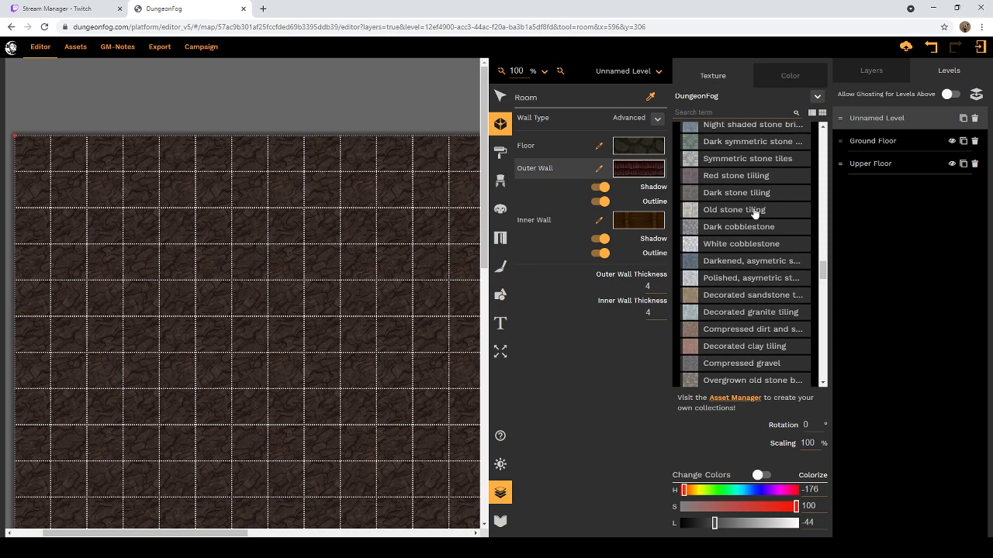
scroll(754, 215, down, 2)
scroll(753, 219, down, 4)
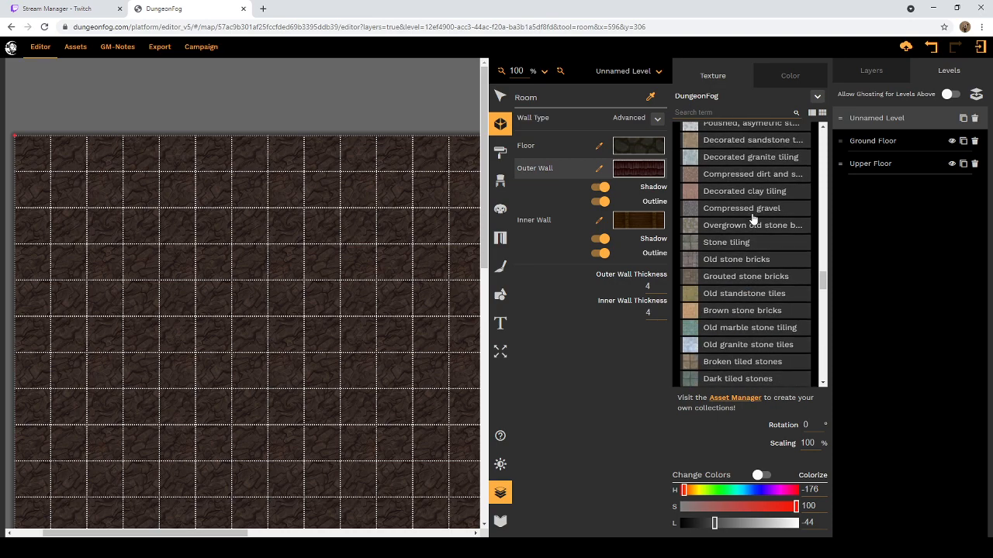
scroll(753, 219, down, 2)
scroll(738, 227, down, 4)
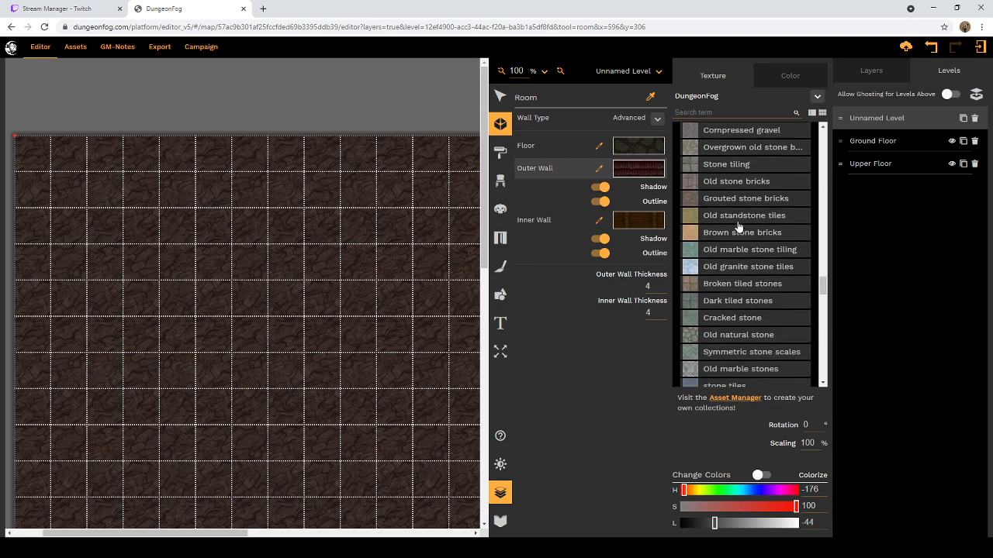
scroll(737, 226, up, 2)
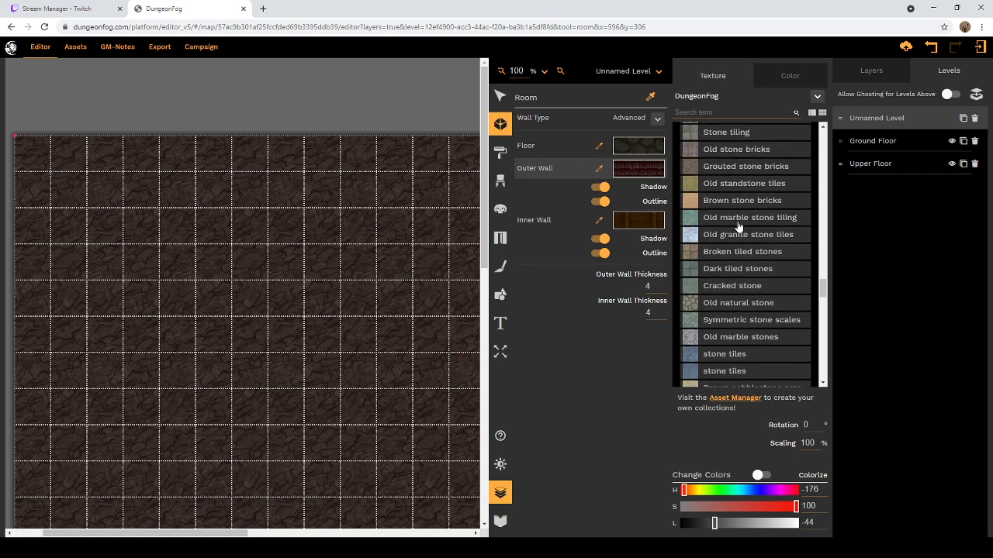
scroll(735, 228, down, 12)
scroll(733, 231, down, 1)
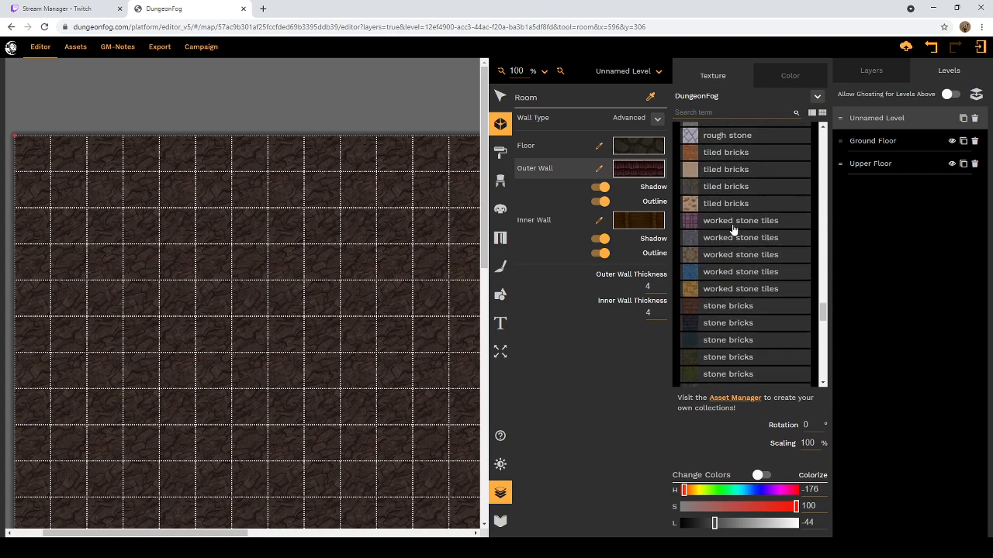
scroll(762, 308, down, 1)
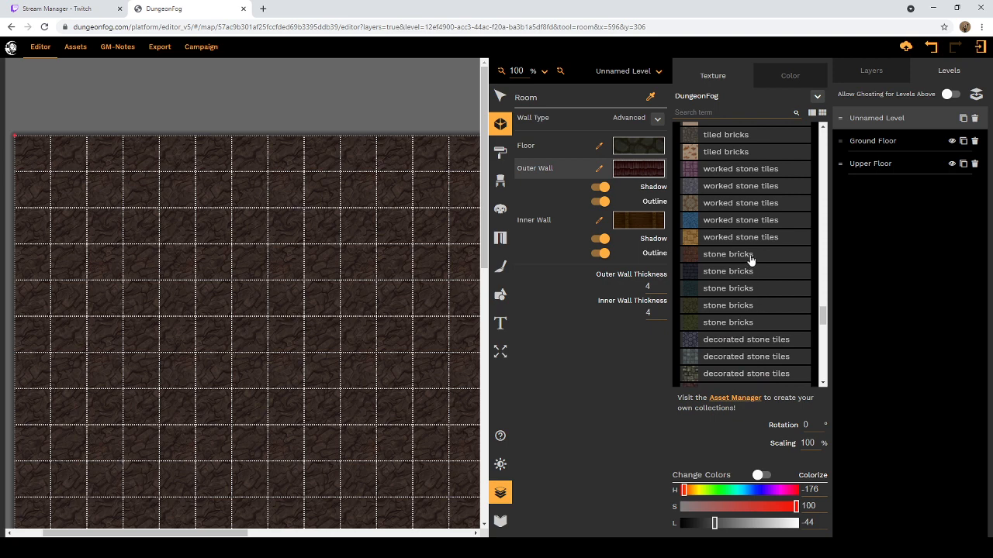
click(751, 261)
scroll(745, 262, down, 2)
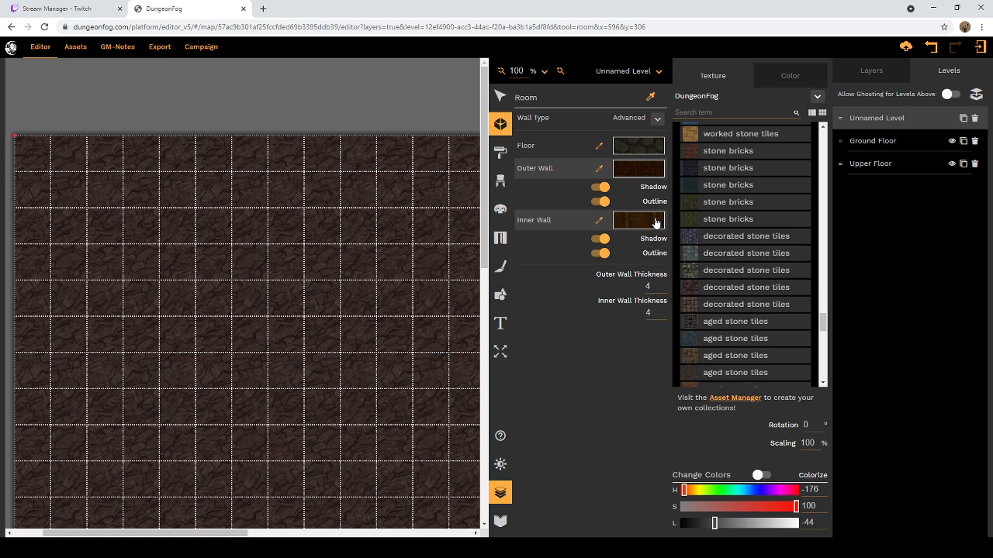
Step: Set the room's inner wall to the dark red decorated stone tiles texture
click(655, 223)
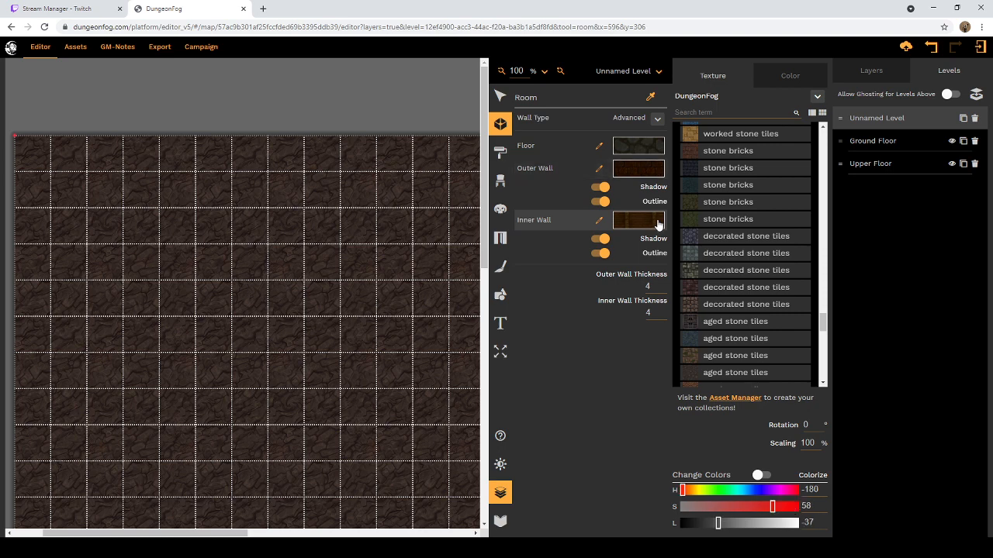
click(731, 295)
scroll(782, 353, down, 1)
scroll(782, 356, down, 1)
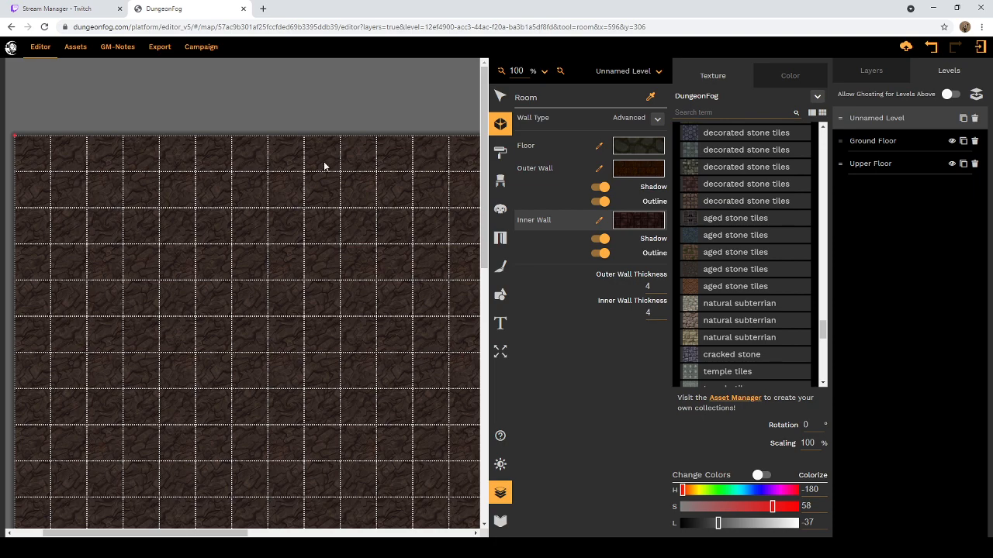
Step: Leave the Room tool and examine the empty soil level from its upper edge to its lower edge
click(500, 96)
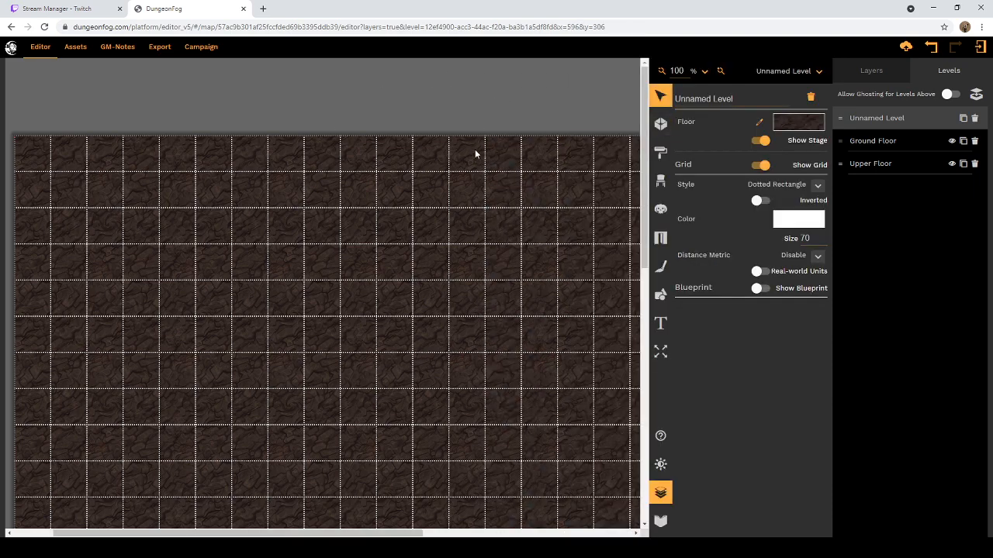
scroll(473, 167, down, 2)
scroll(434, 326, down, 3)
drag(352, 534, 280, 532)
scroll(401, 321, down, 5)
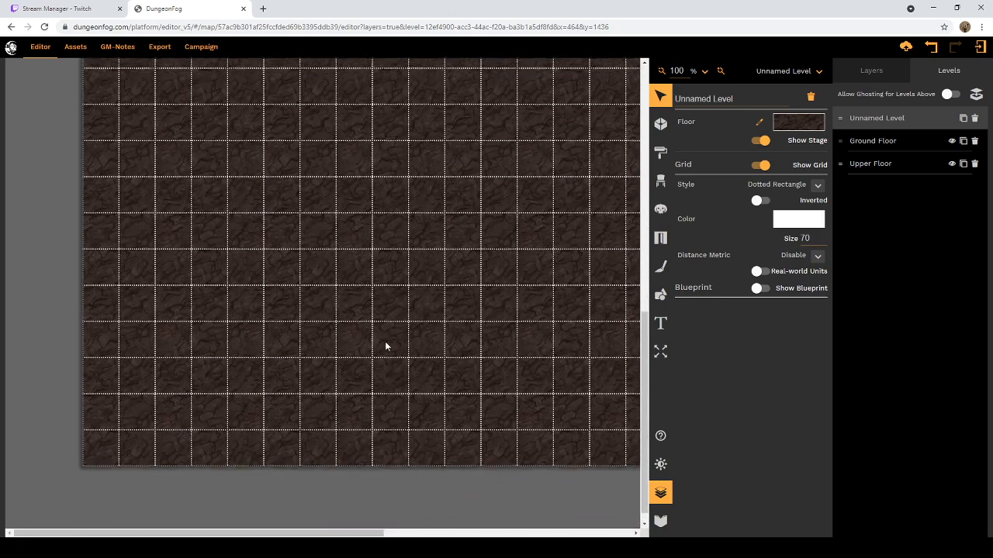
scroll(386, 343, up, 6)
scroll(371, 239, up, 3)
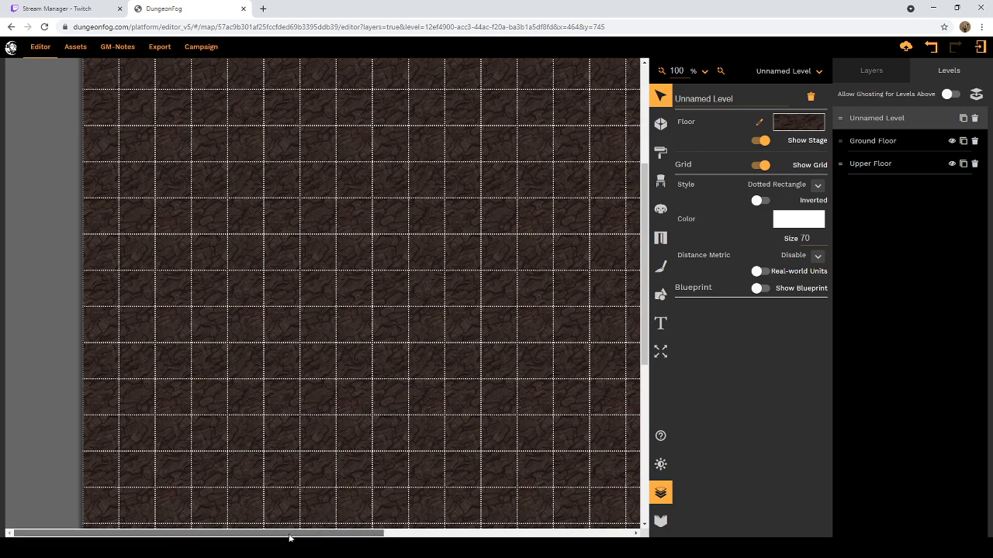
drag(290, 535, 374, 537)
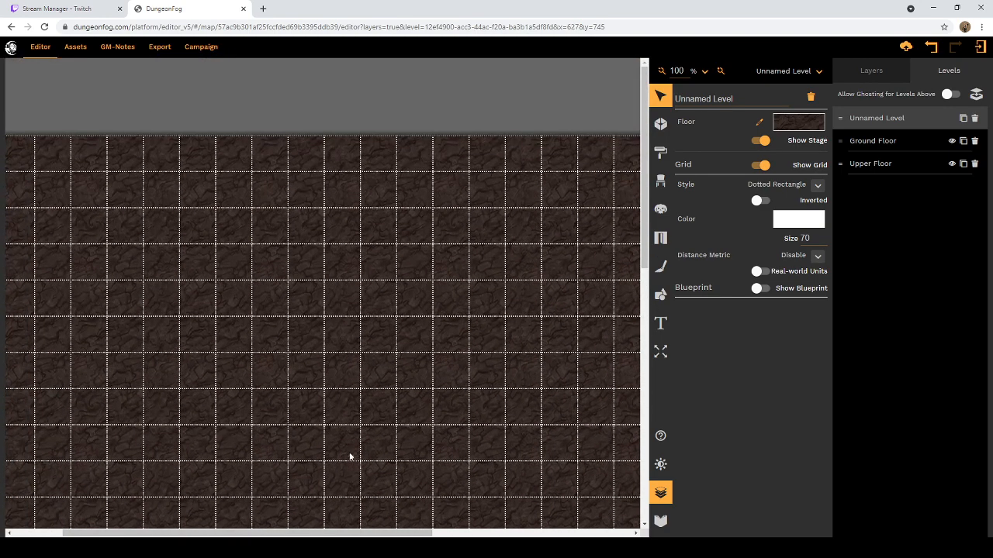
scroll(402, 422, down, 1)
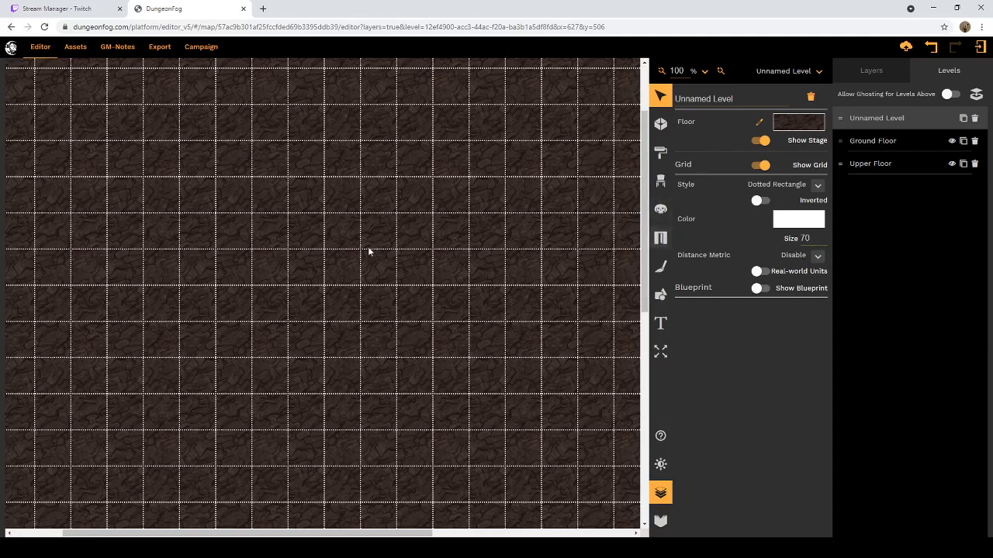
Step: Bring the map's upper-left corner into view and search the prop library for "stairs"
scroll(264, 539, left, 3)
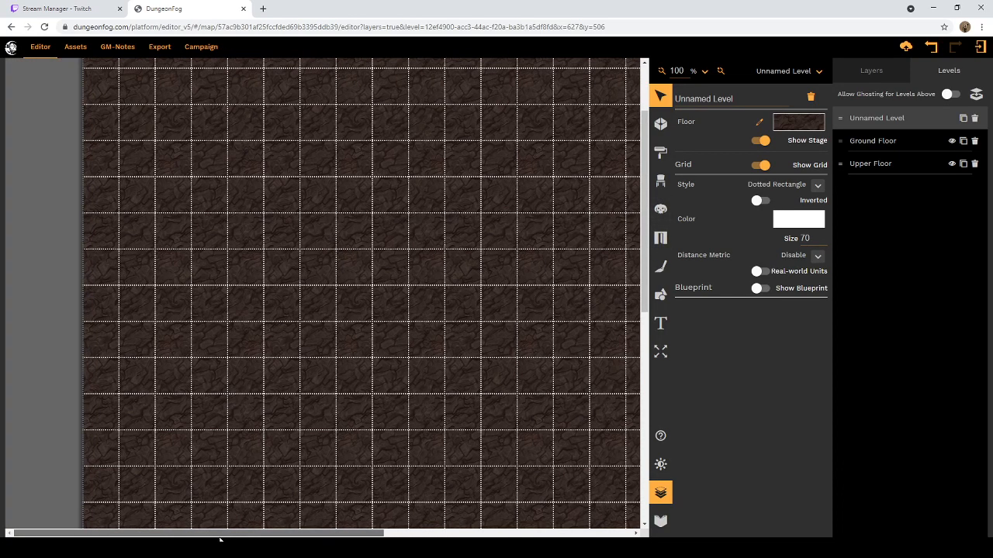
scroll(263, 481, up, 3)
scroll(333, 466, down, 1)
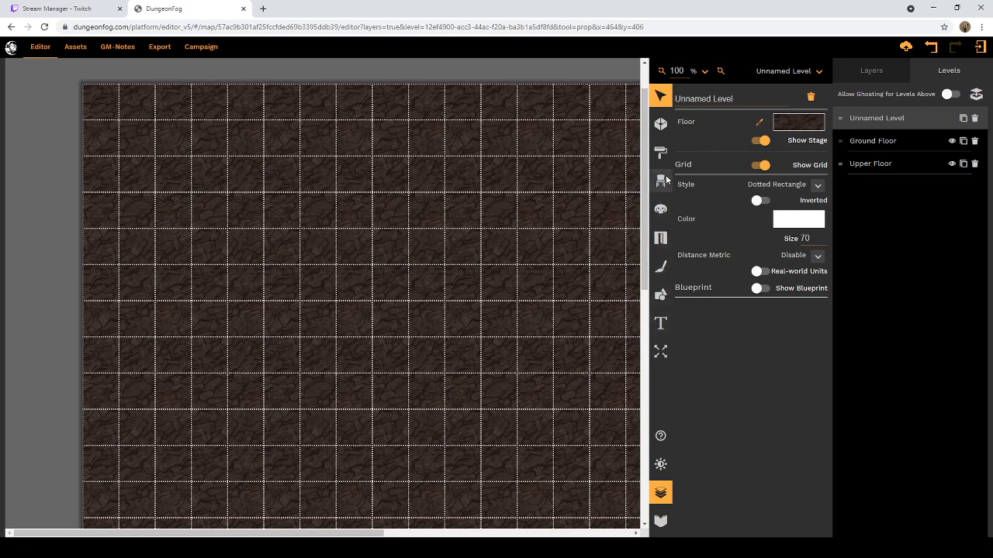
click(665, 183)
click(557, 132)
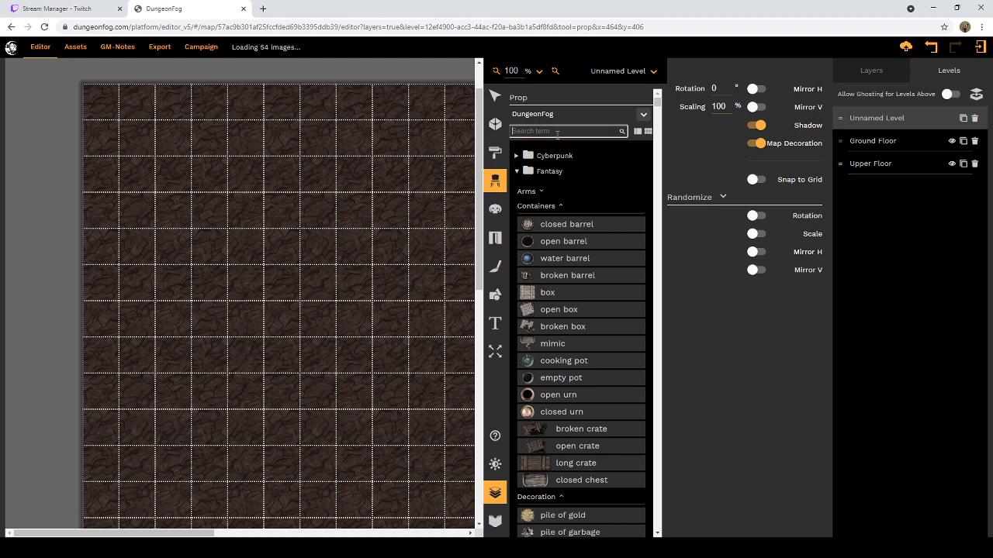
text(stairs)
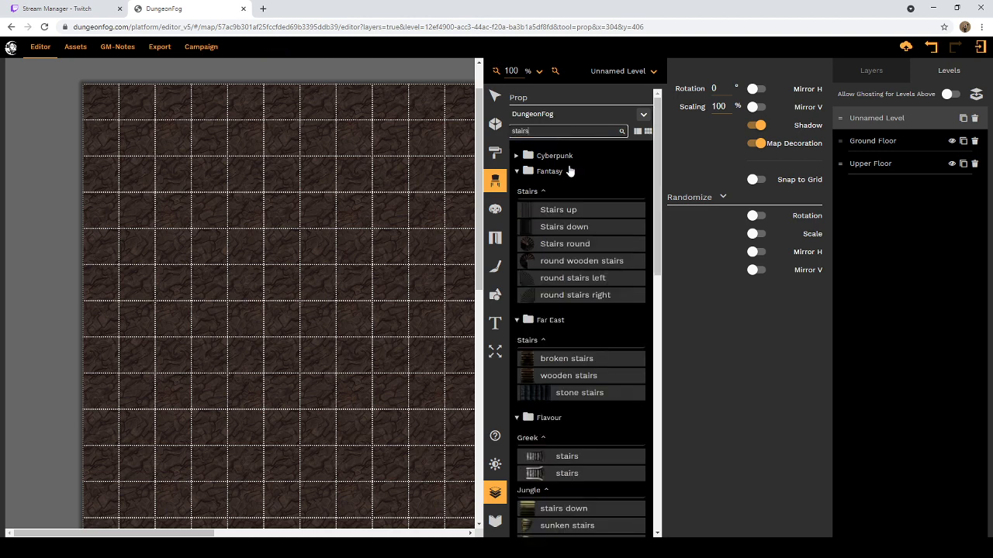
Step: Look through the stairs props in all collections, from Fantasy to Victorian, for one that suits a stone dungeon
scroll(565, 209, down, 1)
scroll(565, 211, down, 5)
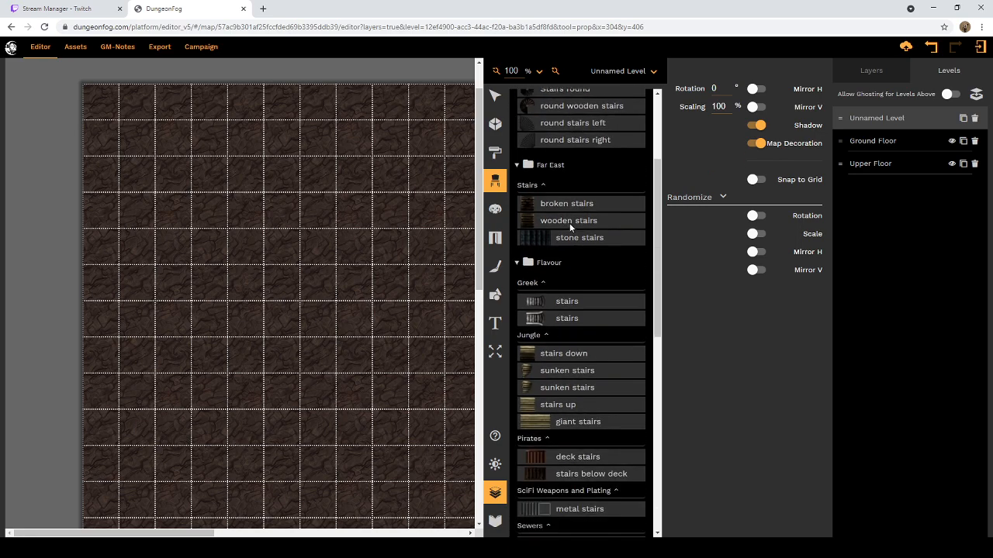
scroll(582, 242, down, 5)
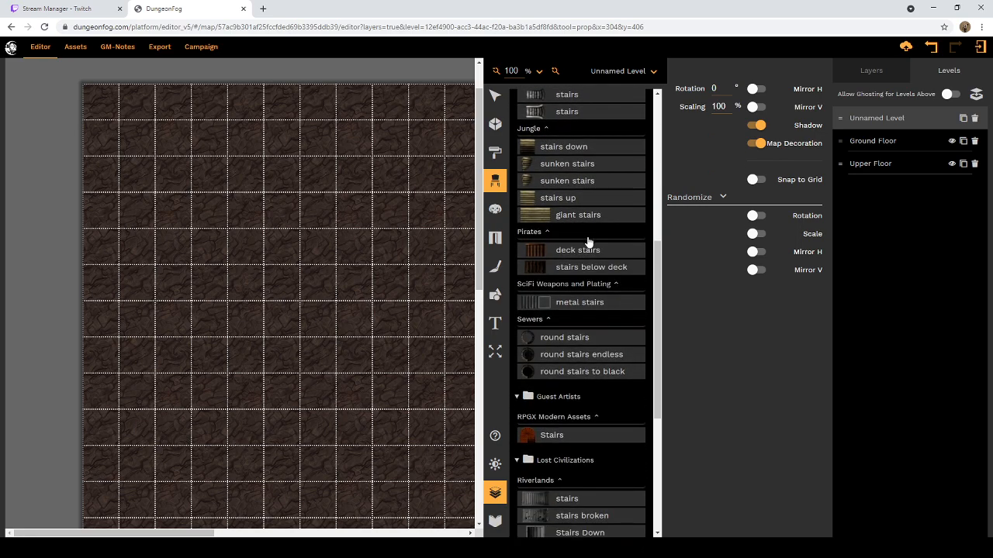
scroll(588, 242, down, 4)
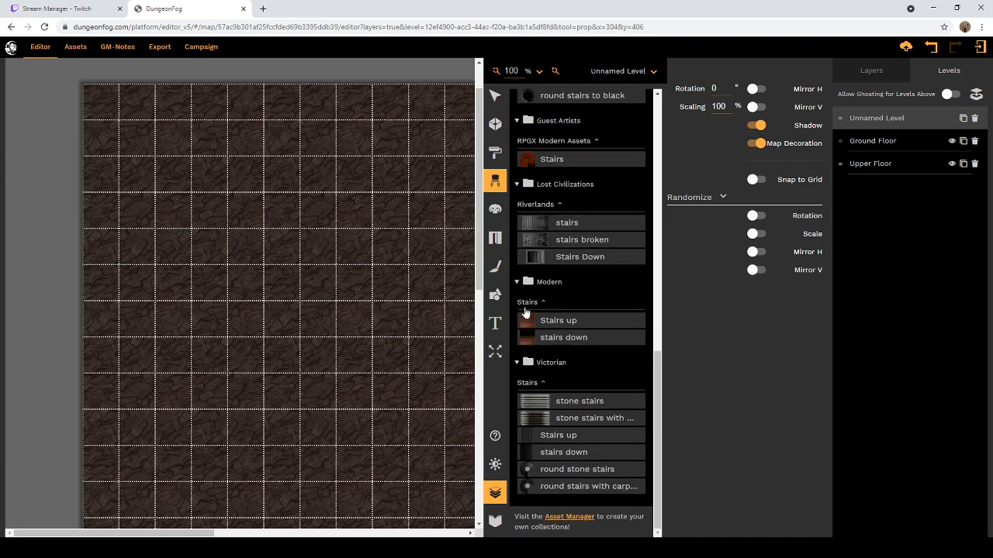
scroll(543, 384, up, 6)
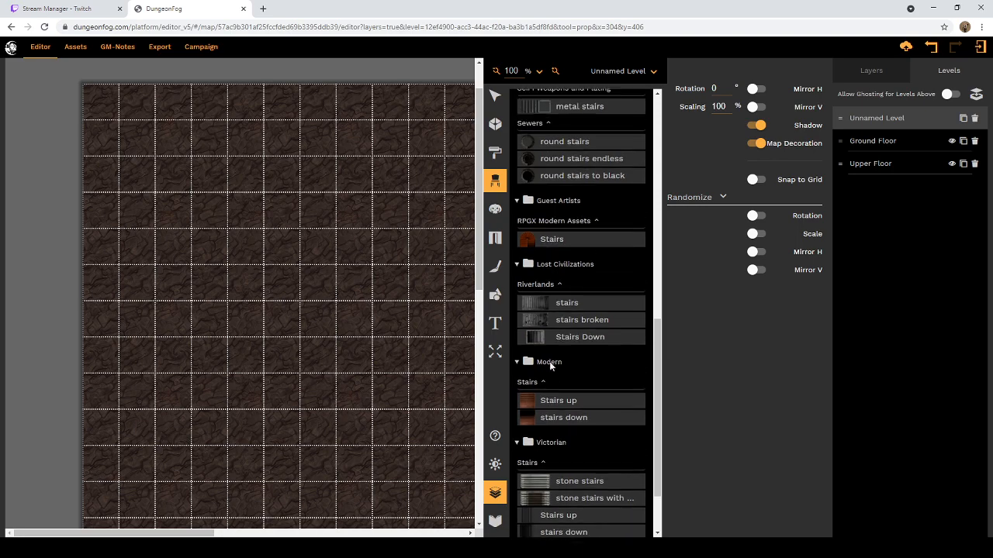
scroll(551, 365, up, 5)
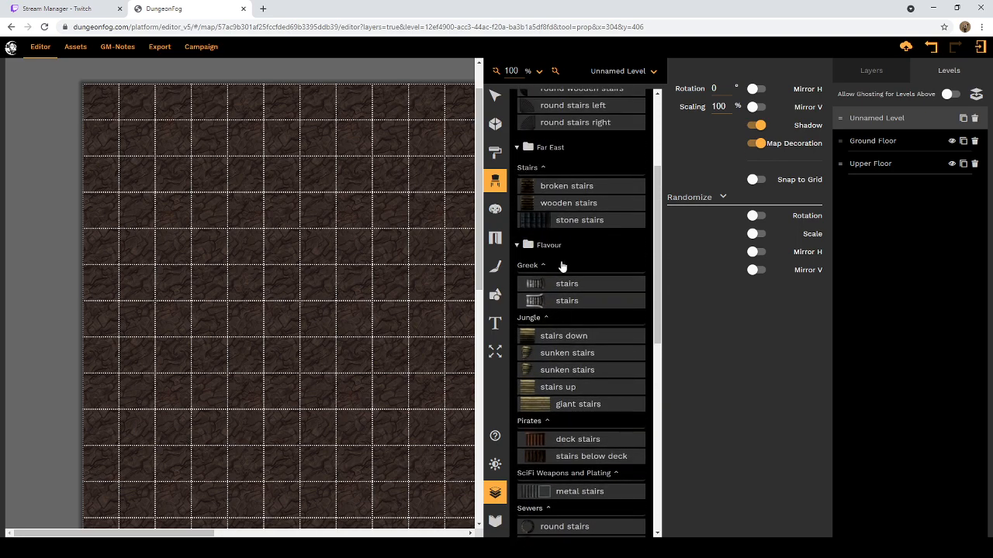
scroll(562, 266, up, 4)
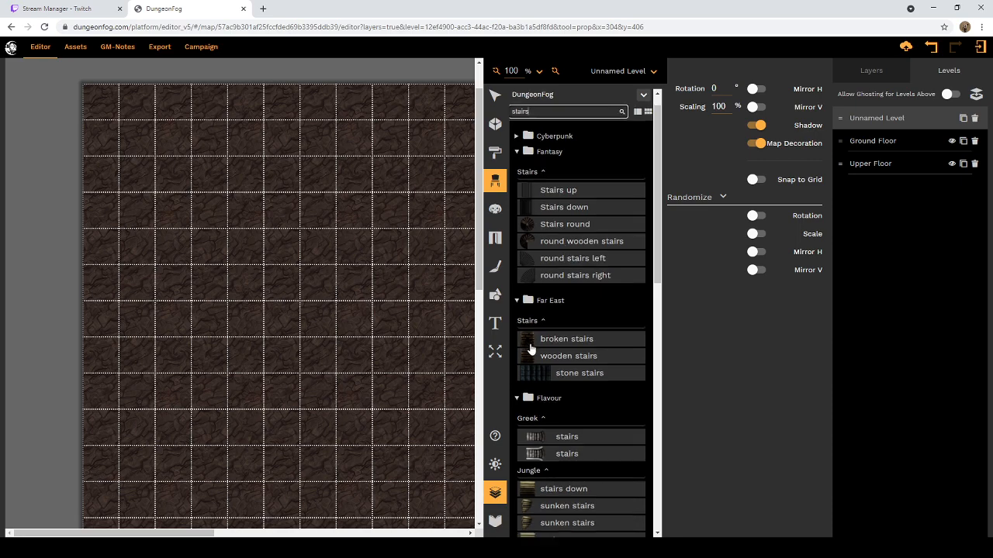
scroll(531, 350, down, 3)
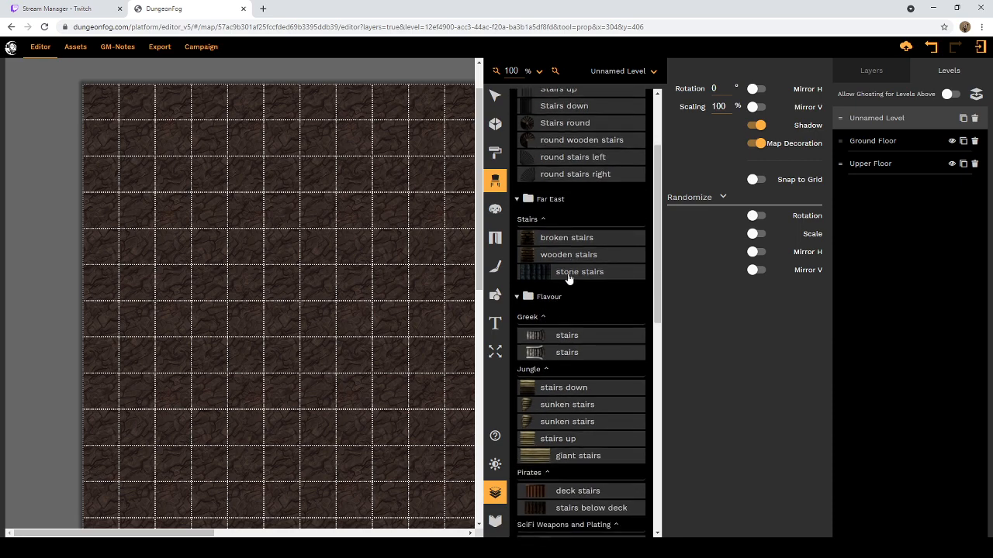
scroll(568, 277, down, 9)
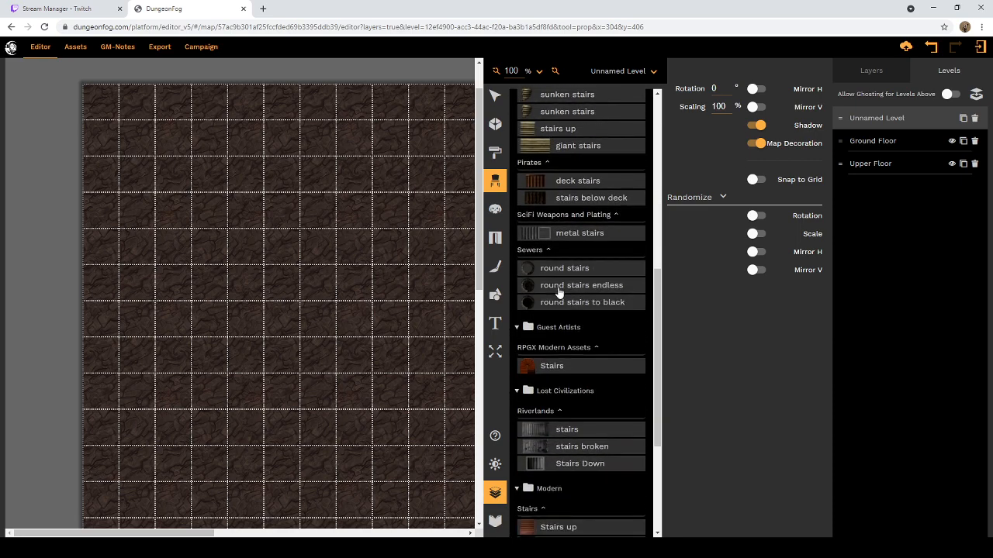
scroll(558, 293, down, 5)
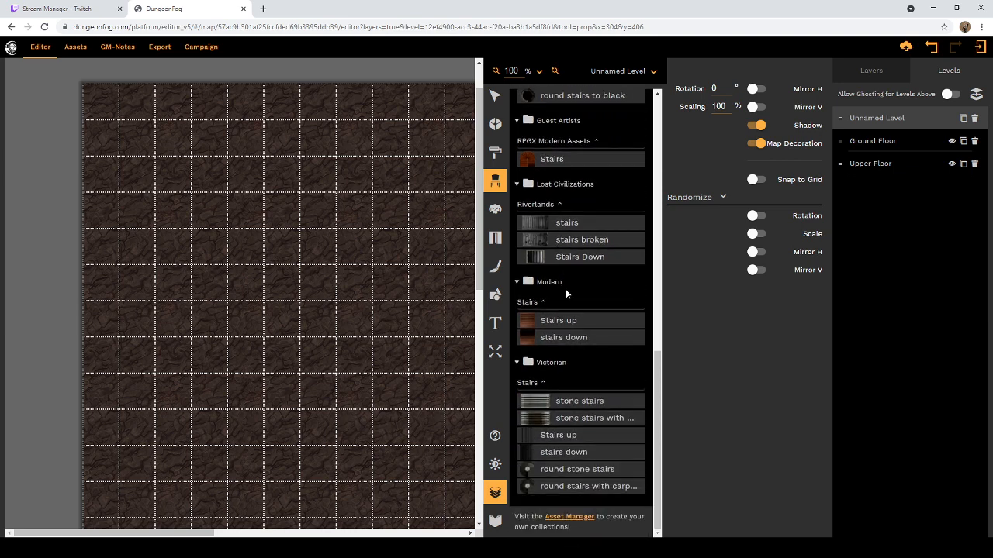
Step: Try the Riverlands stairs prop, switch to the Far East stone stairs, and leave the Prop tool without placing anything
click(563, 227)
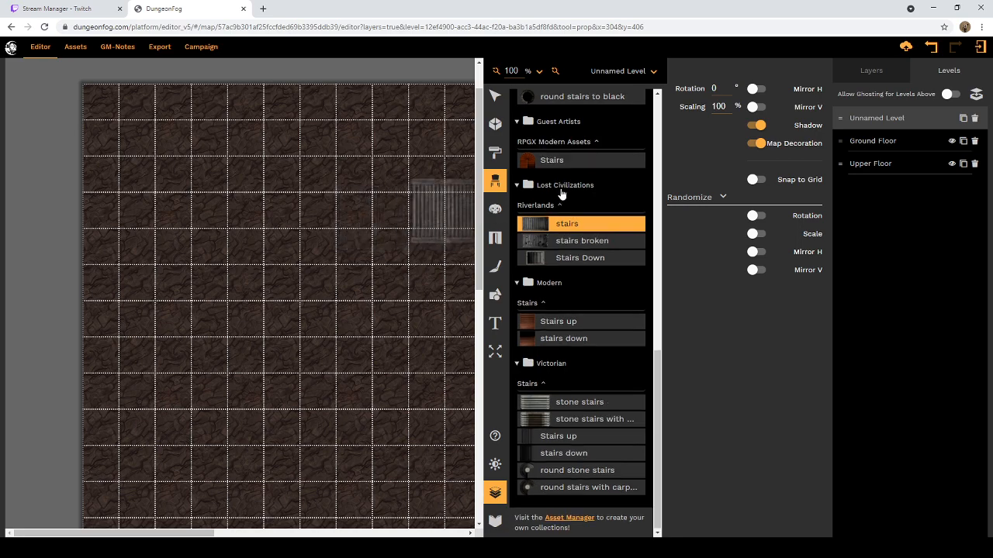
scroll(561, 192, up, 4)
scroll(562, 194, up, 3)
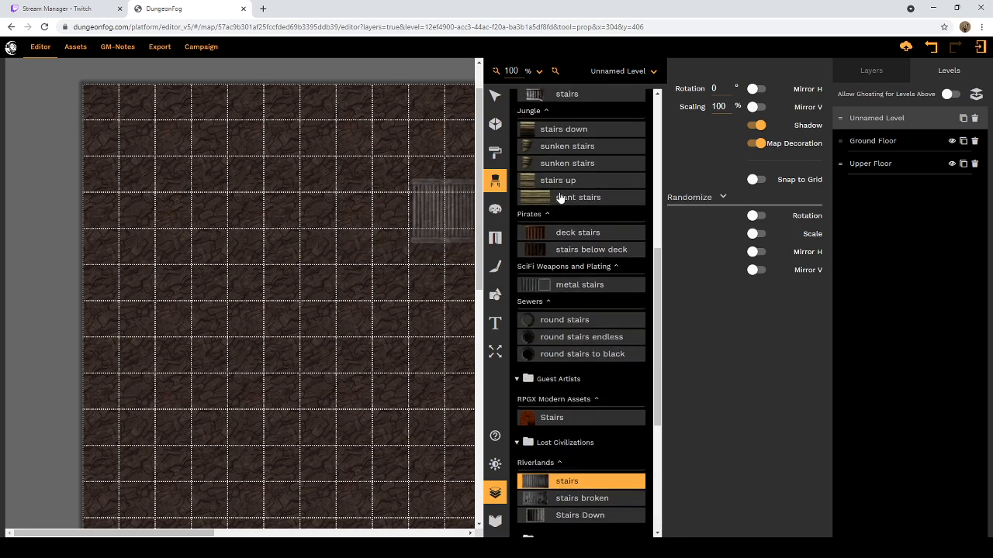
scroll(562, 201, up, 3)
scroll(562, 201, up, 3)
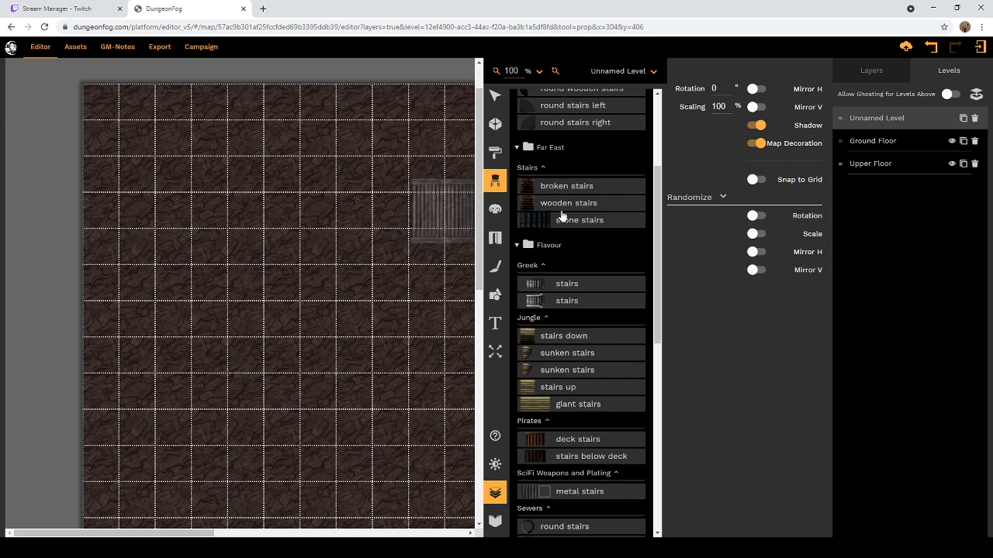
scroll(570, 207, up, 3)
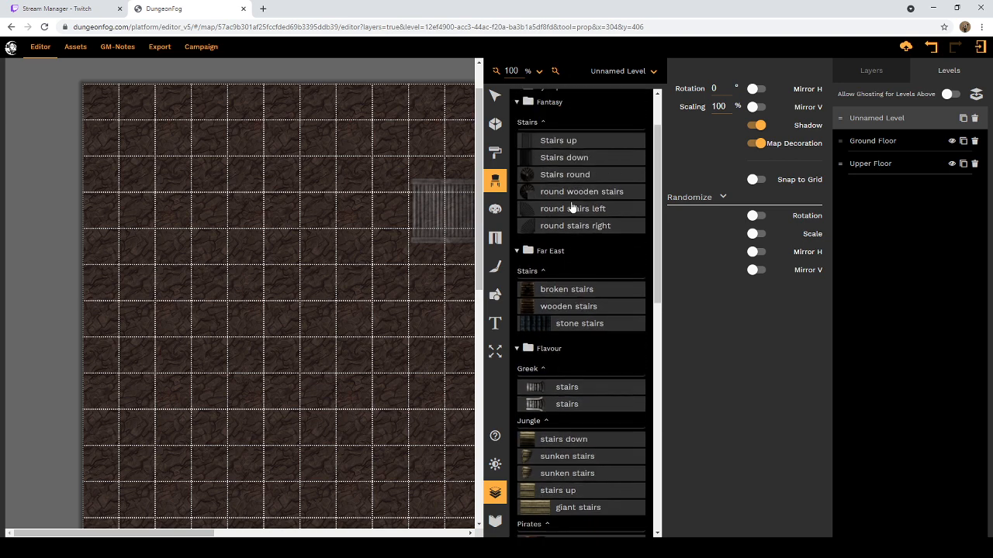
click(543, 324)
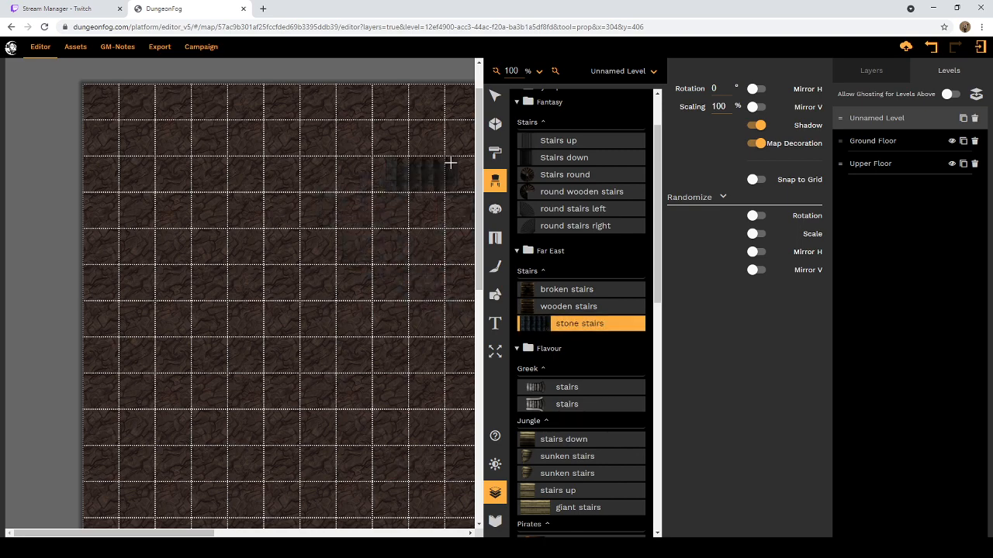
click(492, 99)
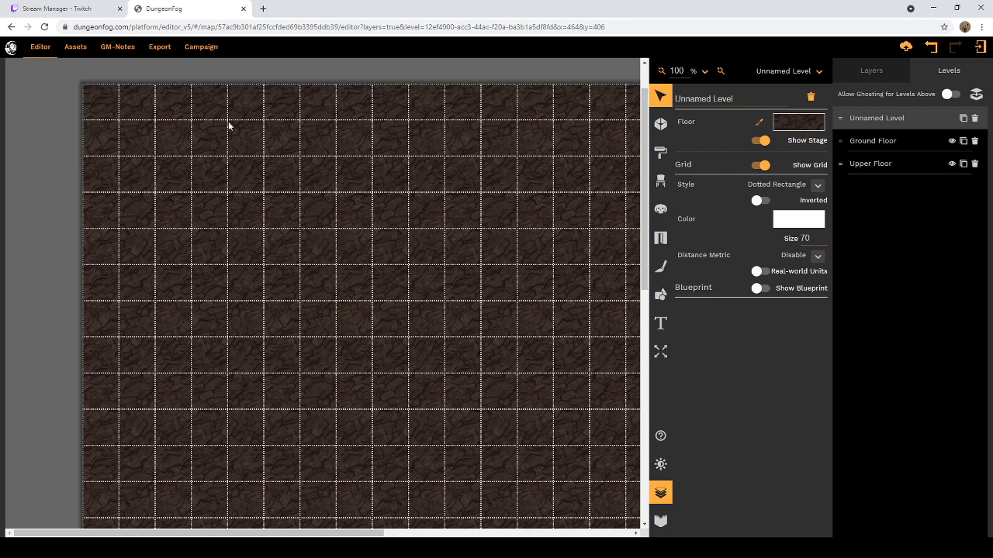
Step: Draw a rectangular room 5 squares wide and 3 squares high with its upper-left corner at grid point 3, 1
click(660, 124)
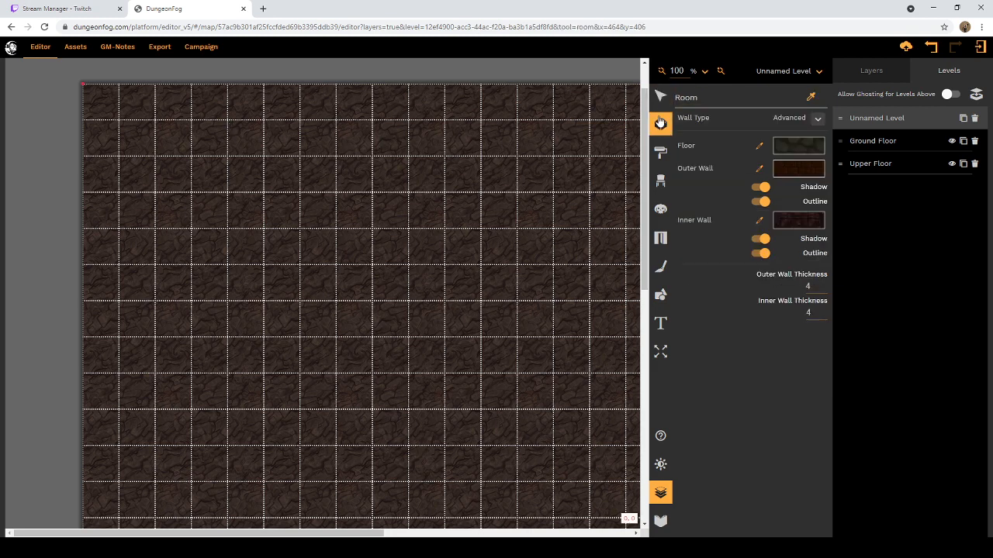
click(194, 127)
scroll(190, 154, down, 1)
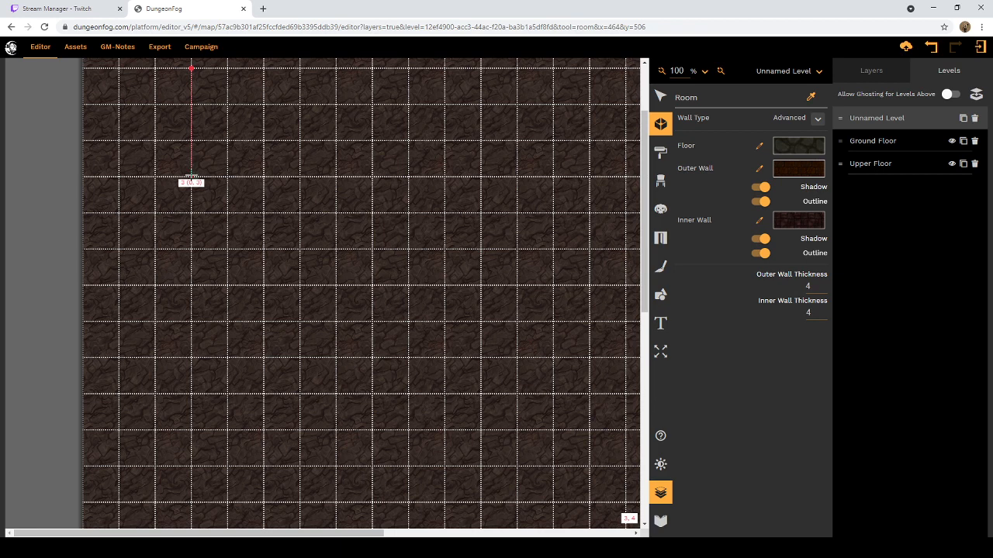
click(191, 177)
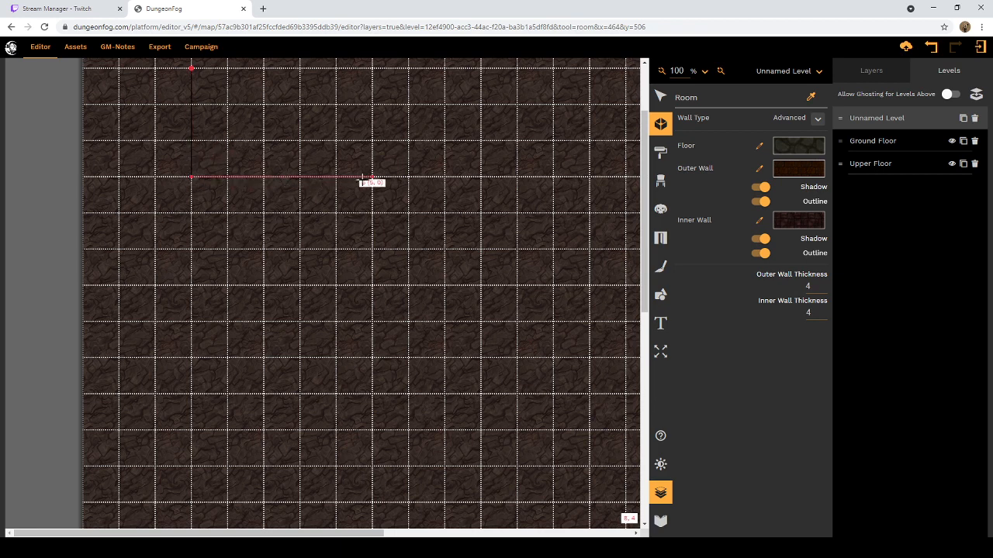
click(372, 176)
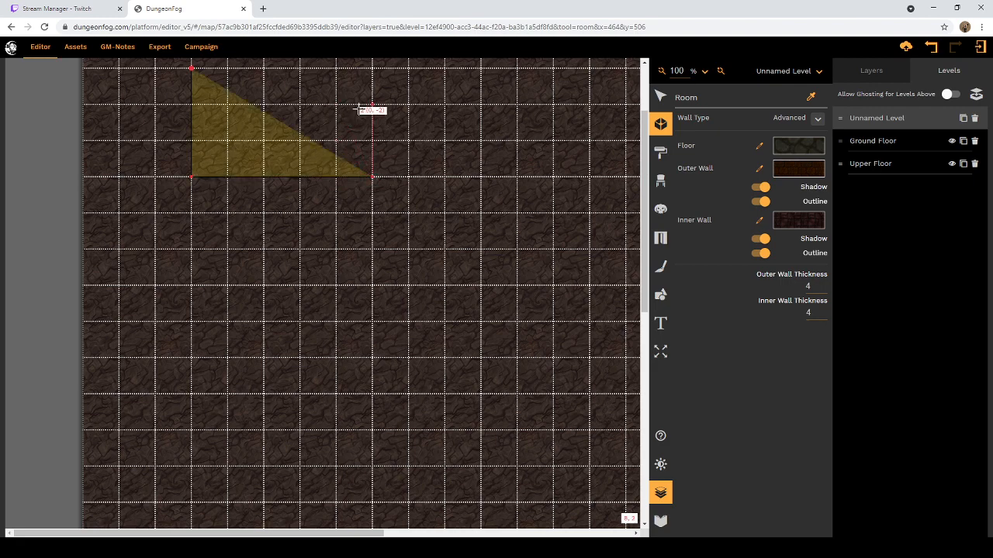
click(372, 68)
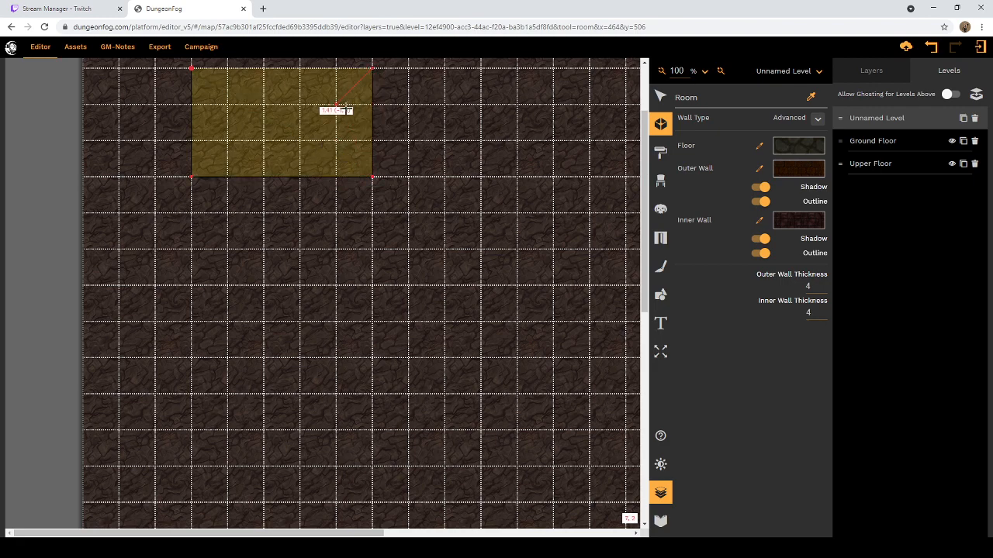
scroll(298, 155, up, 3)
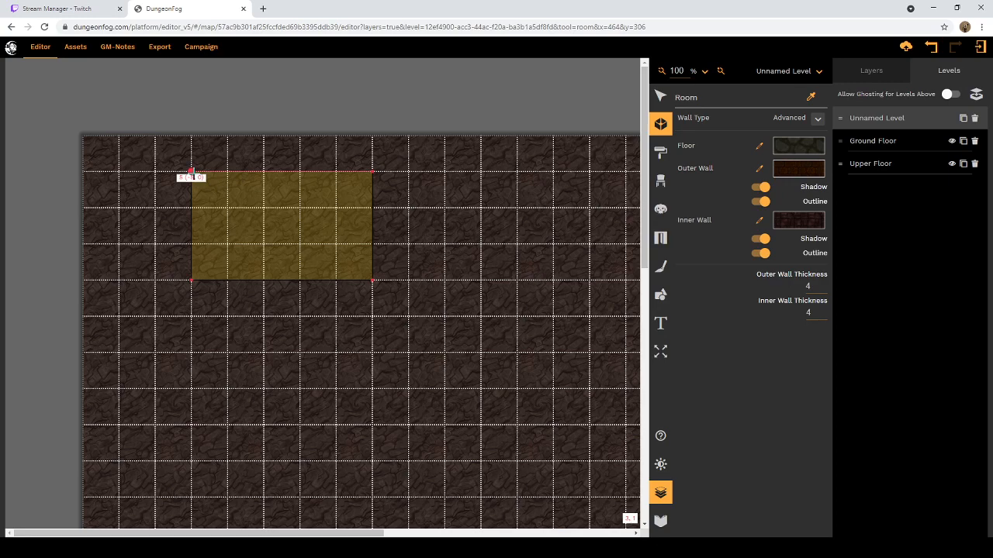
click(190, 170)
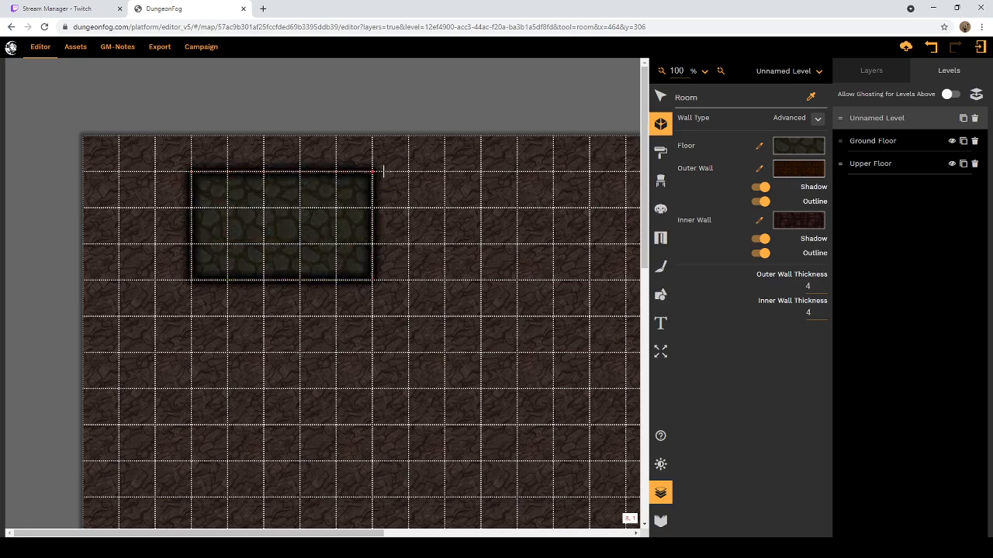
Step: Return to the Prop tool, search for stairs, and use the Far East stone stairs prop
scroll(388, 180, down, 1)
scroll(388, 179, down, 2)
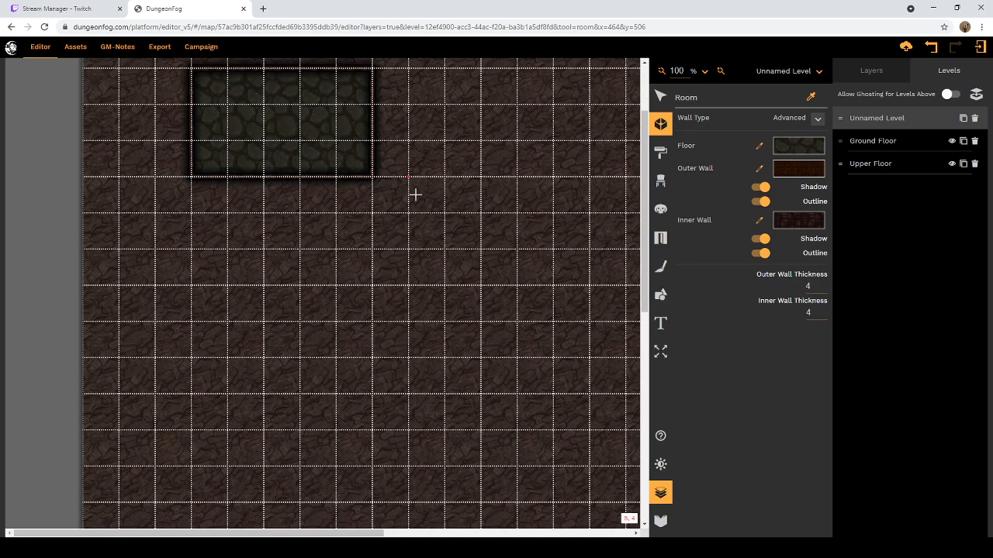
scroll(415, 195, up, 3)
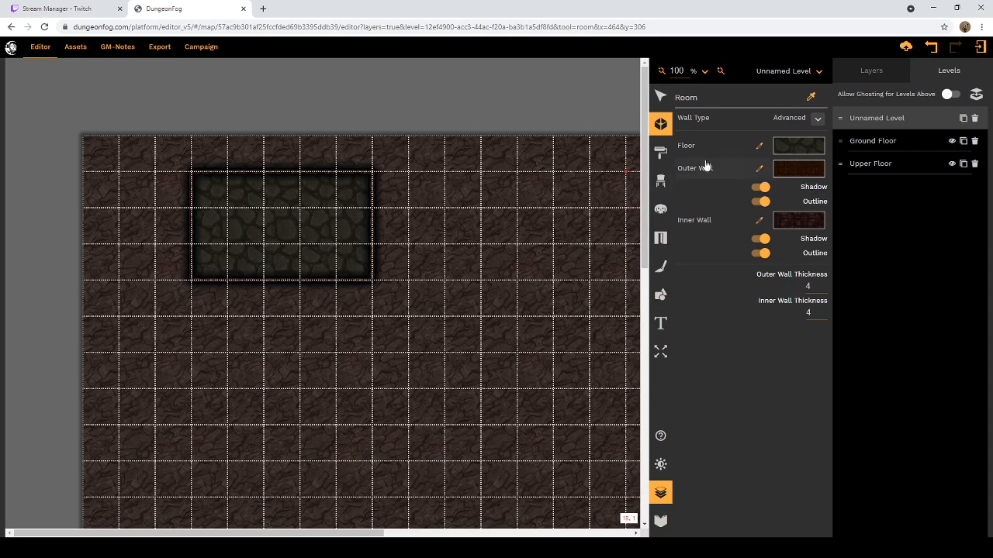
click(662, 178)
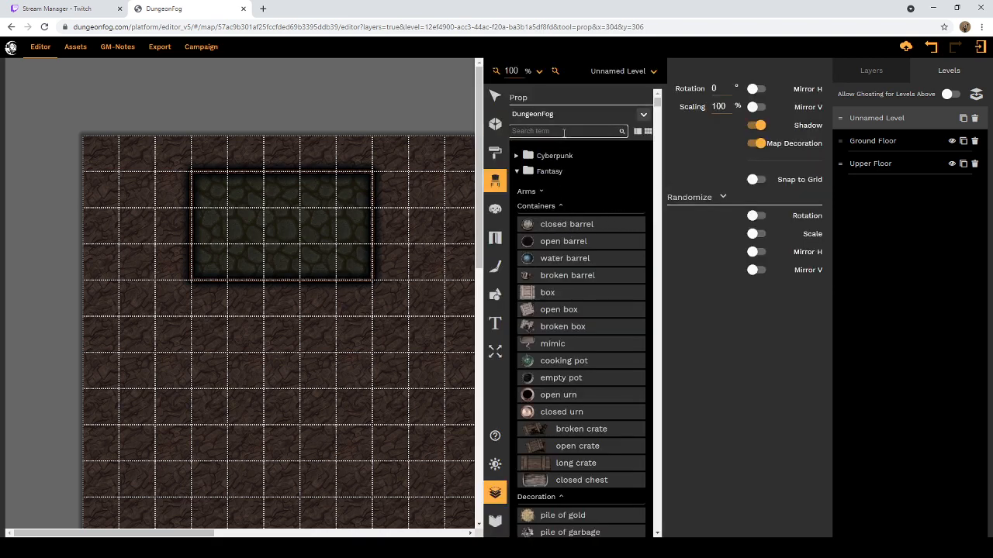
text(sl)
key(Return)
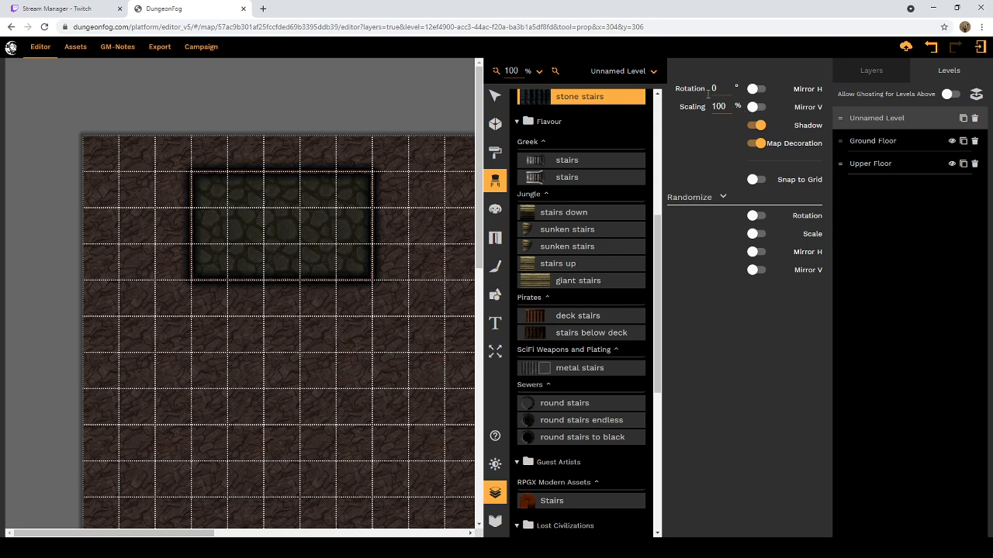
Step: Set the stone stairs prop's rotation to 90° and its scaling to 75%
drag(730, 90, 698, 92)
drag(723, 106, 708, 107)
text(75)
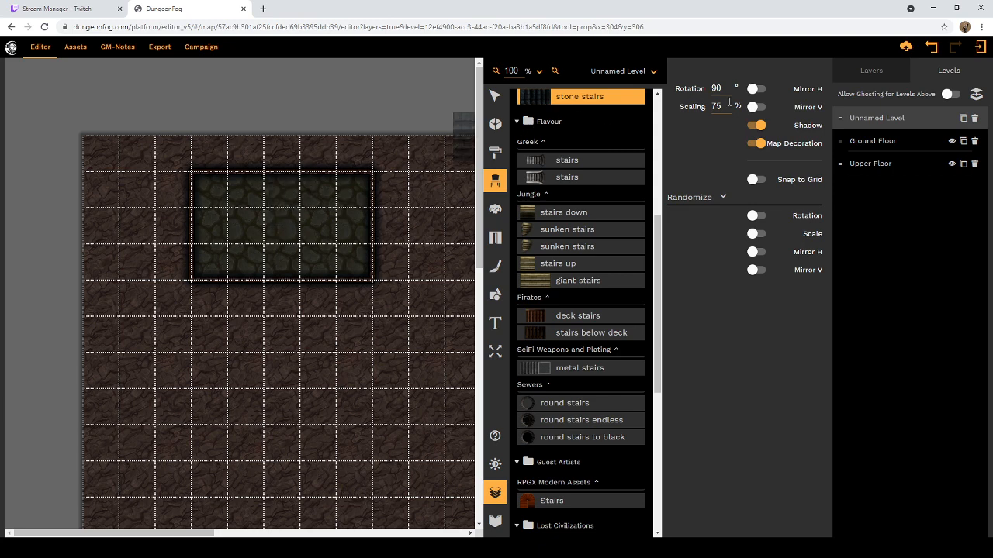
Step: Choose the Far East wooden stairs prop, mirror it vertically, and place it in the middle square of the stone room's upper row
scroll(578, 176, down, 5)
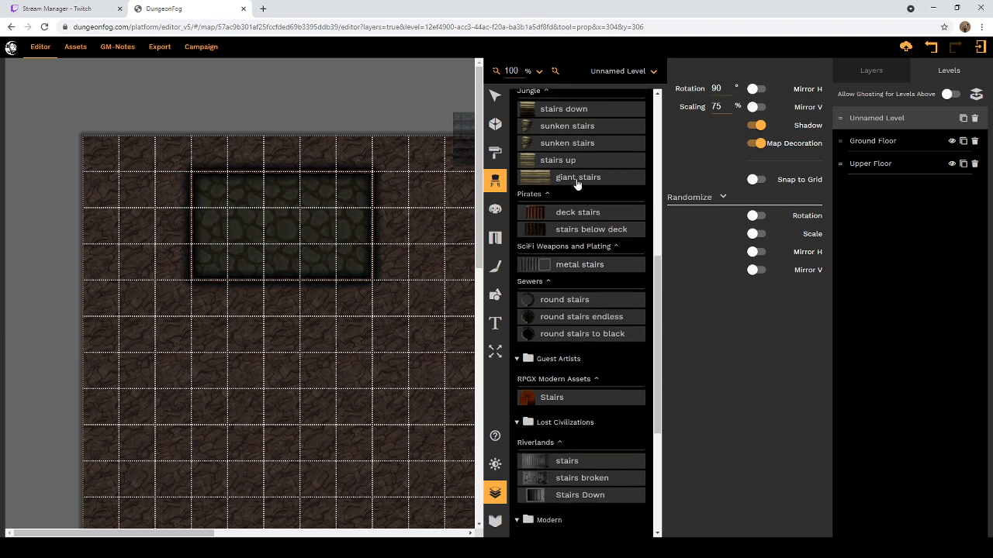
scroll(577, 183, down, 3)
scroll(577, 188, down, 3)
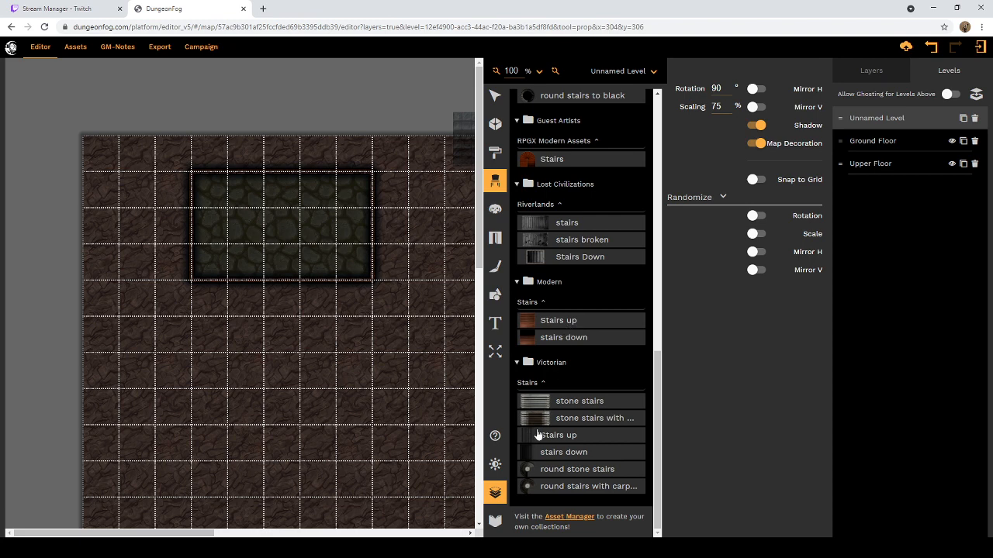
scroll(540, 417, up, 5)
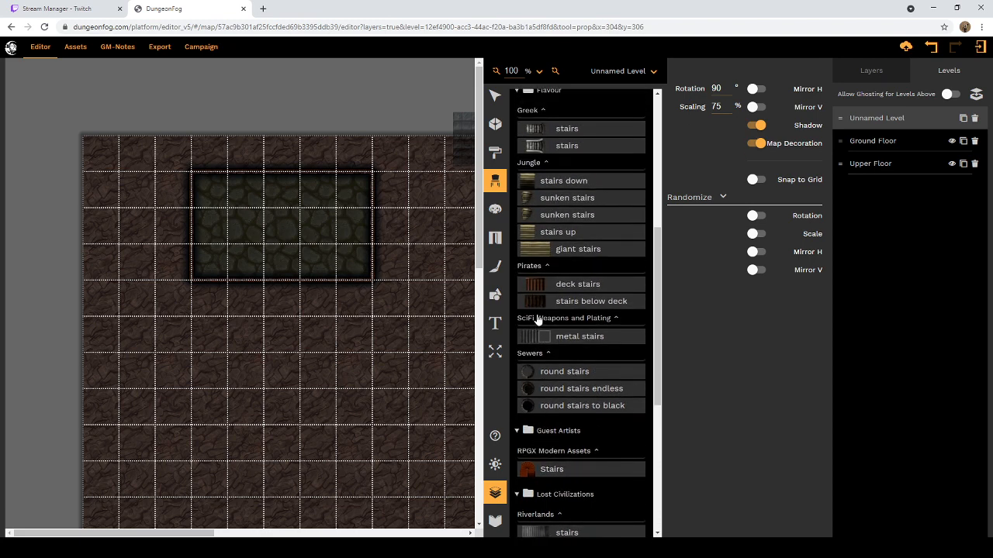
scroll(547, 310, up, 3)
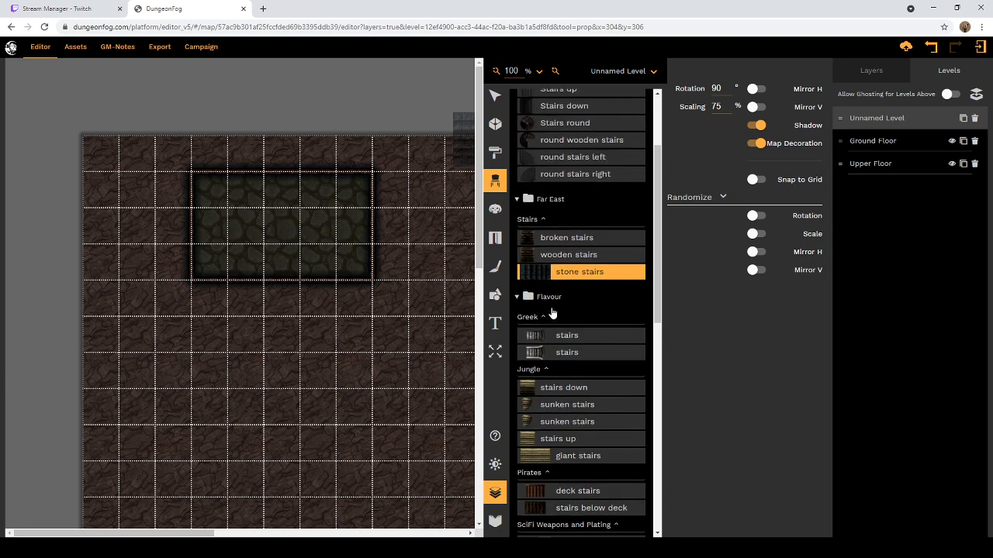
click(560, 256)
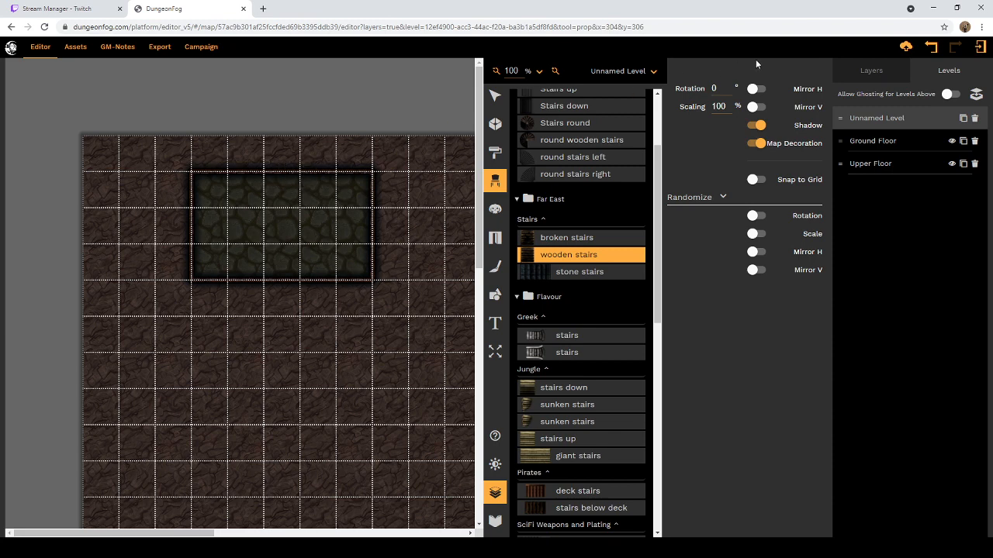
click(756, 107)
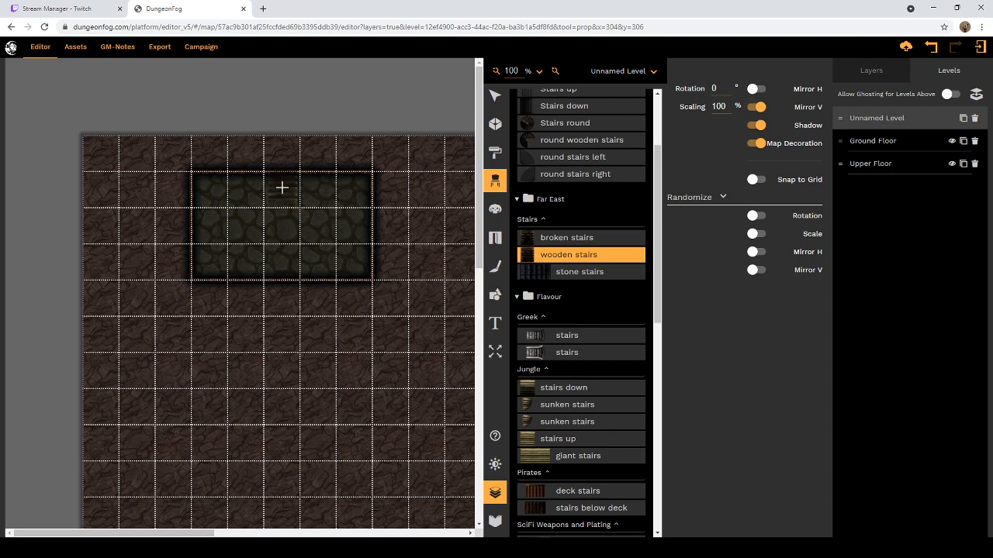
click(281, 187)
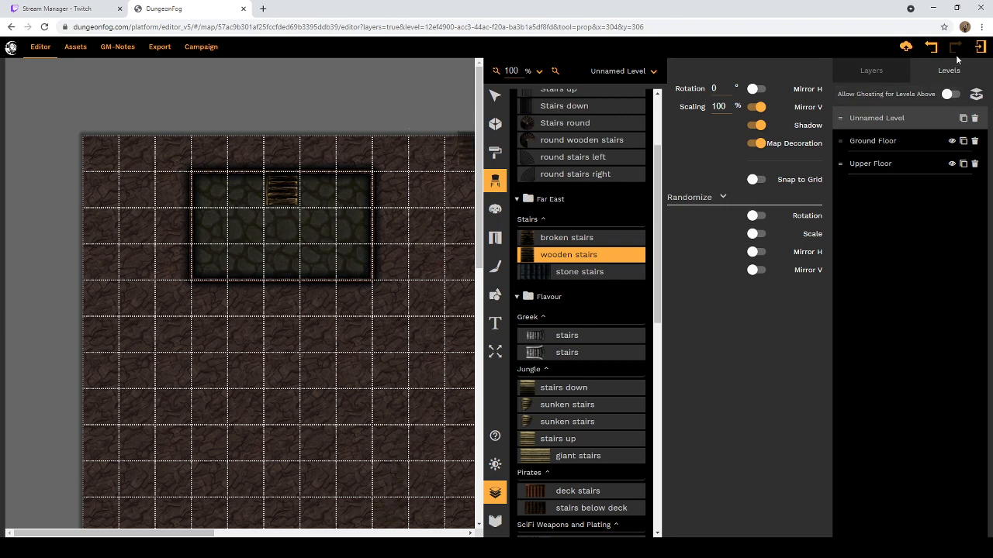
click(871, 71)
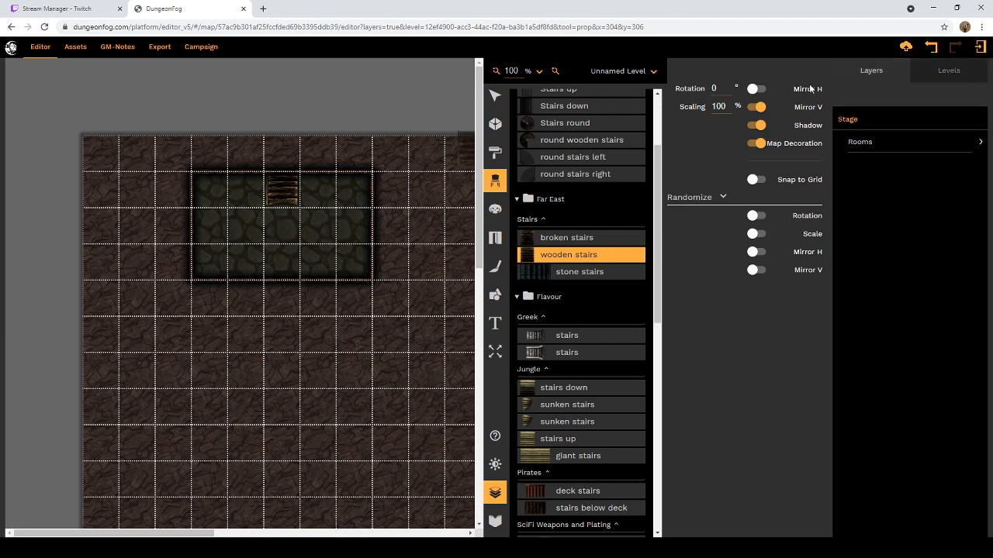
click(494, 96)
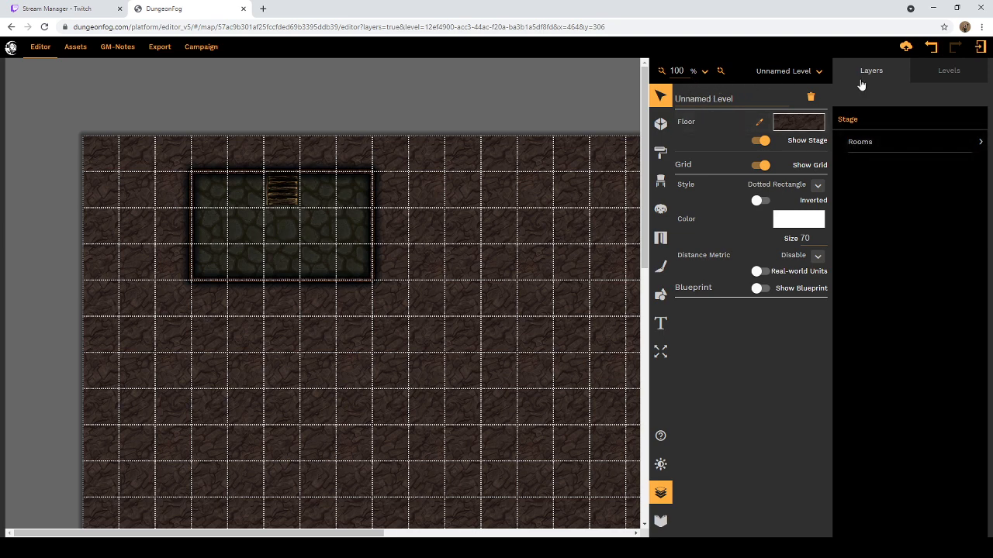
click(944, 74)
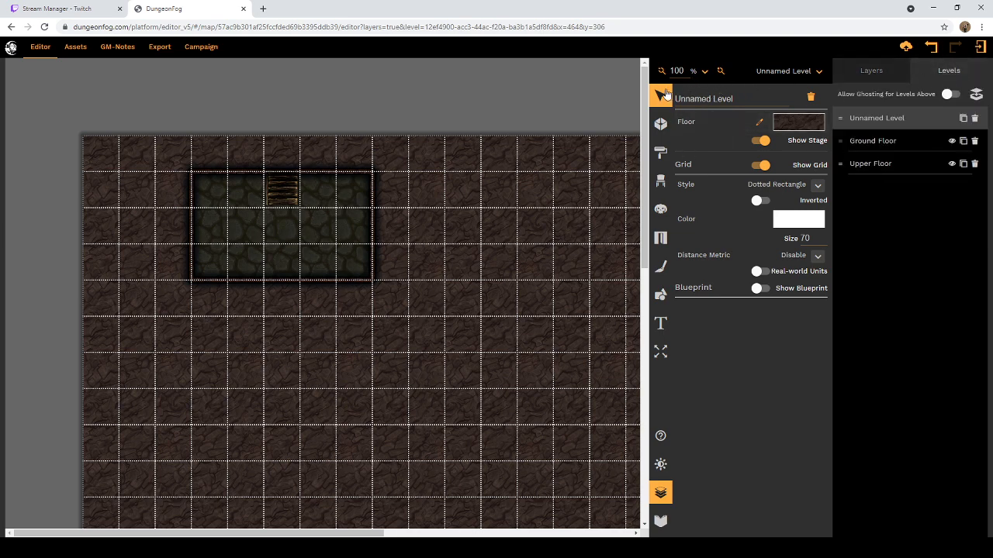
scroll(553, 155, down, 1)
scroll(553, 155, down, 5)
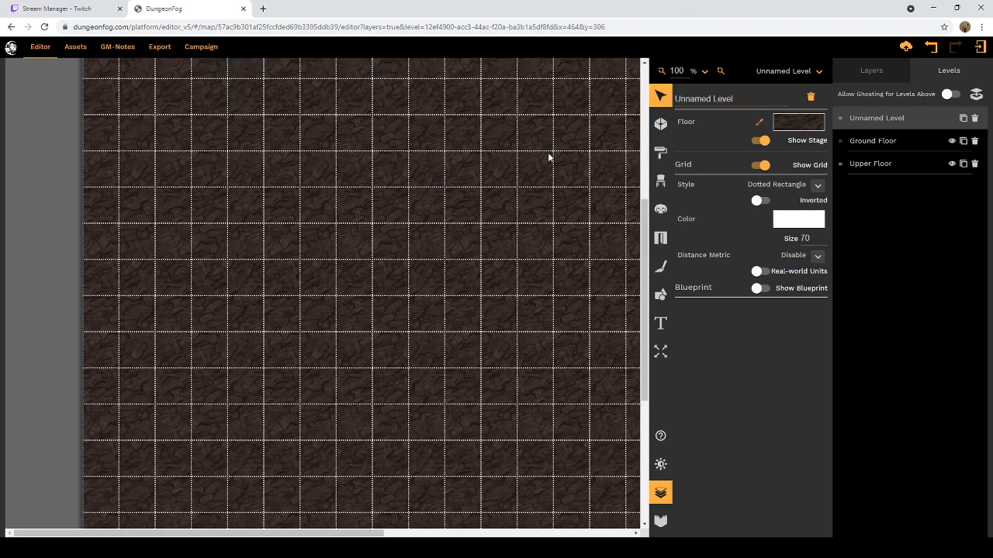
scroll(552, 156, up, 6)
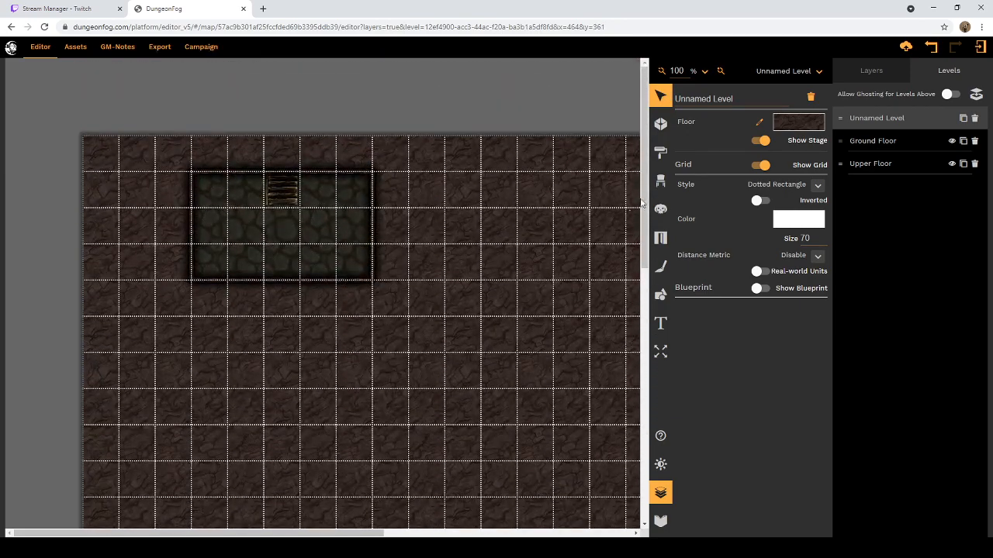
Step: Return to the Prop tool, search for barrel, and choose the round upright Pirates barrel
click(663, 185)
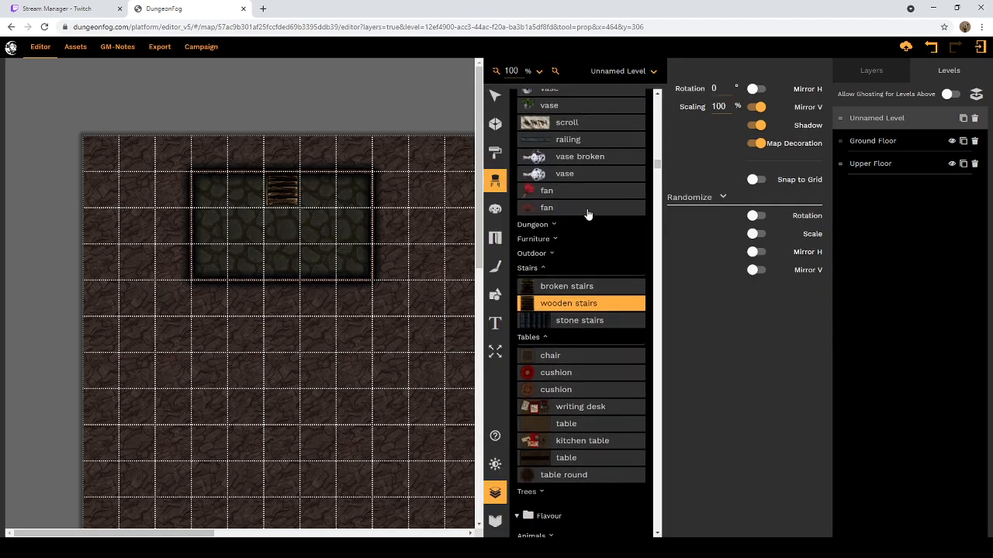
scroll(587, 208, up, 20)
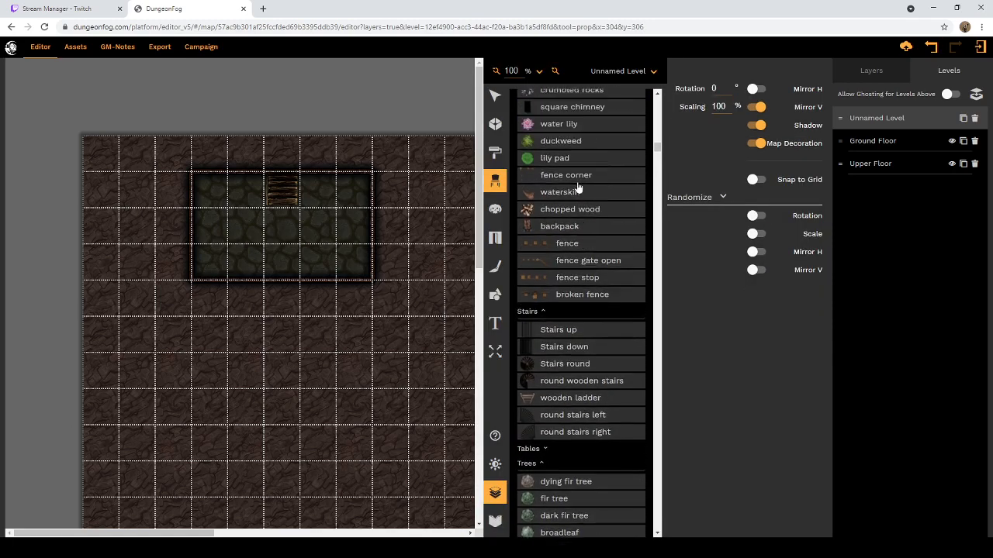
scroll(594, 187, up, 20)
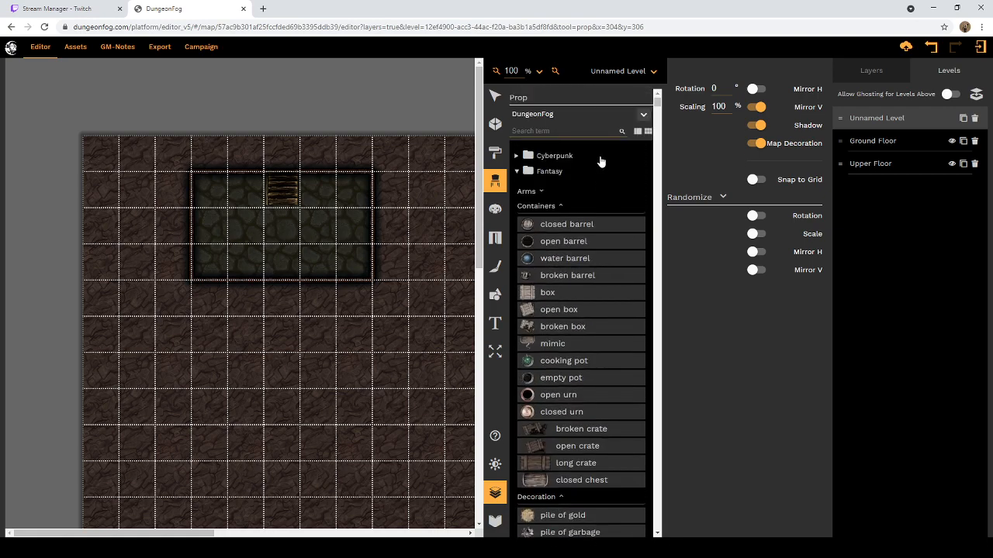
click(558, 131)
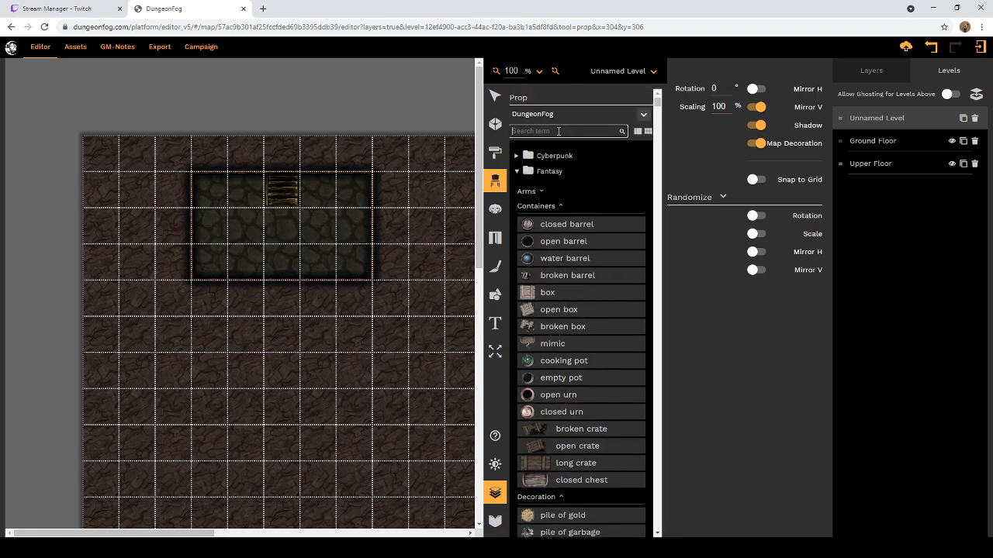
text(ba)
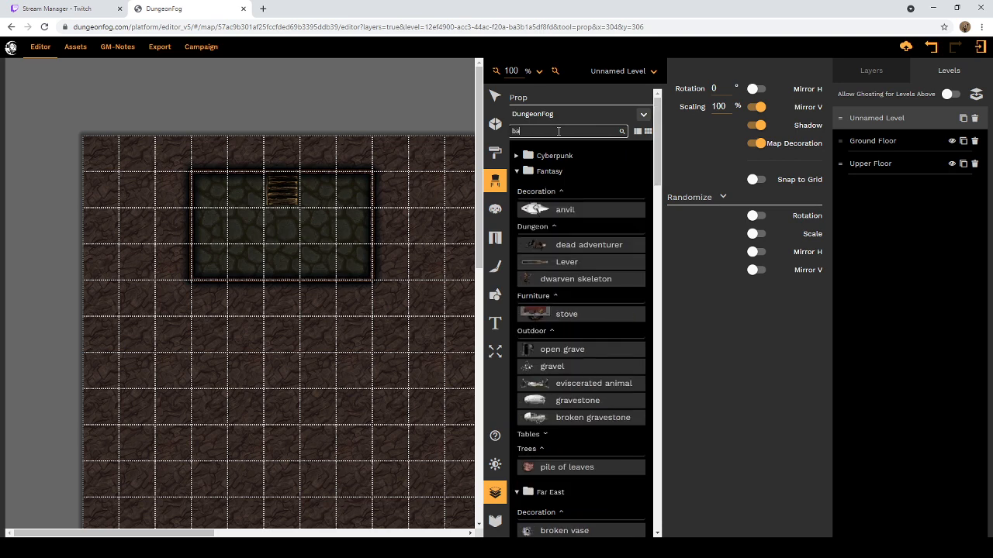
text(rre)
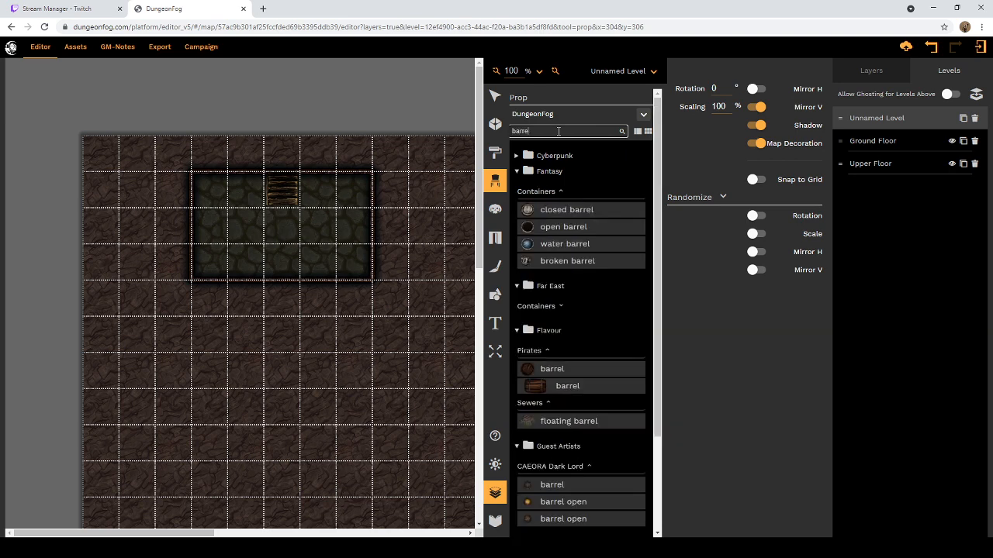
text(l)
scroll(535, 304, down, 1)
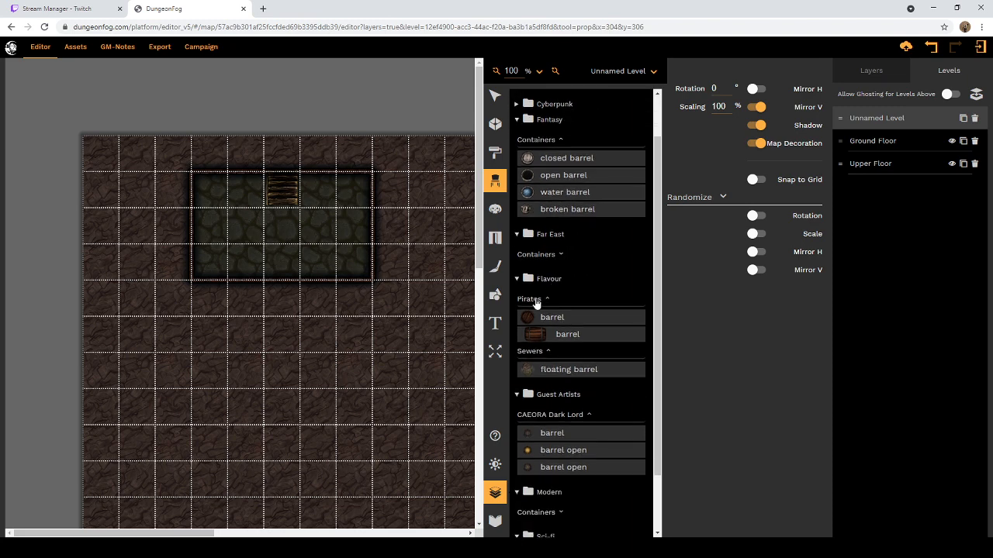
click(530, 318)
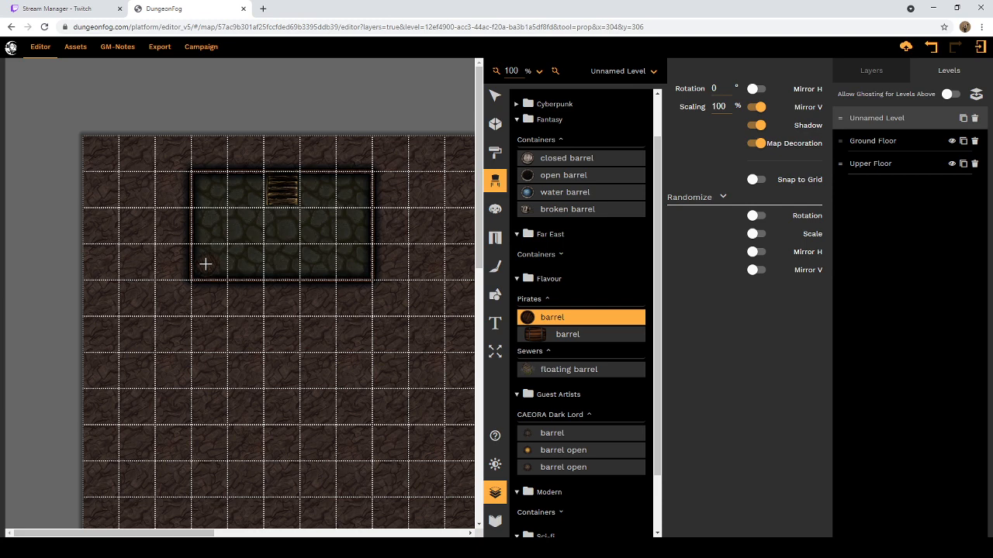
Step: Set the upright barrel's scaling to 90% and place five in the room's lower-left corner, three along the wall and two above
drag(726, 107, 712, 107)
click(720, 107)
click(205, 266)
click(227, 267)
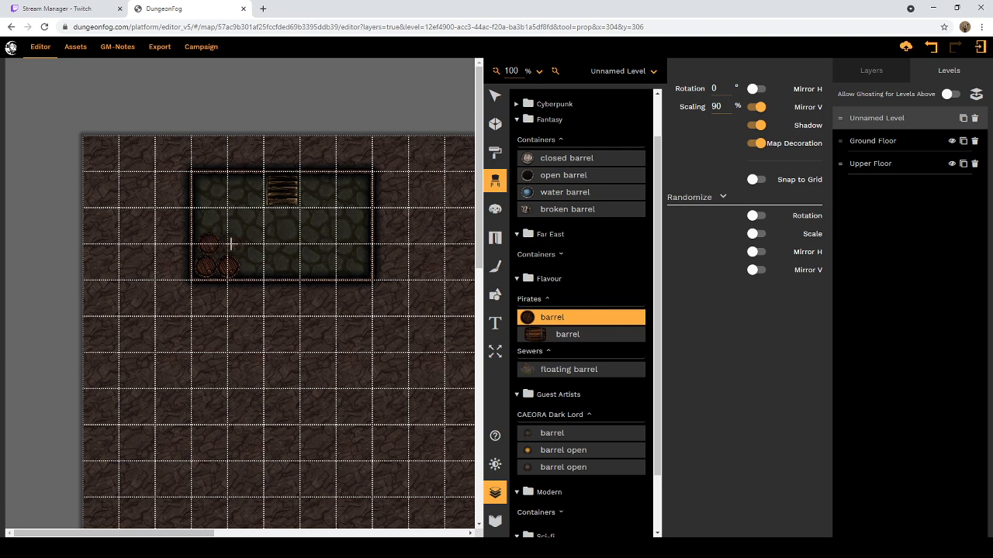
click(233, 245)
click(250, 266)
Step: Switch to the sideways Pirates barrel prop and set its scaling to 65%
click(544, 338)
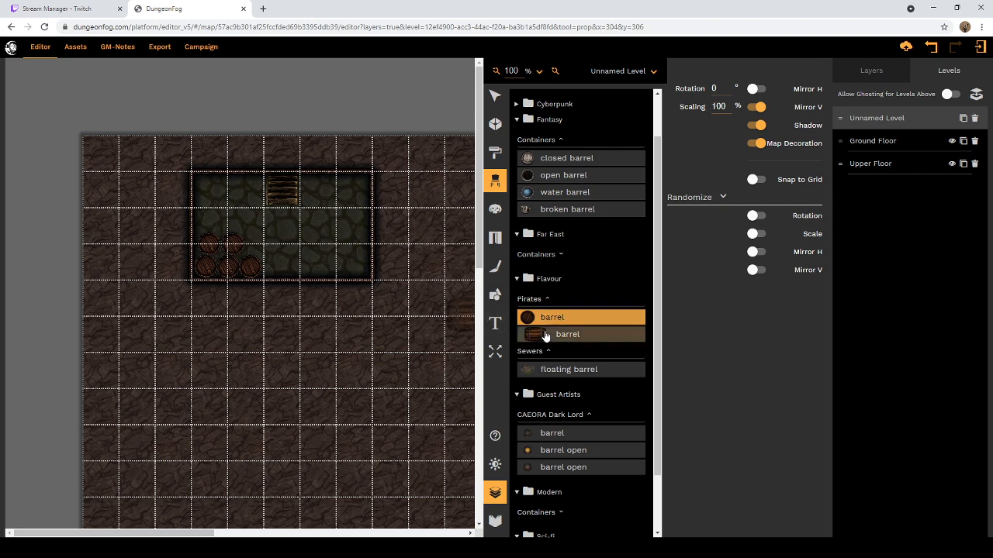
double_click(717, 107)
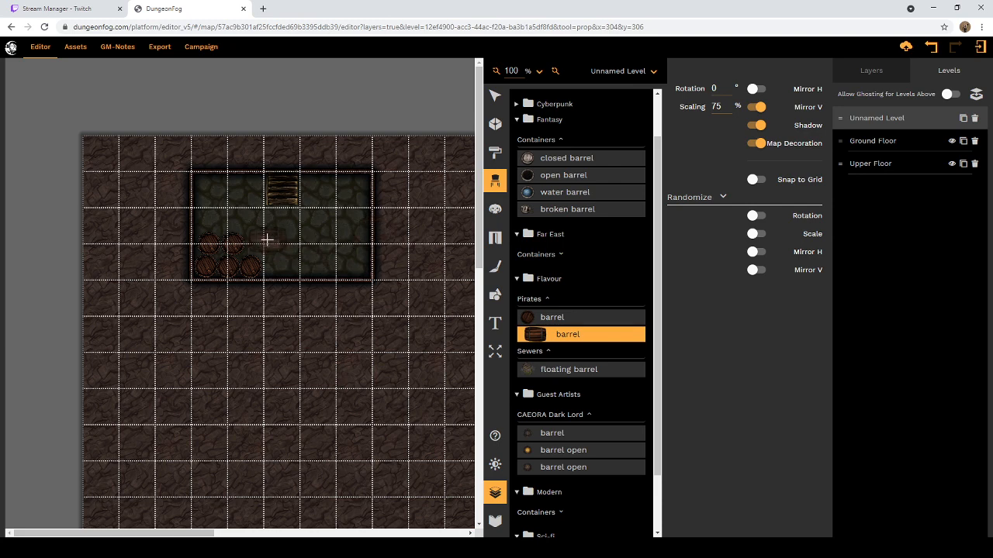
double_click(714, 108)
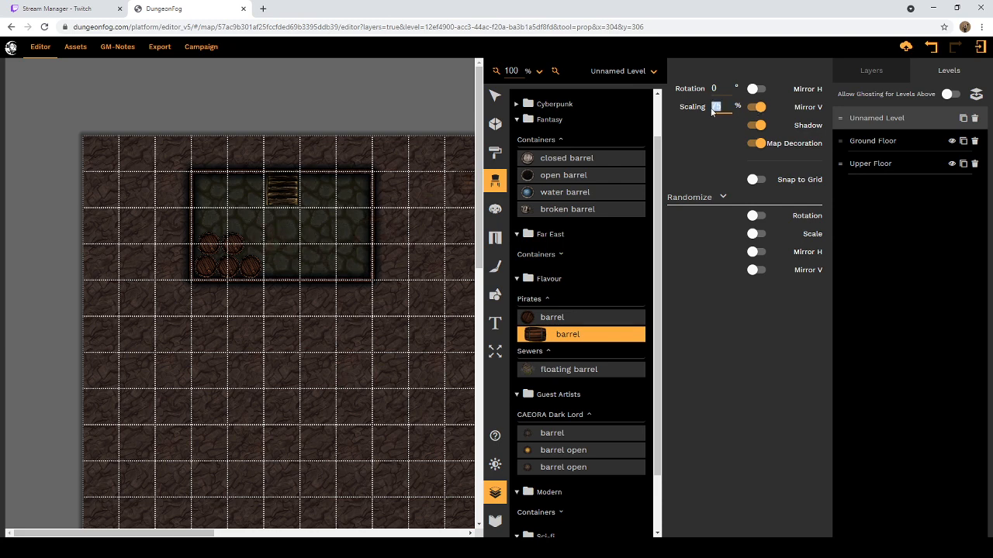
text(70)
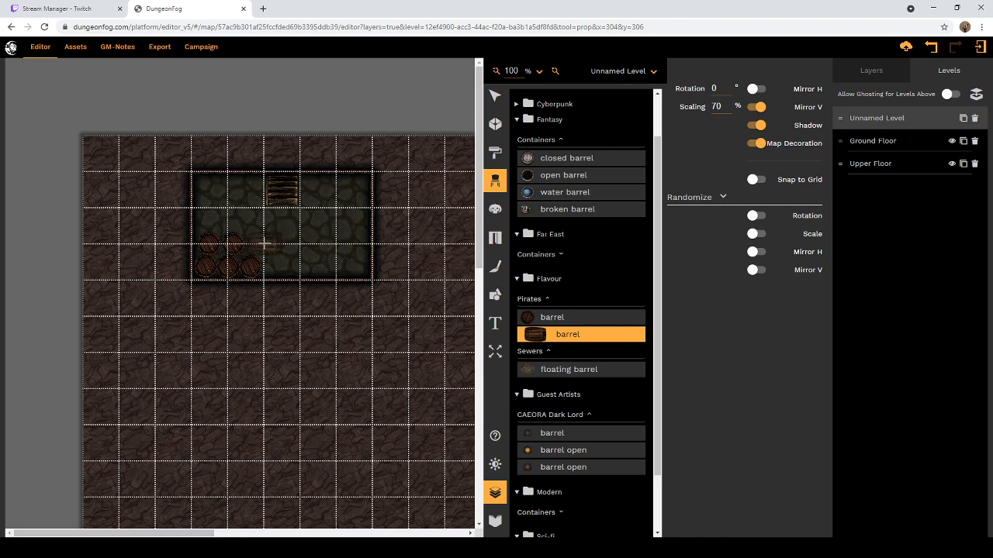
click(719, 107)
drag(718, 107, 713, 113)
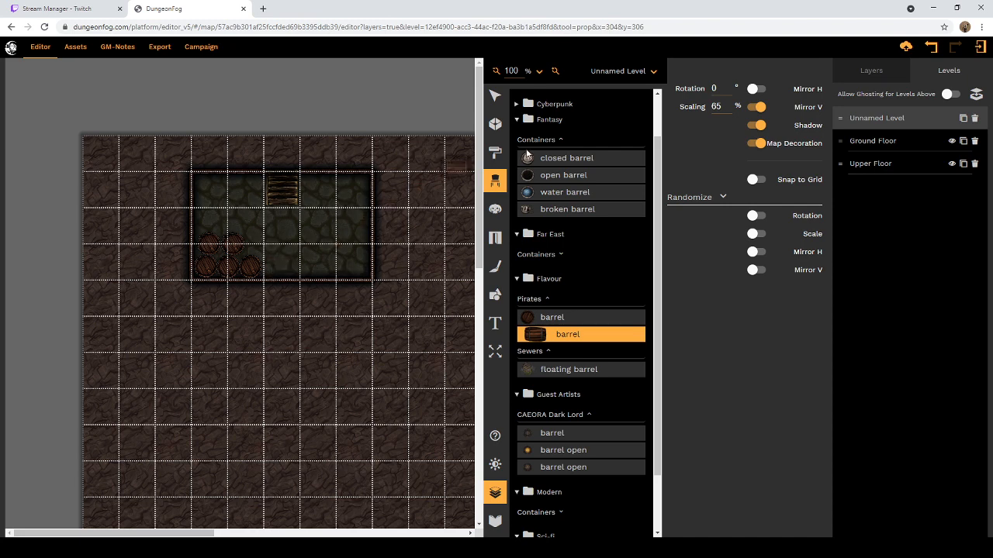
Step: Stack three sideways barrels in a column down from the room's upper-right corner, undoing any surplus placement
click(351, 188)
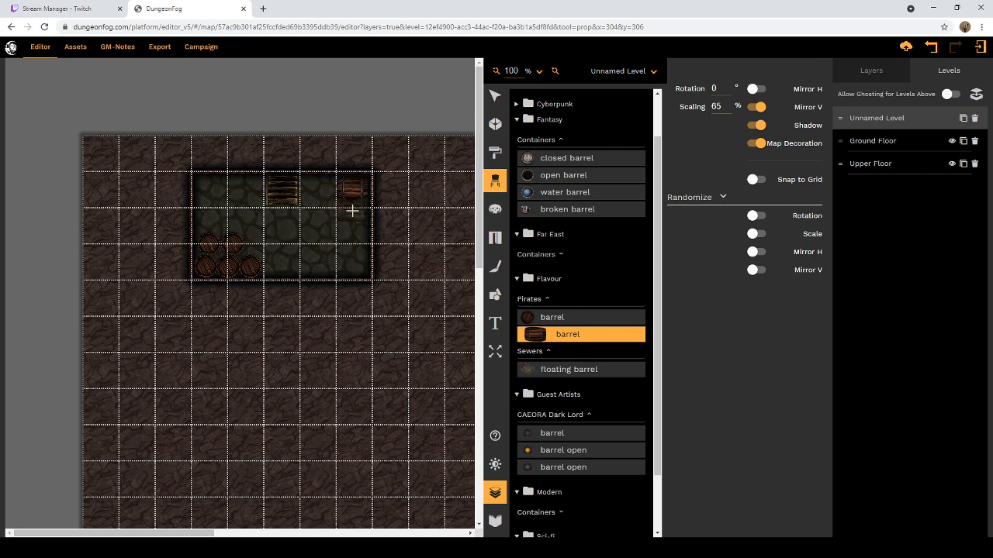
click(352, 210)
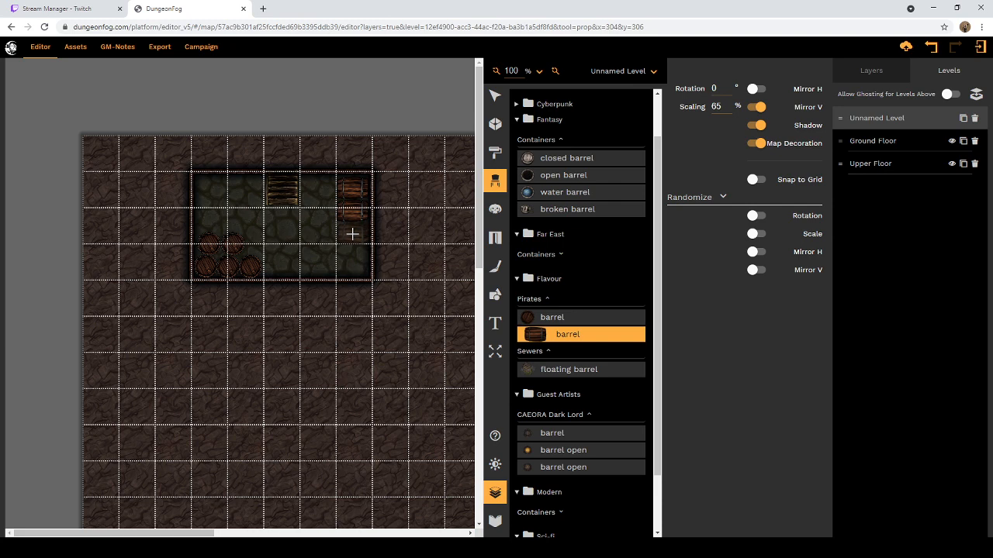
click(351, 232)
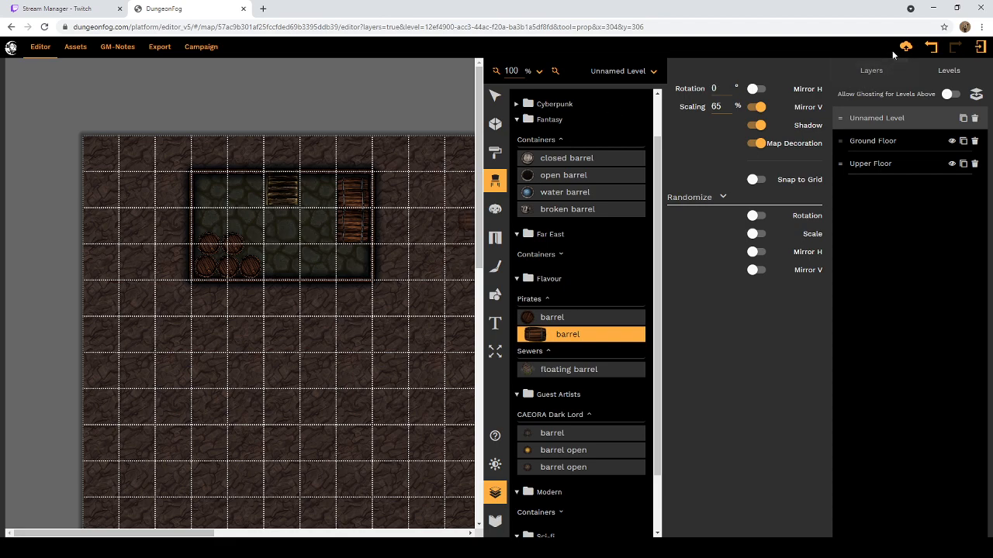
click(931, 48)
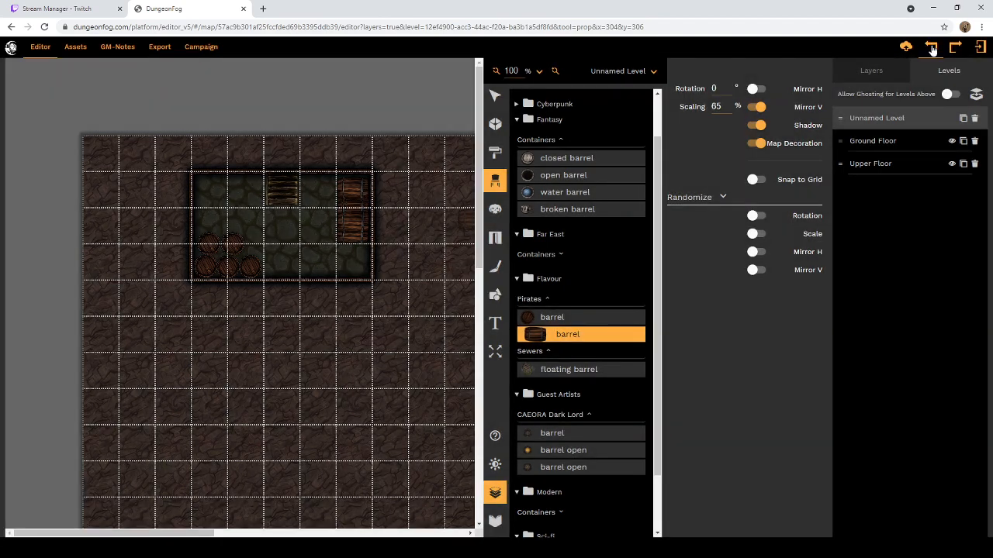
click(932, 49)
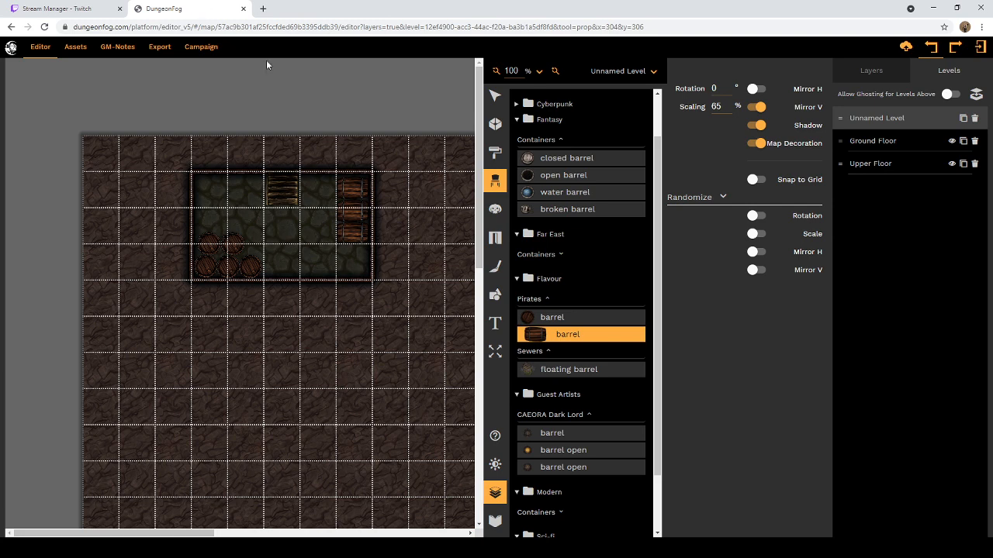
Step: Examine the barrel props in the Far East, Modern and Sci-fi container groups for further barrel variants
click(548, 255)
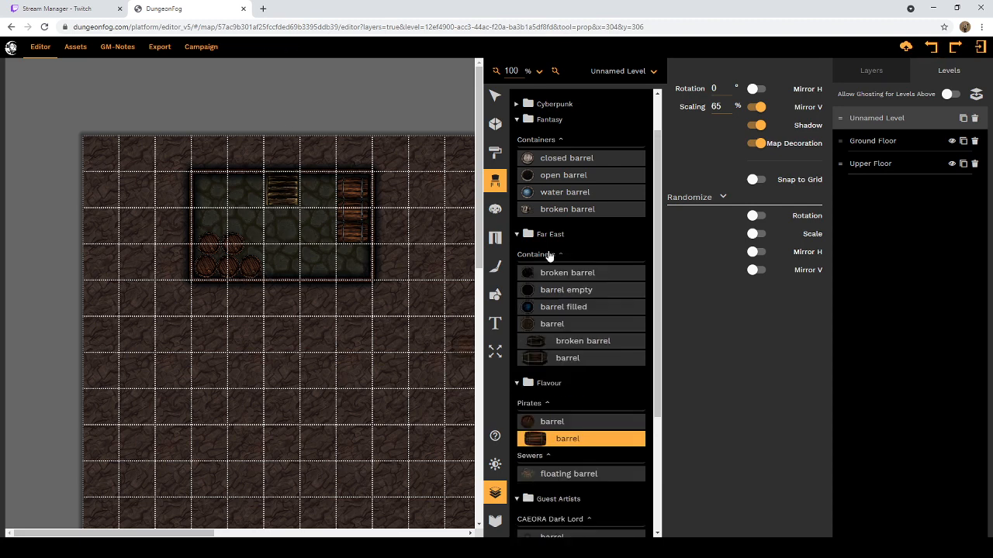
click(548, 256)
scroll(549, 255, up, 1)
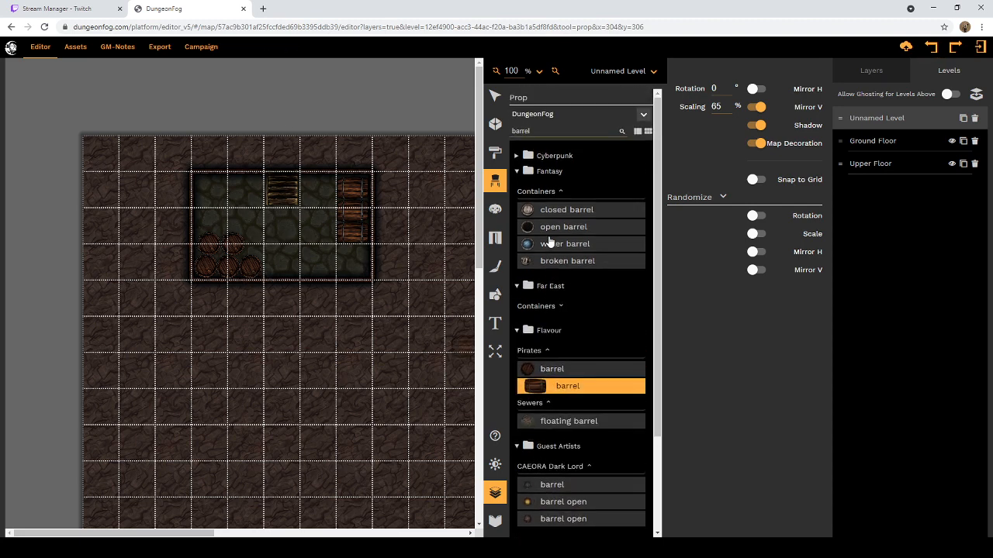
scroll(548, 258, down, 2)
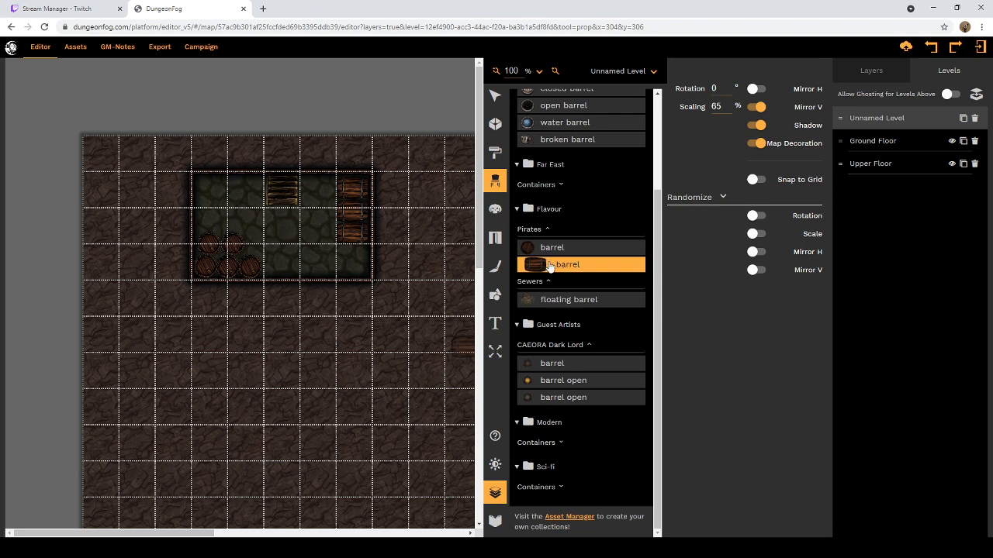
click(555, 442)
scroll(577, 427, down, 1)
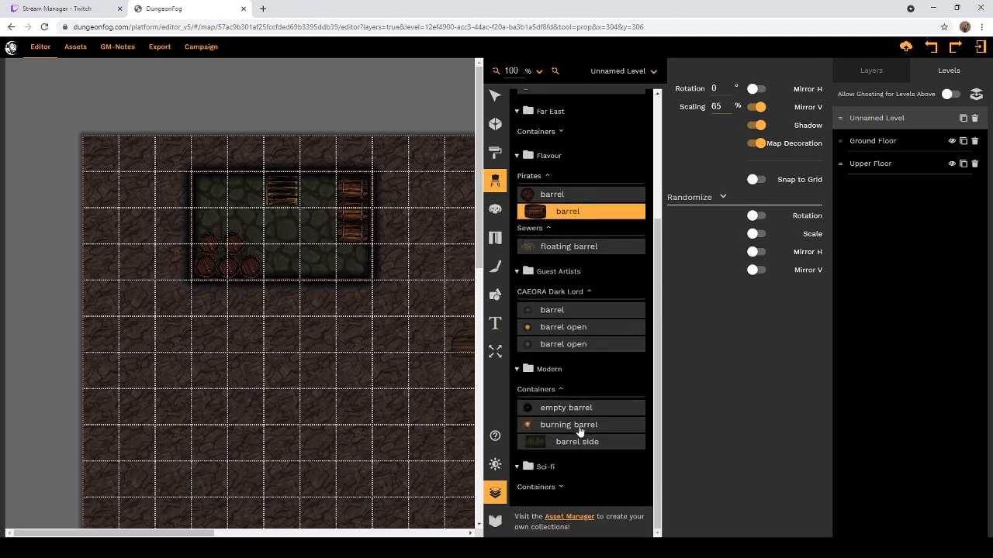
click(559, 489)
scroll(572, 454, down, 1)
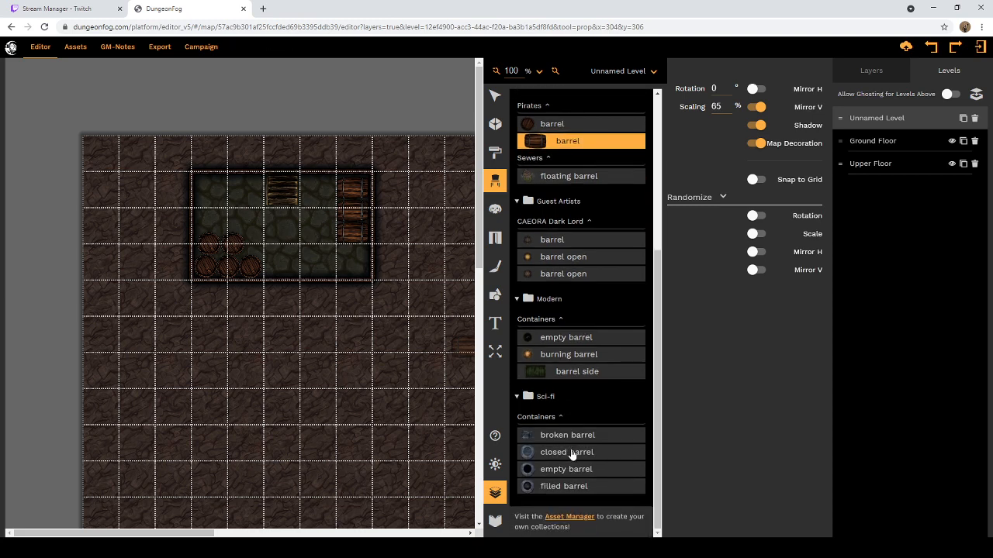
scroll(588, 380, up, 5)
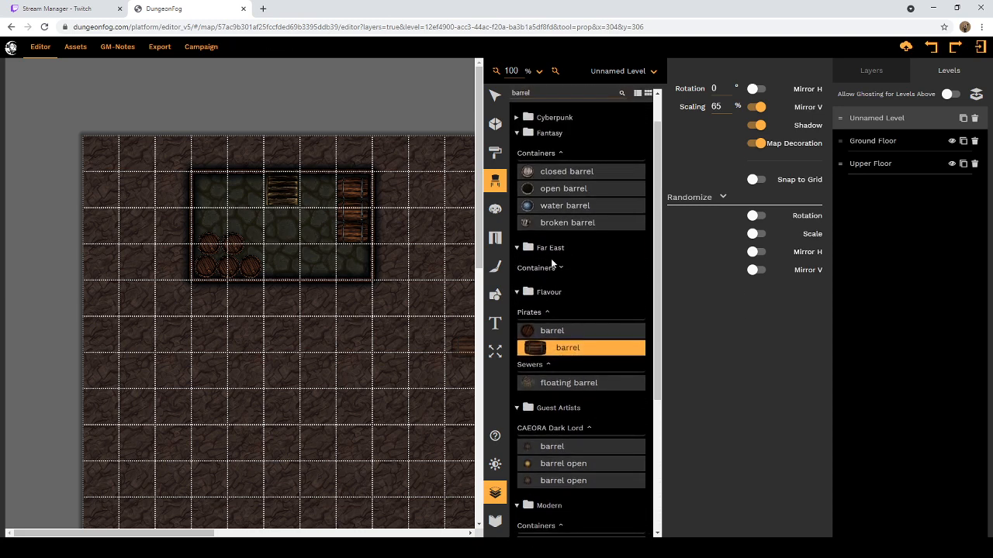
Step: Search the props for "crate" and place the Victorian open crate in the room's lower-right corner
scroll(556, 270, up, 2)
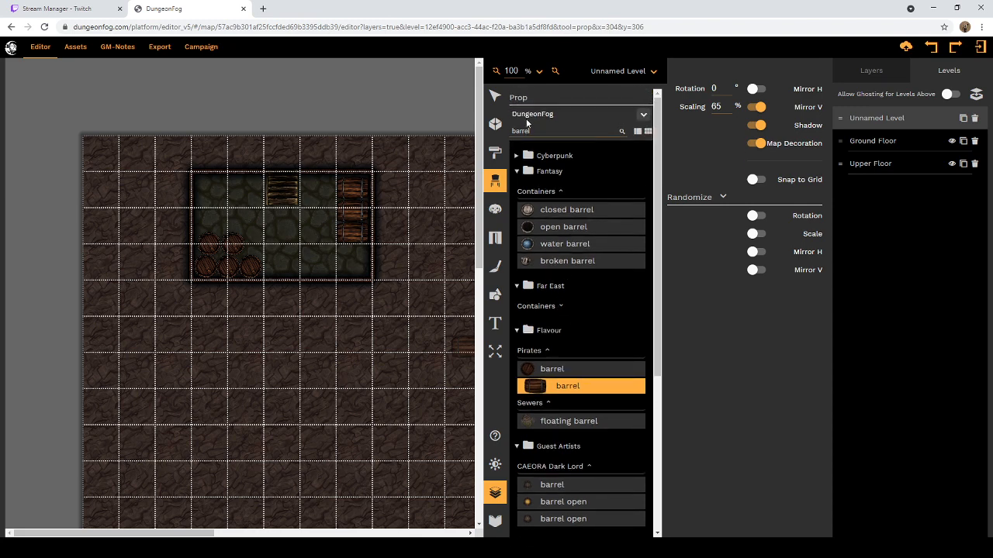
drag(533, 131, 508, 140)
text(crate)
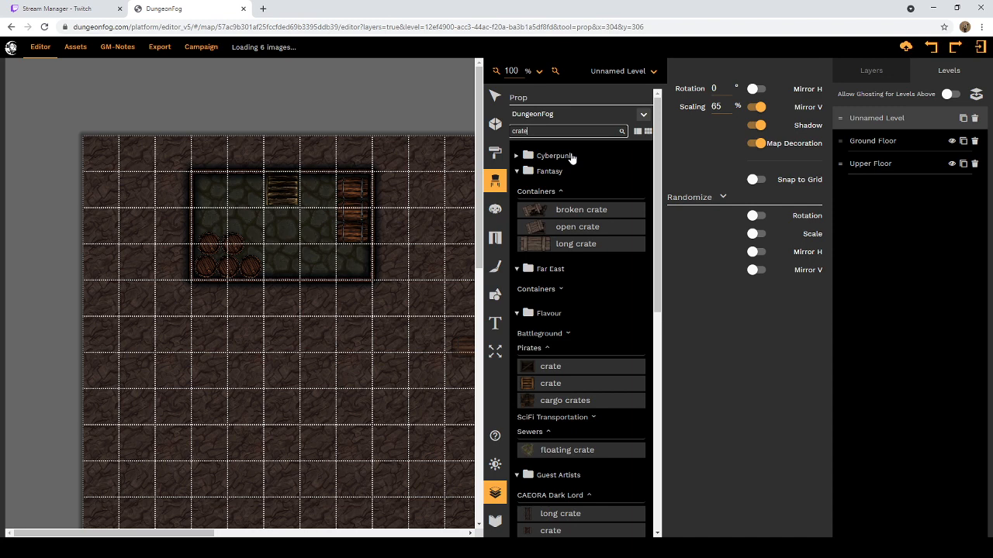
scroll(578, 267, down, 1)
scroll(577, 268, down, 2)
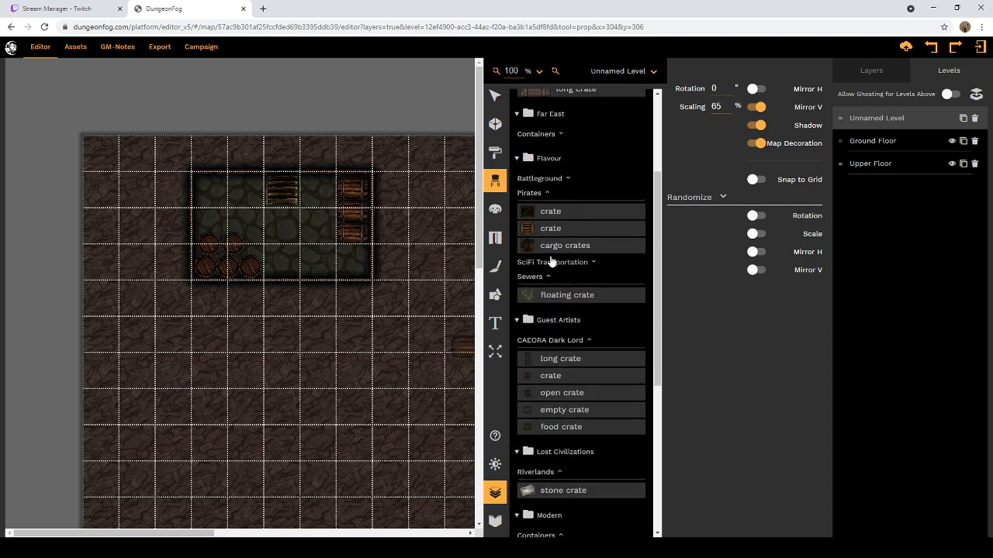
scroll(553, 258, down, 5)
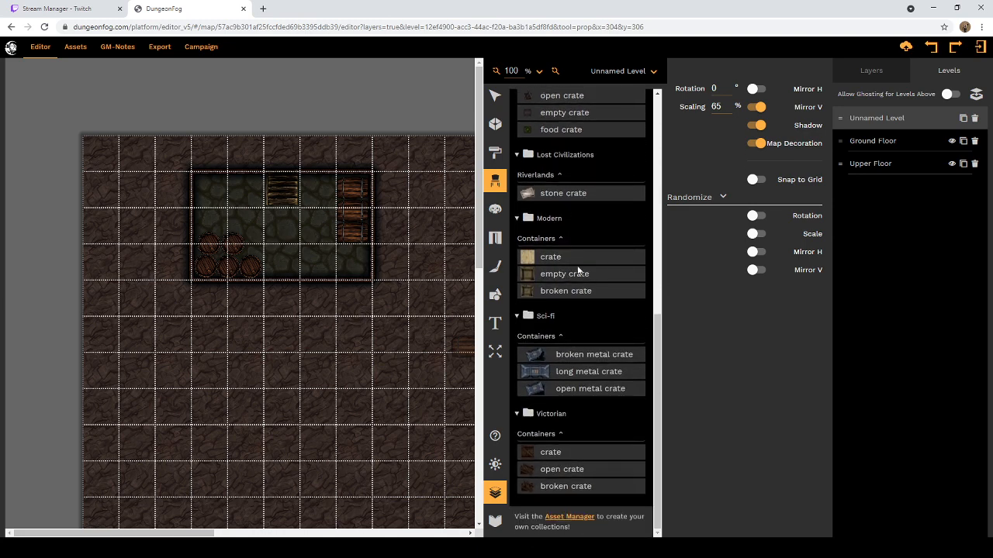
click(551, 471)
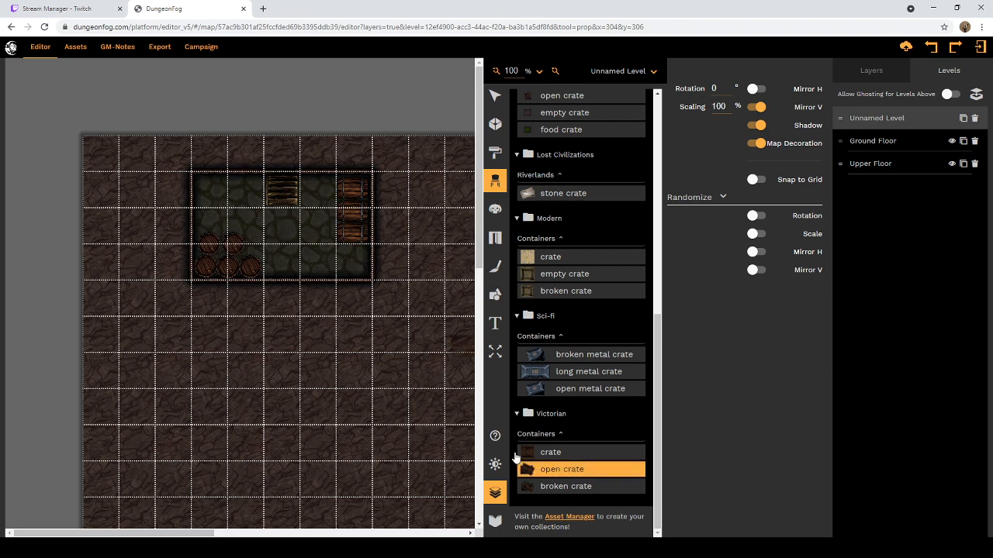
click(354, 266)
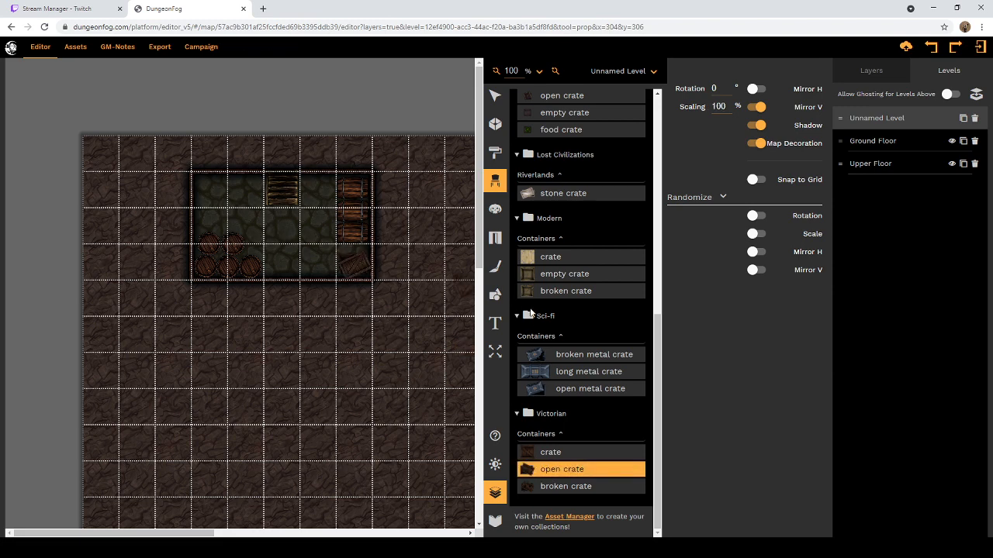
Step: Set the Victorian closed crate's scaling to 75% and place two along the room's lower wall, beside the open crate
click(551, 453)
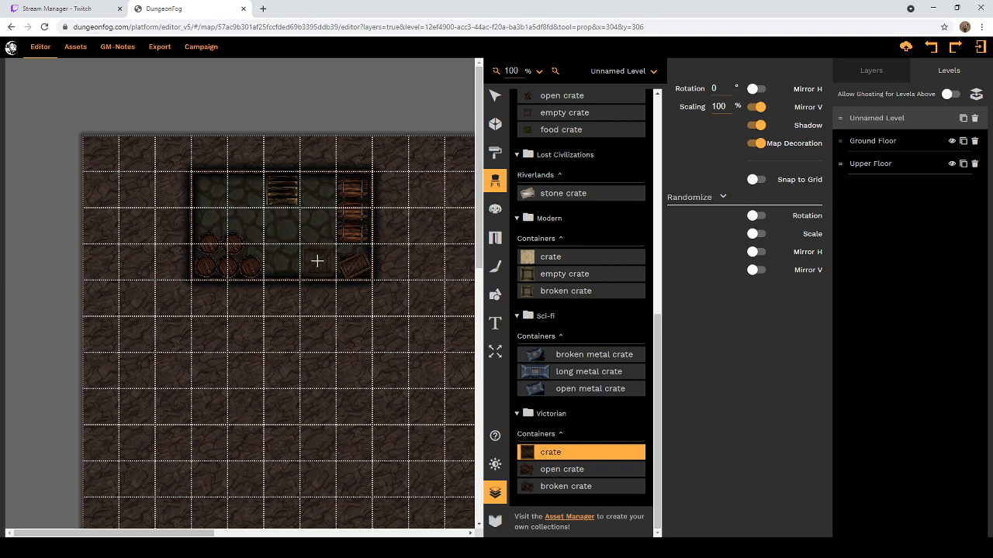
drag(729, 104, 709, 109)
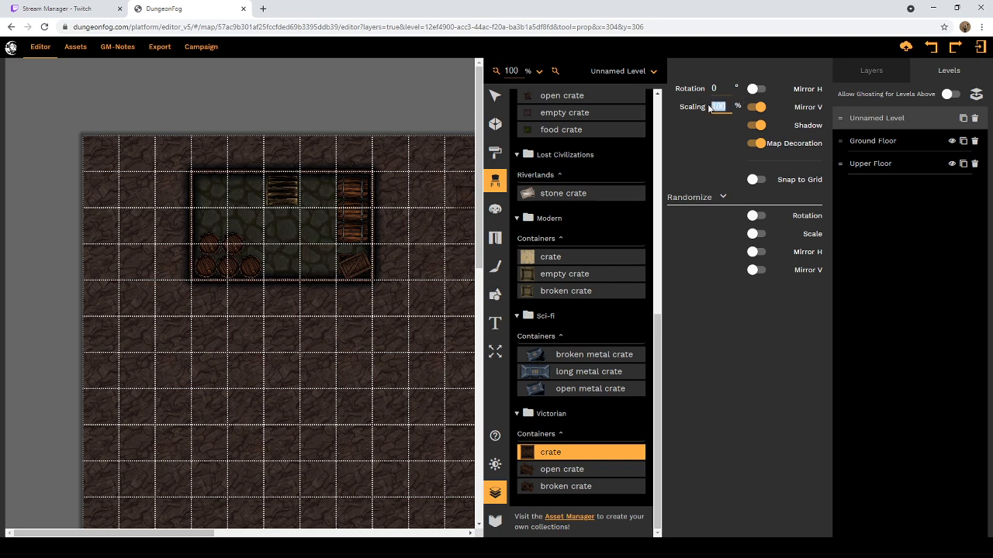
text(75)
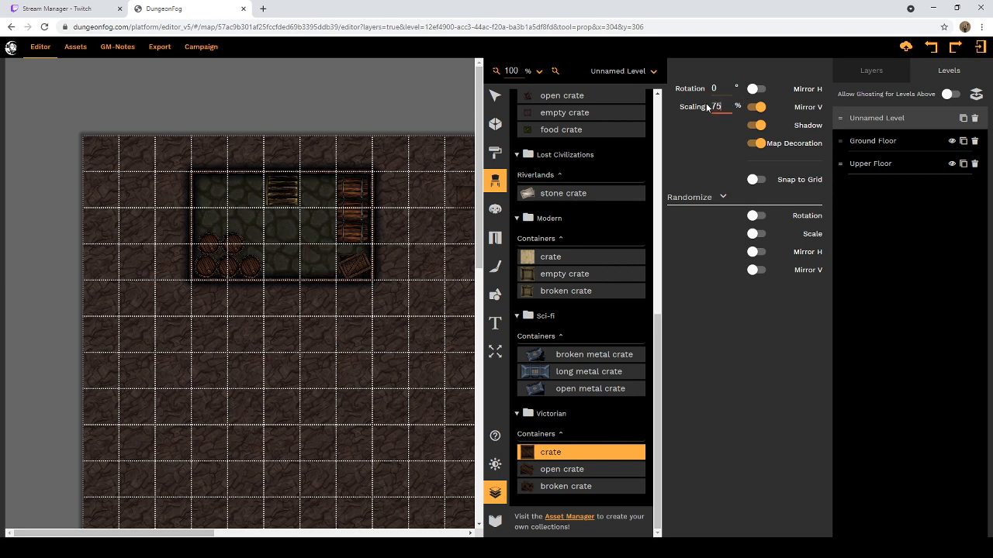
click(321, 266)
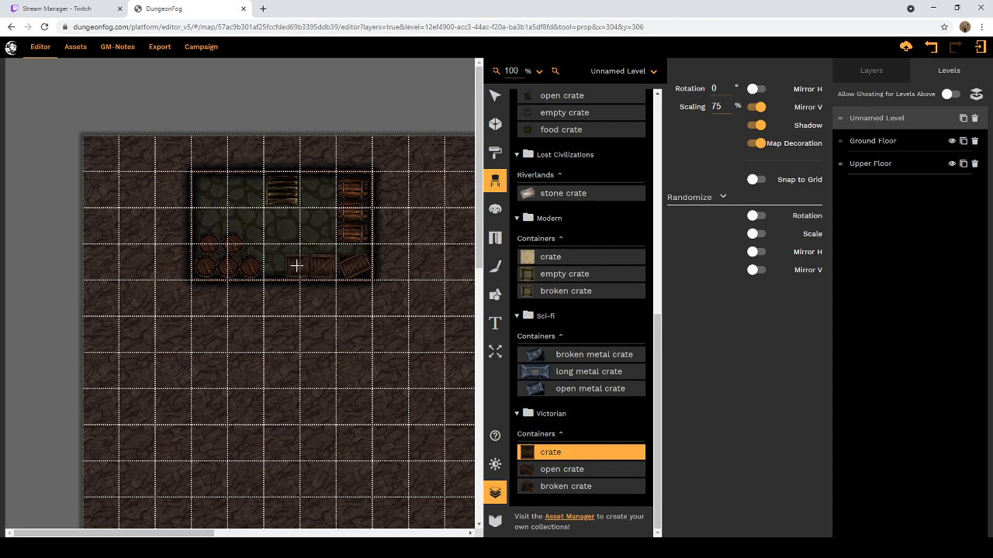
click(296, 266)
Step: Examine the remaining crate props across the prop collections for further variants
scroll(565, 314, up, 3)
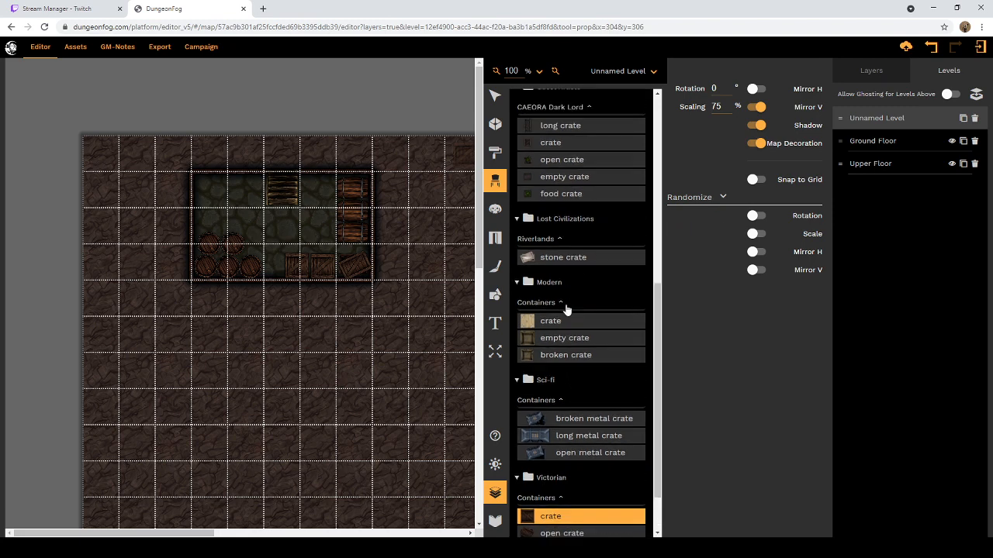
scroll(564, 310, up, 2)
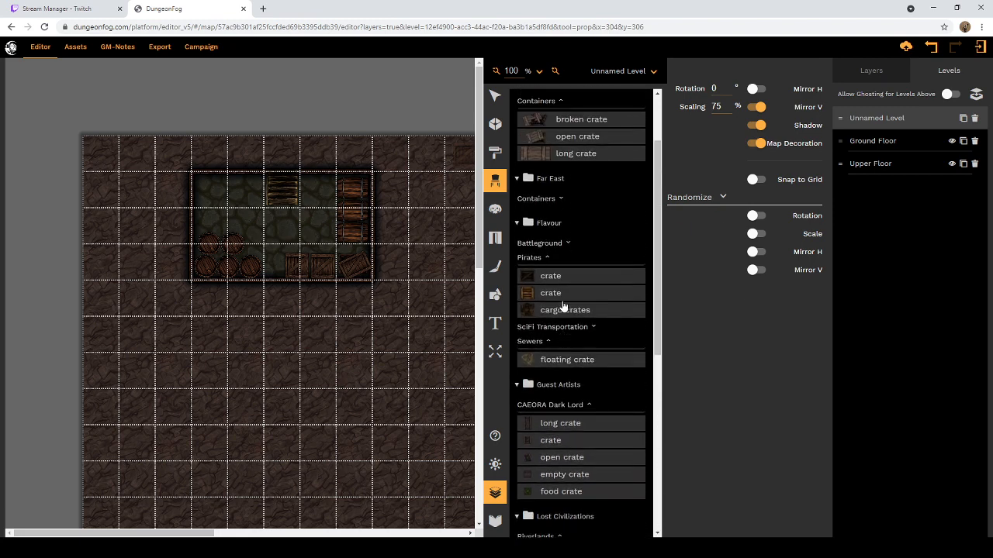
scroll(564, 281, up, 2)
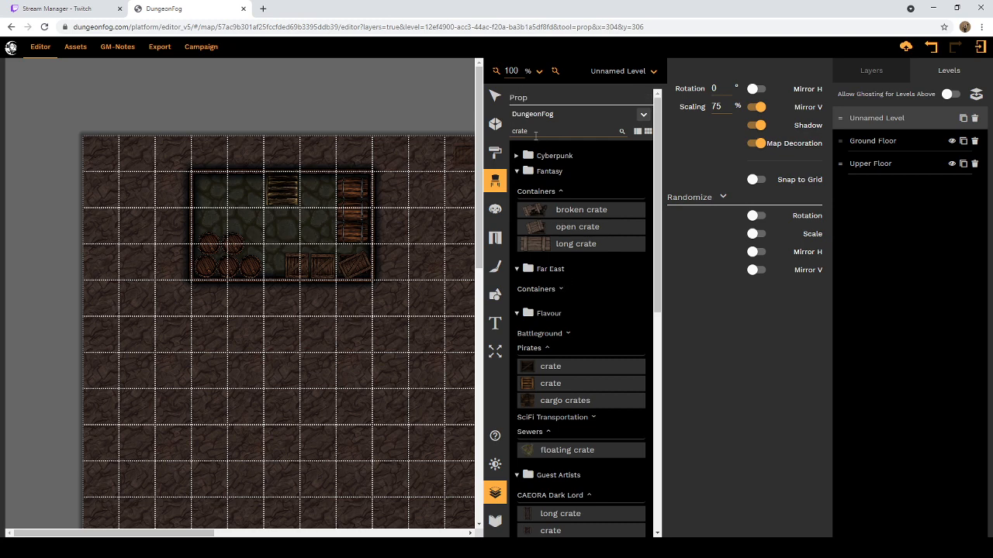
drag(535, 133, 513, 133)
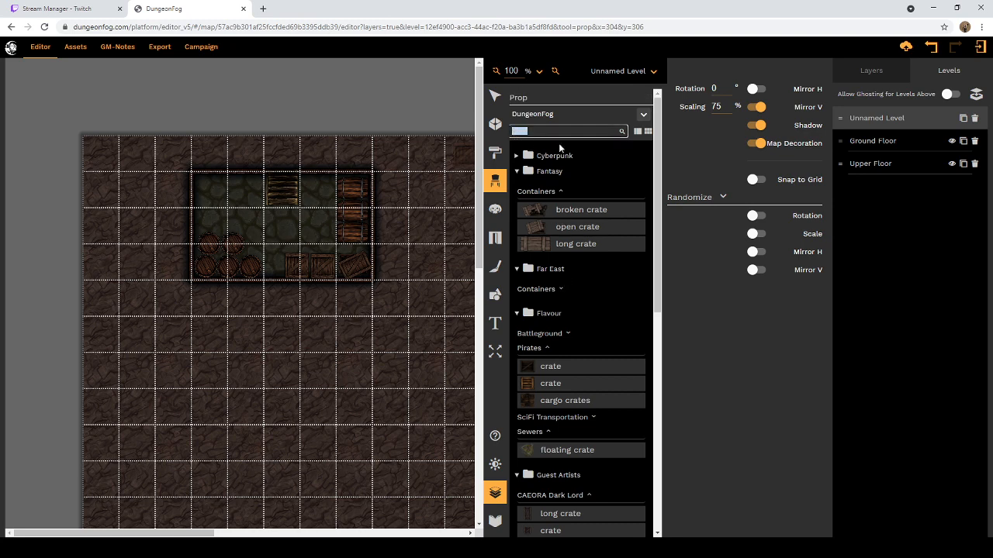
scroll(588, 314, down, 3)
scroll(587, 314, down, 2)
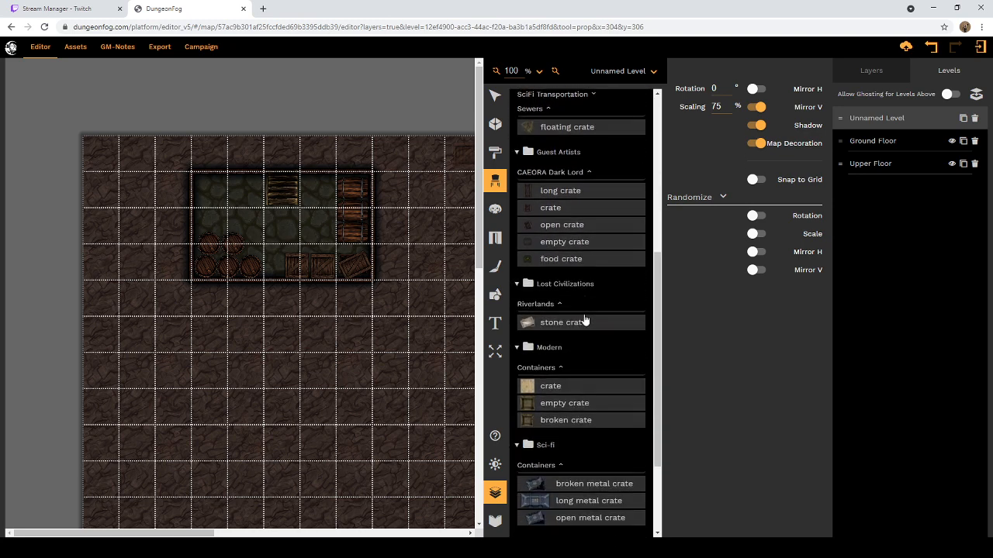
scroll(583, 313, up, 2)
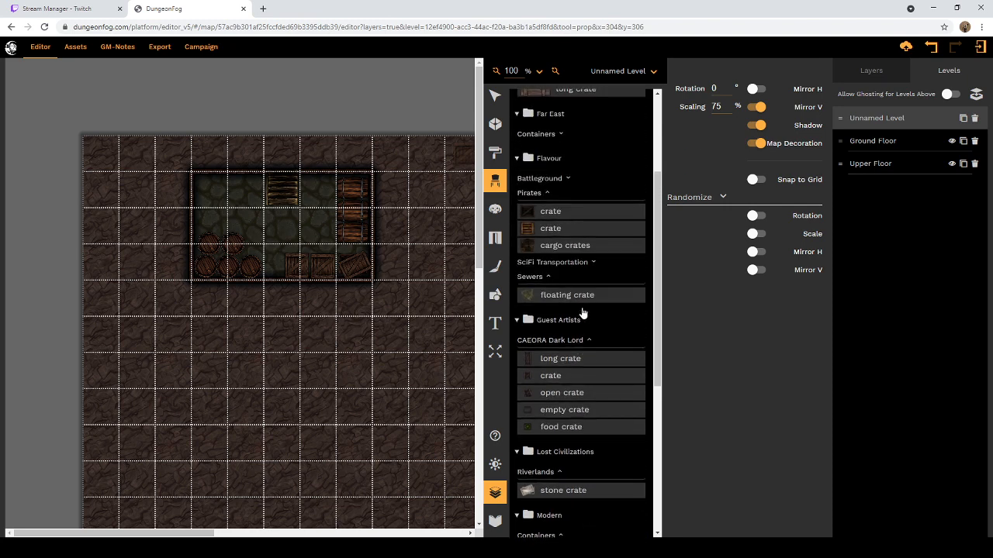
scroll(582, 311, up, 2)
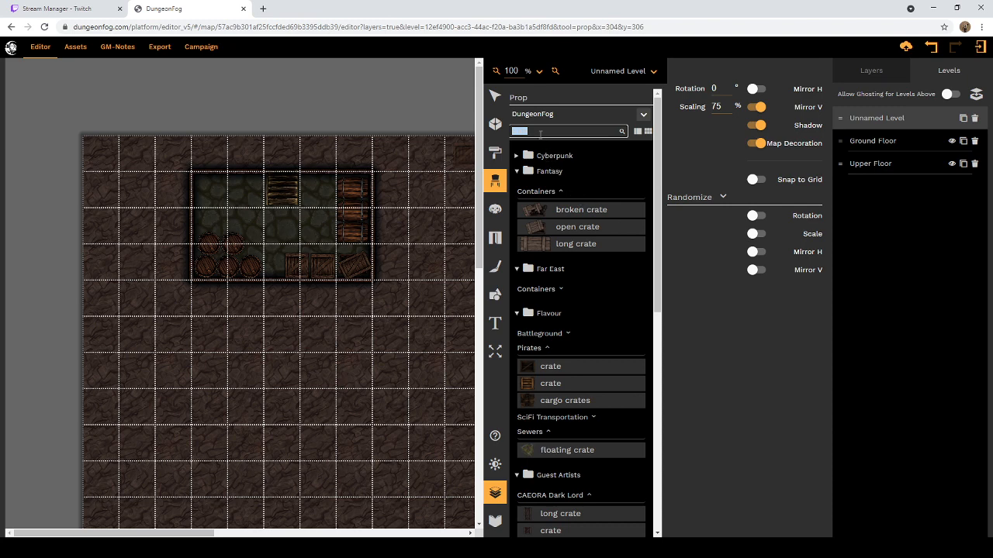
Step: Clear the prop search term and collapse the Fantasy collection's Containers group
key(BackSpace)
scroll(574, 203, up, 10)
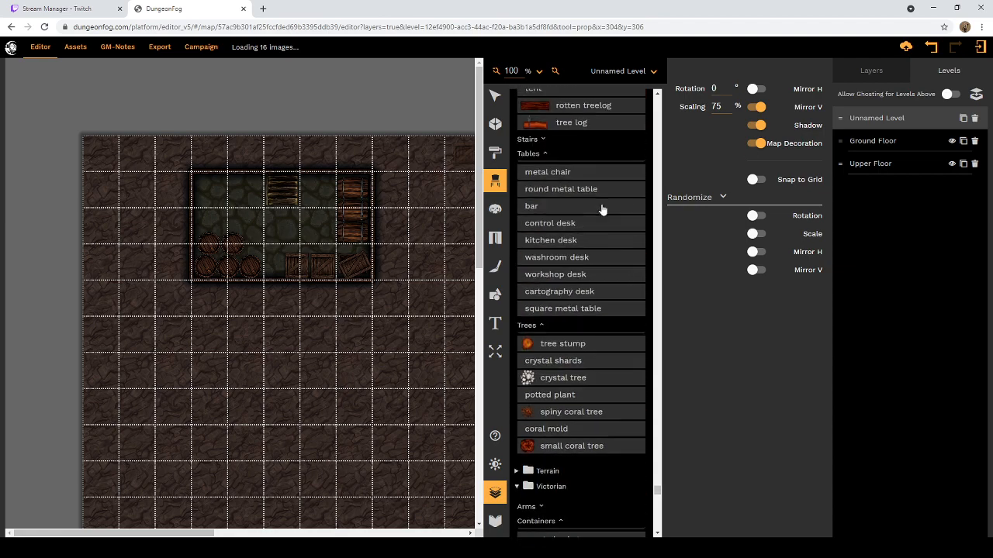
scroll(617, 215, up, 10)
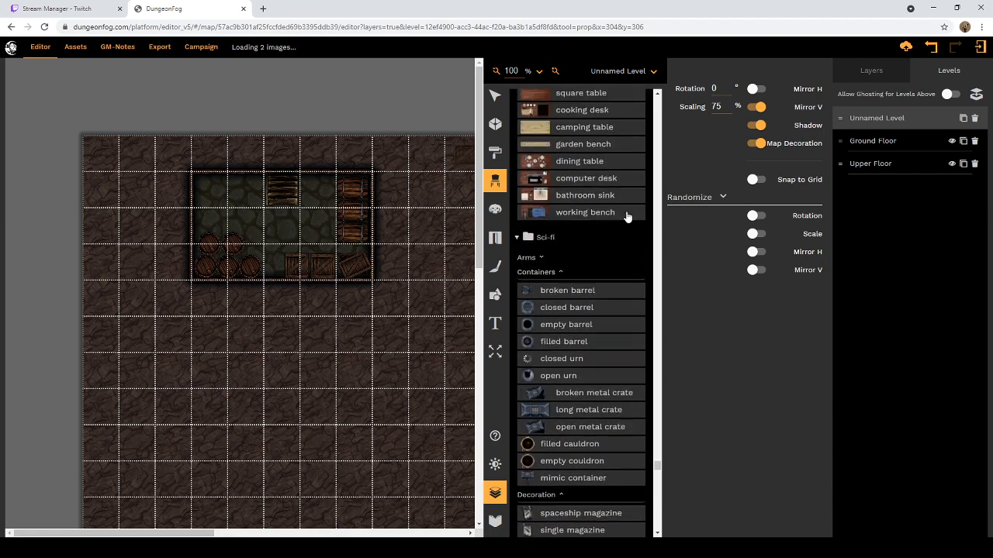
scroll(625, 213, up, 15)
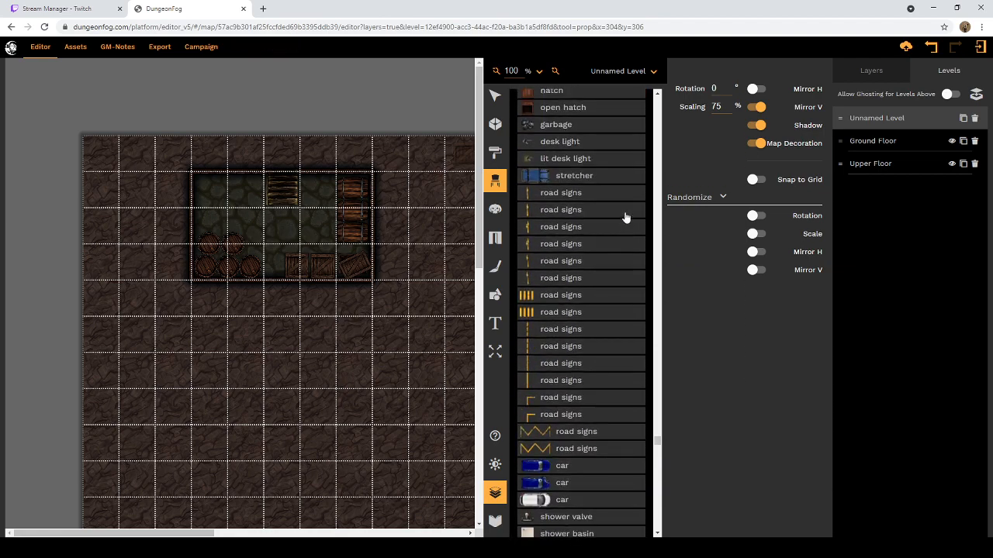
scroll(626, 211, up, 15)
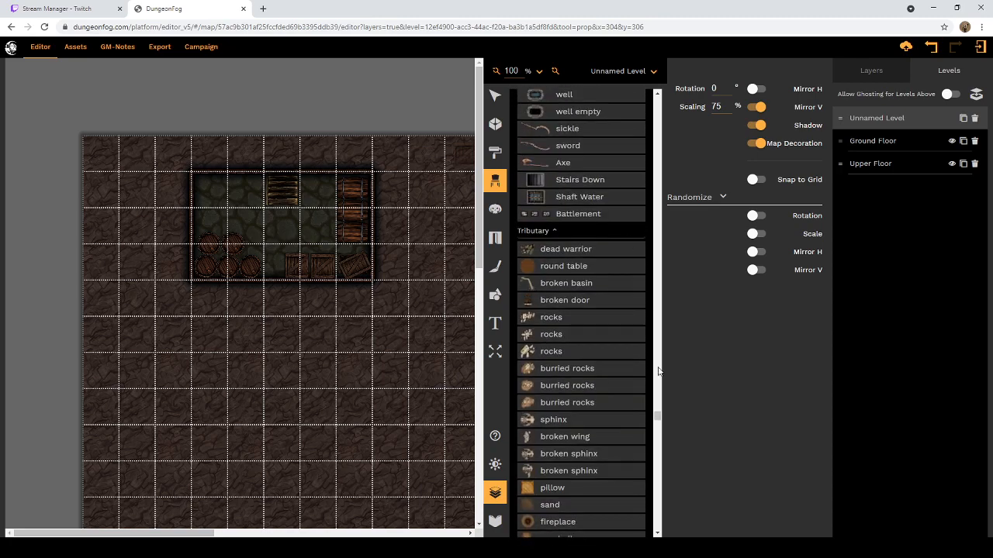
drag(657, 418, 660, 100)
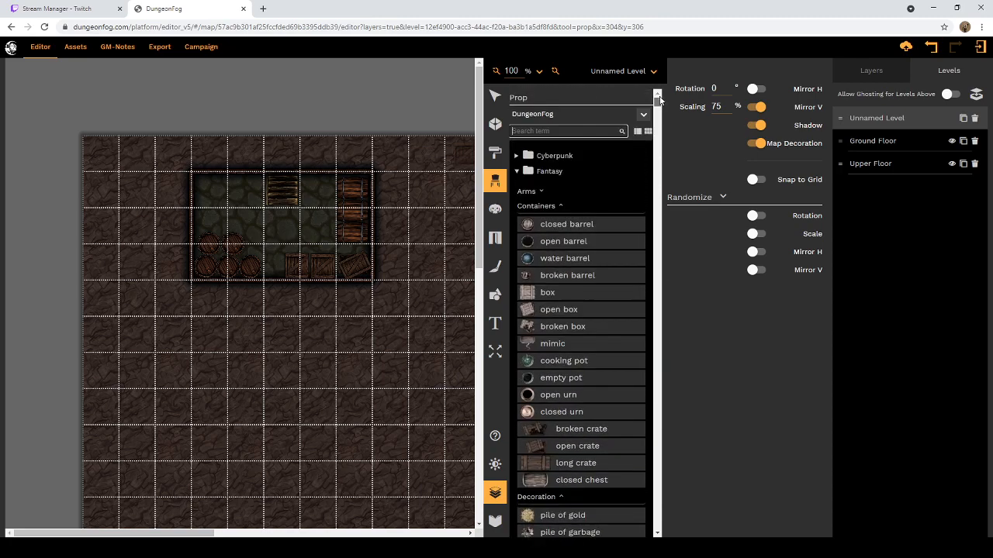
click(562, 206)
click(561, 208)
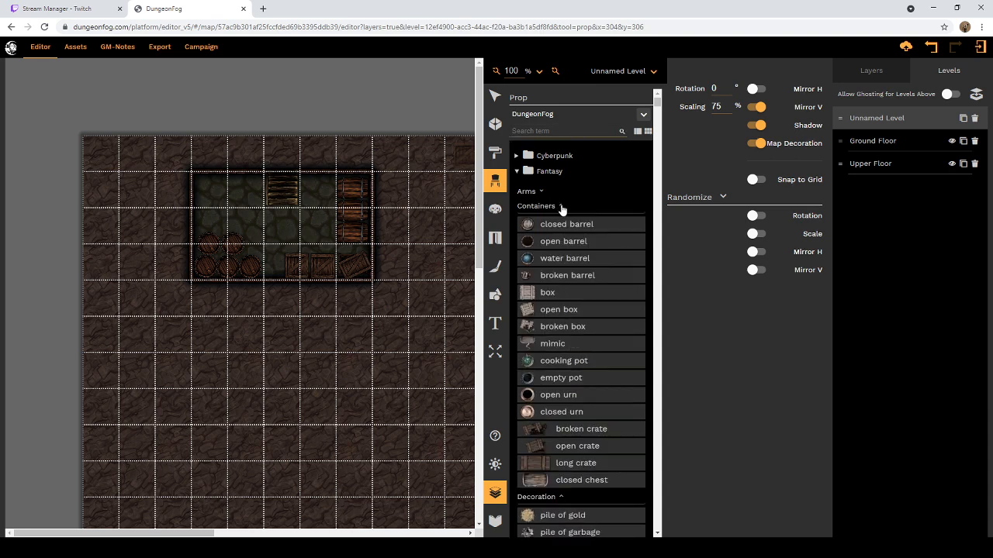
click(561, 208)
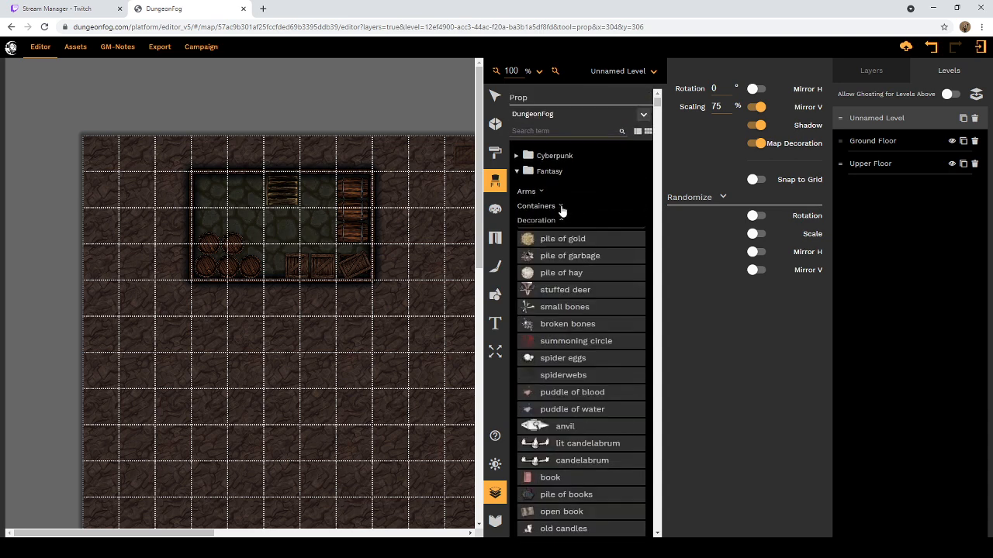
Step: Place two white spider webs side by side in the room's upper-right area, with vertical mirroring off and the right one mirrored horizontally
scroll(559, 225, down, 4)
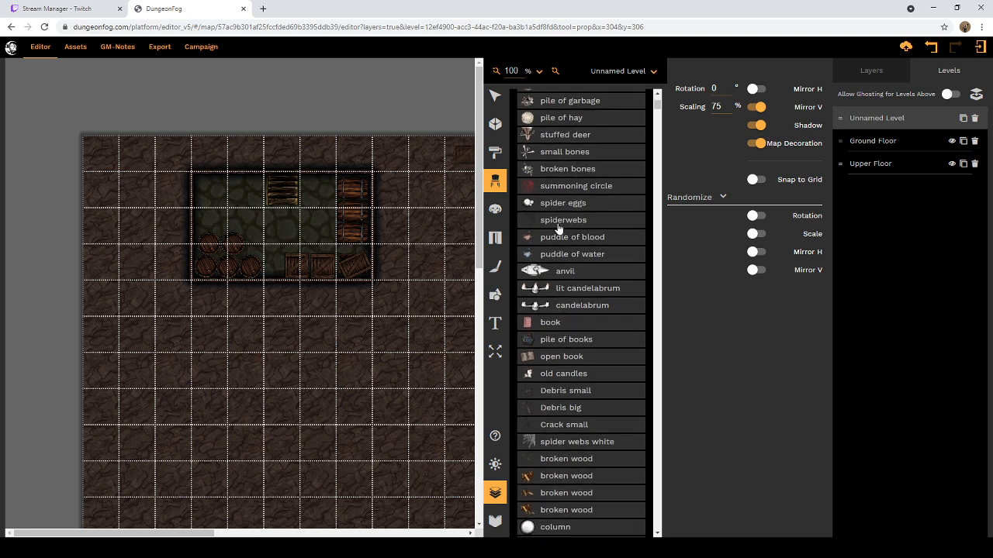
scroll(558, 226, down, 3)
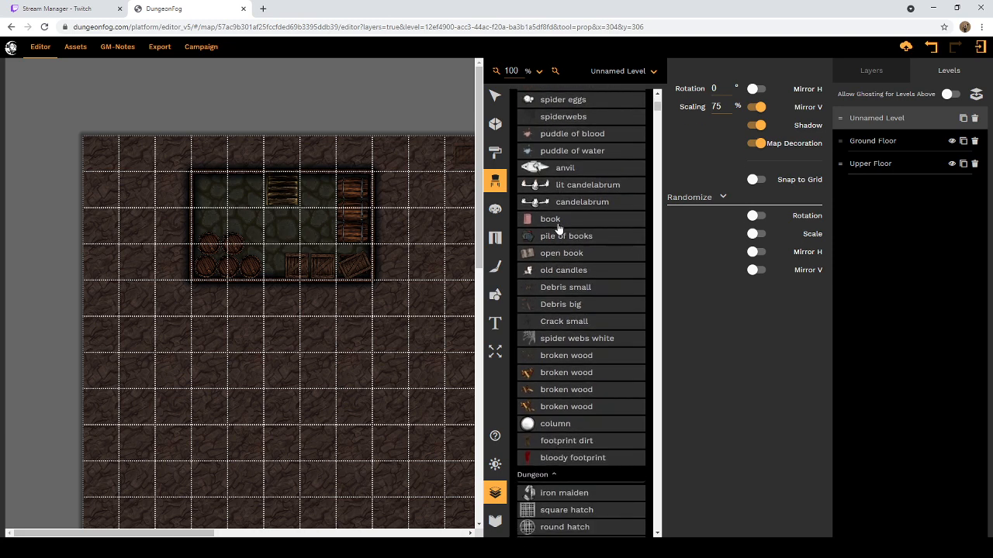
scroll(558, 226, down, 2)
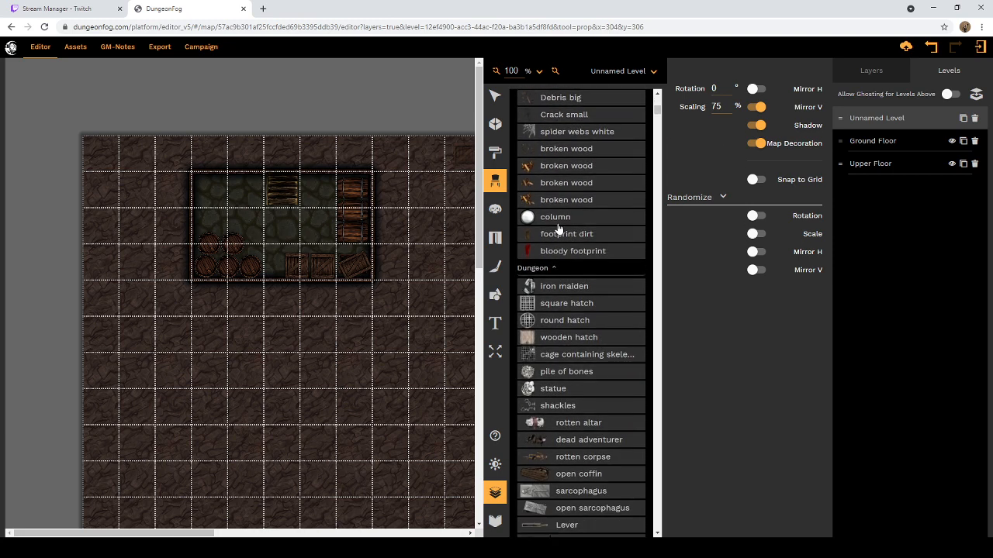
scroll(578, 211, up, 2)
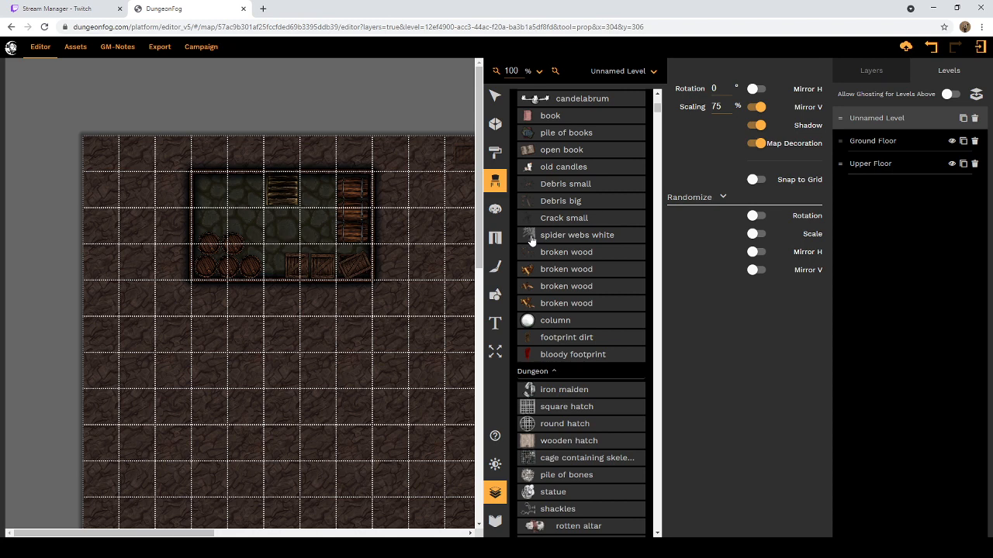
click(532, 241)
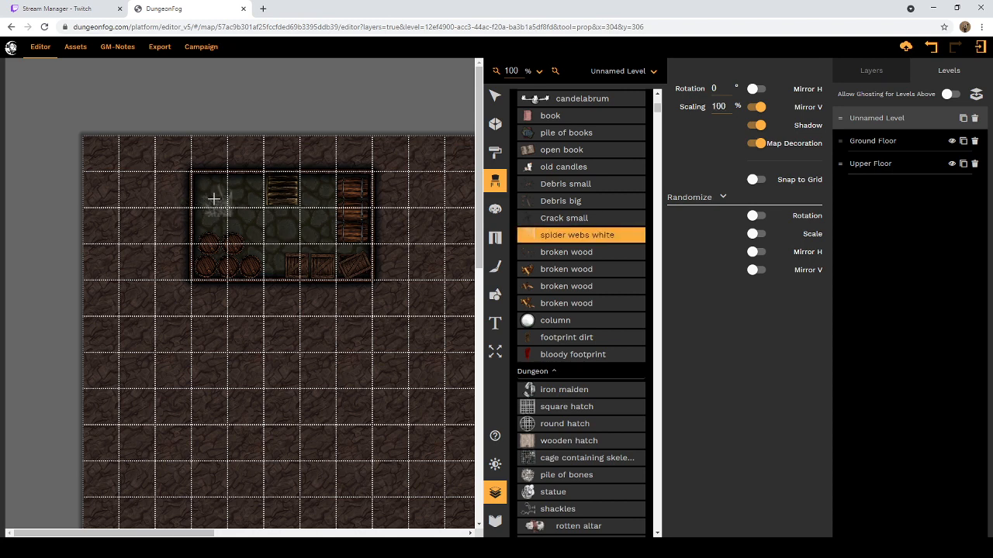
click(758, 108)
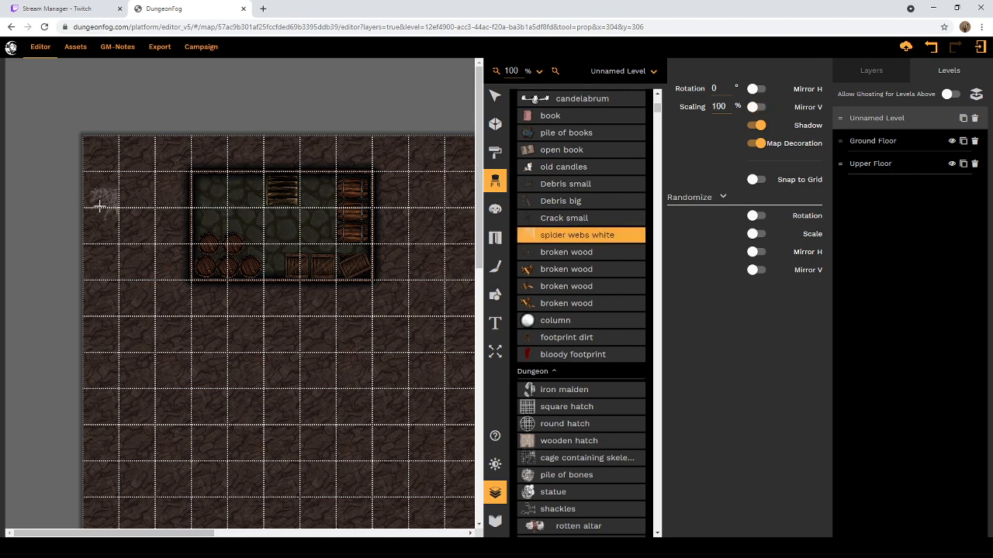
click(318, 192)
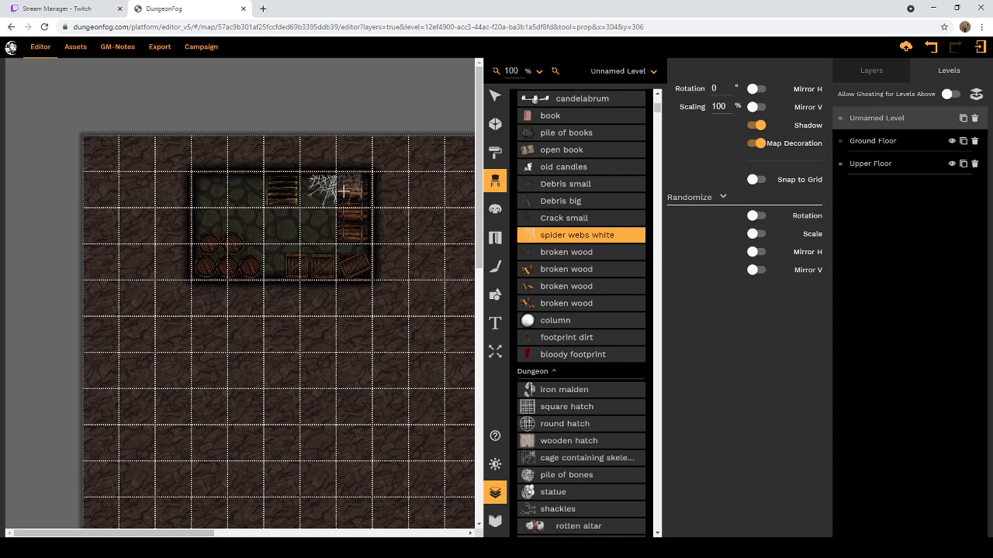
click(753, 90)
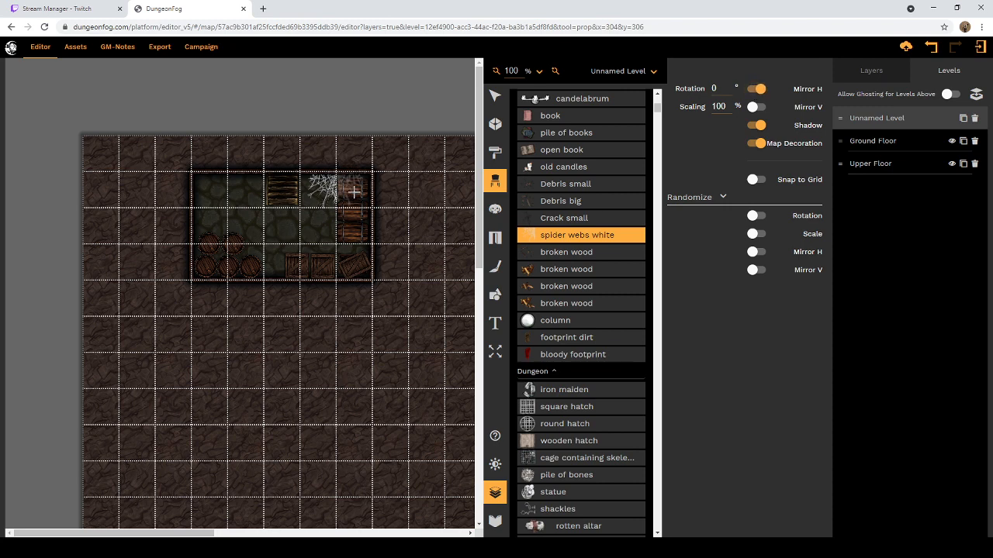
click(354, 192)
Step: Examine the Fantasy collection's Decoration and Dungeon props for further furnishings for the entrance room
scroll(570, 211, down, 5)
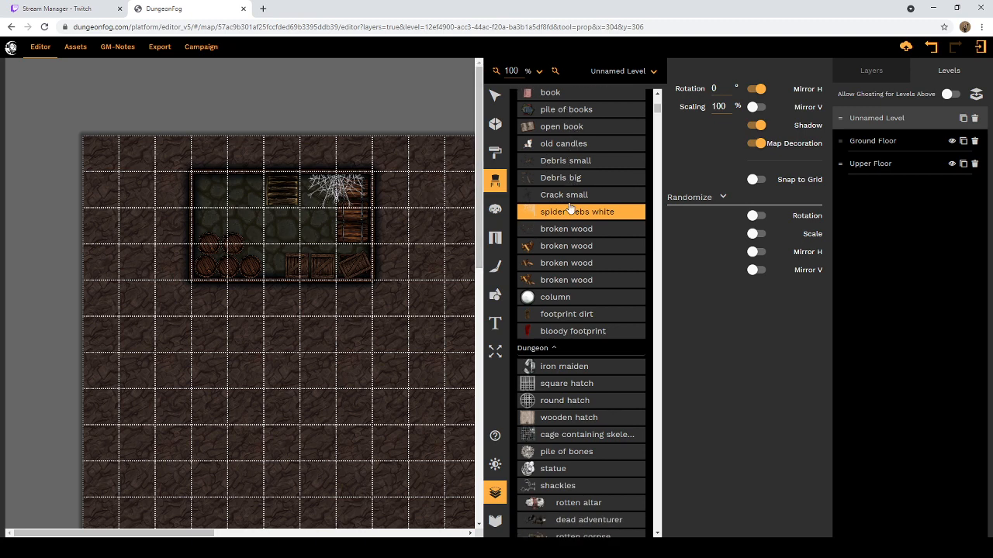
scroll(570, 208, down, 3)
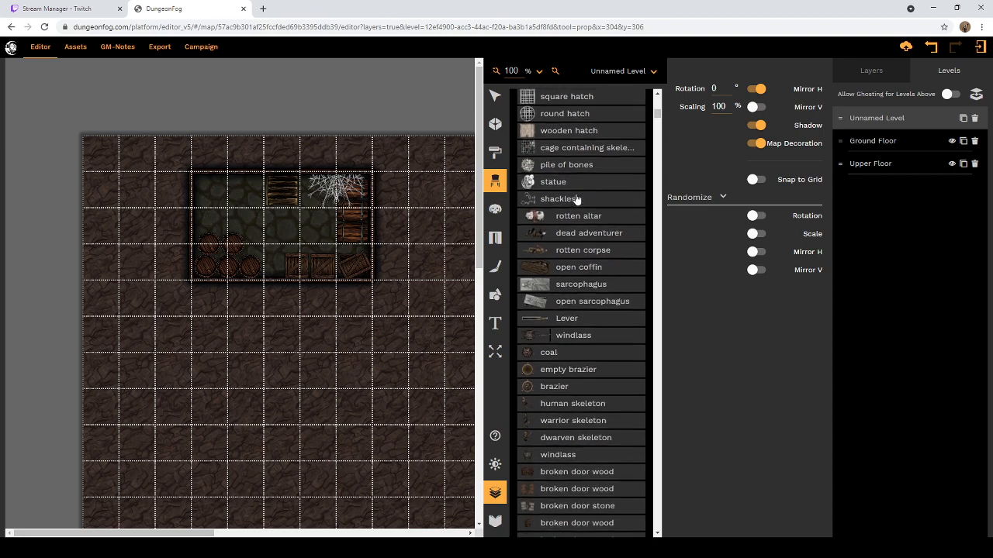
scroll(576, 199, down, 3)
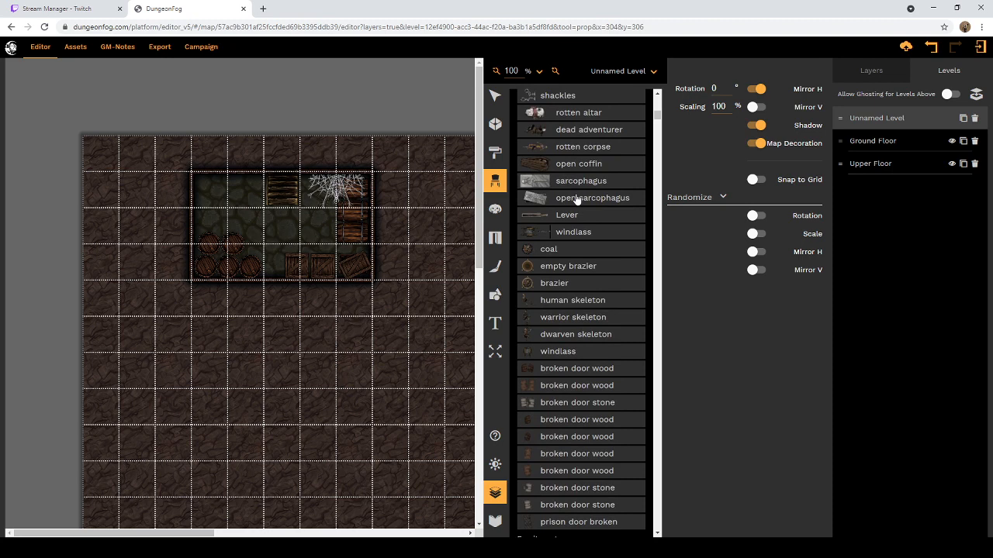
scroll(577, 199, down, 3)
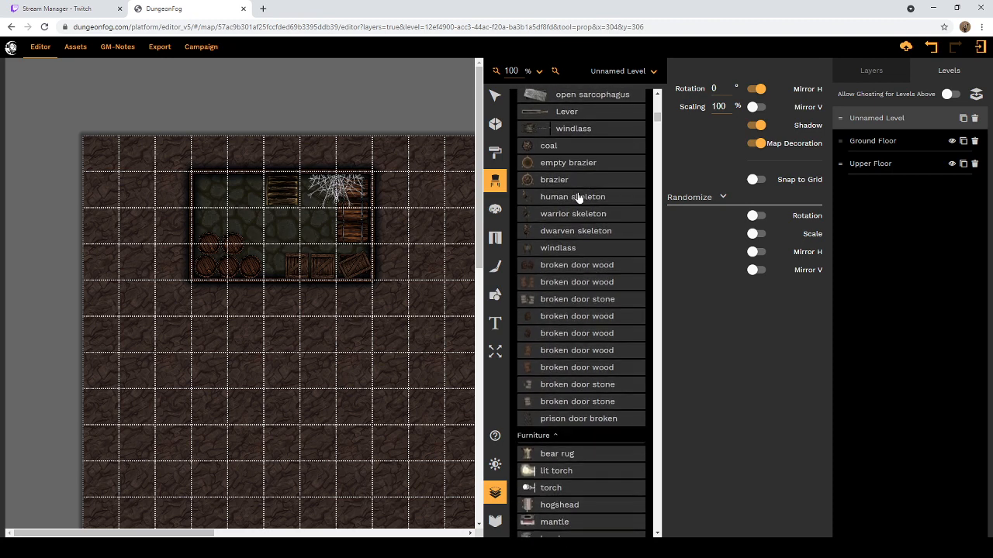
scroll(577, 198, down, 2)
scroll(578, 197, down, 3)
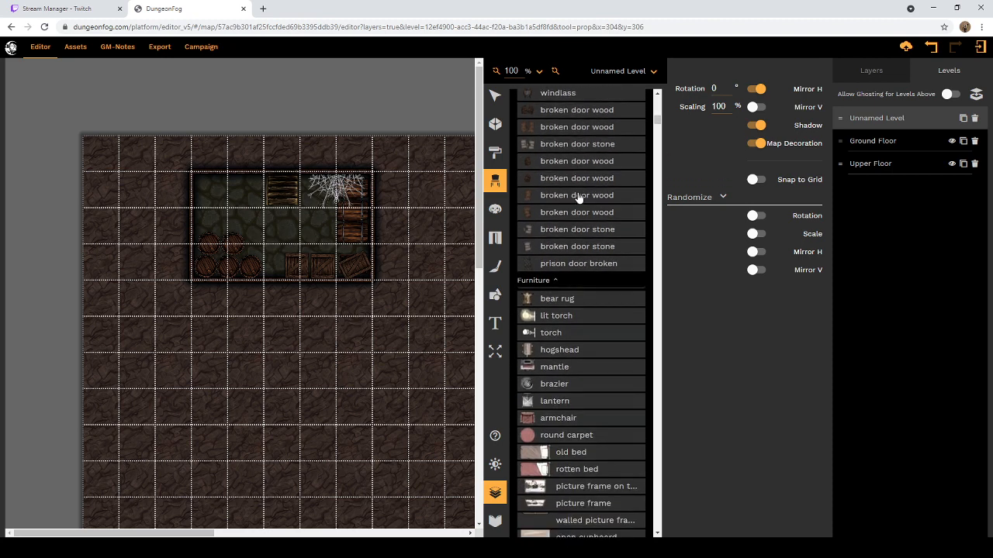
Step: Collapse the Fantasy collection's Decoration group
scroll(582, 198, up, 20)
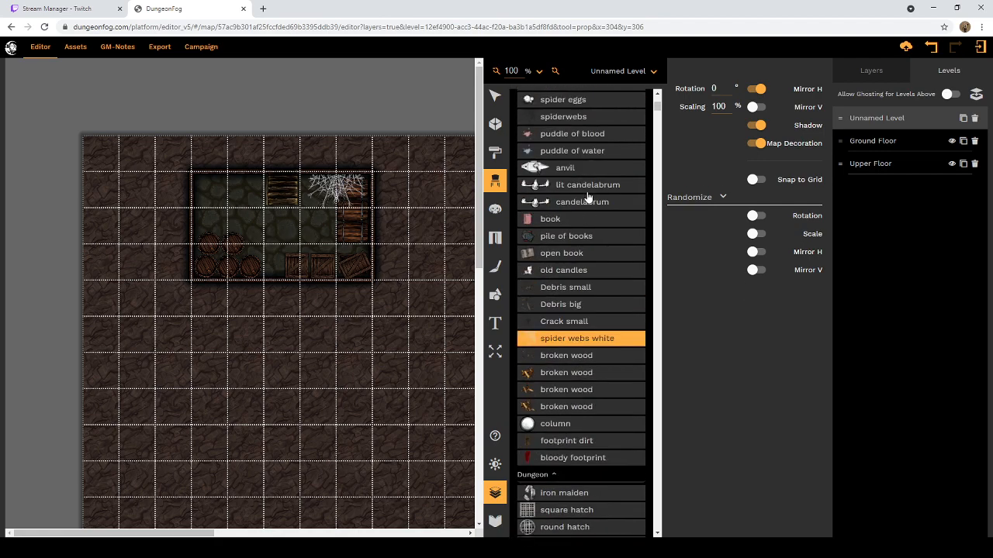
scroll(587, 197, up, 7)
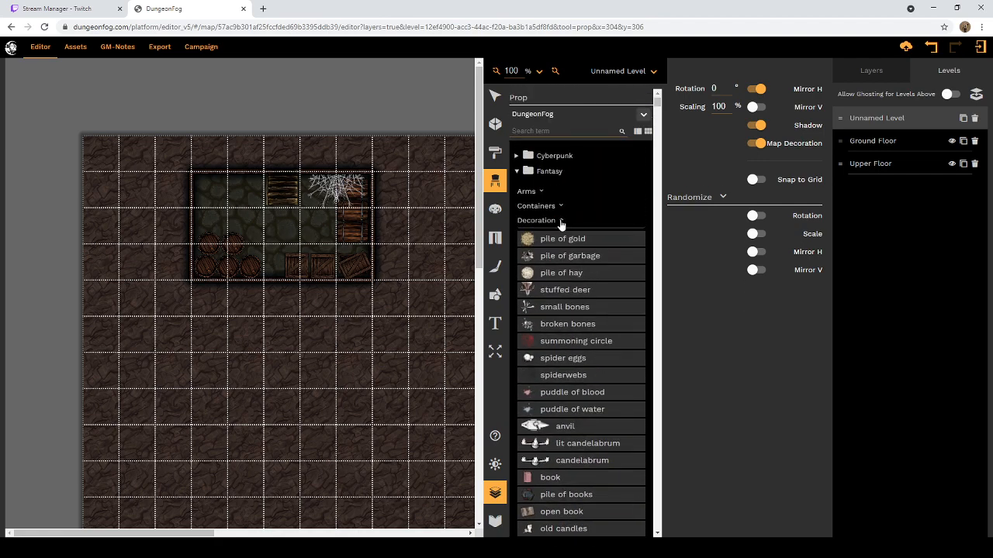
click(562, 222)
Step: Examine the Fantasy collection's Dungeon, Furniture and first Outdoor props for suitable room furnishings
scroll(563, 222, down, 3)
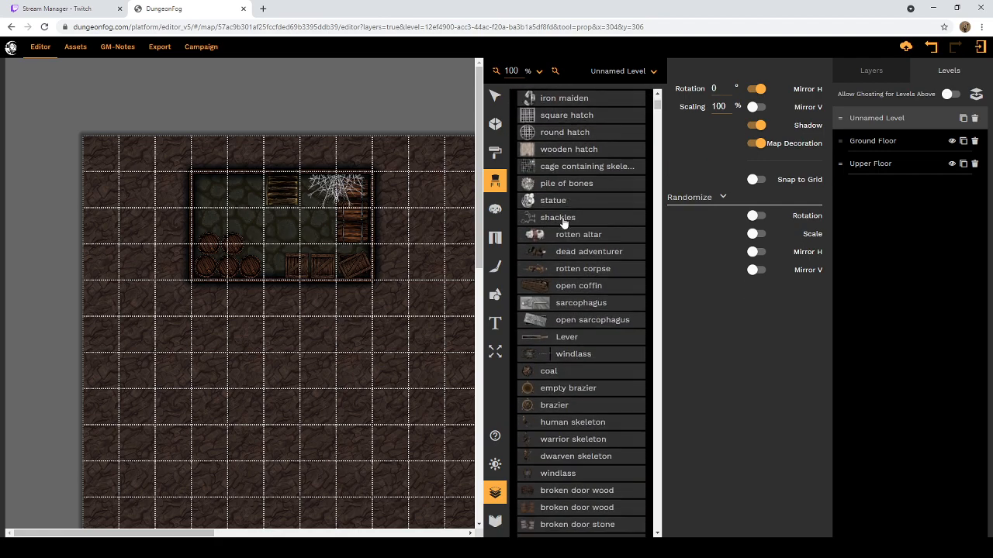
scroll(566, 222, down, 5)
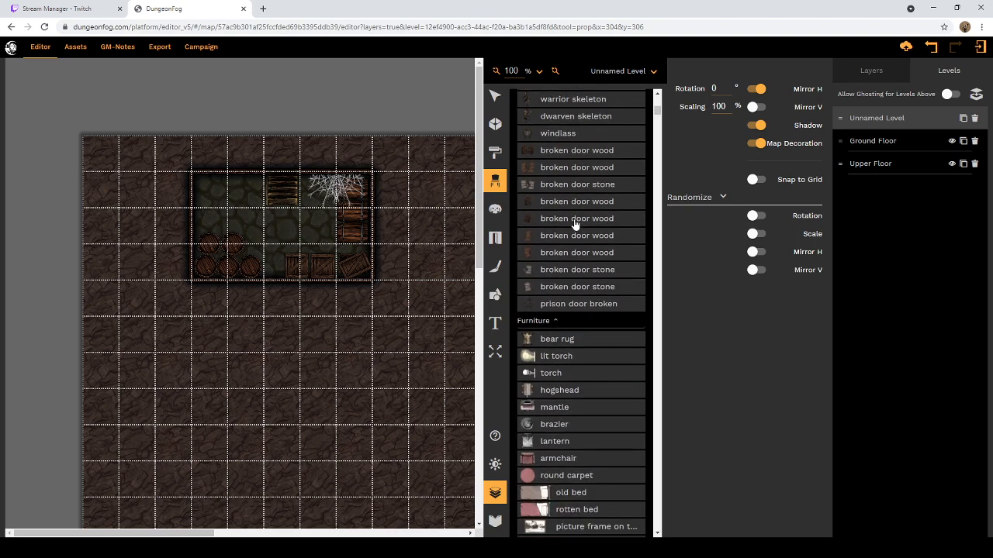
scroll(575, 225, down, 3)
scroll(574, 225, down, 3)
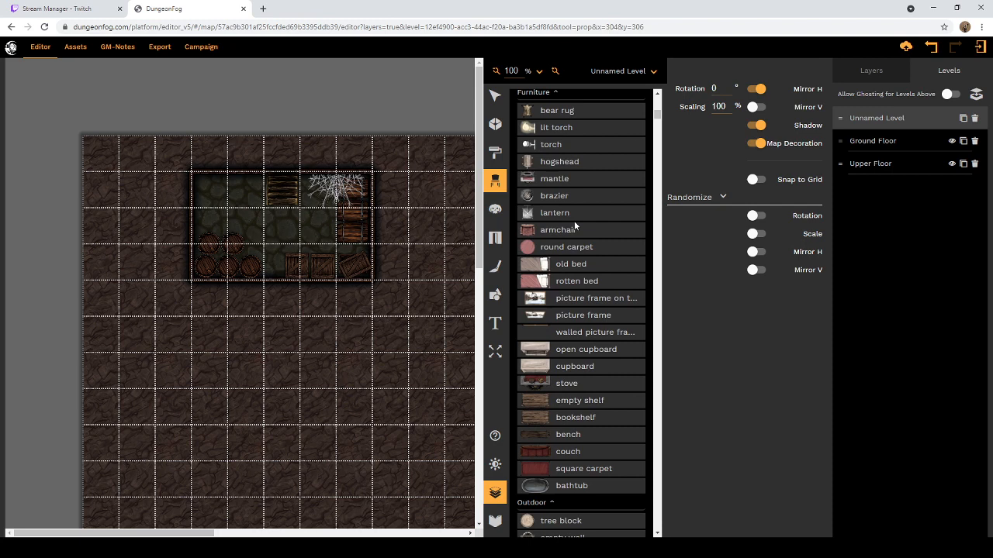
scroll(574, 221, down, 5)
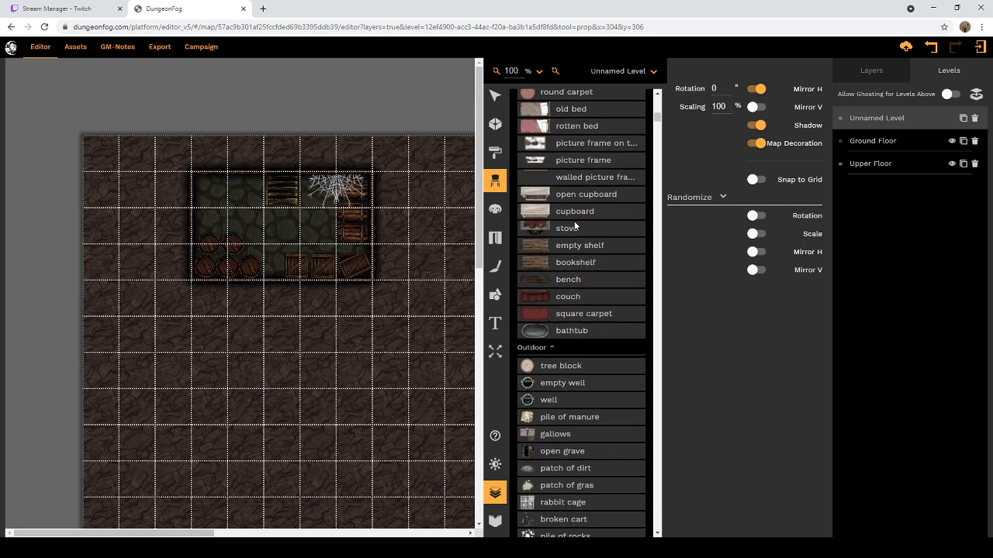
scroll(575, 227, down, 3)
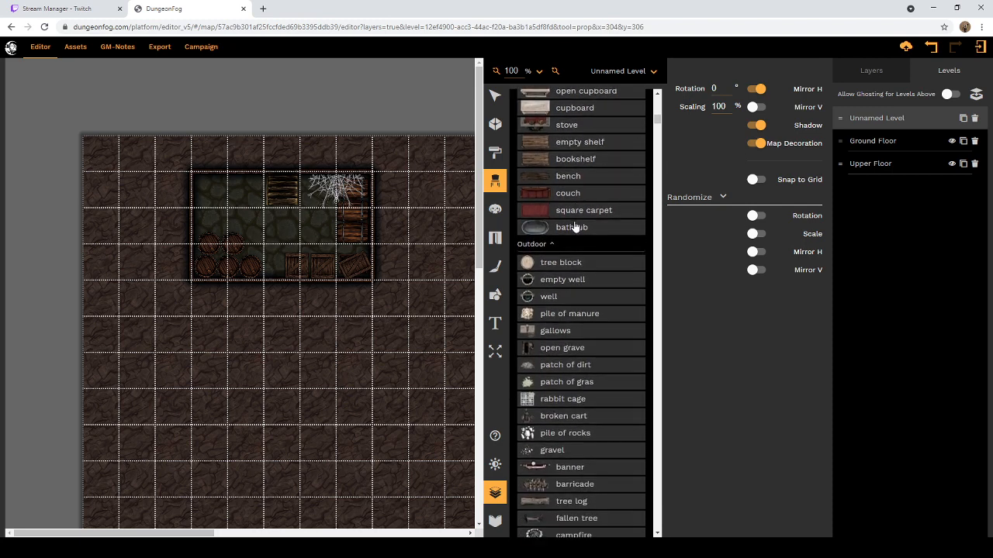
scroll(574, 227, down, 2)
scroll(575, 227, down, 2)
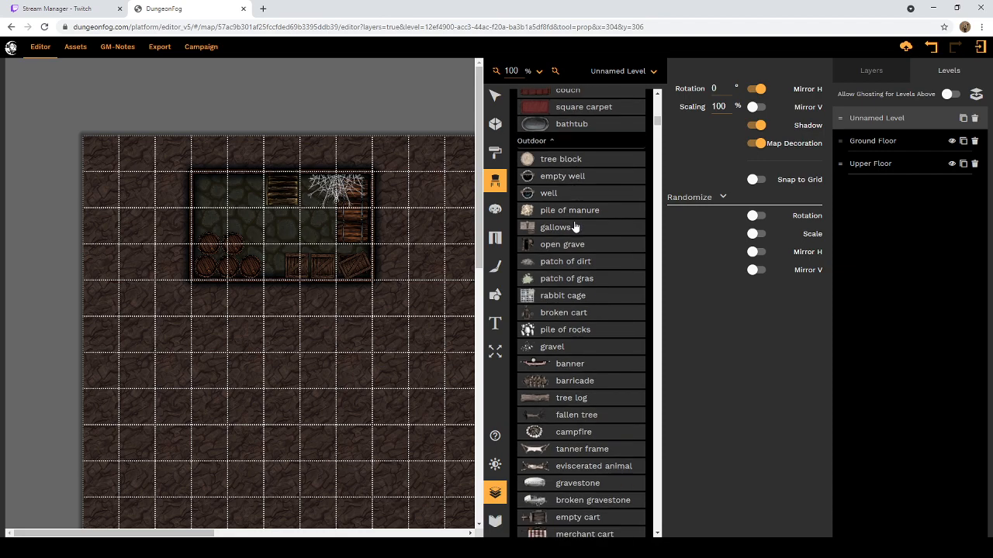
Step: Collapse the Fantasy collection's Dungeon and Furniture groups
scroll(575, 218, up, 20)
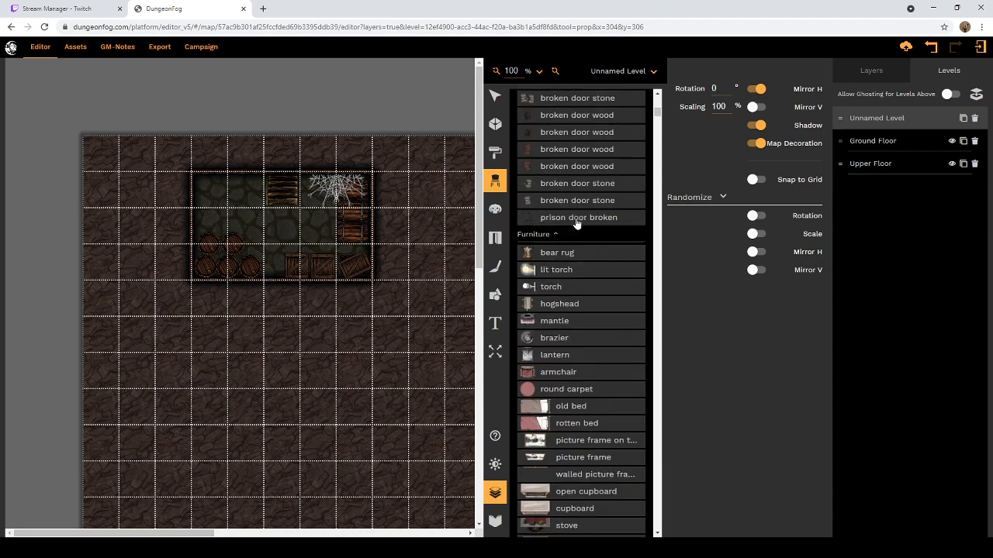
scroll(571, 209, up, 10)
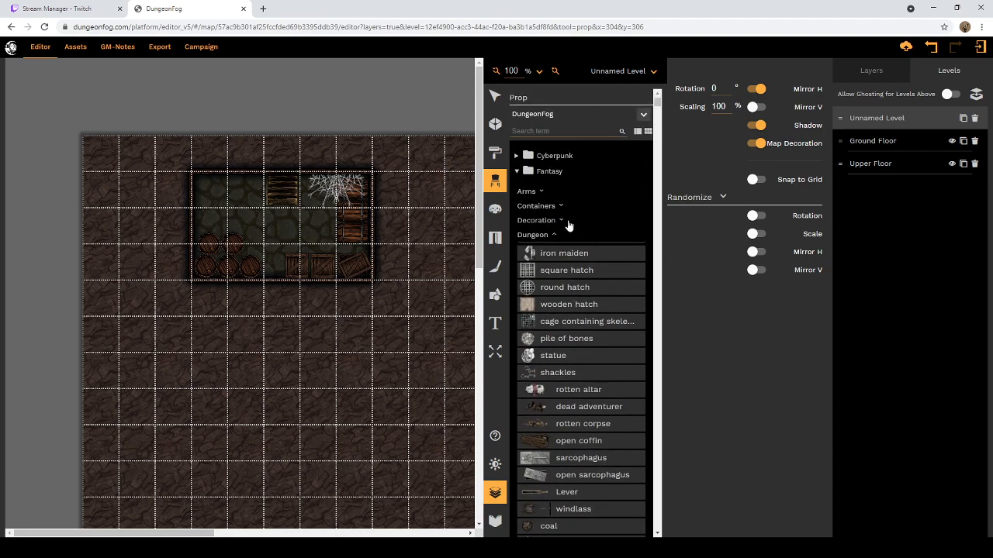
click(551, 235)
scroll(553, 235, down, 10)
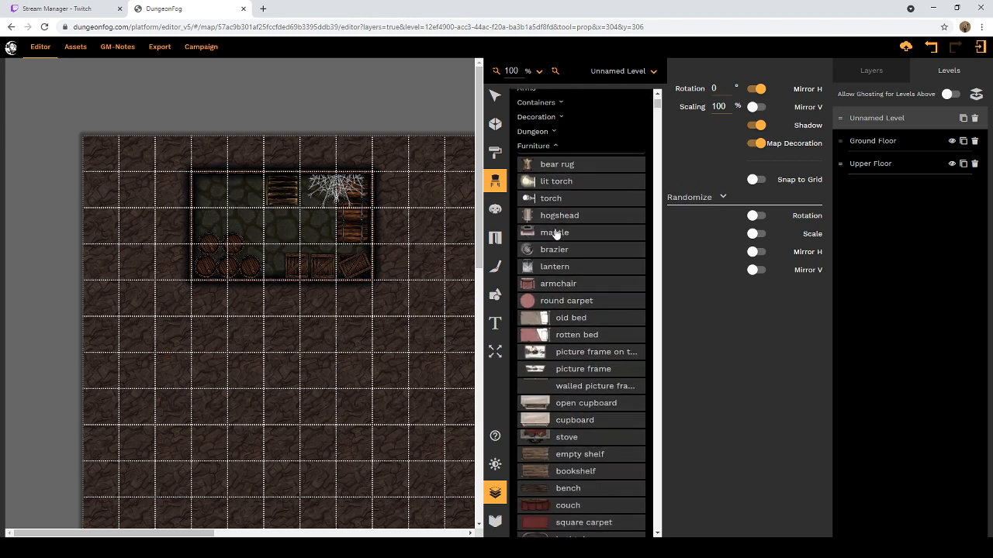
scroll(545, 235, up, 8)
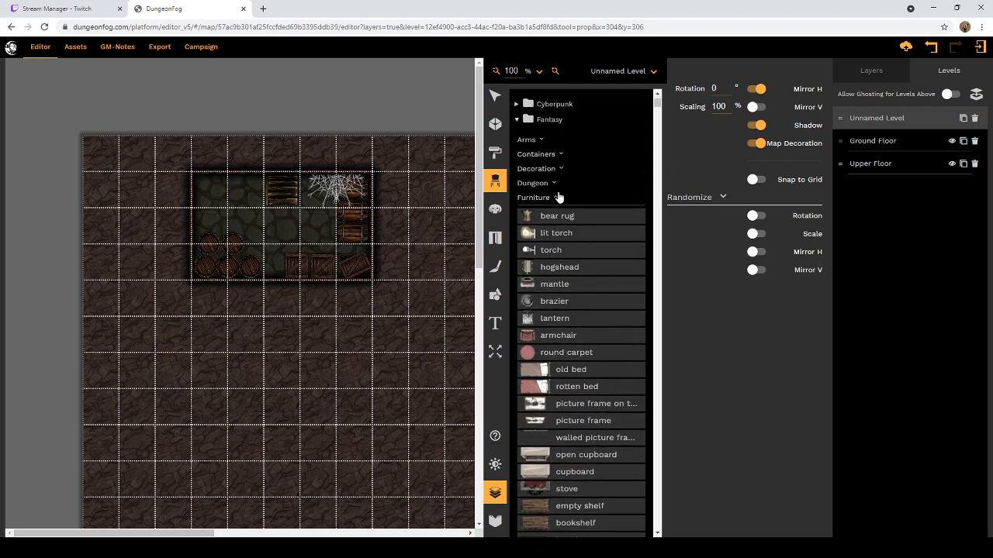
click(557, 200)
Step: Examine the Outdoor props of the Fantasy collection, from the wells and patches to the rocks and fences
scroll(557, 200, down, 5)
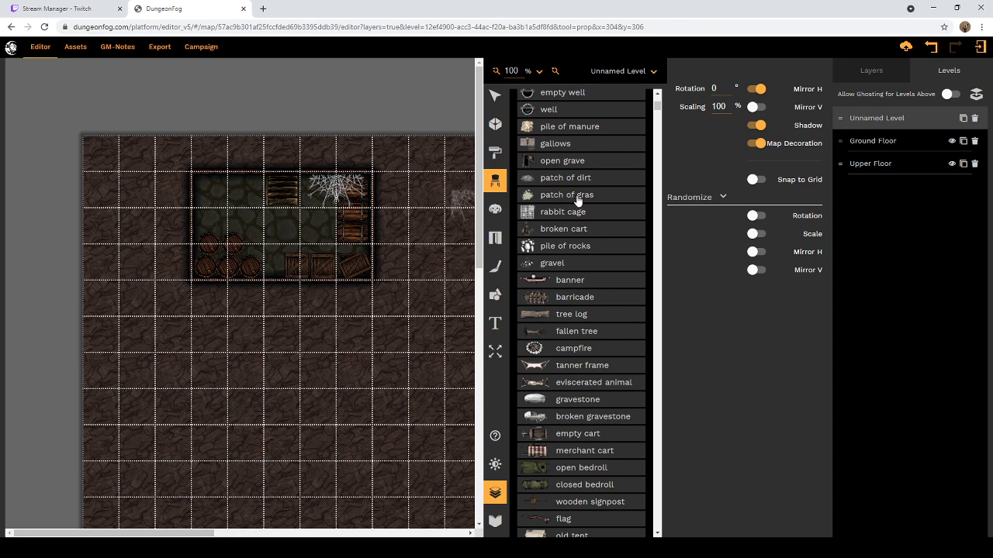
scroll(599, 217, down, 1)
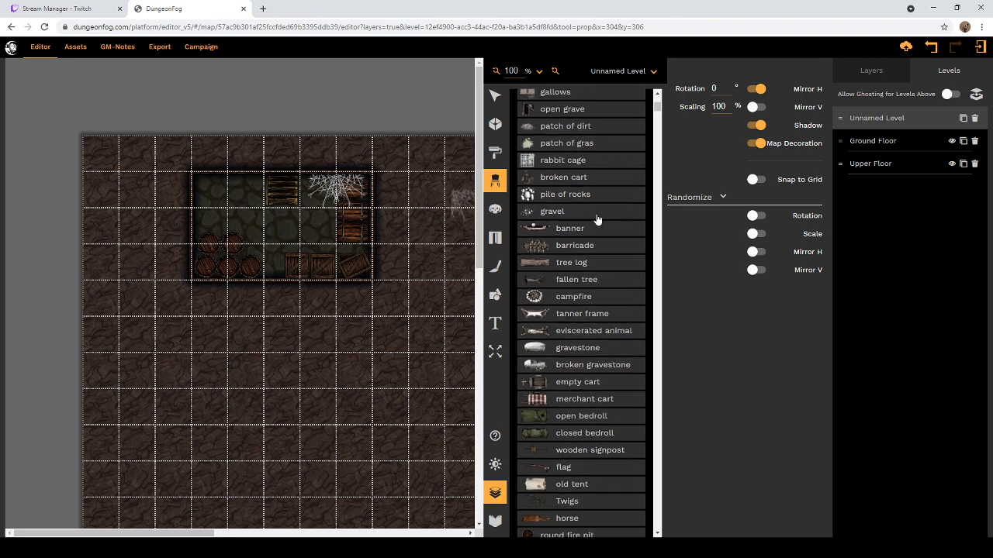
scroll(585, 254, down, 2)
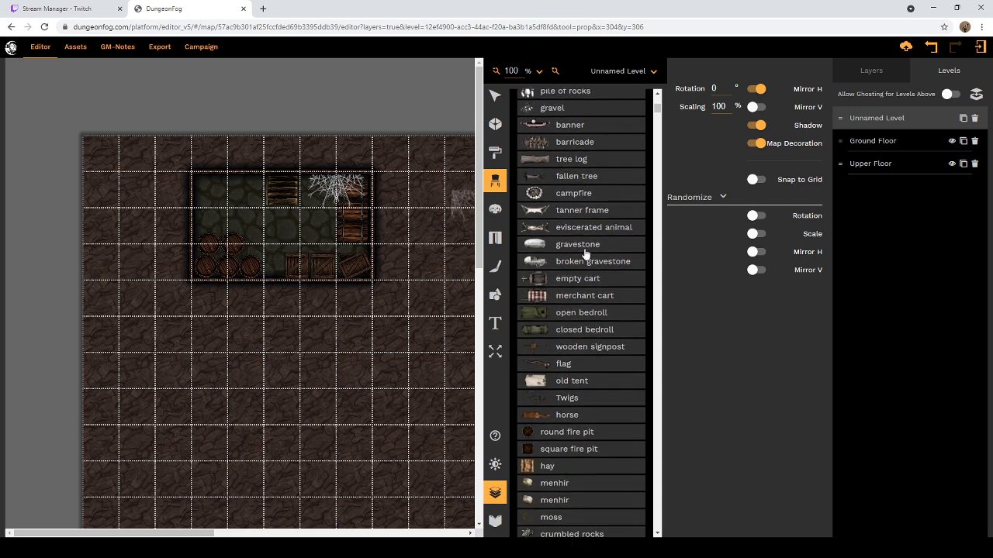
scroll(585, 253, down, 3)
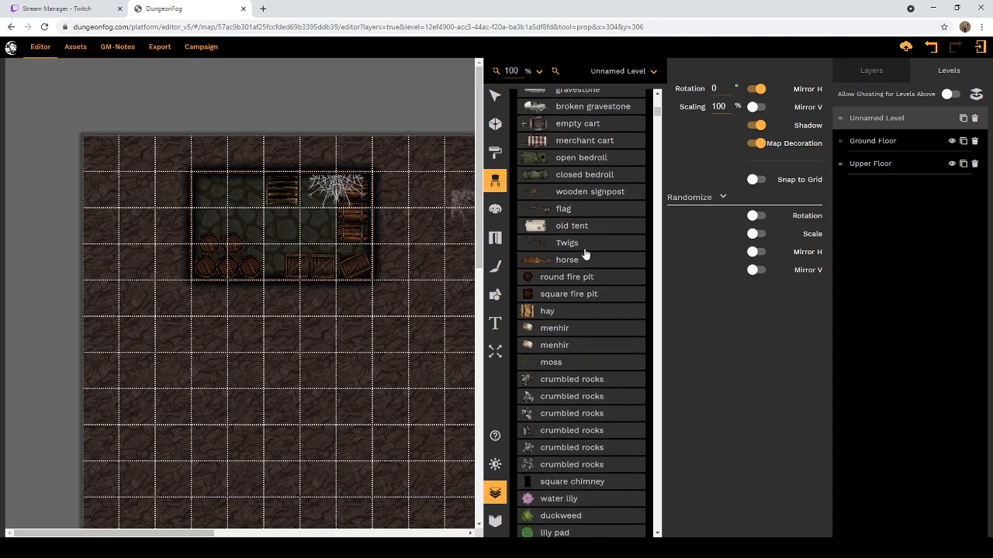
scroll(585, 254, down, 1)
scroll(586, 248, down, 1)
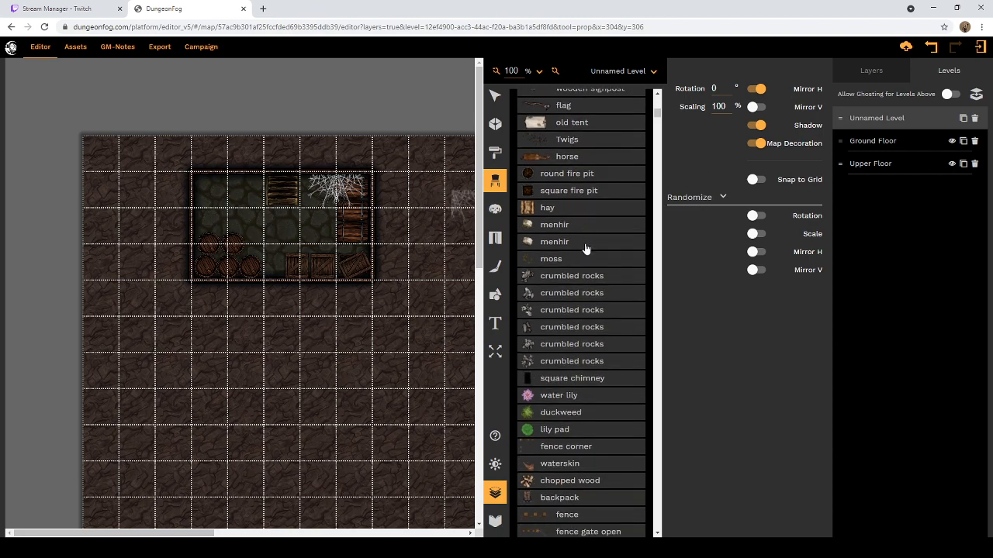
scroll(585, 248, up, 10)
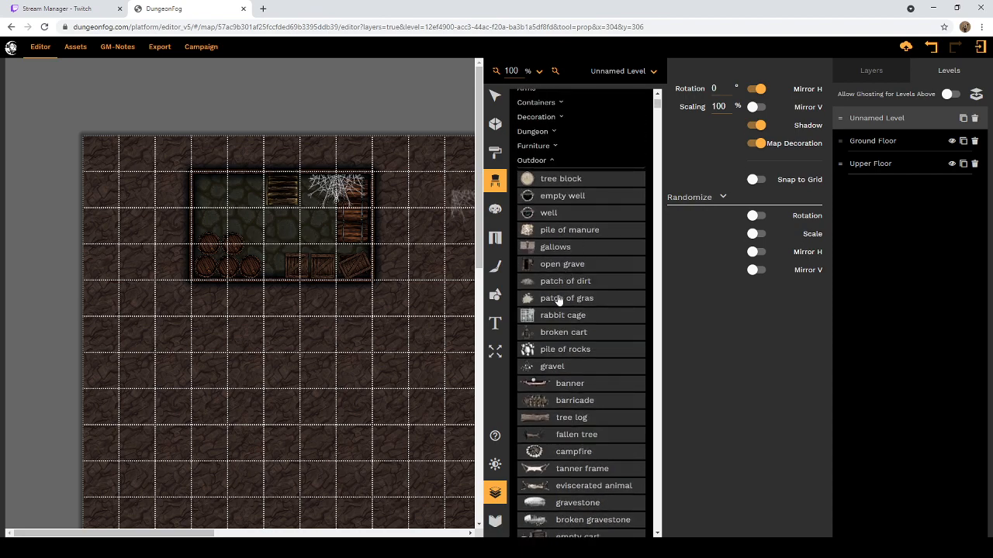
Step: Search Google for "gras" in a new browser tab and look through the results and the meaning of the word
click(259, 9)
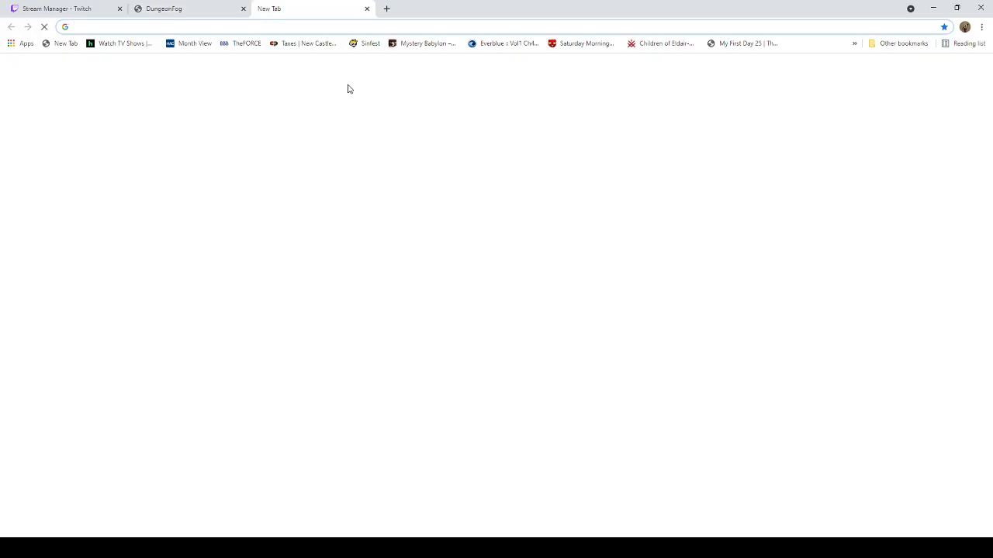
text(gras)
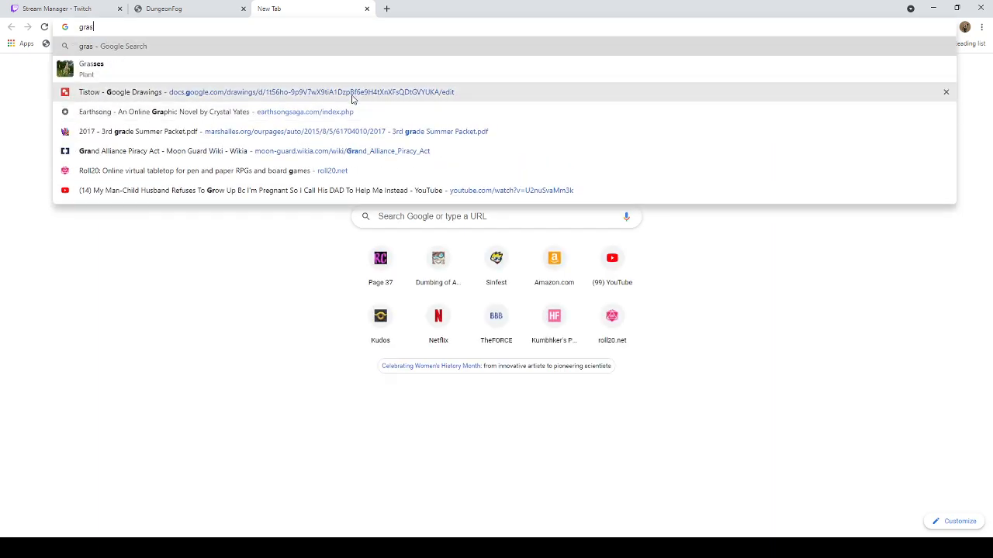
key(Return)
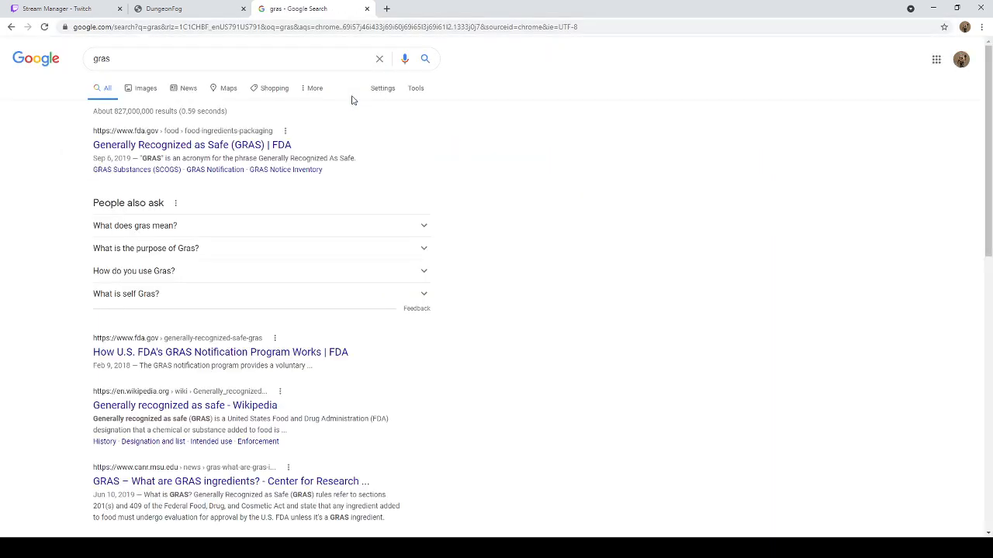
click(425, 226)
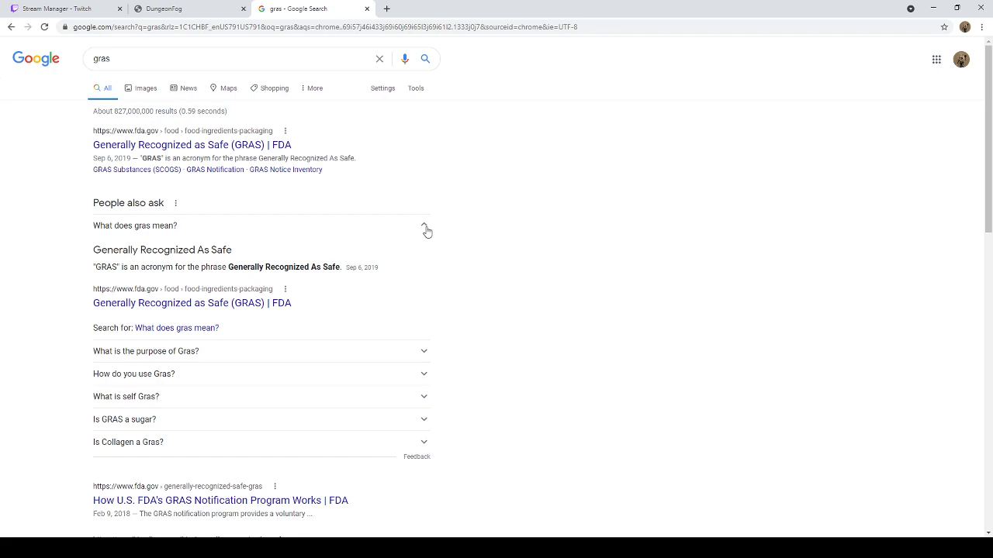
click(425, 227)
scroll(326, 243, down, 1)
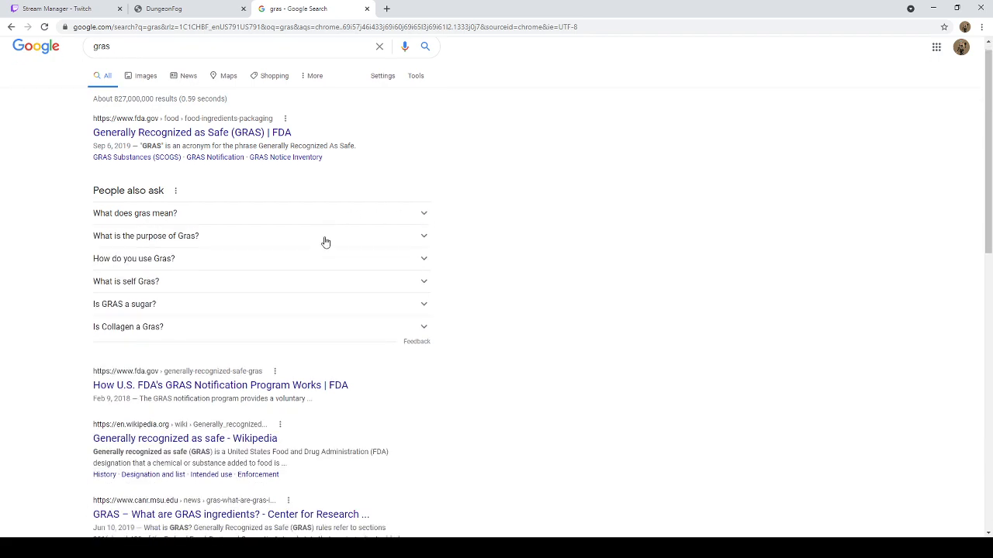
scroll(326, 242, down, 2)
scroll(324, 224, up, 2)
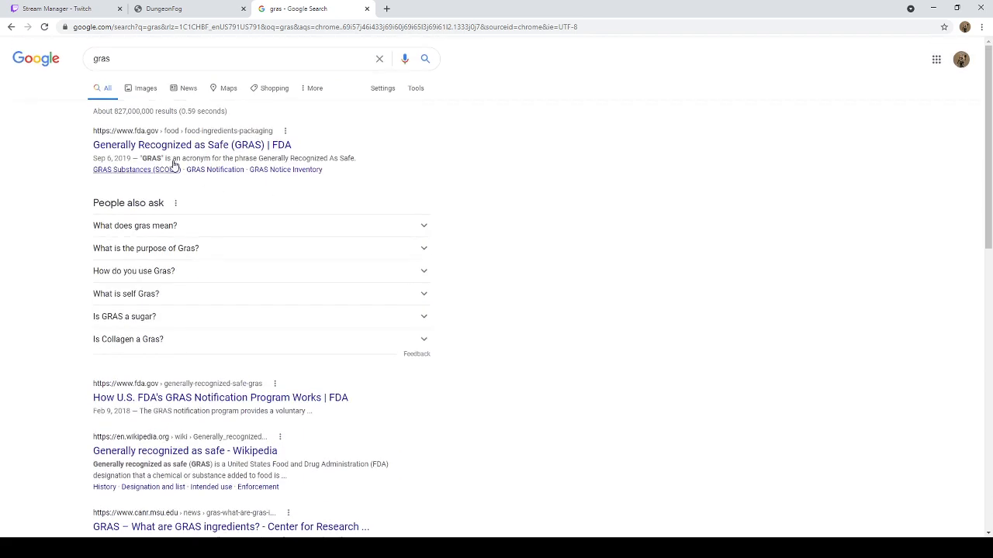
Step: Refine the Google search to "patch of gras"
click(99, 61)
text(patch i)
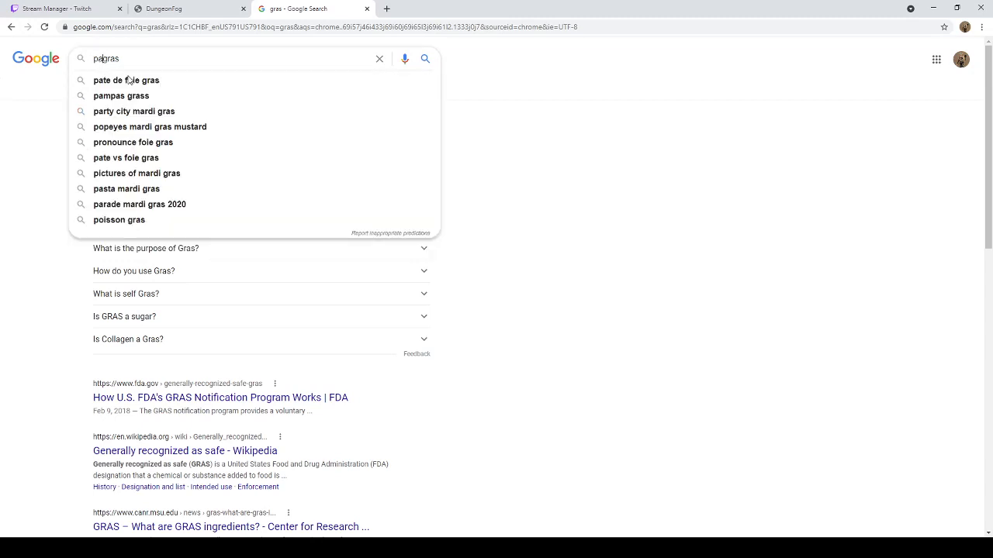
text(f)
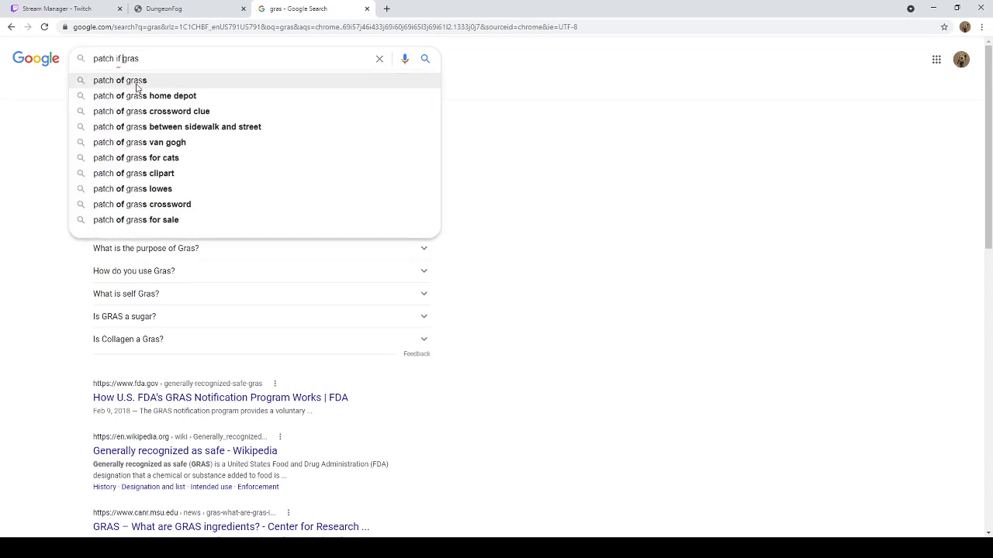
key(BackSpace)
key(BackSpace)
key(BackSpace)
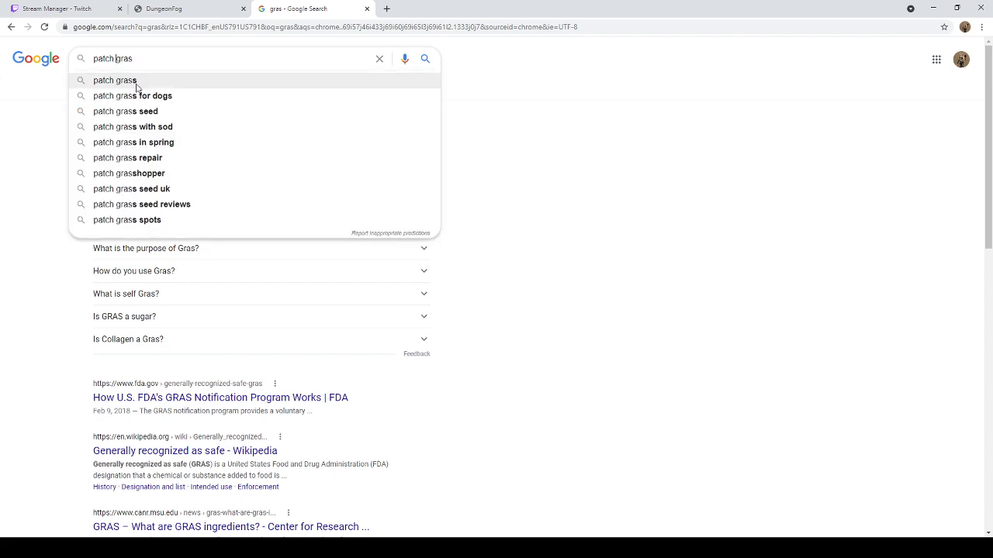
text(of)
key(Return)
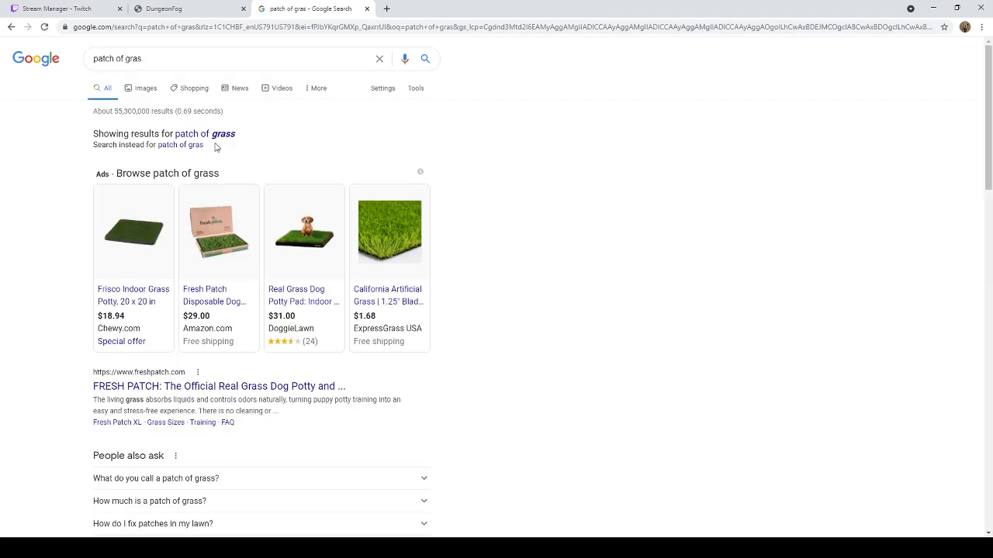
Step: Search for the exact spelling "patch of gras" instead of the corrected term and look through the results
scroll(217, 151, down, 1)
scroll(216, 151, up, 1)
click(186, 146)
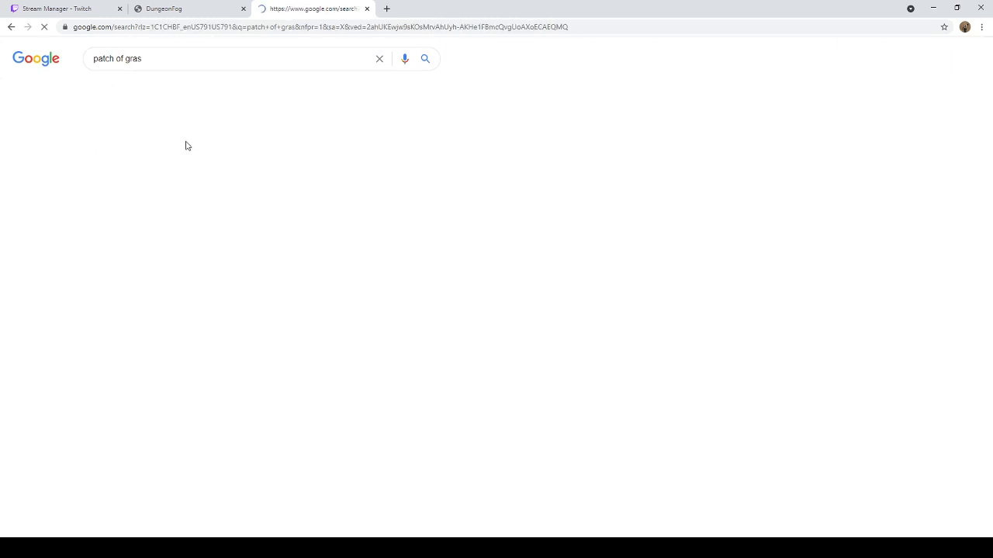
scroll(273, 125, down, 2)
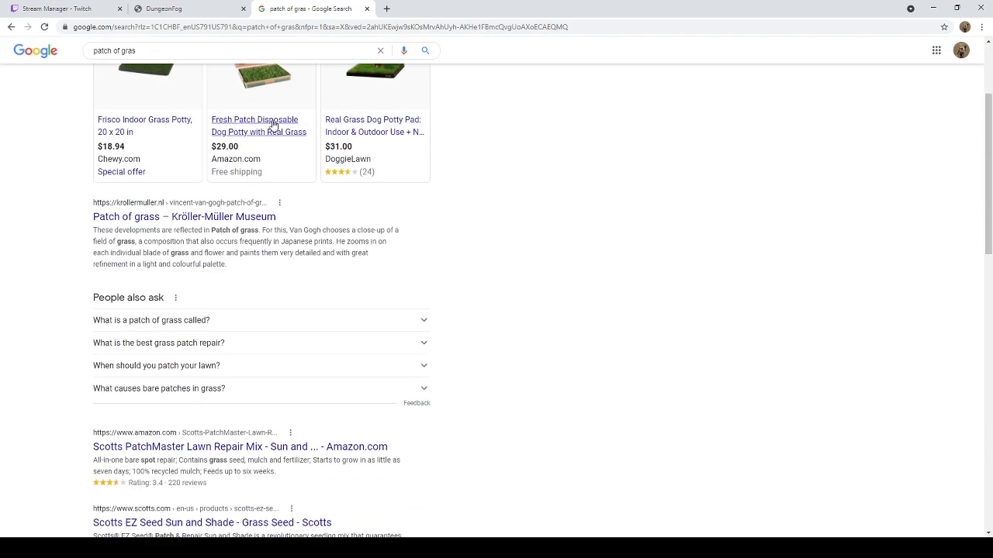
Step: Look through the remaining search results and images for "patch of gras" and close the search tab
scroll(275, 122, down, 3)
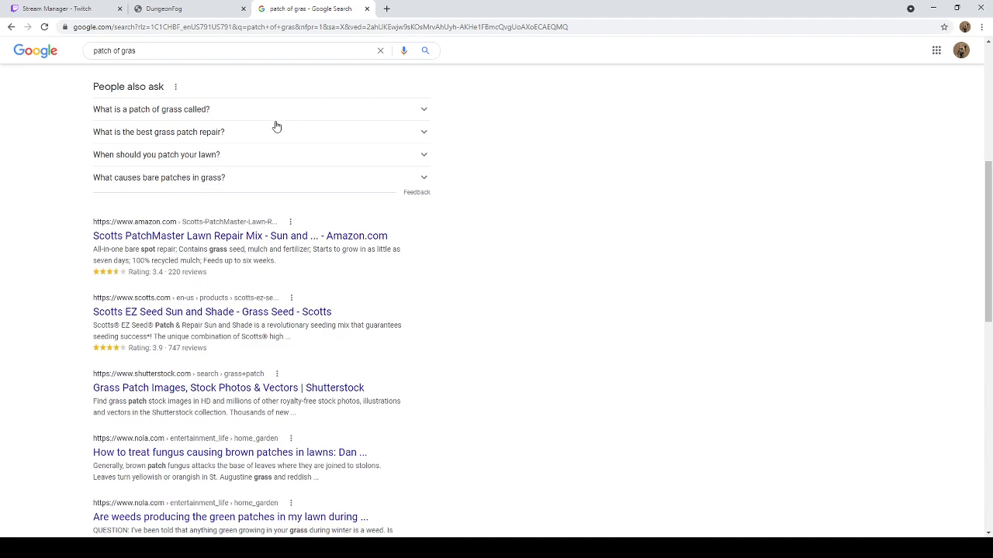
scroll(276, 125, down, 1)
scroll(277, 126, down, 2)
scroll(276, 125, down, 1)
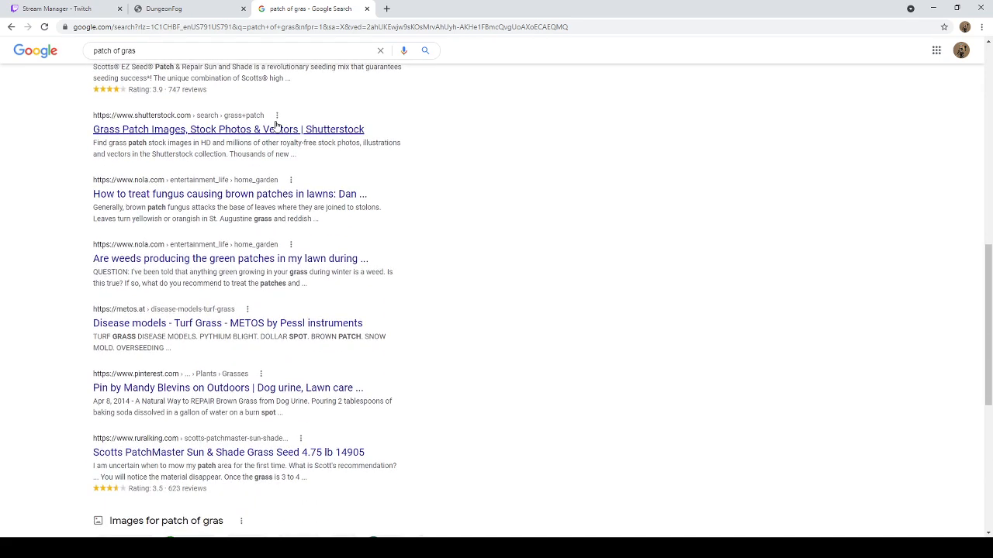
scroll(276, 126, down, 1)
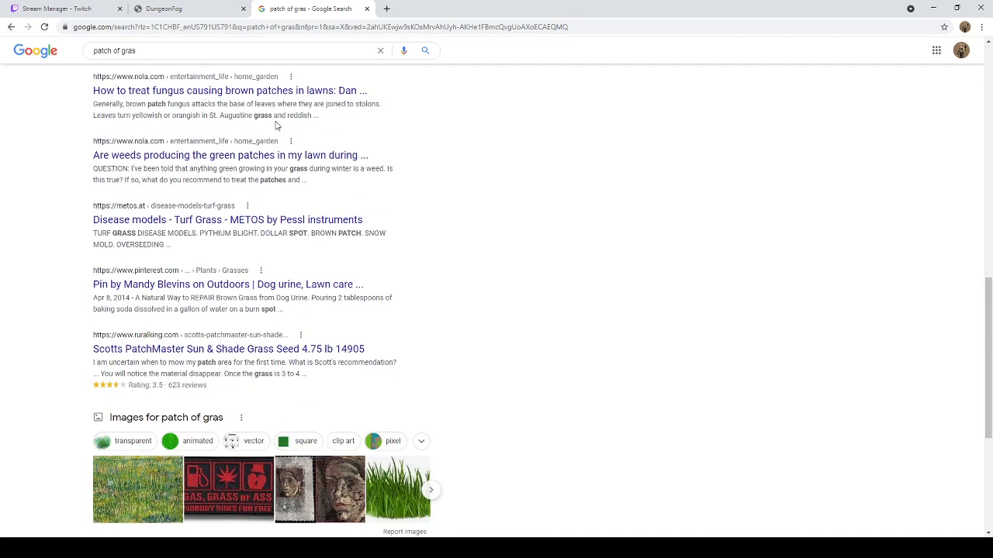
scroll(276, 125, down, 3)
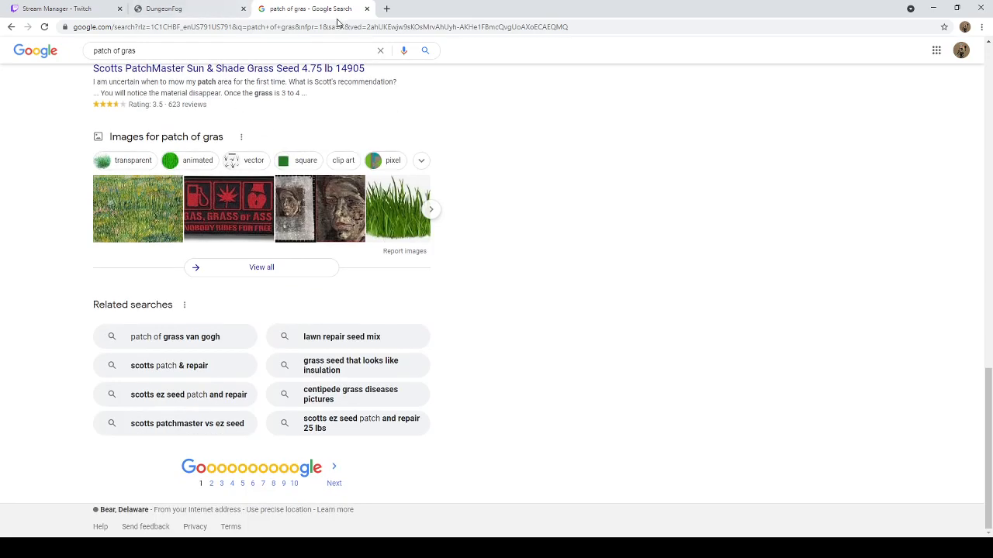
click(367, 9)
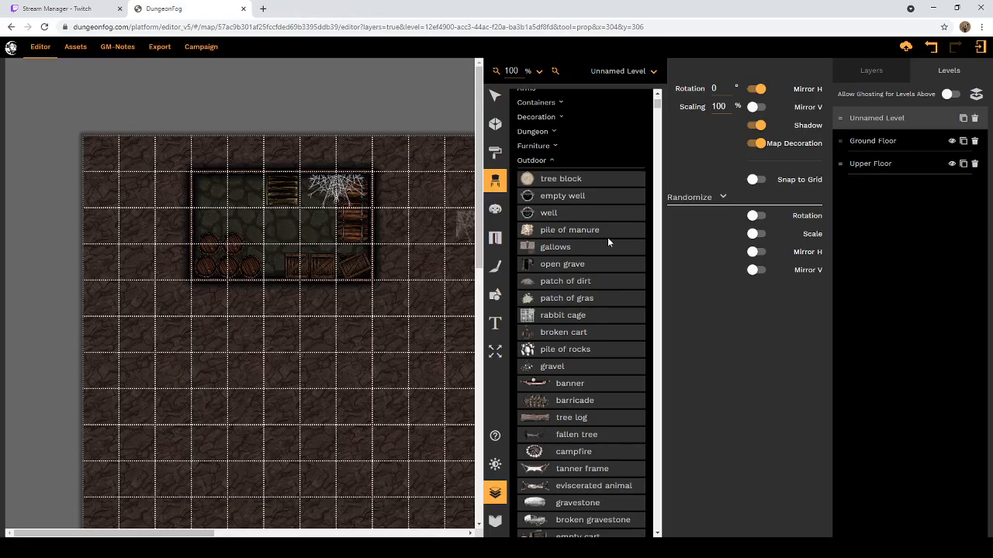
Step: Examine the Fantasy collection's Outdoor props from the pile of rocks to the fences and collapse that category
scroll(564, 173, down, 1)
scroll(567, 174, down, 8)
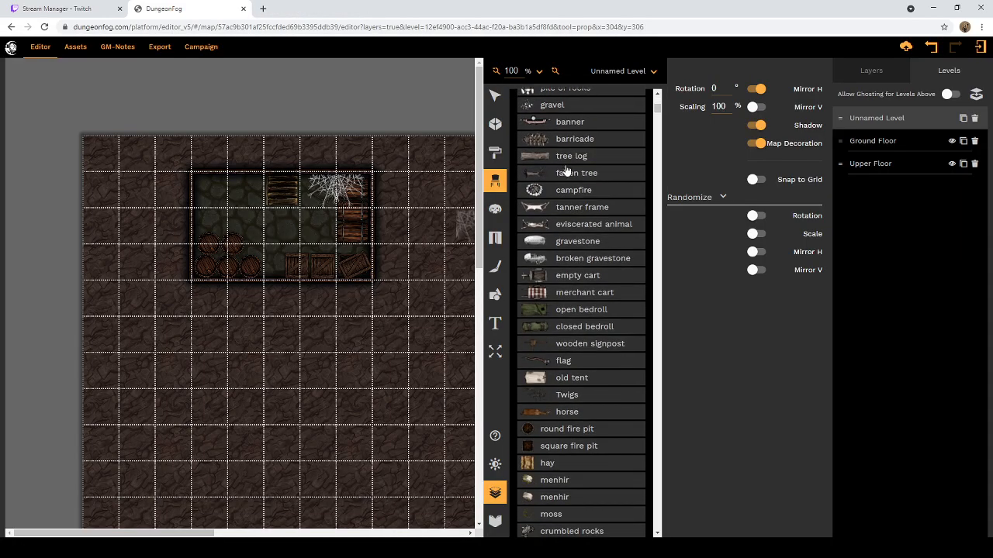
scroll(575, 177, down, 3)
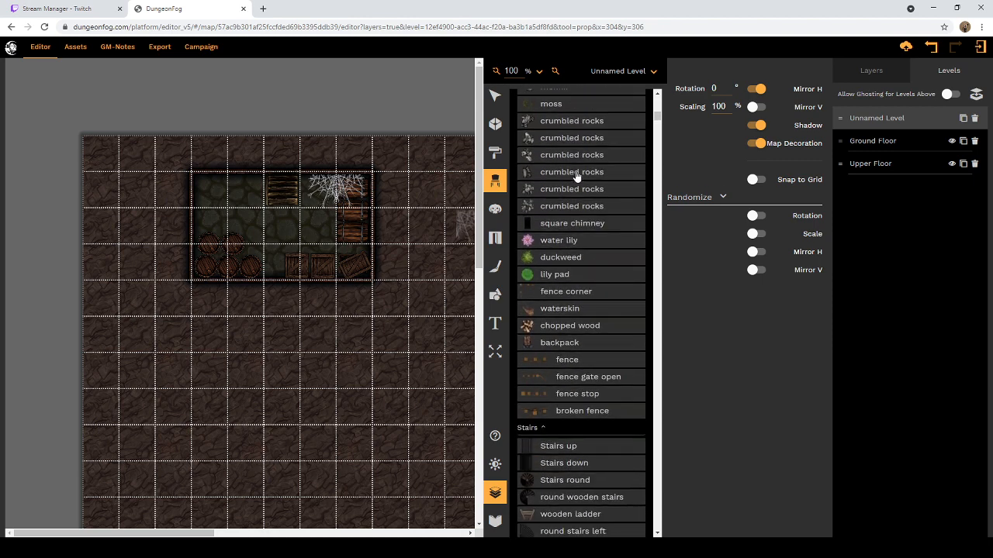
scroll(576, 177, down, 2)
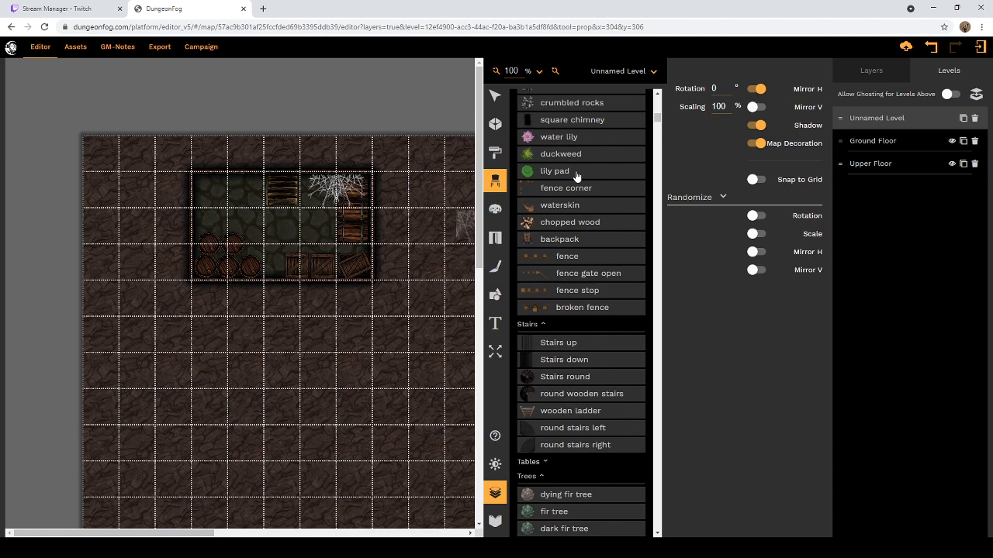
scroll(578, 117, up, 13)
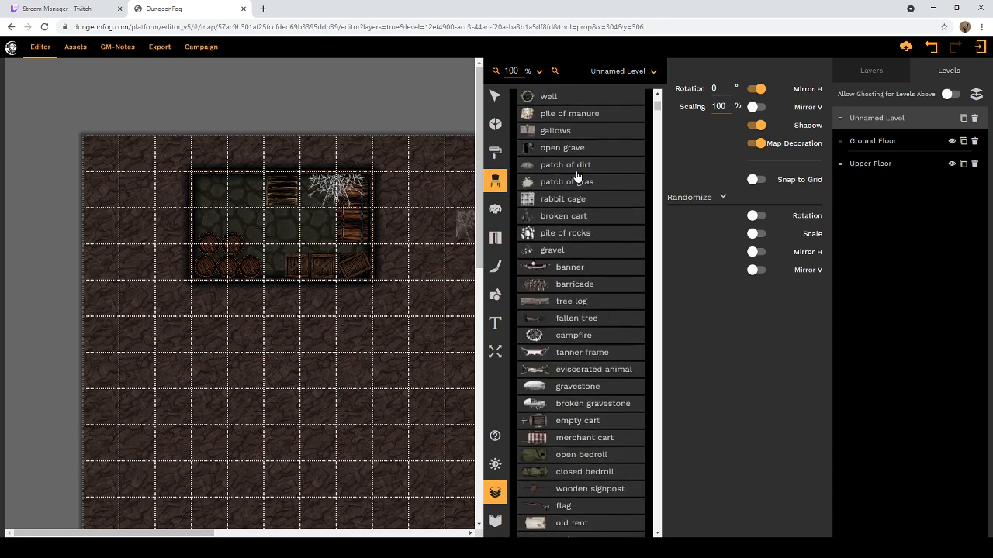
click(554, 265)
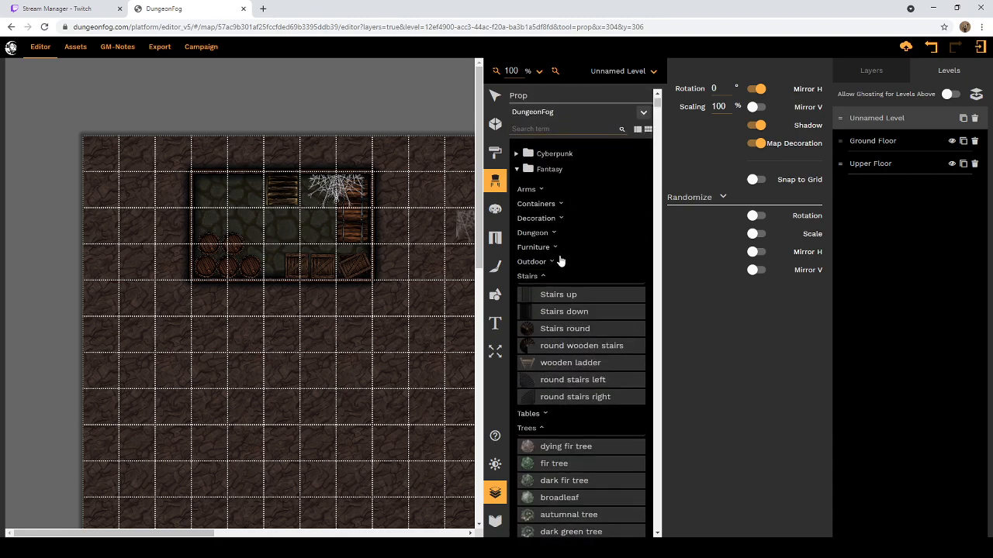
Step: Look over the Fantasy collection's Tables props and leave its Stairs, Tables and Trees categories collapsed
scroll(560, 248, down, 1)
click(546, 178)
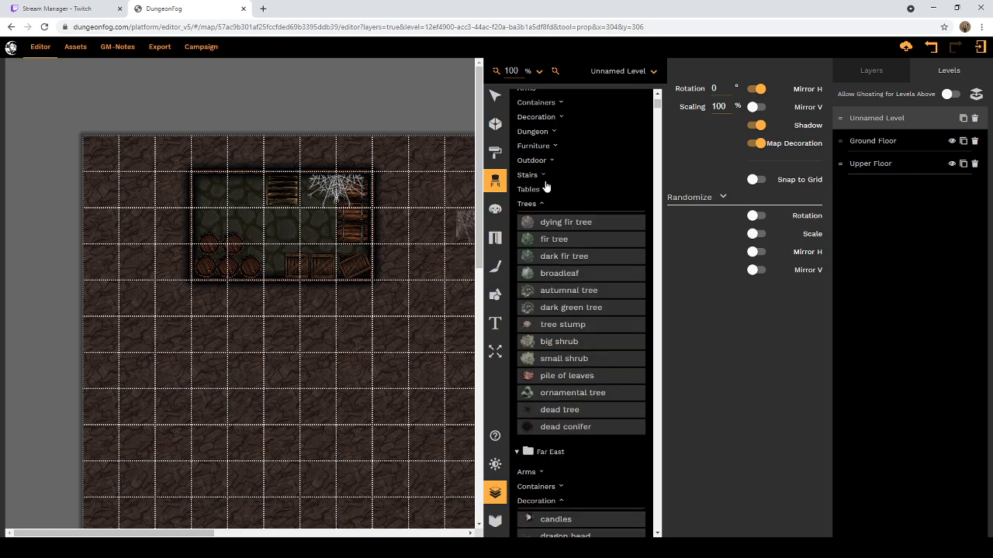
click(544, 191)
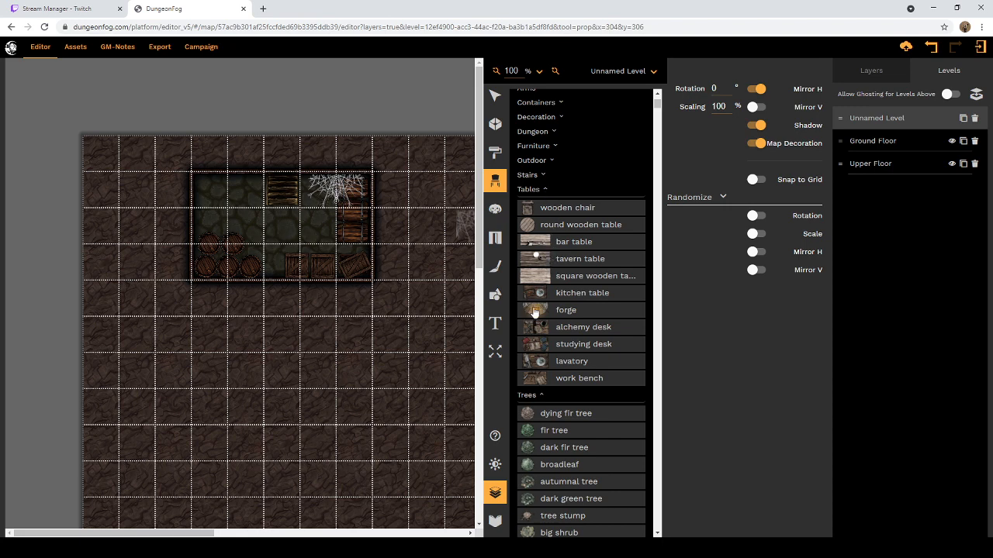
click(545, 191)
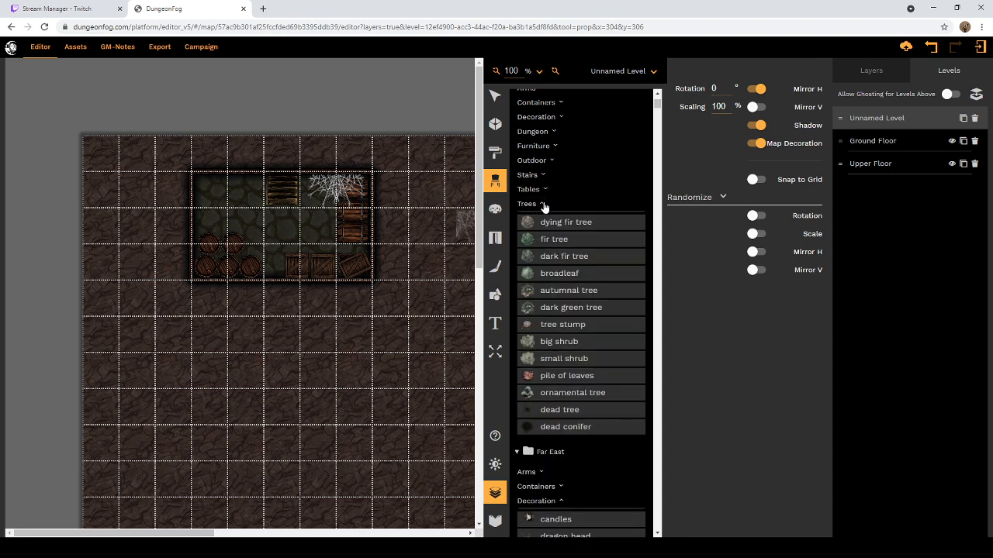
click(543, 205)
Step: Collapse the Decoration, Stairs and Tables categories of the Far East collection
scroll(551, 225, down, 3)
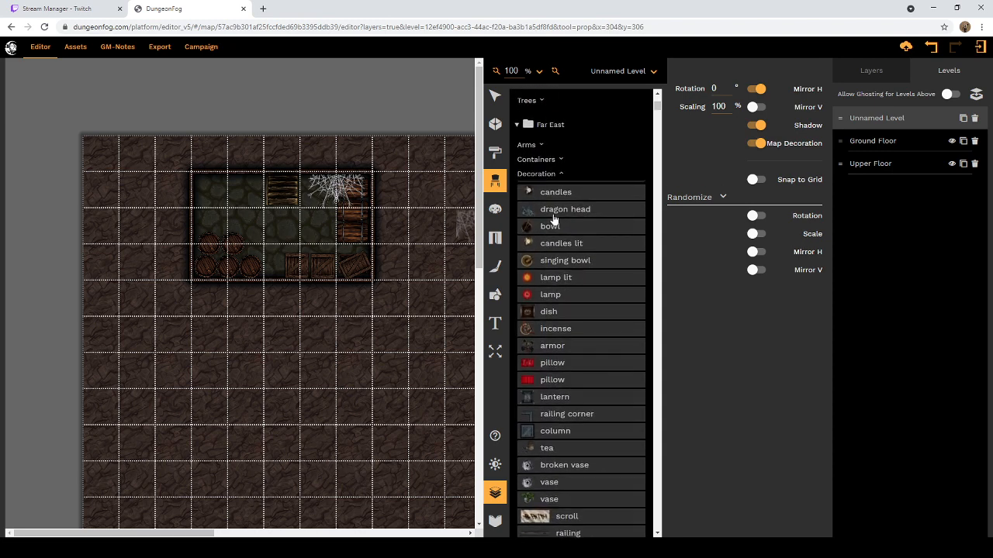
click(560, 174)
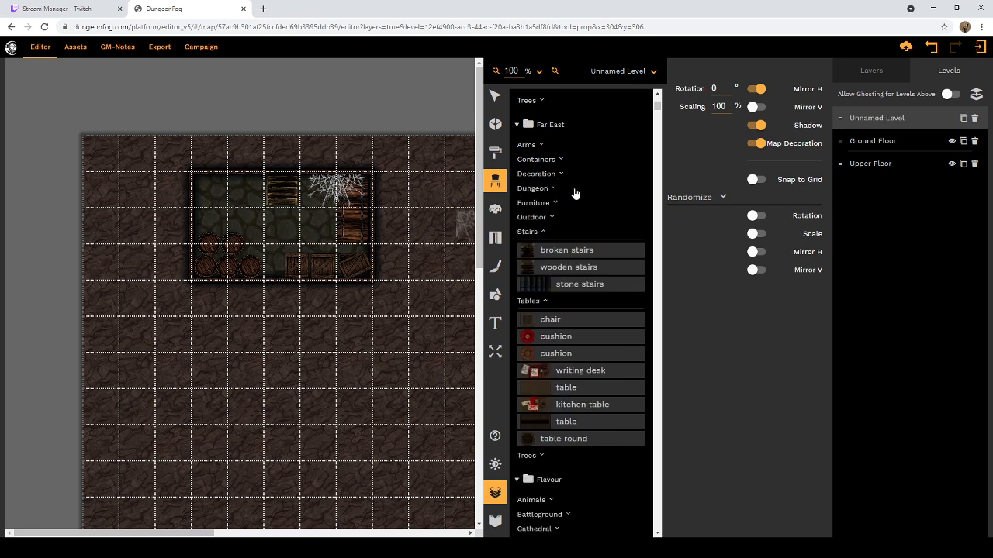
click(544, 232)
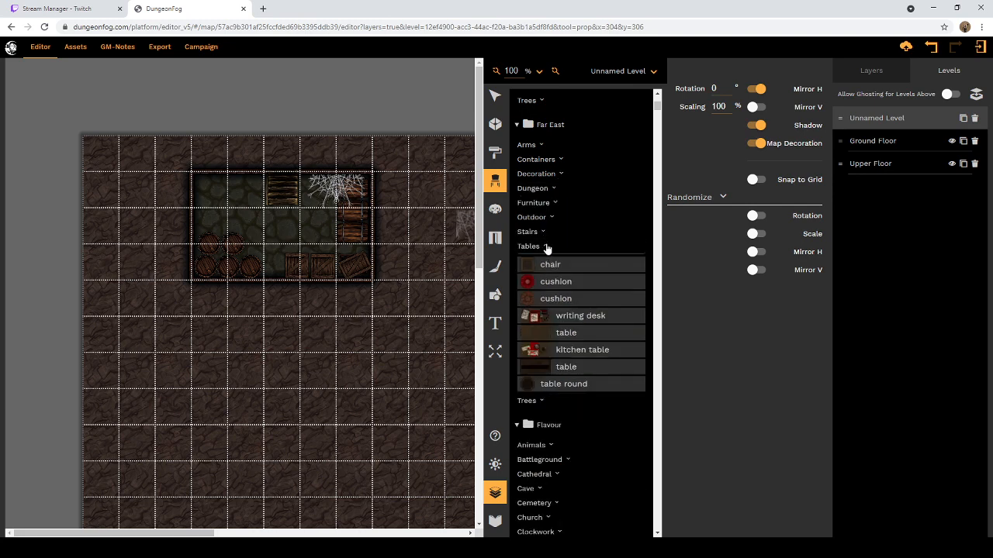
click(546, 247)
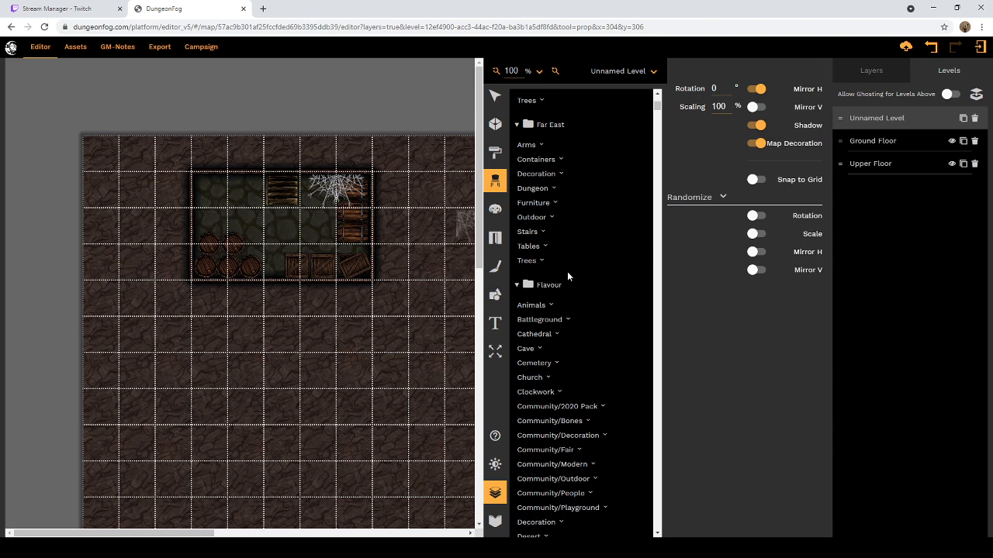
Step: Look through the Flavour collection's categories and check the props in its Decoration category
scroll(567, 271, down, 1)
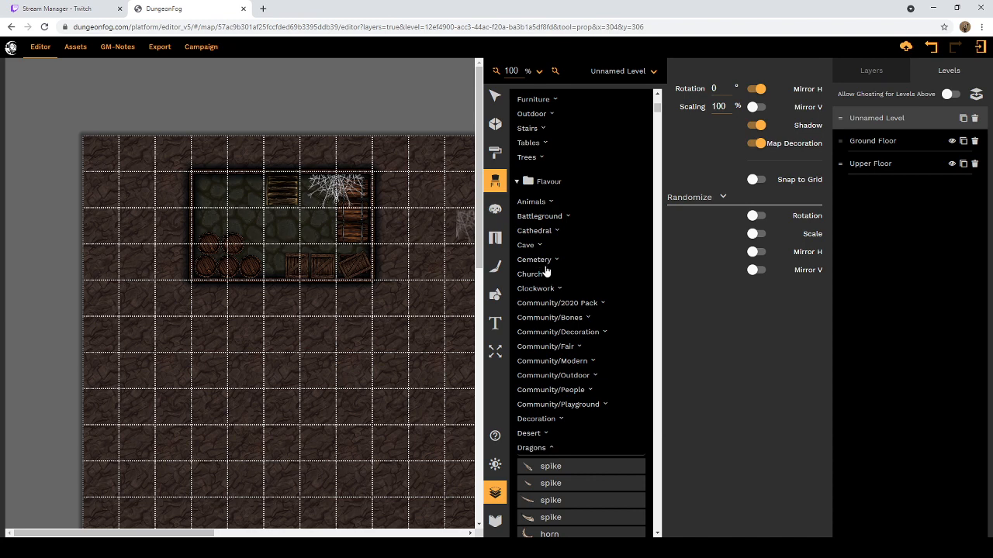
scroll(555, 301, down, 1)
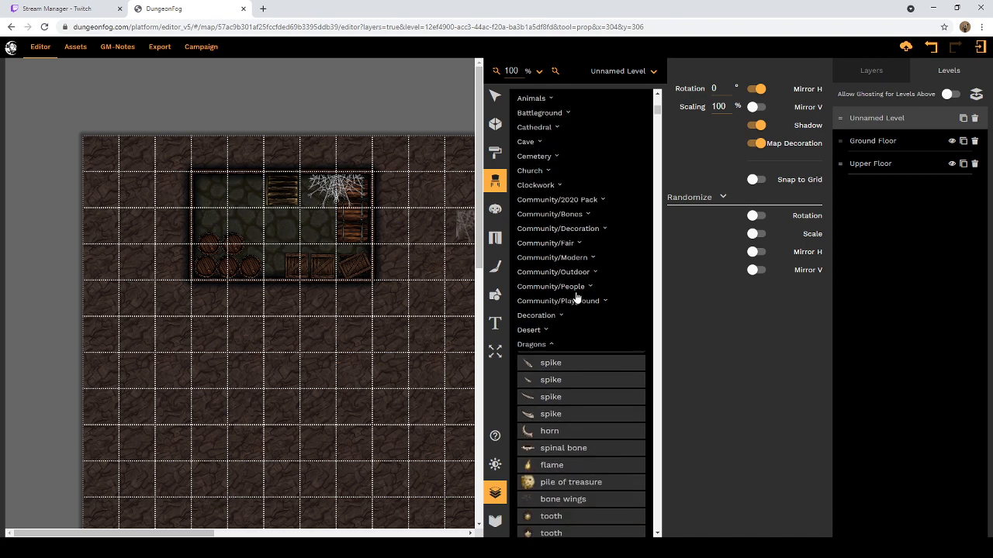
scroll(609, 267, down, 1)
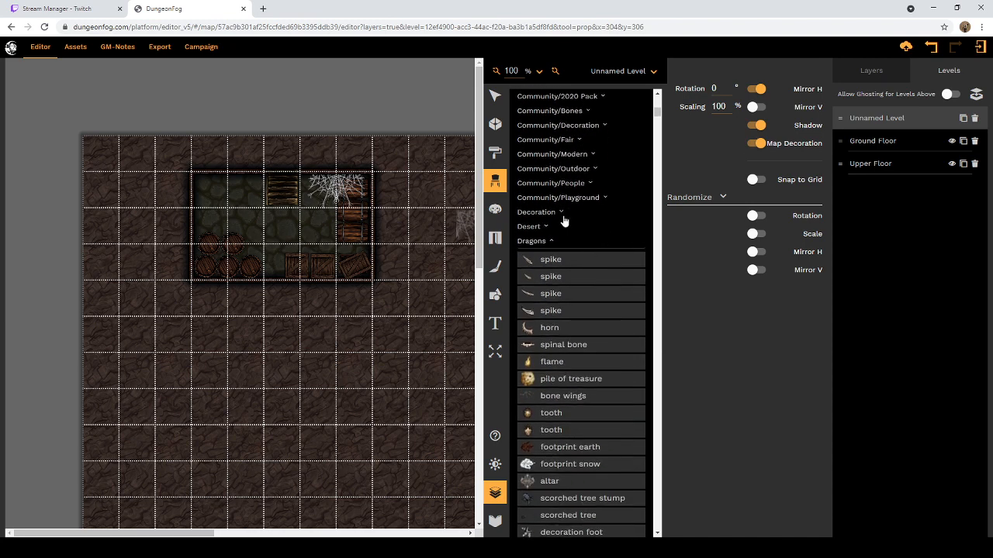
click(560, 213)
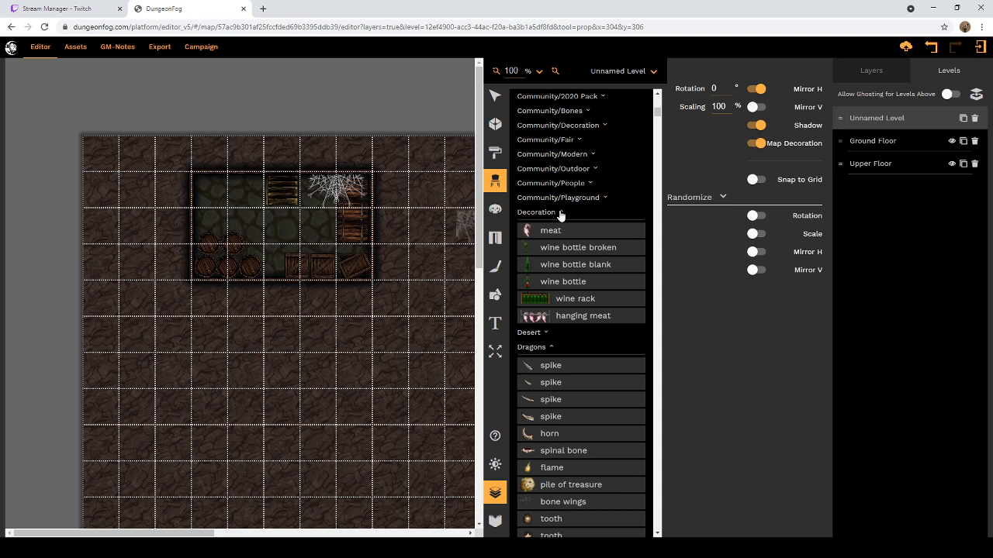
click(560, 213)
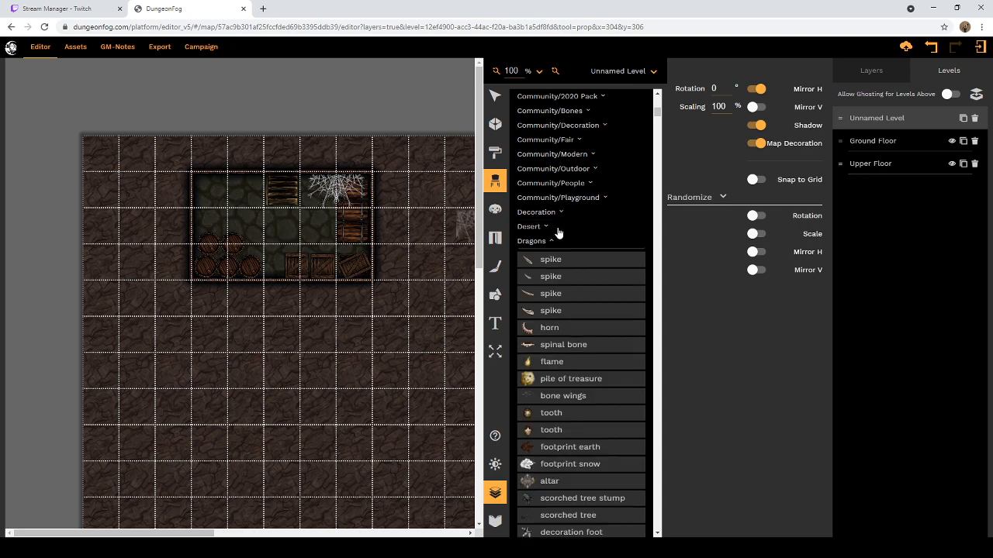
Step: Look through the Flavour collection's Dragons props, and collapse the Dragons, Dwarves and Fire categories
scroll(558, 232, down, 3)
scroll(557, 235, down, 3)
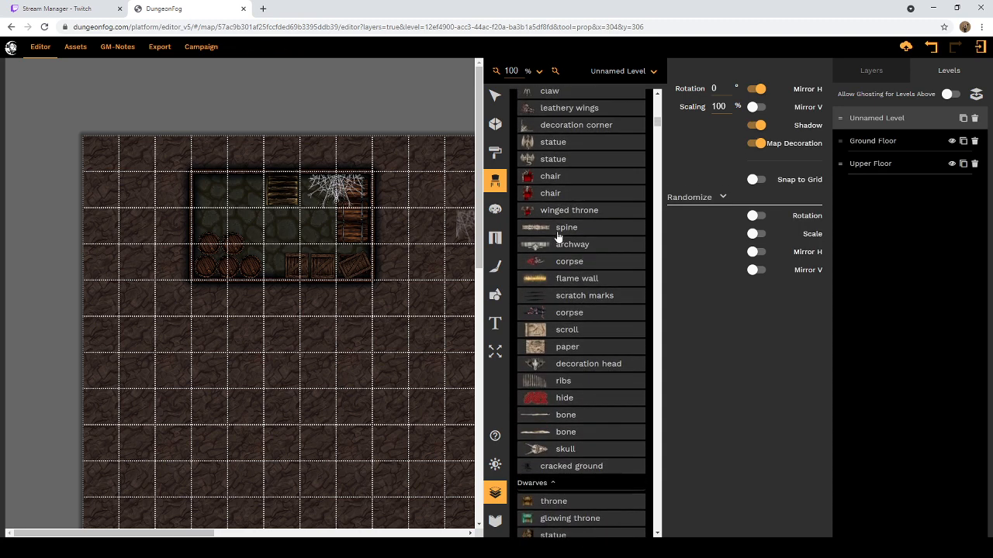
scroll(561, 236, up, 6)
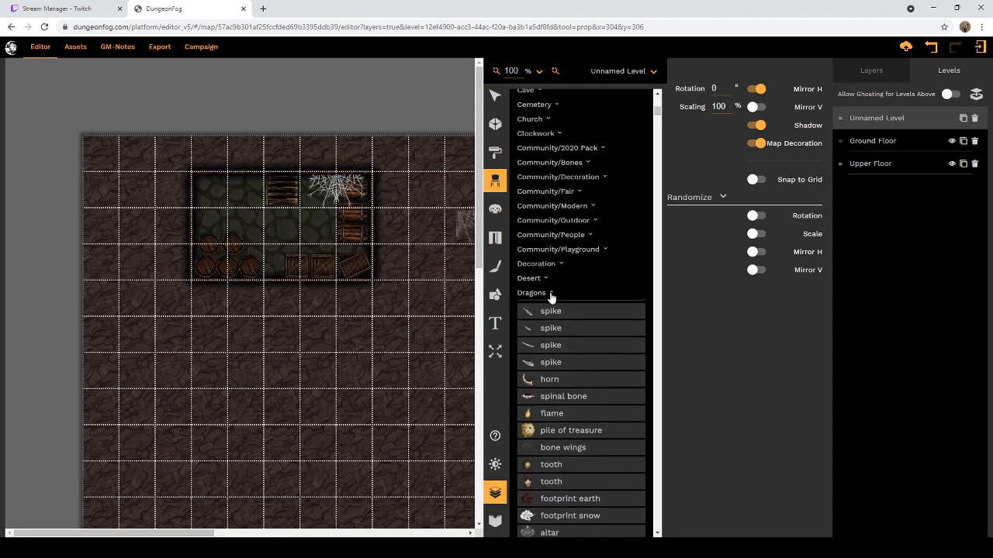
click(552, 294)
click(552, 308)
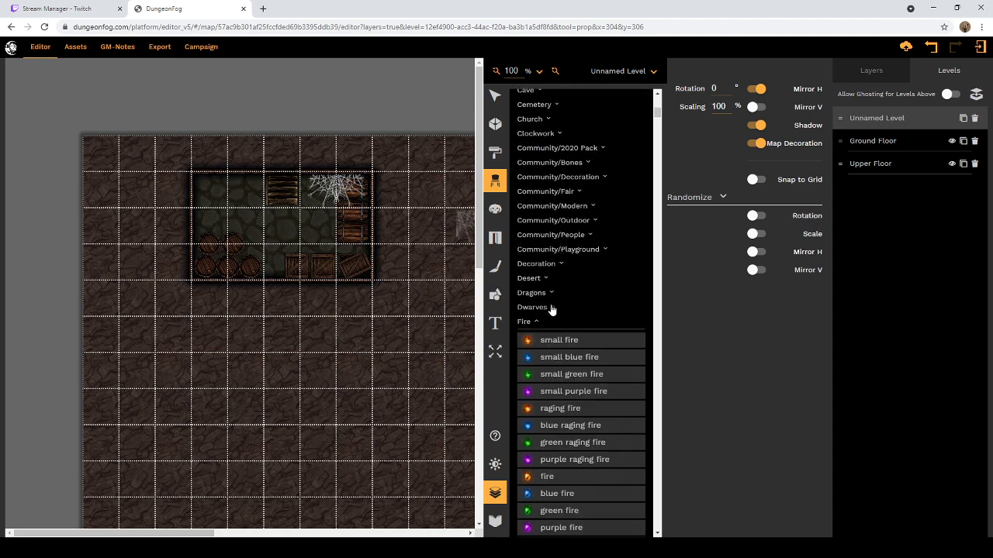
click(538, 323)
scroll(536, 322, down, 2)
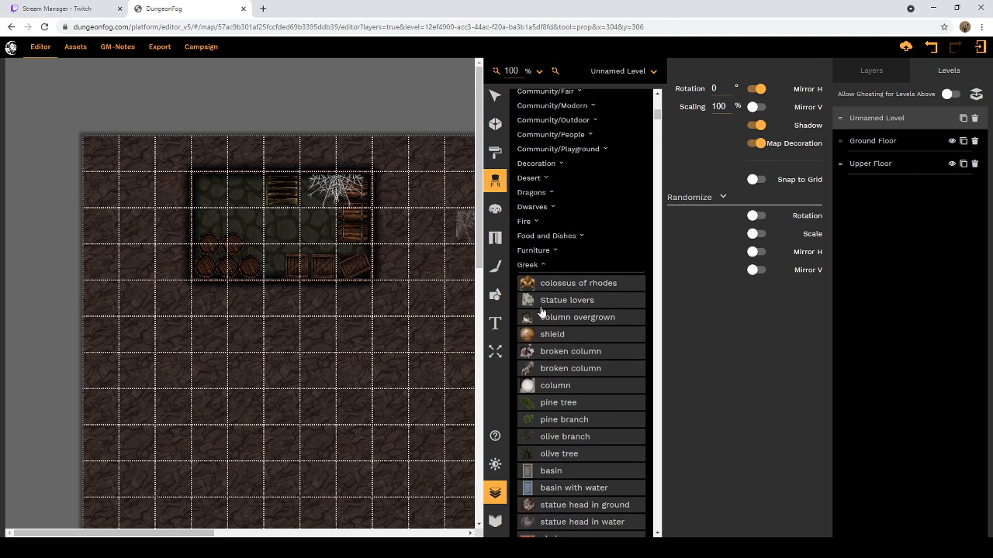
Step: Examine the Food and Dishes props of the Flavour collection and collapse the category again
click(582, 233)
scroll(582, 240, down, 5)
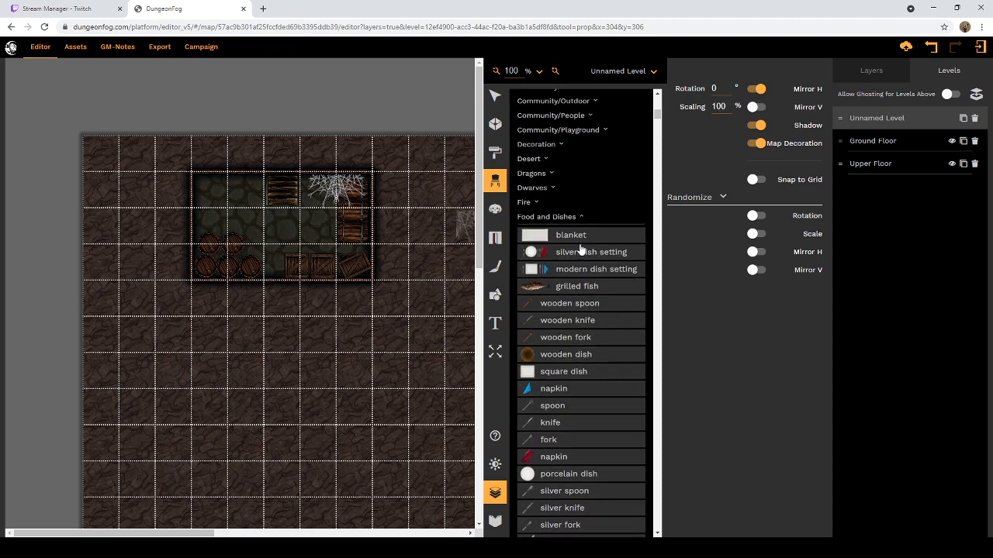
scroll(581, 253, down, 2)
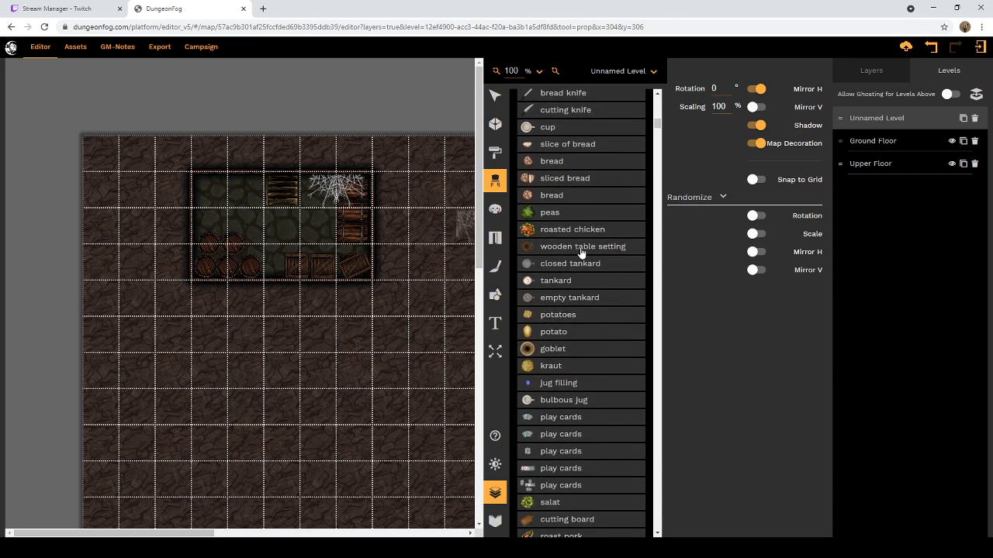
scroll(581, 253, down, 3)
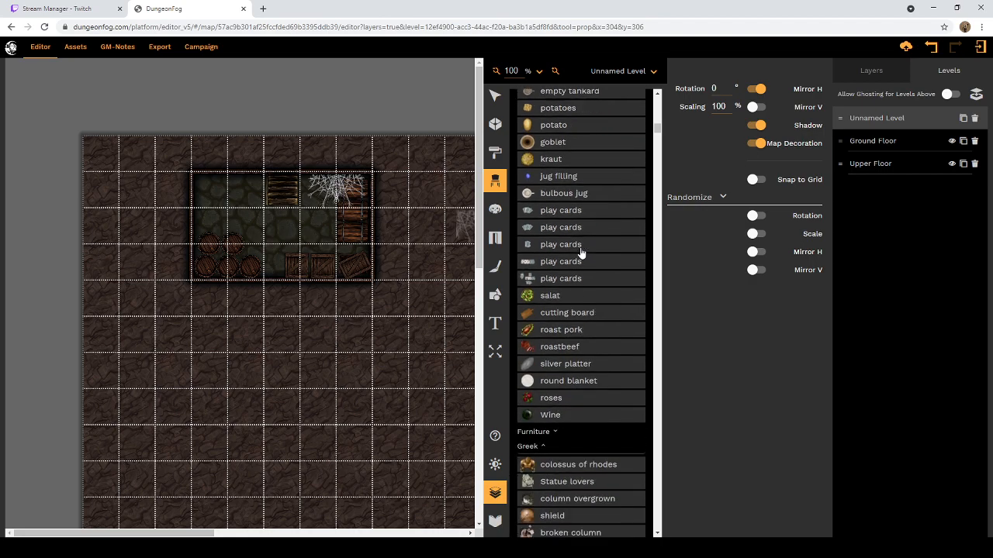
scroll(581, 253, up, 8)
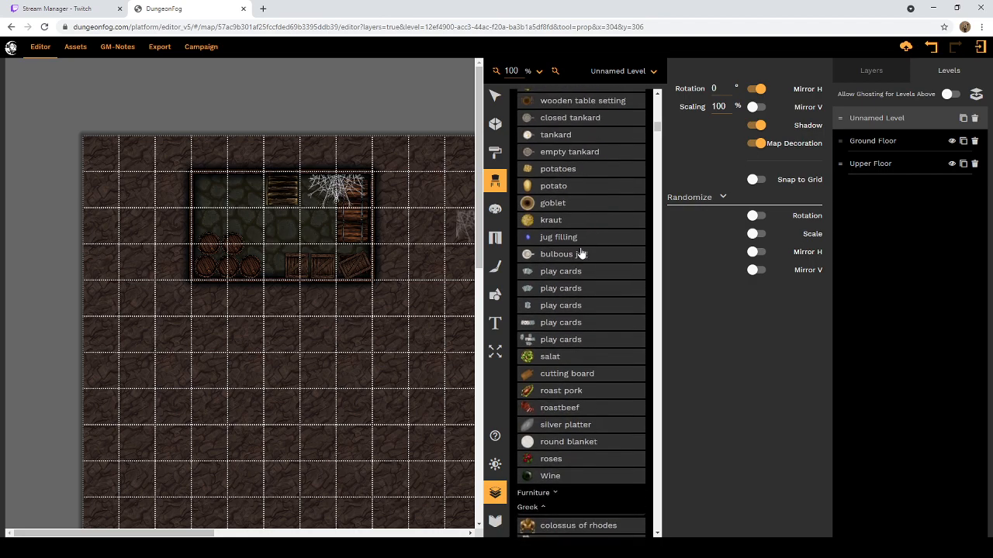
scroll(581, 253, up, 2)
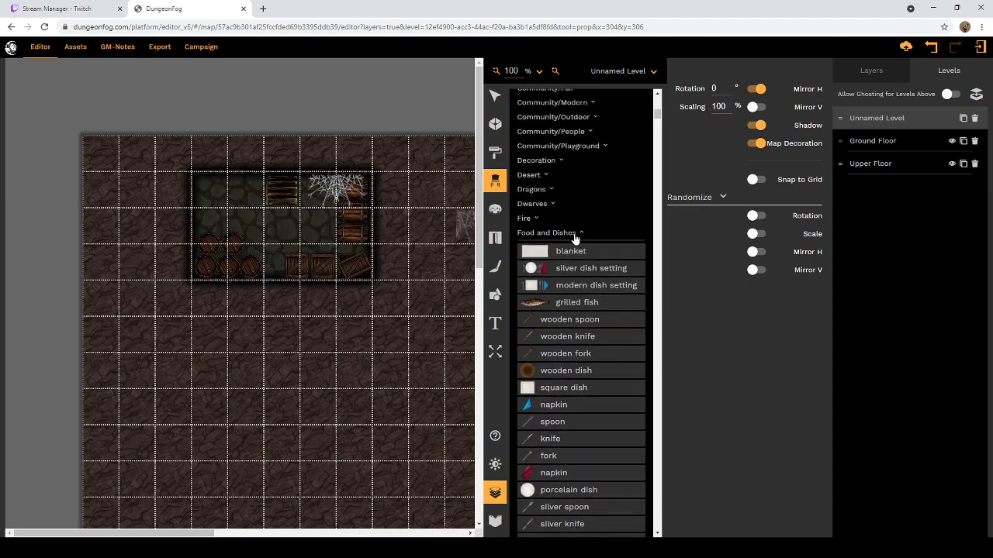
click(581, 235)
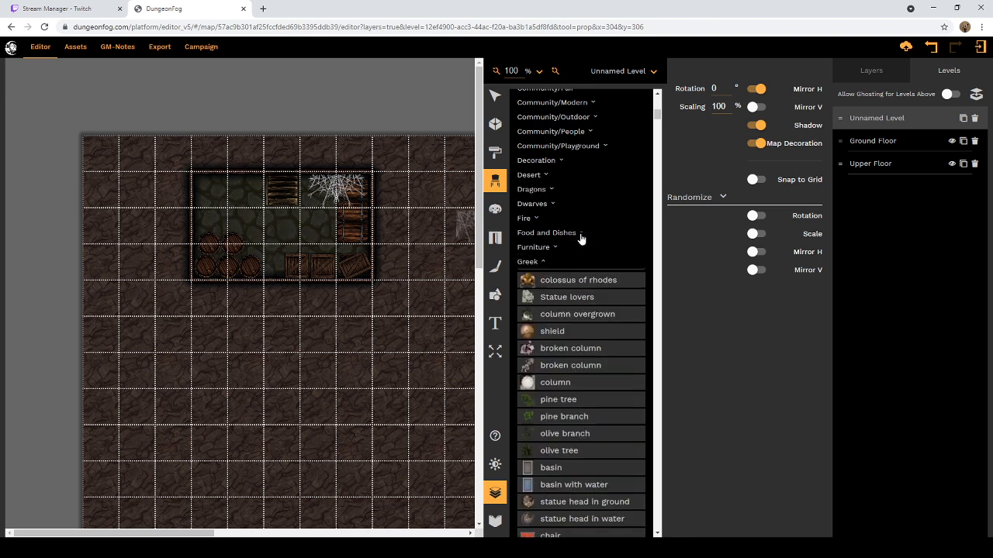
Step: Collapse the Flavour collection's Greek category and examine the Jungle props, from the columns to the ruins and vines
click(542, 264)
click(542, 263)
click(543, 263)
scroll(552, 264, down, 3)
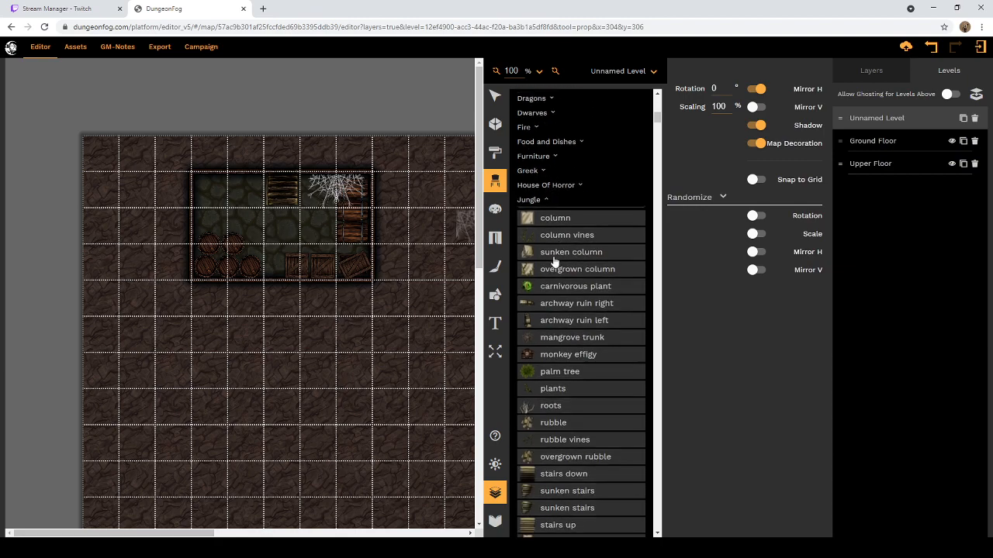
scroll(553, 263, down, 3)
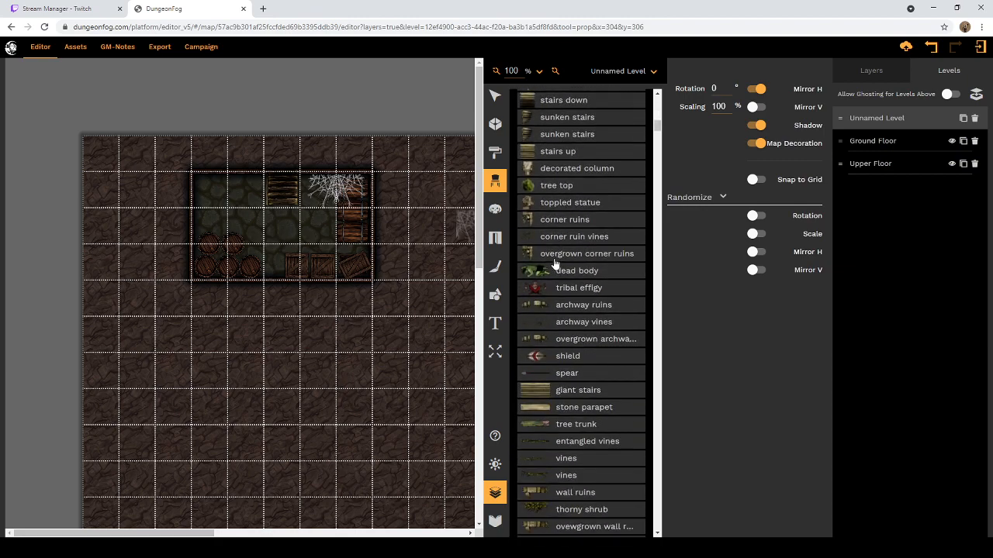
scroll(554, 264, down, 1)
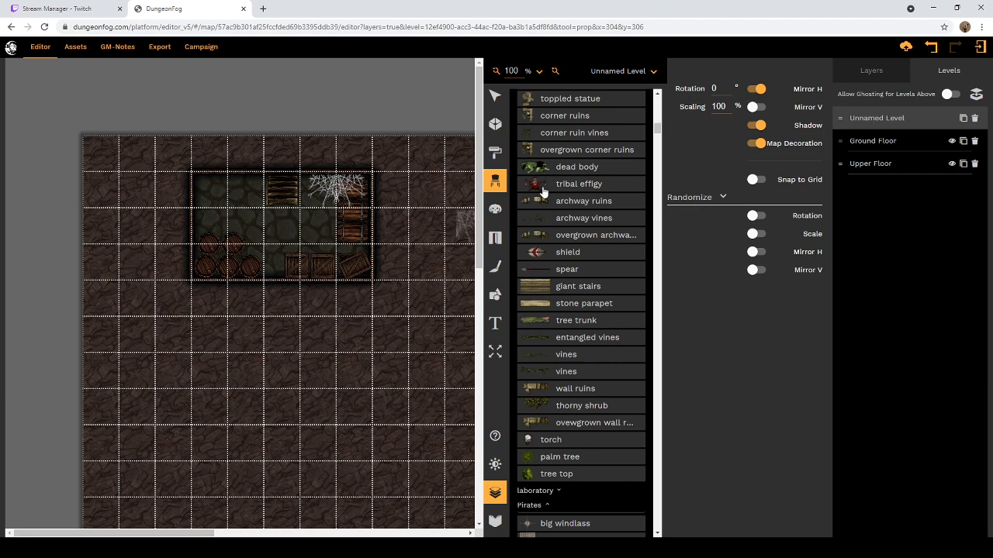
Step: Collapse the Jungle and Pirates categories of the Flavour prop collection
scroll(543, 190, up, 5)
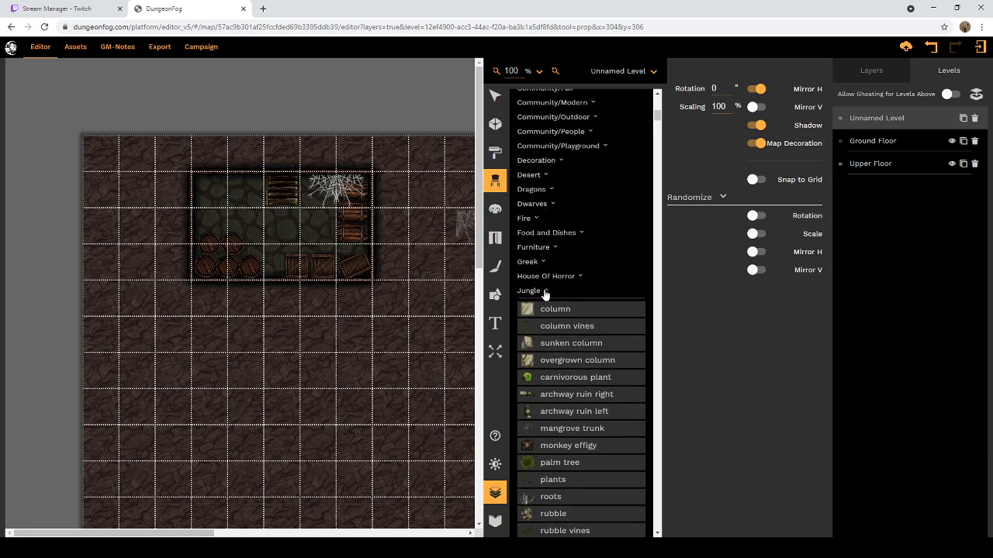
click(543, 291)
scroll(547, 288, down, 1)
click(549, 216)
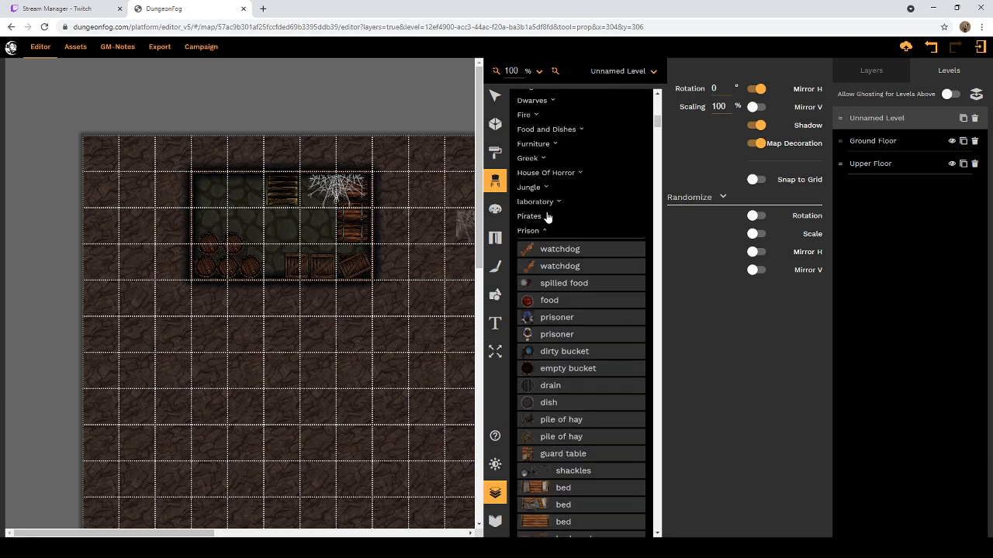
Step: Look through the Flavour collection's Prison props, from the watchdogs to the mattresses, and collapse the category again
scroll(547, 233, down, 4)
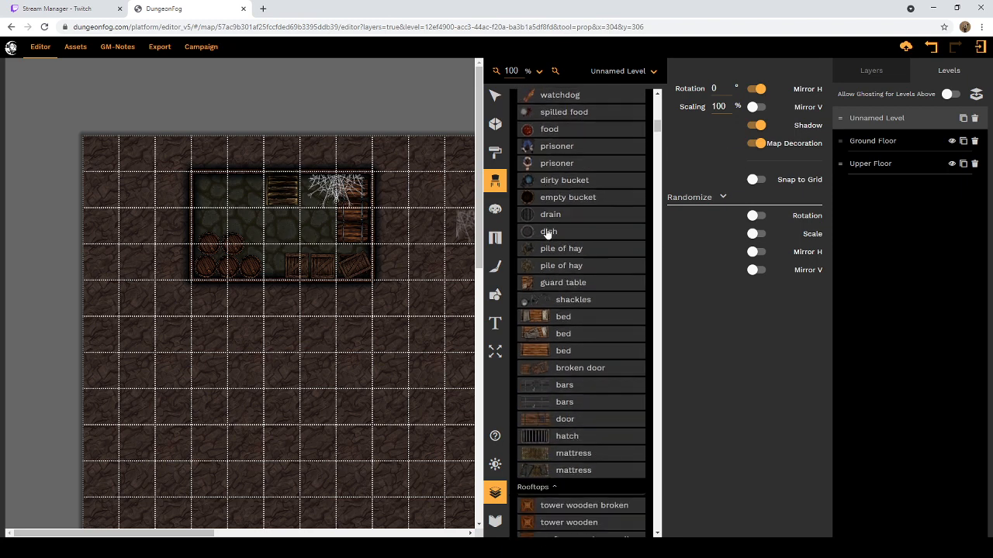
scroll(547, 232, up, 4)
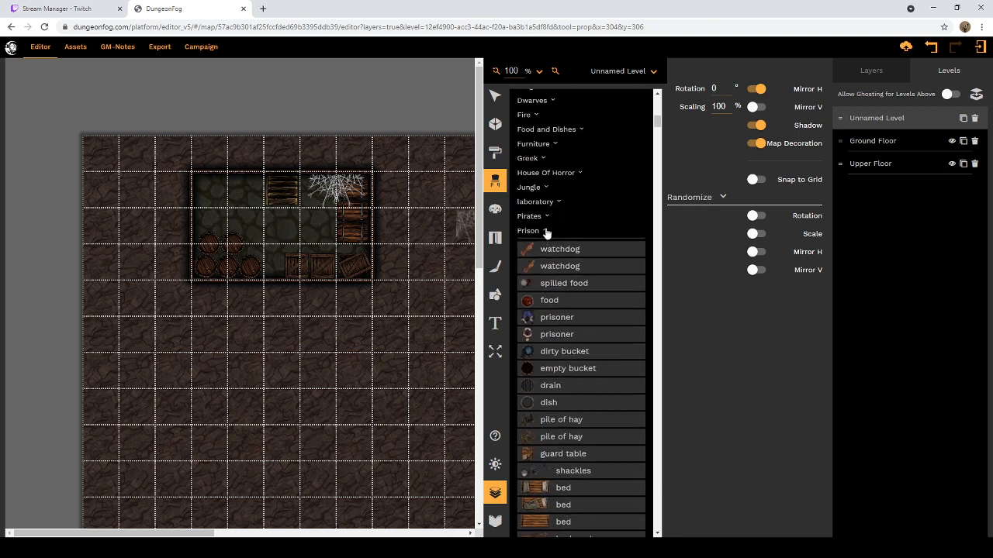
click(546, 232)
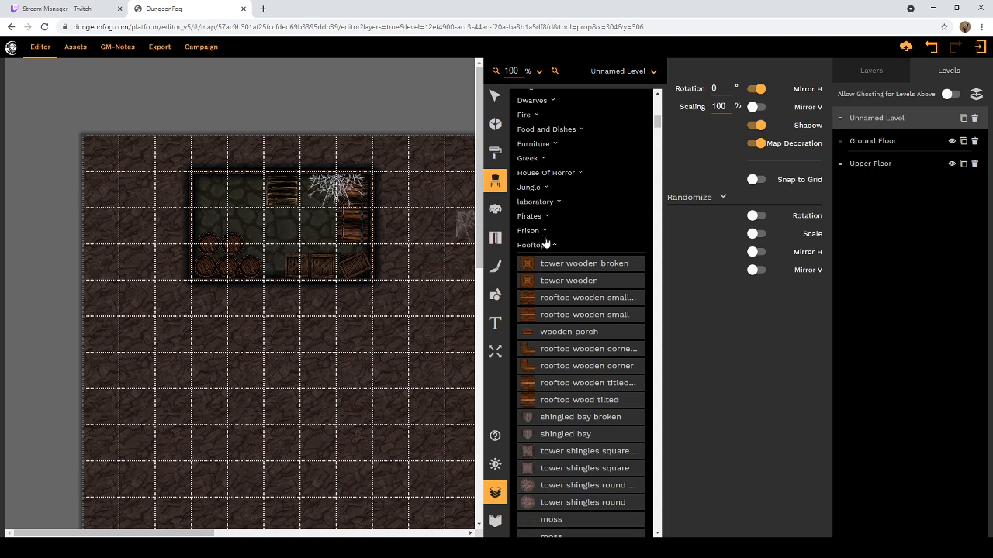
Step: Collapse the Rooftops and SciFi Weapons and Plating categories and examine the props in the Sewers category
click(557, 247)
scroll(585, 247, down, 2)
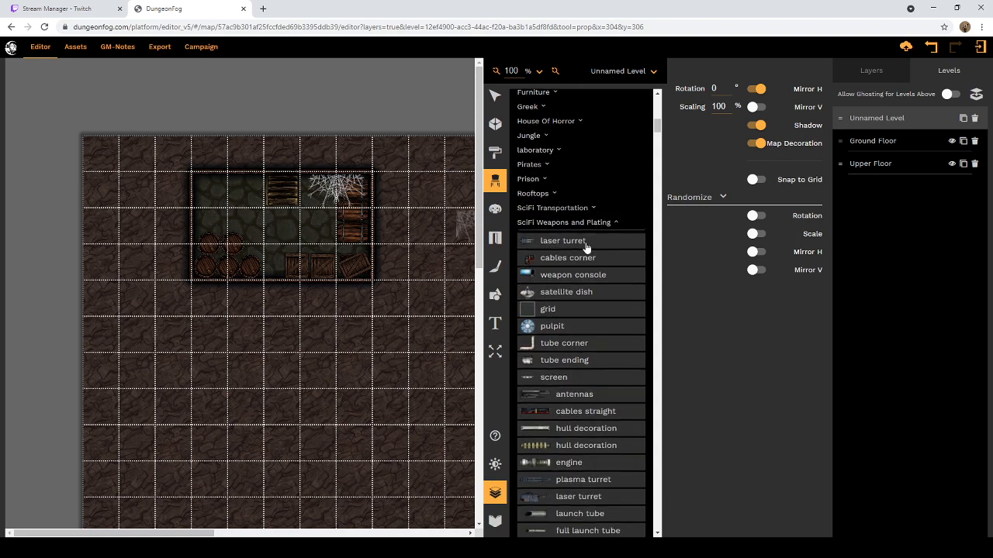
click(614, 223)
scroll(609, 233, up, 3)
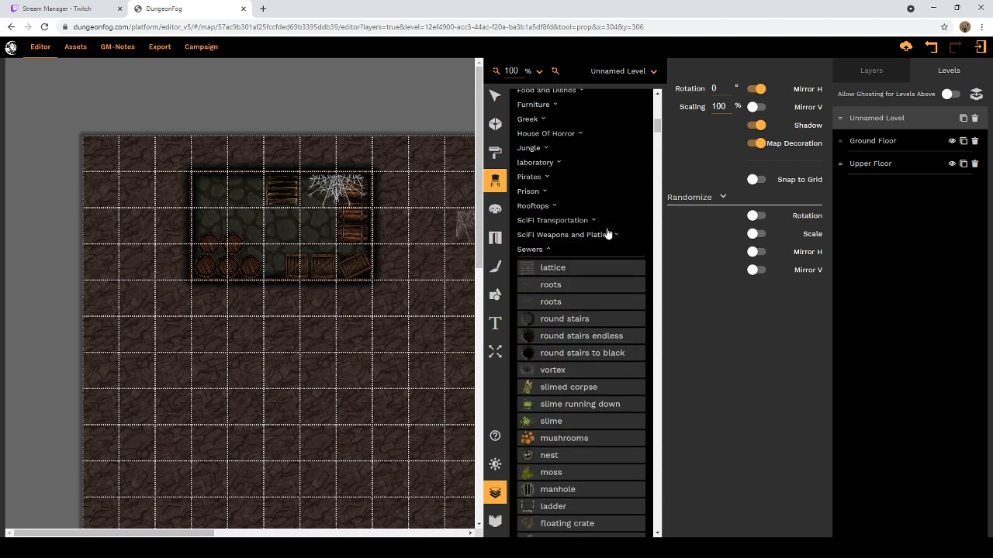
scroll(570, 342, down, 2)
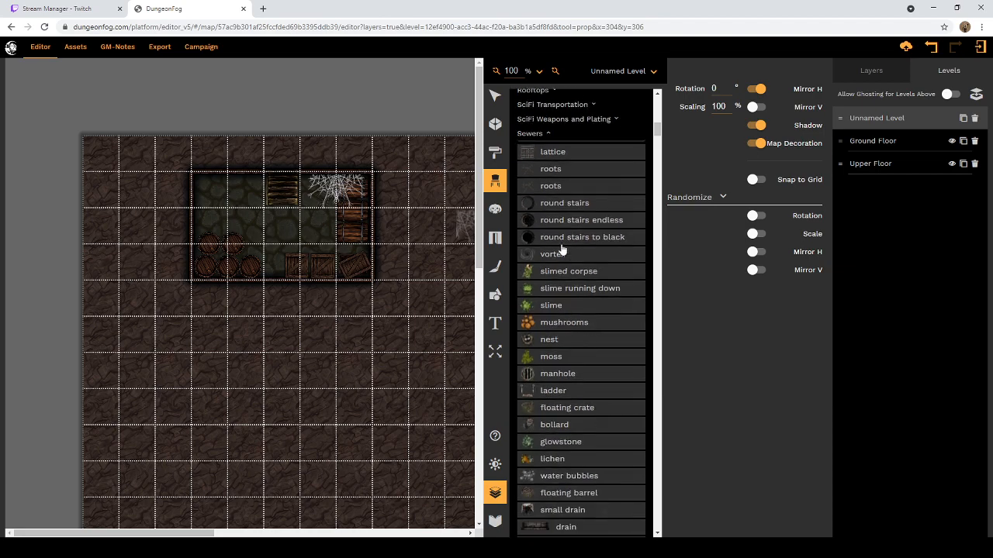
scroll(568, 253, up, 3)
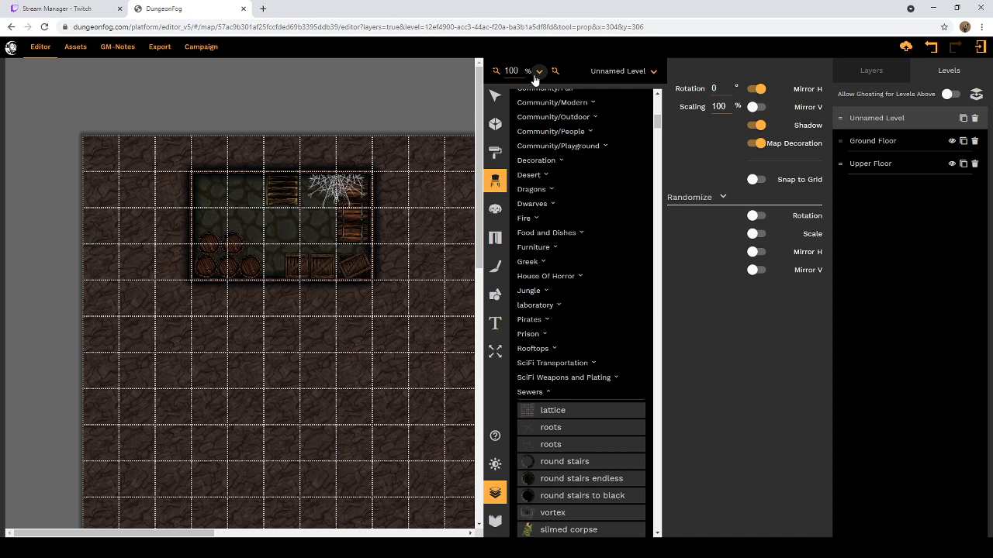
Step: Search Google for "ghost boar" in a new browser tab
click(263, 9)
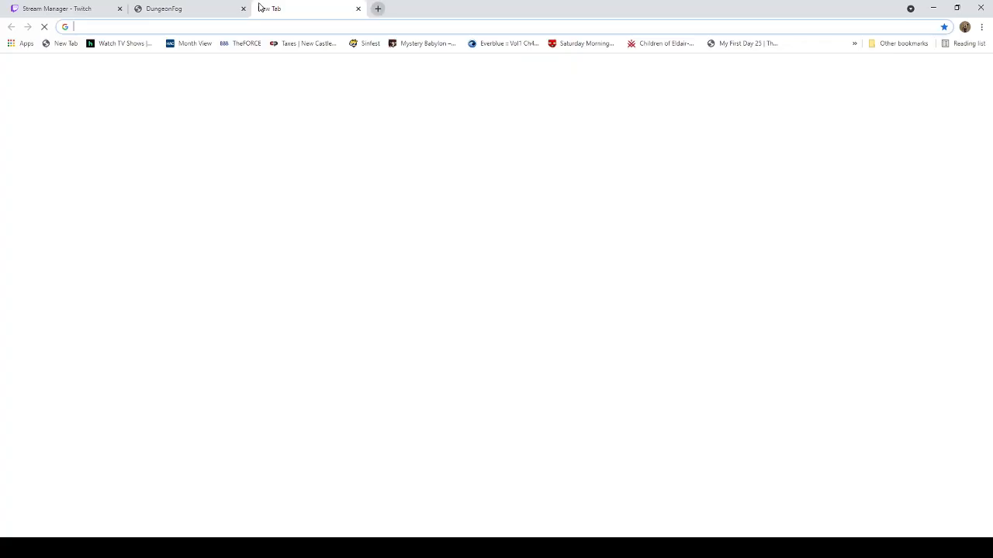
text(gh)
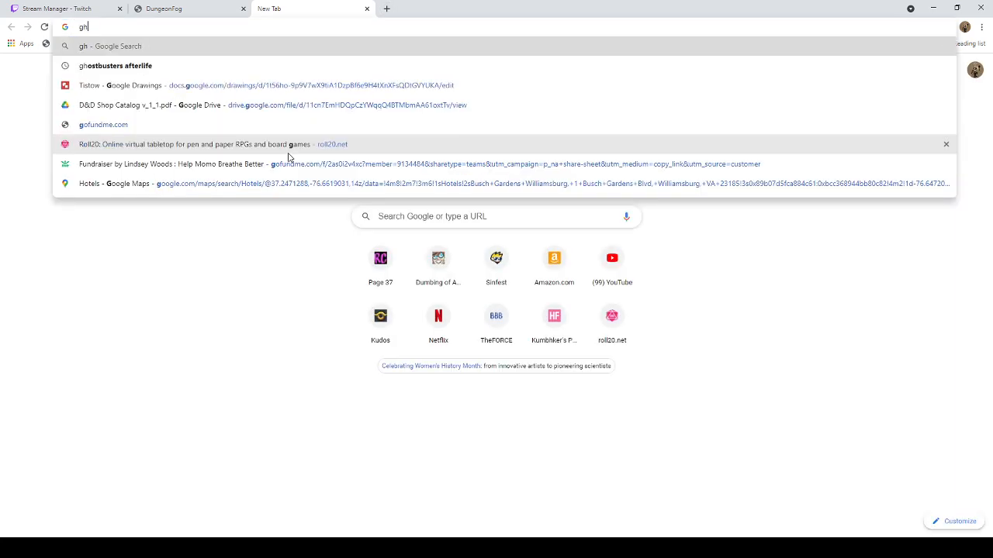
text(ost bo)
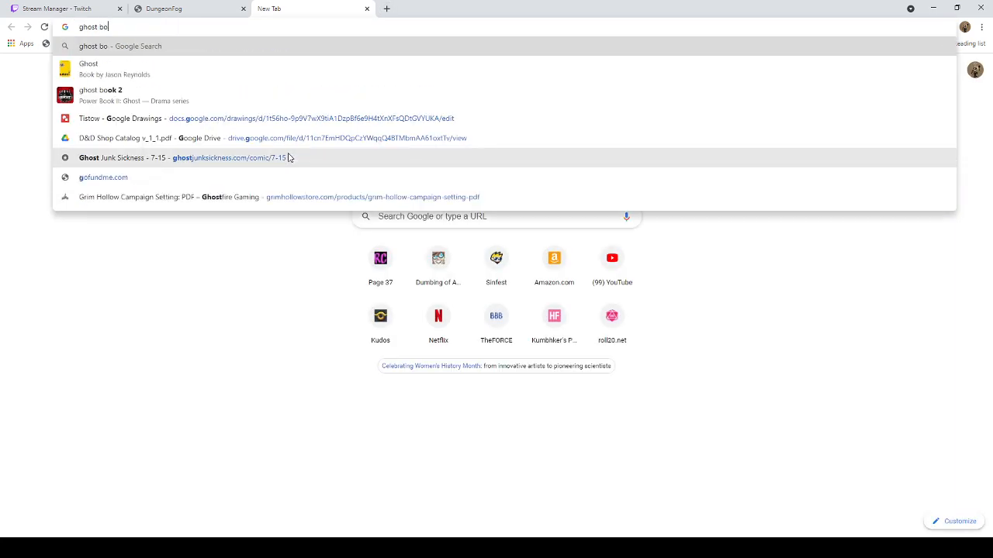
text(ar)
key(Delete)
key(Return)
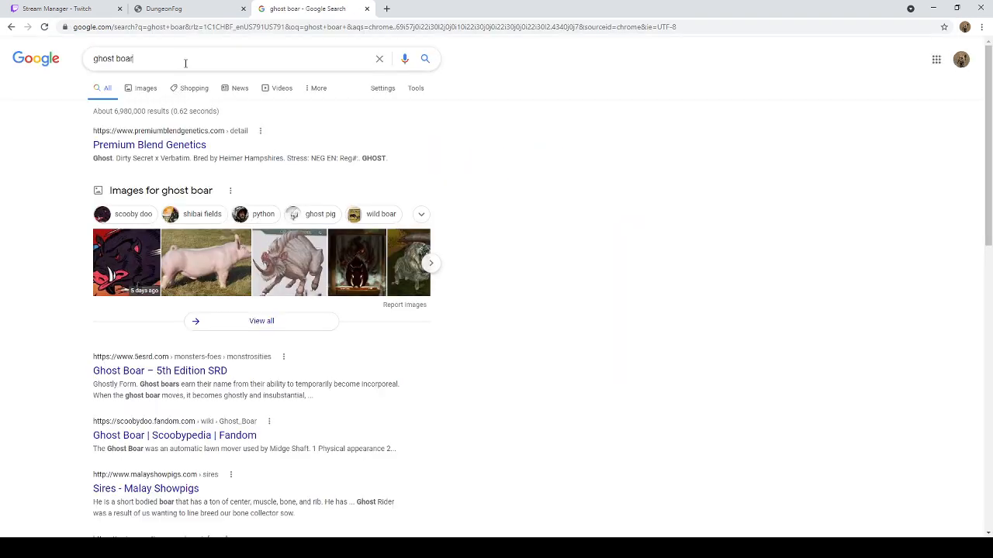
Step: Refine the Google search to "ghost boar 5e" and show its image results
click(184, 61)
text(5e)
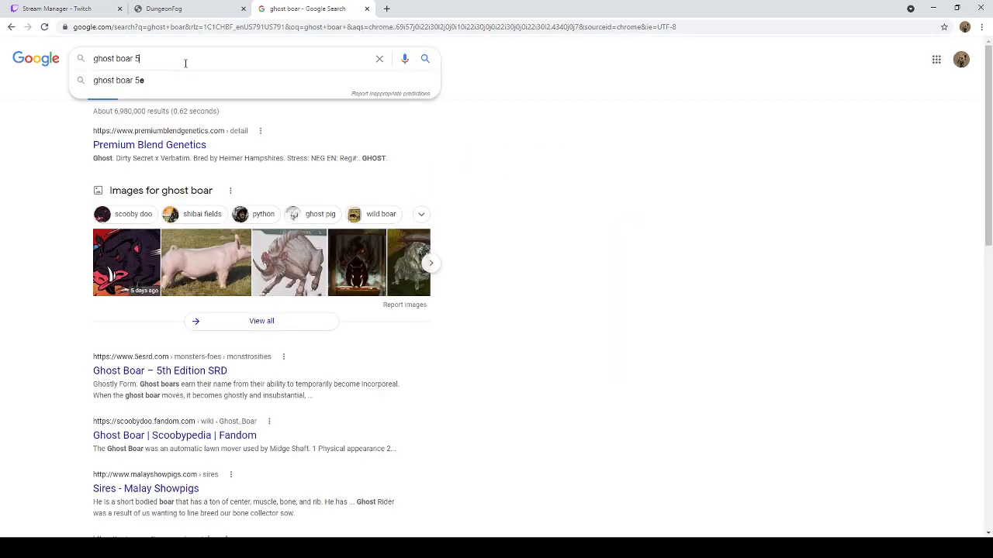
key(Return)
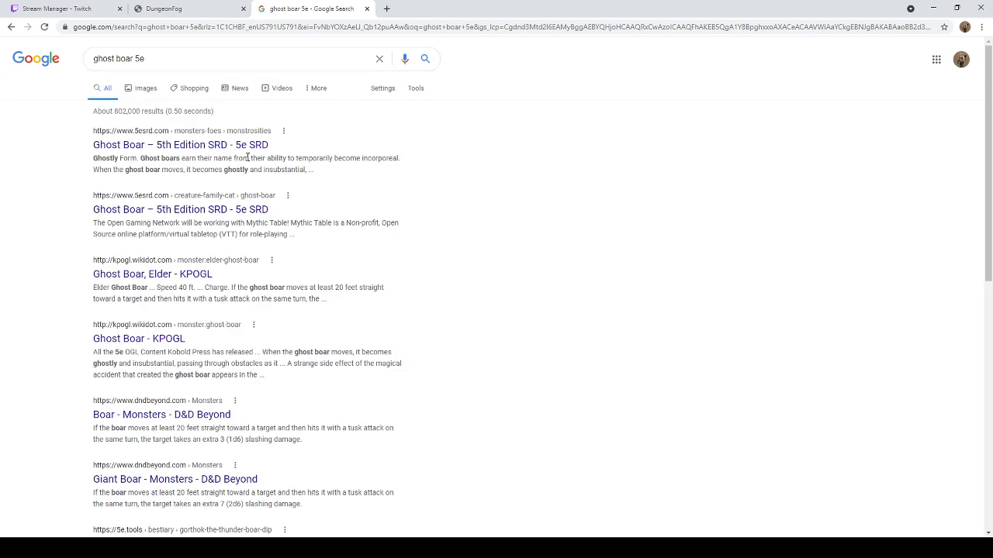
click(144, 91)
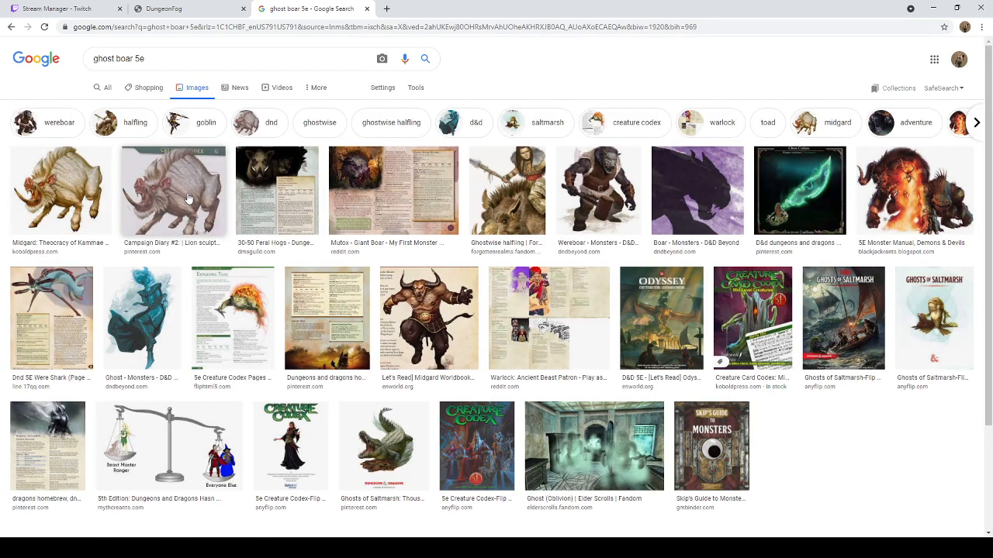
Step: Open the Creature Codex boar picture from Pinterest in its own browser tab and view it there
click(187, 199)
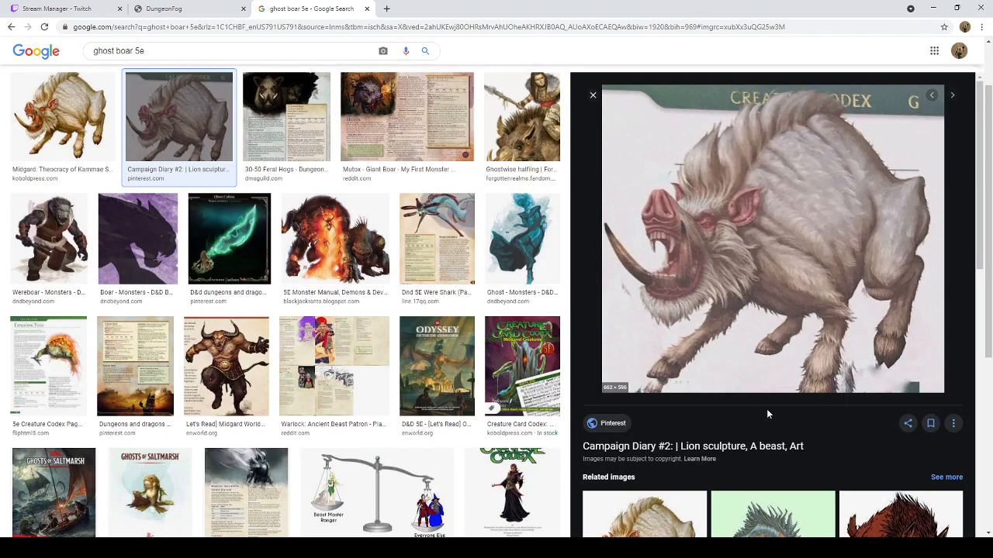
click(785, 436)
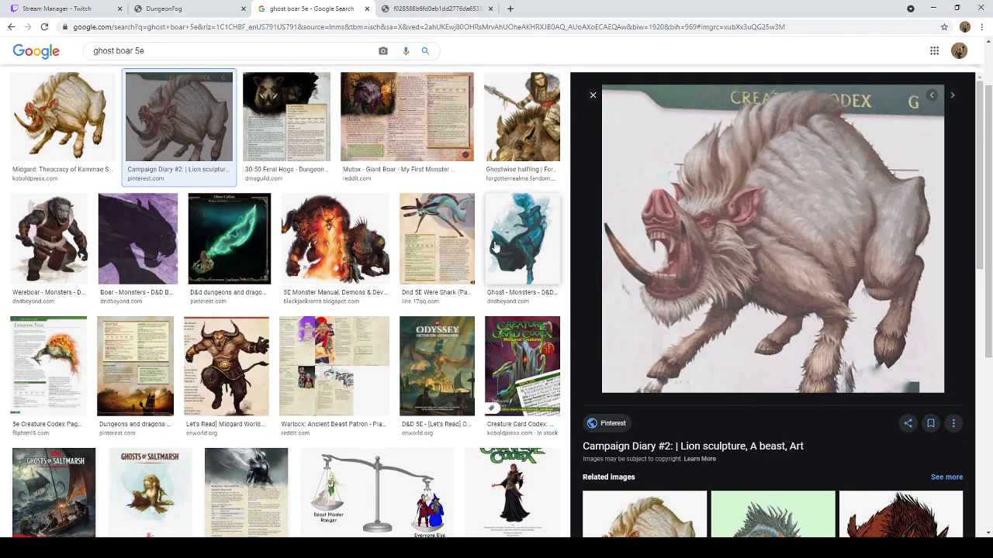
click(457, 8)
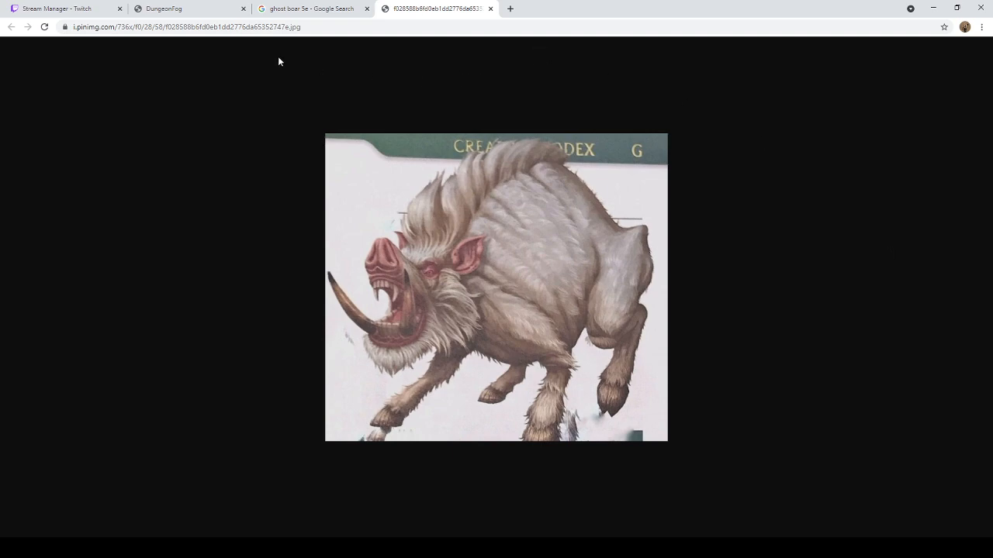
Step: Check the DungeonFog map and the ghost boar image results again, and return to the standalone boar picture
click(201, 11)
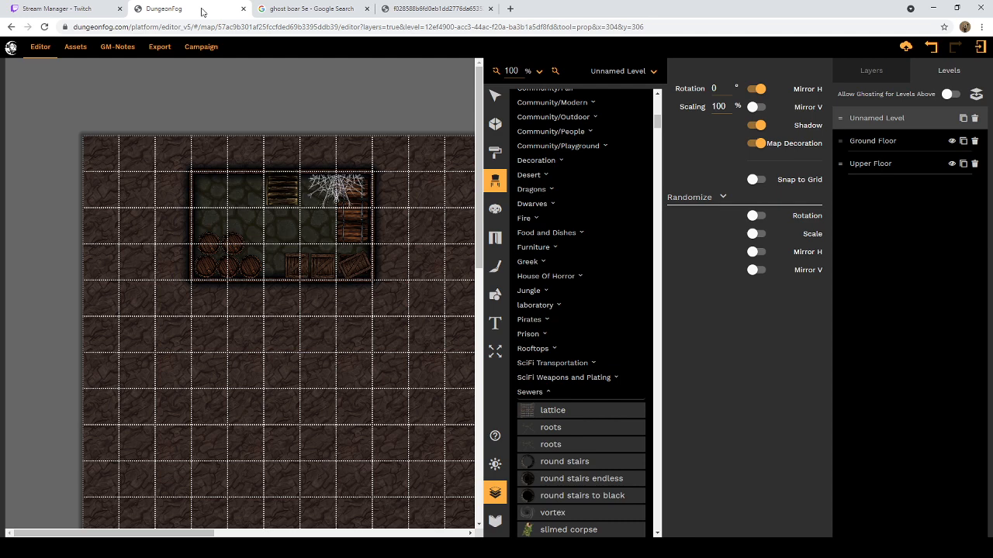
click(276, 8)
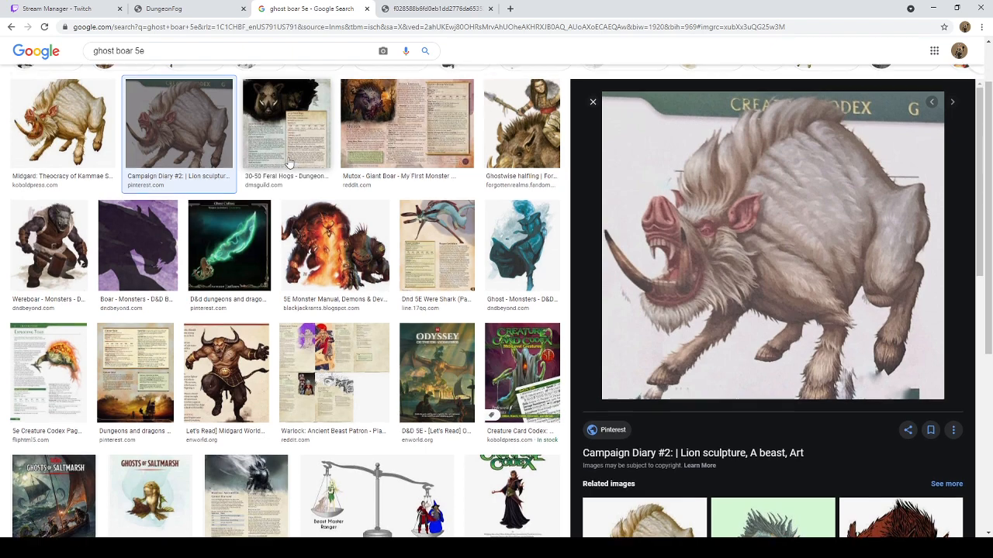
scroll(288, 161, up, 1)
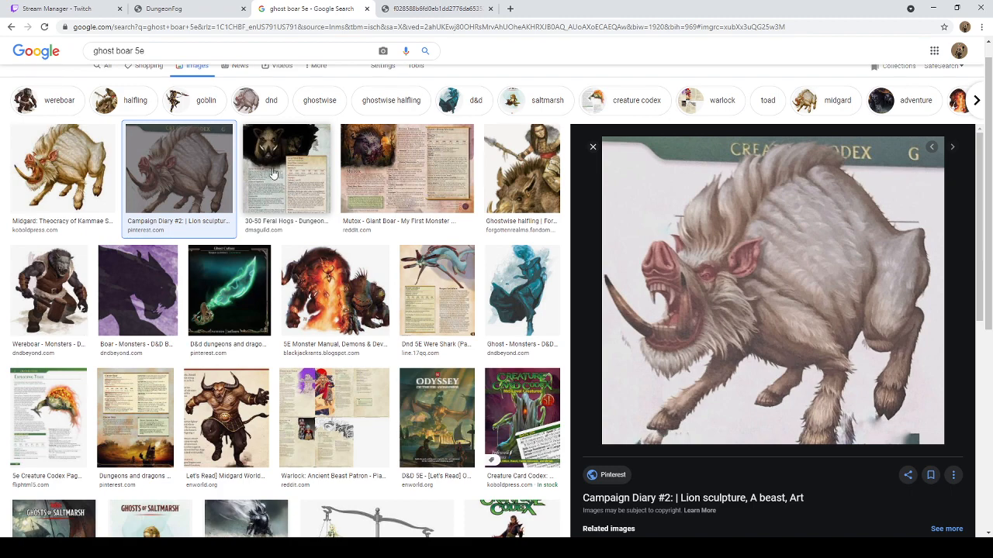
click(404, 9)
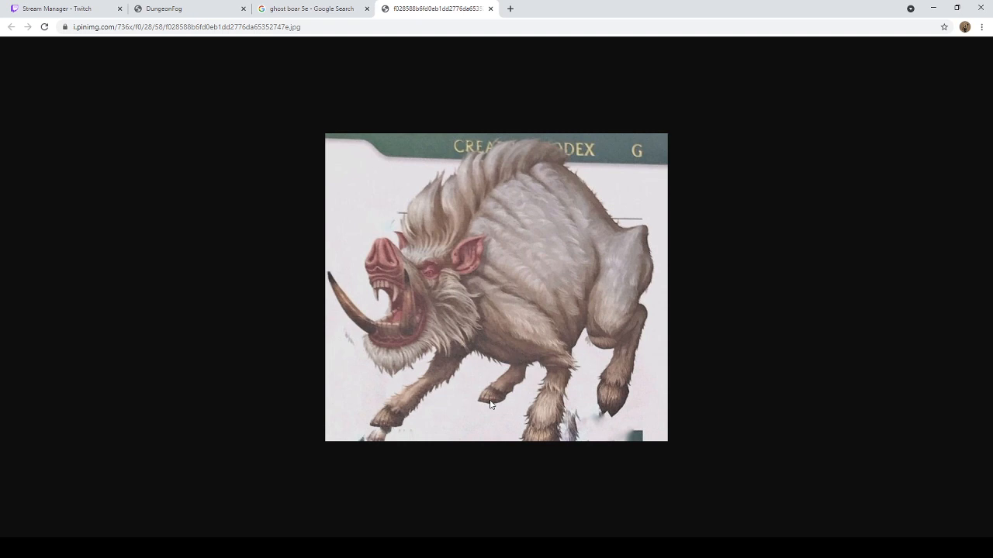
Step: Close the boar picture and Google image search tabs, and collapse the Sewers props category in DungeonFog
click(489, 9)
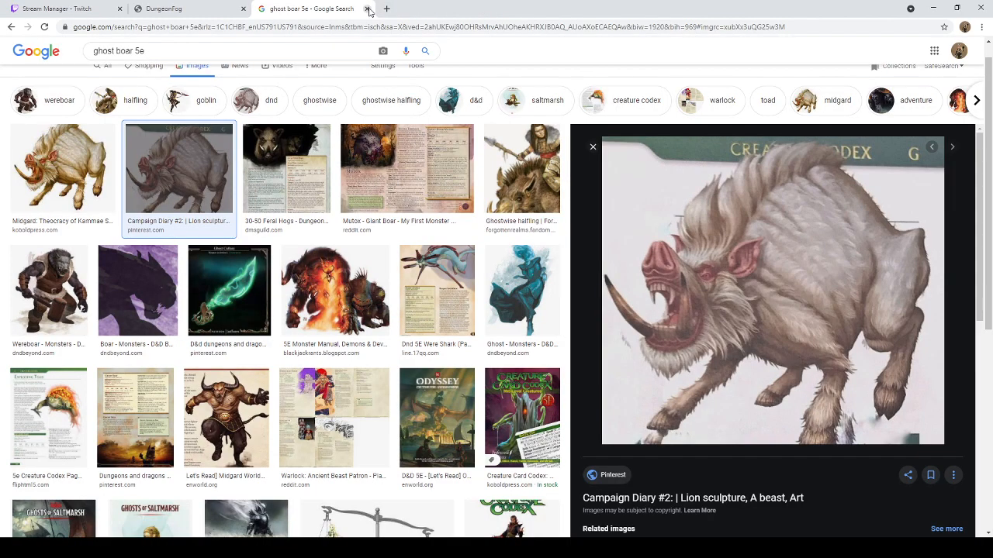
click(368, 9)
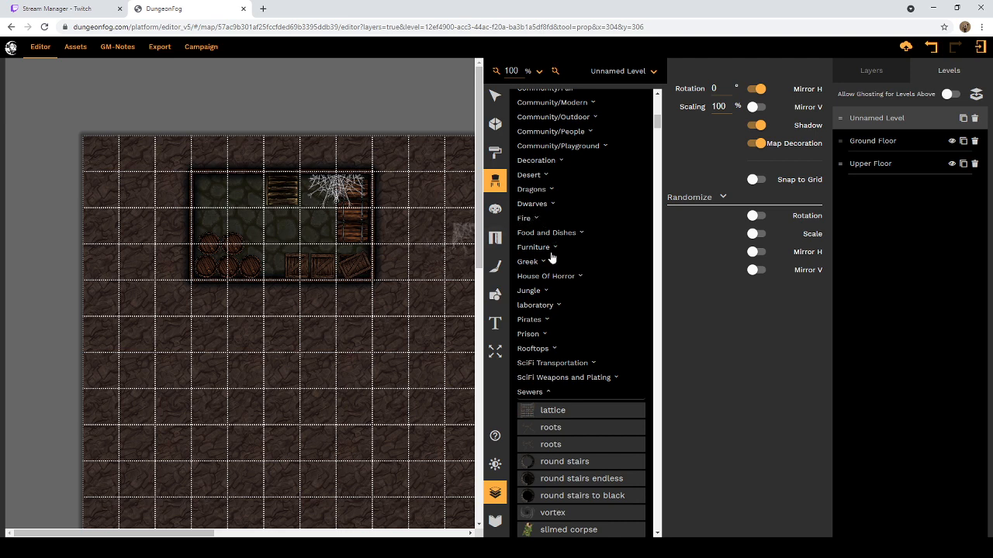
scroll(552, 264, down, 1)
click(547, 341)
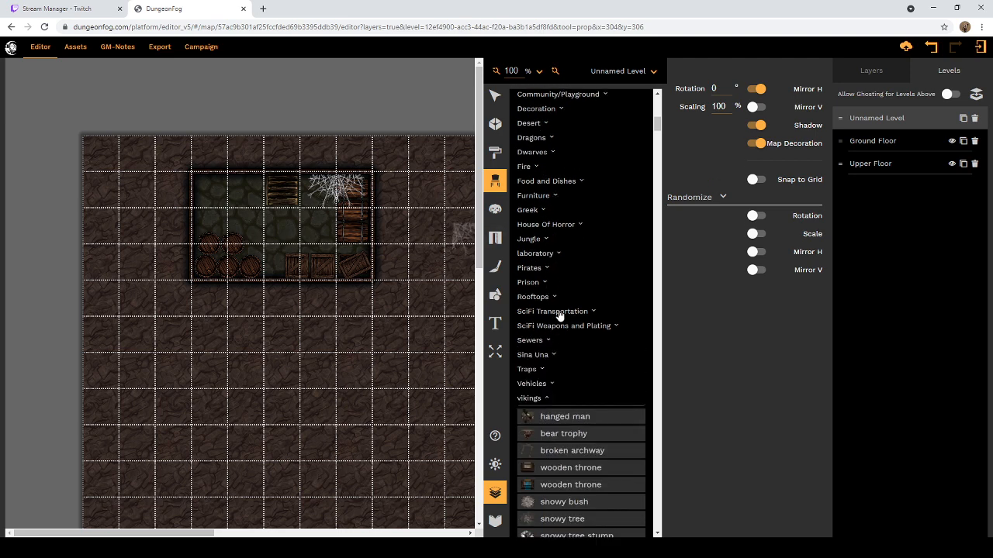
Step: Look through the vikings props and the Sina Una props, leaving the Sina Una category collapsed
scroll(565, 271, down, 6)
scroll(572, 224, down, 5)
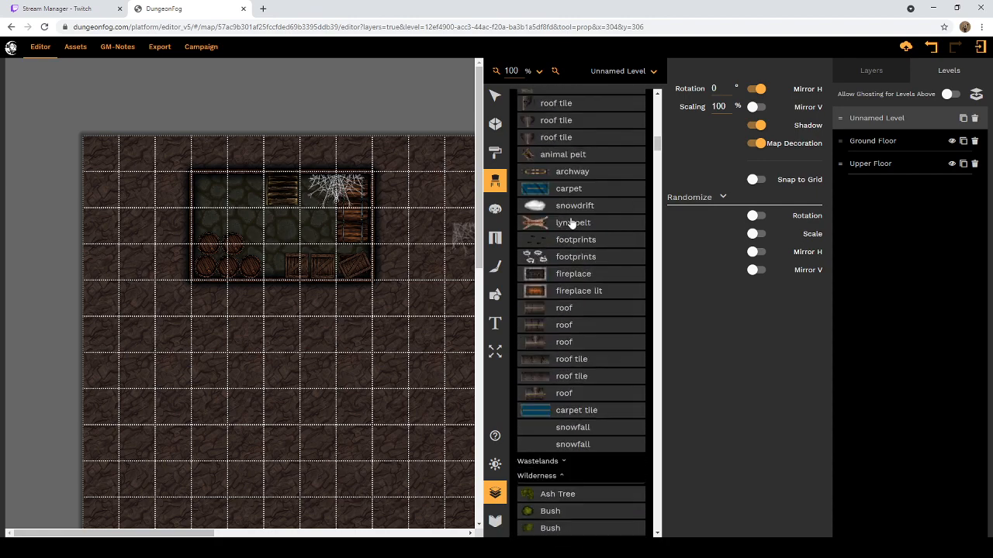
scroll(572, 224, up, 10)
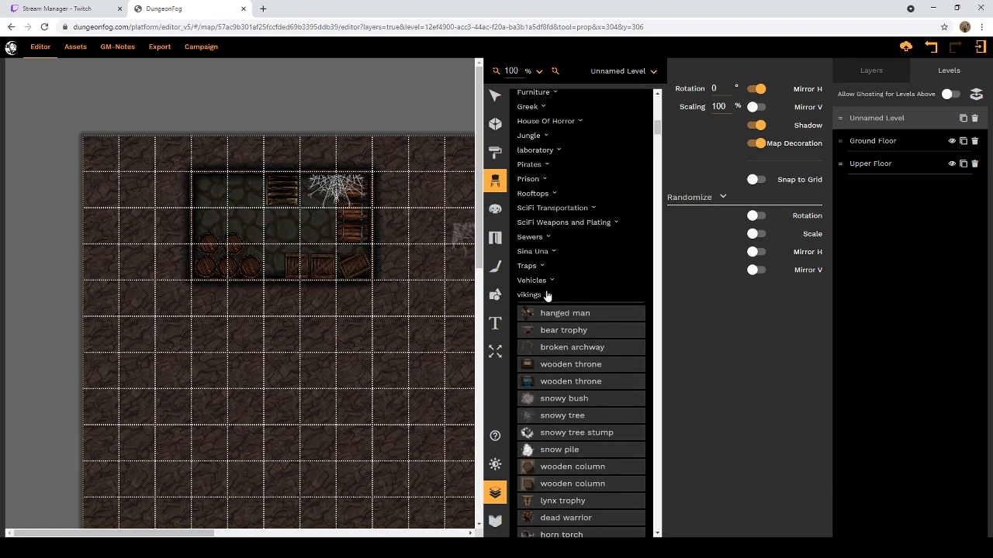
click(553, 253)
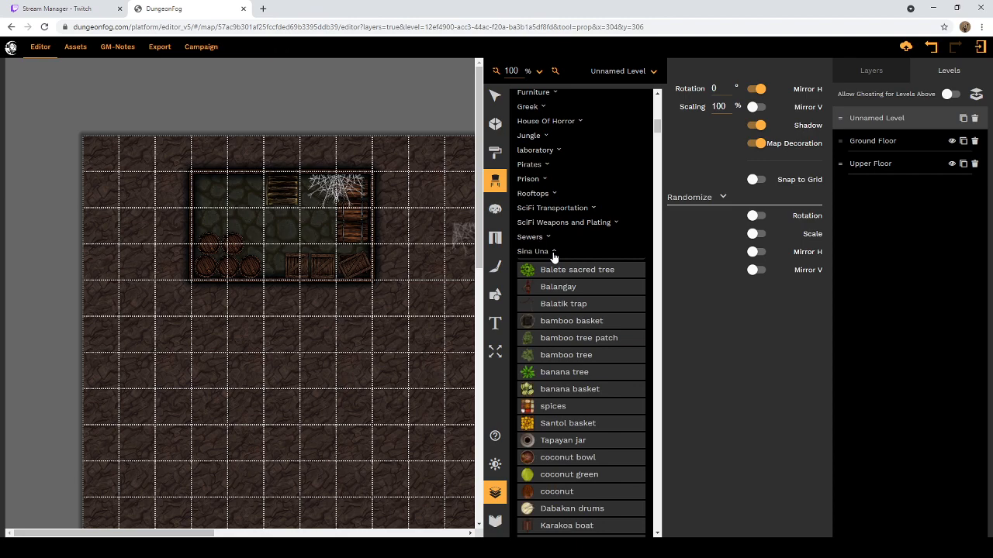
scroll(553, 256, down, 5)
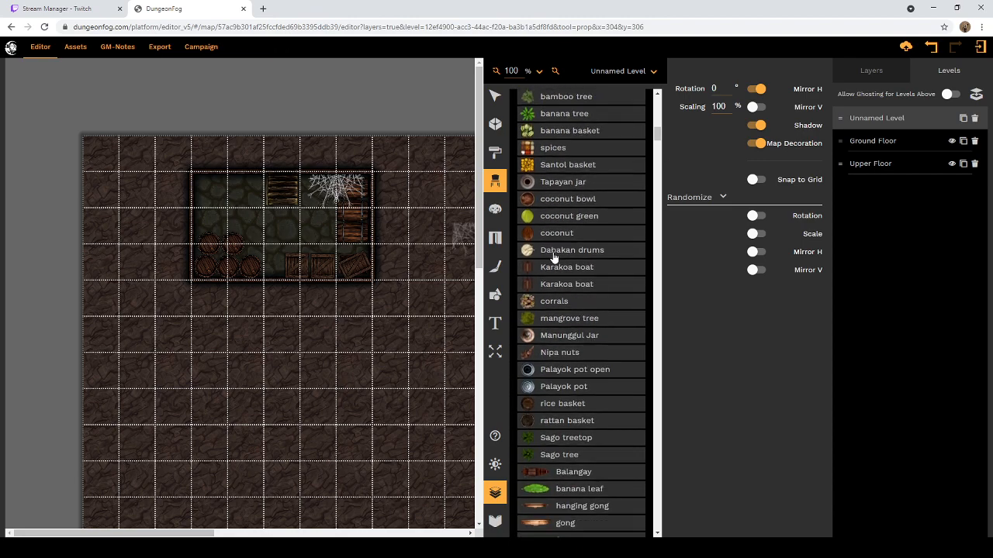
scroll(553, 256, down, 7)
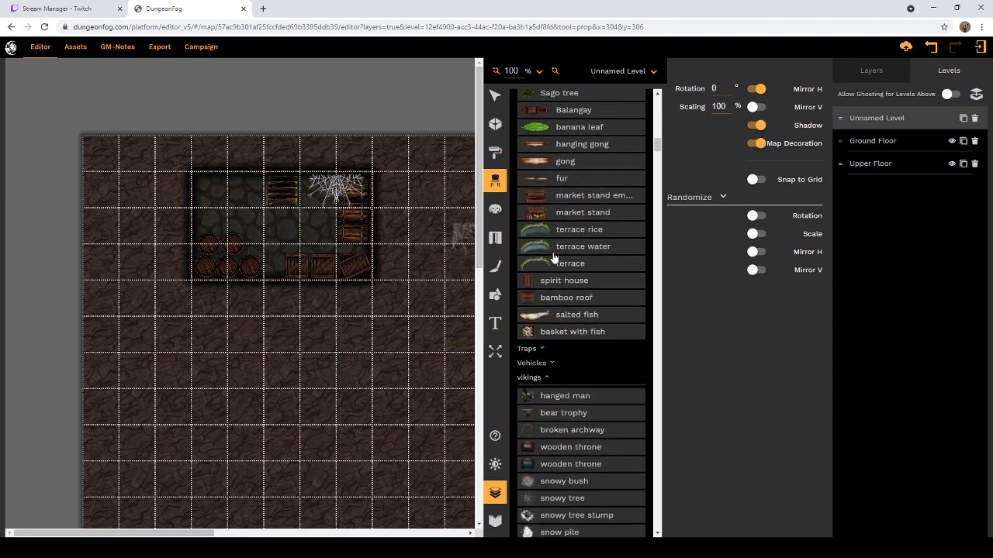
scroll(553, 257, up, 12)
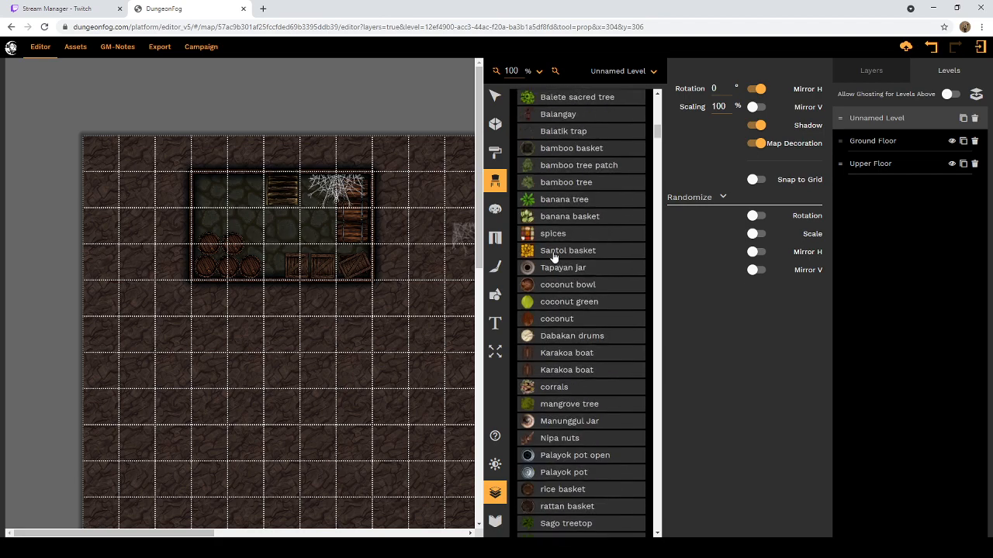
click(553, 254)
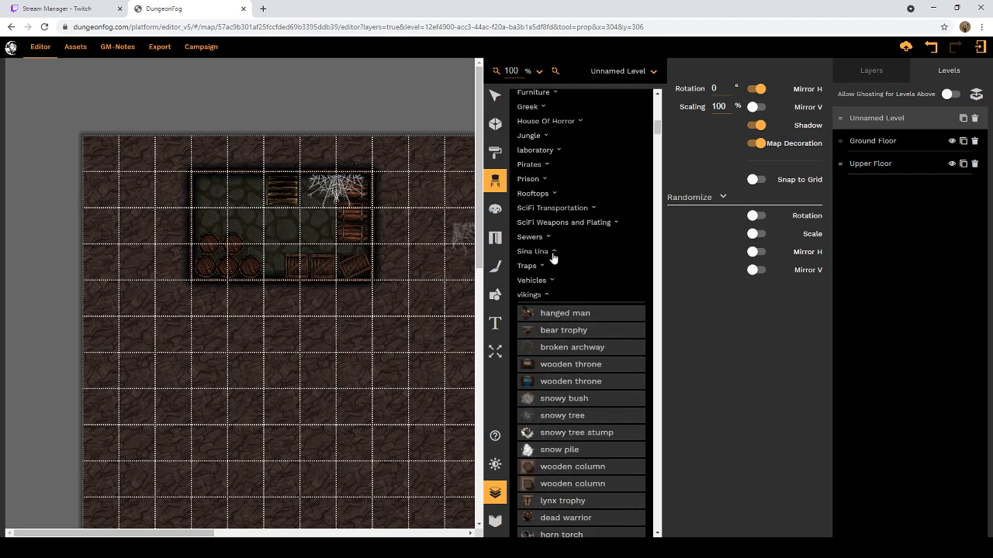
Step: Expand the Traps category and examine its props, along with the vikings and Wilderness props
click(543, 268)
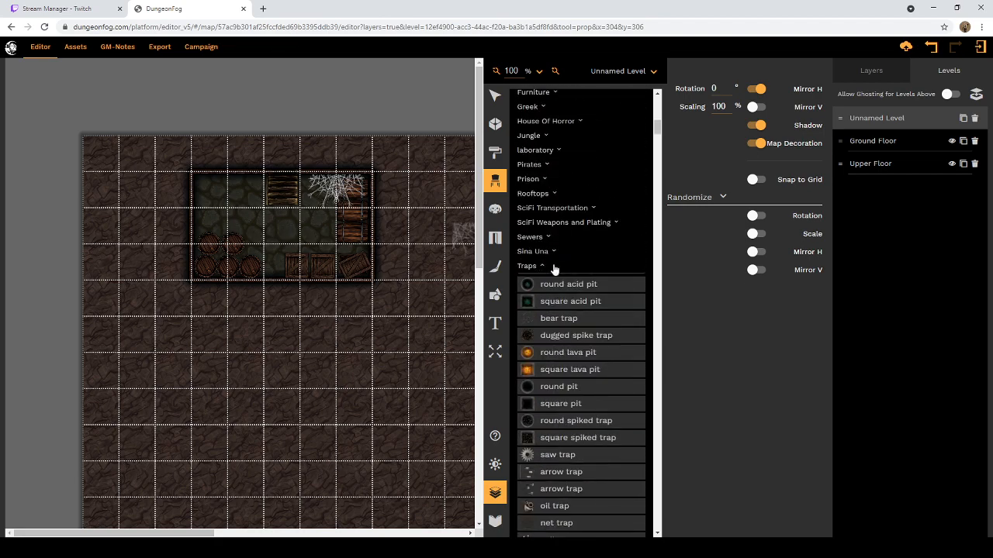
scroll(557, 272, down, 2)
scroll(558, 271, down, 2)
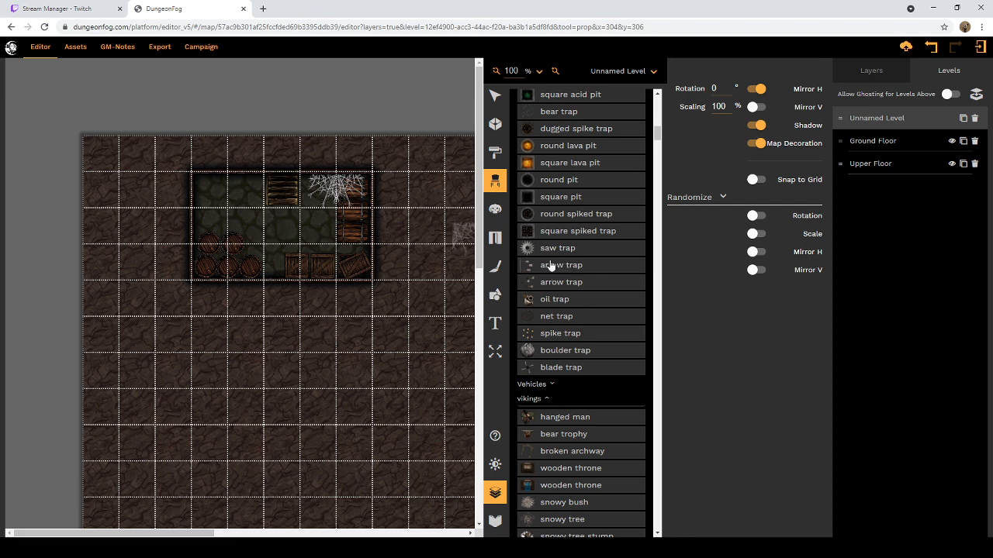
scroll(557, 276, down, 5)
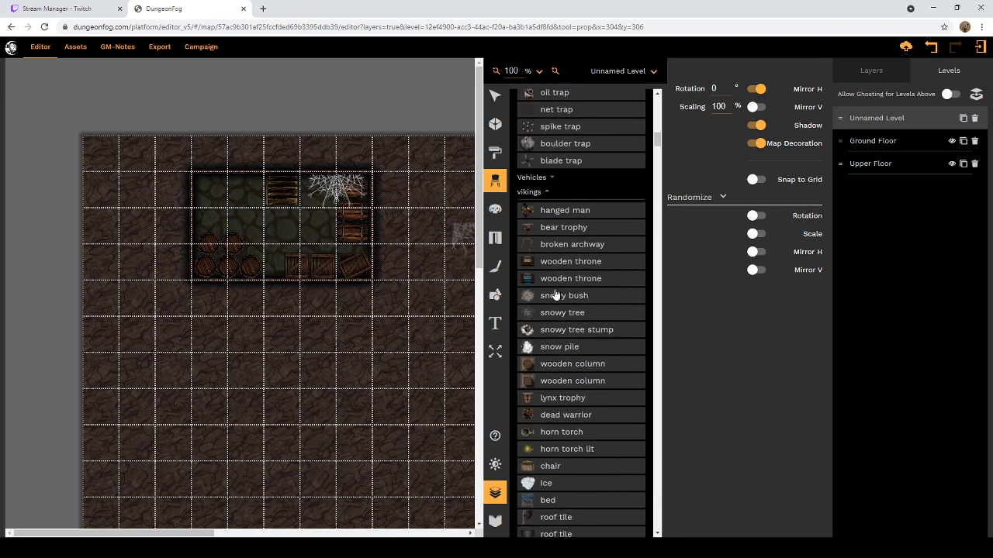
scroll(572, 310, down, 2)
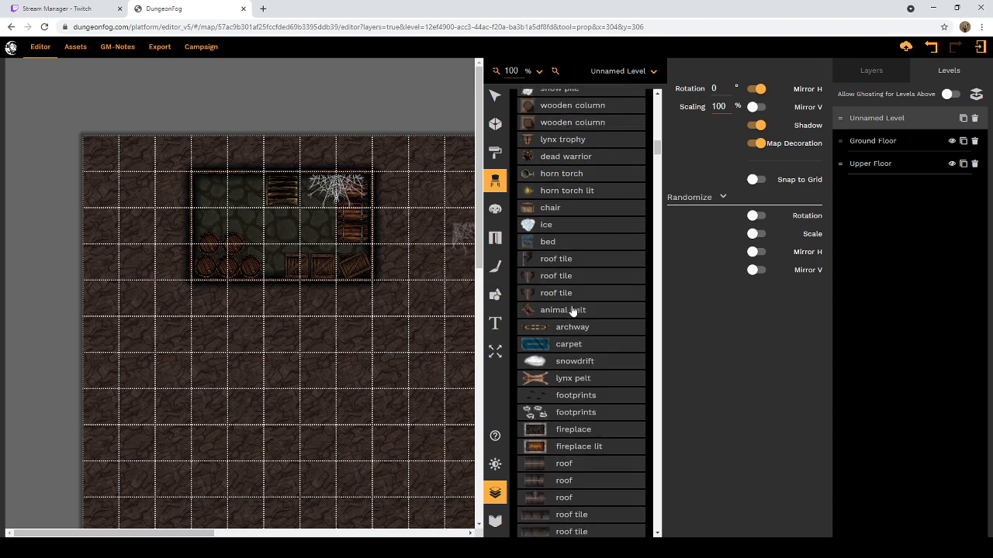
scroll(572, 310, down, 1)
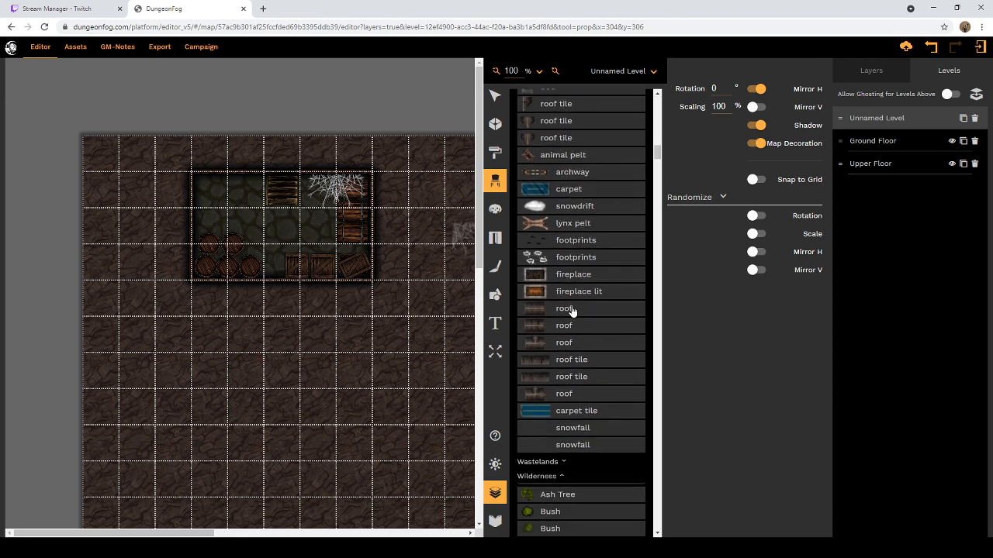
scroll(575, 301, down, 1)
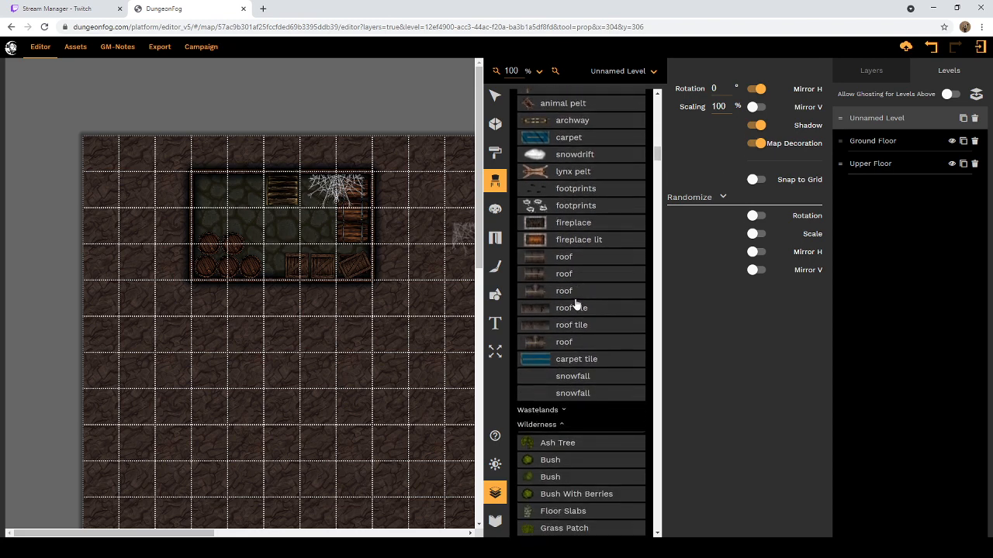
scroll(574, 303, down, 3)
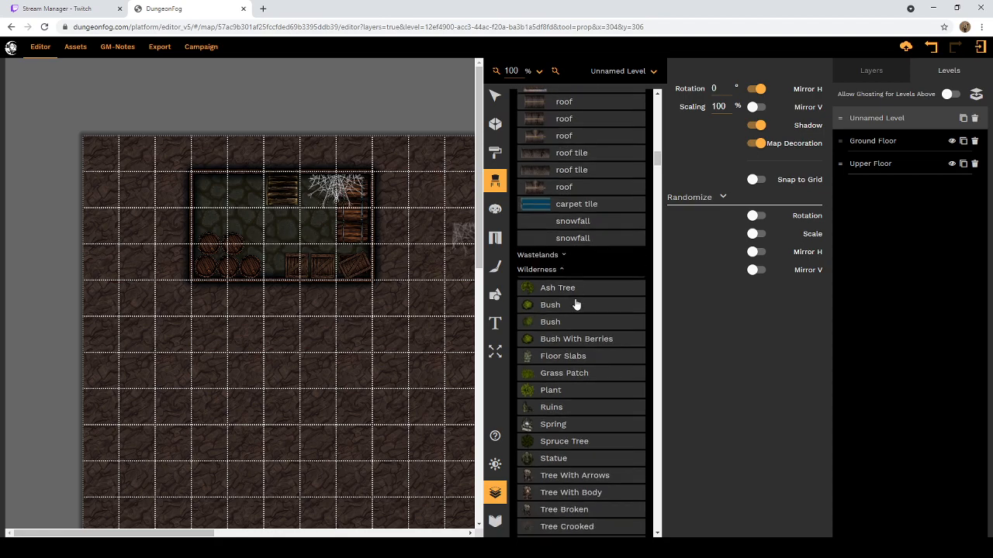
scroll(575, 303, up, 15)
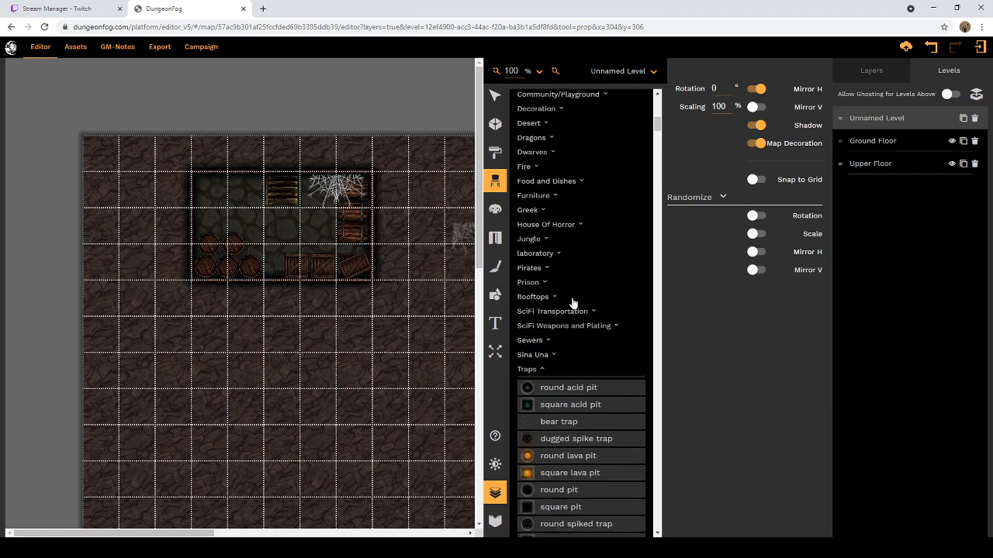
Step: Collapse the Traps, vikings and Wilderness categories in the props list
click(546, 370)
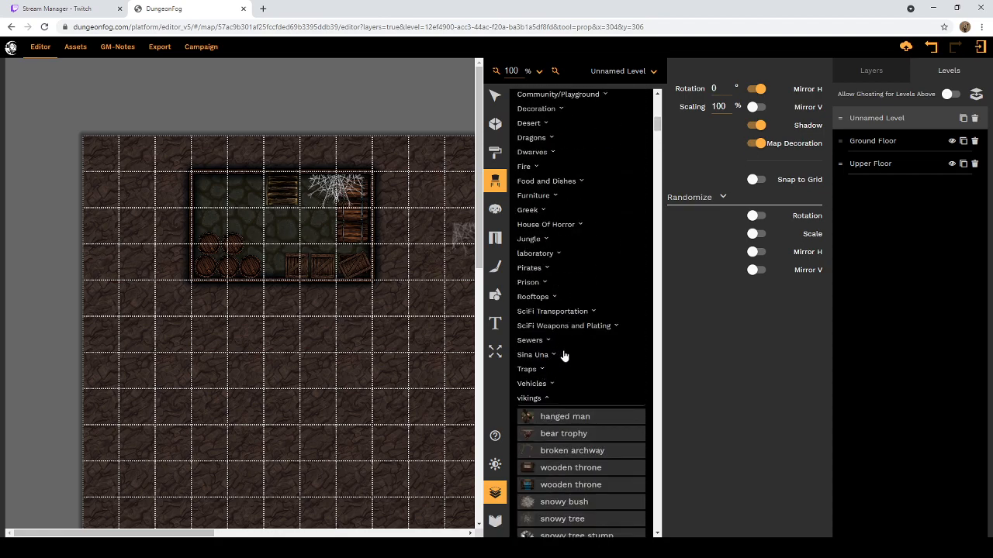
click(547, 401)
scroll(566, 386, down, 3)
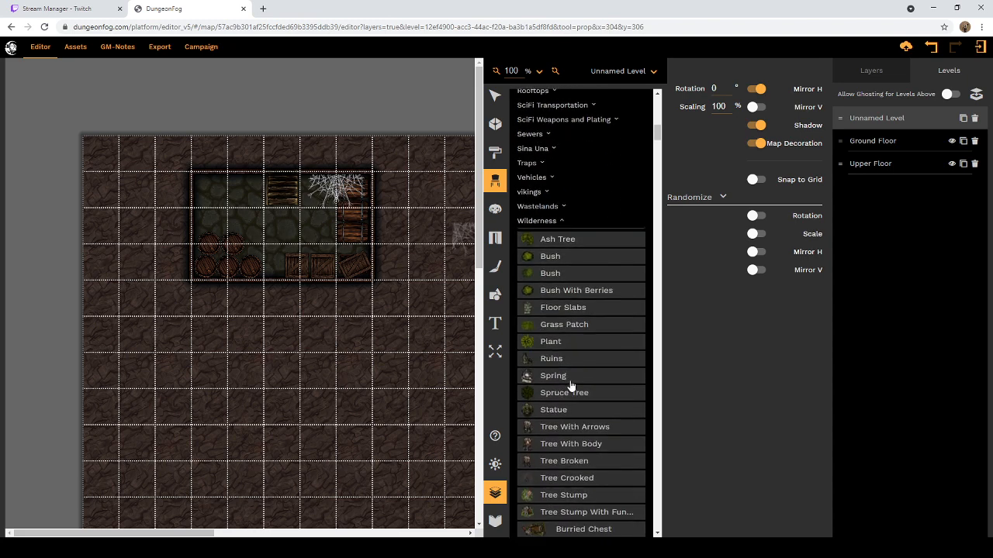
click(561, 221)
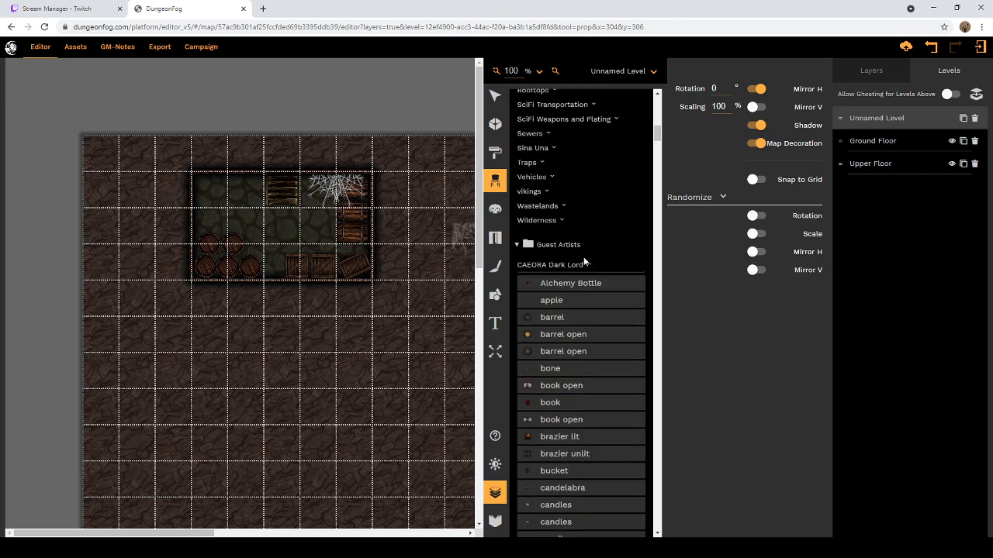
Step: Examine the Guest Artists props in the CAEORA Dark Lord category, down to the start of RPGX Modern Assets
scroll(583, 268, down, 3)
scroll(585, 284, up, 1)
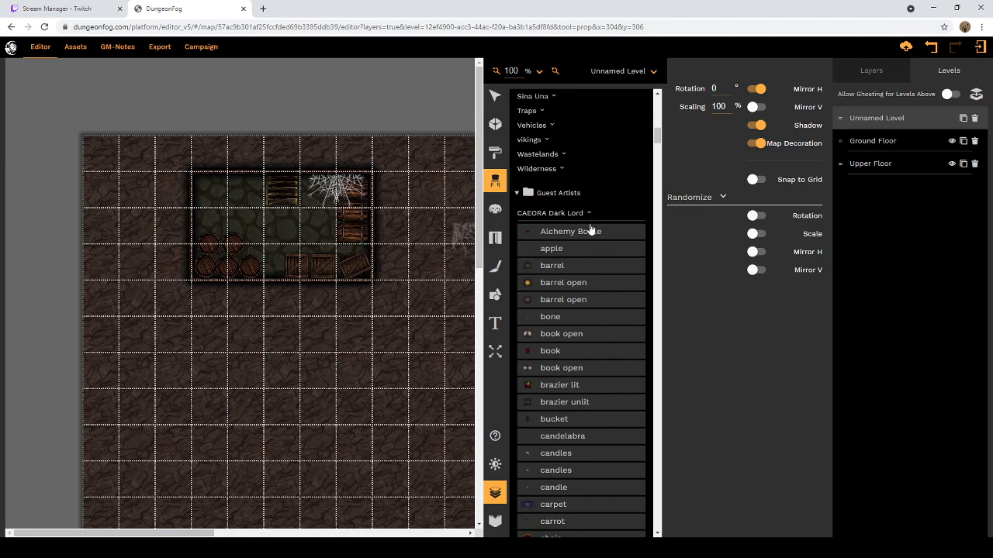
scroll(598, 232, down, 3)
scroll(601, 238, down, 10)
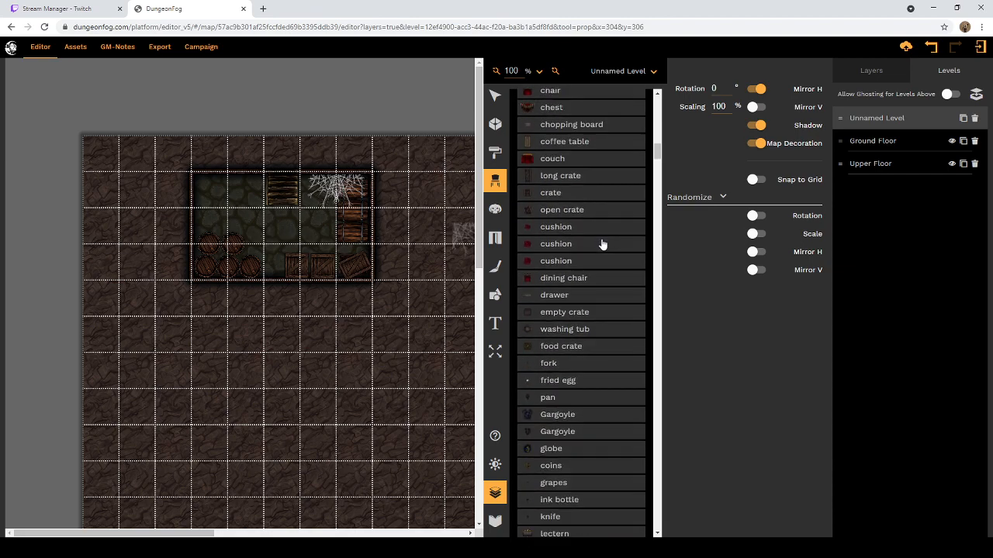
scroll(604, 254, down, 8)
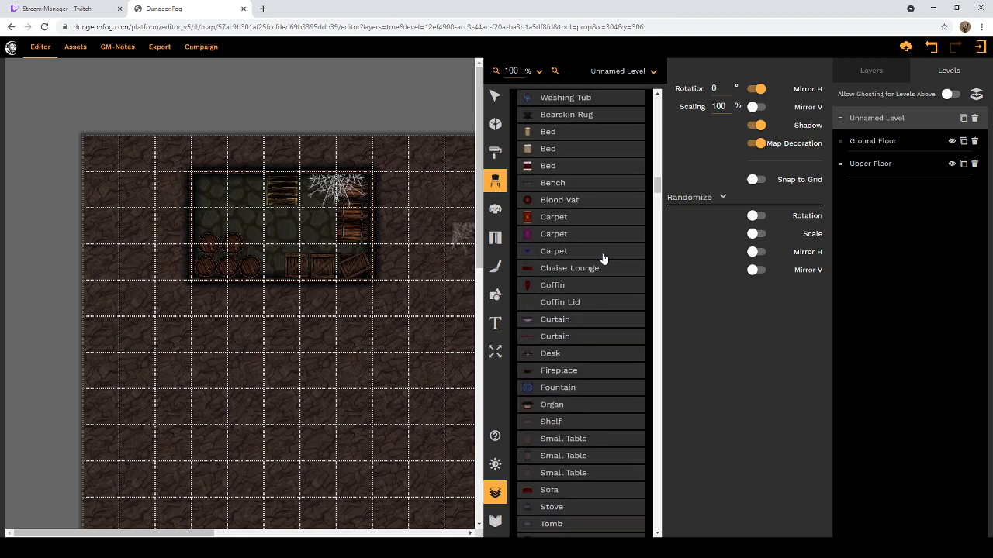
scroll(604, 259, down, 3)
scroll(603, 258, up, 15)
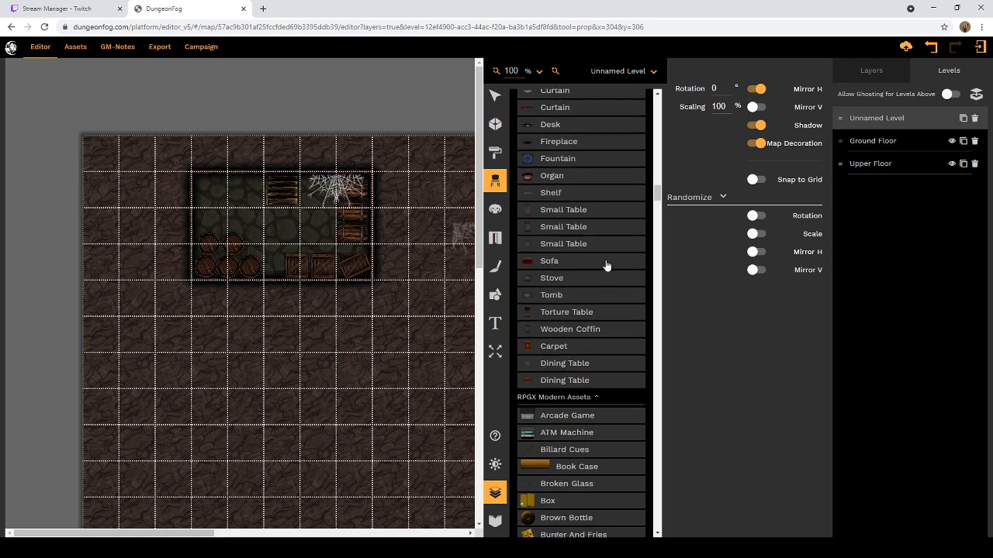
scroll(627, 282, up, 10)
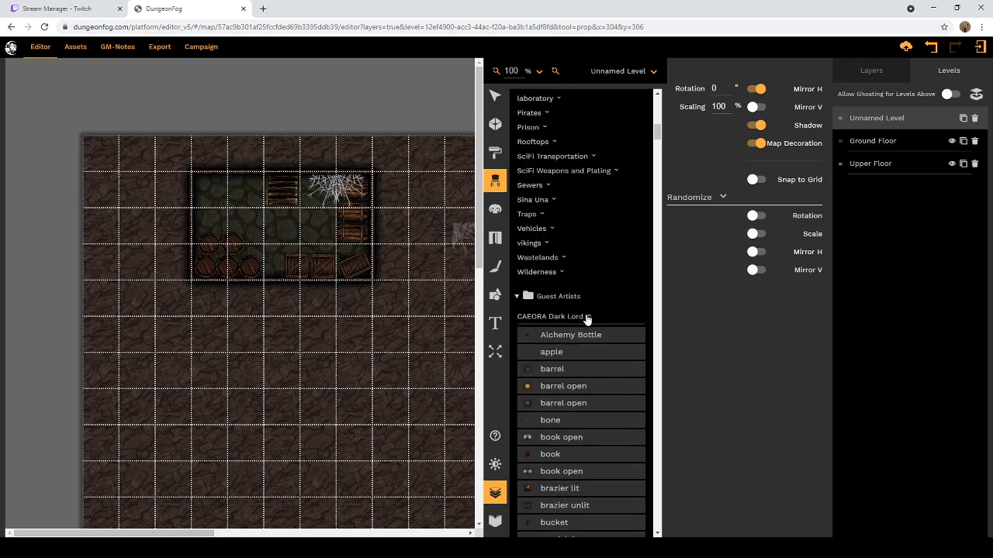
Step: Collapse the CAEORA Dark Lord and RPGX Modern Assets categories under Guest Artists
click(589, 317)
scroll(590, 320, down, 2)
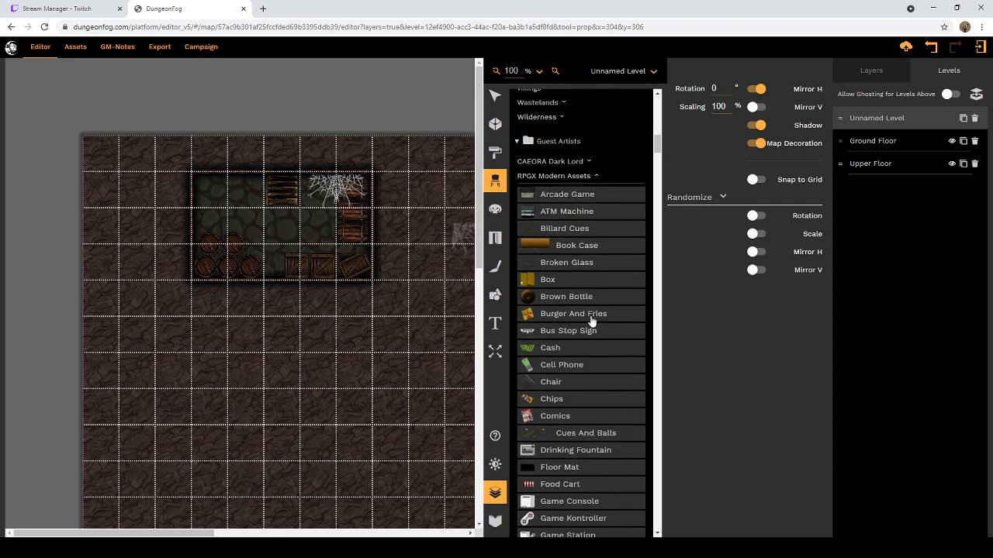
click(598, 176)
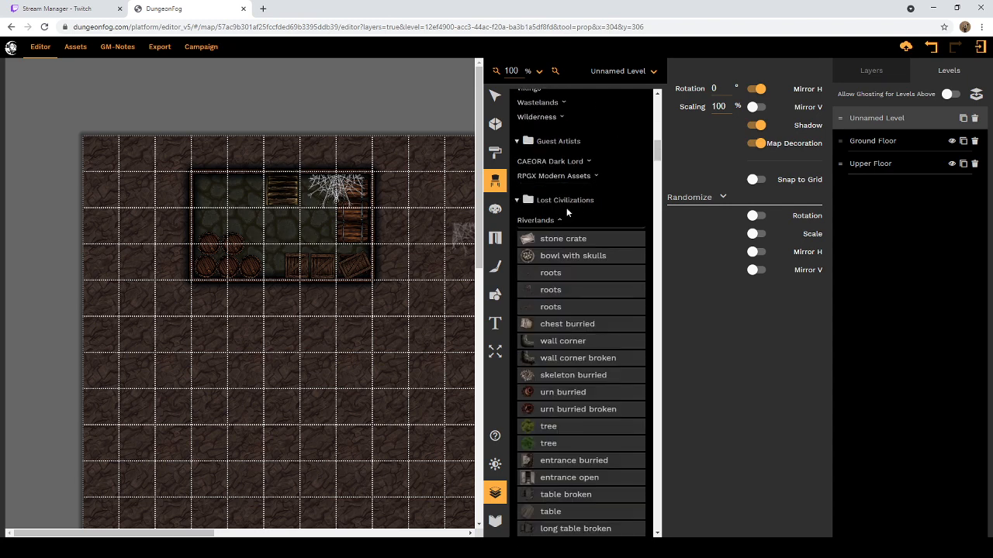
Step: Examine the Riverlands props under Lost Civilizations, from stone crate down to Battlement
scroll(566, 217, down, 1)
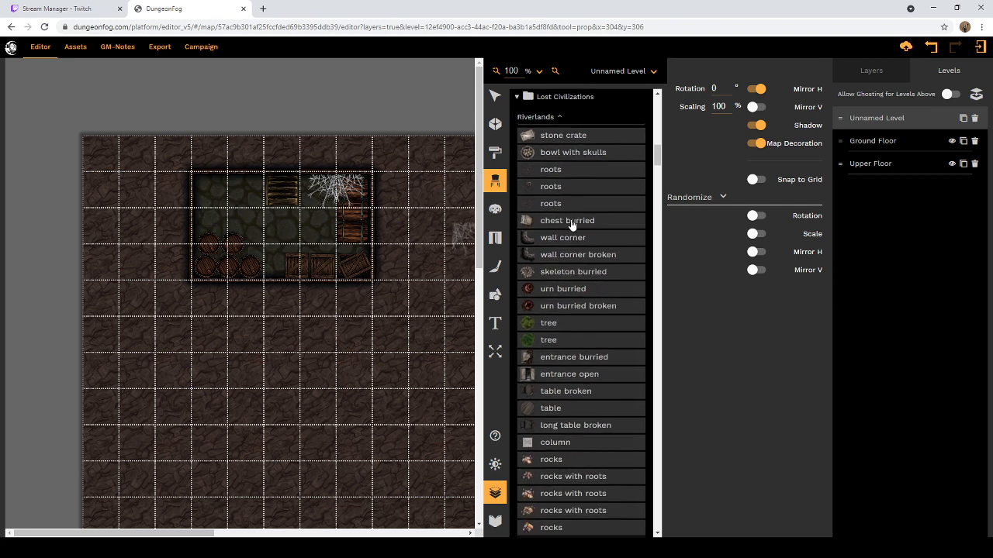
scroll(534, 223, down, 1)
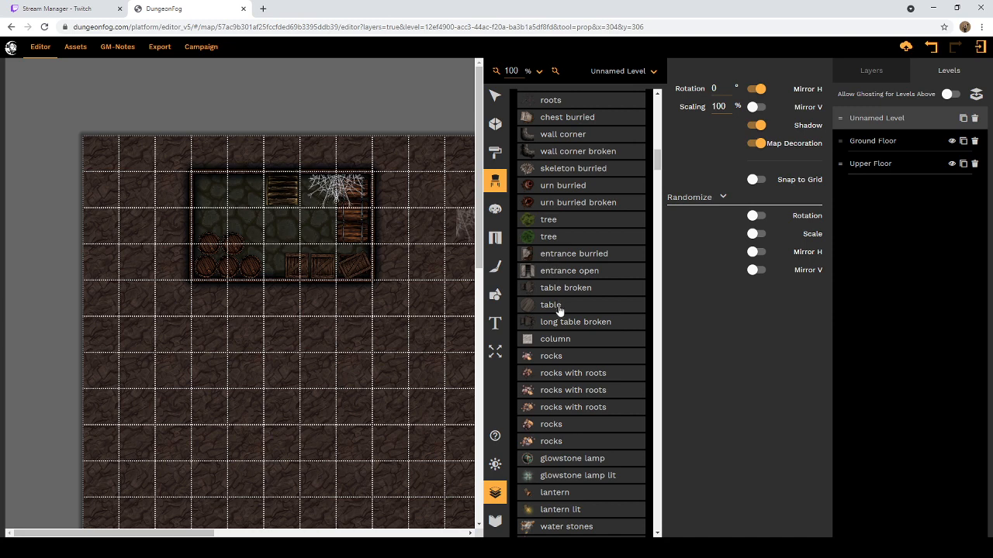
scroll(560, 310, down, 1)
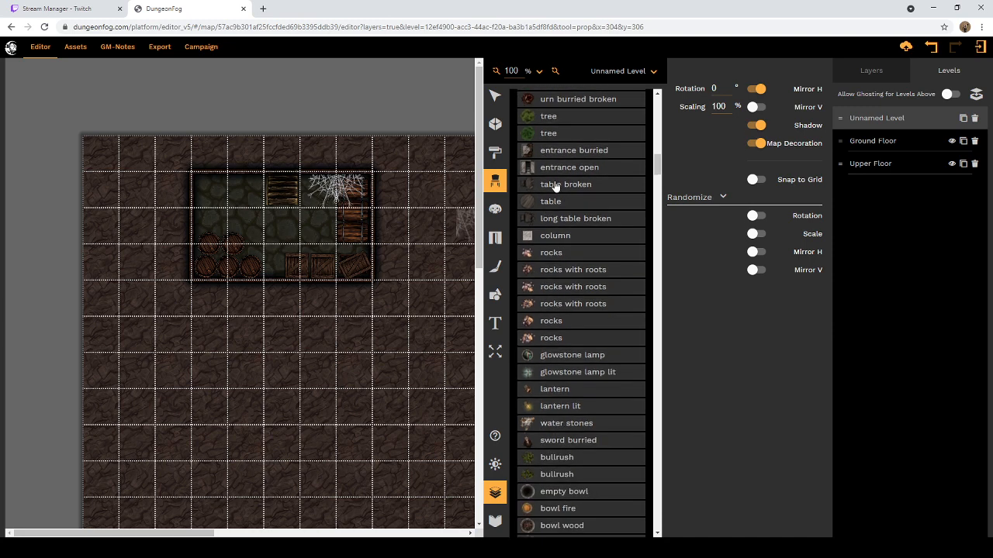
scroll(562, 232, down, 1)
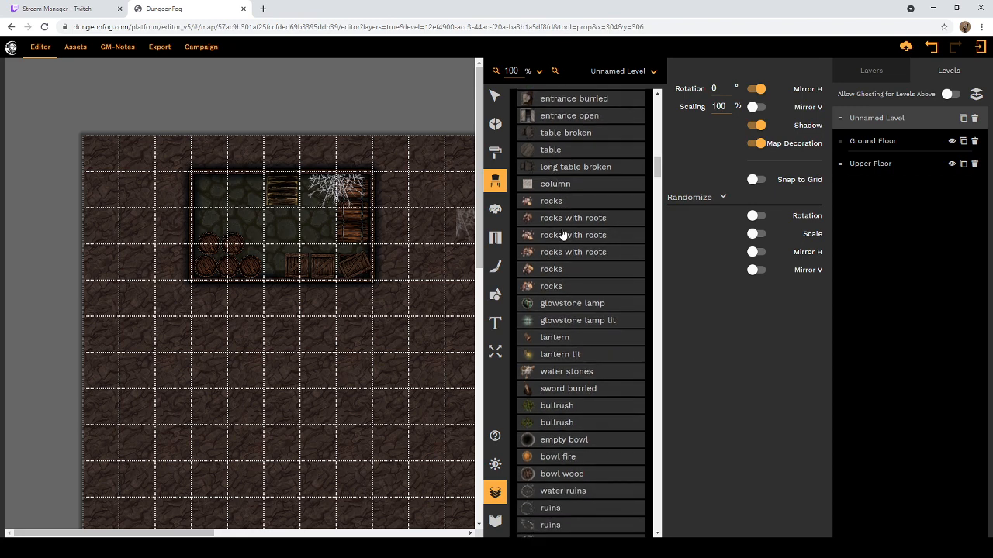
scroll(563, 235, down, 2)
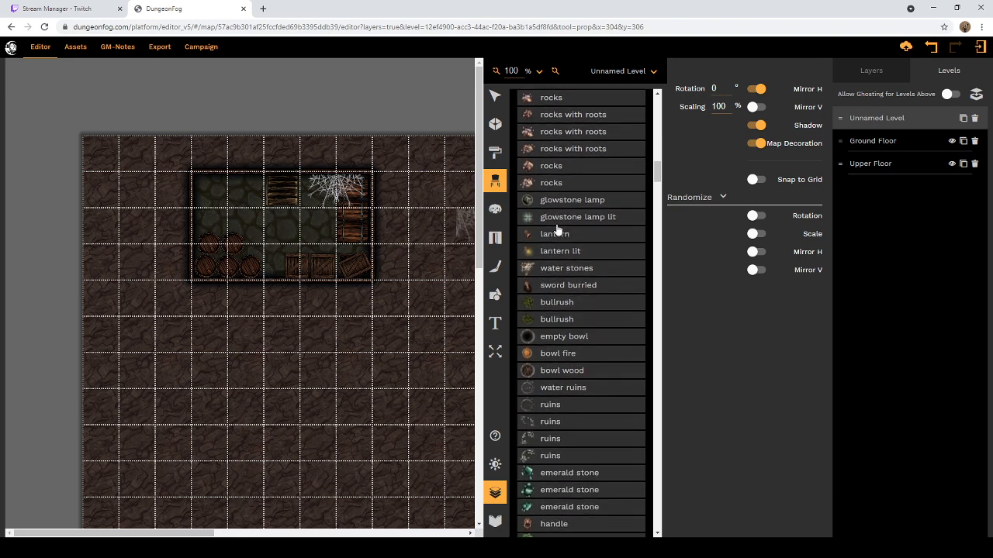
scroll(559, 240, down, 2)
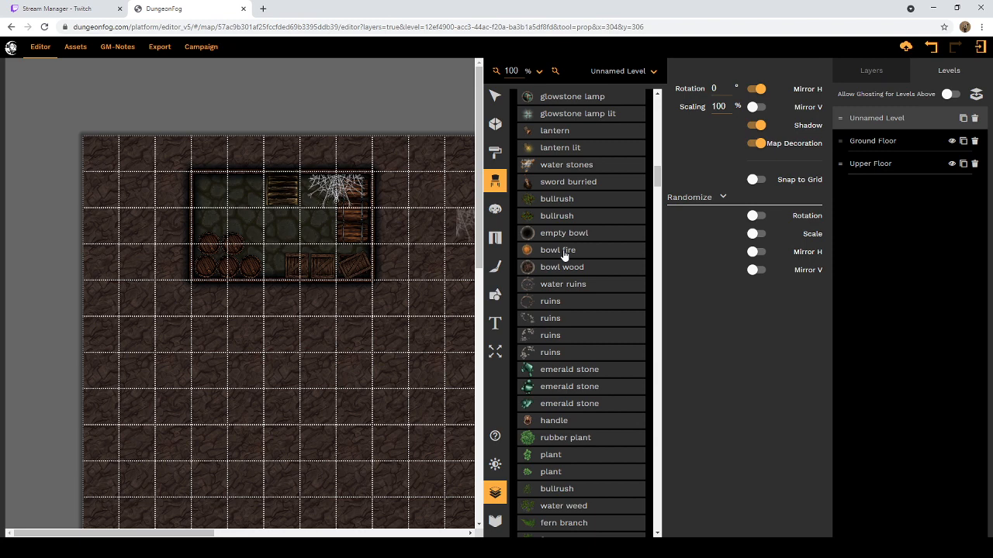
scroll(564, 256, down, 2)
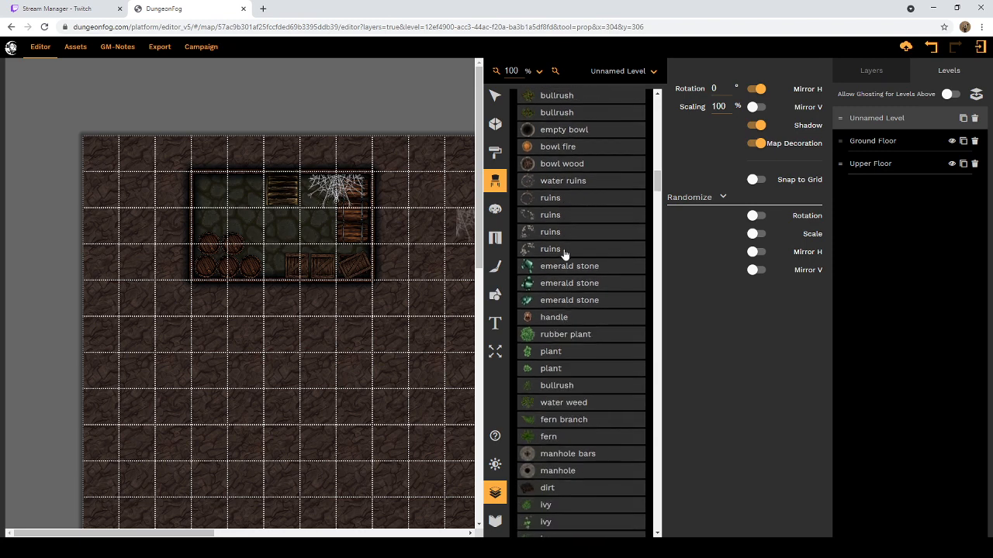
scroll(564, 253, up, 2)
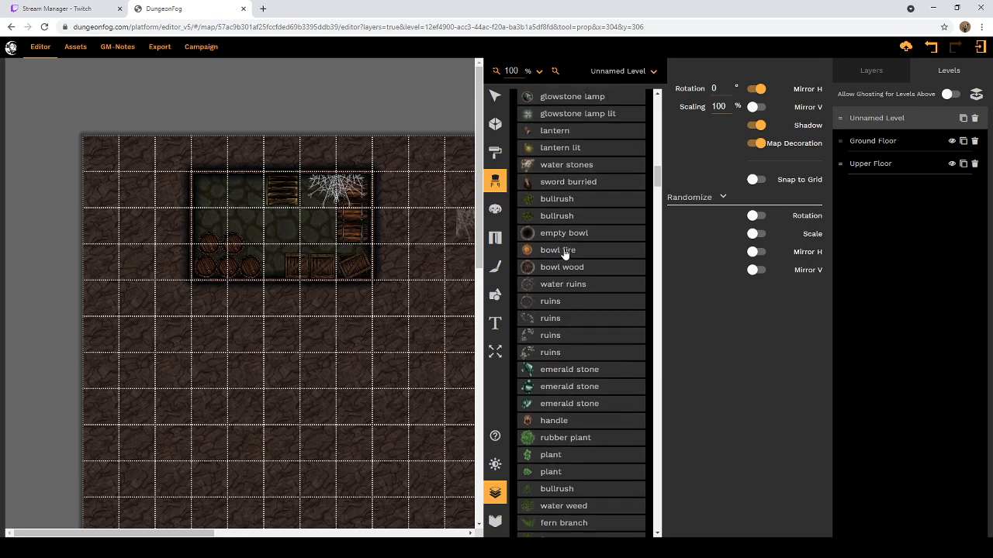
scroll(587, 252, down, 2)
scroll(588, 255, down, 4)
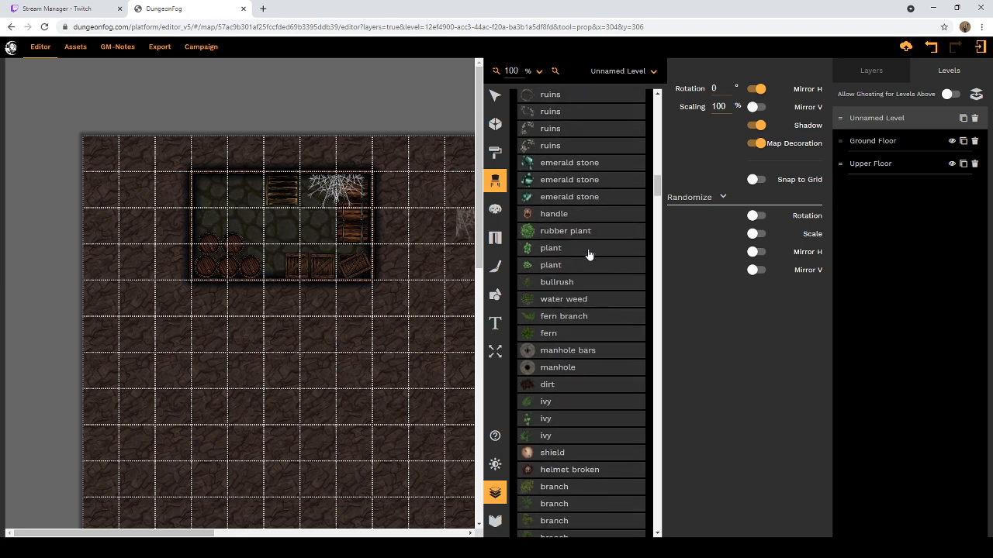
scroll(588, 256, down, 4)
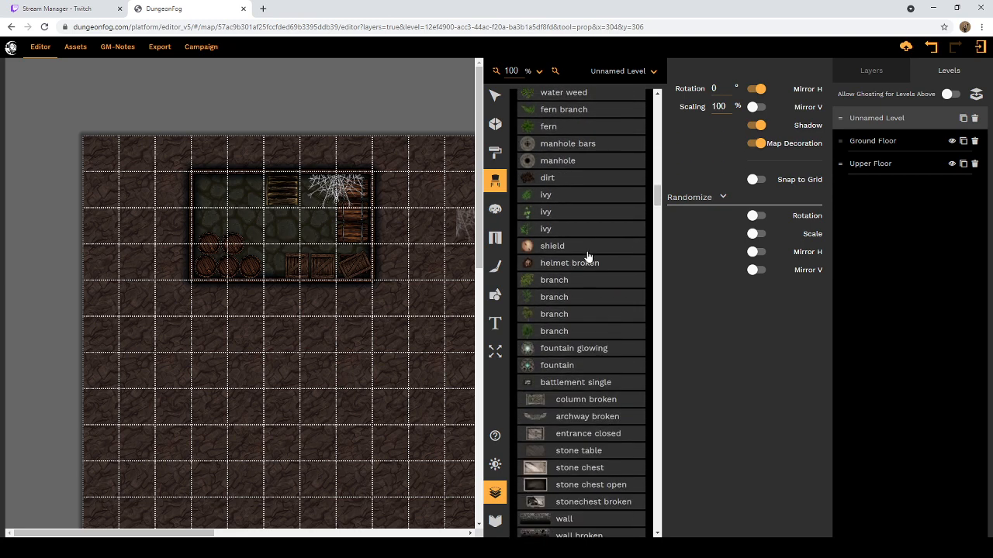
scroll(588, 256, down, 4)
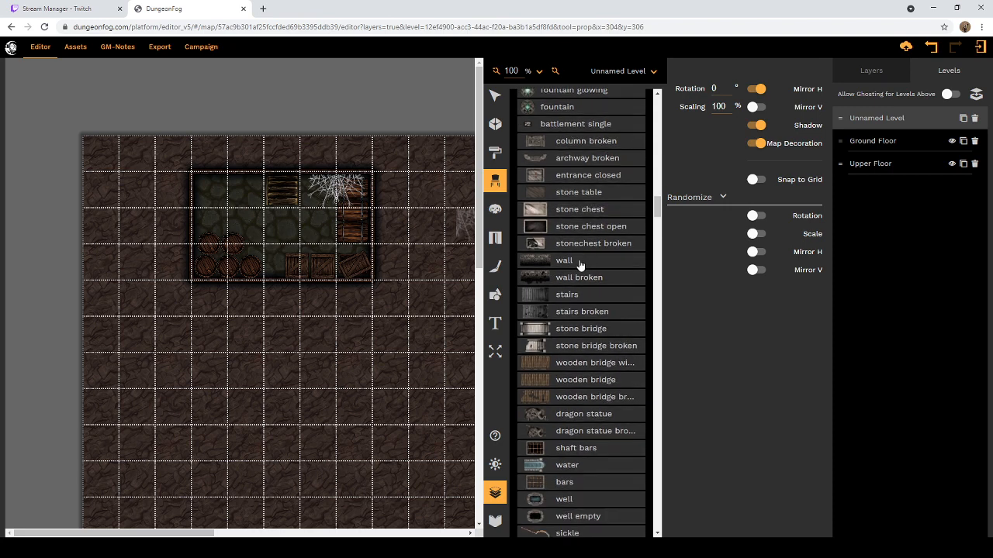
scroll(580, 264, down, 1)
scroll(579, 264, down, 3)
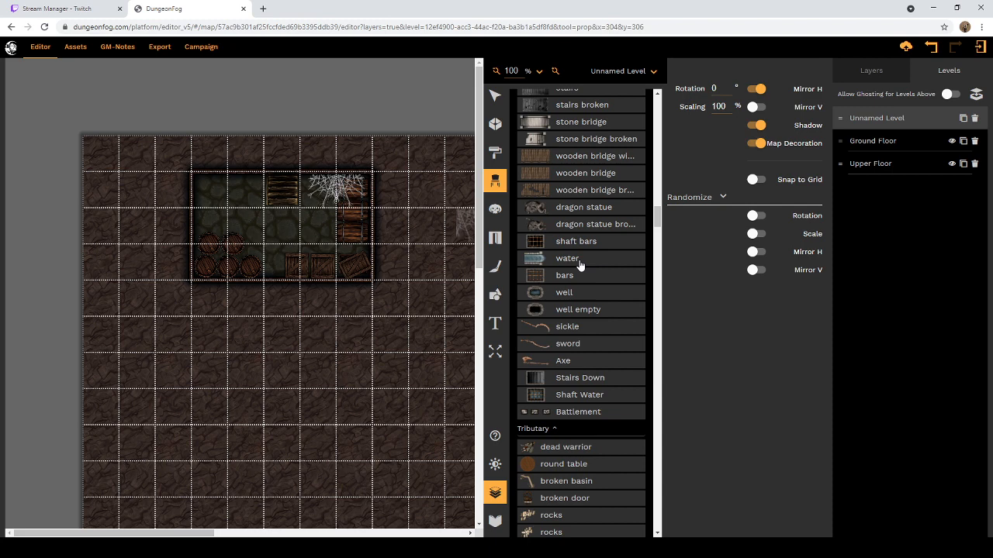
Step: Examine the Tributary props under Lost Civilizations, from dead warrior down to basin with water
scroll(579, 264, down, 2)
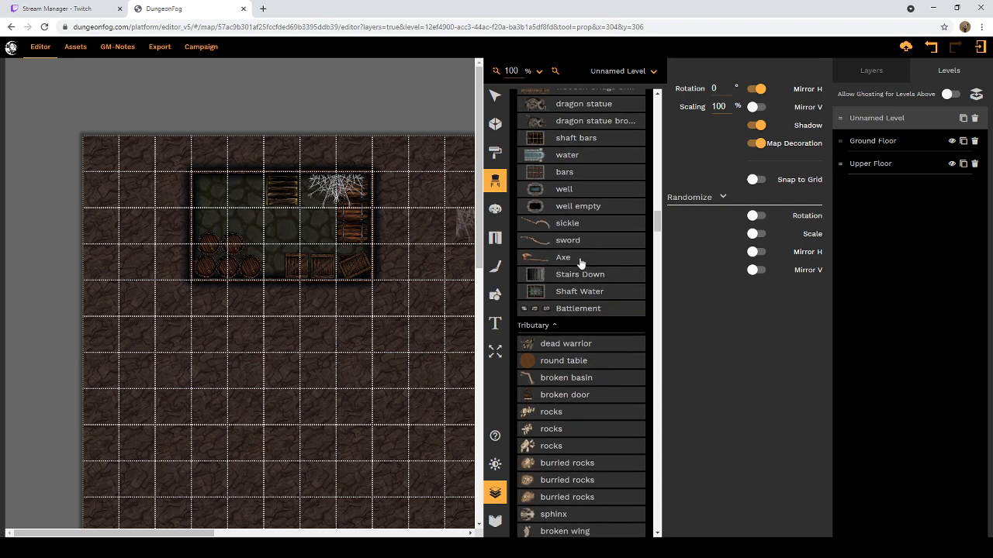
scroll(581, 265, down, 1)
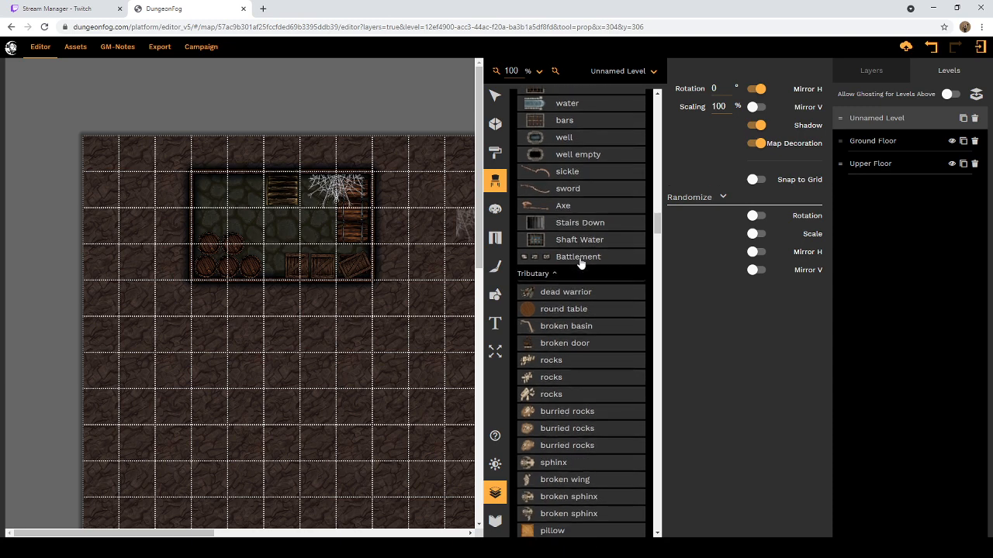
scroll(580, 264, down, 1)
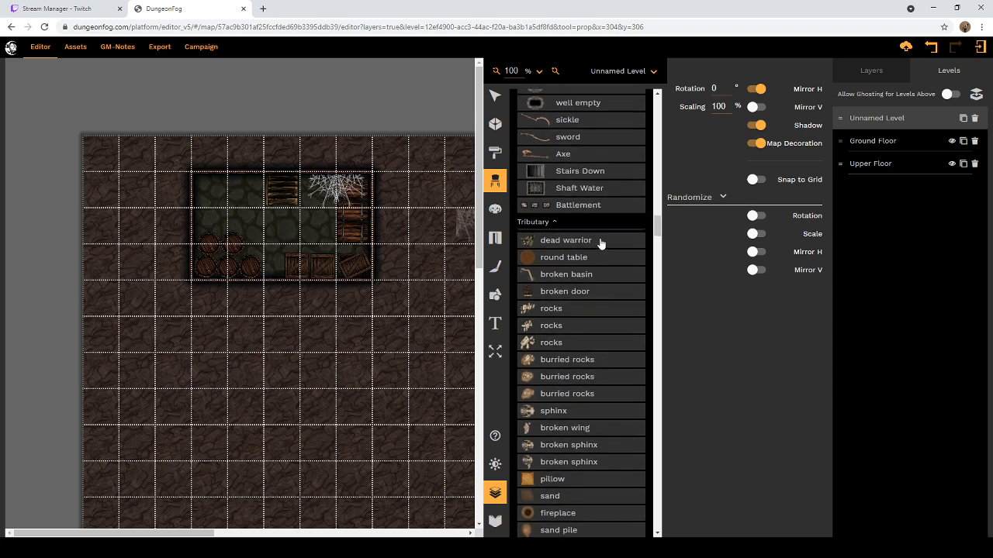
scroll(600, 245, down, 1)
scroll(601, 245, down, 6)
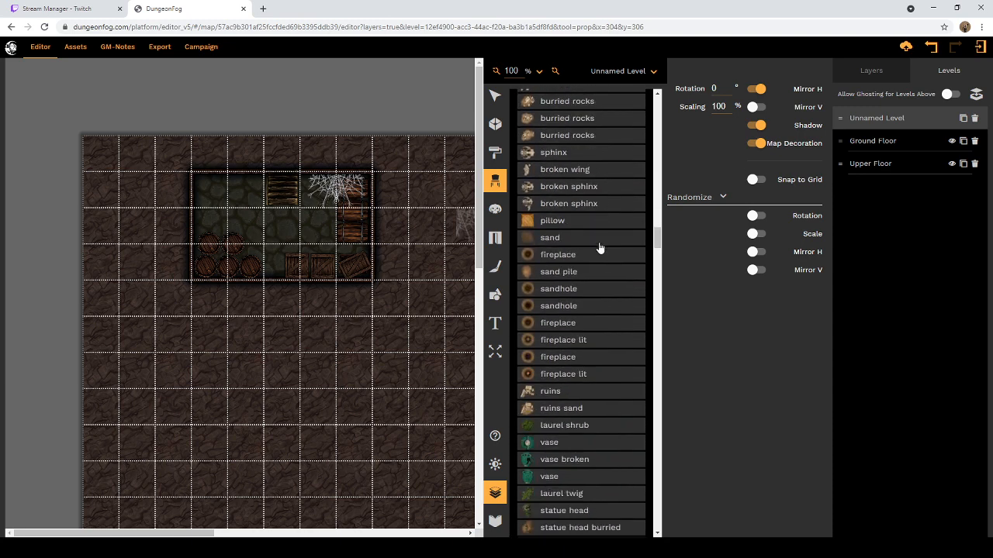
scroll(599, 247, down, 6)
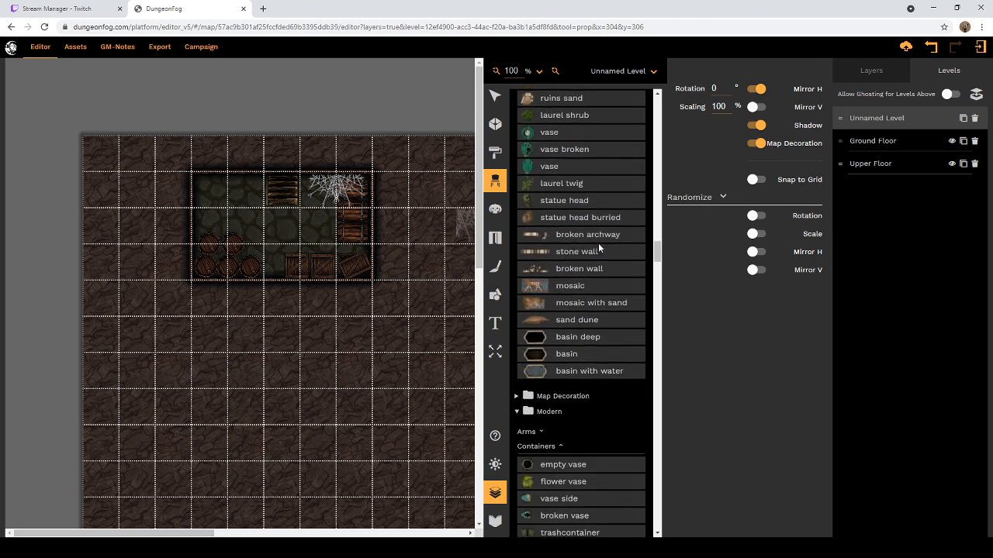
scroll(599, 247, down, 1)
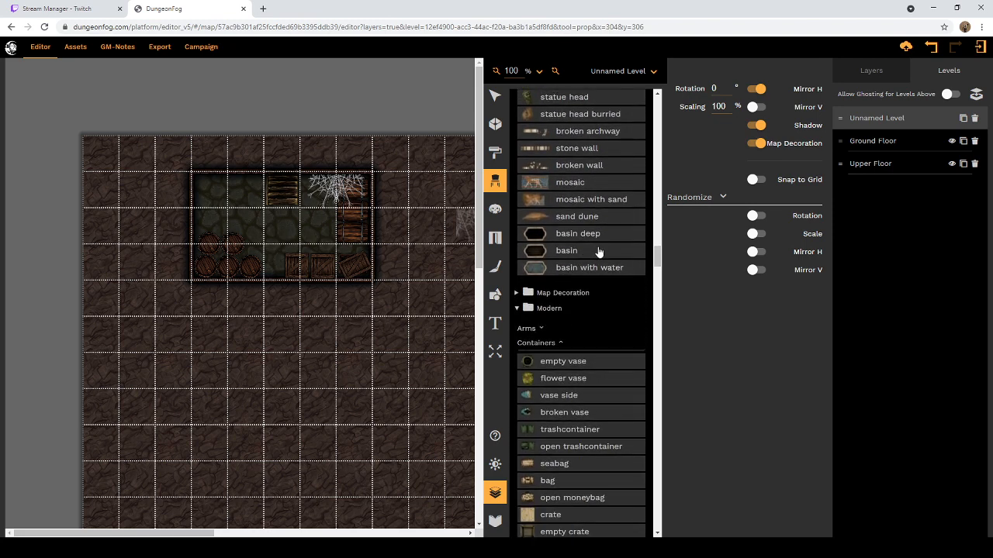
Step: Examine the Modern props from Containers to Tables, along with the Sci-fi Containers, Decoration and Dungeon props
scroll(599, 252, down, 2)
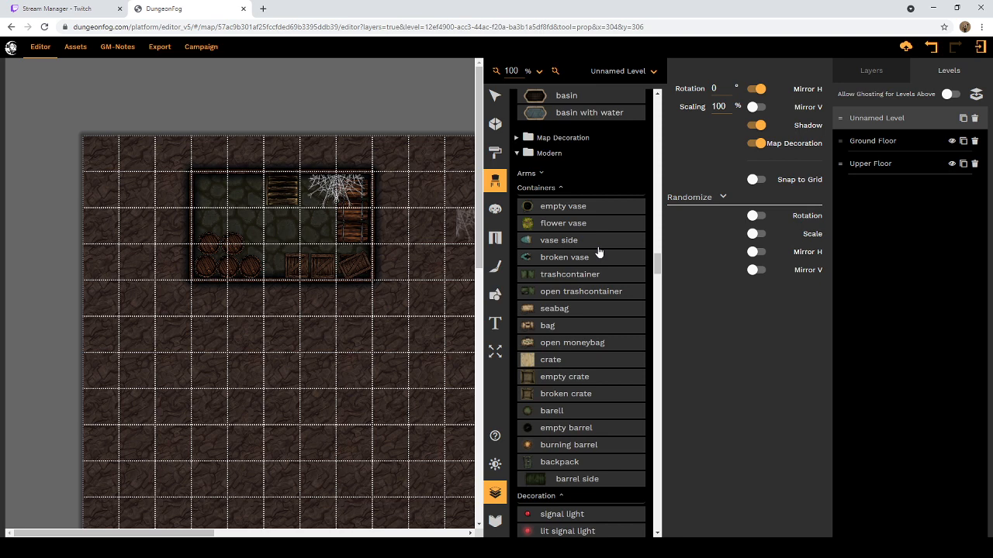
scroll(561, 210, down, 4)
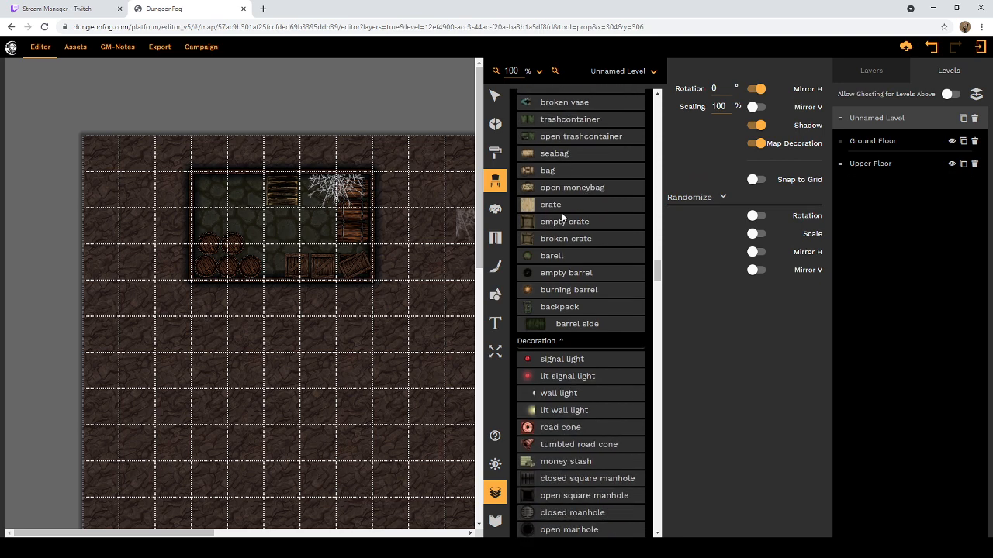
scroll(564, 218, down, 3)
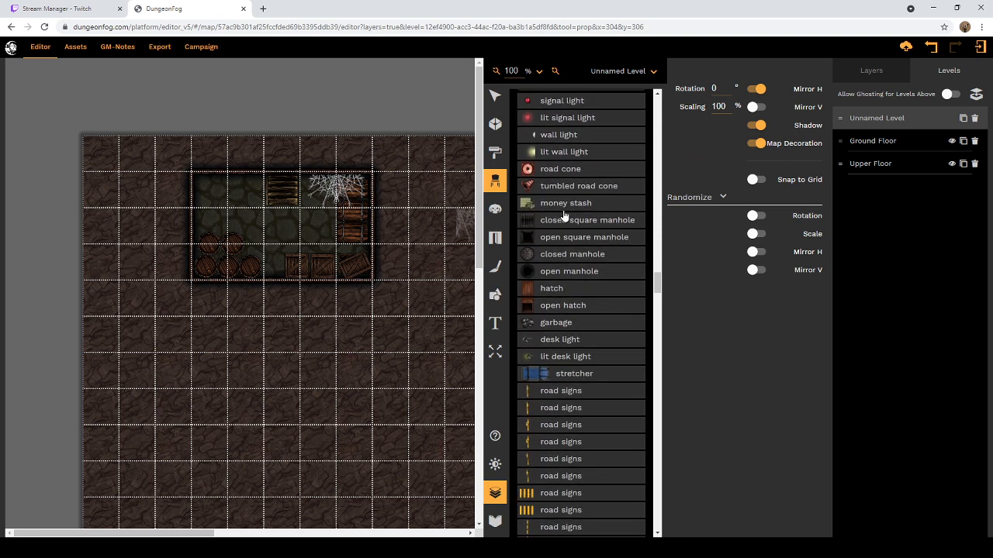
scroll(564, 215, down, 7)
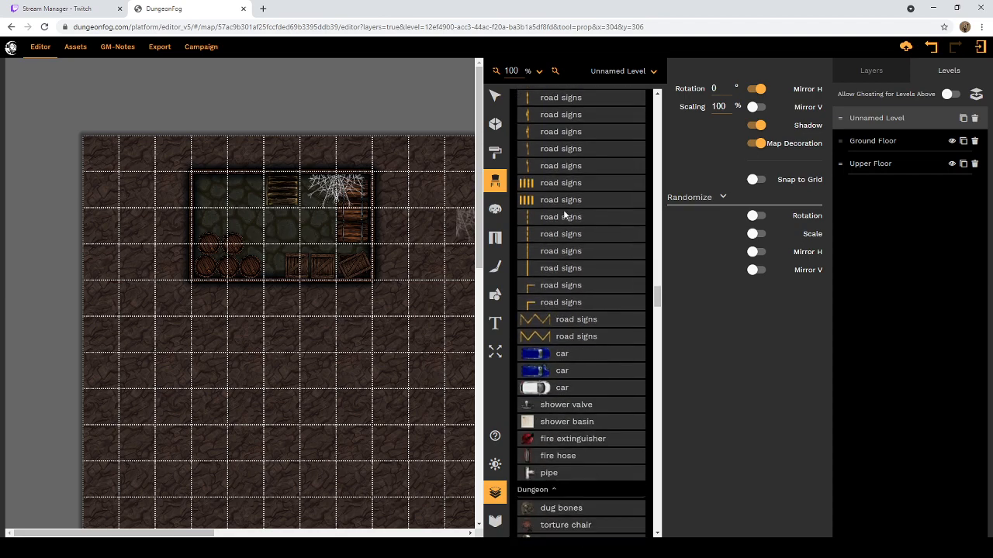
scroll(564, 220, down, 5)
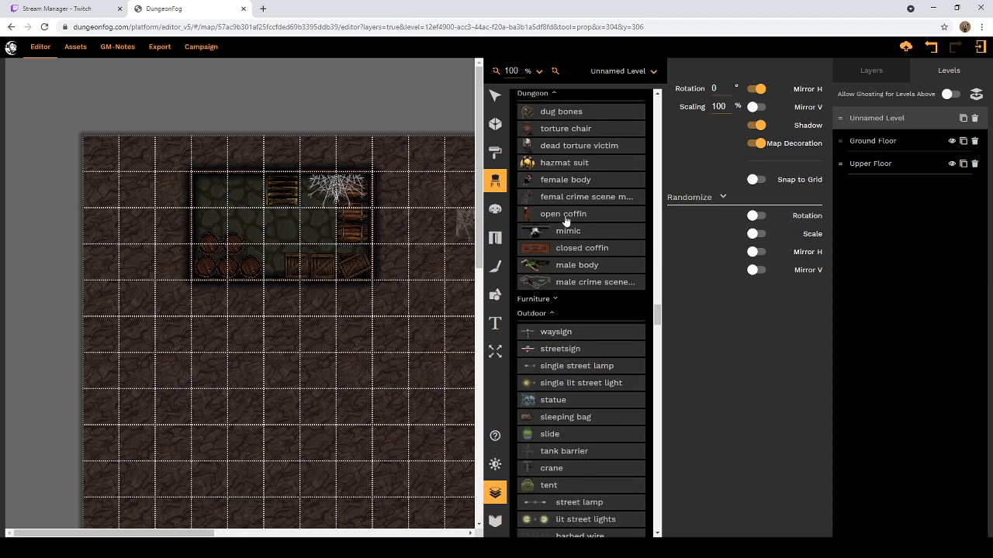
scroll(566, 227, down, 6)
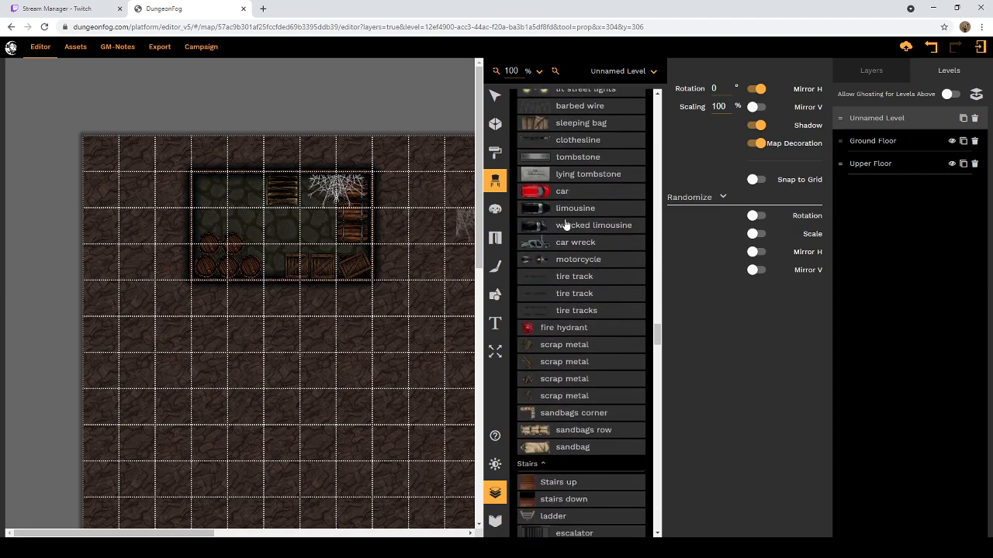
scroll(570, 232, down, 3)
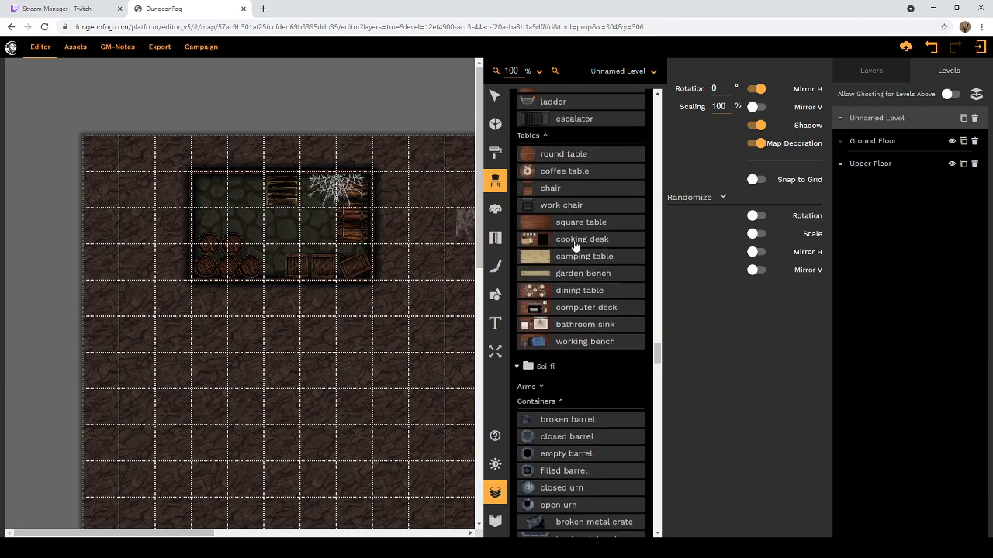
scroll(578, 247, down, 5)
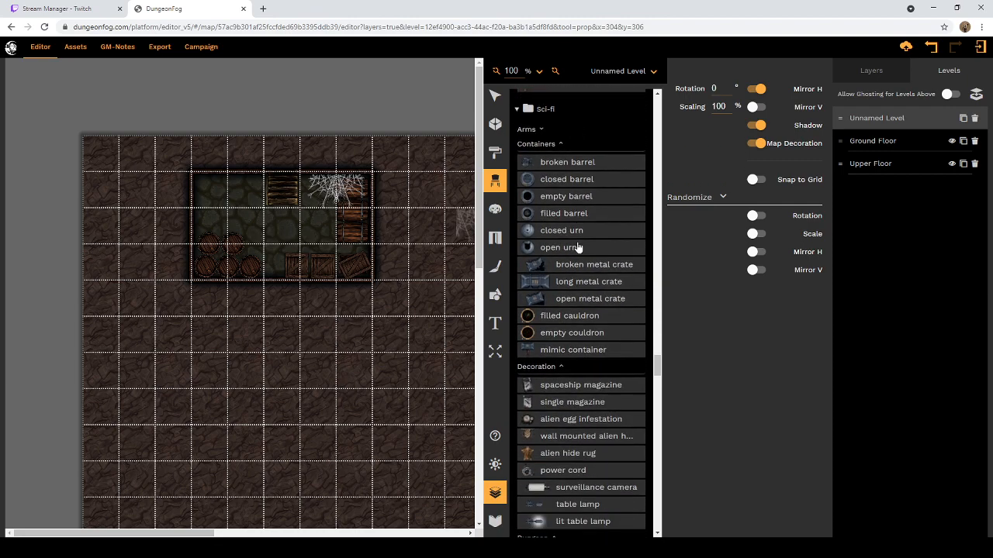
scroll(577, 246, down, 10)
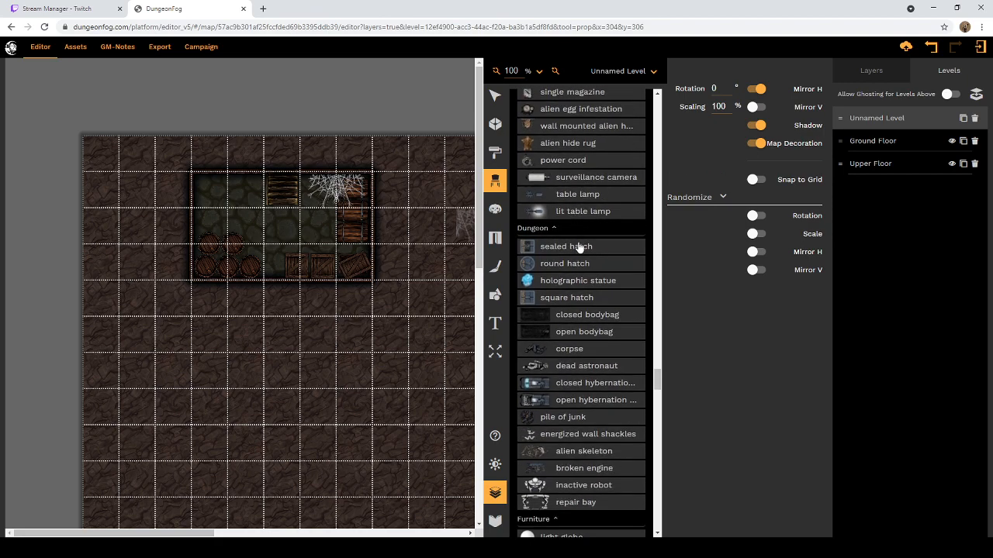
scroll(583, 218, up, 10)
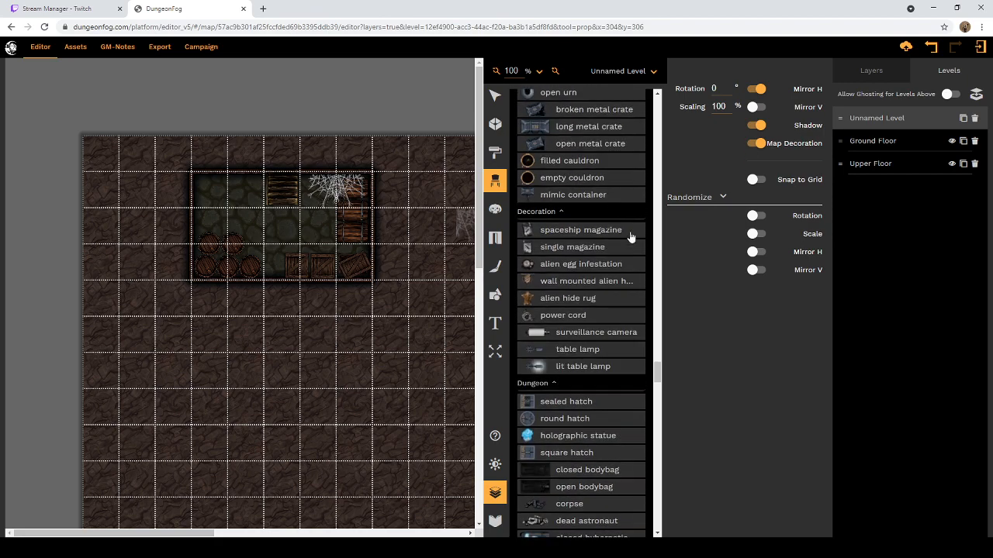
Step: Search the DungeonFog props for "apple" and clear the search term after checking the matches
drag(659, 354, 657, 99)
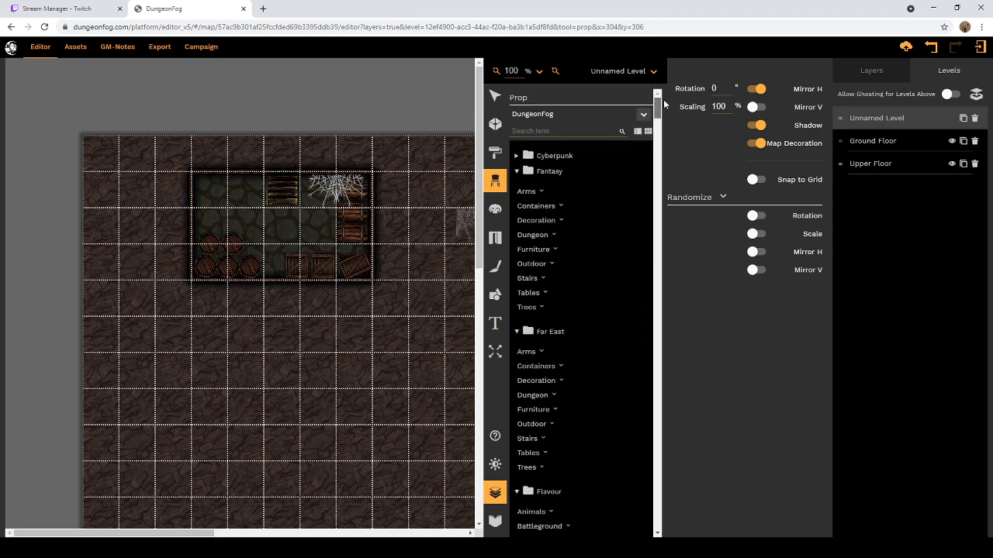
click(594, 131)
text(a)
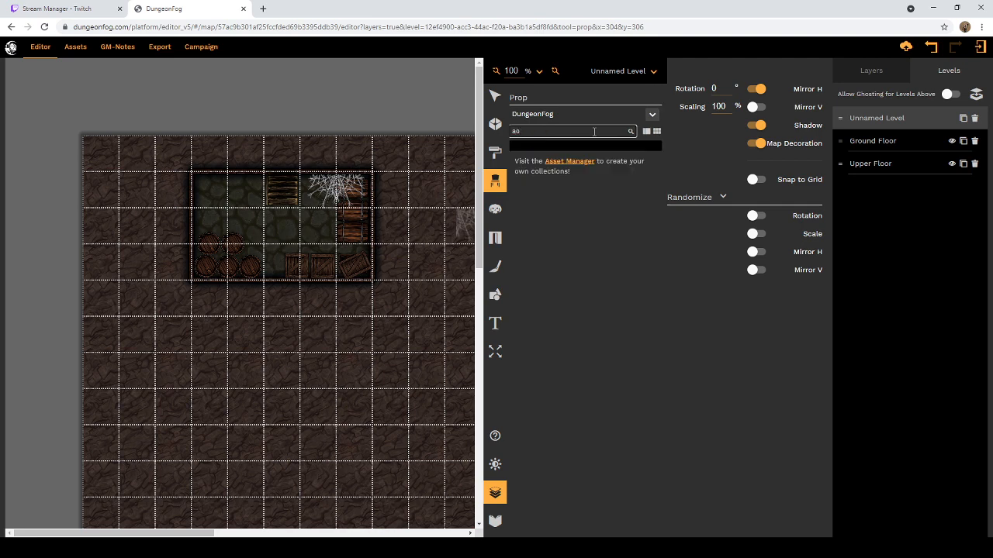
text(pple)
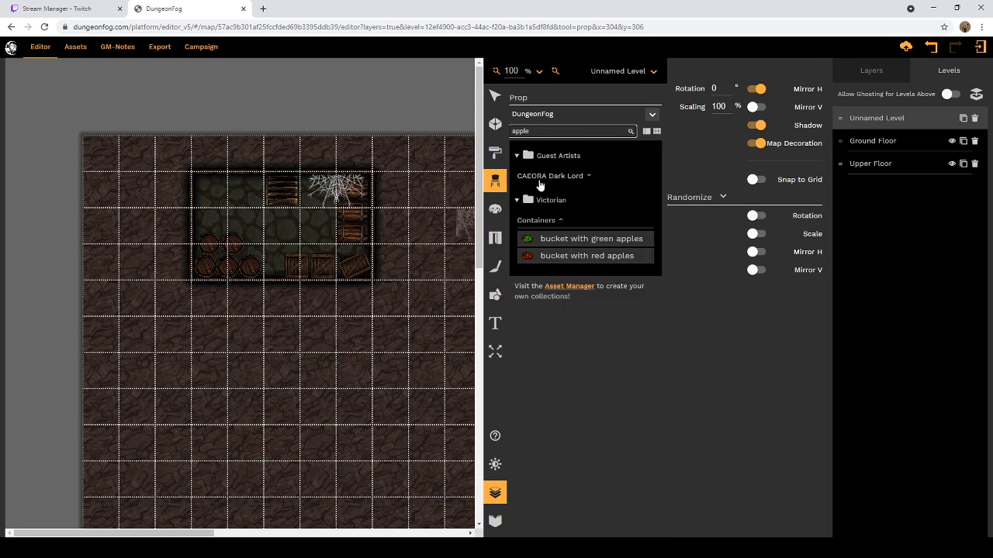
double_click(515, 132)
key(BackSpace)
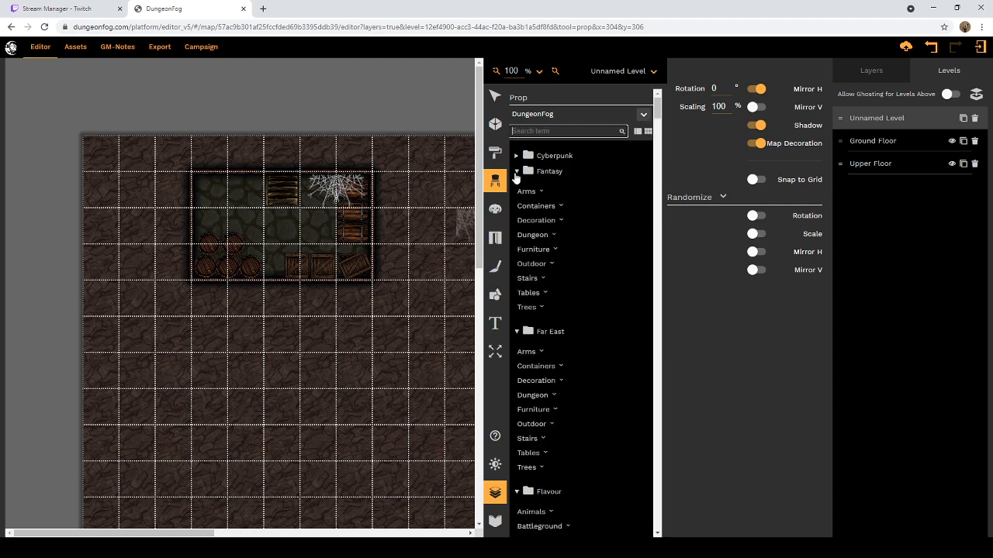
Step: Collapse the prop folders from Fantasy through Sci-fi and bring up the Victorian container props
click(517, 171)
click(518, 187)
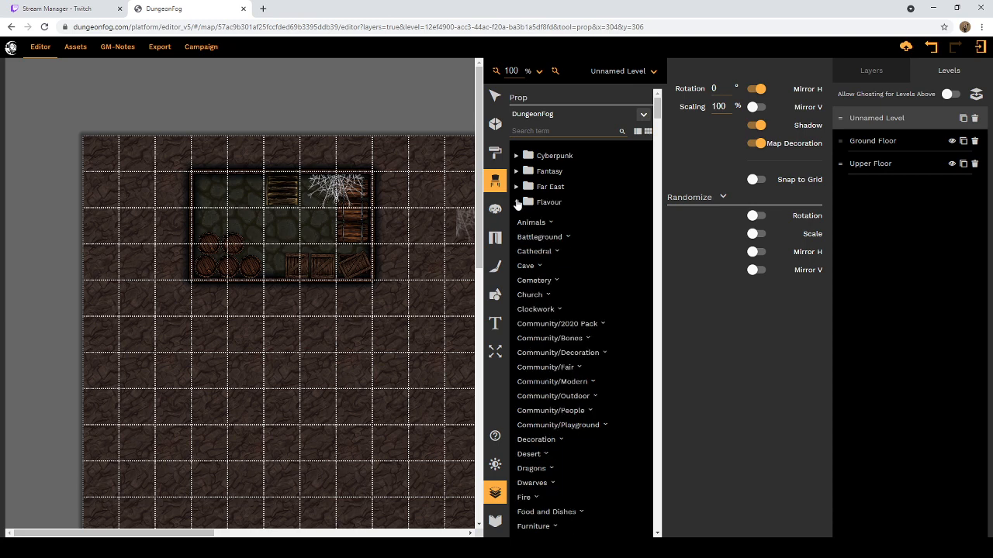
click(518, 202)
click(517, 218)
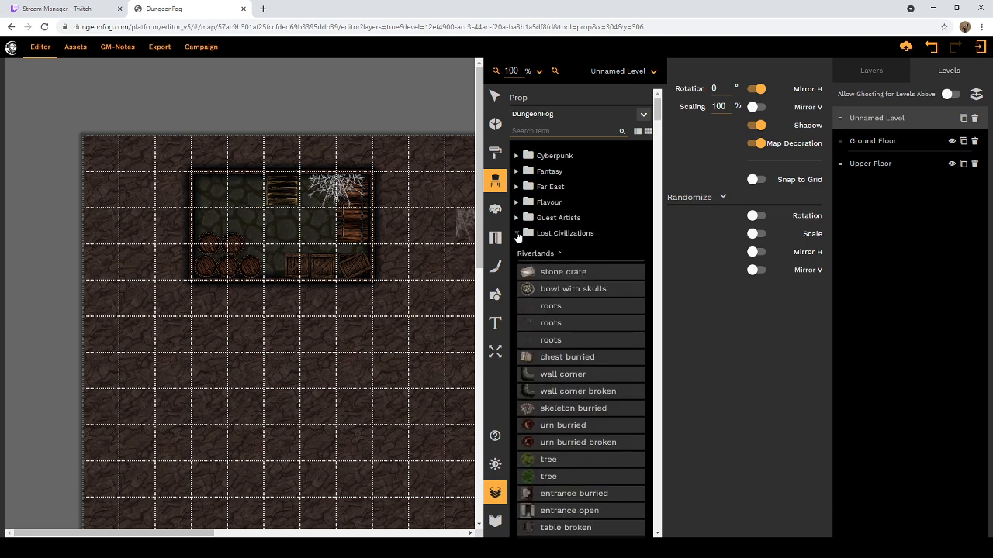
click(518, 234)
click(518, 265)
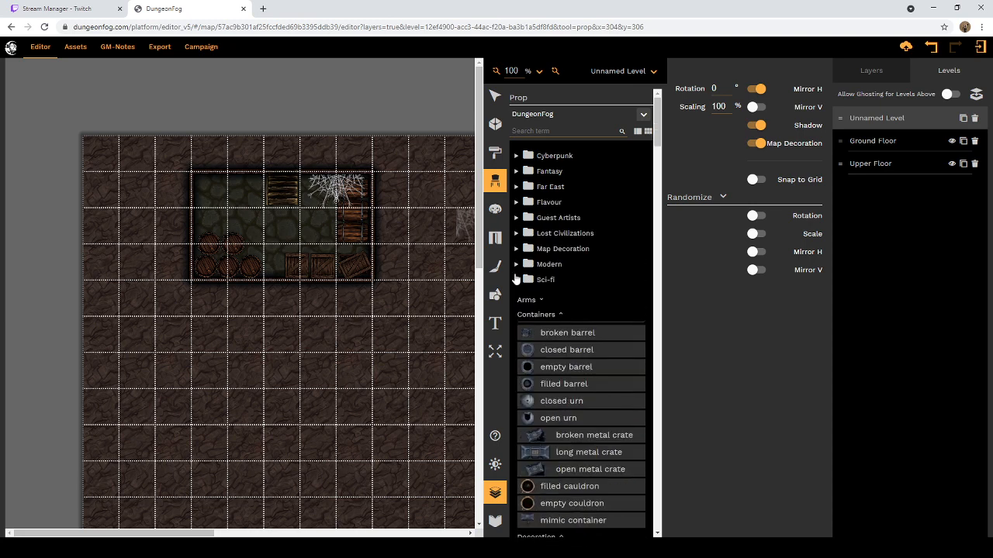
click(517, 280)
scroll(525, 313, down, 3)
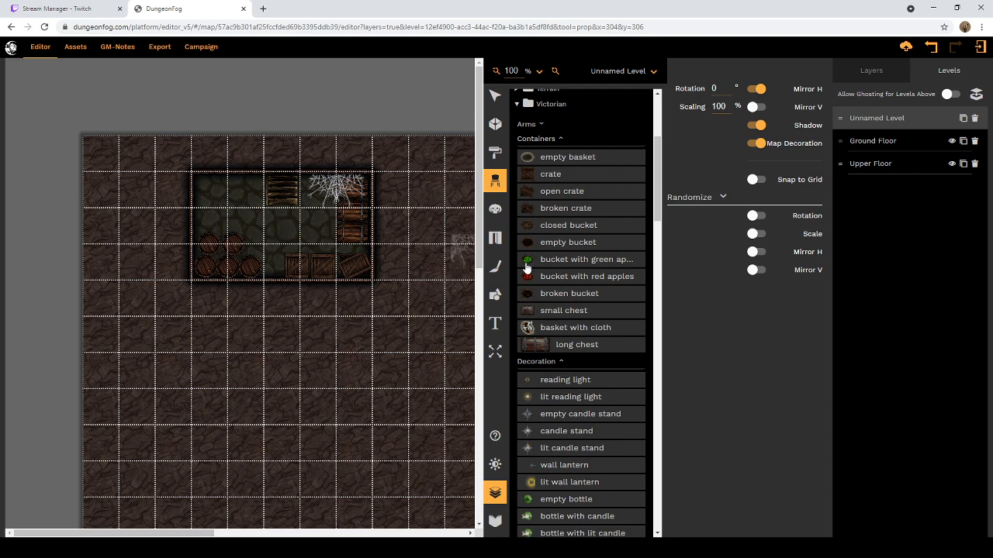
Step: Place an unmirrored basket with cloth at 50% scaling on the westernmost crate along the room's south wall
click(528, 329)
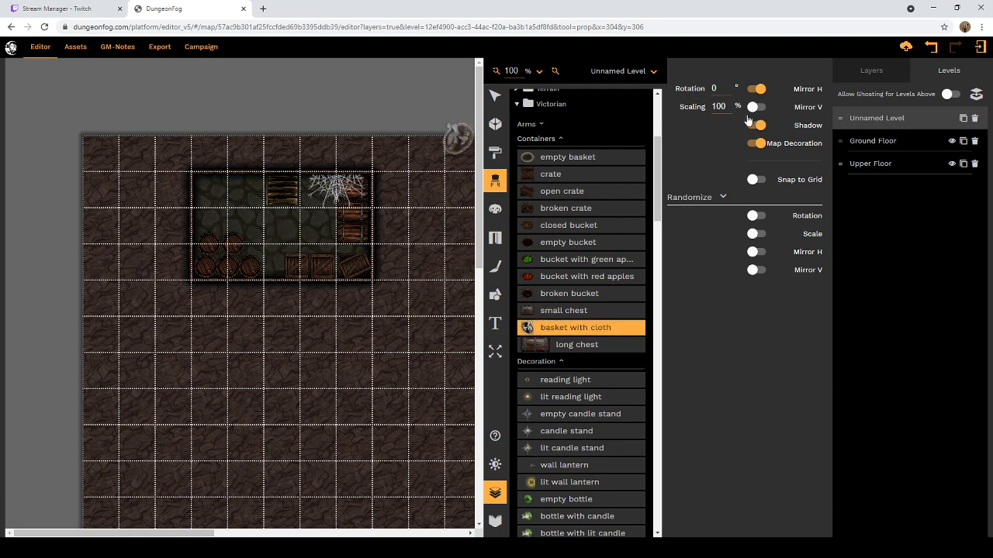
click(754, 89)
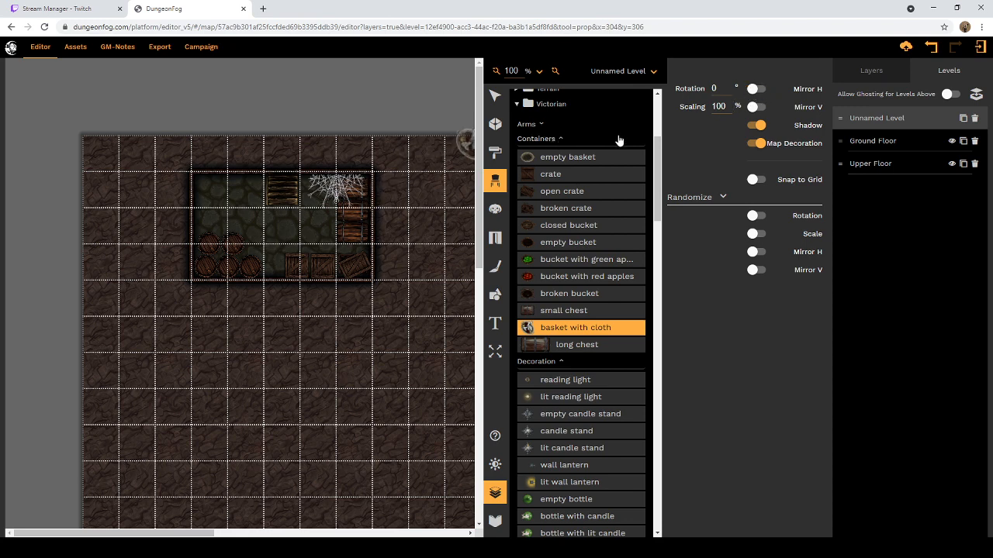
drag(727, 106, 715, 106)
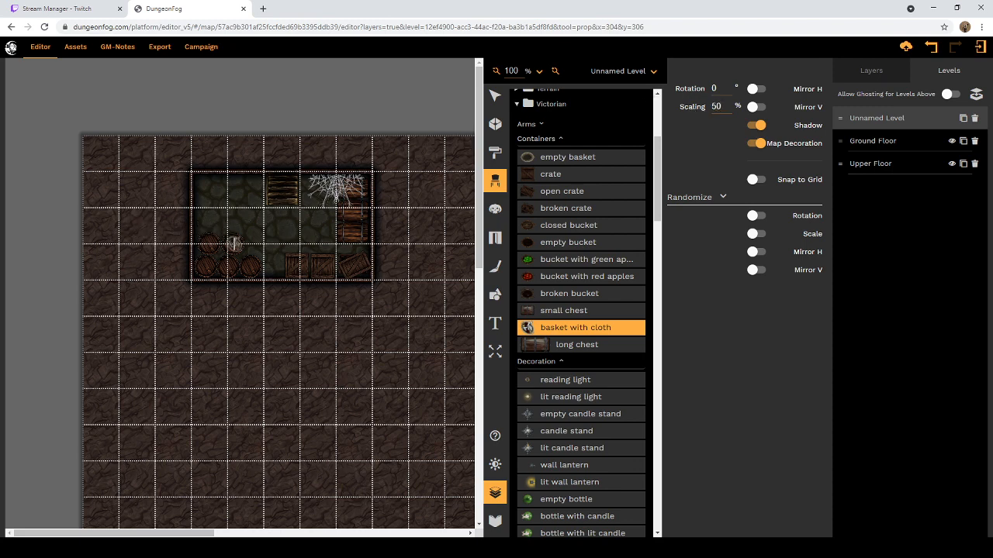
click(297, 265)
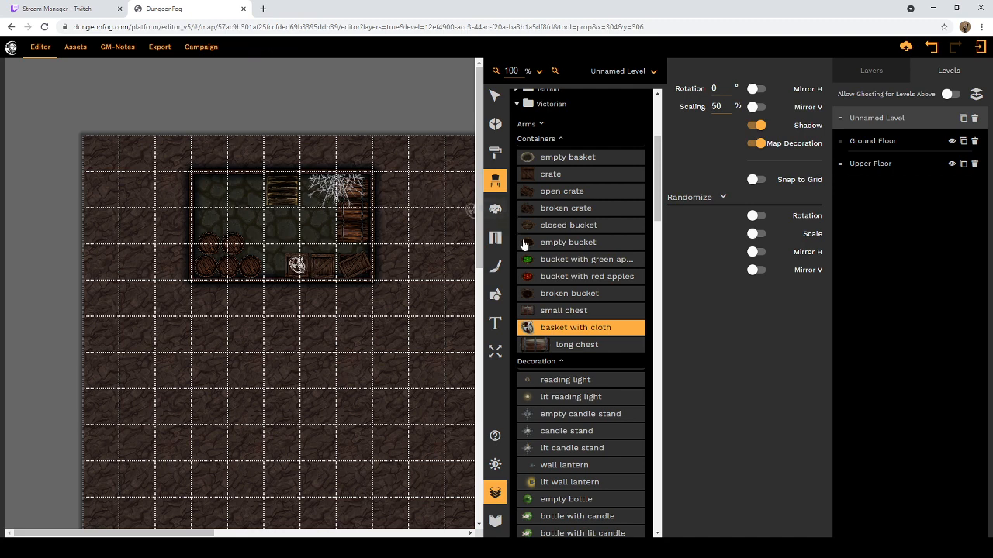
Step: Place three buckets with red apples at 75% scaling north of the barrels, along the room's west side
click(560, 277)
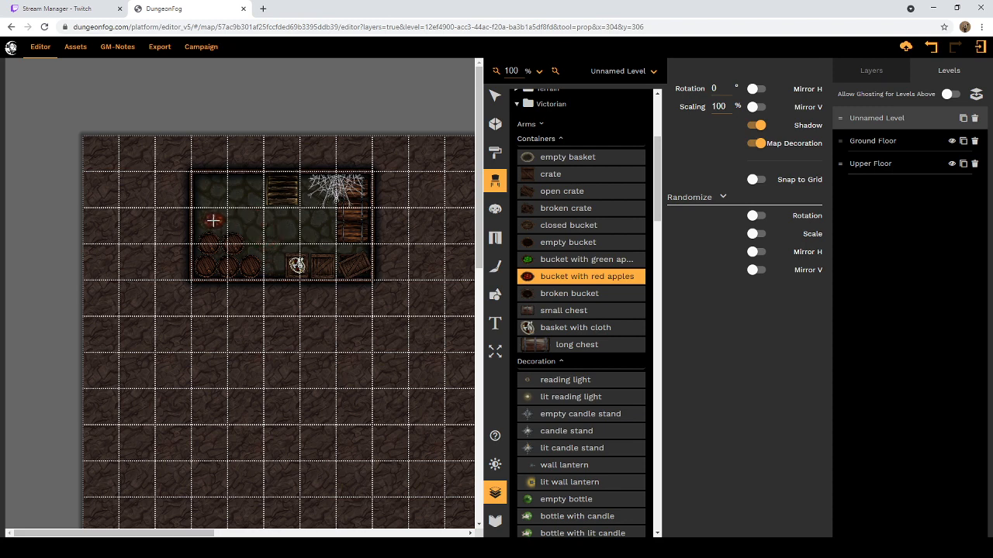
drag(726, 107, 719, 108)
text(75)
click(208, 223)
click(207, 204)
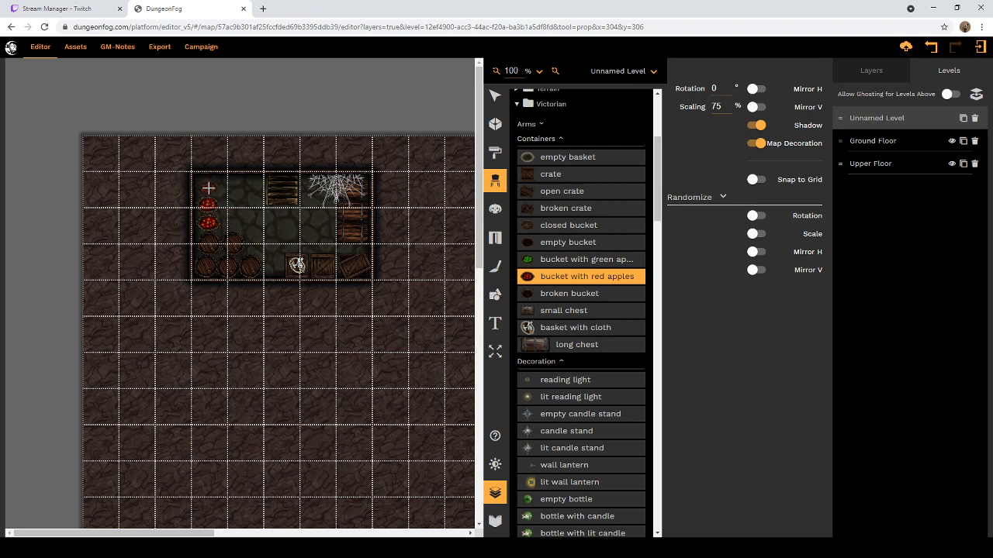
click(221, 188)
Step: Place a bucket with green apples at 75% scaling and 25° rotation in the room's northwest corner
click(549, 260)
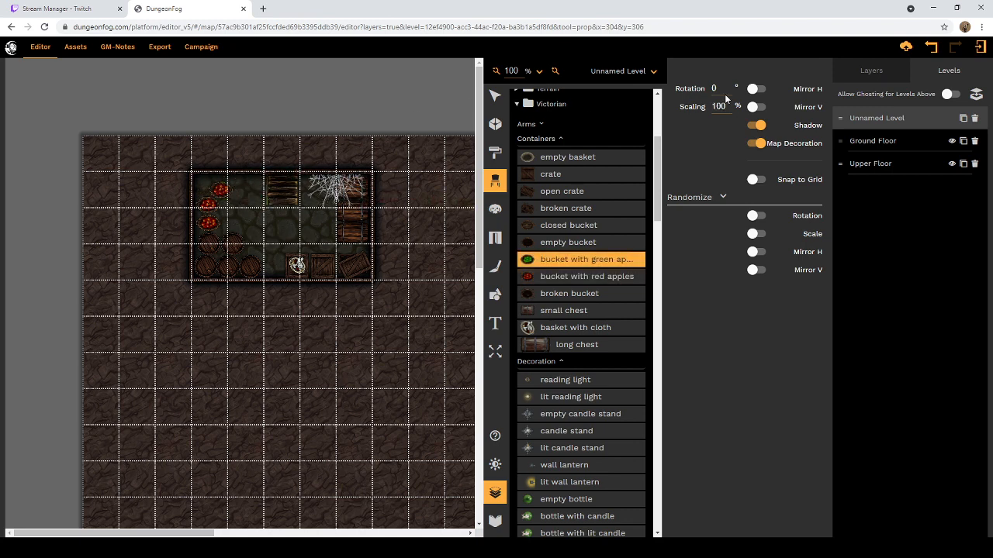
drag(728, 104, 703, 109)
text(75)
drag(716, 88, 698, 93)
click(200, 187)
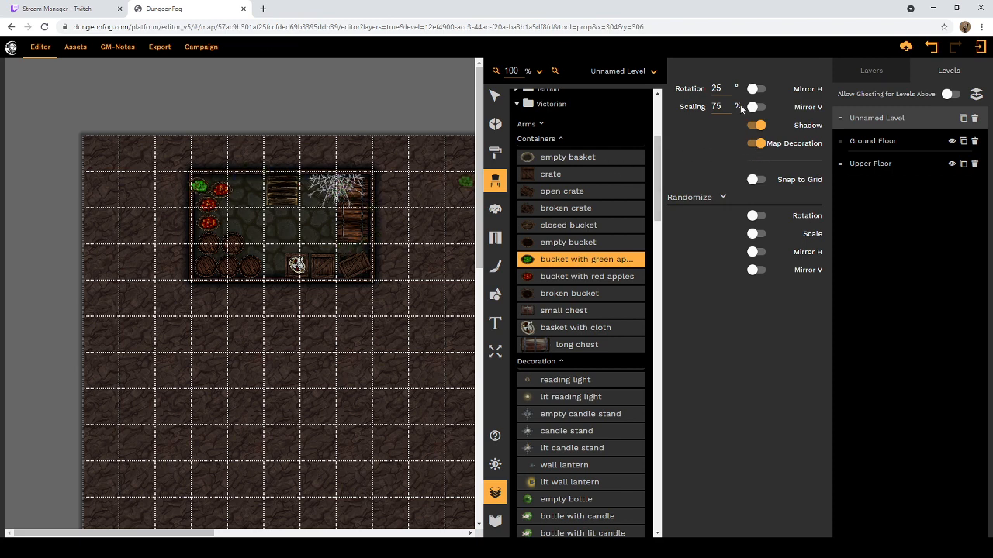
Step: Delete the bucket with green apples from the room's northwest corner
click(495, 96)
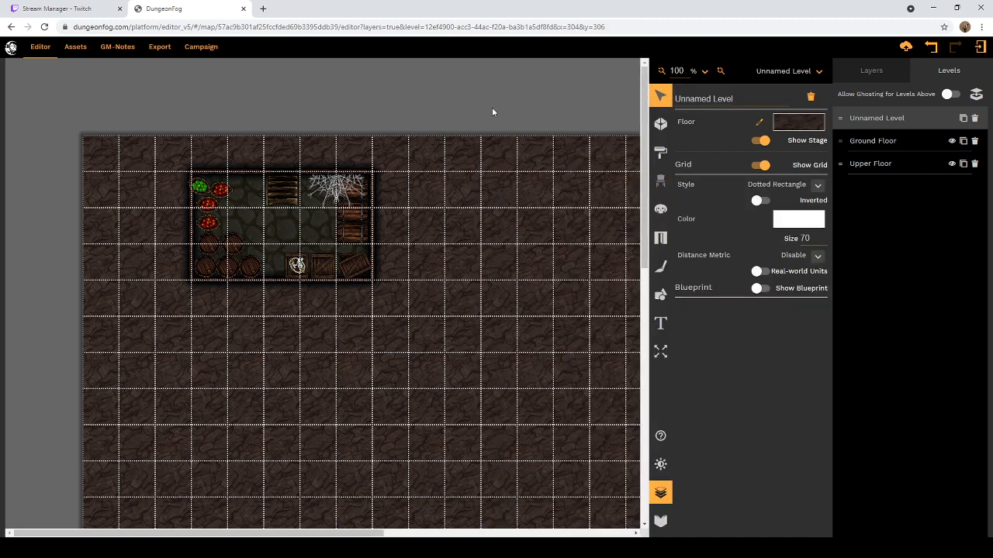
click(199, 187)
click(199, 187)
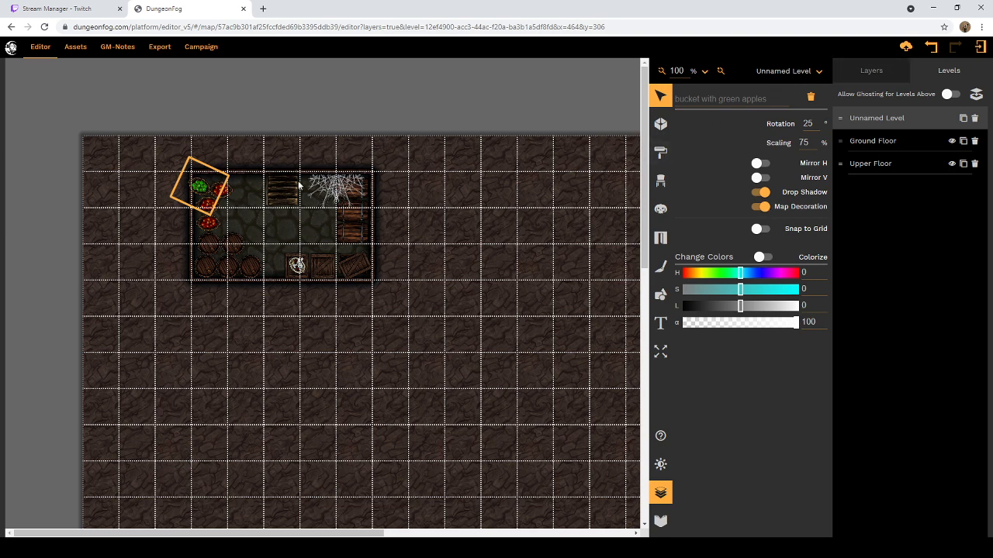
mouse_move(203, 188)
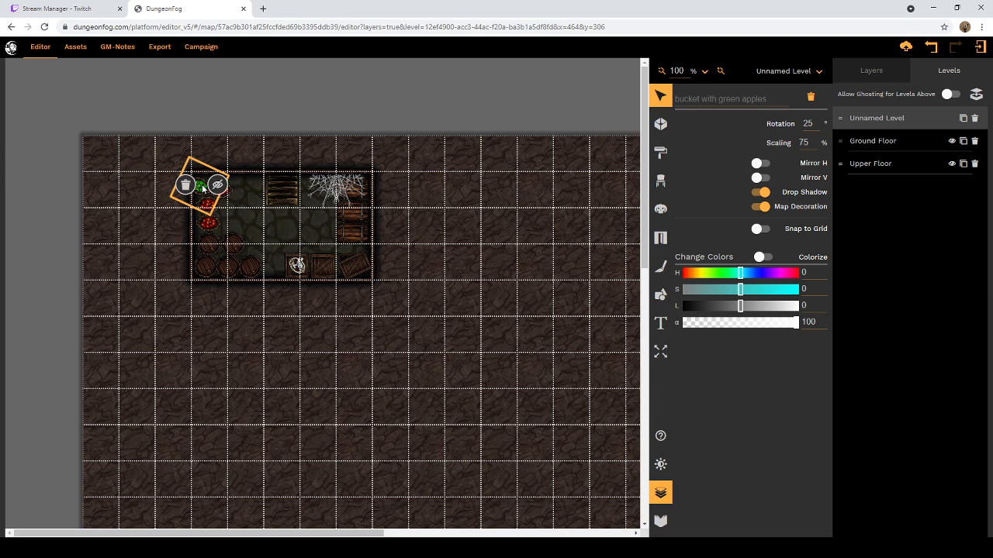
click(187, 188)
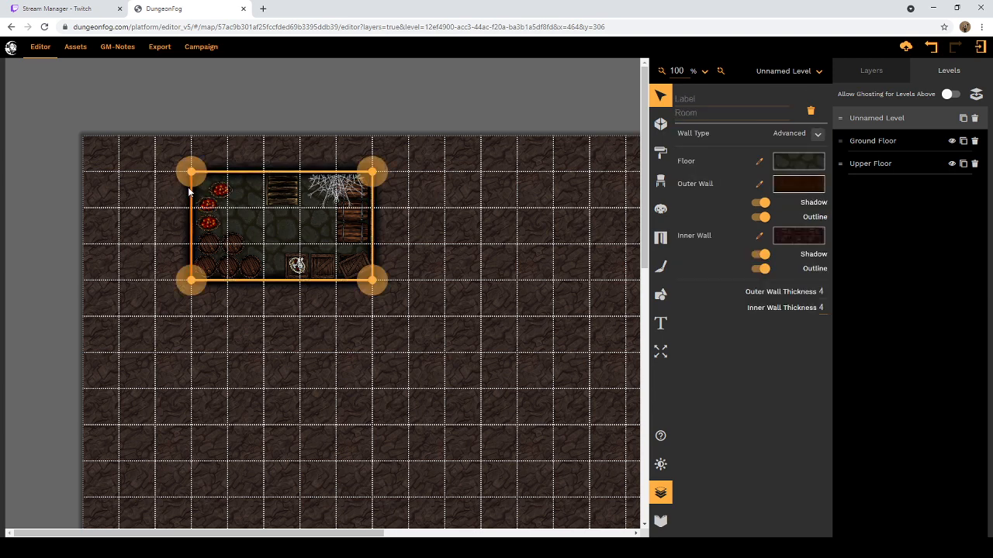
Step: Search the props for "potato" and place the potatoes at 100% scaling between the red apples and the stairs
click(660, 127)
click(660, 181)
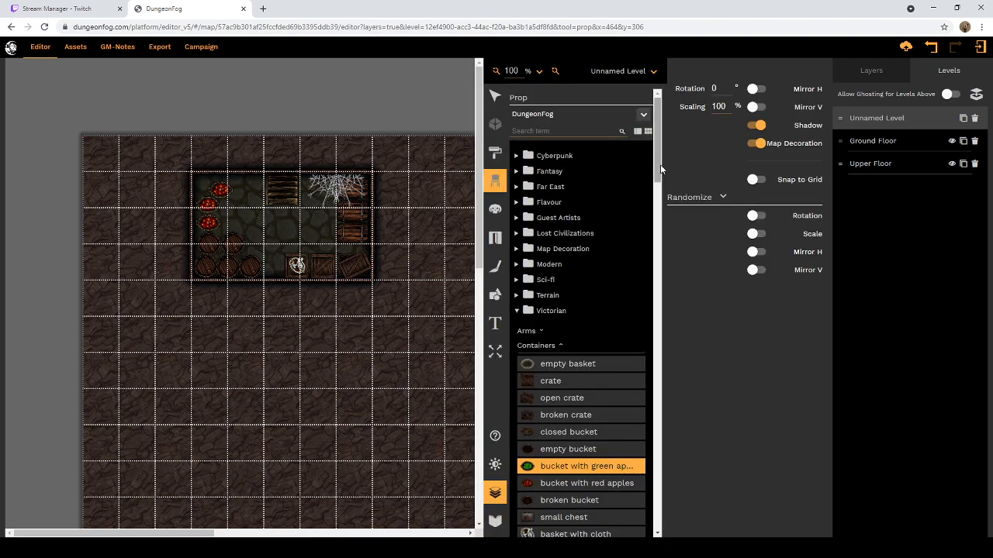
click(577, 131)
text(potato)
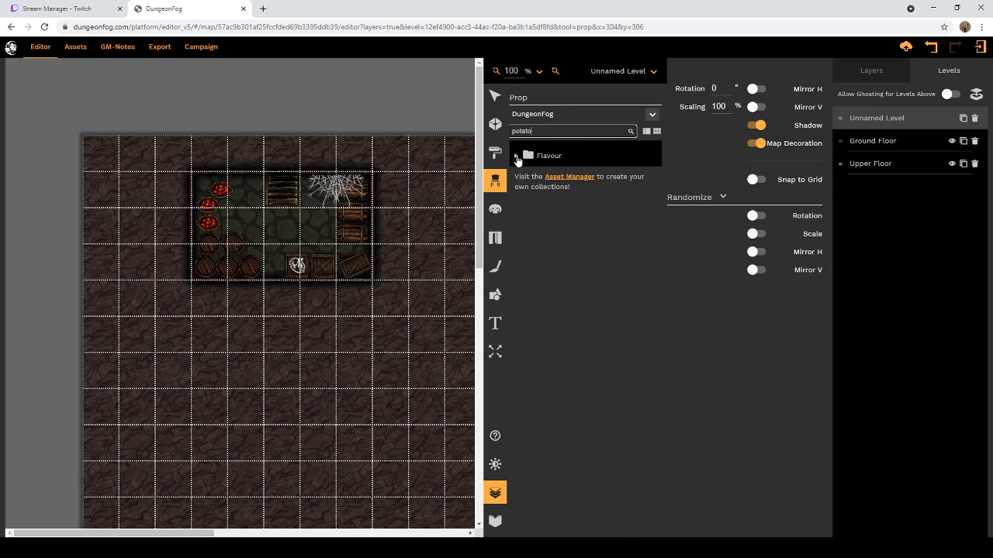
click(516, 157)
click(582, 176)
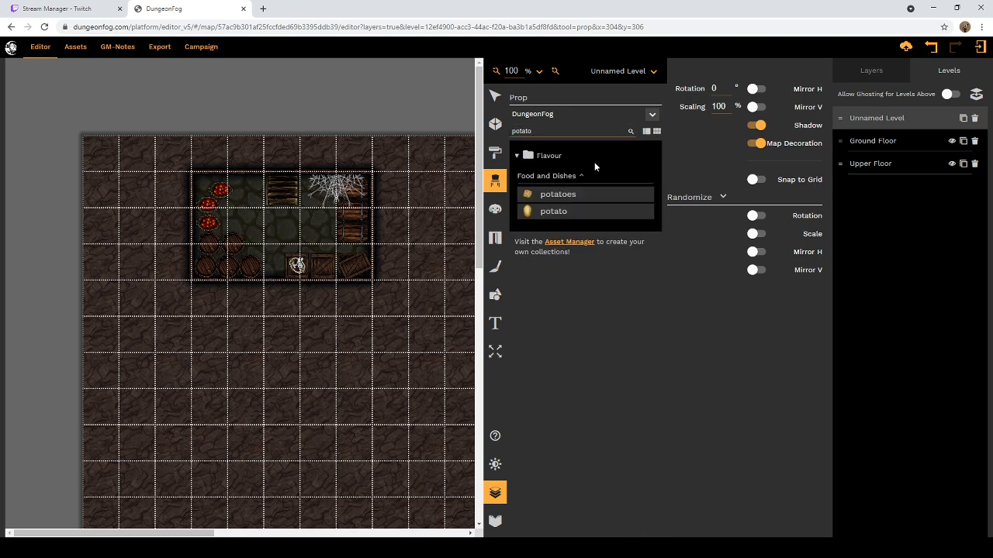
click(529, 195)
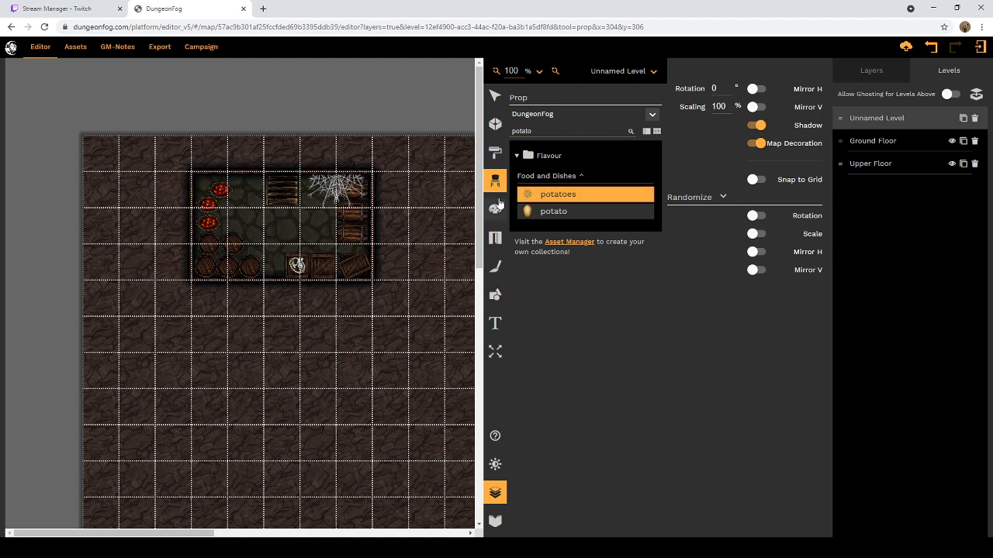
click(253, 187)
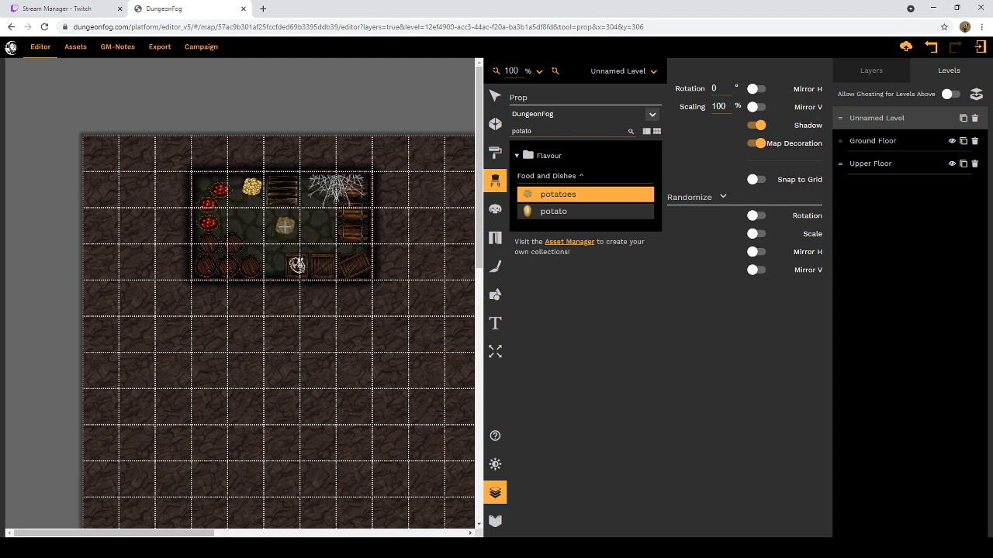
click(495, 95)
click(263, 200)
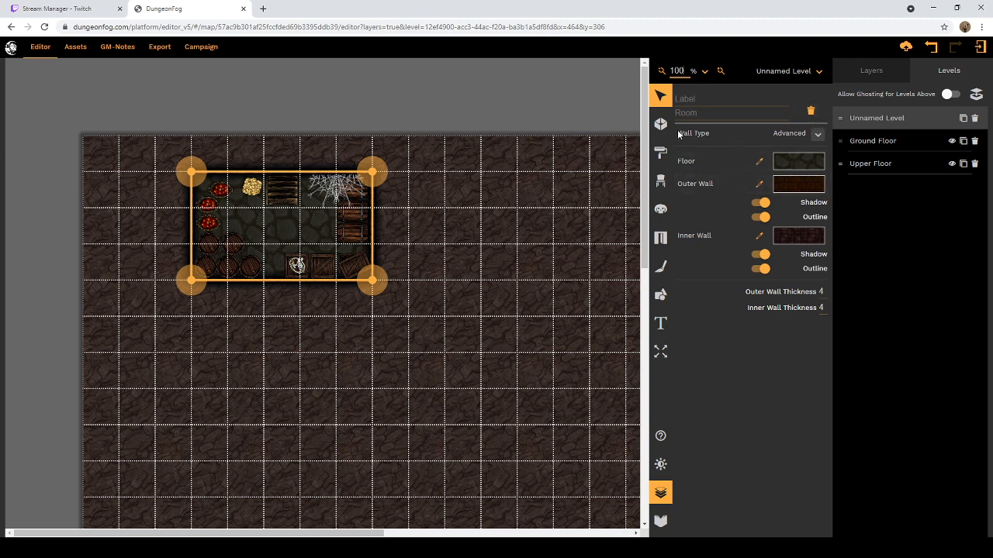
Step: Examine the Food and Dishes props under Flavour, from Wine up to blanket, and collapse that category
click(661, 189)
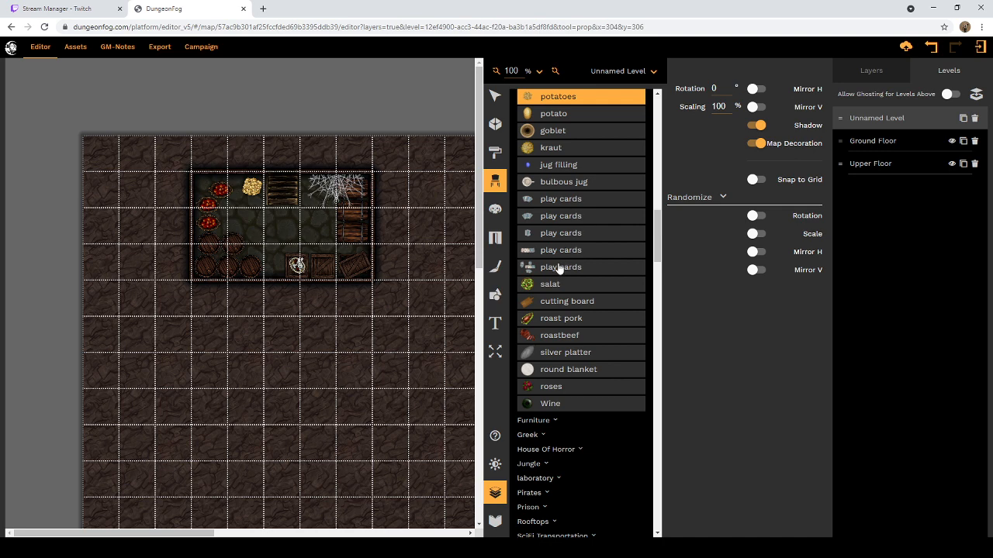
scroll(552, 349, up, 2)
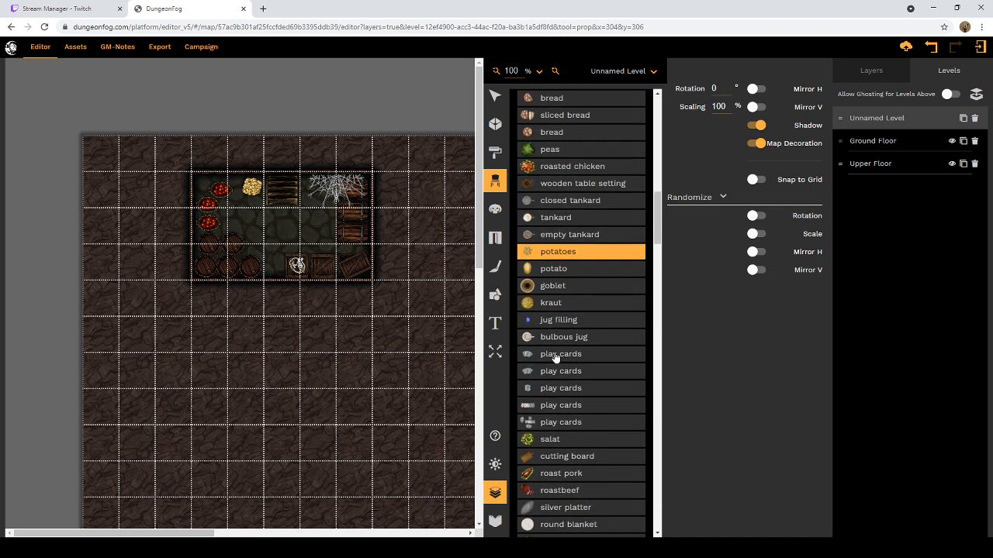
scroll(583, 271, up, 2)
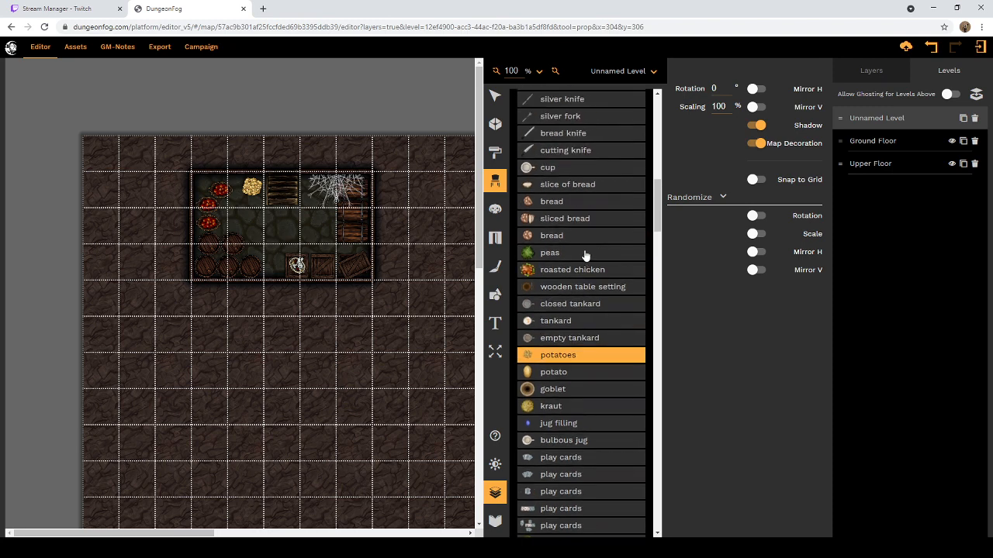
scroll(574, 249, up, 6)
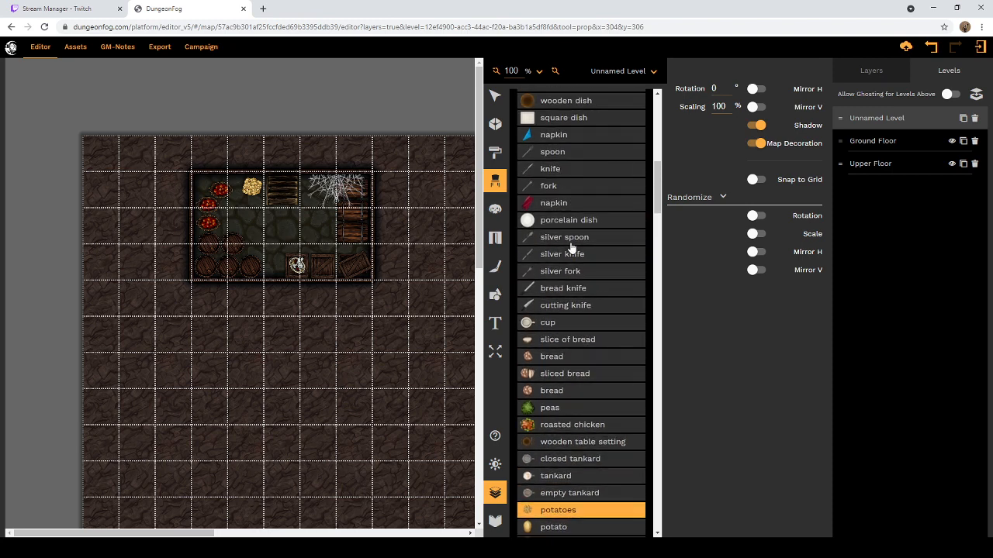
scroll(570, 245, up, 3)
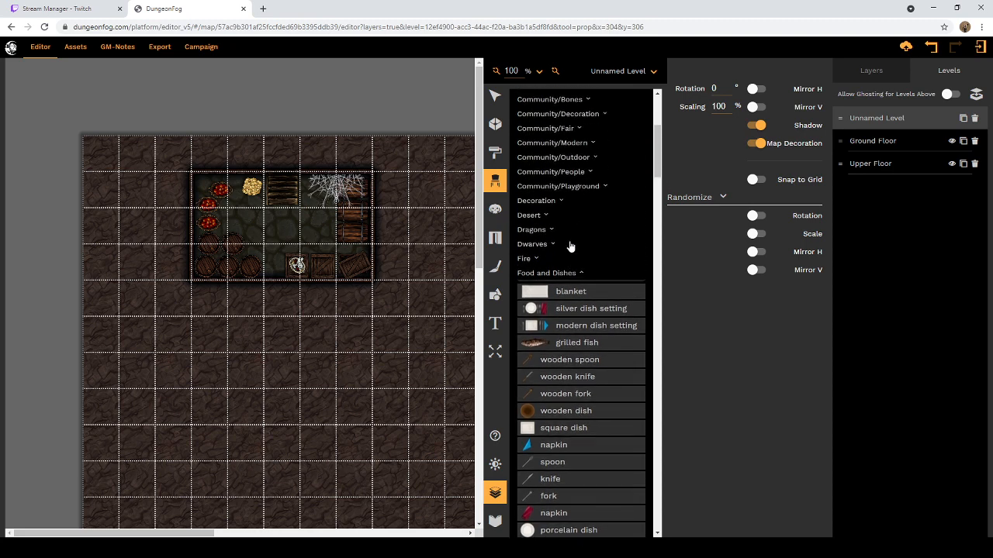
click(581, 274)
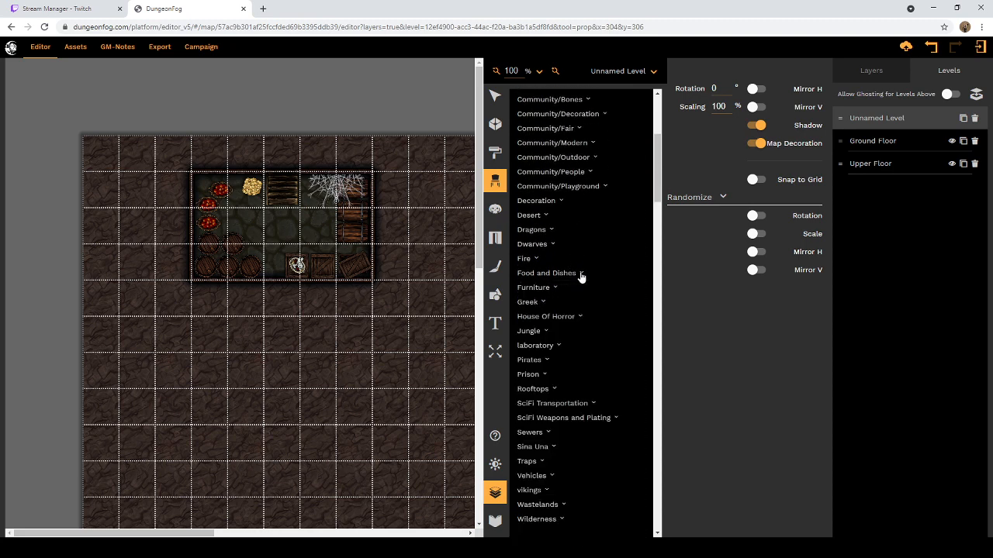
Step: Examine the House Of Horror props under Flavour, from Bloodstains 1 down to Spider Web 2
scroll(557, 290, down, 3)
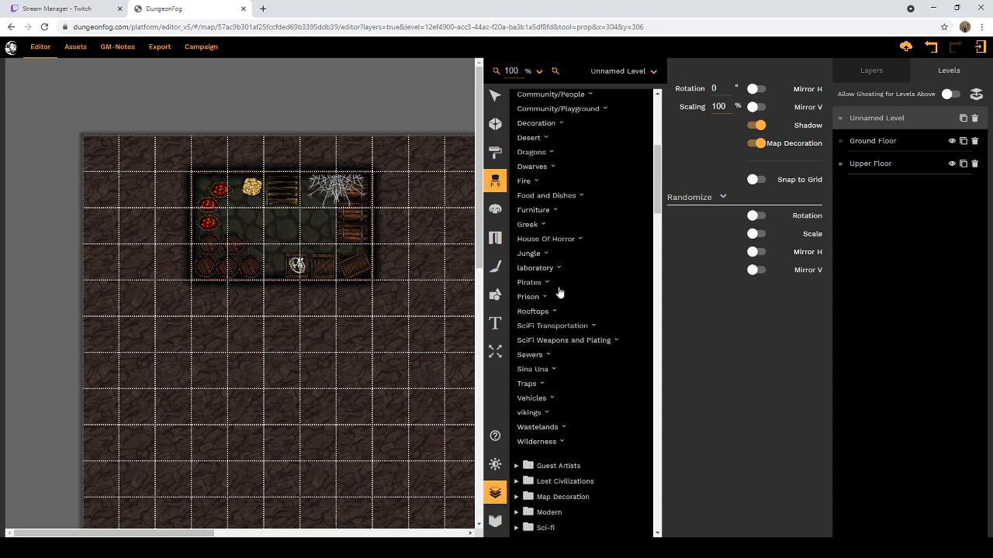
click(580, 214)
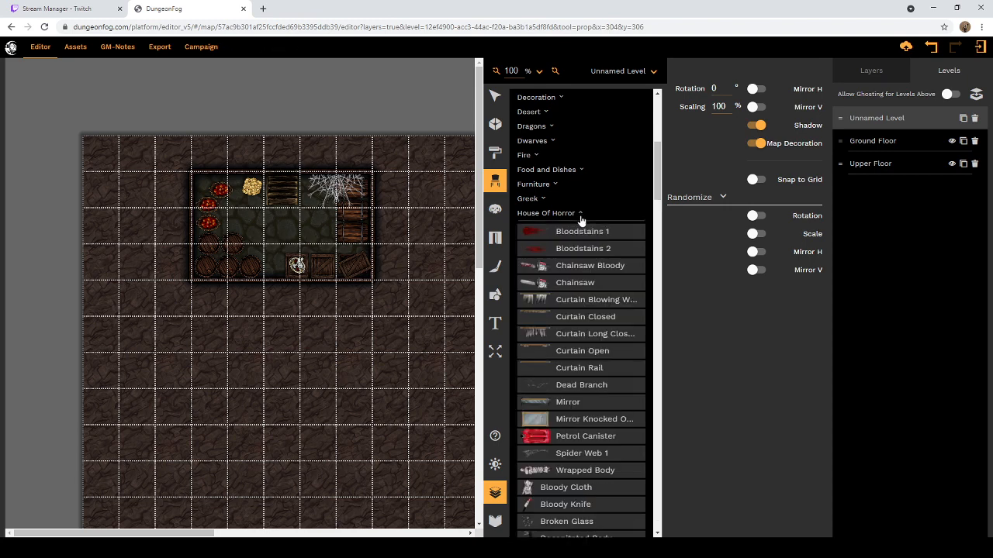
scroll(580, 221, down, 1)
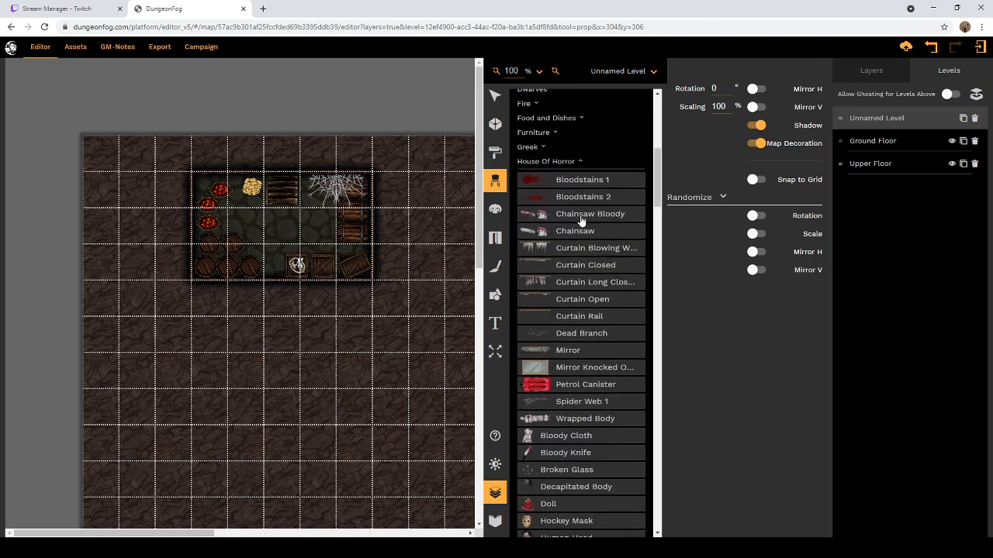
scroll(580, 222, down, 1)
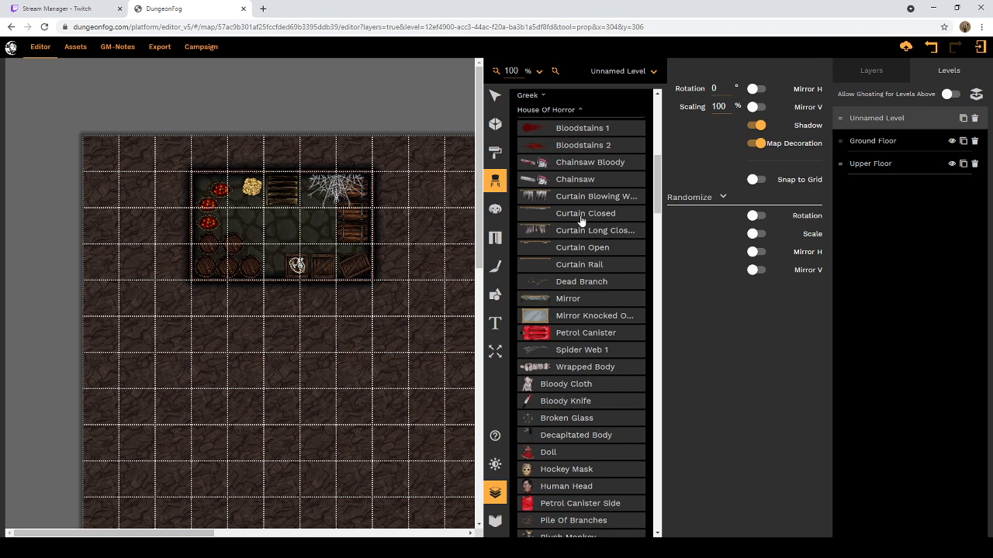
scroll(575, 267, down, 1)
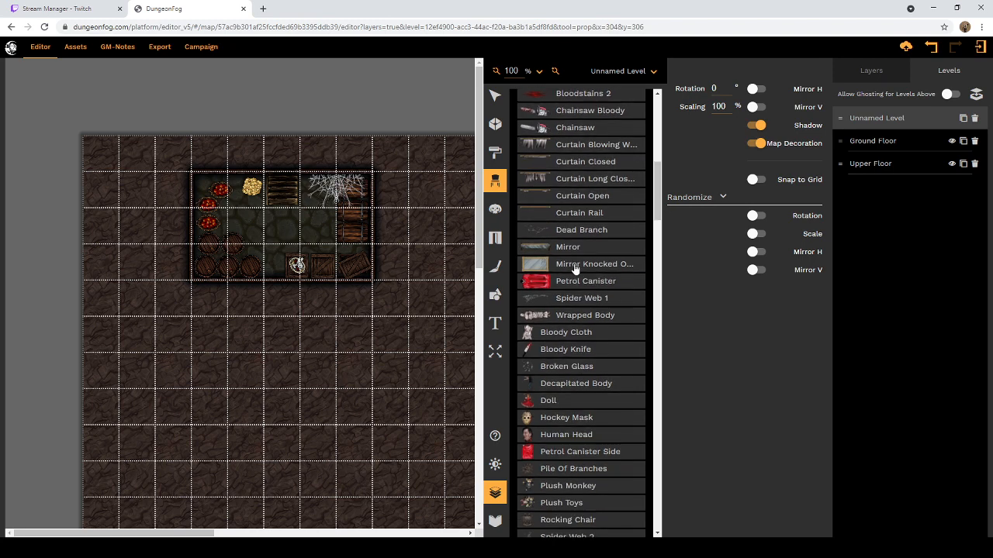
scroll(575, 268, down, 1)
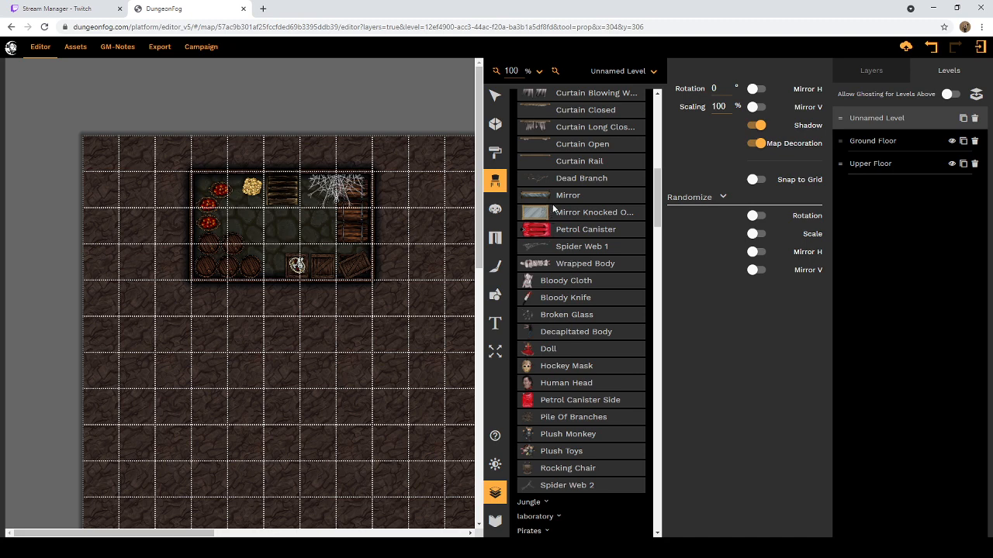
scroll(560, 229, down, 1)
scroll(560, 230, down, 2)
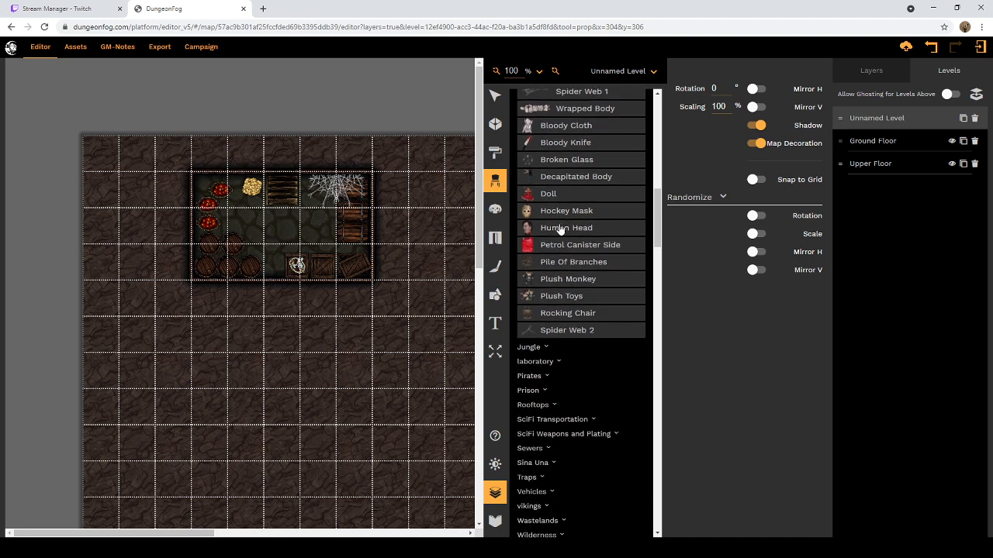
Step: Examine the laboratory props under Flavour, from open hatch down to energy ball
scroll(563, 245, down, 2)
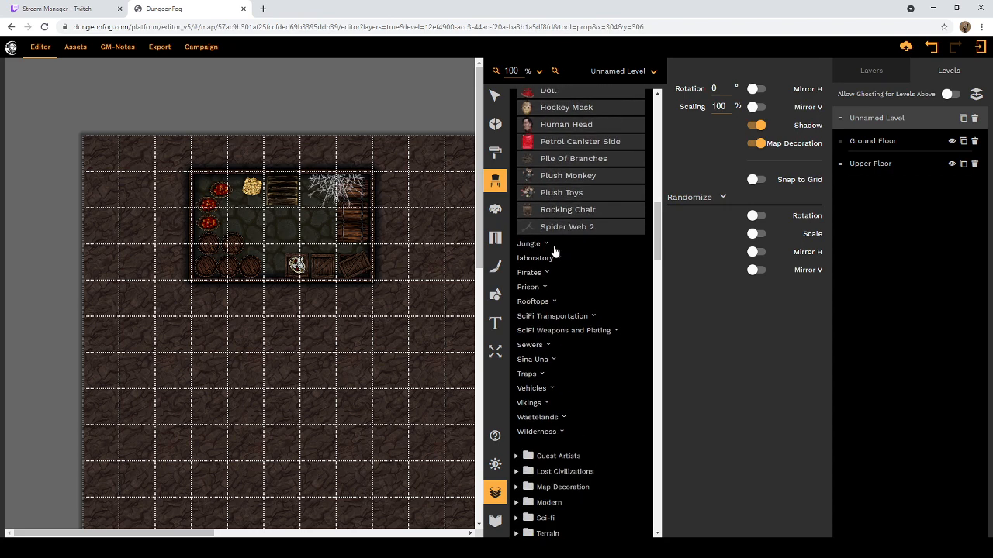
click(557, 264)
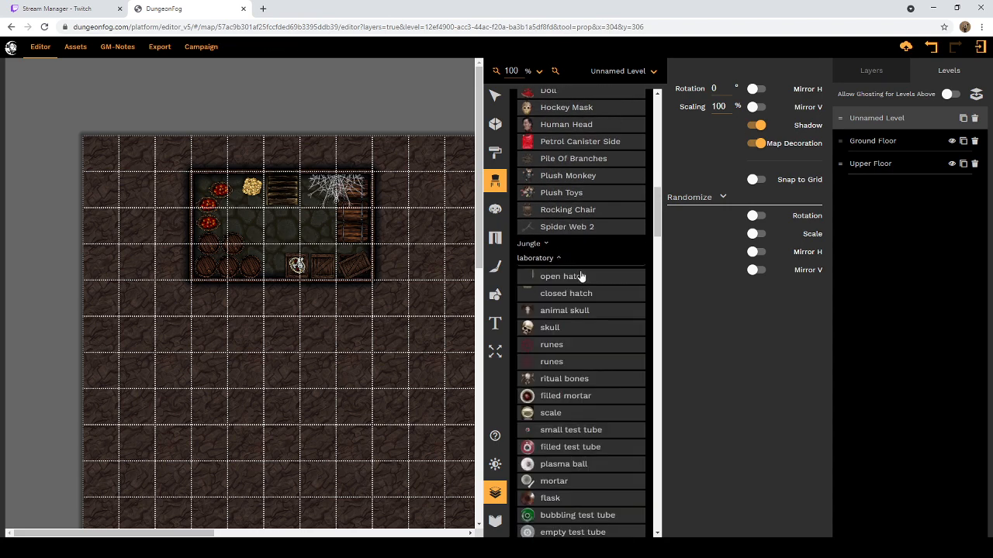
scroll(580, 278, down, 1)
scroll(580, 278, down, 2)
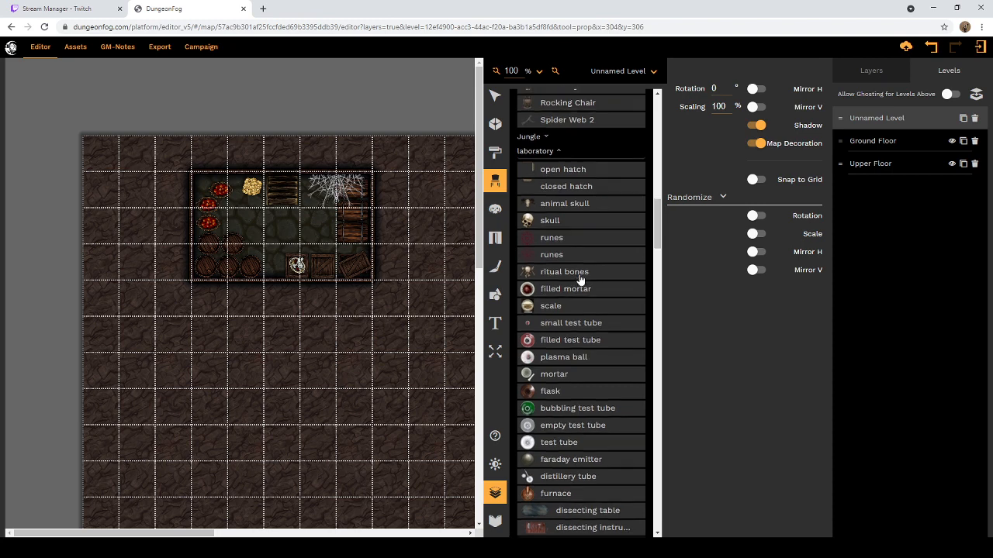
scroll(580, 277, down, 3)
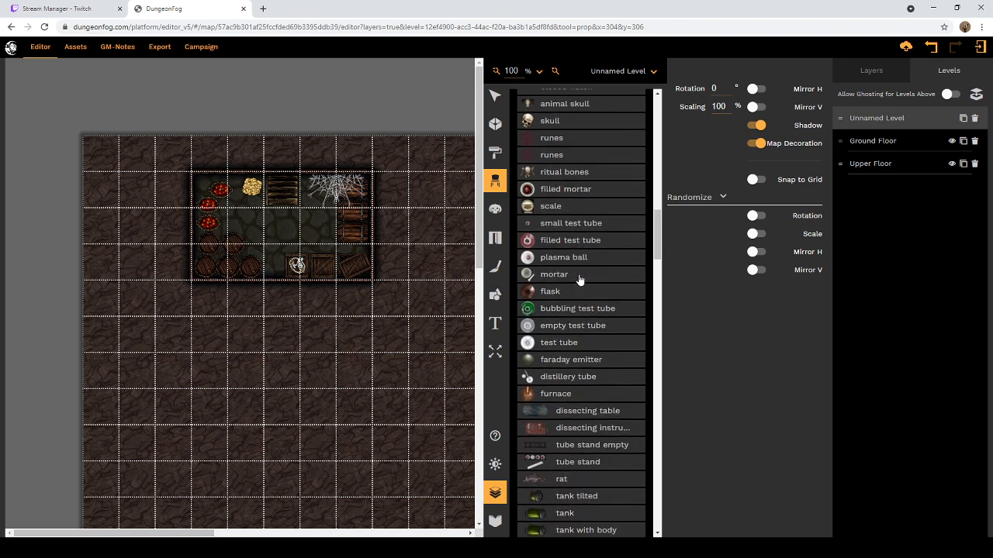
scroll(580, 277, down, 3)
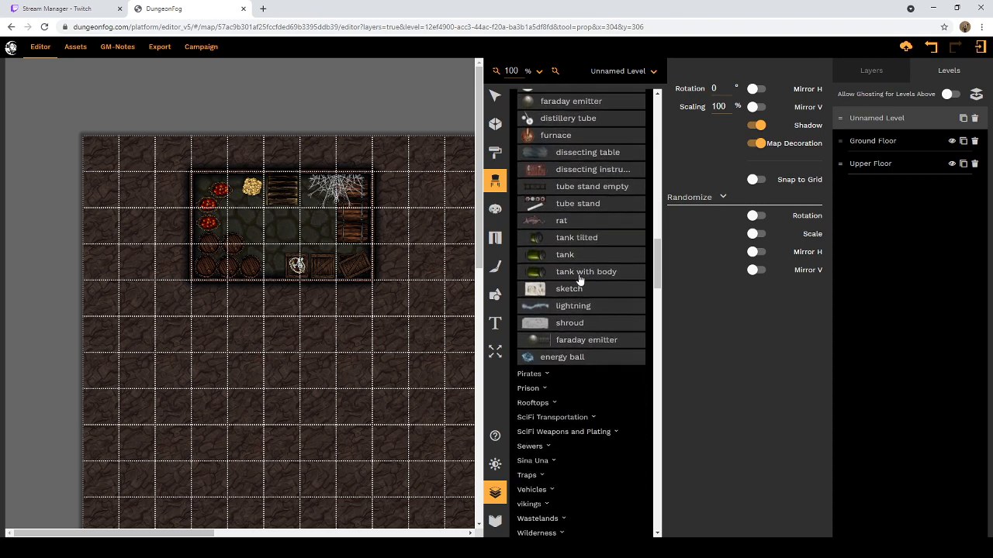
scroll(580, 279, down, 3)
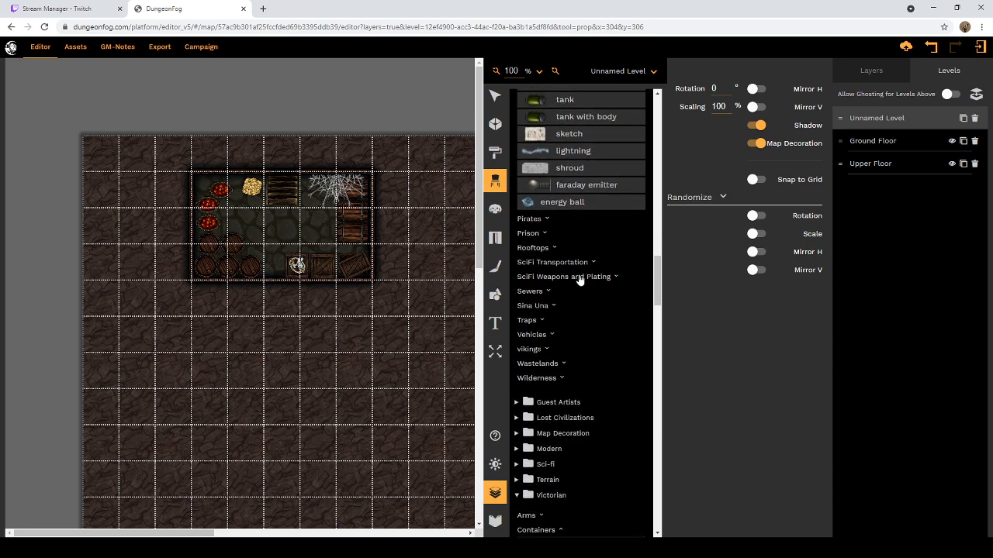
Step: Examine the Prison props under Flavour, collapse them, and look through the Sewers props from lattice down to planks
click(545, 234)
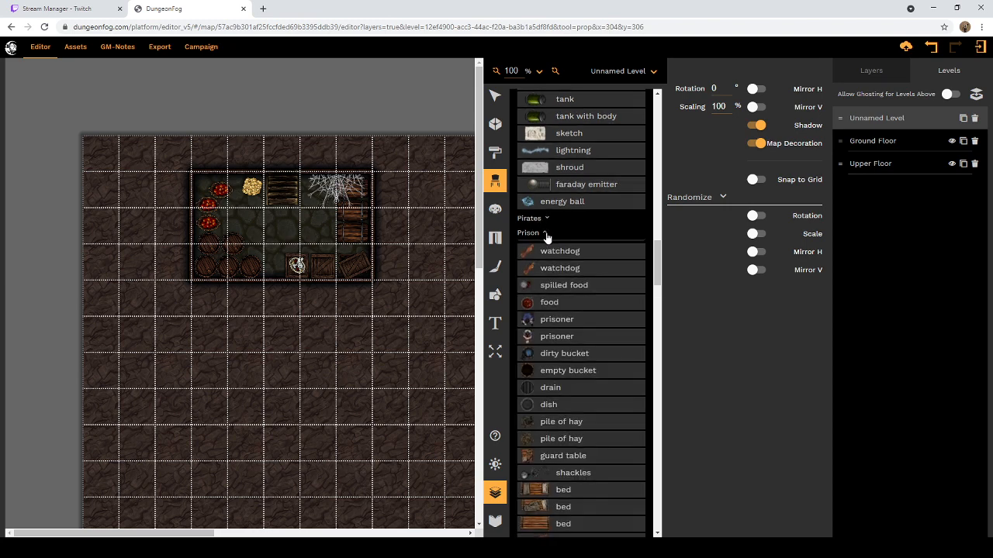
scroll(547, 237, down, 3)
scroll(546, 237, up, 3)
click(546, 235)
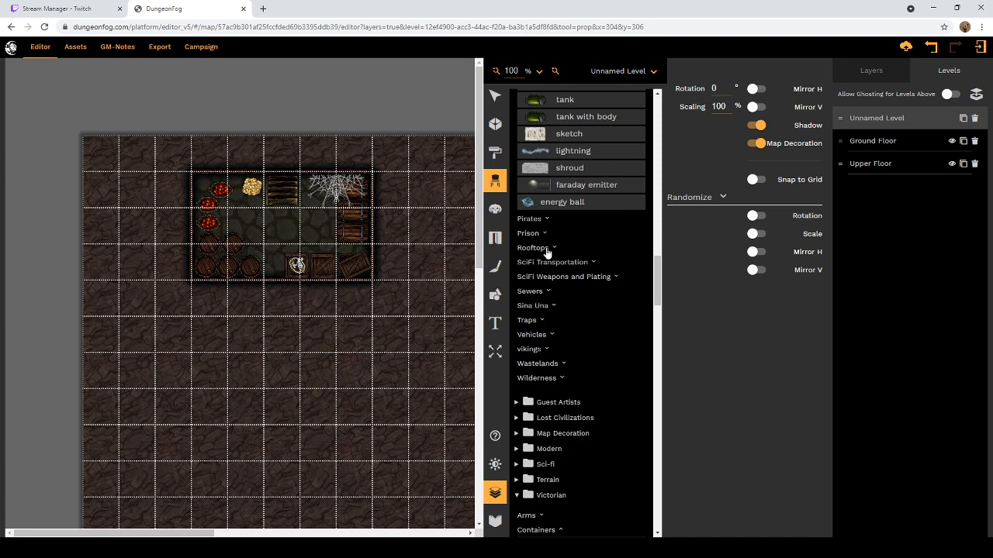
click(547, 292)
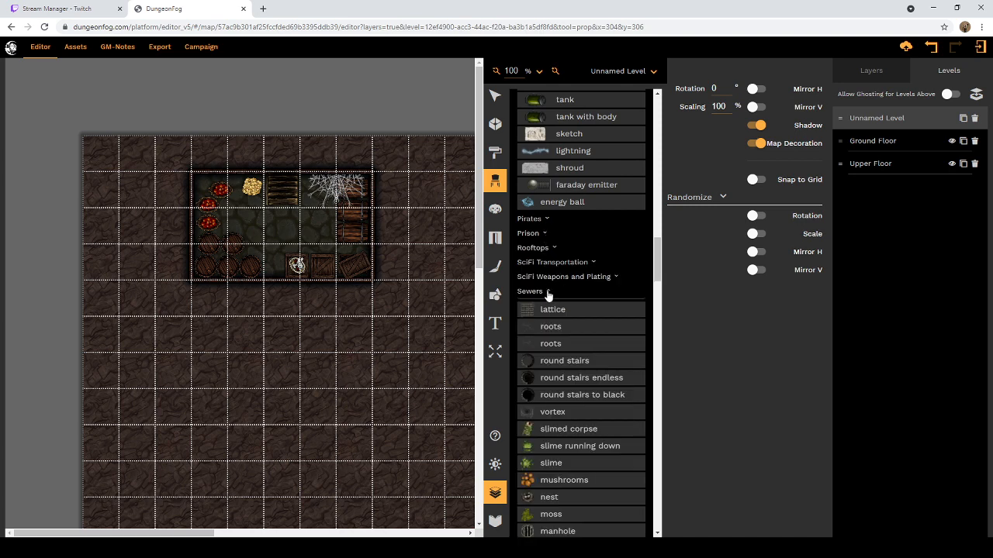
scroll(549, 291, down, 5)
scroll(549, 292, down, 3)
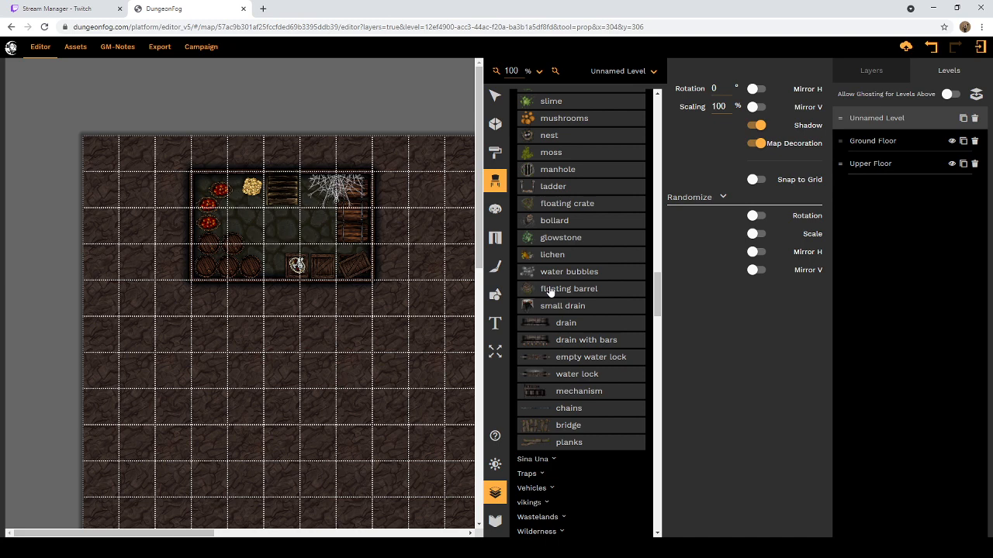
scroll(550, 290, down, 3)
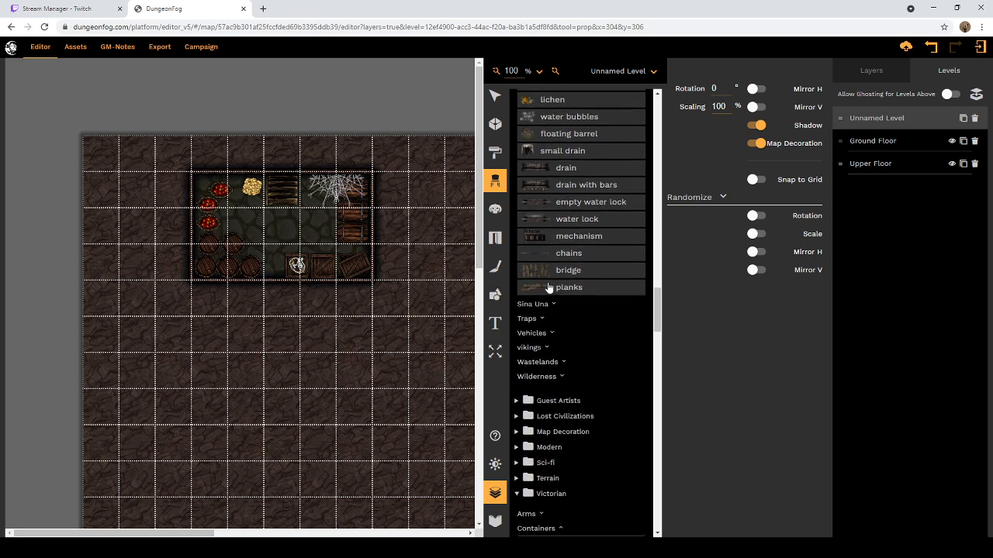
Step: Examine the Traps props under Flavour and the vikings props from hanged man down to snowfall
click(541, 319)
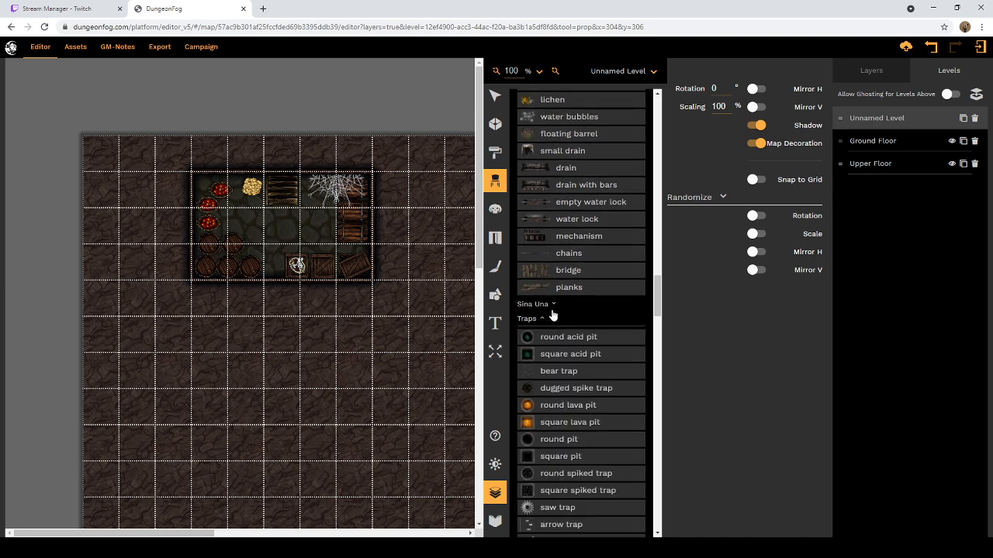
scroll(550, 317, down, 5)
scroll(559, 233, up, 1)
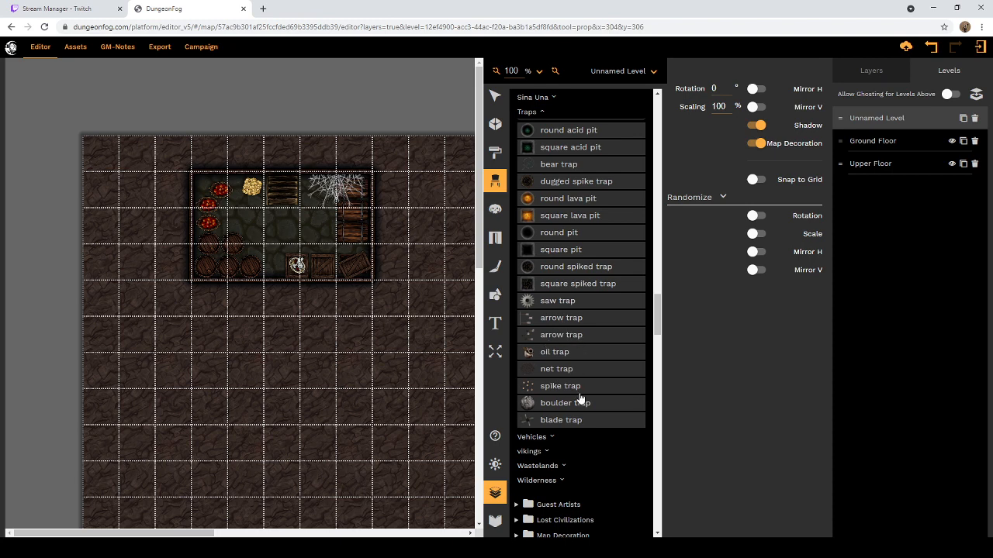
scroll(587, 348, down, 5)
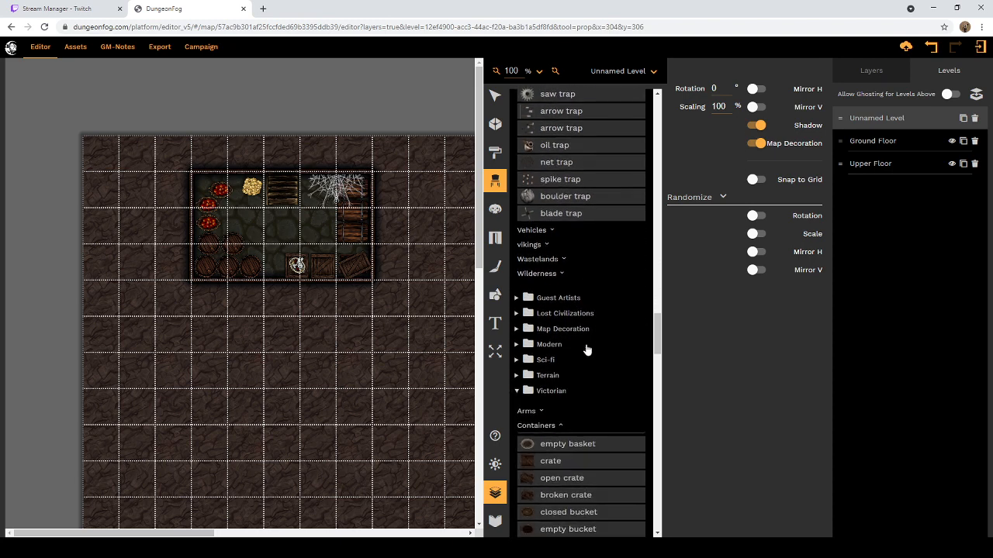
click(547, 245)
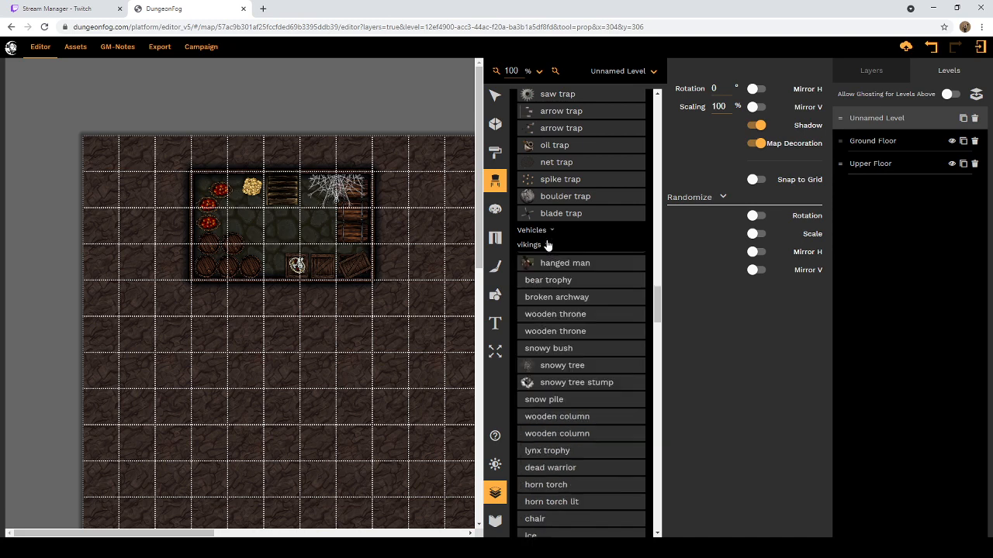
scroll(584, 280, down, 1)
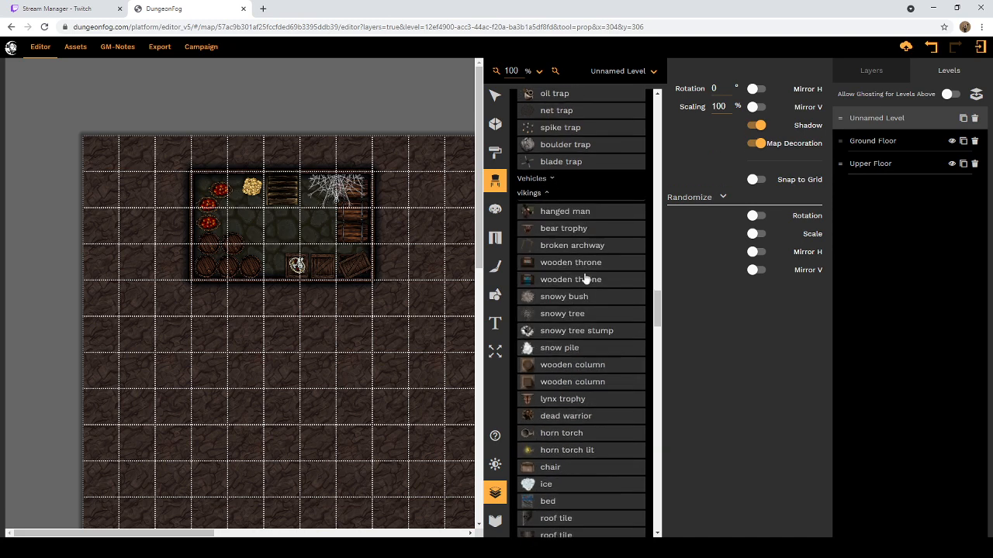
scroll(585, 279, down, 4)
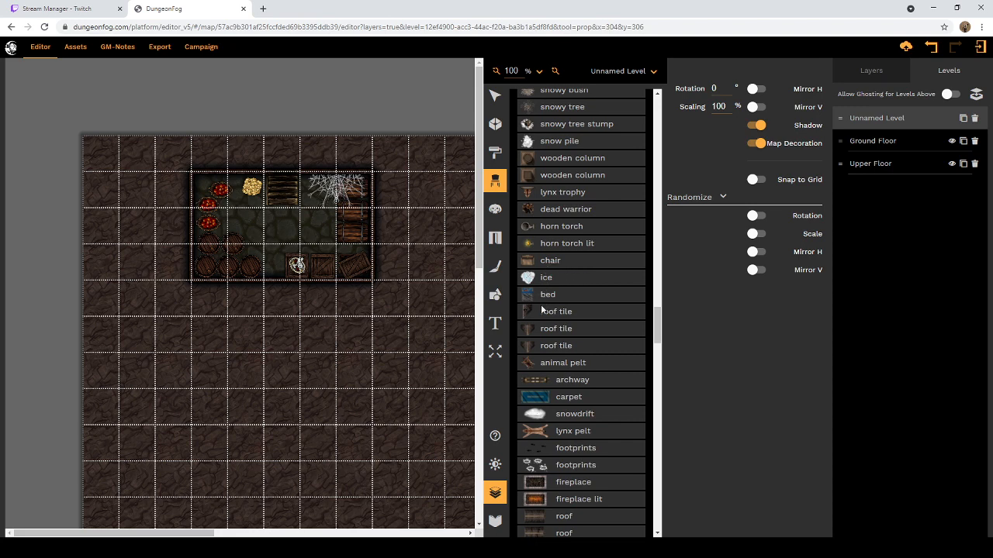
scroll(527, 335, down, 4)
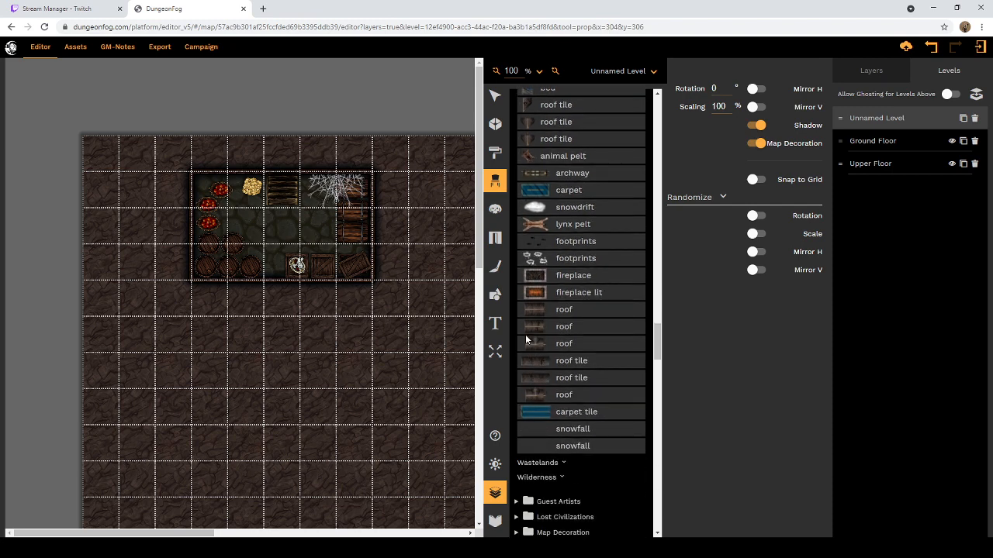
scroll(527, 338, up, 6)
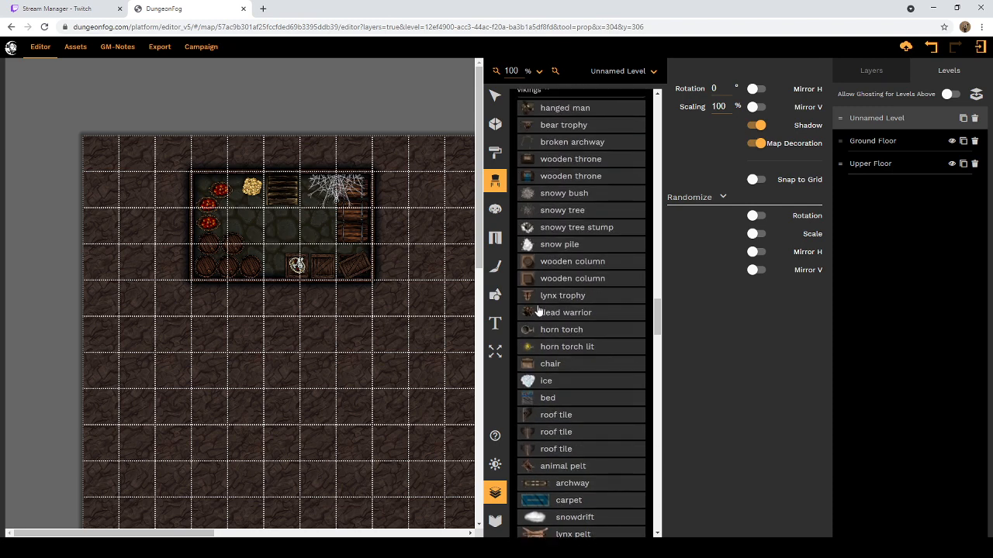
scroll(561, 315, up, 1)
scroll(561, 316, up, 1)
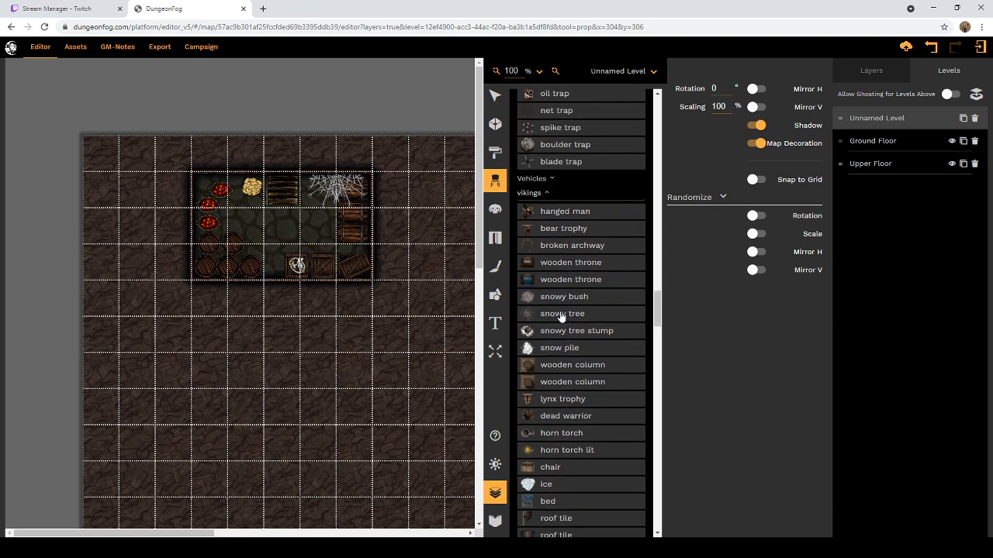
Step: Place a vertically mirrored bear trophy with Map Decoration off at the cellar's south wall, between the barrels and the crates
click(557, 233)
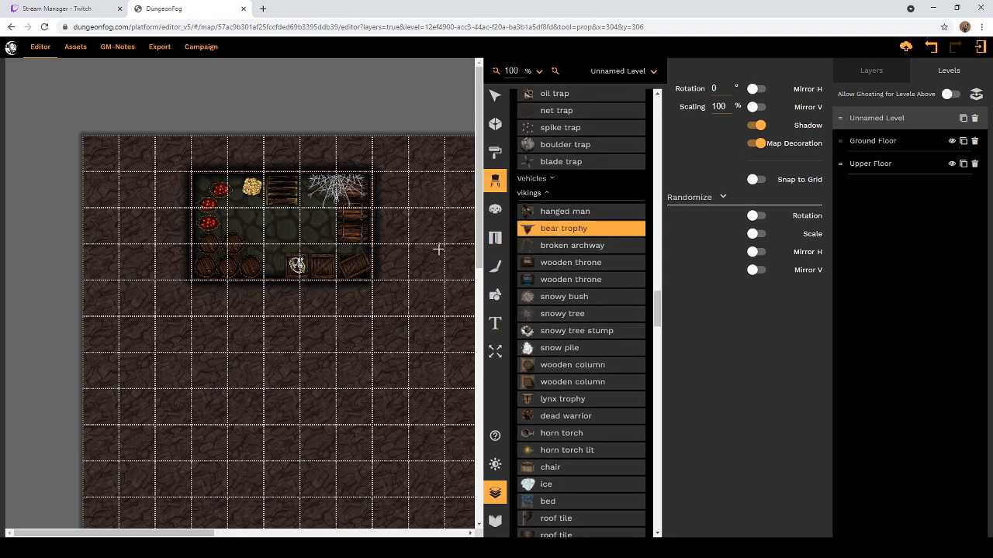
click(720, 106)
text(75)
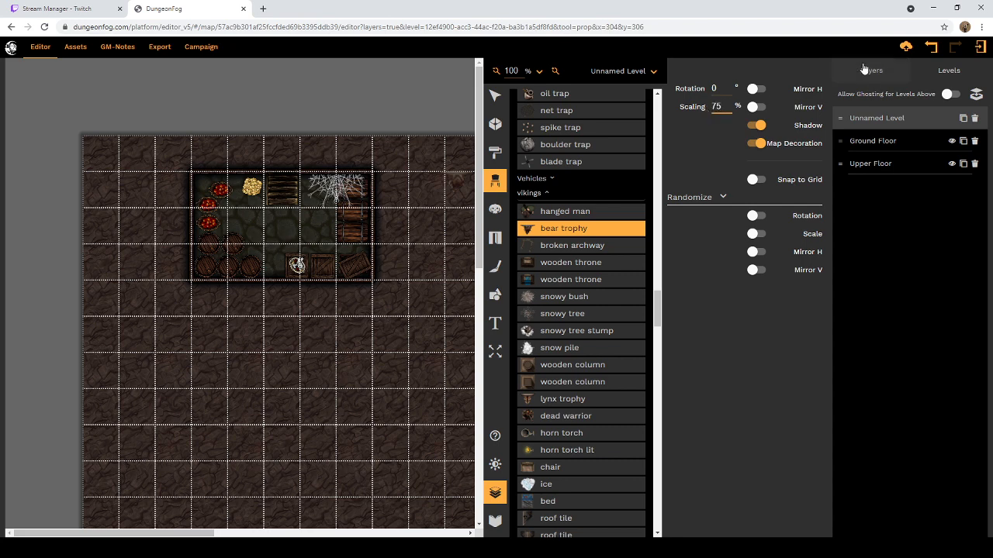
click(753, 108)
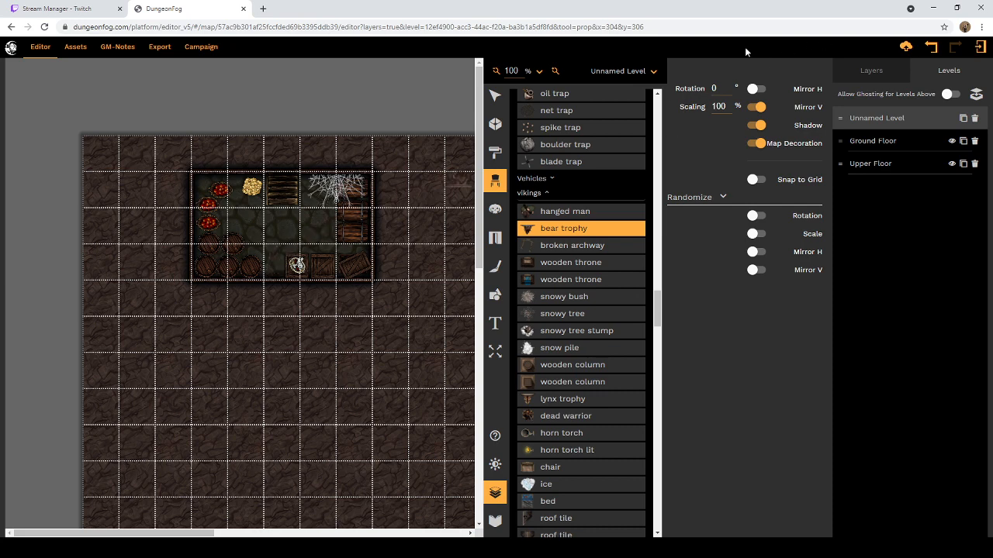
scroll(597, 155, up, 8)
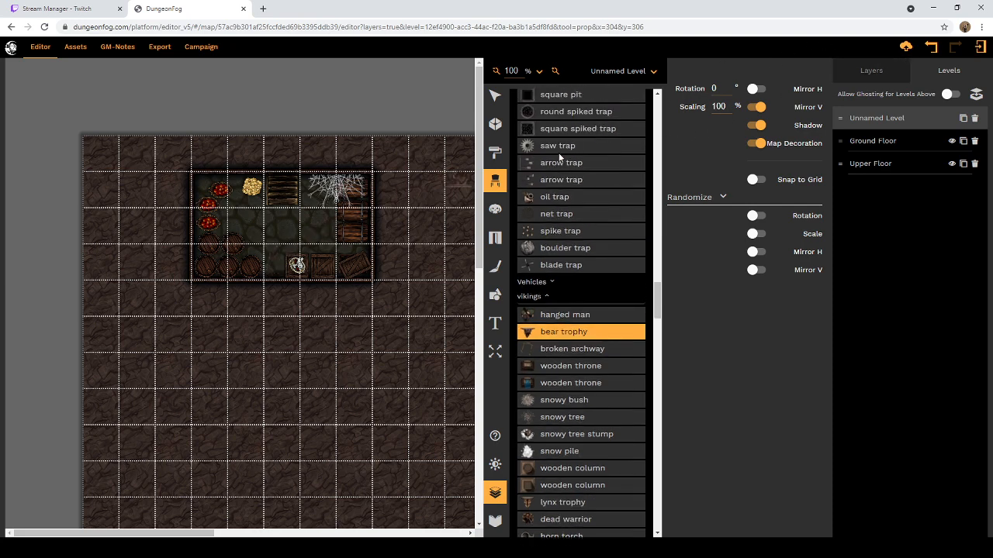
scroll(581, 161, up, 3)
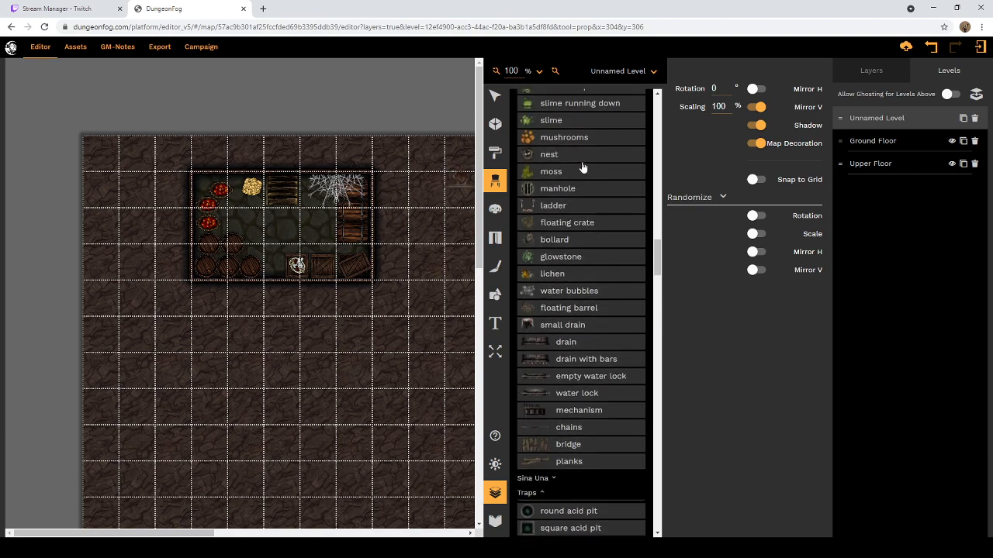
click(757, 144)
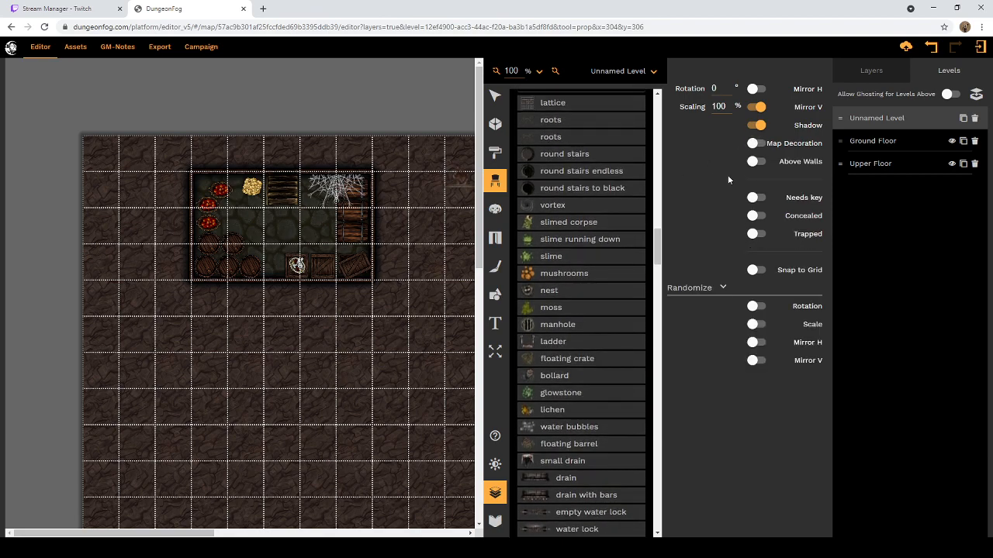
click(272, 270)
Step: Draw an L-shaped, one-square-wide stone corridor from the cellar's south wall, spanning 3 squares south and 3 squares east
click(495, 125)
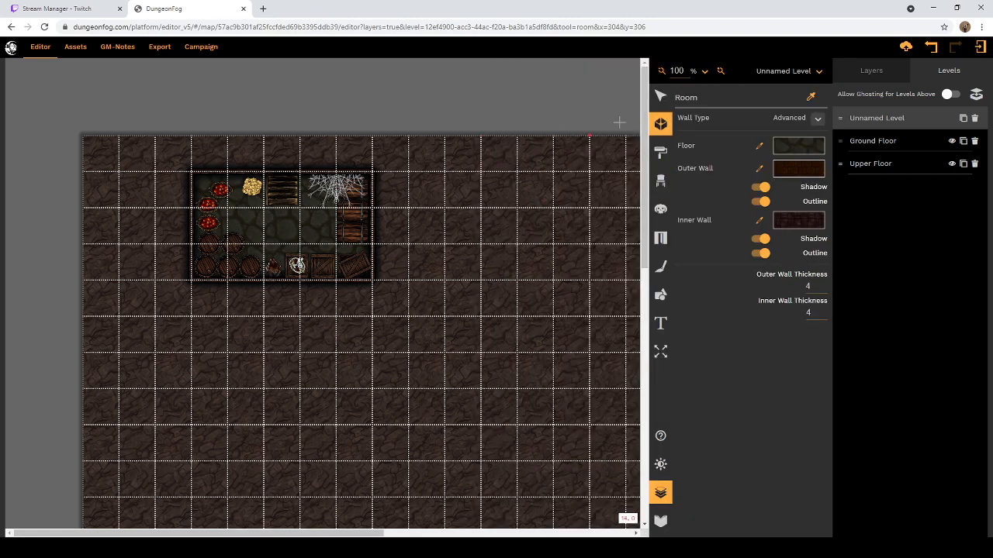
scroll(507, 228, down, 7)
scroll(503, 219, up, 6)
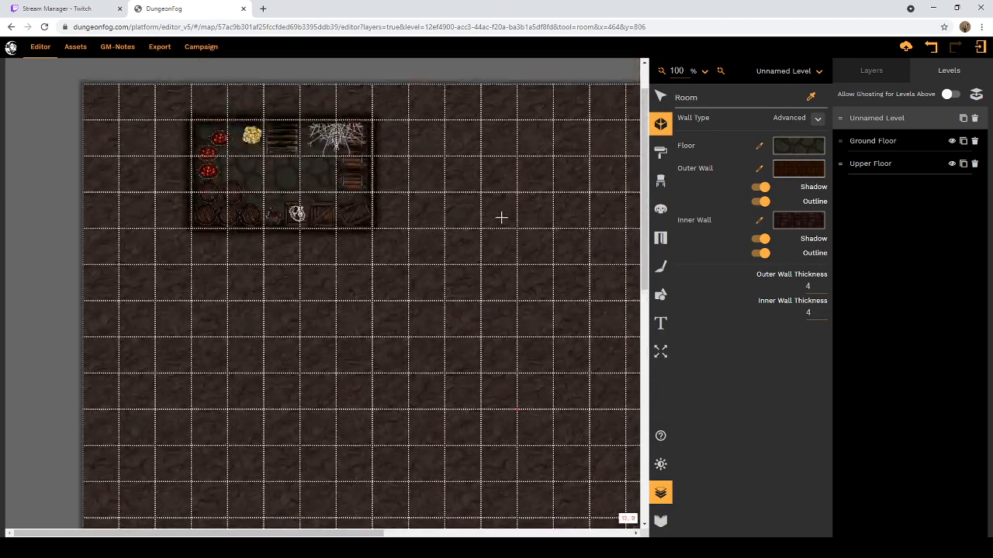
click(263, 228)
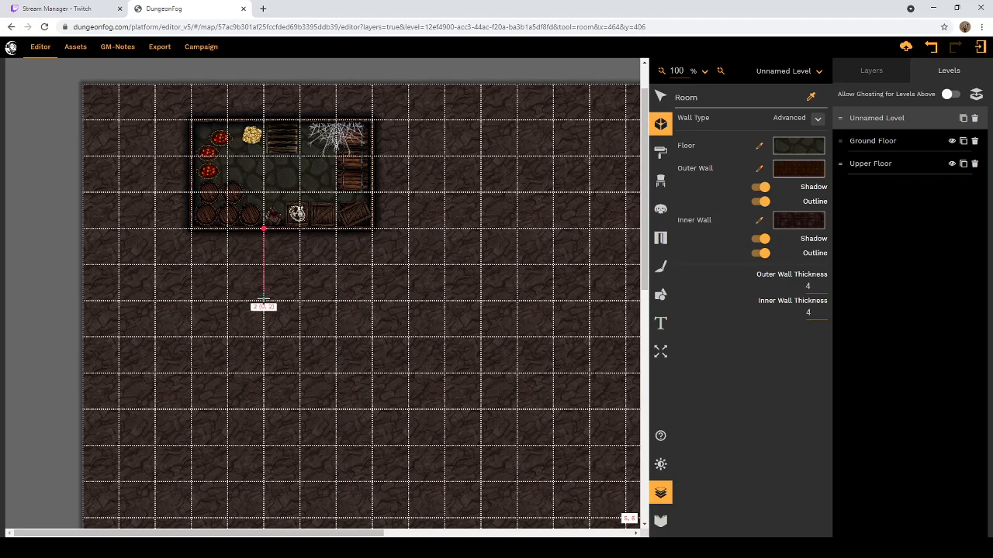
click(264, 337)
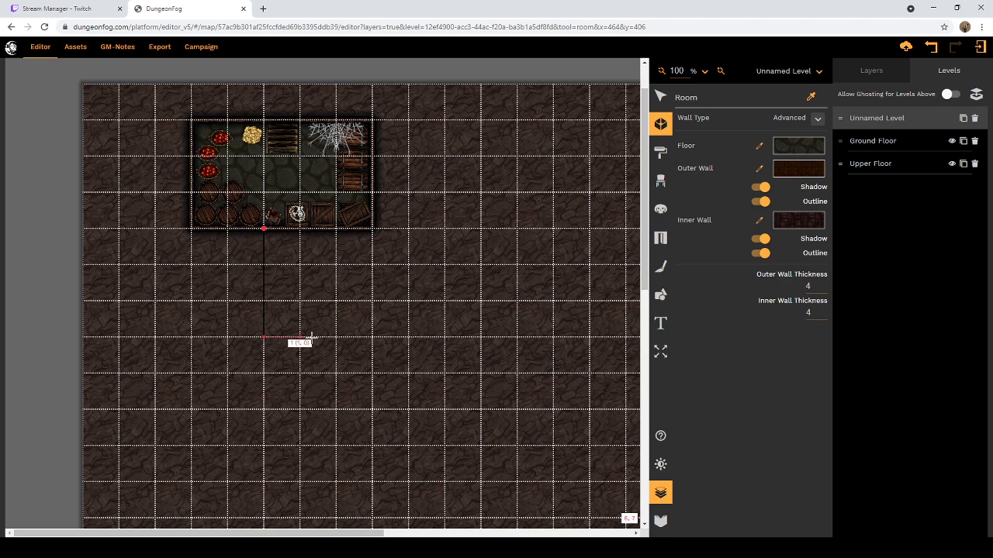
click(372, 337)
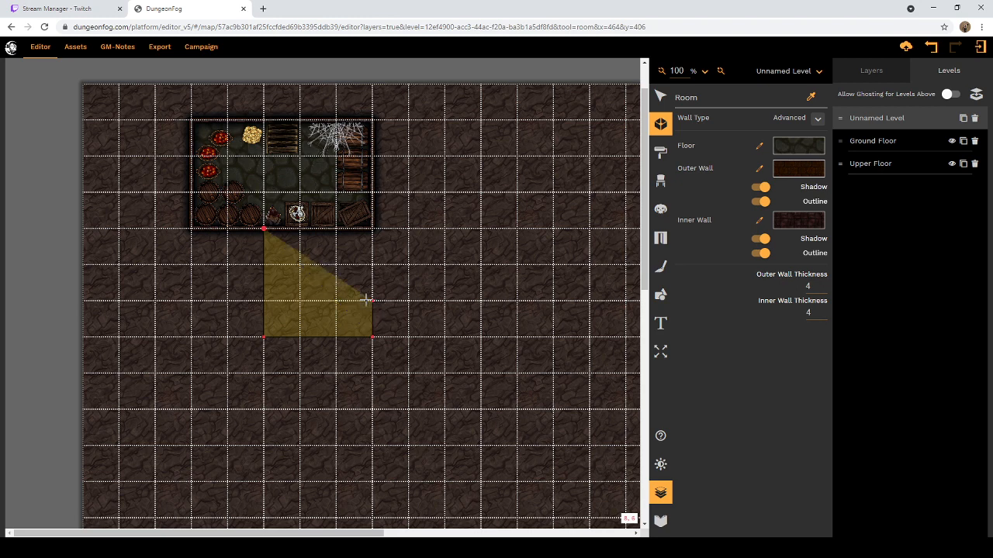
click(373, 300)
click(300, 300)
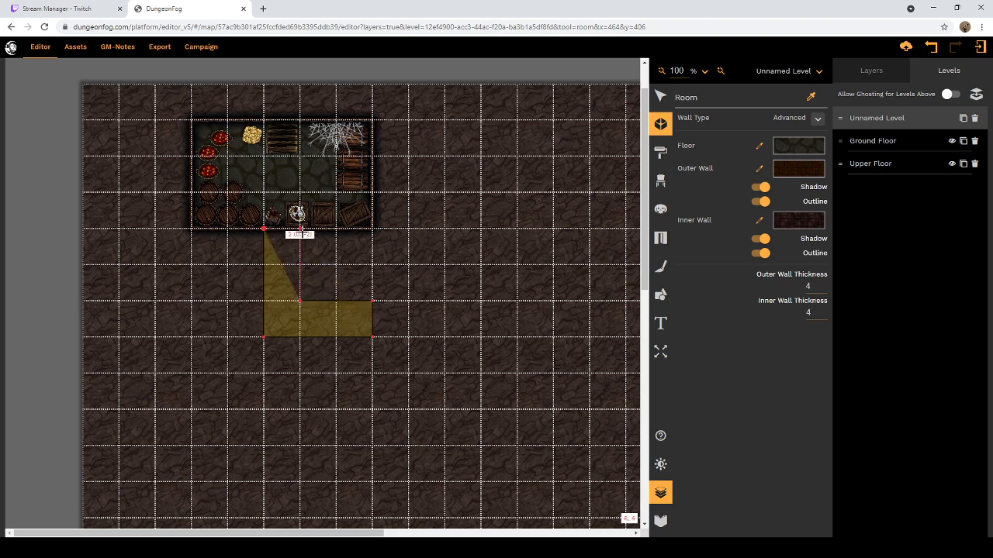
click(300, 229)
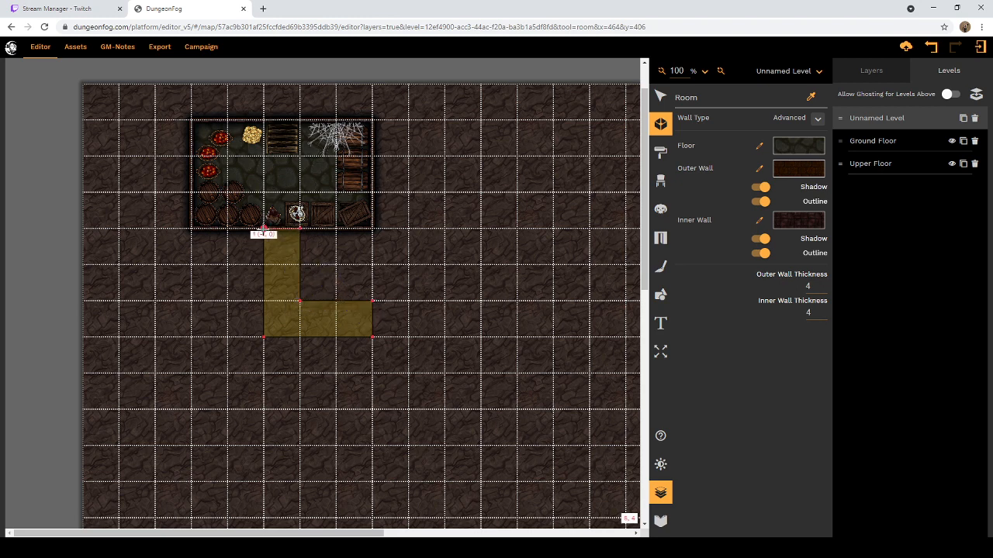
click(264, 229)
Step: Draw a rectangular stone room 11 squares wide and 10 squares tall at the corridor's east end, starting one square above the corridor
scroll(376, 318, down, 1)
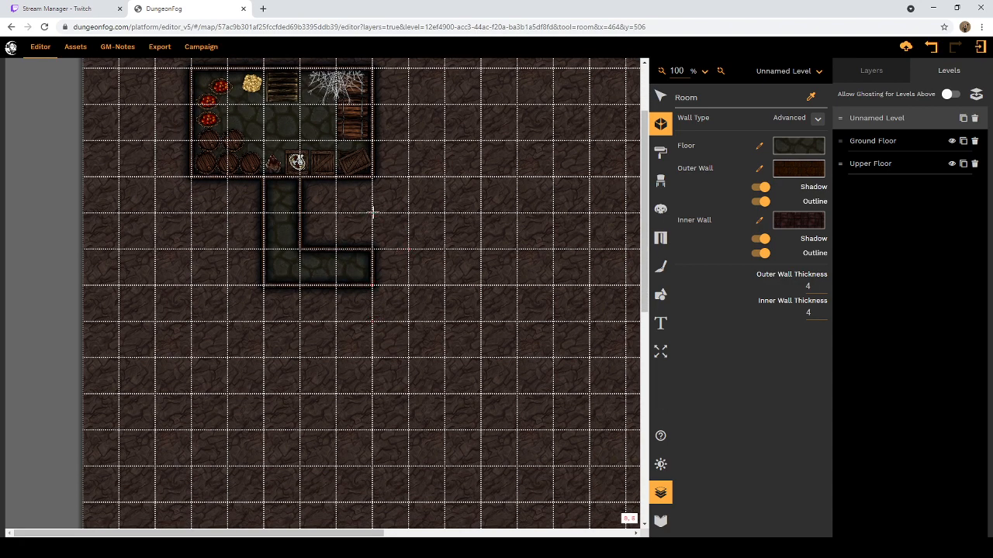
click(373, 211)
scroll(372, 297, down, 1)
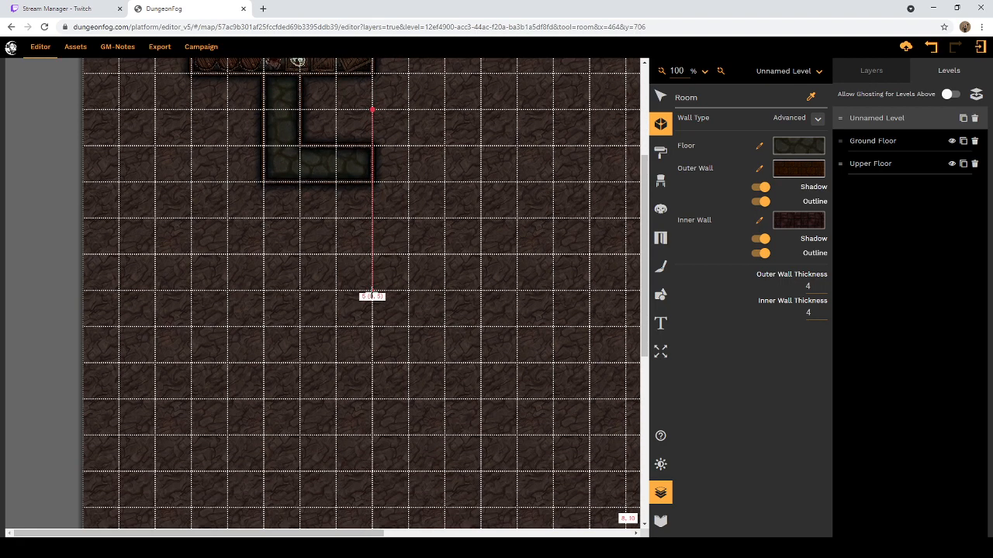
scroll(374, 350, down, 1)
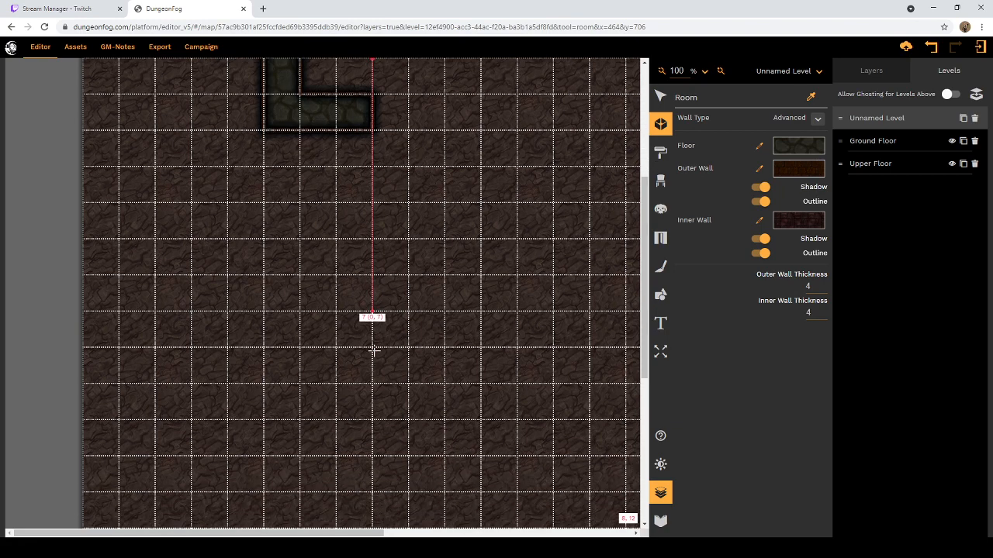
click(372, 419)
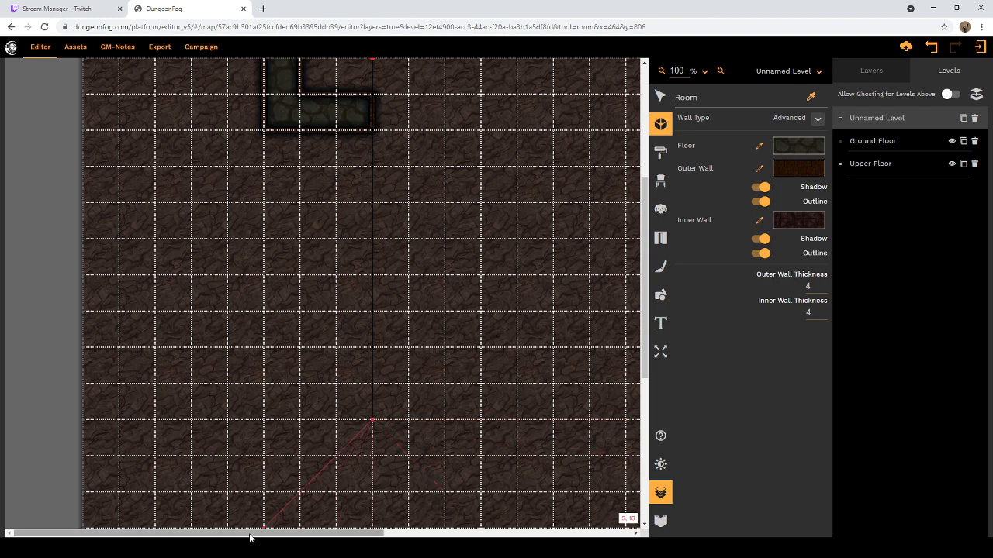
drag(262, 535, 351, 535)
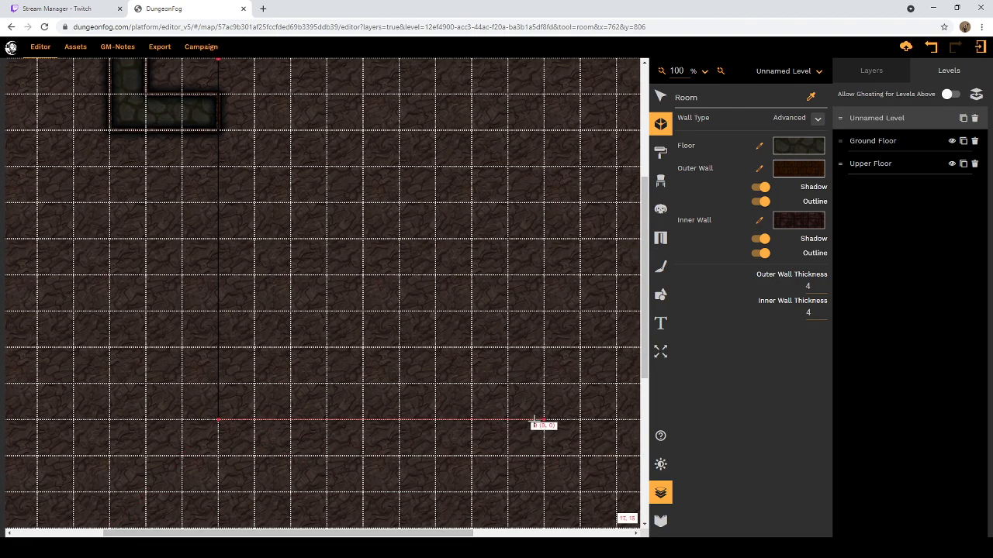
click(616, 420)
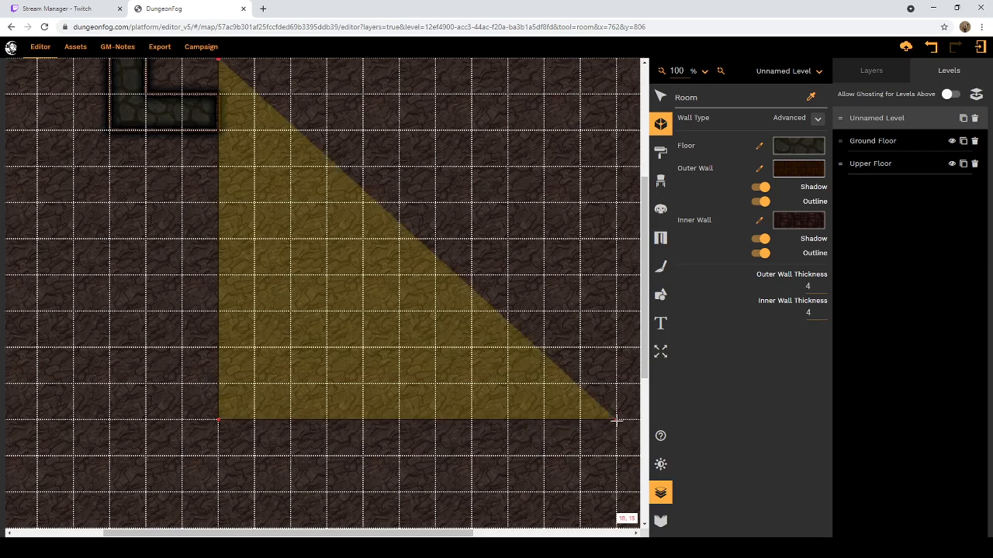
scroll(617, 403, up, 5)
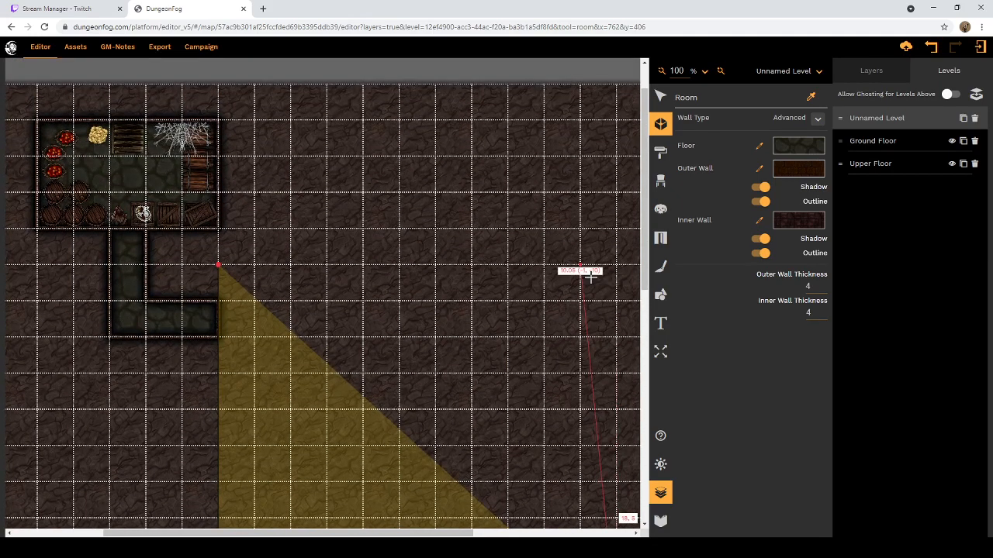
click(617, 266)
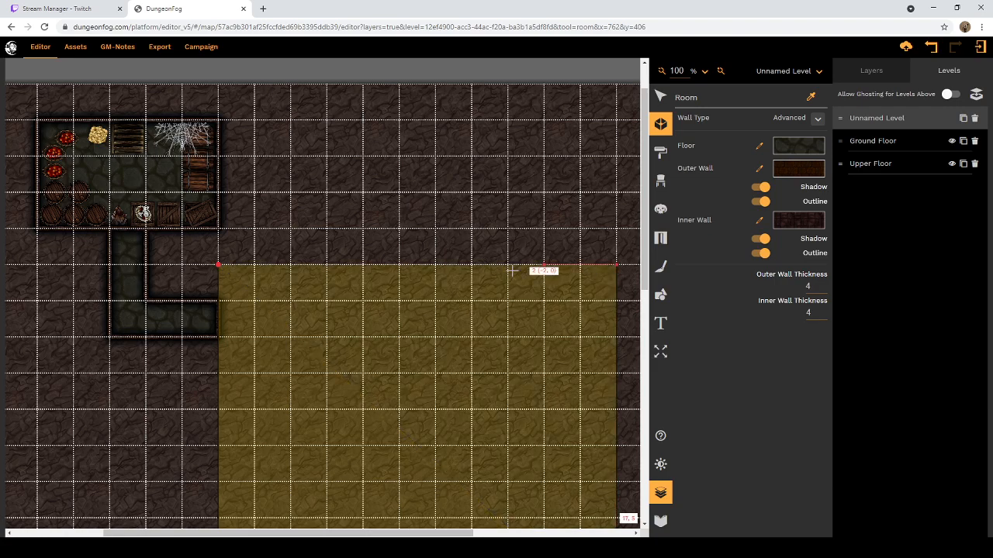
click(218, 266)
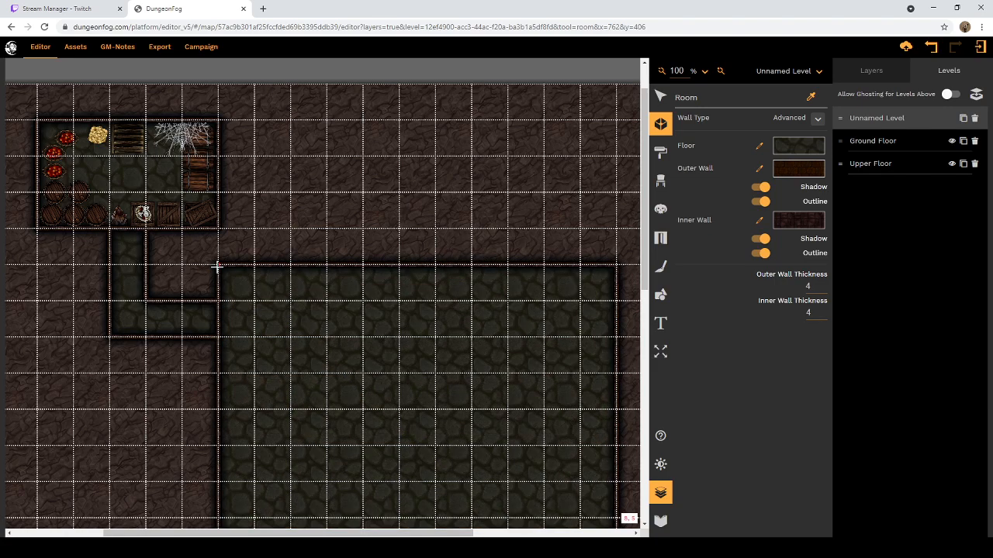
scroll(246, 294, down, 1)
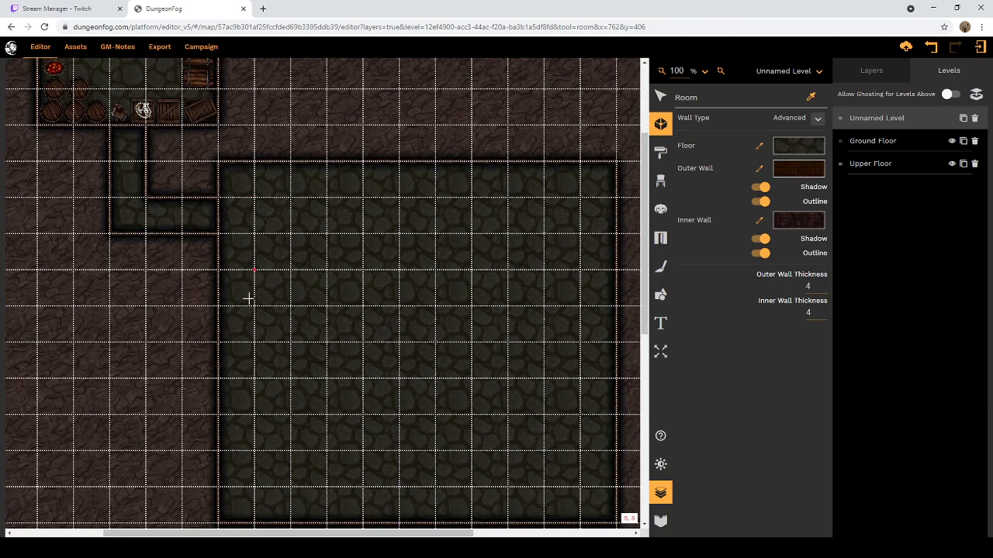
scroll(256, 305, up, 1)
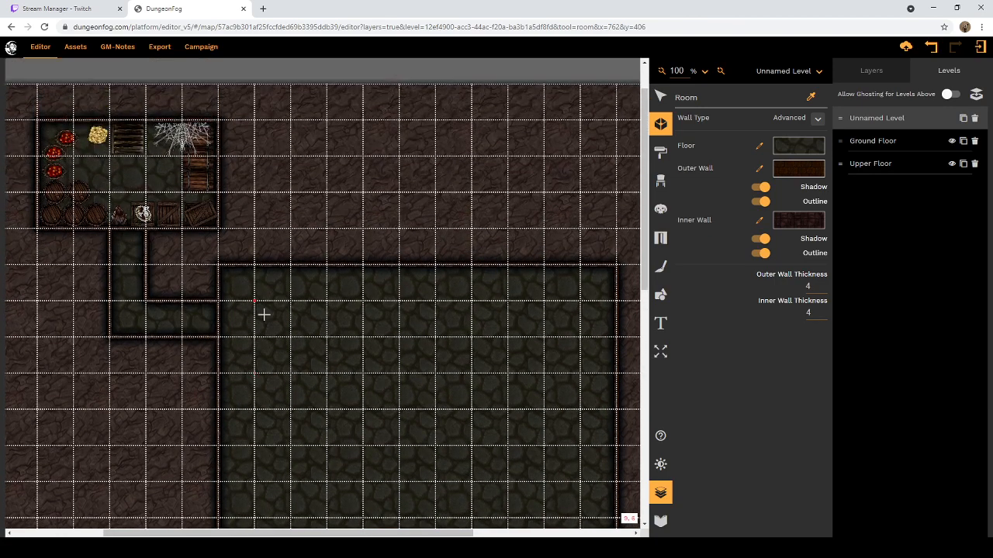
Step: Place a Fantasy heavy stone door ajar on the wall where the corridor meets the large room
click(661, 237)
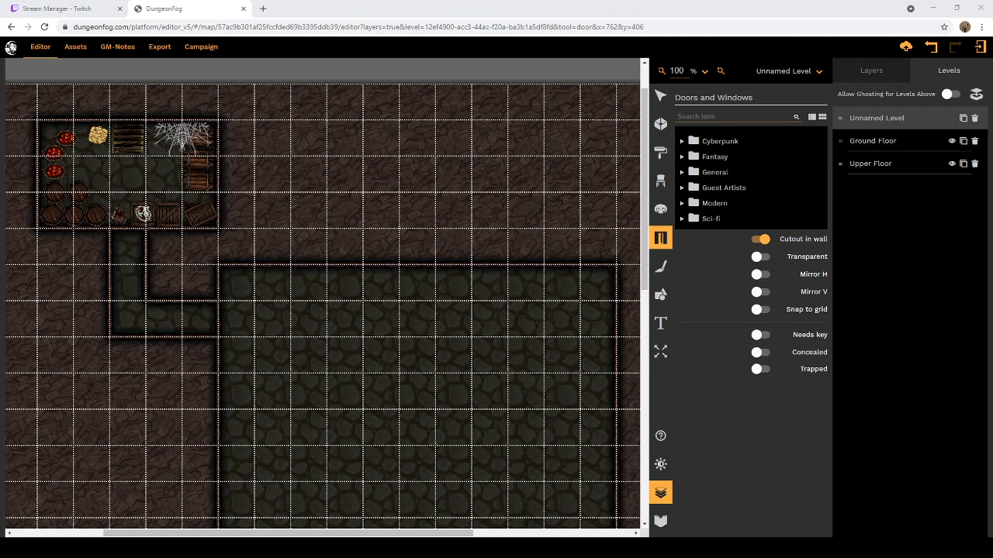
click(682, 158)
scroll(712, 232, down, 3)
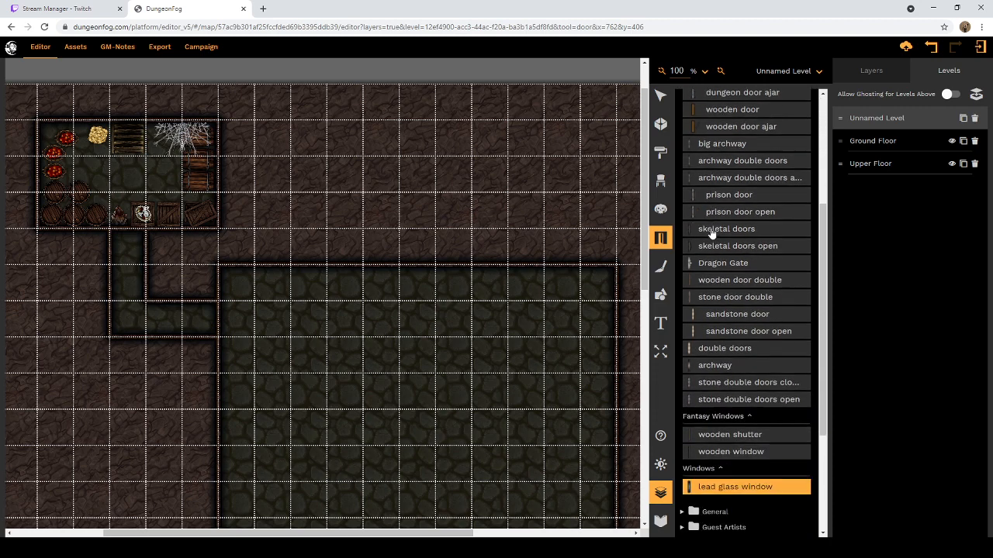
scroll(712, 233, down, 3)
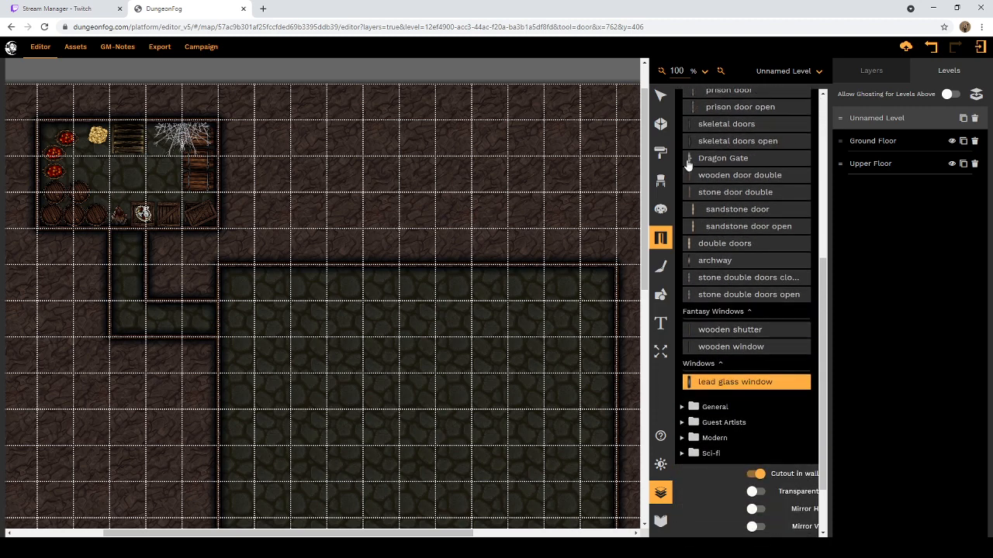
click(689, 261)
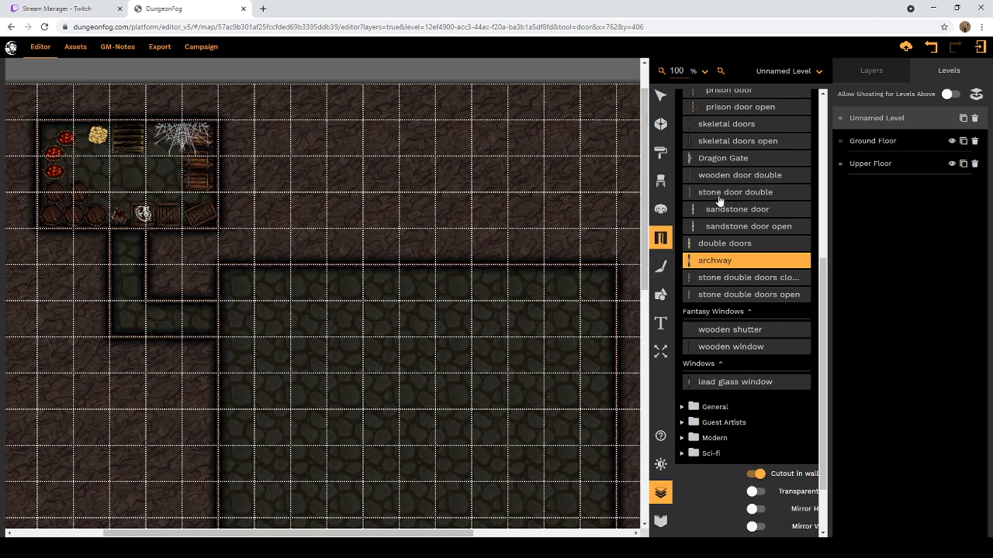
scroll(720, 200, up, 3)
click(707, 261)
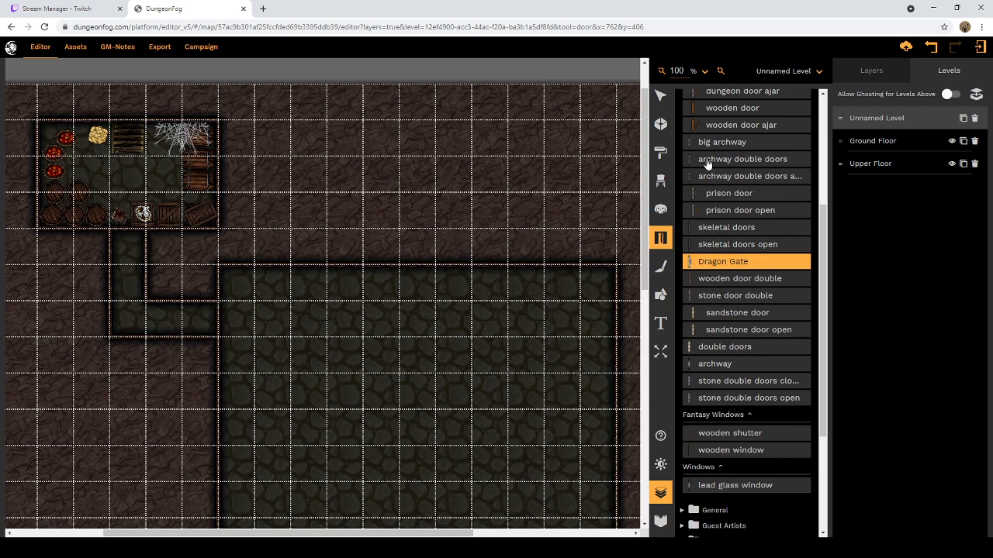
scroll(751, 194, up, 3)
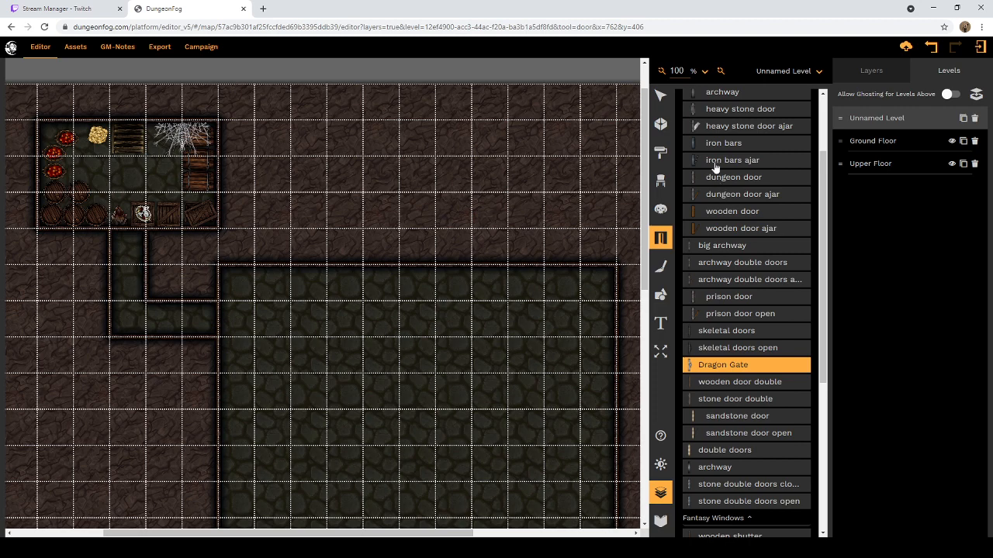
scroll(718, 143, up, 2)
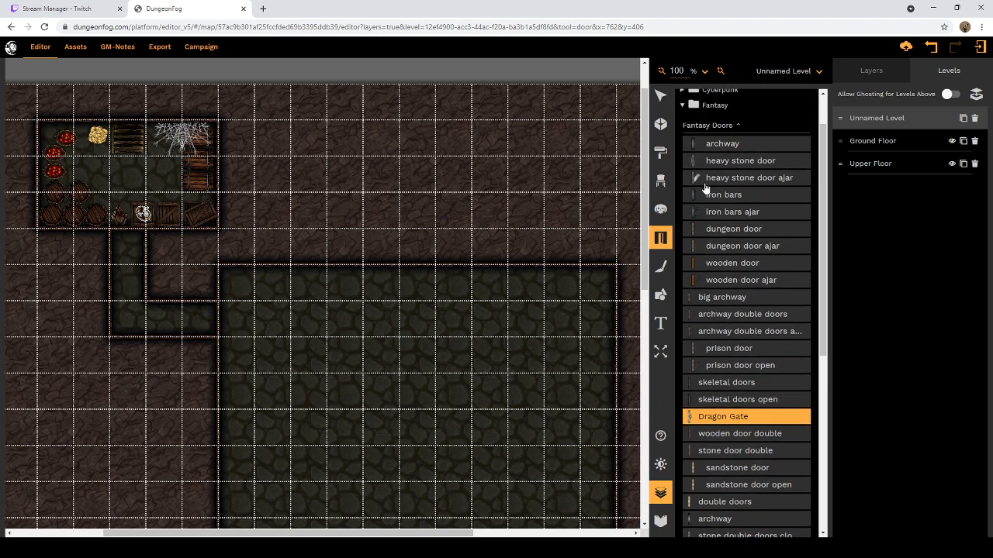
click(704, 183)
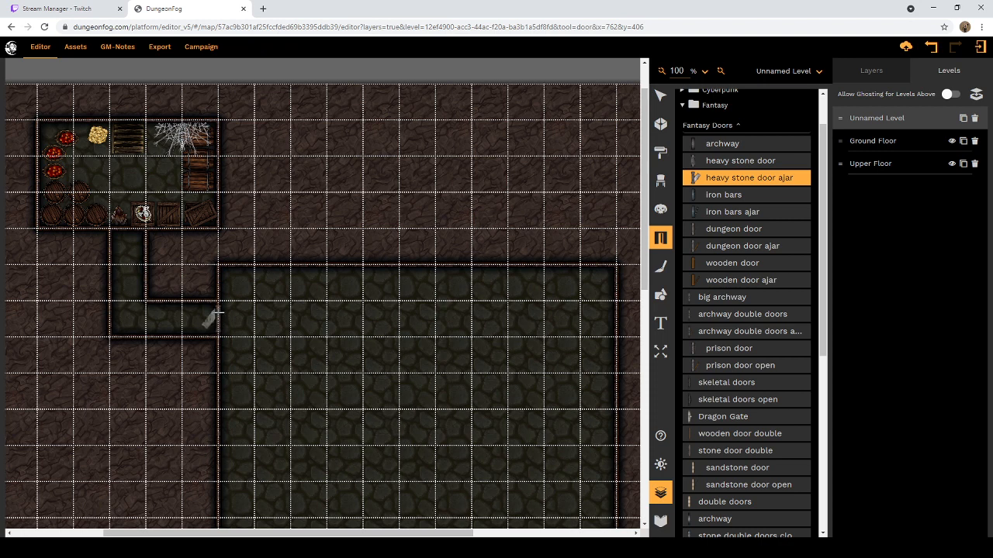
click(218, 312)
Step: Look through the Fantasy doors for an alternative and undo the placement of the heavy stone door
scroll(727, 217, up, 1)
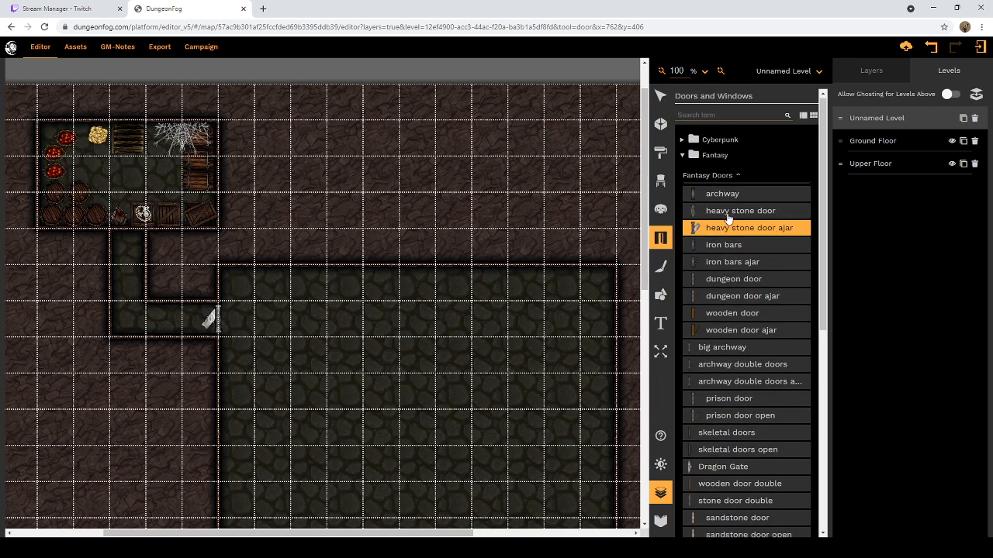
scroll(727, 218, down, 1)
scroll(727, 218, up, 1)
scroll(728, 218, down, 3)
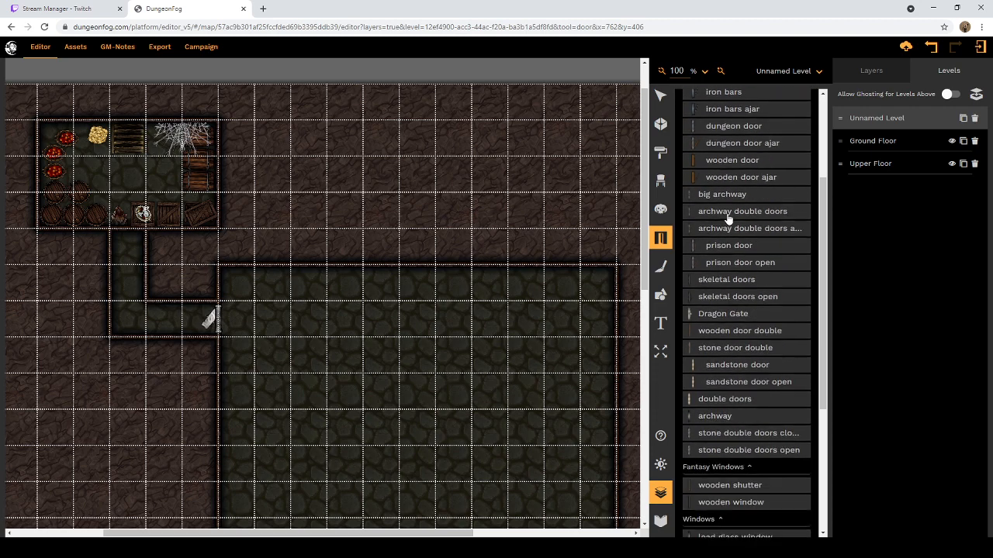
scroll(727, 218, down, 3)
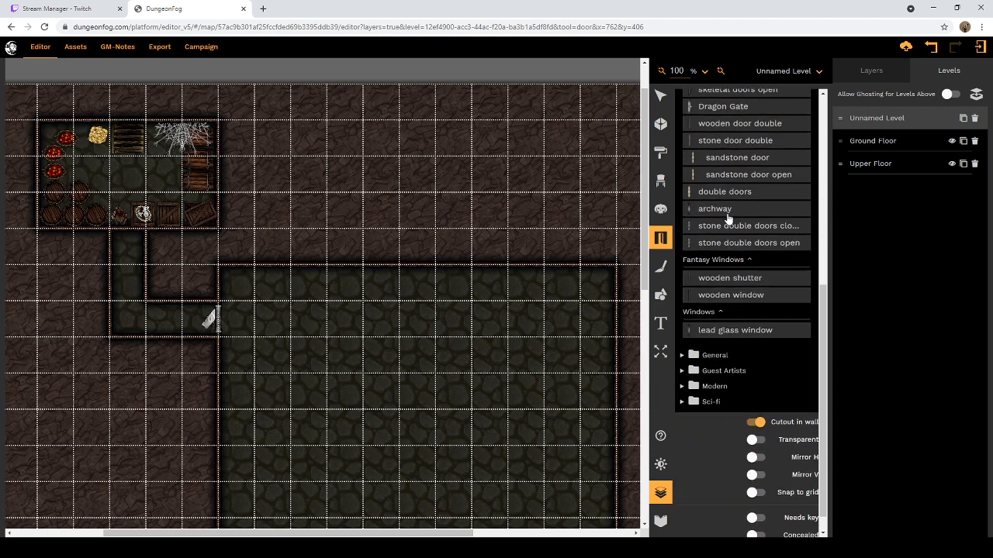
scroll(727, 220, up, 5)
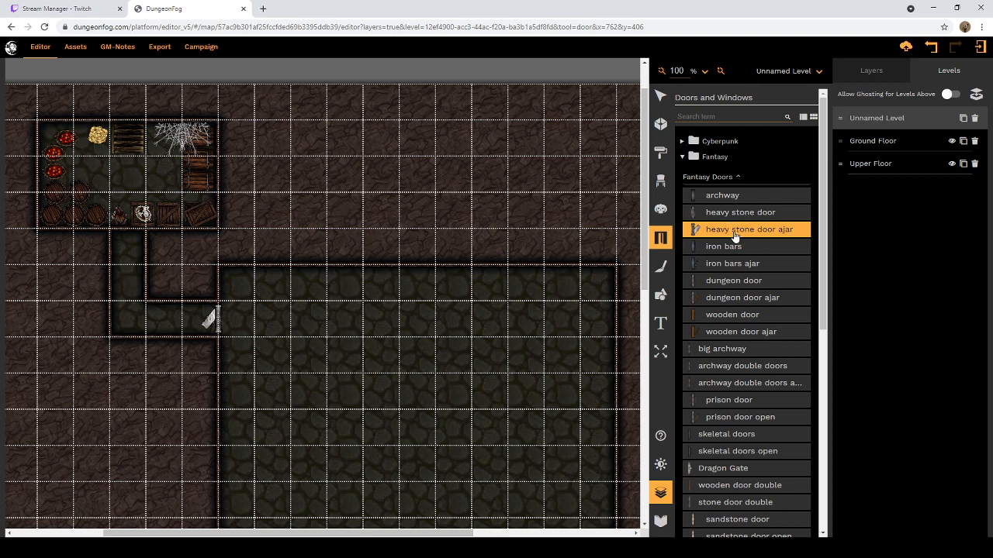
scroll(741, 233, down, 1)
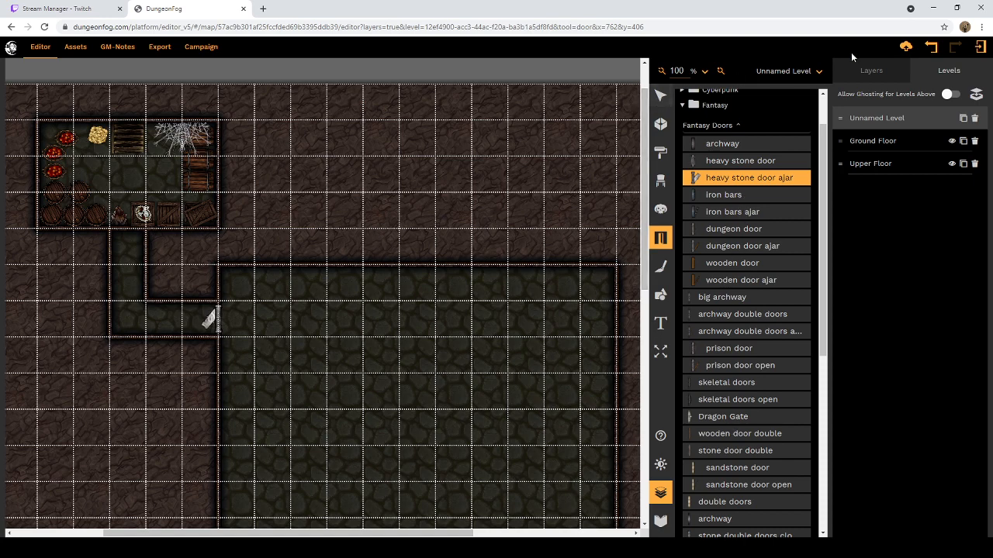
click(931, 46)
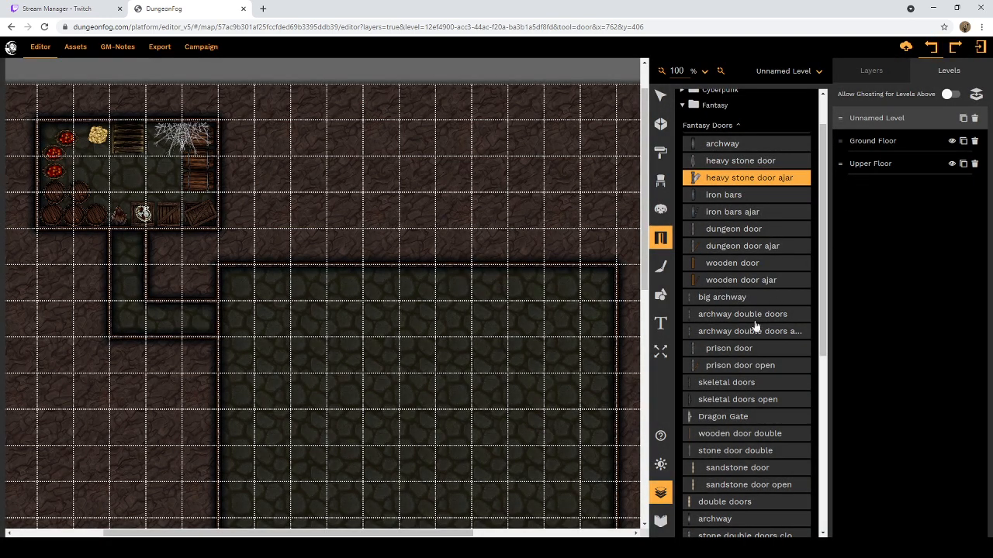
Step: Place the first archway from the Fantasy Doors on the wall between the corridor and the large room
click(692, 402)
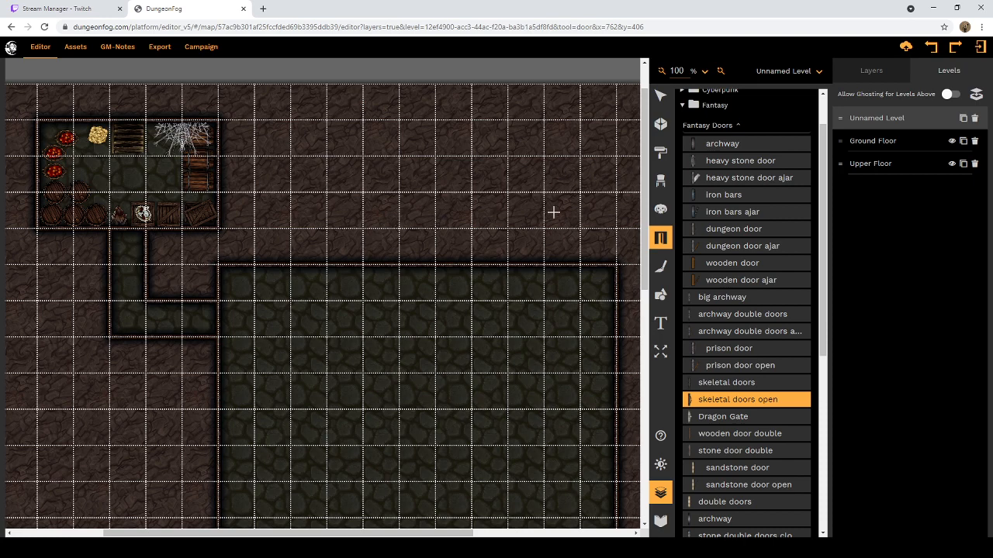
scroll(768, 171, up, 1)
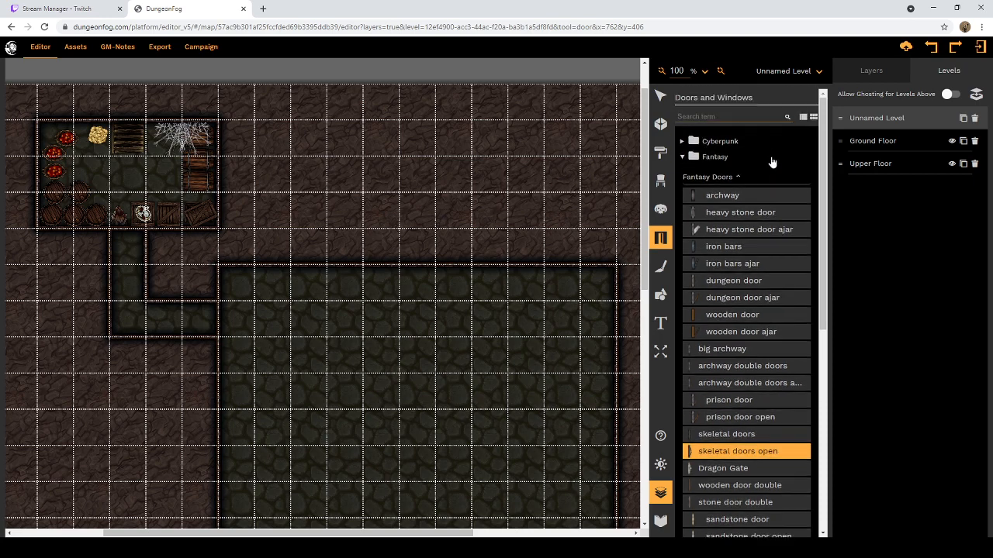
scroll(768, 251, down, 1)
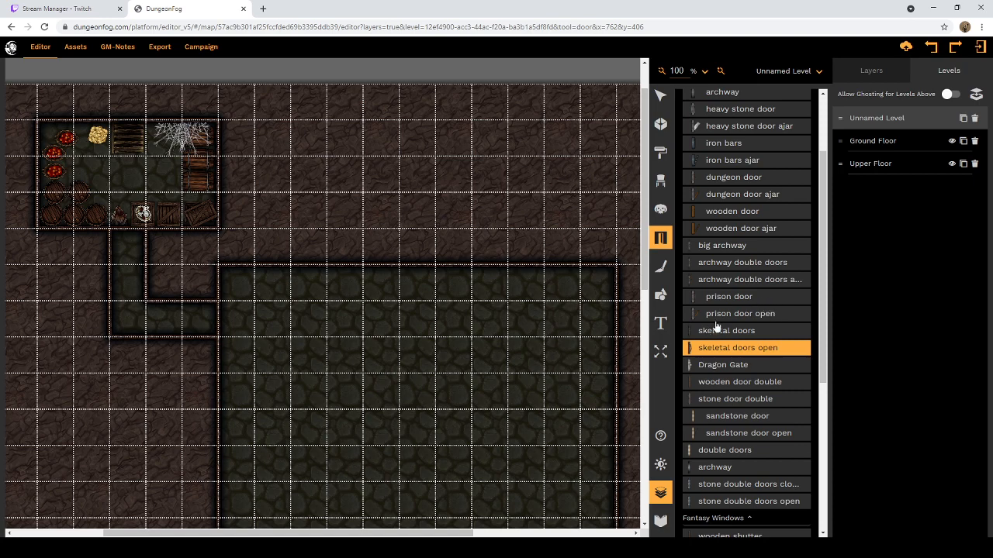
scroll(713, 272, up, 1)
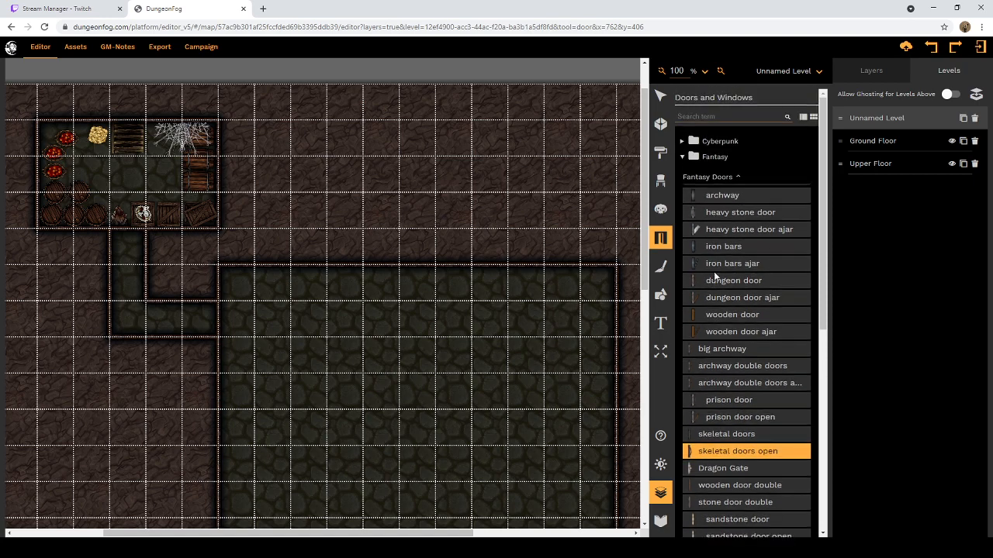
click(707, 199)
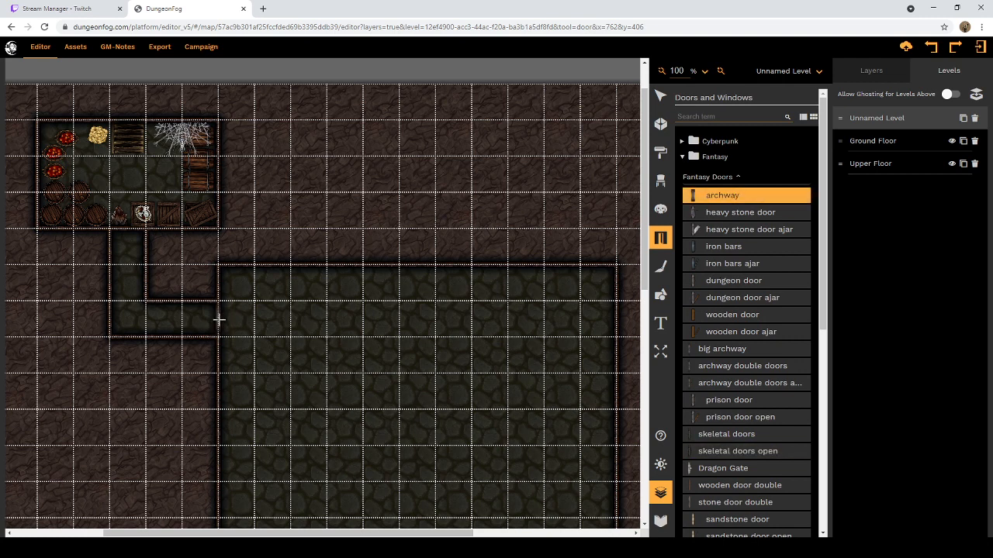
click(218, 319)
Step: Look over the remaining Fantasy doors and the large room, and activate the Brush tool
scroll(719, 256, down, 3)
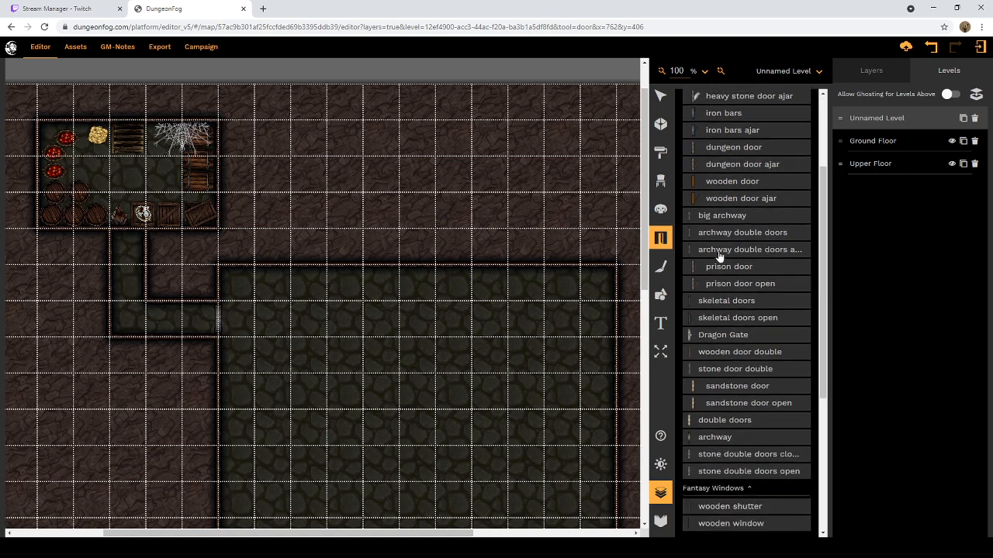
scroll(445, 344, down, 3)
scroll(430, 340, up, 2)
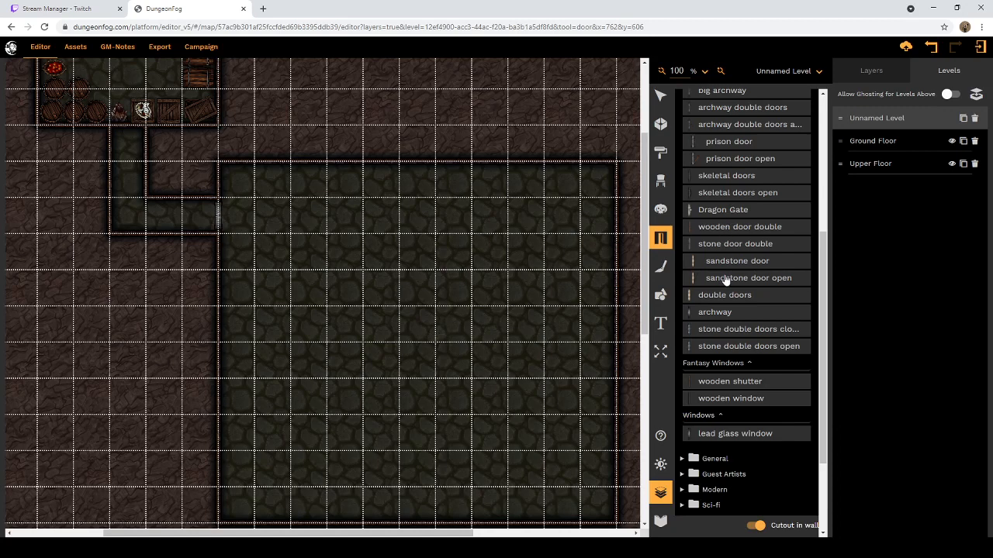
click(661, 267)
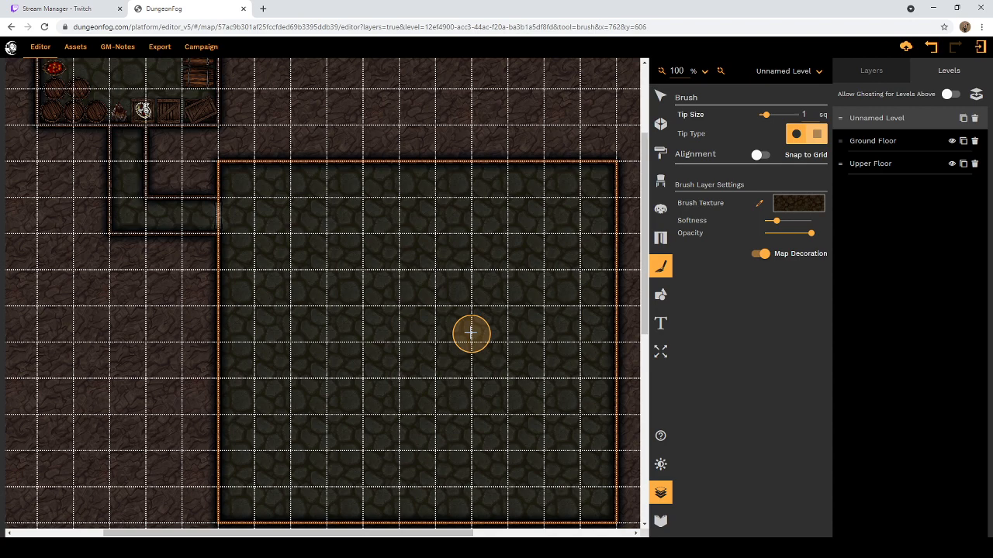
Step: Search the web for "Devil Shark" in a new browser tab
click(263, 8)
text(D3e)
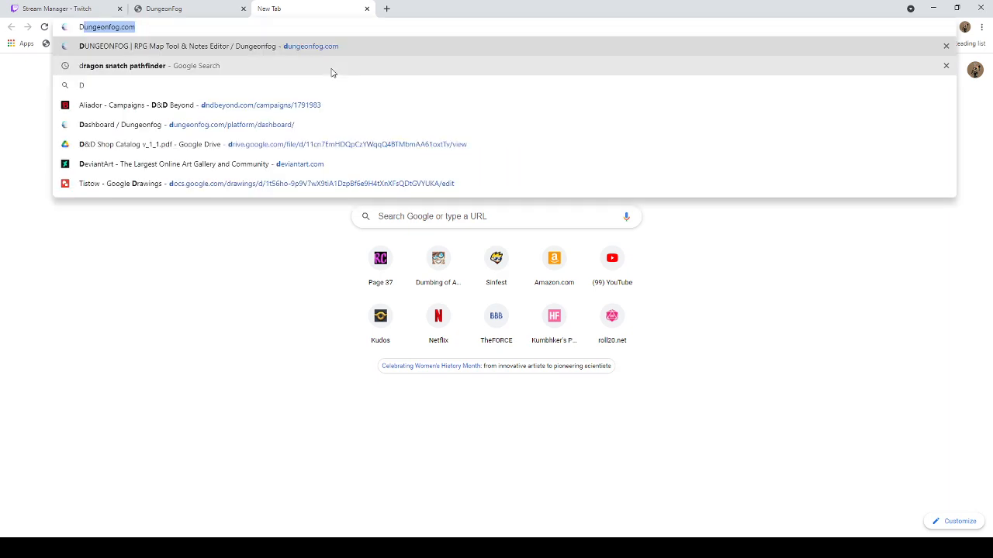
key(BackSpace)
key(BackSpace)
text(e)
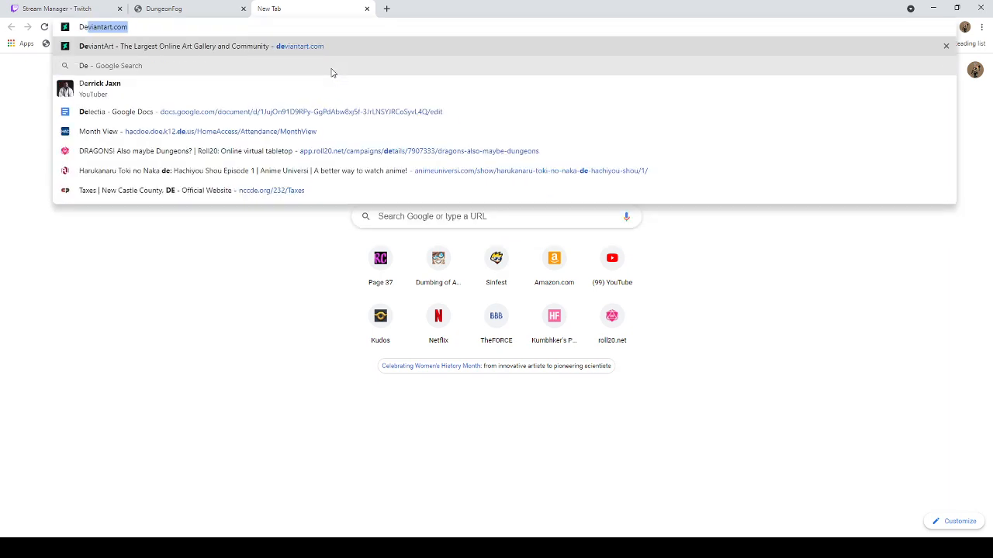
text(vil Sh)
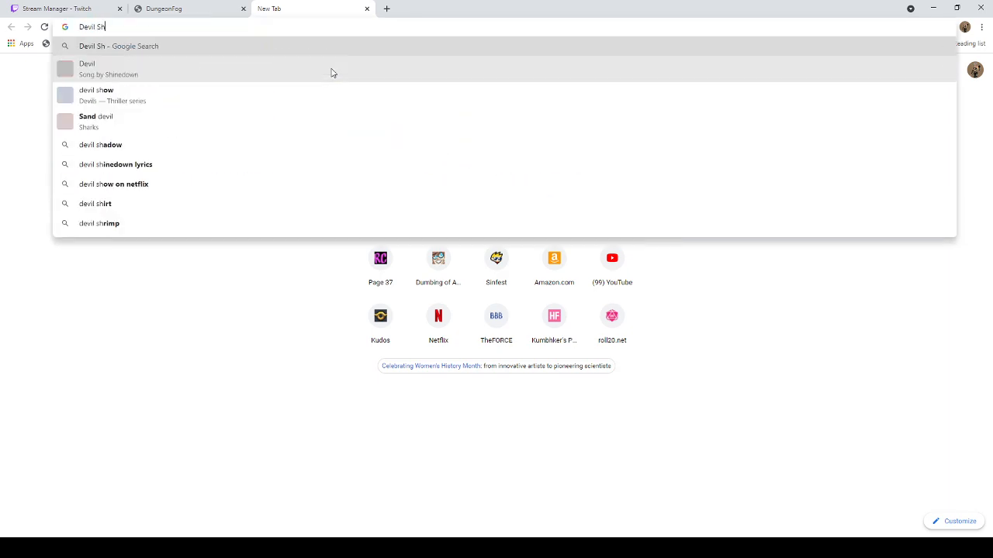
text(ark)
key(Return)
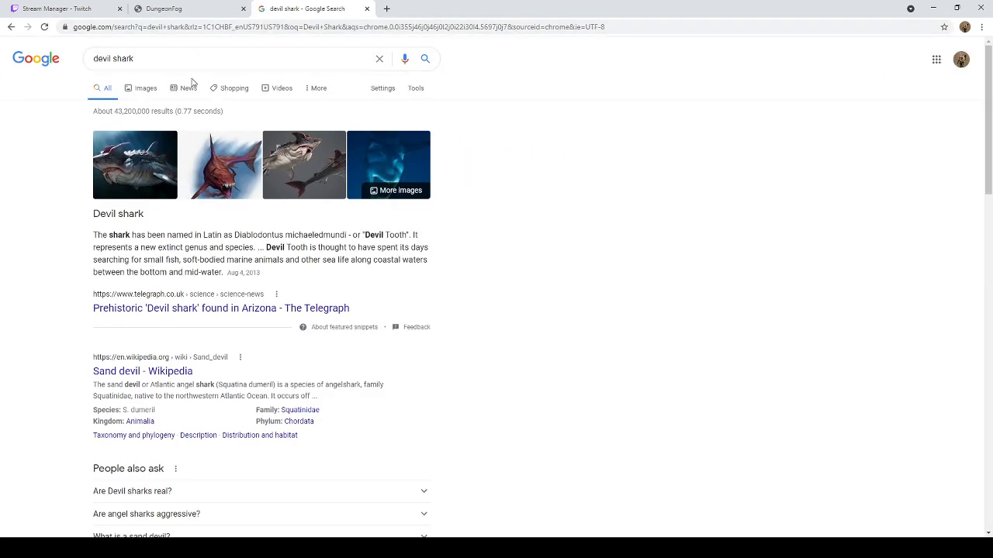
Step: Find the Kobold Press devil shark picture among the image results and view it full size in its own tab
click(146, 95)
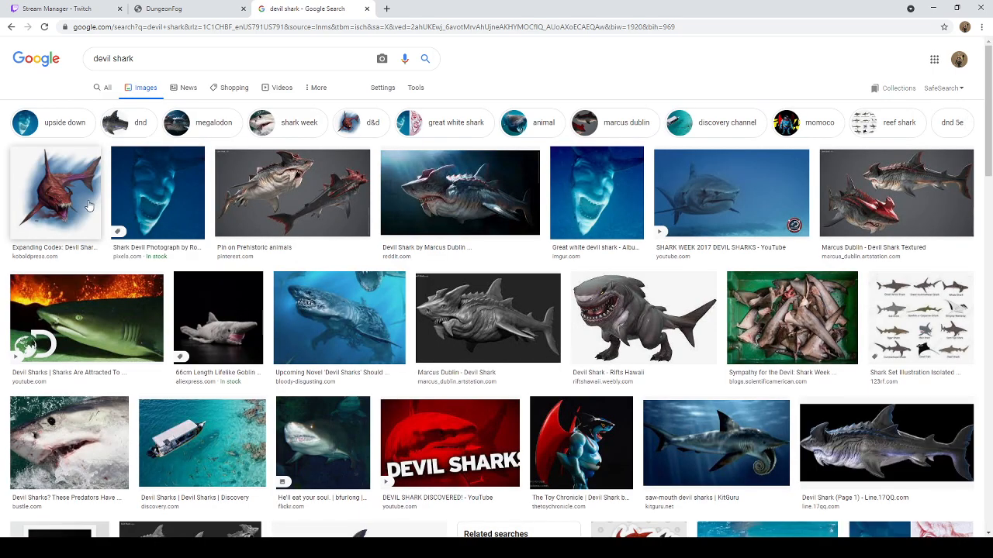
click(89, 206)
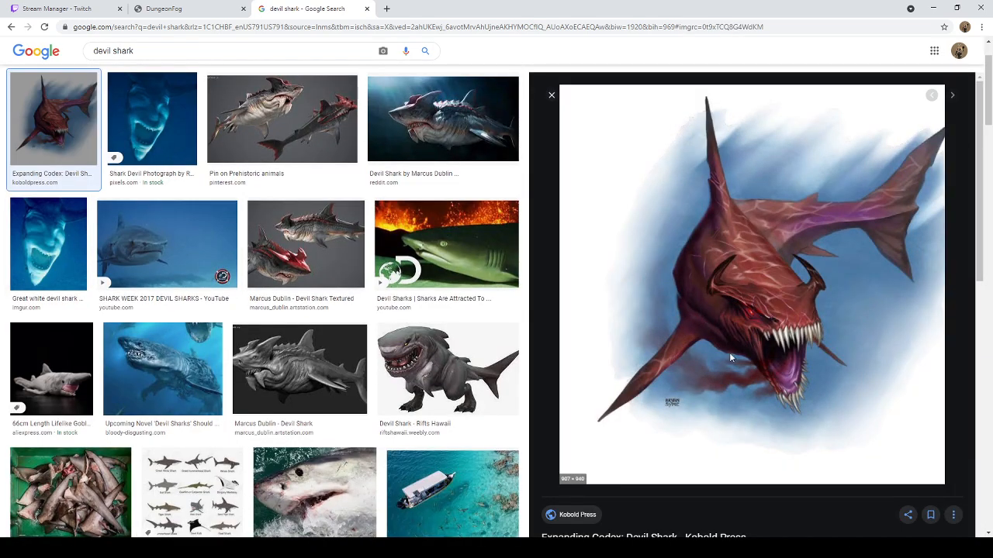
click(761, 418)
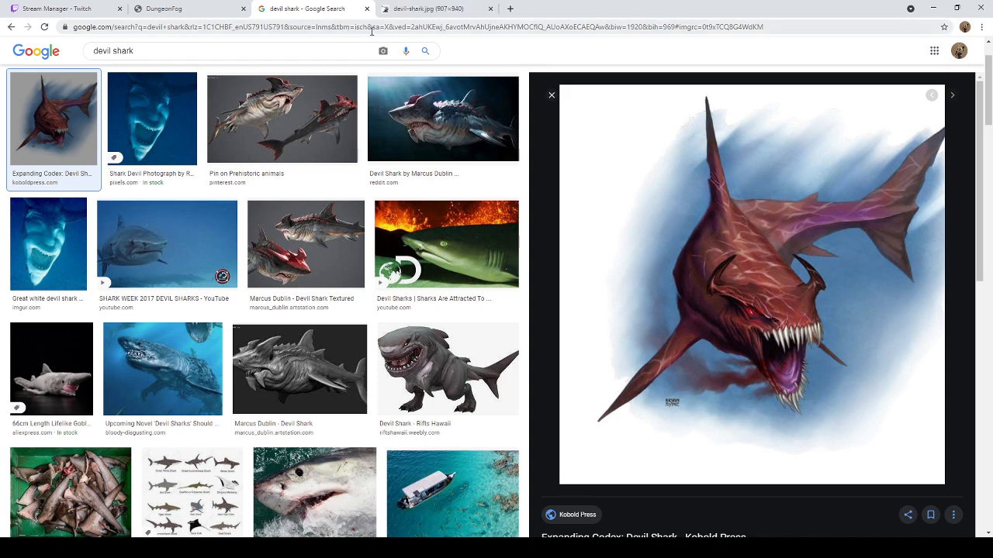
click(434, 10)
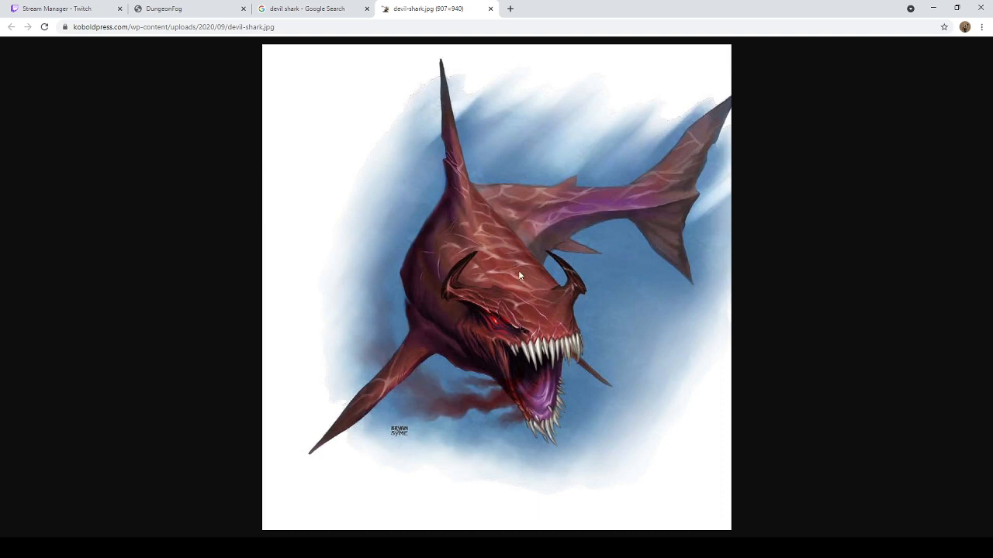
Step: Close the devil shark search results and switch back to the DungeonFog map
click(291, 14)
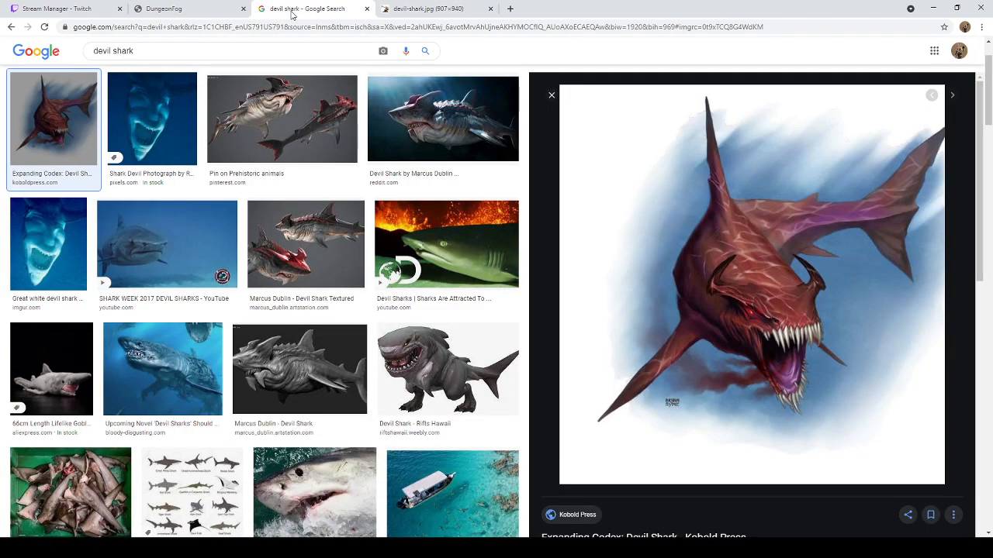
click(366, 9)
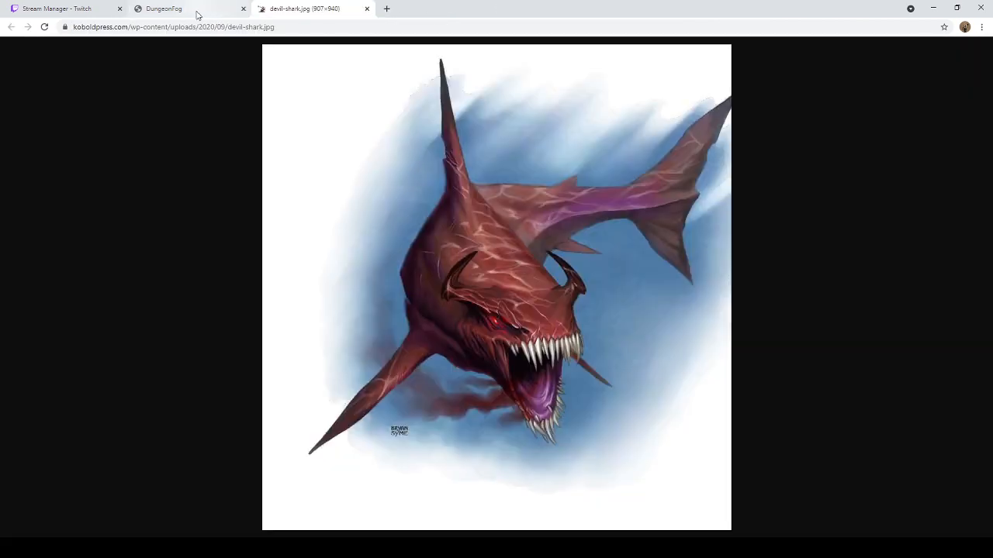
click(197, 15)
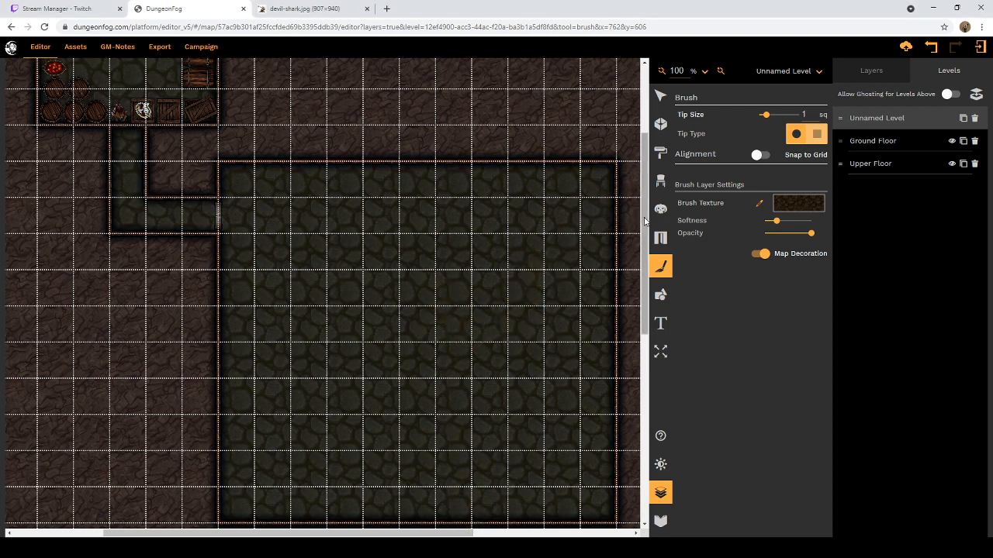
Step: Activate the Shape tool and search its shape textures for "water"
click(658, 298)
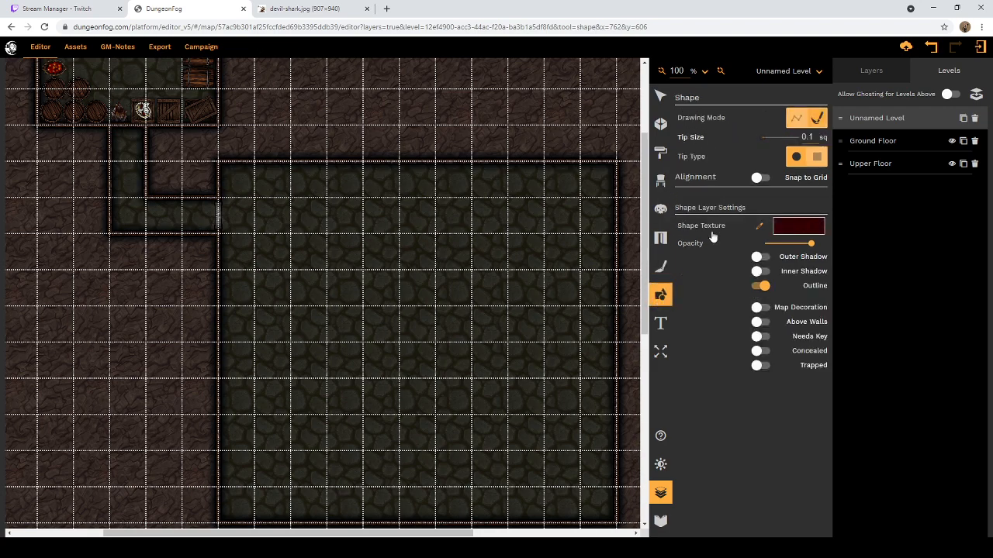
click(806, 229)
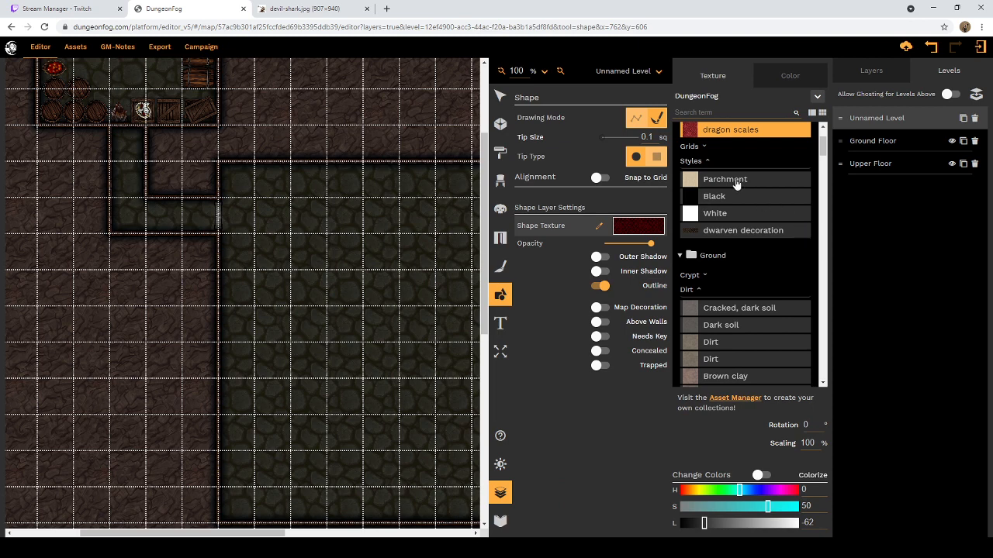
scroll(733, 188, down, 3)
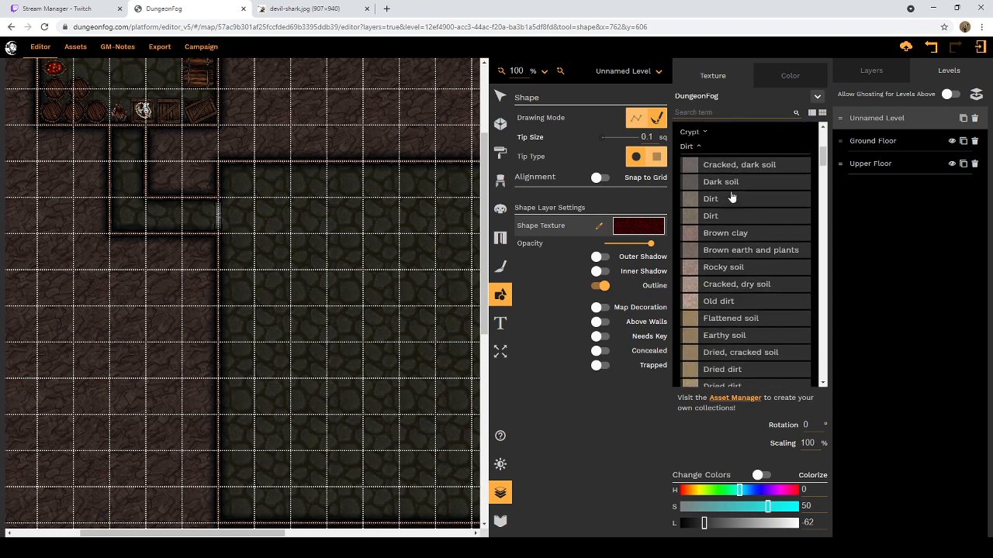
scroll(732, 198, down, 1)
scroll(731, 199, down, 1)
scroll(730, 199, up, 3)
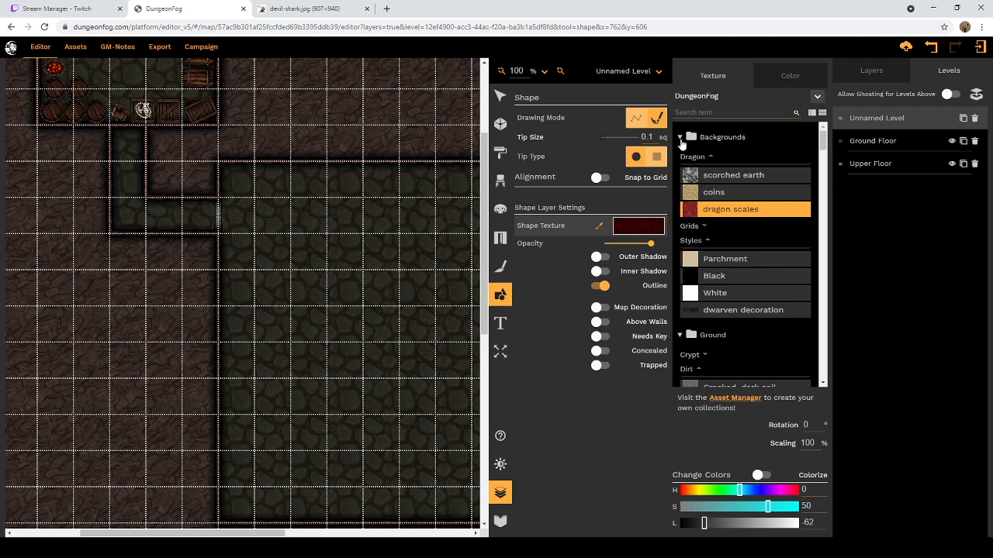
click(730, 112)
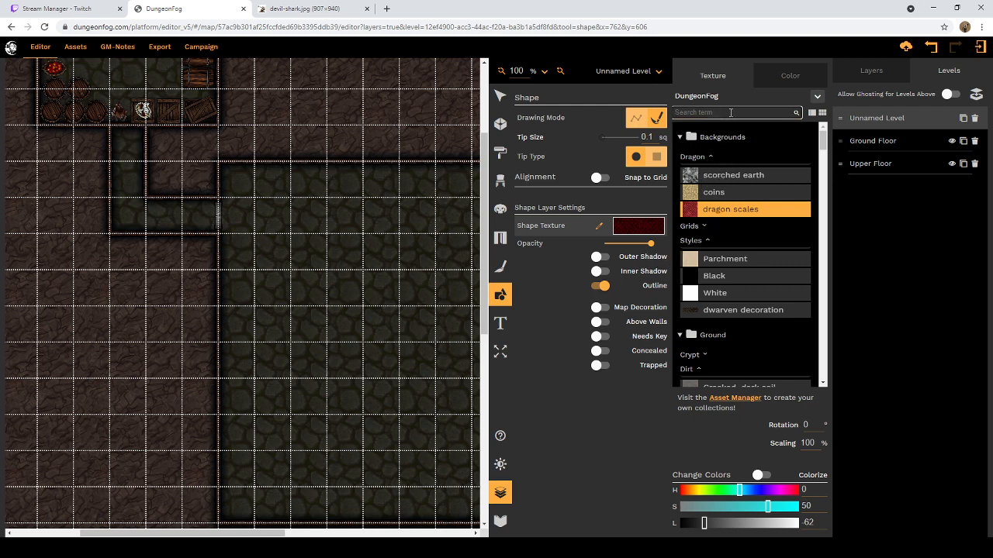
text(water)
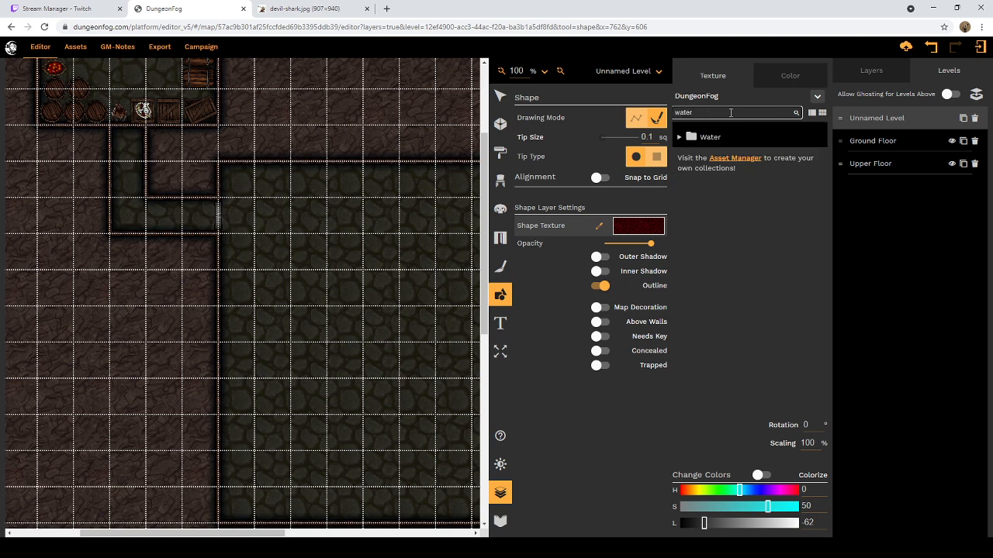
Step: Set the shape texture to Shimmering green water with a lightness of -77
click(679, 140)
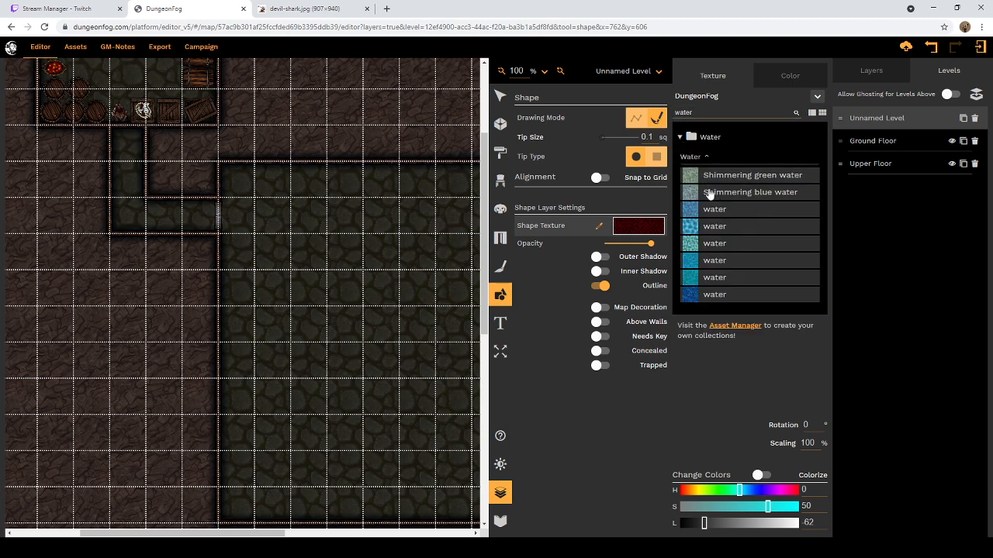
click(717, 178)
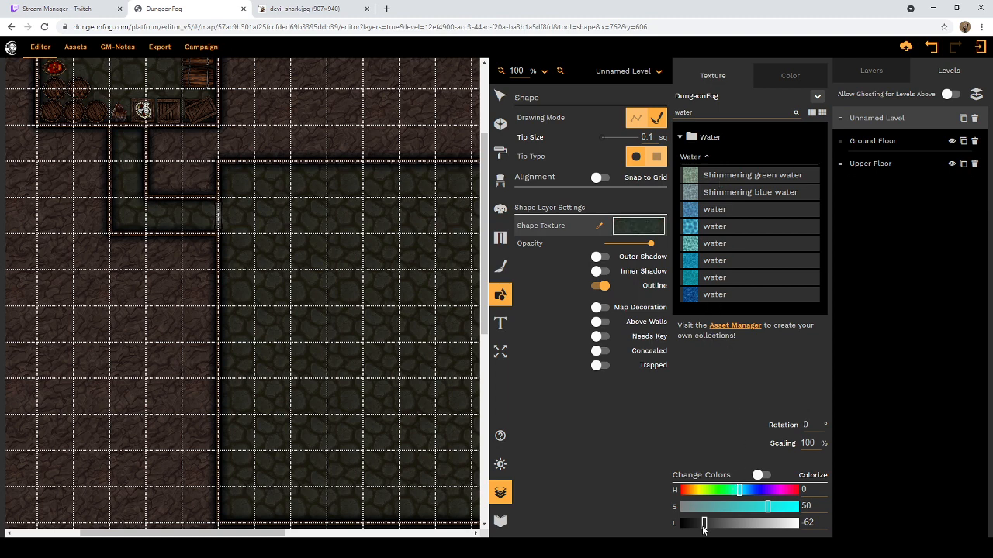
drag(703, 530, 696, 527)
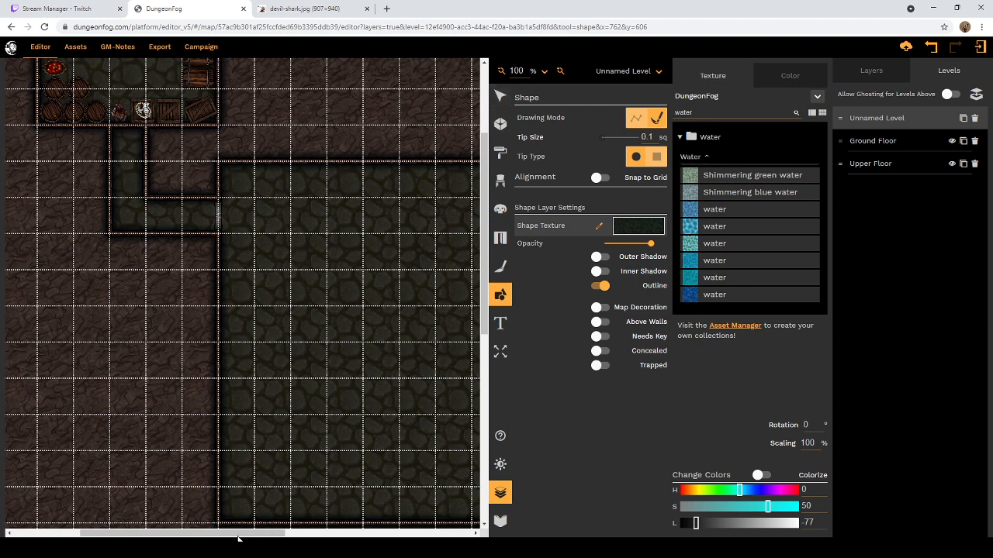
click(142, 534)
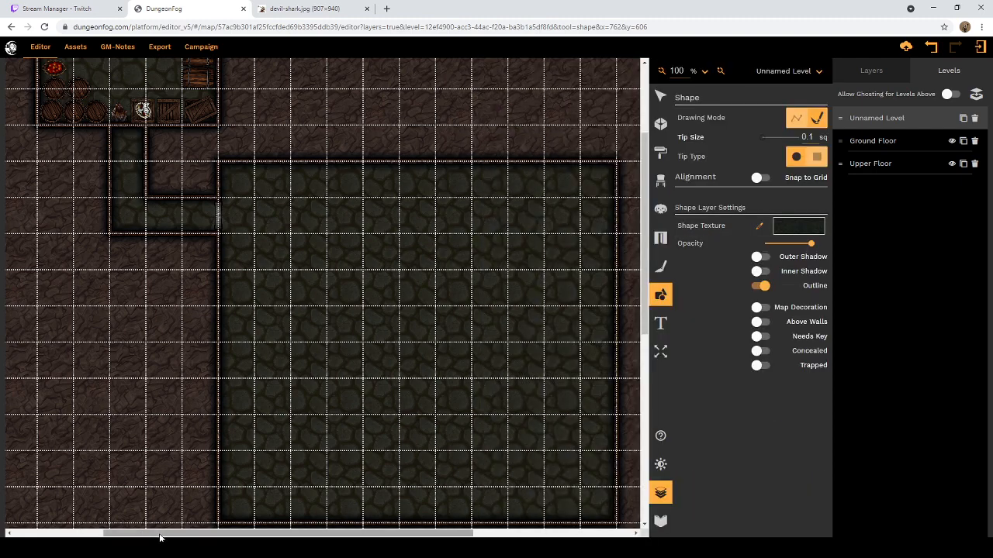
drag(160, 537, 190, 538)
click(319, 414)
scroll(324, 410, down, 1)
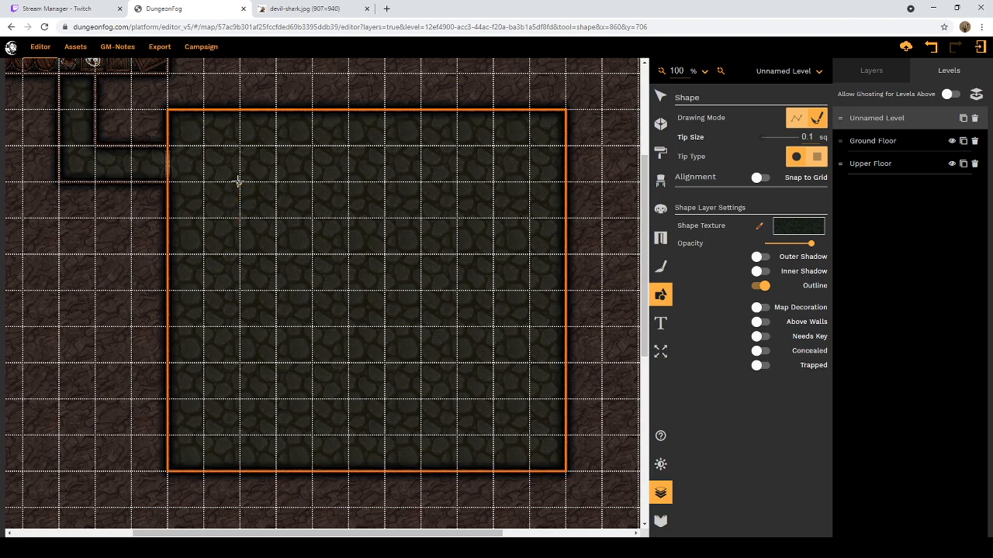
click(930, 50)
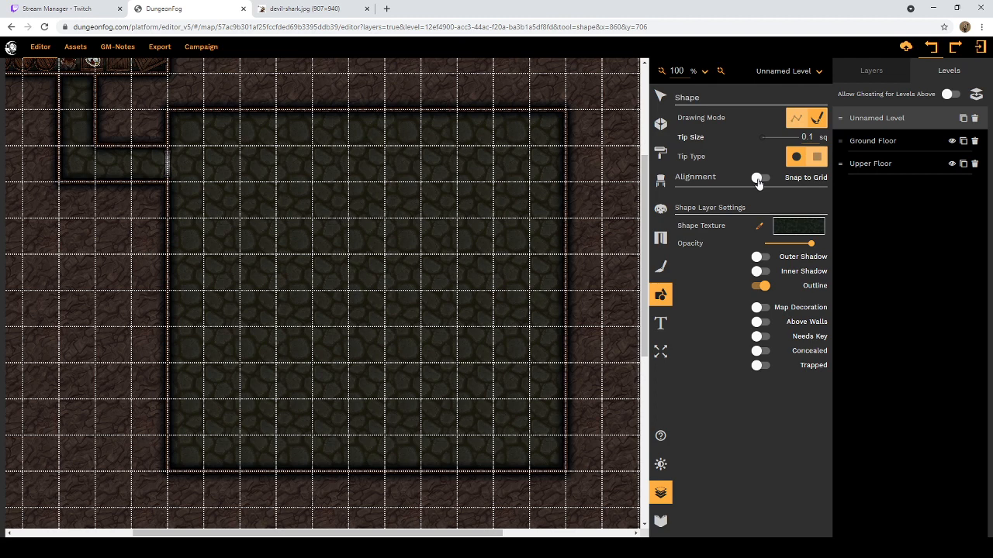
Step: Draw a polygon water pool 7 by 6 squares in the middle of the large room, with Map Decoration and Snap to Grid on
click(796, 118)
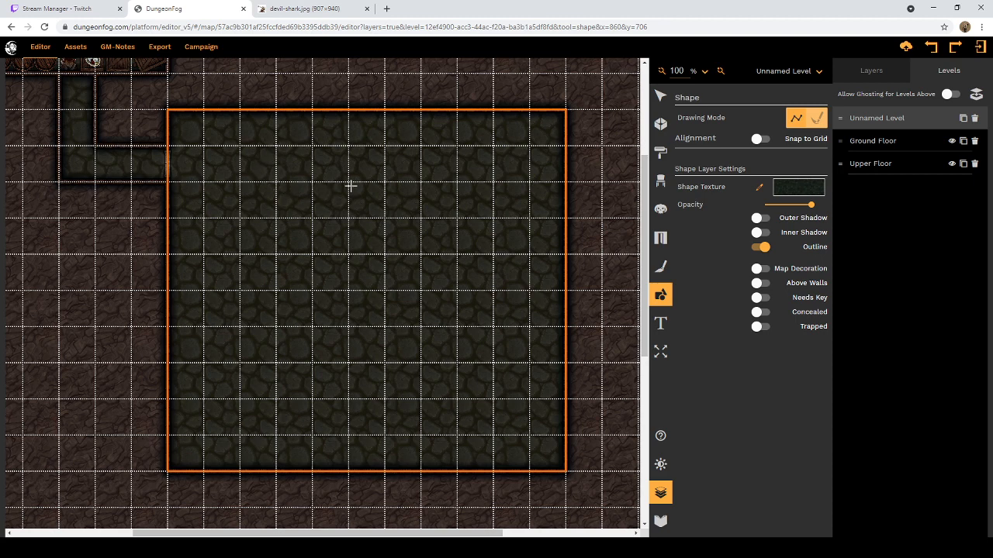
click(758, 270)
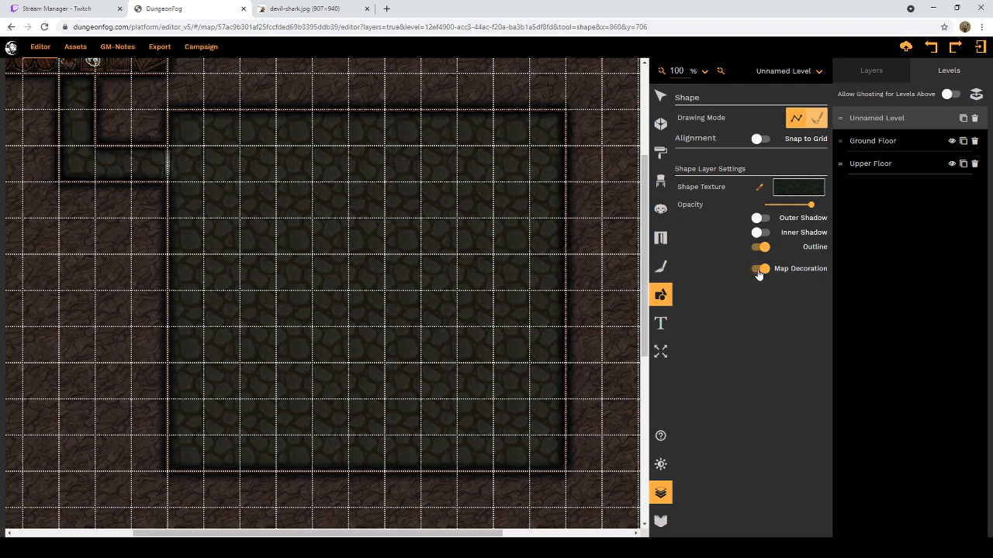
click(239, 183)
click(239, 399)
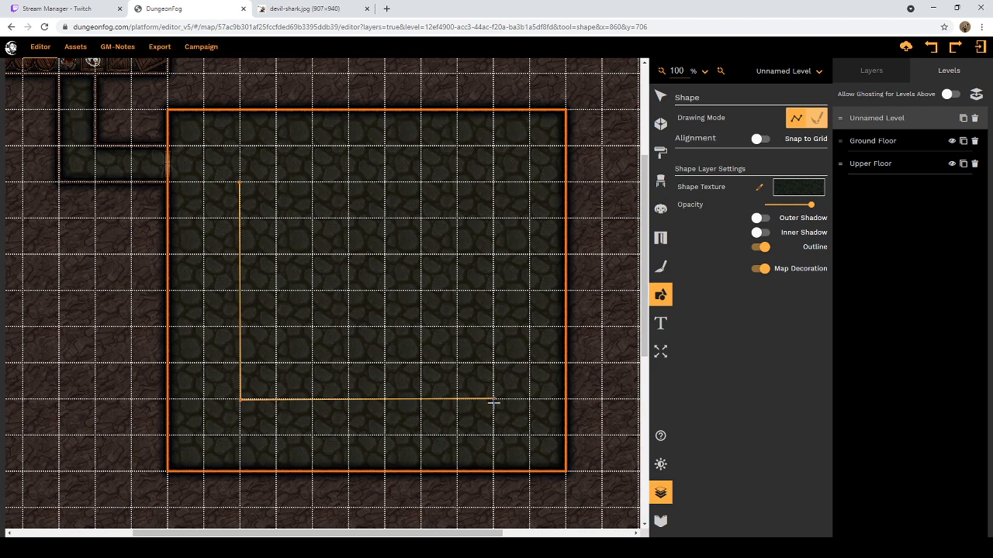
click(758, 140)
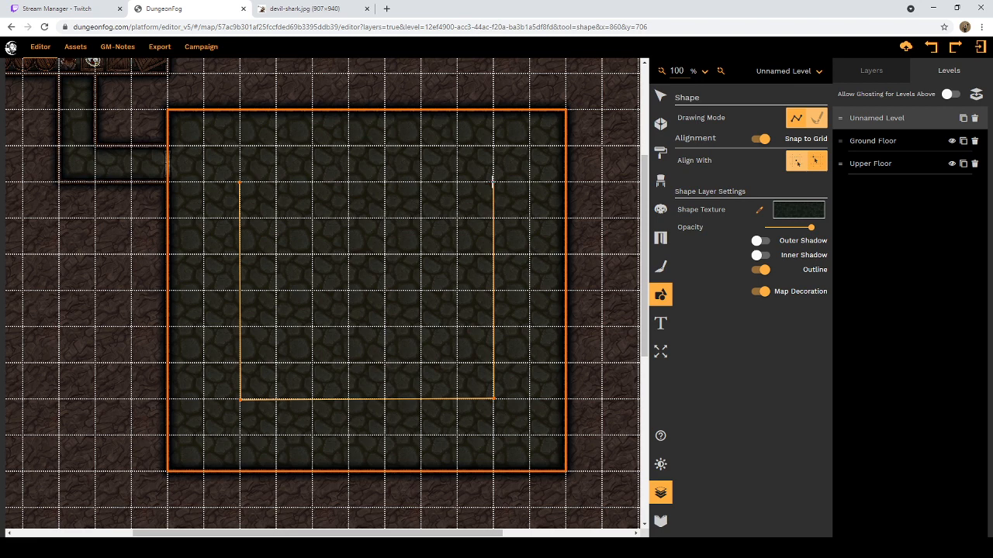
click(492, 181)
click(242, 182)
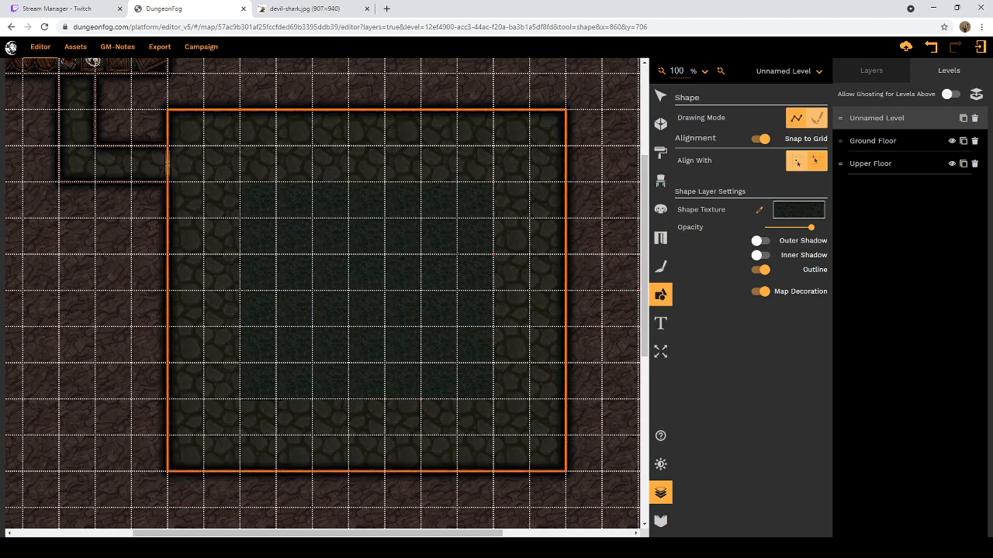
Step: Set the water texture's scaling to 150% and undo the drawn pool
click(797, 214)
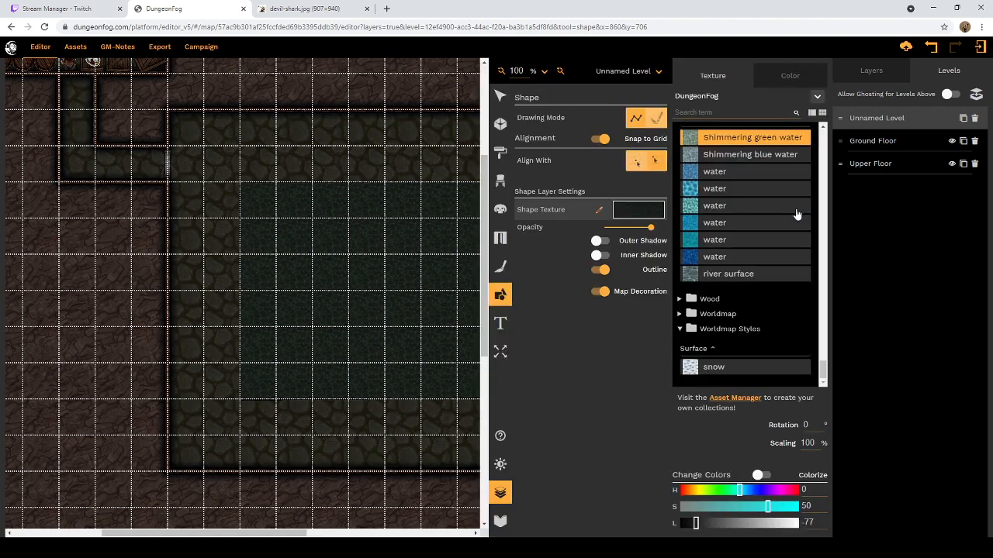
drag(816, 446, 802, 446)
text(150)
click(933, 48)
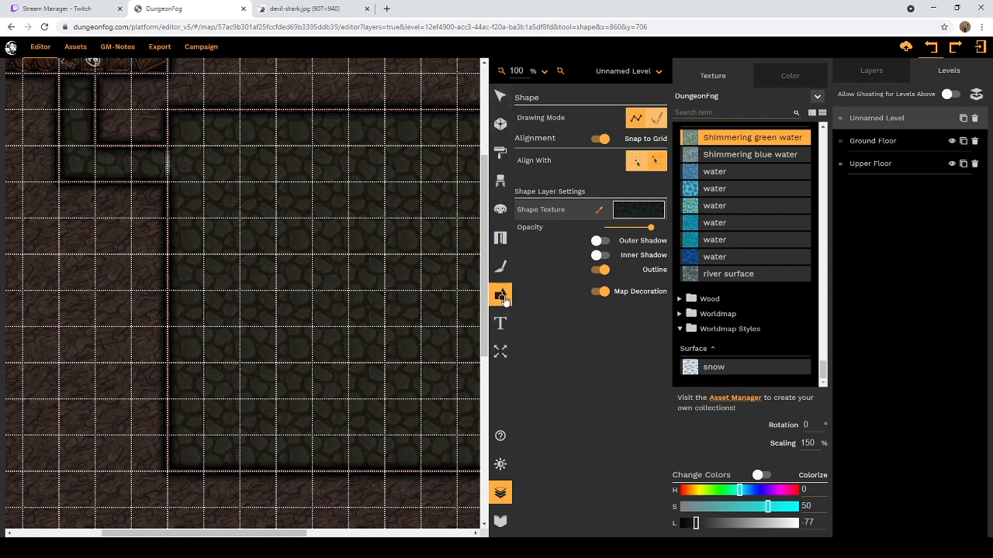
Step: Redraw the 7 by 6 square water pool in the middle of the large room, two squares in from its walls
click(240, 184)
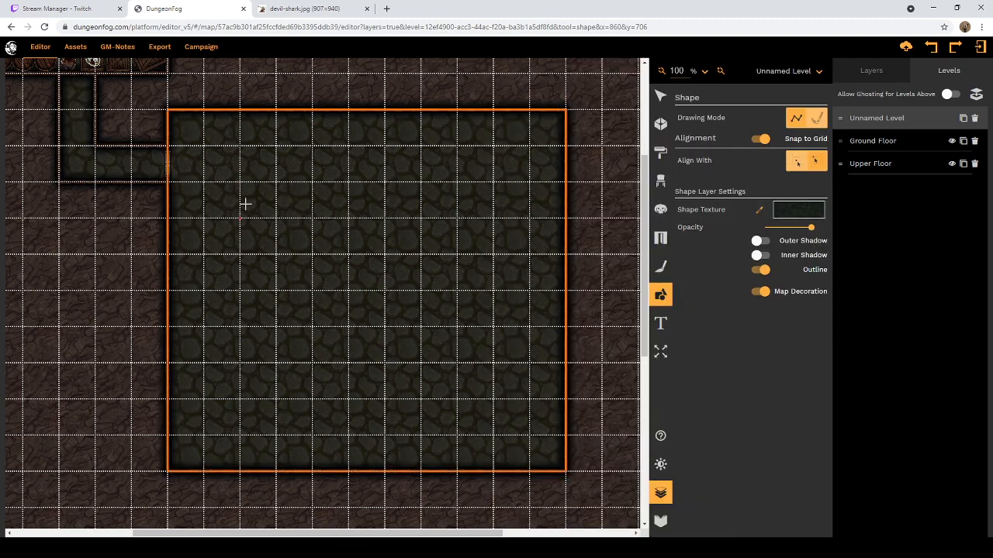
click(240, 185)
click(239, 399)
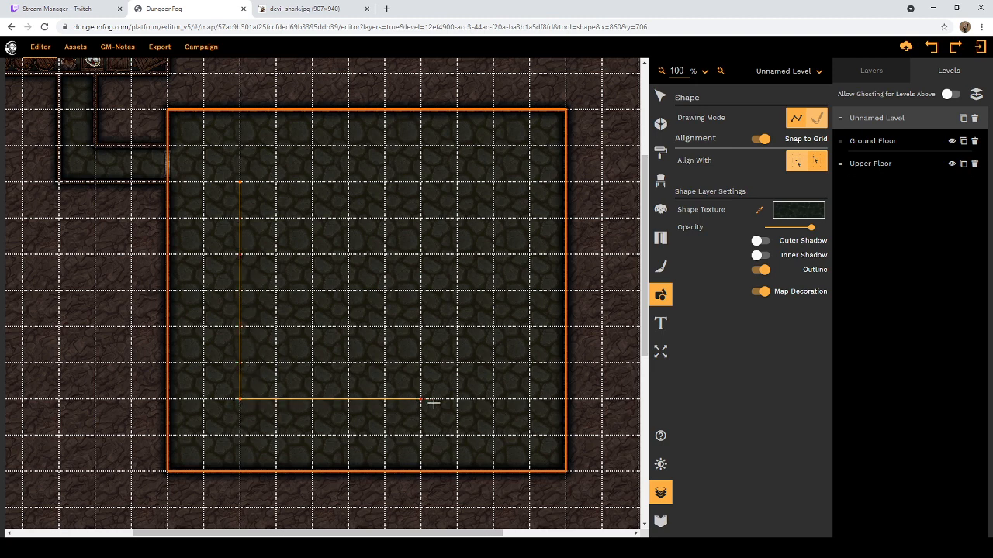
click(493, 399)
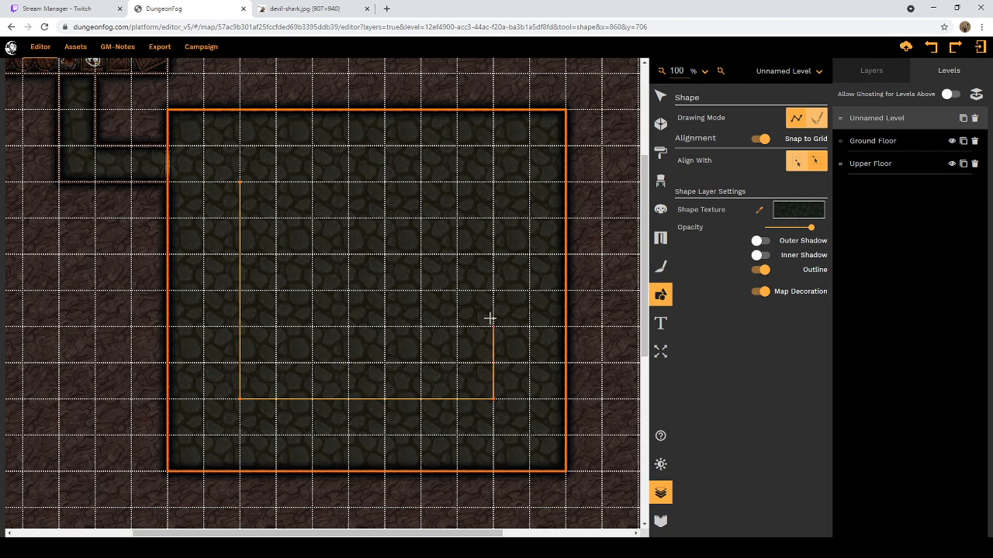
click(493, 182)
click(241, 182)
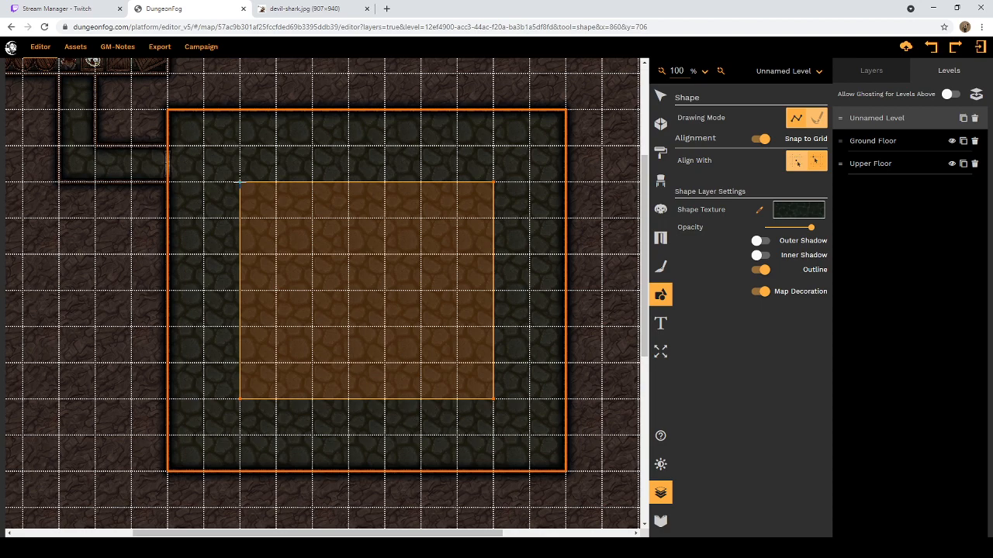
click(240, 182)
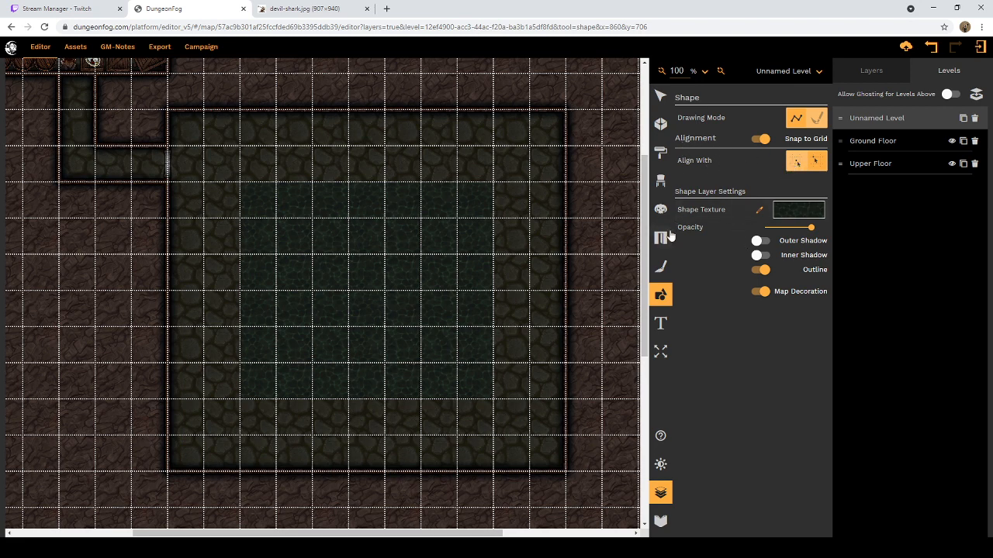
Step: Look through the other shape textures above the water group
click(793, 215)
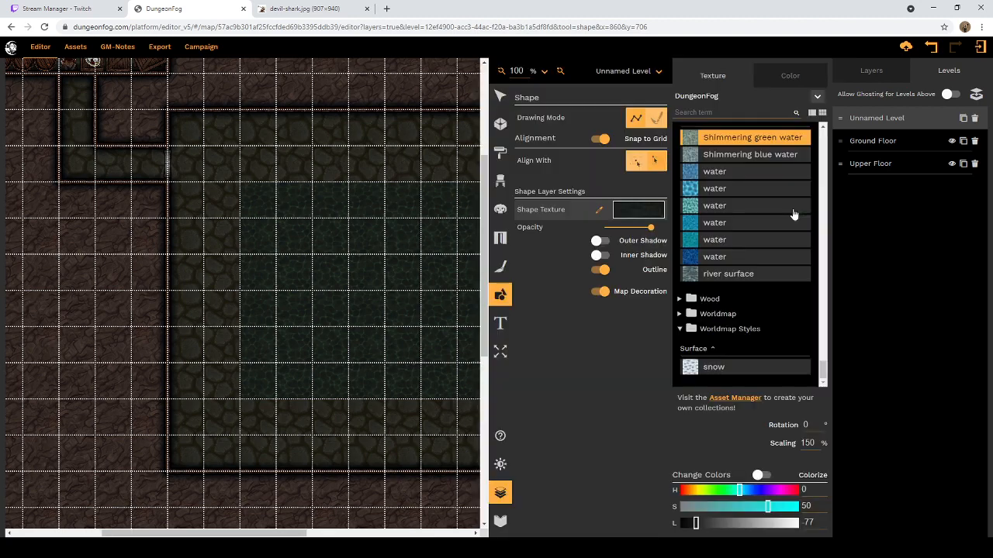
scroll(731, 178, up, 10)
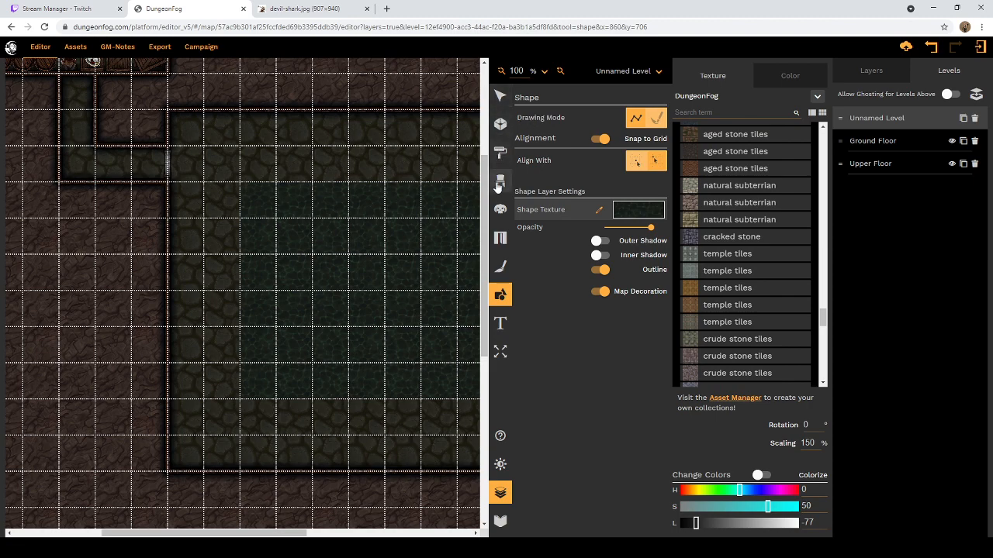
Step: Switch to placing props and look through the Fantasy and Flavour prop categories
click(499, 183)
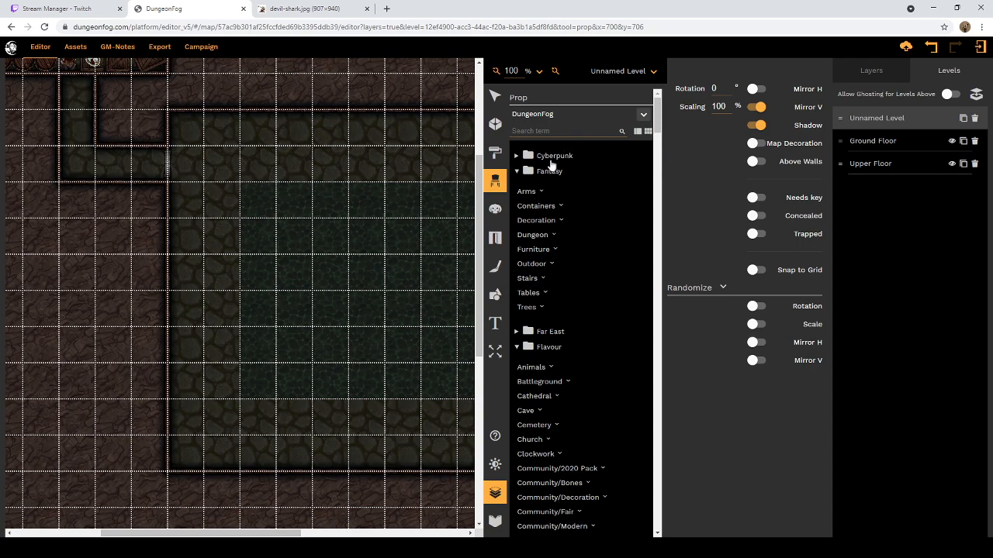
scroll(547, 234, down, 1)
scroll(548, 232, up, 1)
scroll(411, 254, down, 1)
scroll(425, 286, down, 7)
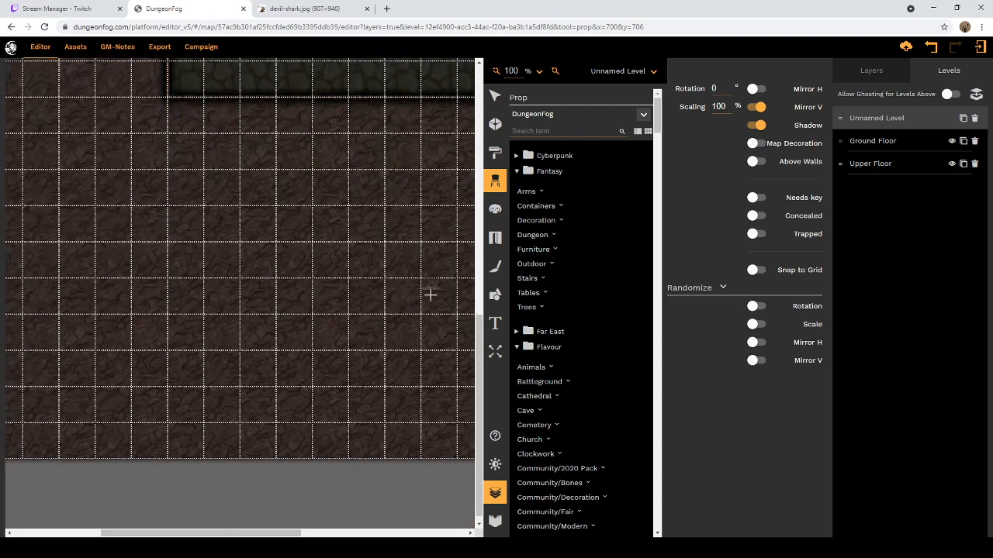
scroll(430, 294, up, 8)
scroll(434, 291, up, 2)
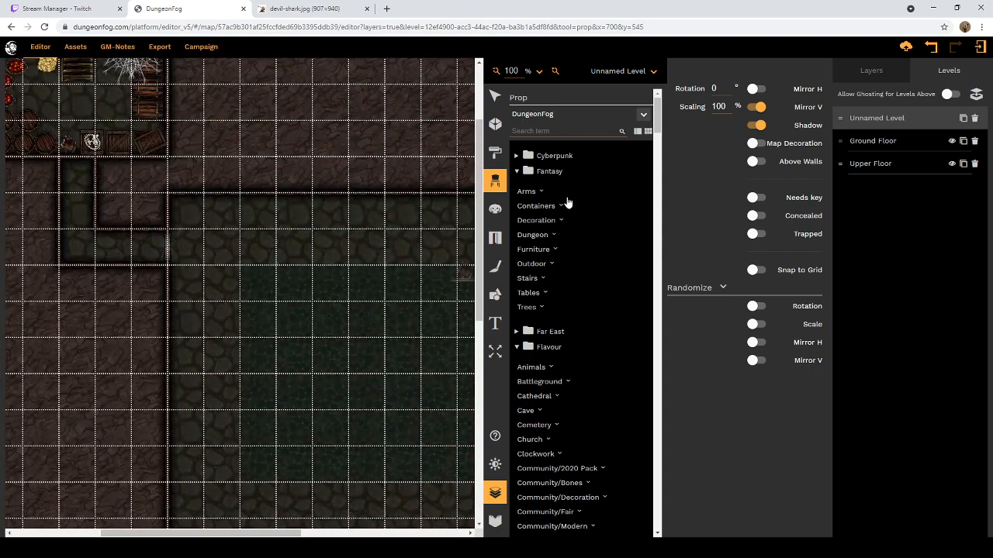
scroll(558, 225, down, 1)
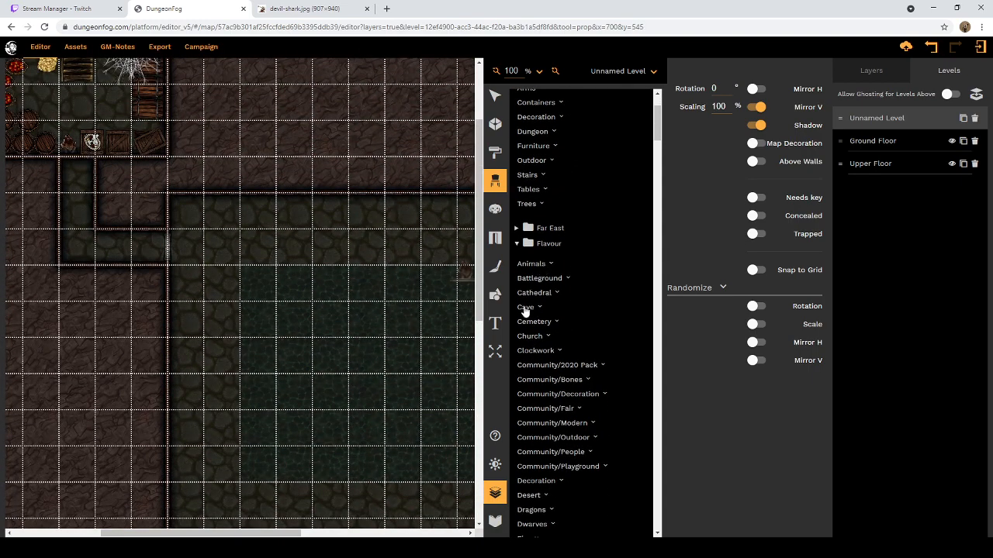
scroll(526, 314, down, 1)
scroll(543, 268, up, 3)
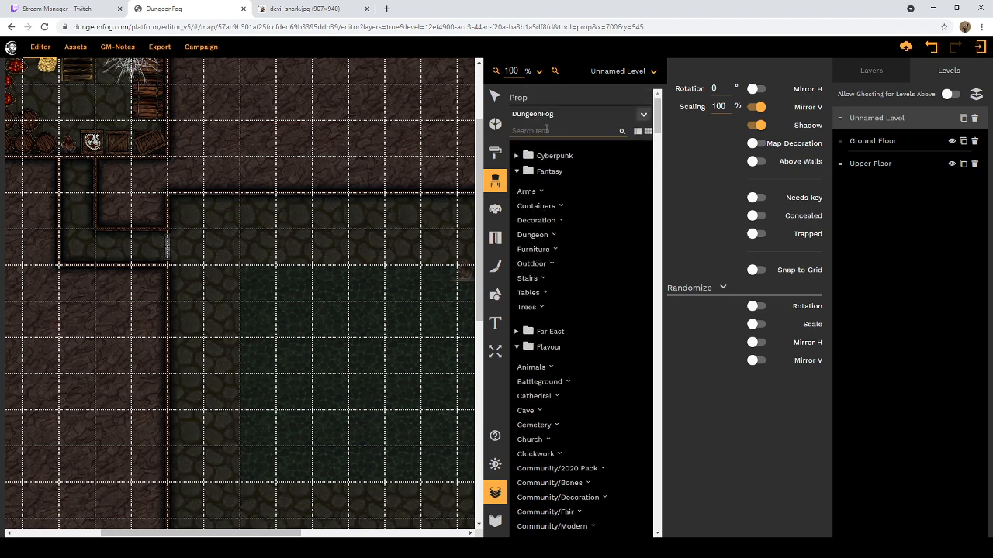
Step: Search the props for "altar", compare the altars in each category, and choose the Victorian royal altar
click(546, 130)
text(altar)
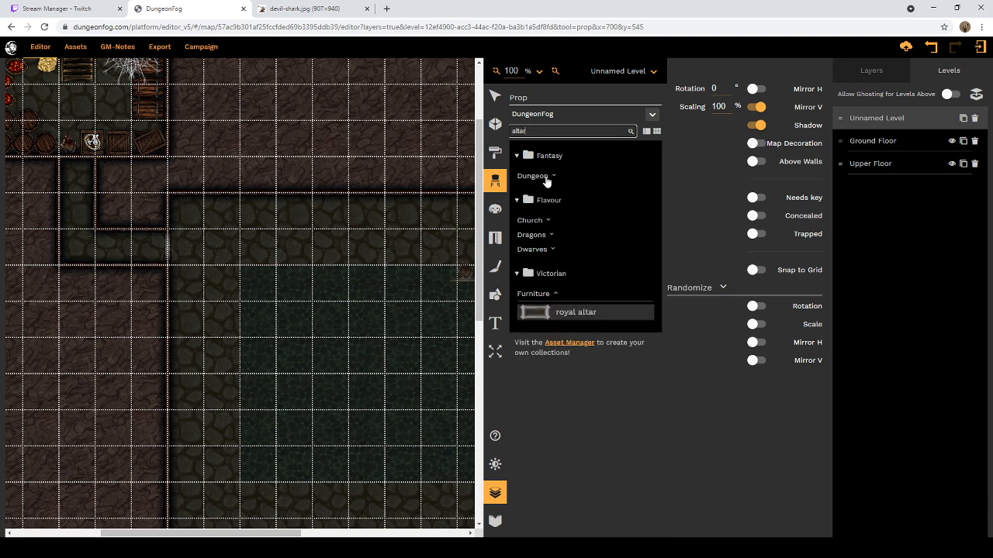
click(553, 177)
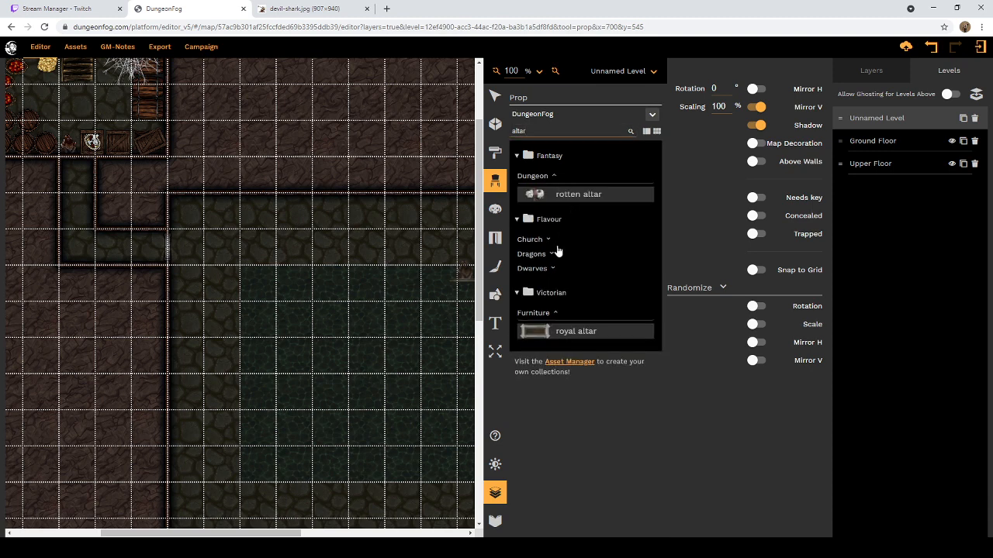
click(546, 242)
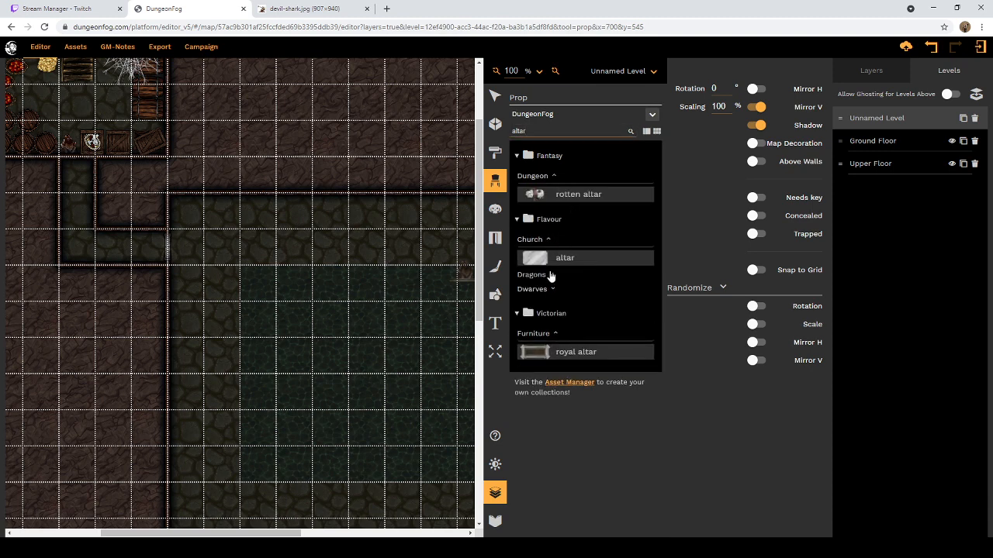
click(550, 275)
click(556, 311)
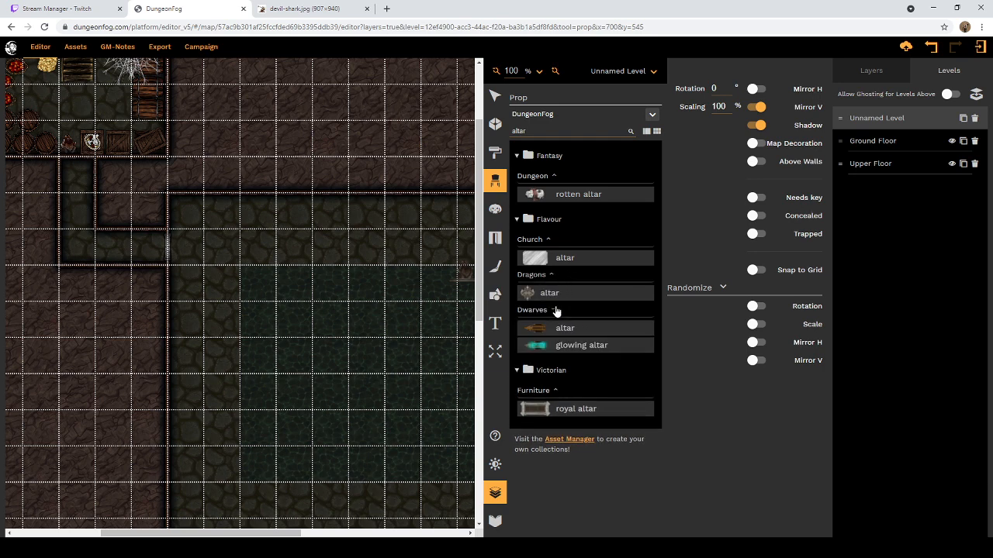
click(539, 411)
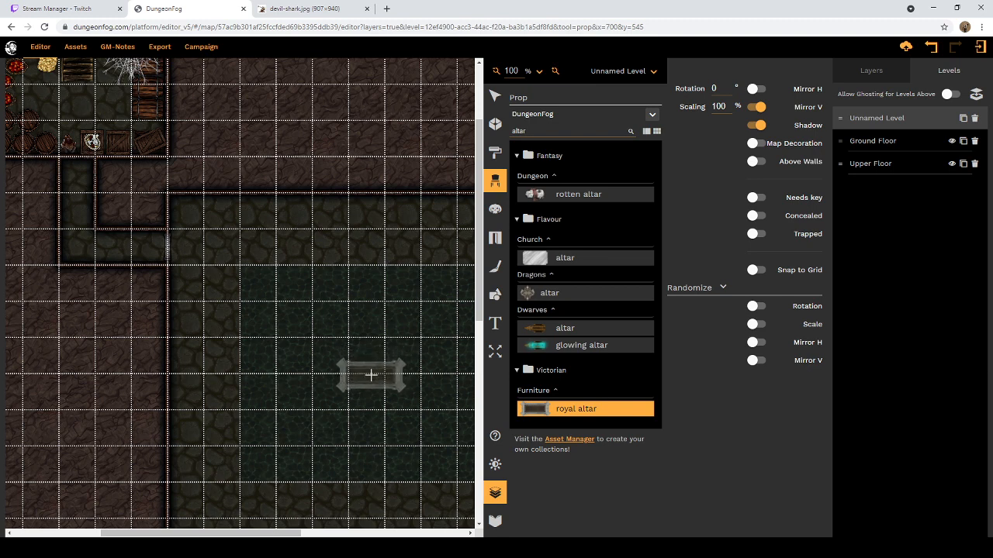
Step: Place the royal altar as a map decoration at 100% scaling in the centre of the water pool
click(753, 162)
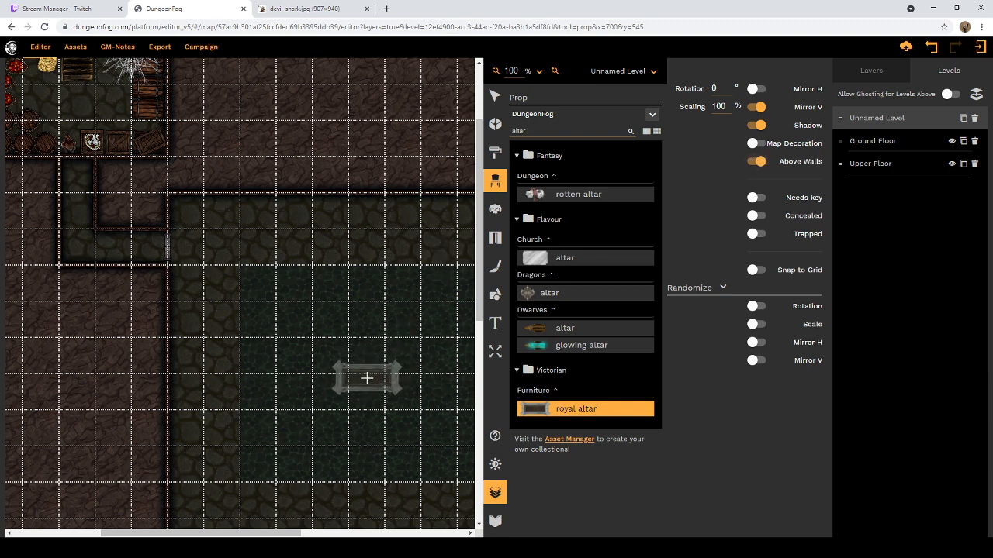
click(753, 143)
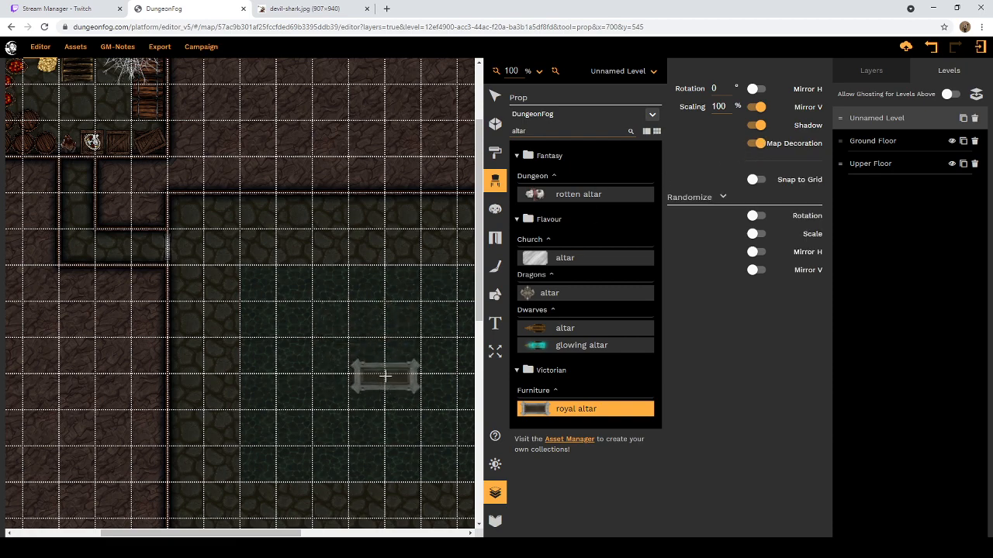
scroll(391, 371, down, 3)
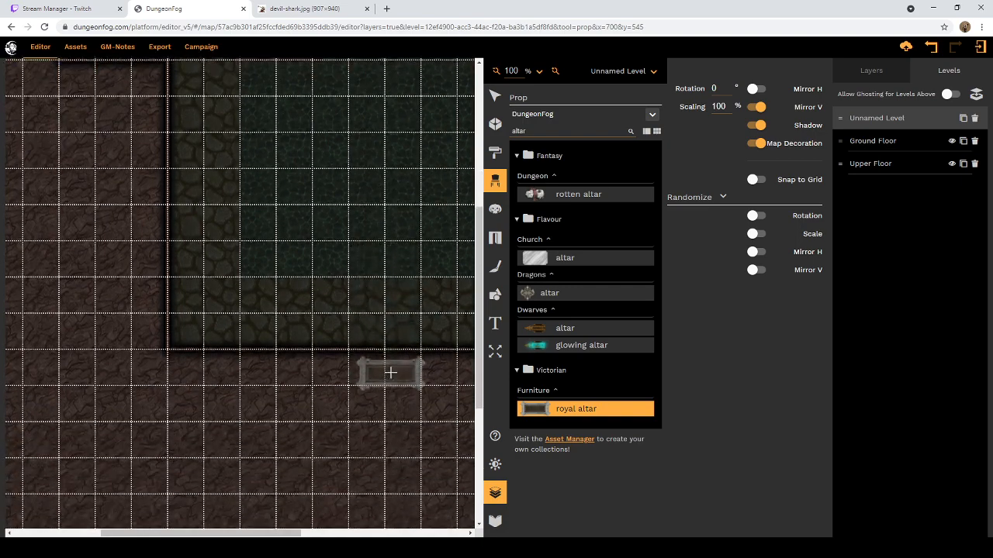
scroll(388, 353, up, 3)
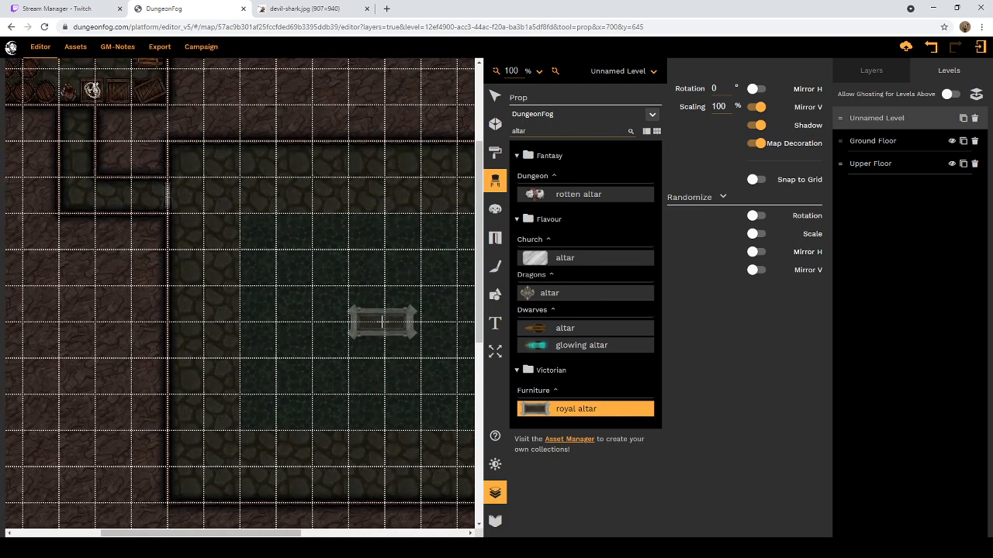
click(385, 321)
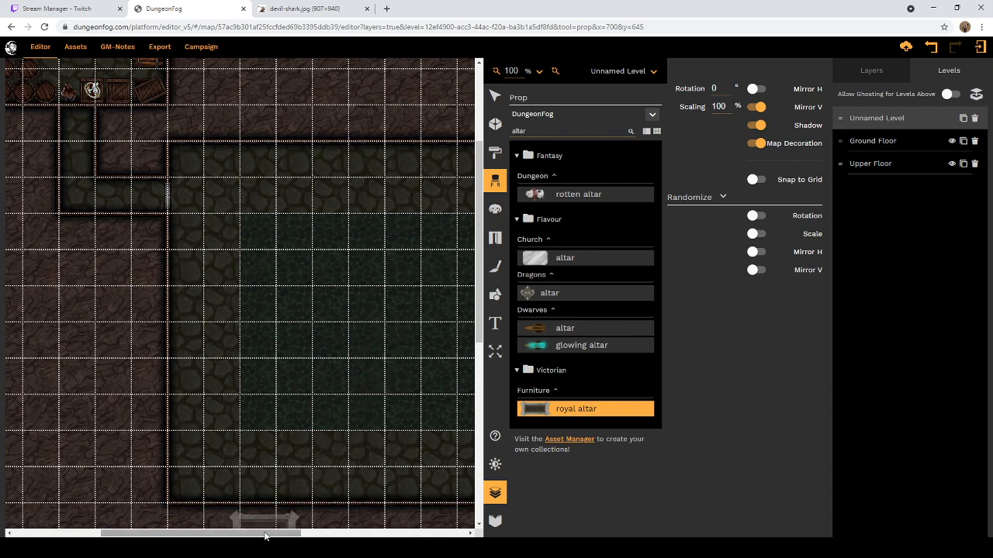
drag(269, 534, 305, 538)
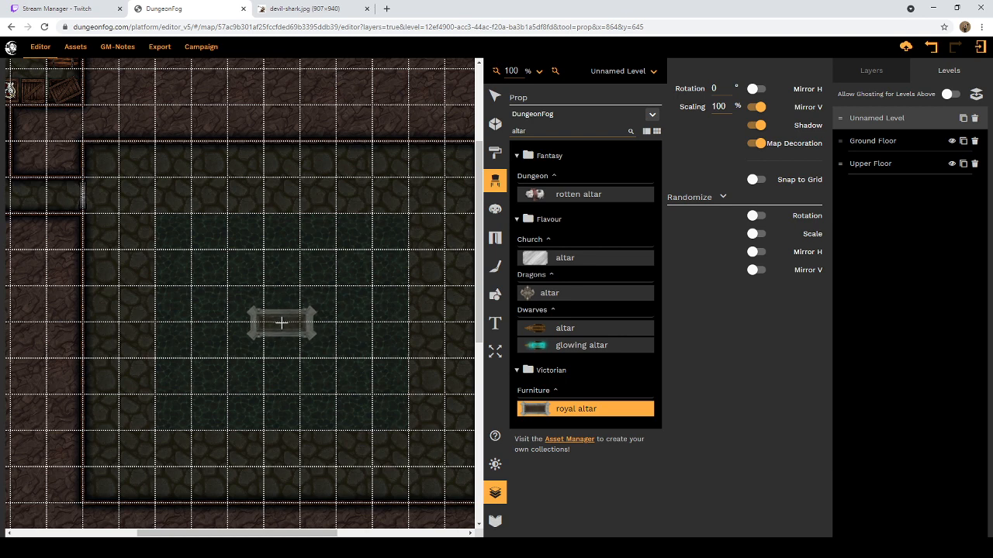
click(281, 322)
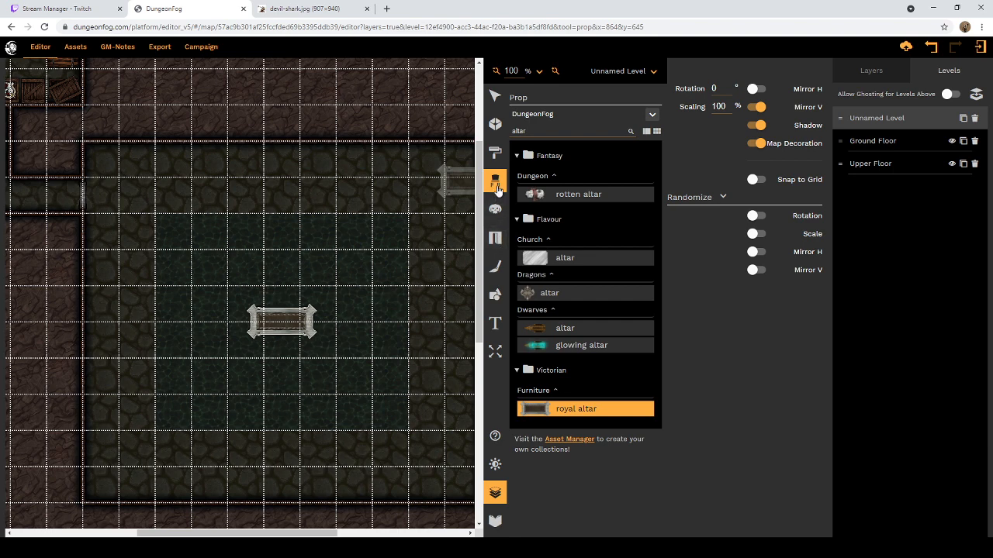
Step: Search the props for "wall" and choose the Riverlands wall corner broken prop from Lost Civilizations
click(530, 132)
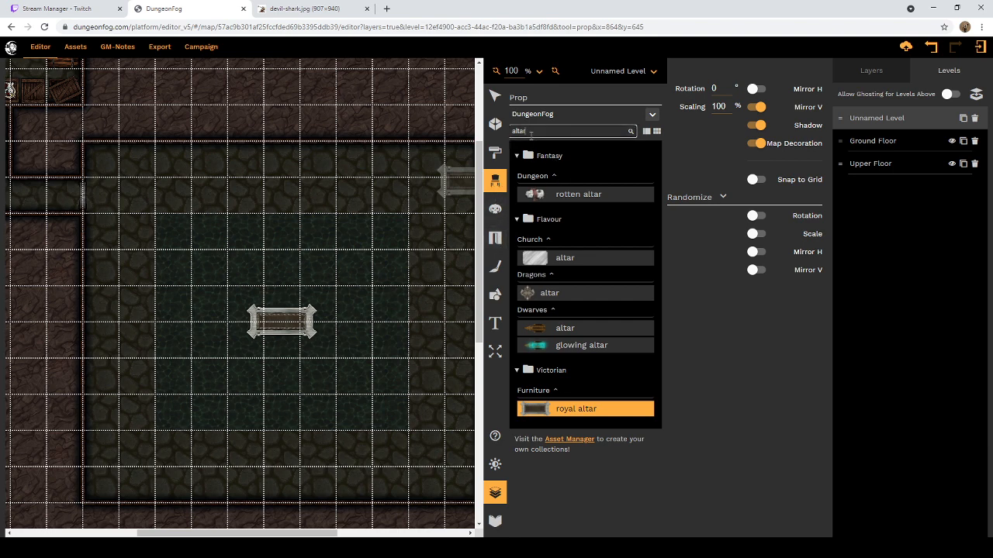
double_click(529, 134)
text(fen)
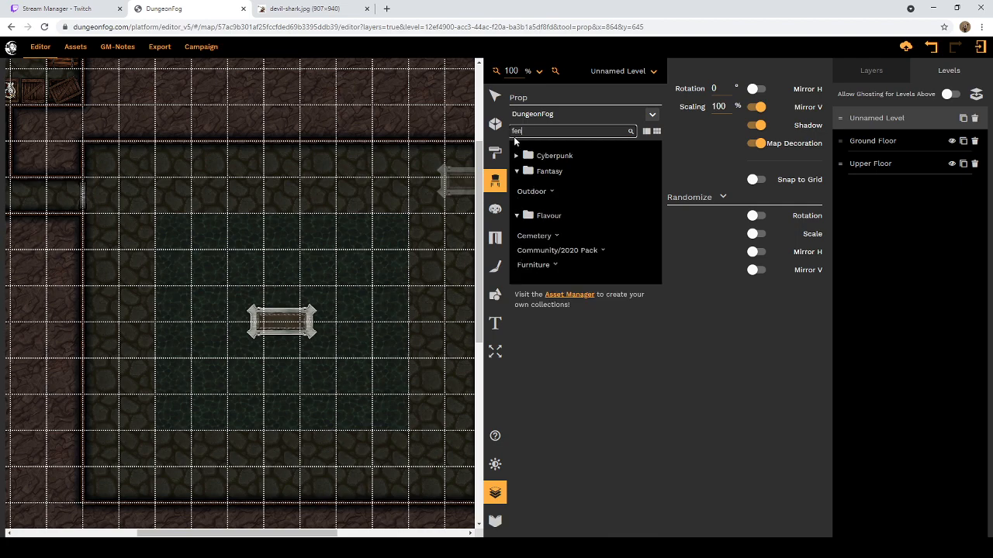
key(BackSpace)
text(wall)
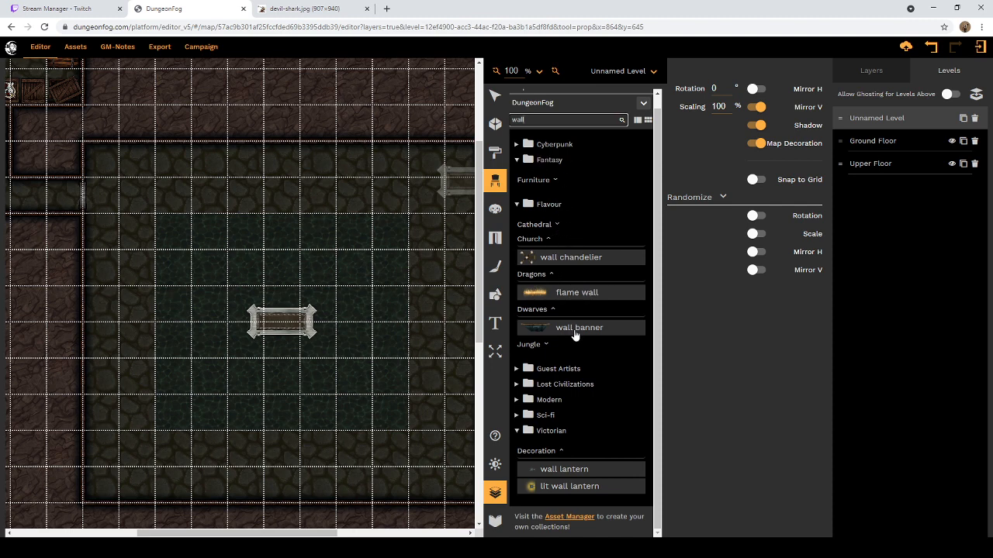
click(518, 384)
scroll(558, 370, down, 3)
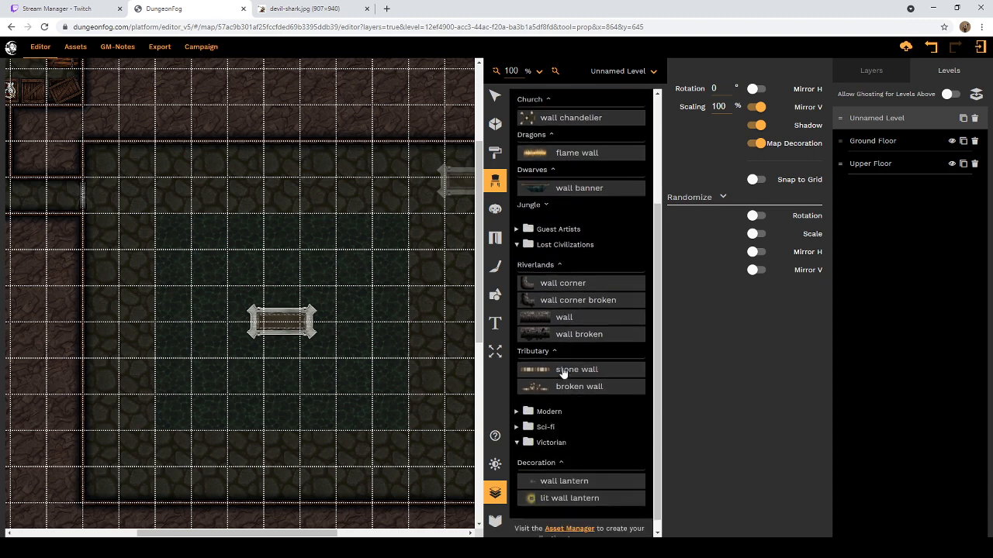
click(527, 290)
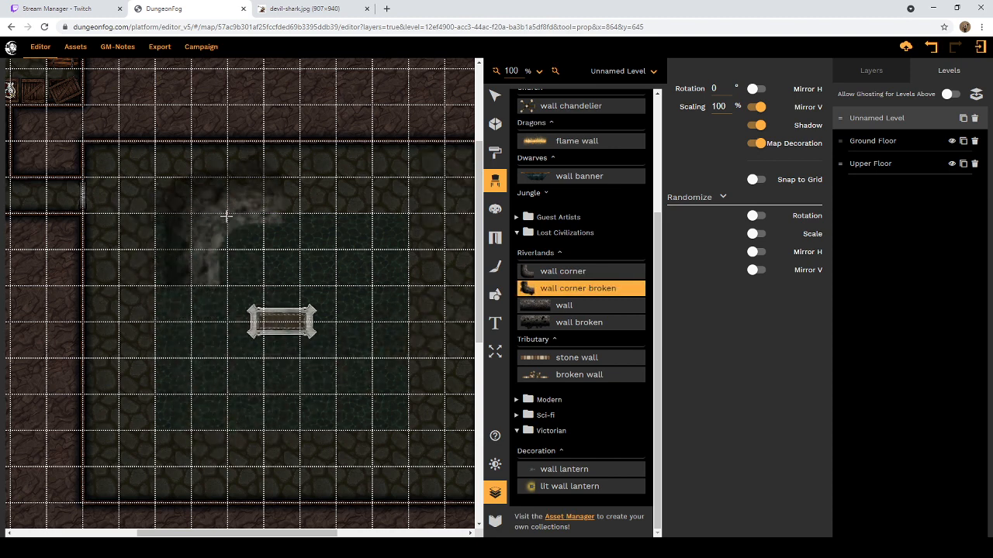
Step: Set the broken wall corner's scaling to 25% and place it on the pool's upper-left corner
drag(724, 107, 706, 110)
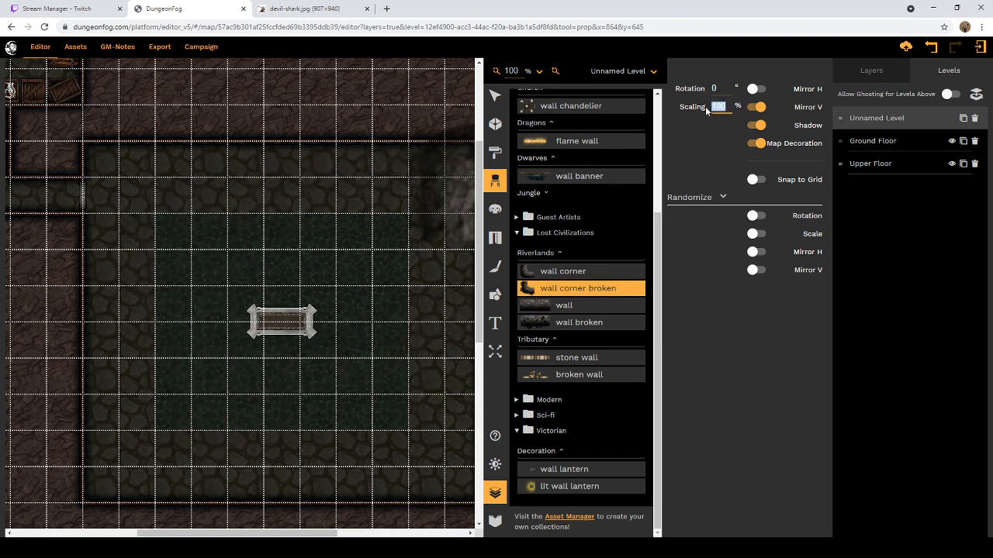
key(Return)
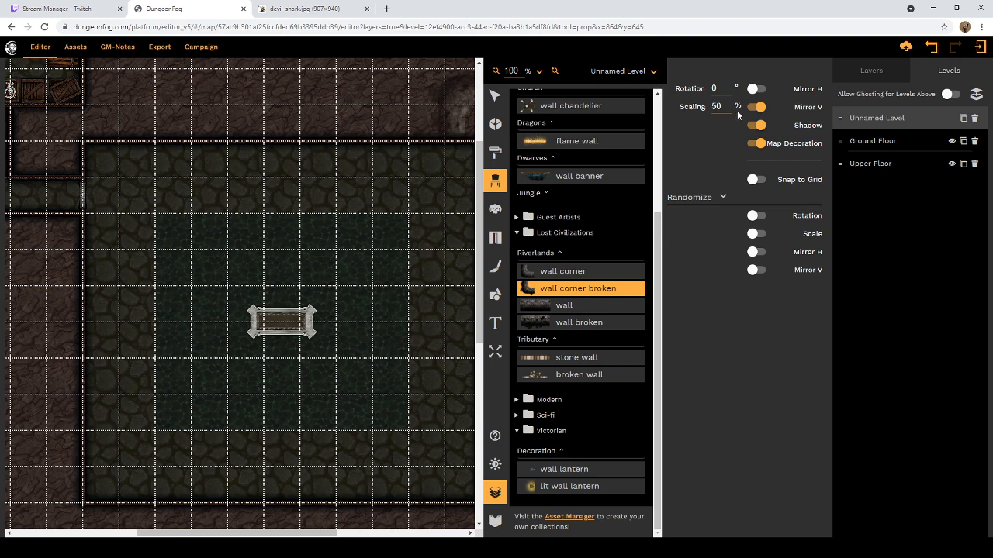
drag(721, 107, 689, 111)
text(25)
key(Return)
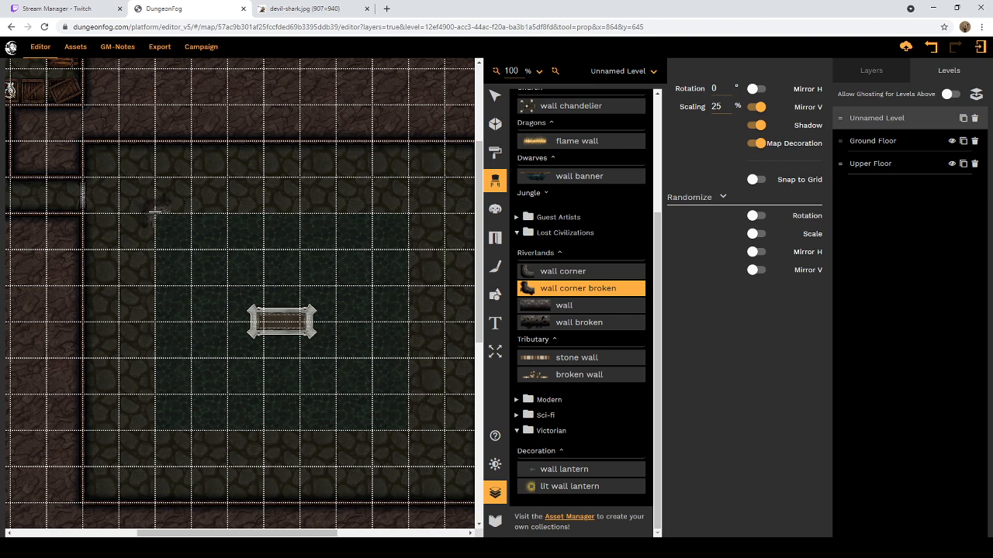
click(155, 212)
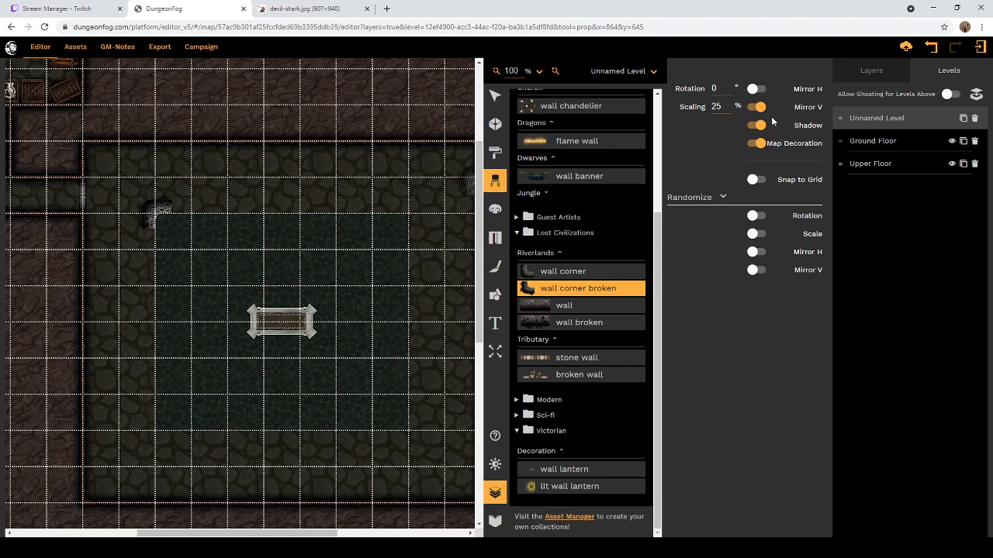
Step: Place broken wall corners on the pool's other three corners, mirroring each horizontally or vertically to face the water
click(761, 109)
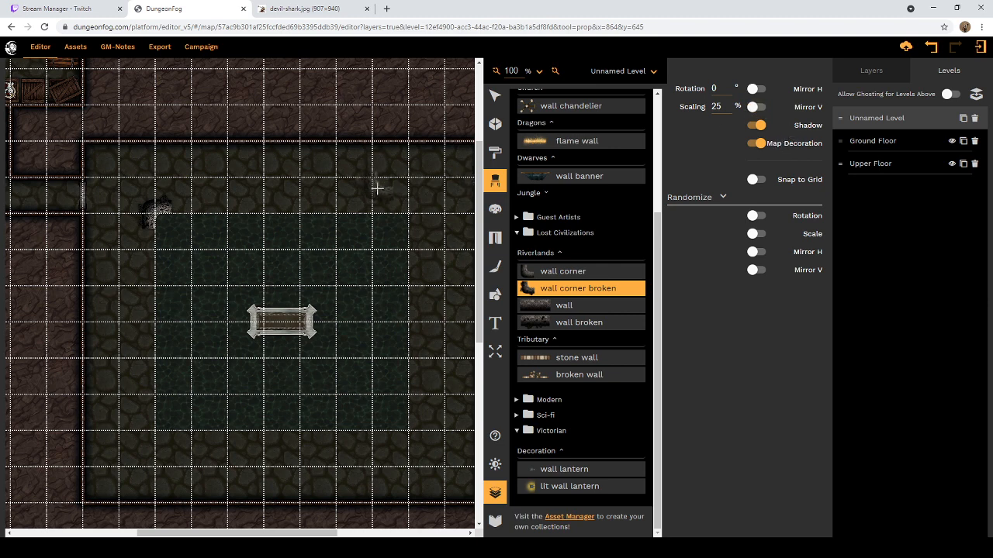
click(154, 431)
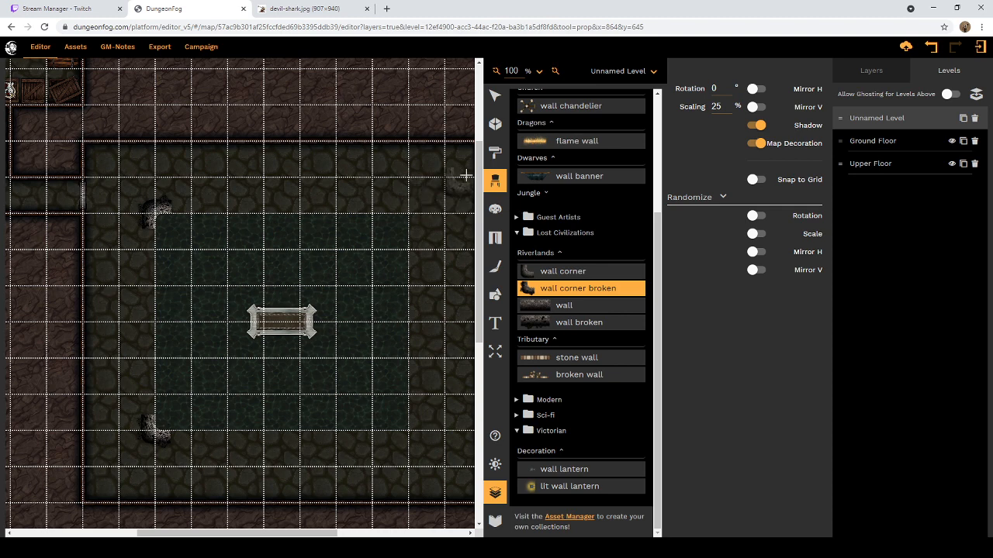
click(757, 89)
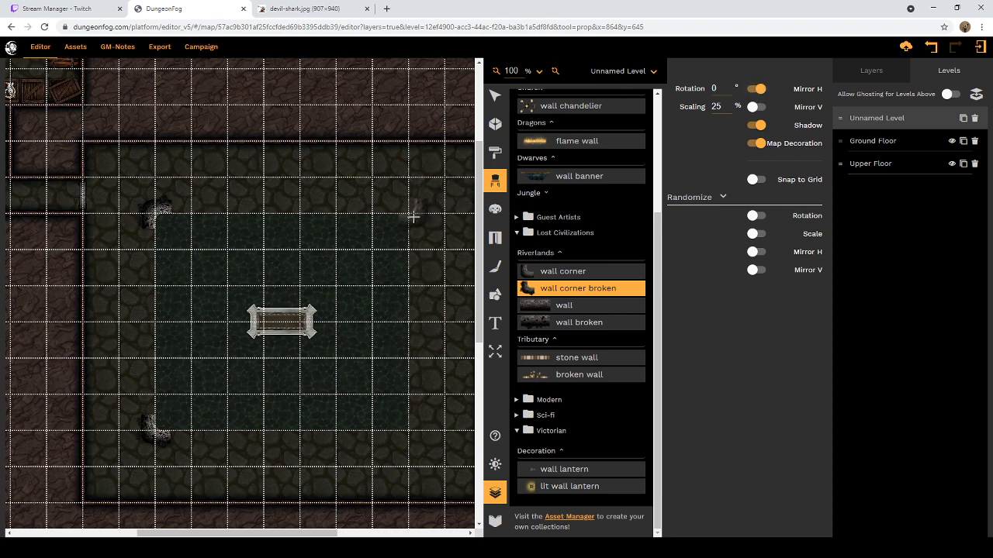
click(406, 429)
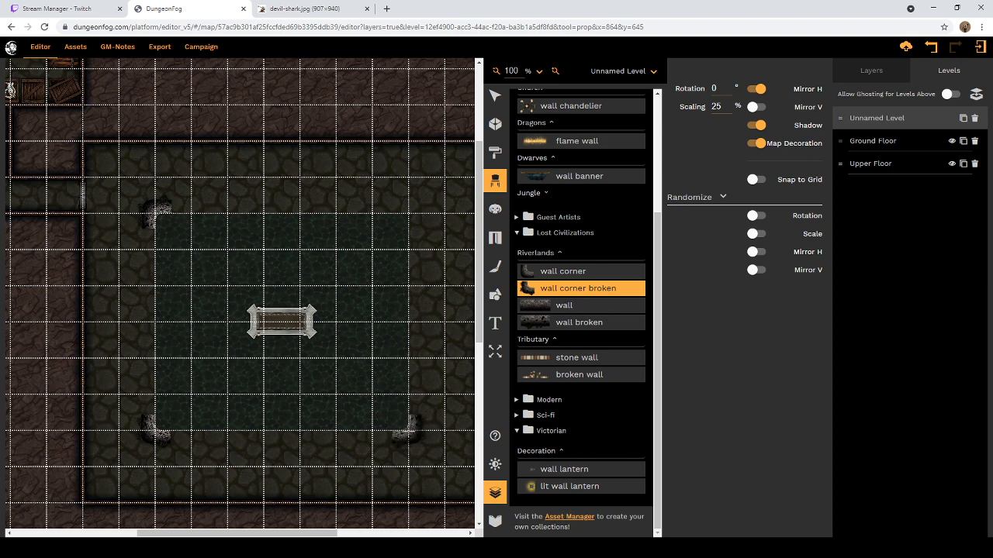
click(757, 107)
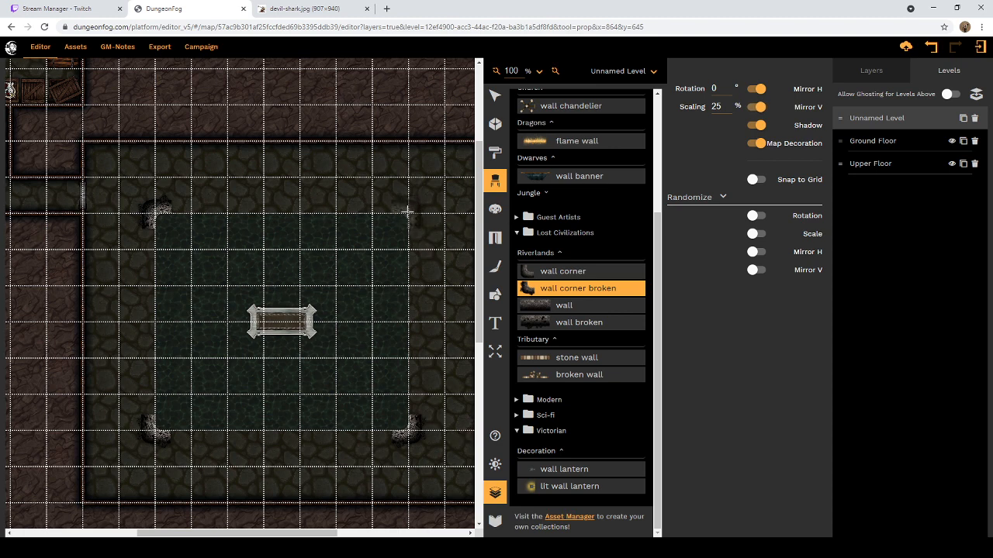
click(407, 210)
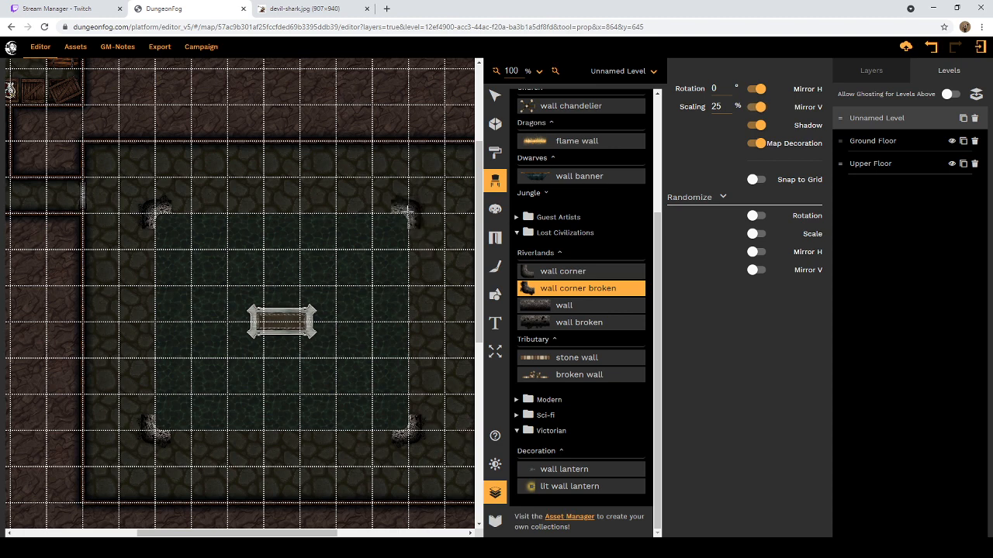
Step: Place a Riverlands wall broken prop at 20% scaling on the pool's upper edge, beside the upper-left corner piece
click(545, 329)
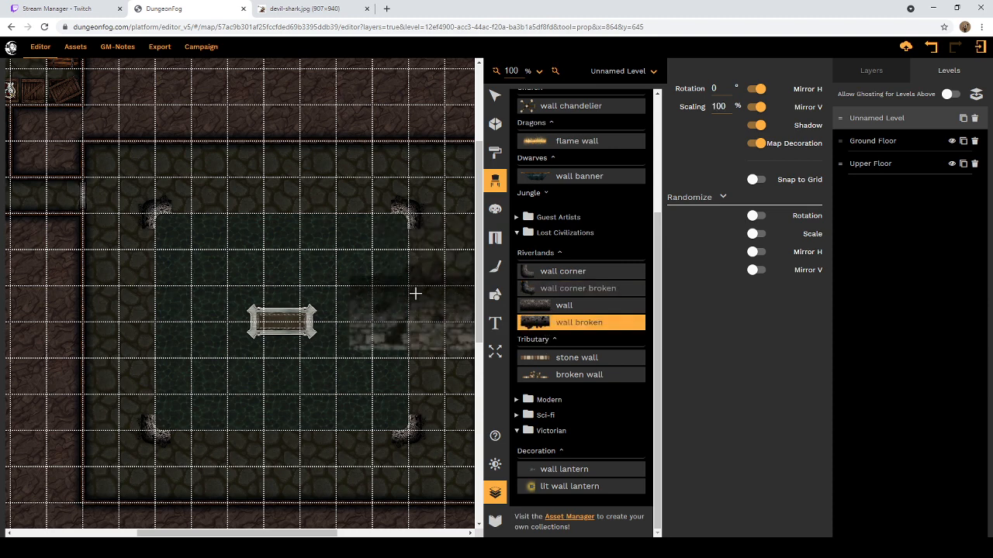
double_click(719, 106)
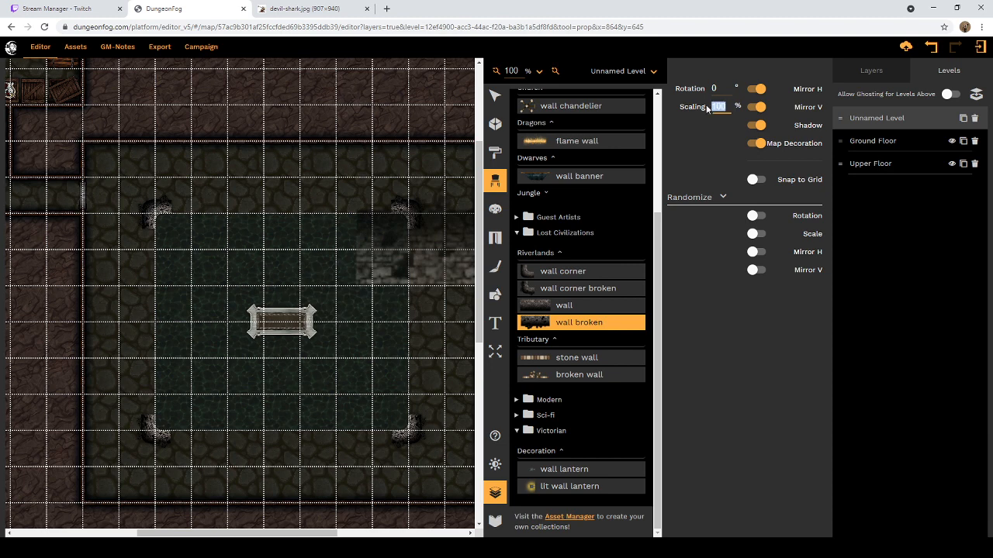
text(25)
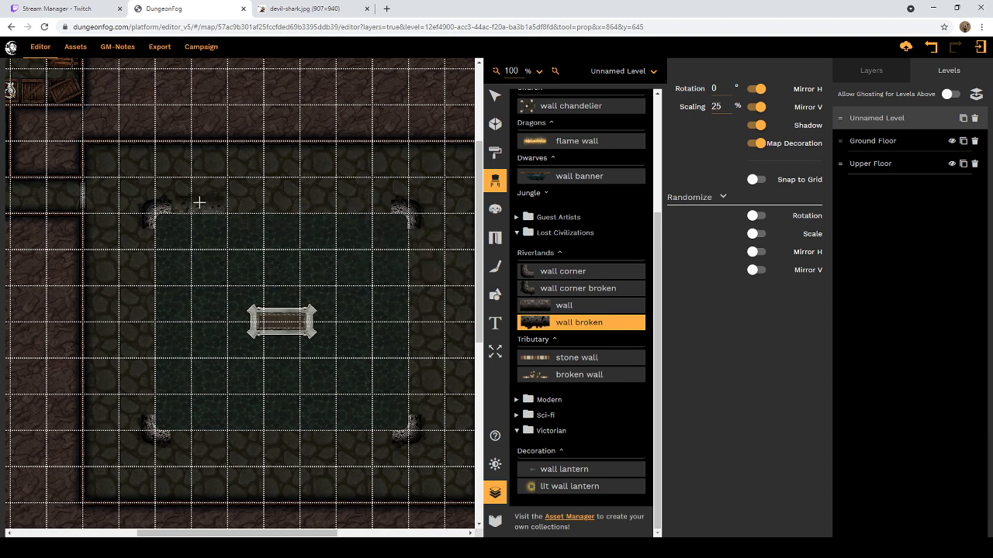
double_click(719, 107)
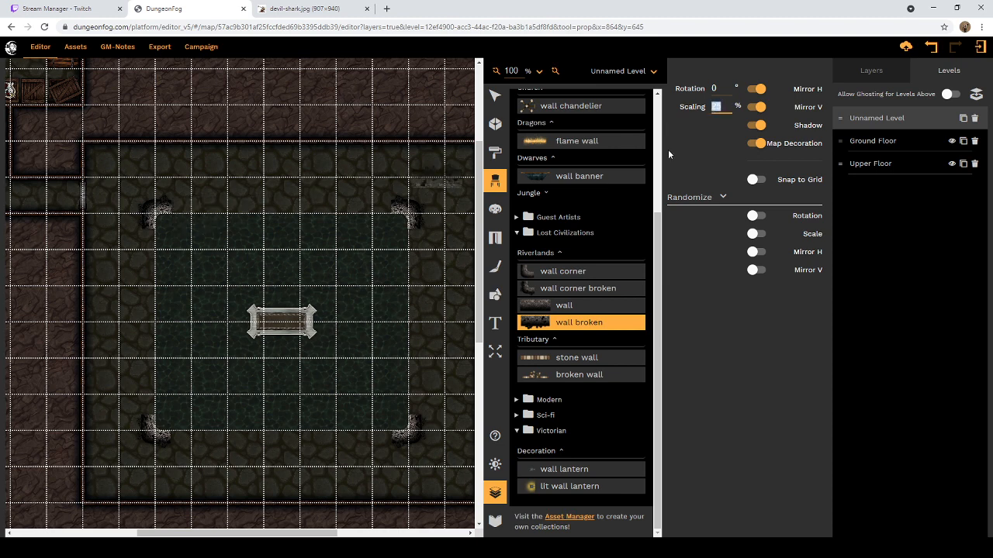
text(20)
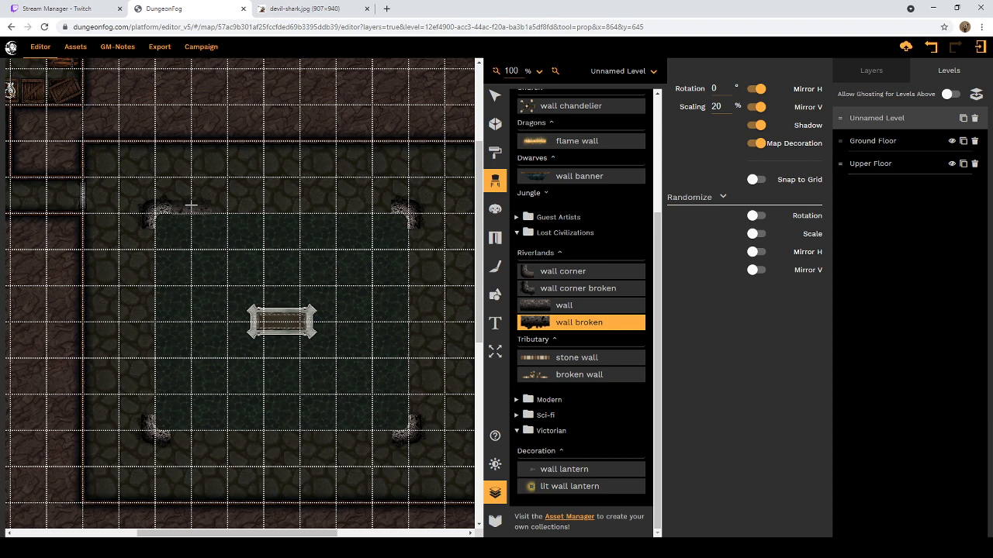
click(190, 205)
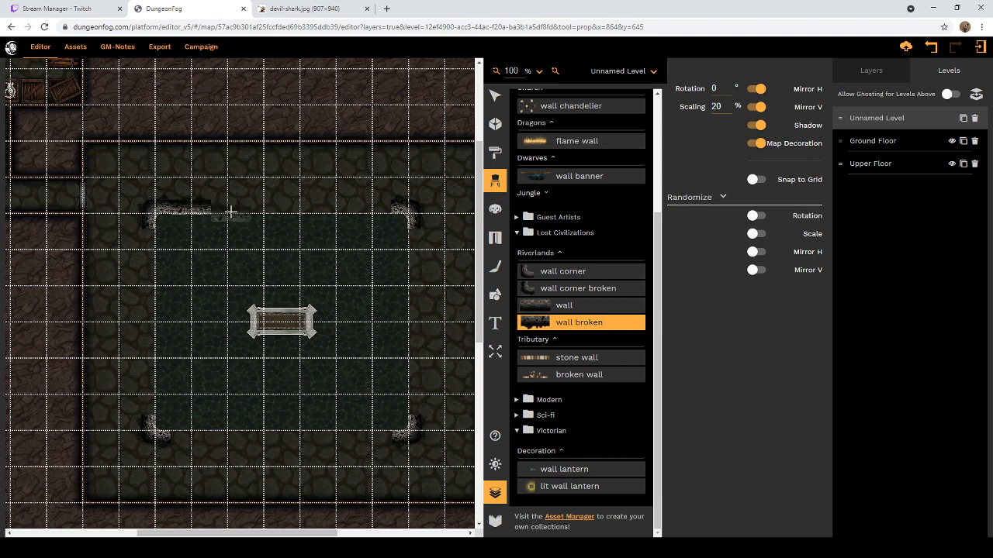
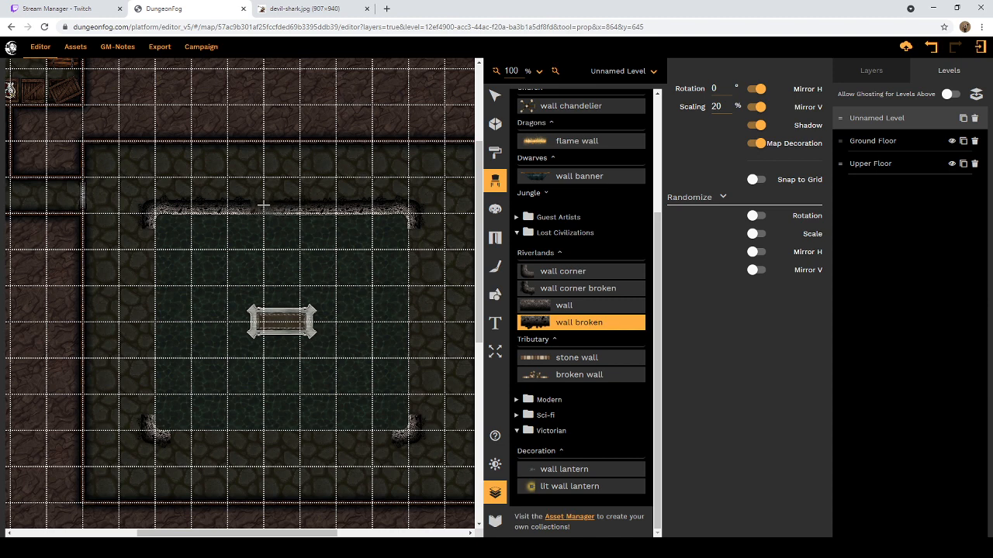
Step: Complete the pool's upper edge with a broken wall piece, then line the lower edge with broken walls using no vertical mirroring
click(264, 205)
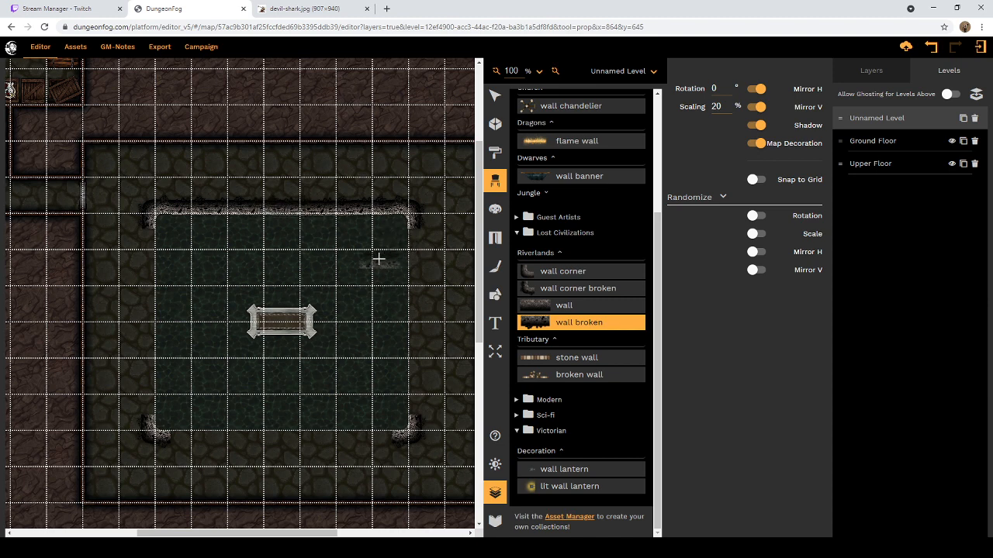
click(756, 108)
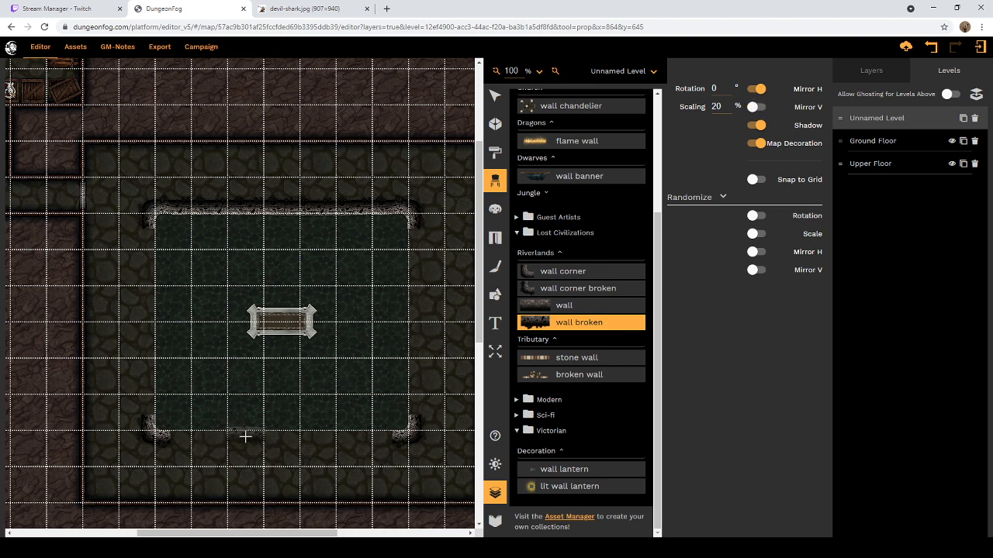
click(190, 440)
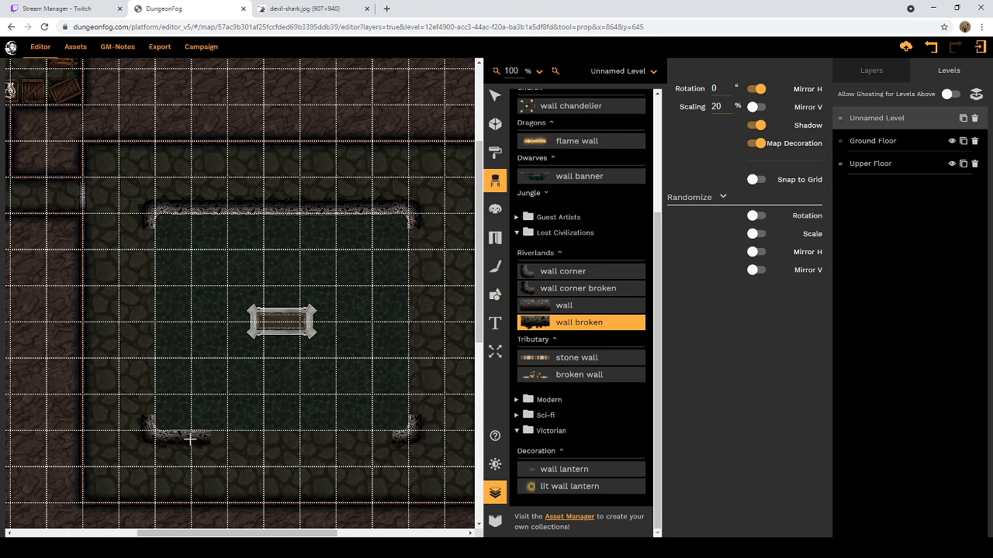
click(372, 440)
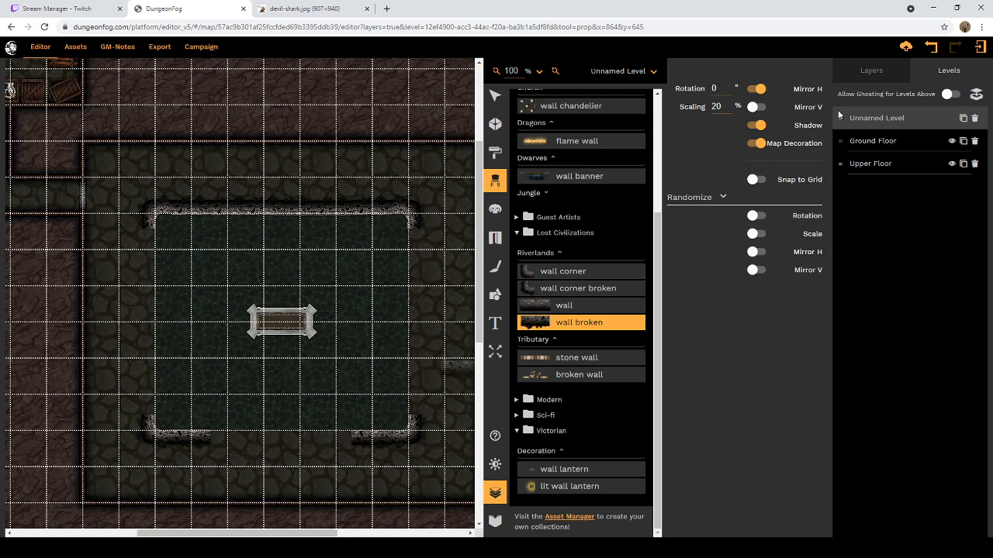
click(905, 47)
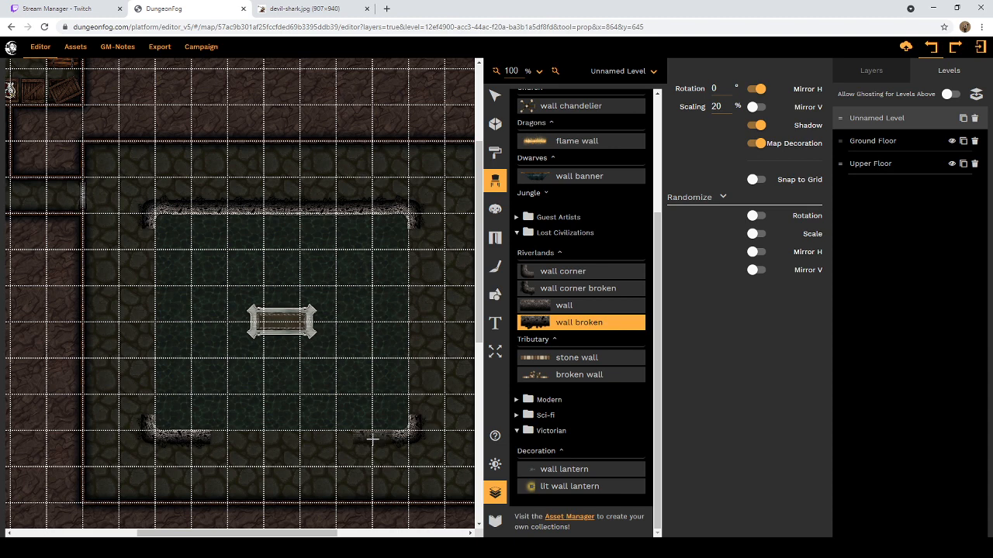
click(372, 439)
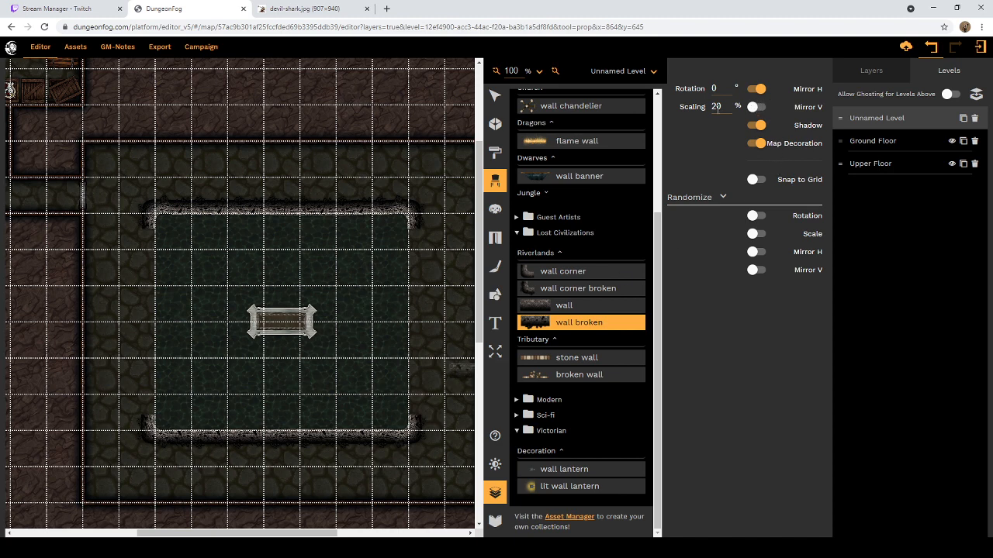
Step: Line the pool's right edge with broken walls rotated 90°, with horizontal mirroring off and vertical mirroring on
drag(729, 90, 705, 93)
click(758, 89)
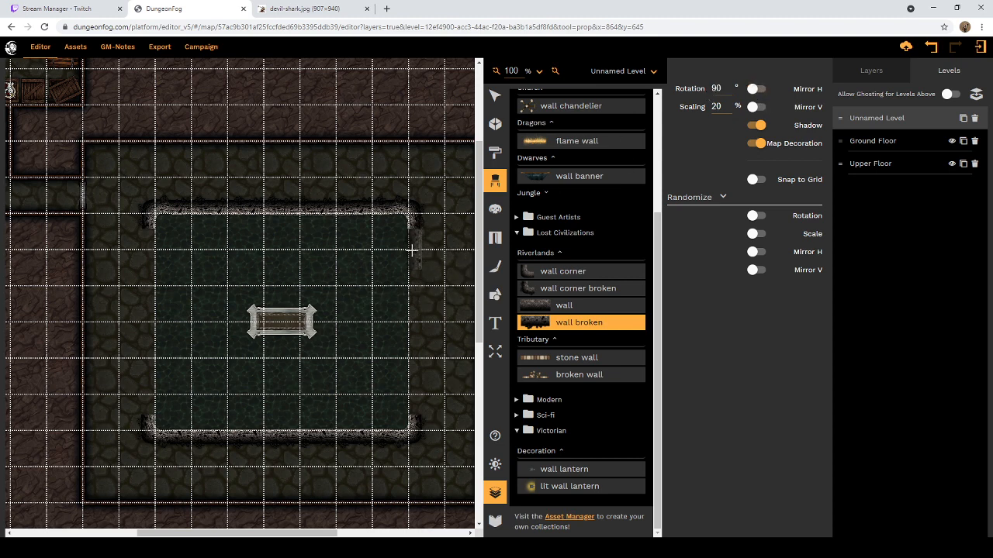
click(757, 108)
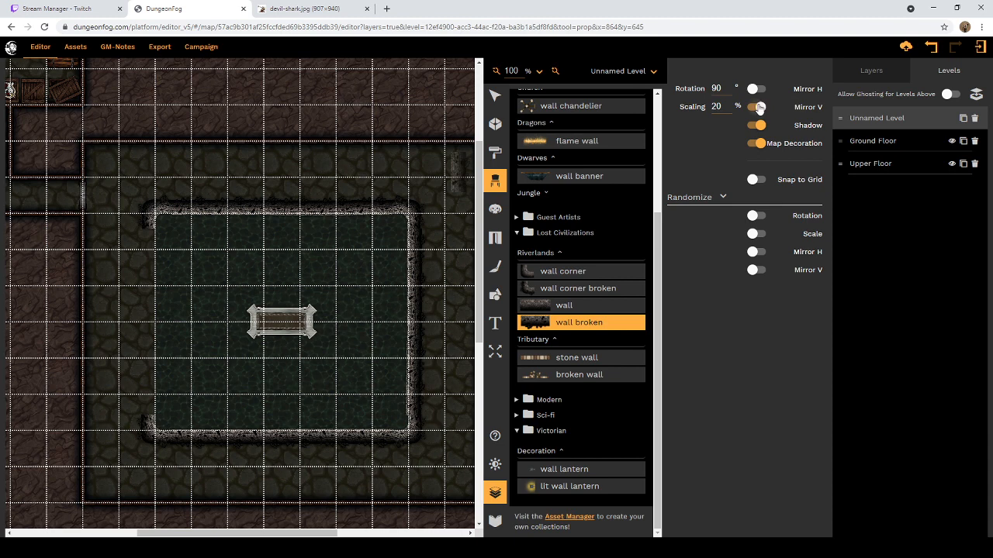
Step: Turn off vertical mirroring and line the pool's left edge with broken wall pieces
click(760, 107)
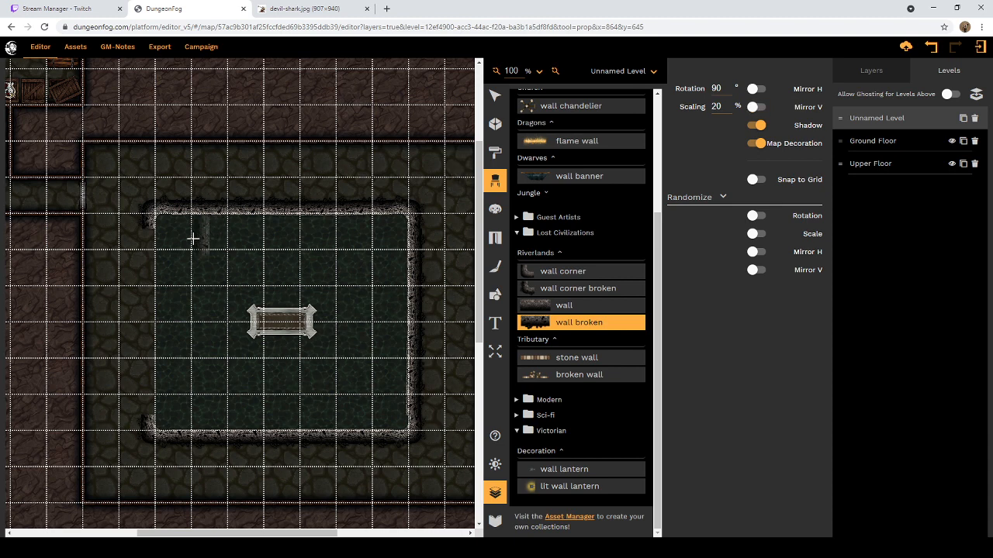
click(147, 252)
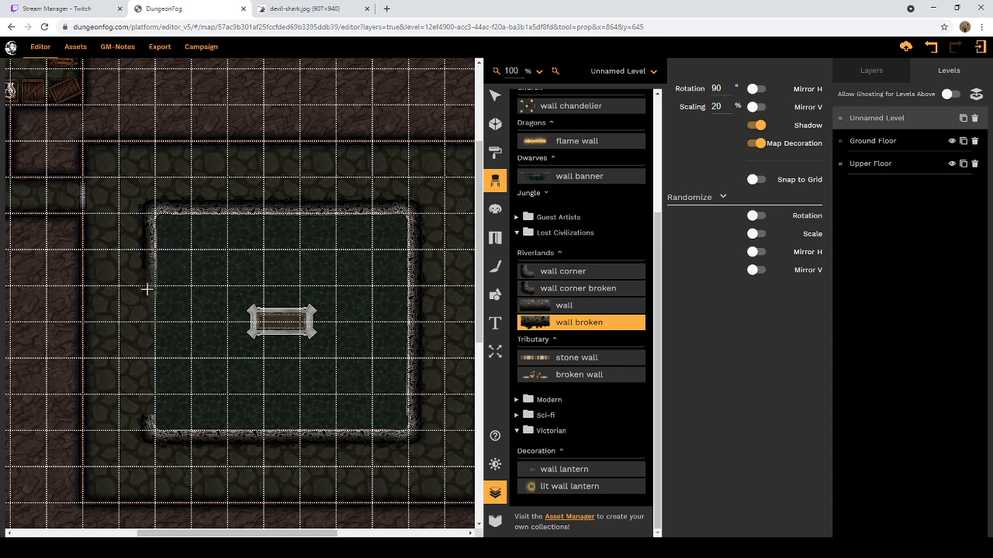
click(146, 395)
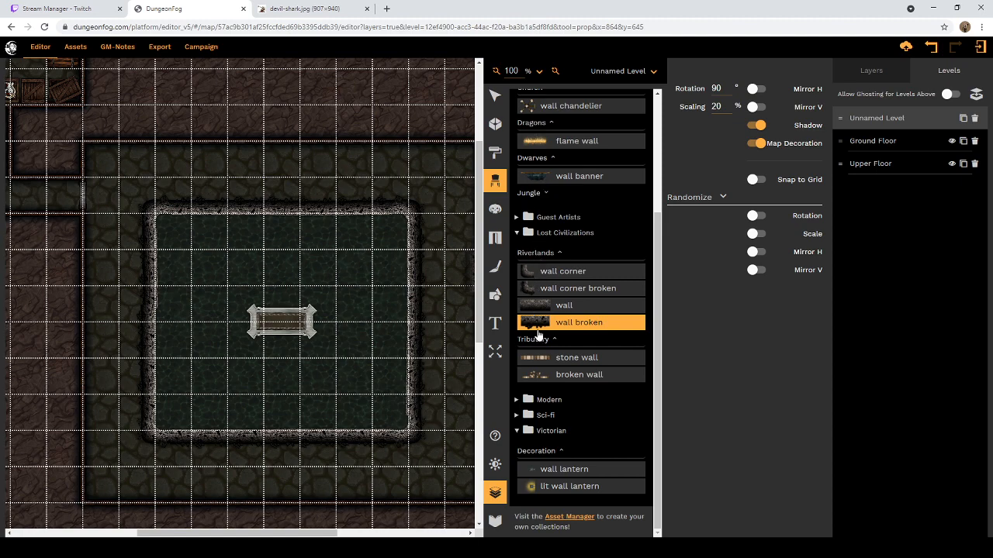
Step: Set up the Brush with the Shimmering green water texture found by searching for water, lightness -80 and about half opacity
click(495, 269)
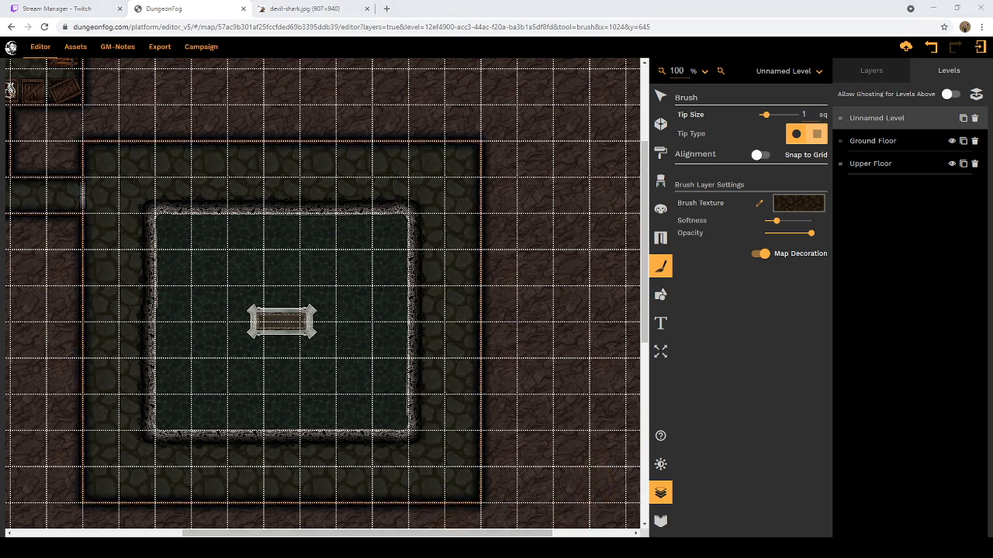
click(797, 204)
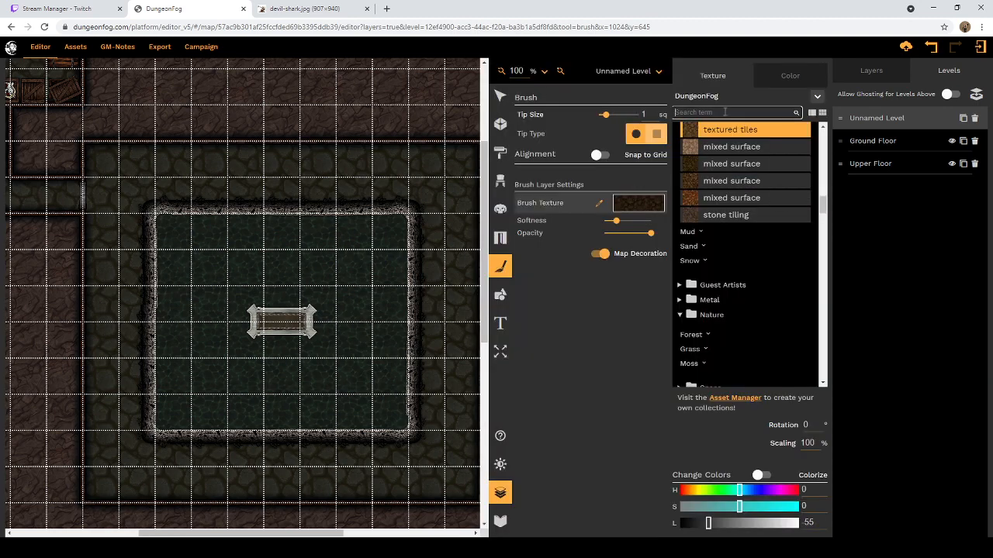
text(water)
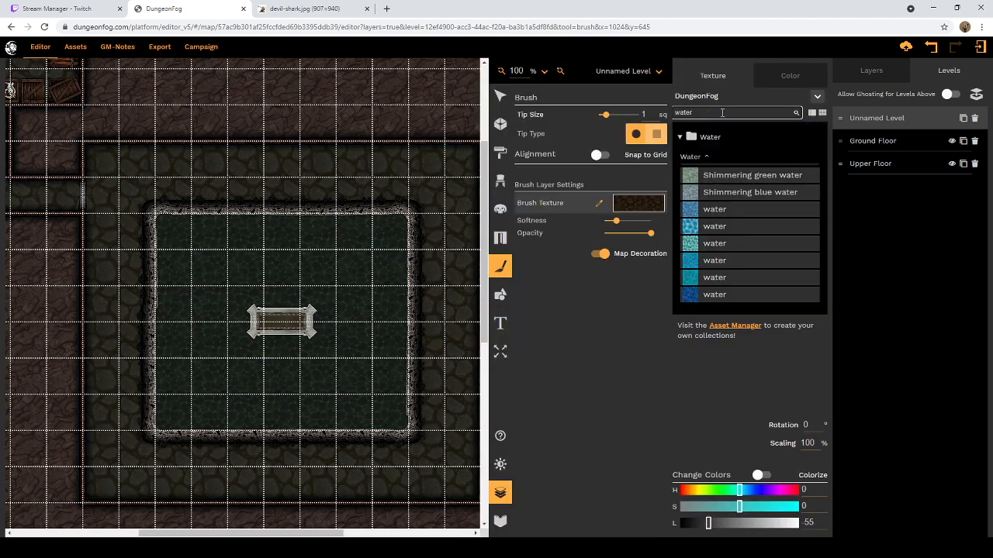
click(728, 178)
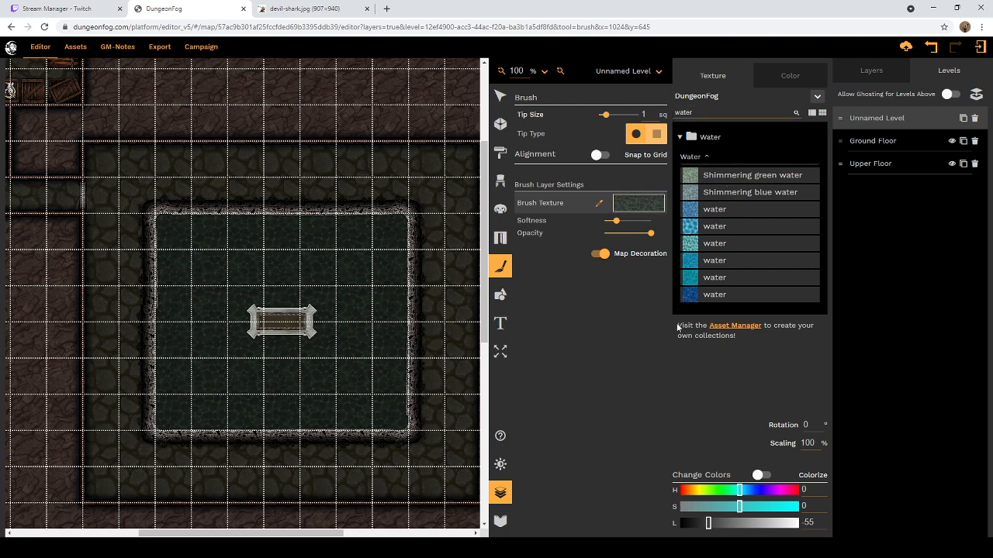
drag(709, 524, 696, 525)
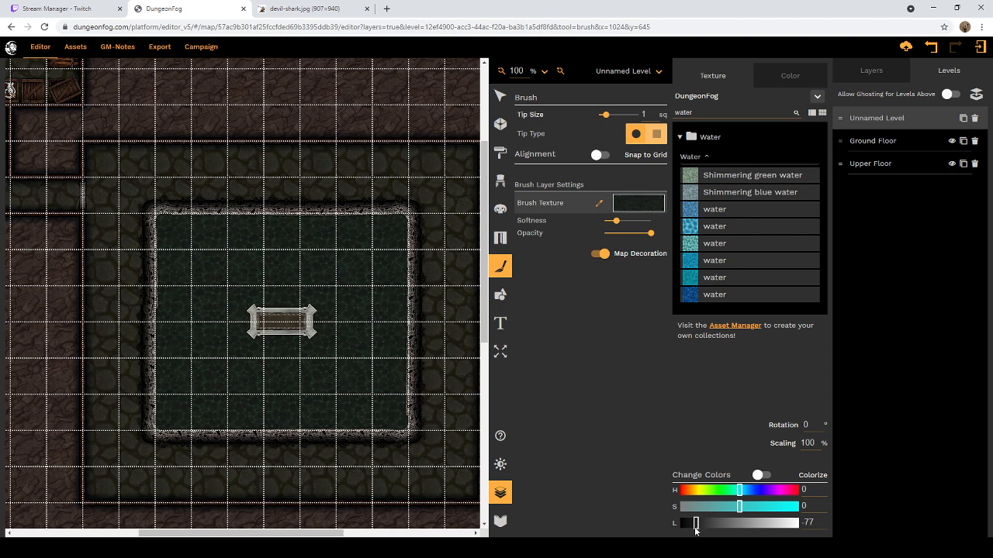
drag(696, 526, 694, 527)
drag(652, 238, 628, 238)
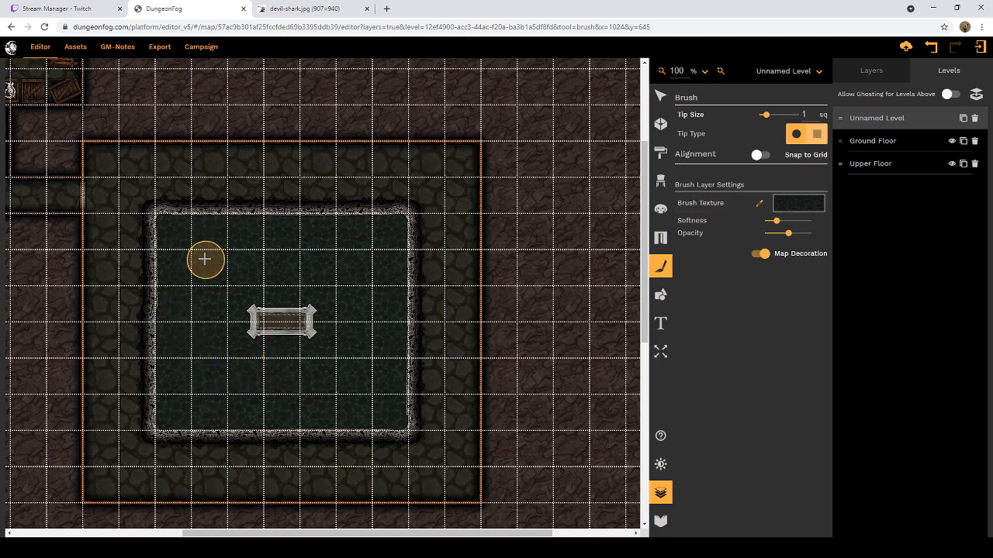
Step: Paint a dark water patch inside the pool that rings the sarcophagus and leaves a lighter margin along the walls
drag(206, 257, 206, 383)
mouse_move(200, 314)
mouse_down()
mouse_move(210, 383)
mouse_move(225, 396)
mouse_move(333, 385)
mouse_up()
mouse_move(228, 377)
mouse_down()
mouse_move(344, 385)
mouse_move(370, 374)
mouse_up()
mouse_move(356, 283)
mouse_down()
mouse_move(370, 358)
mouse_move(357, 246)
mouse_move(355, 268)
mouse_move(320, 252)
mouse_move(224, 270)
mouse_move(354, 280)
mouse_move(255, 277)
mouse_move(222, 290)
mouse_up()
mouse_move(333, 284)
mouse_down()
mouse_move(357, 315)
mouse_move(351, 352)
mouse_move(323, 371)
mouse_move(235, 365)
mouse_move(221, 341)
mouse_move(227, 289)
mouse_move(210, 331)
mouse_move(217, 362)
mouse_up()
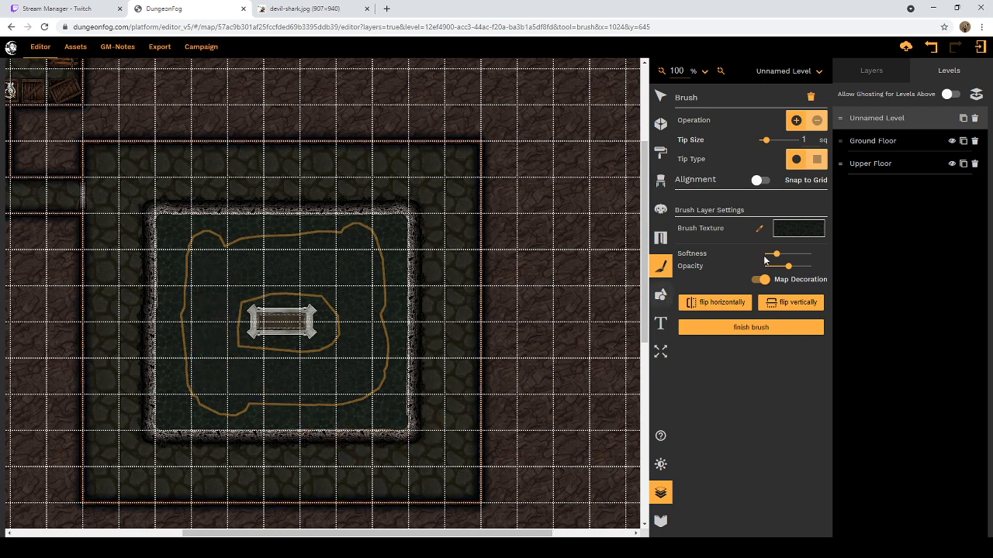
Step: Raise the water patch's opacity to about three quarters and fill in more of it around the sarcophagus
drag(792, 270, 801, 268)
mouse_move(208, 284)
mouse_down()
mouse_move(204, 373)
mouse_move(218, 389)
mouse_move(243, 395)
mouse_move(342, 379)
mouse_move(359, 351)
mouse_move(343, 276)
mouse_move(282, 255)
mouse_move(224, 277)
mouse_up()
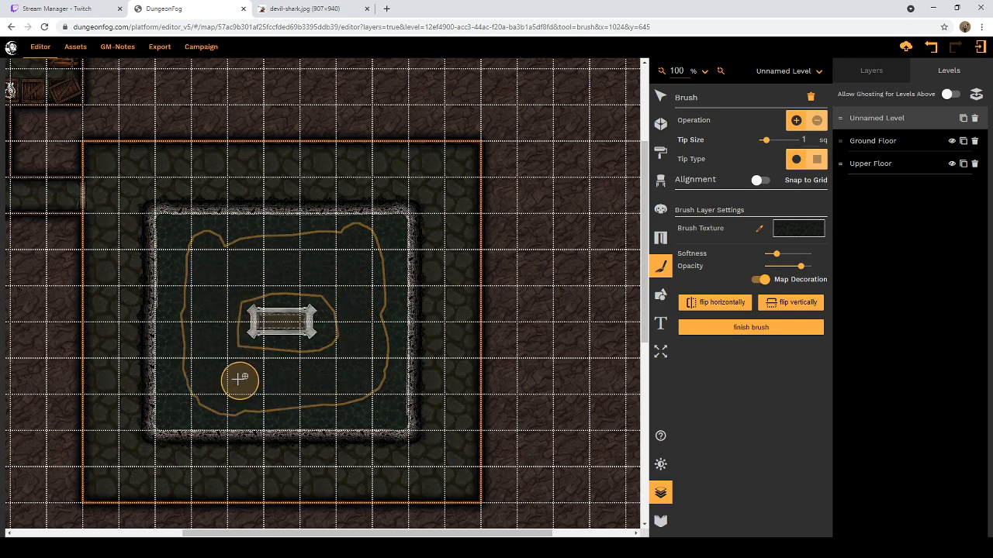
mouse_move(236, 379)
mouse_down()
mouse_move(219, 317)
mouse_move(228, 292)
mouse_move(311, 276)
mouse_move(351, 308)
mouse_move(347, 345)
mouse_move(258, 378)
mouse_move(243, 356)
mouse_up()
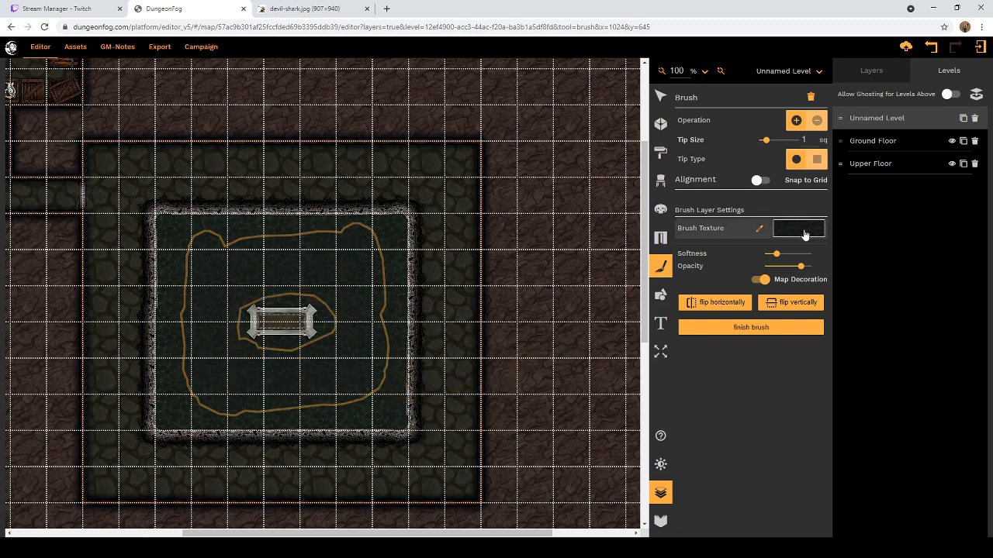
Step: Darken the water patch to lightness -88, paint it closer around the sarcophagus and finish brushing
click(801, 230)
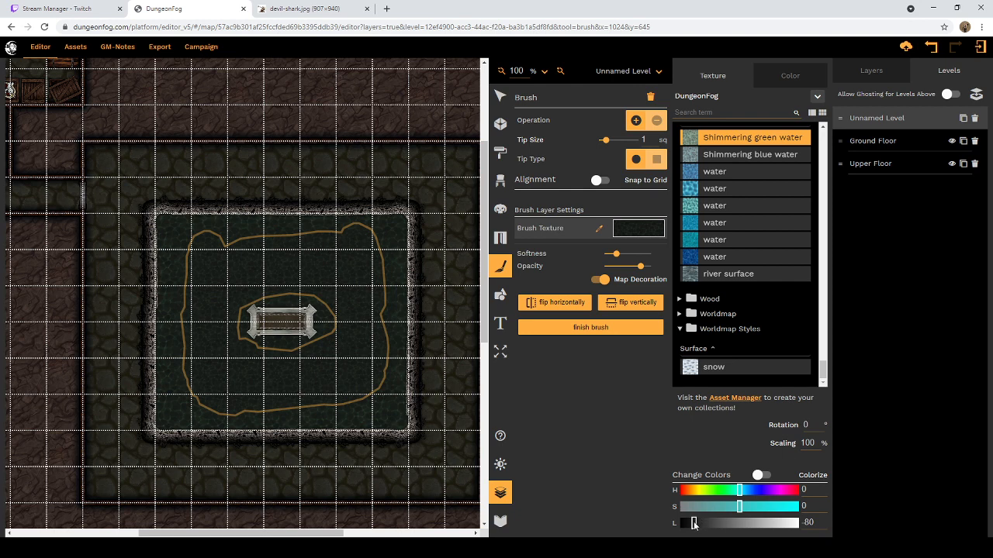
drag(694, 524, 692, 524)
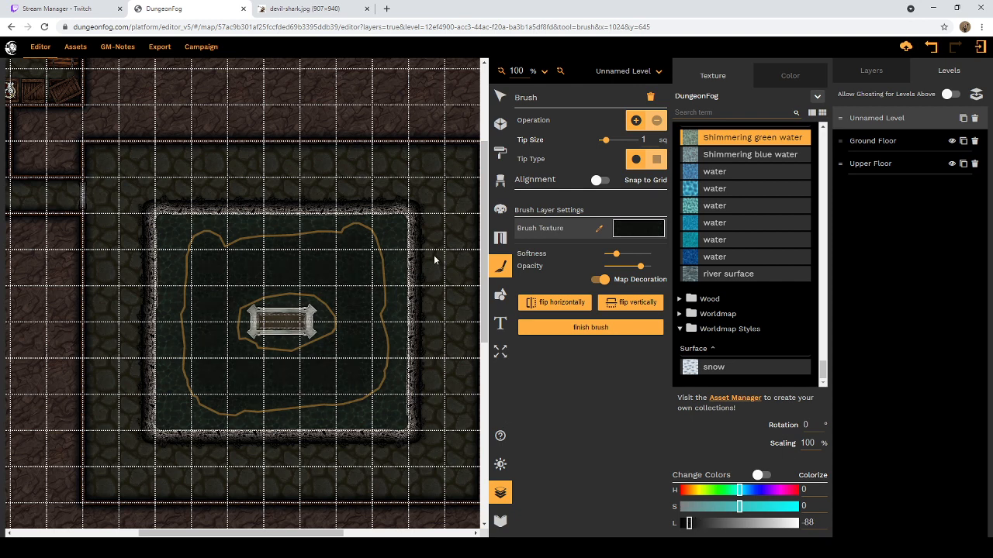
click(266, 277)
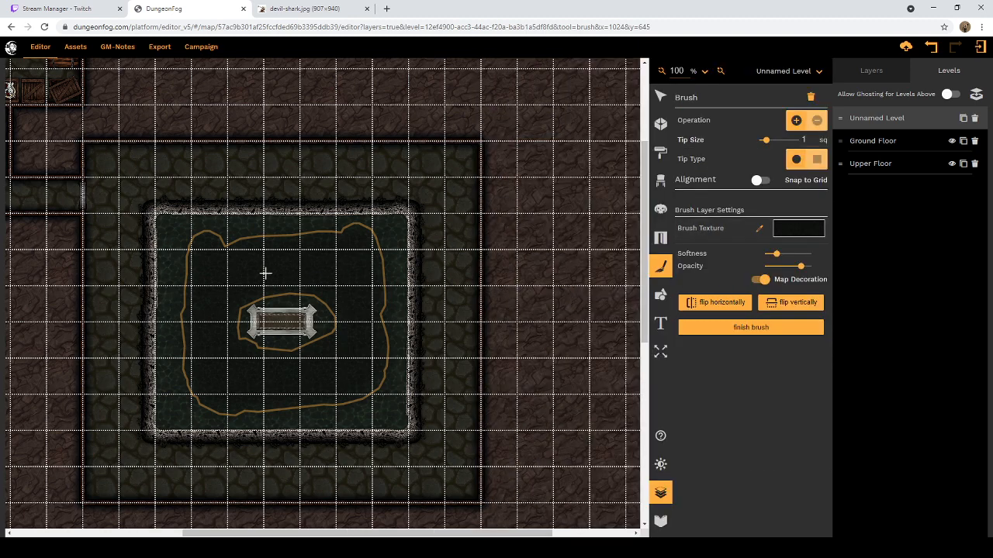
mouse_move(247, 281)
mouse_down()
mouse_move(325, 284)
mouse_move(342, 331)
mouse_move(327, 359)
mouse_move(275, 371)
mouse_move(253, 363)
mouse_move(228, 335)
mouse_move(234, 287)
mouse_up()
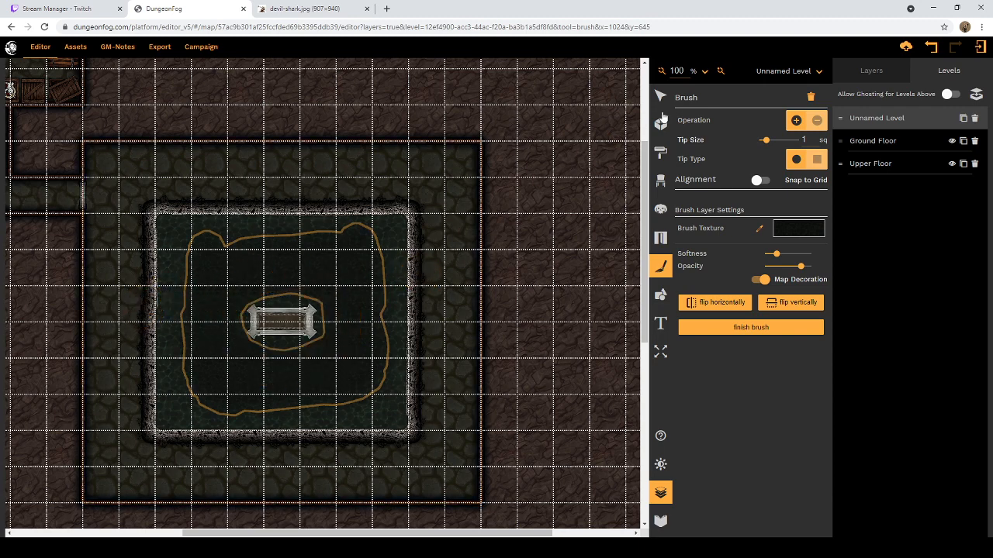
click(660, 98)
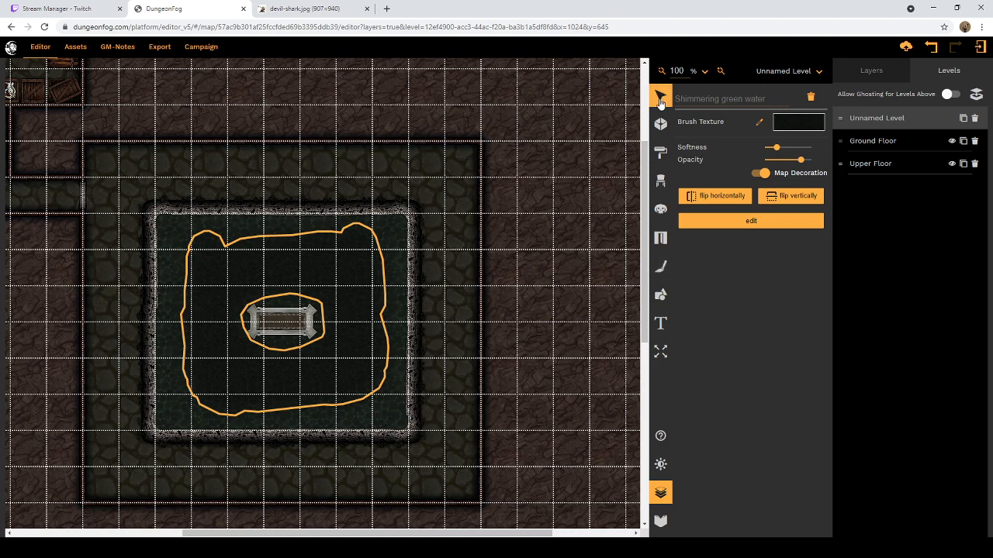
Step: Examine the whole level from the pool room across to the corridor and storage room
scroll(481, 239, down, 3)
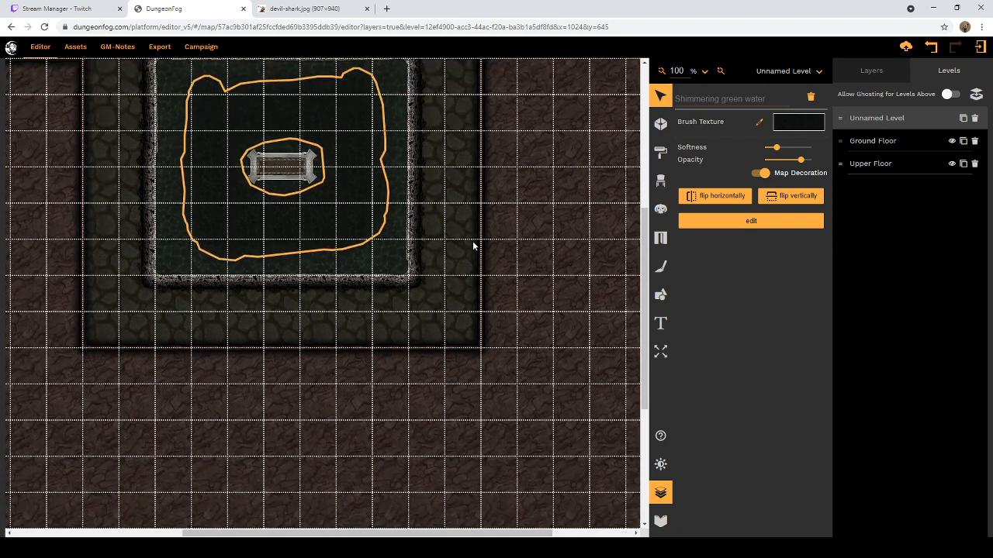
scroll(475, 242, up, 3)
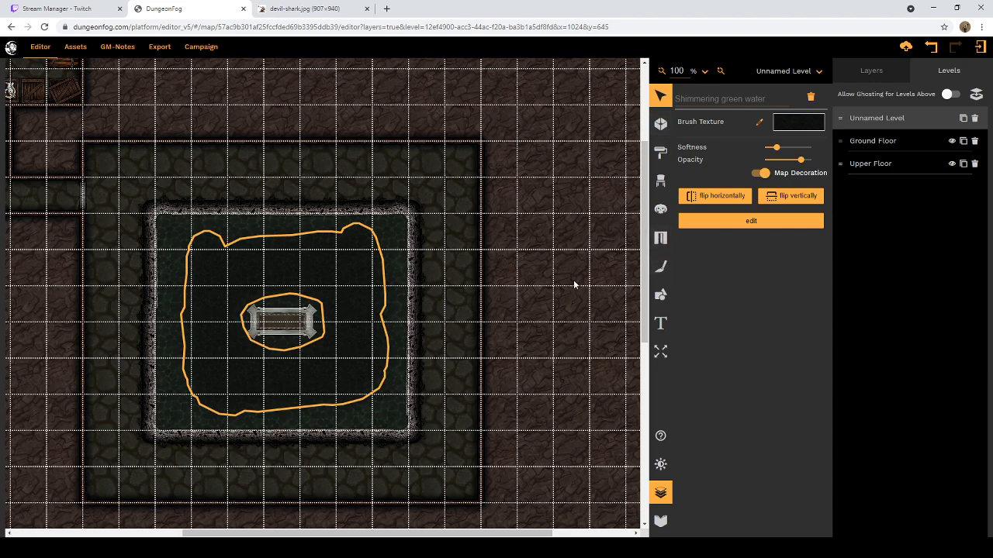
scroll(574, 285, down, 3)
scroll(574, 284, up, 4)
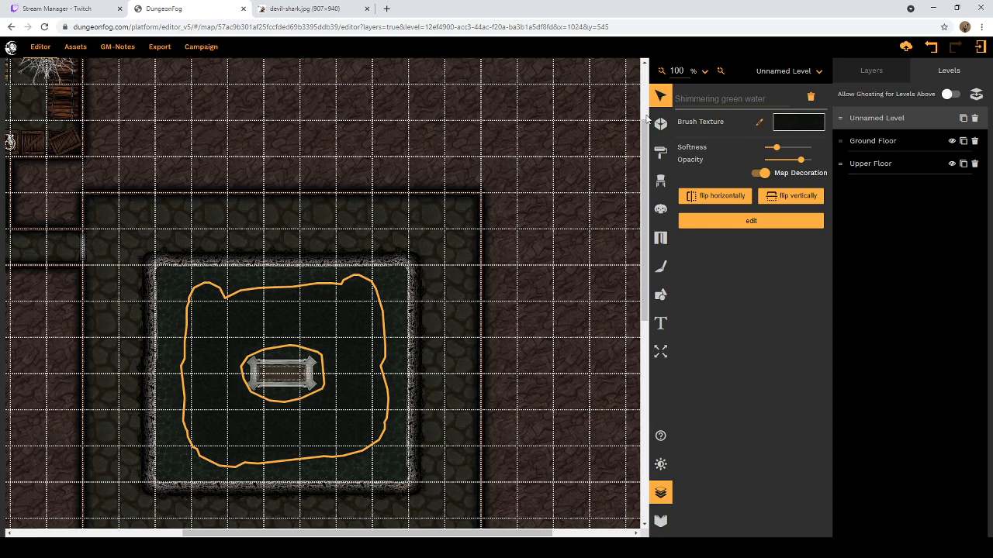
scroll(552, 173, down, 4)
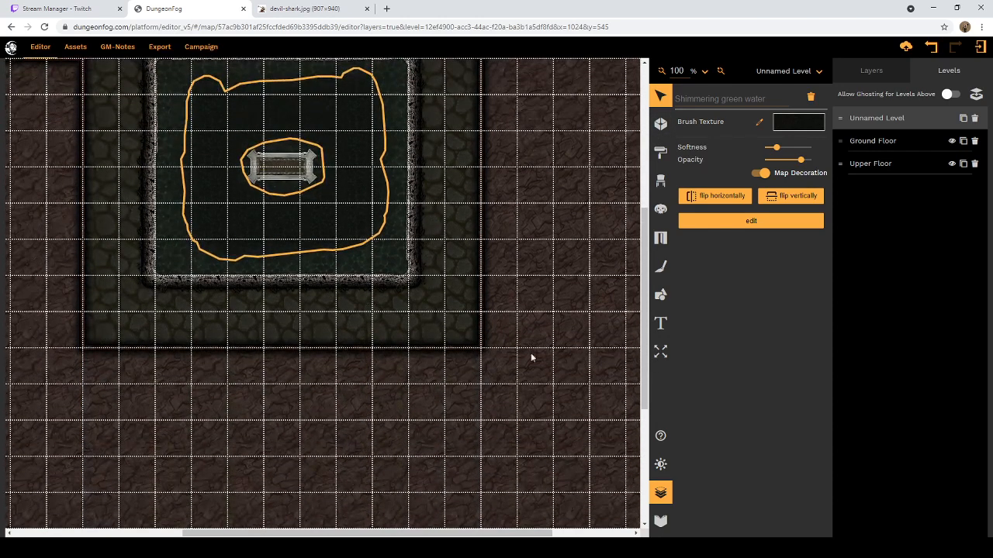
drag(430, 533, 326, 532)
scroll(470, 397, up, 6)
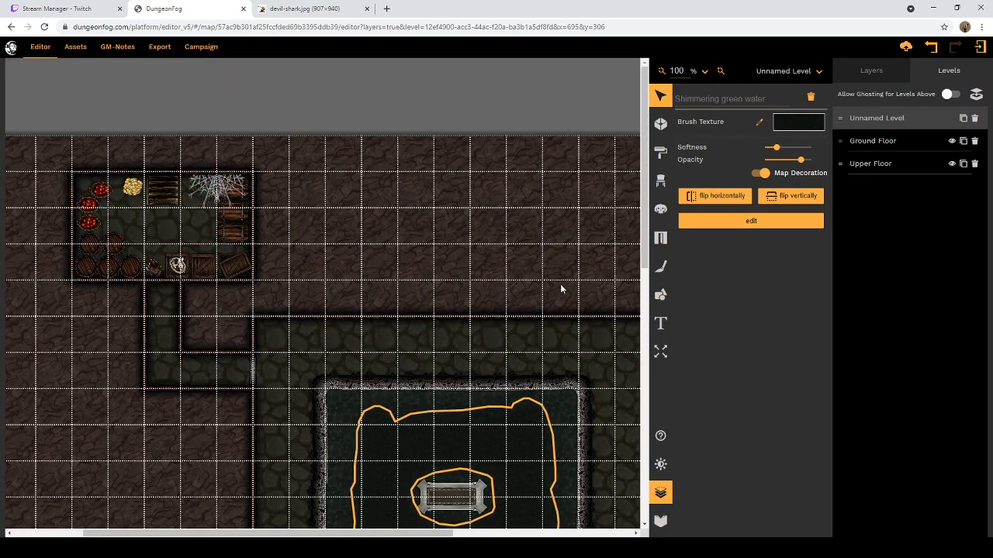
scroll(562, 289, down, 3)
scroll(562, 290, up, 3)
Step: Rename the unnamed level as Basement
double_click(901, 117)
text(Basement)
click(909, 222)
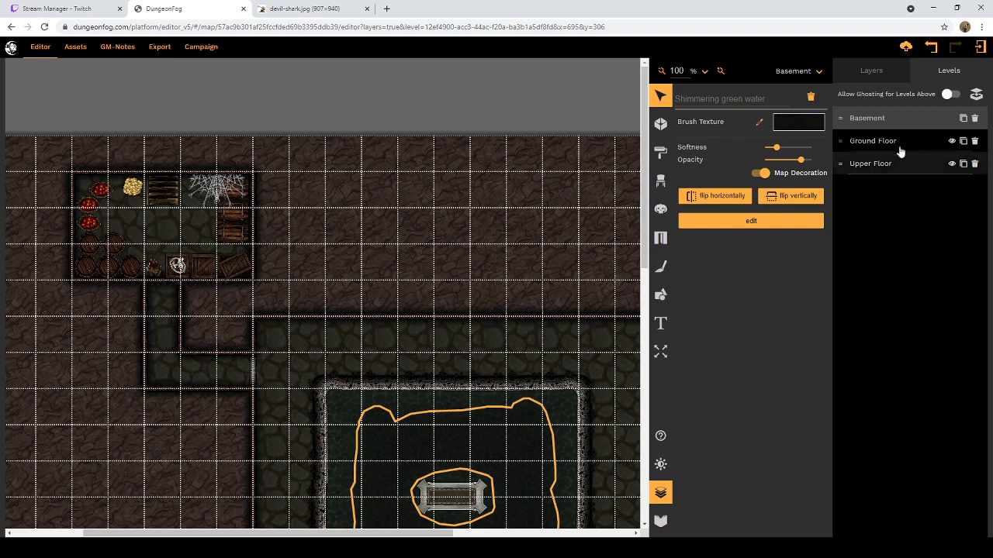
scroll(380, 224, down, 6)
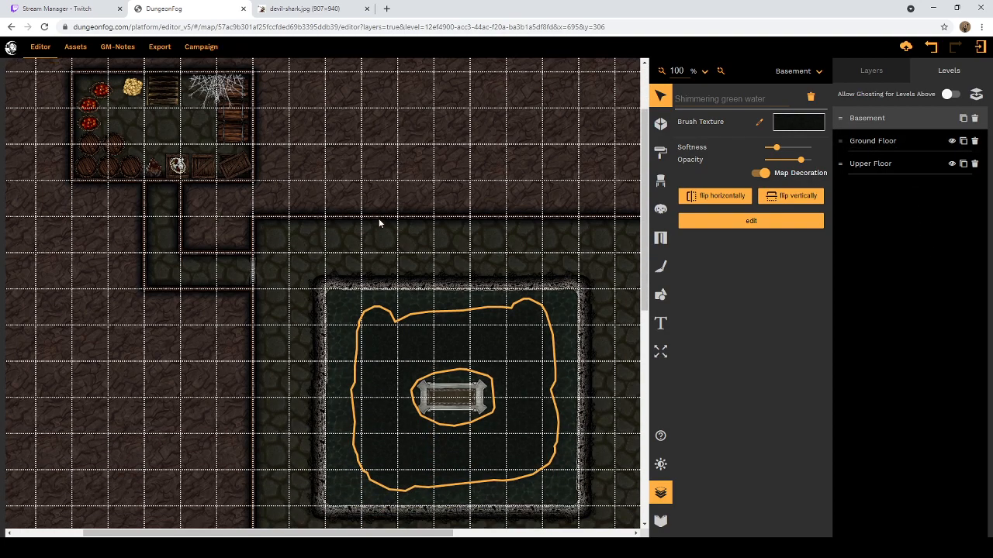
scroll(379, 224, up, 4)
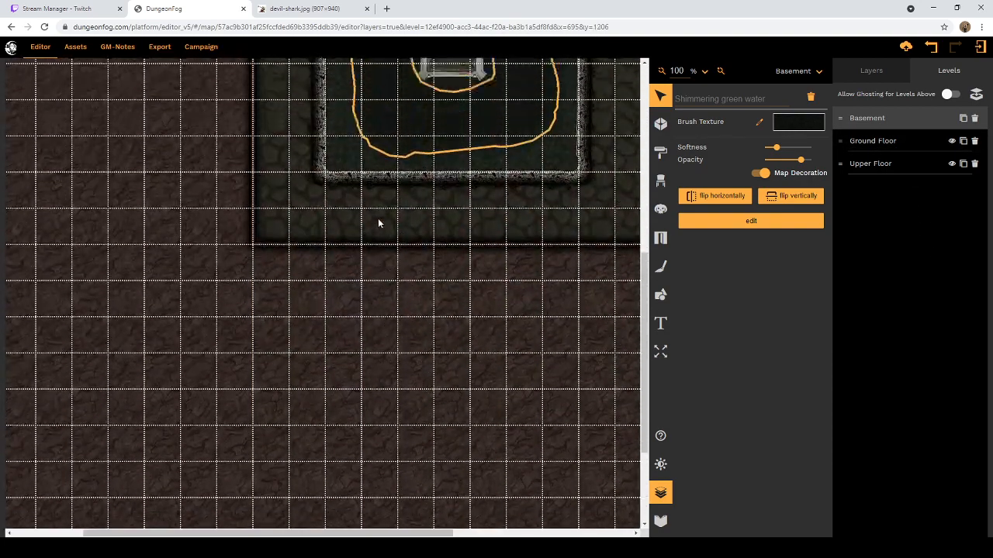
scroll(378, 225, down, 2)
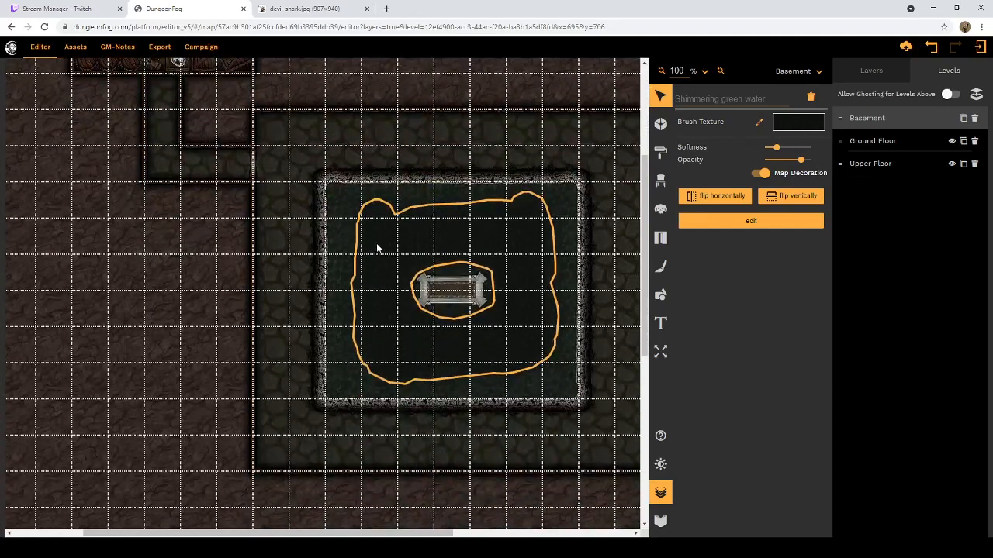
Step: Draw a one-square-wide C-shaped corridor room, 4 squares wide and 5 tall, starting from the southern end of the pool room's east wall
drag(267, 532, 370, 532)
click(660, 124)
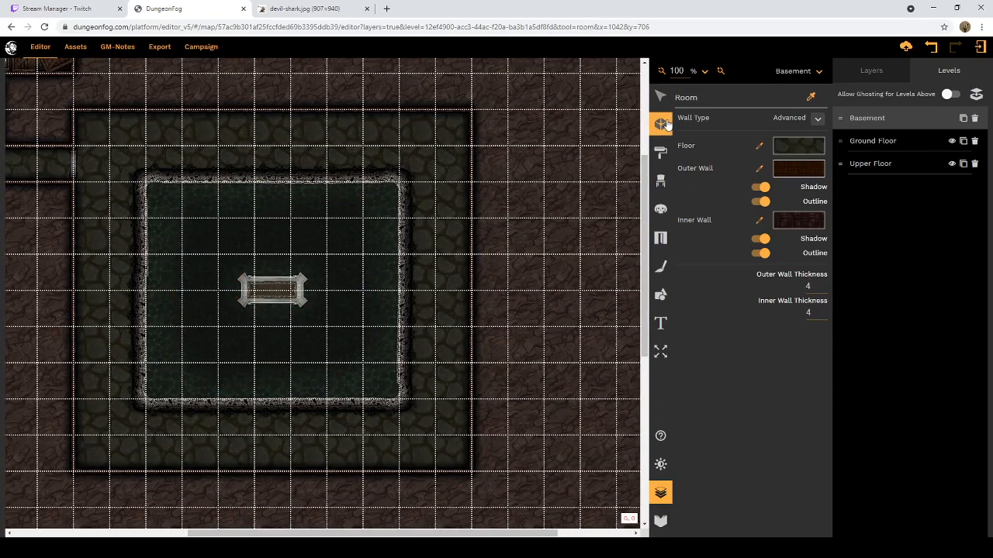
scroll(486, 272, down, 3)
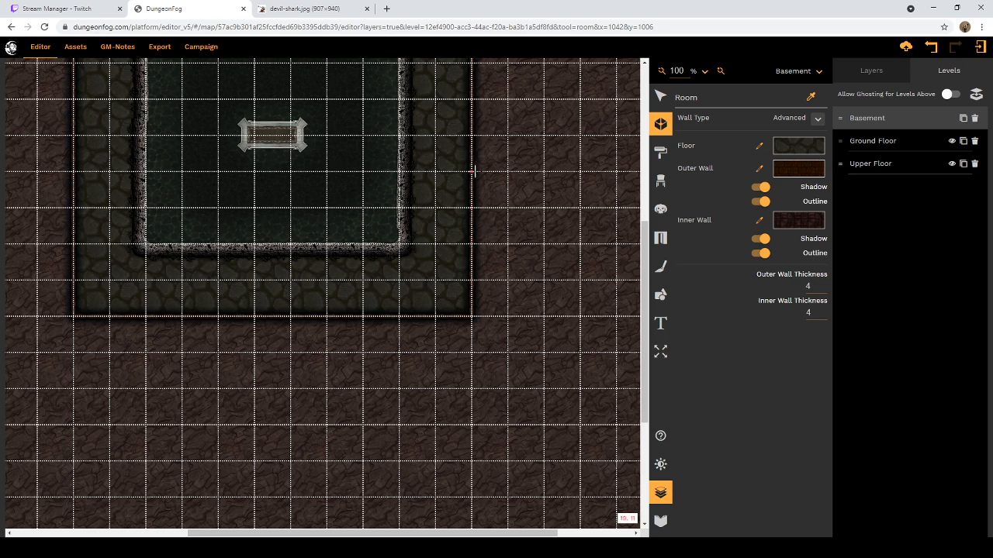
click(473, 280)
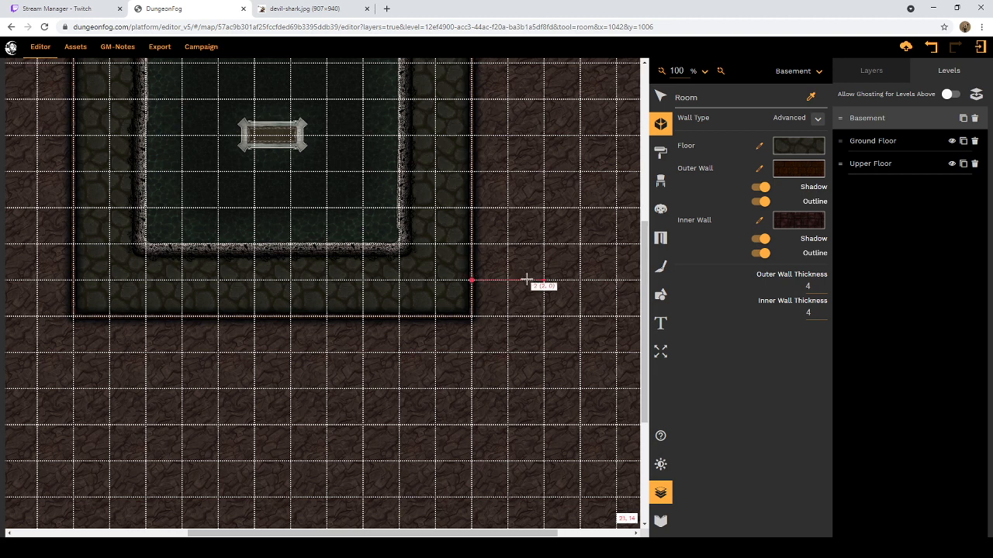
click(616, 280)
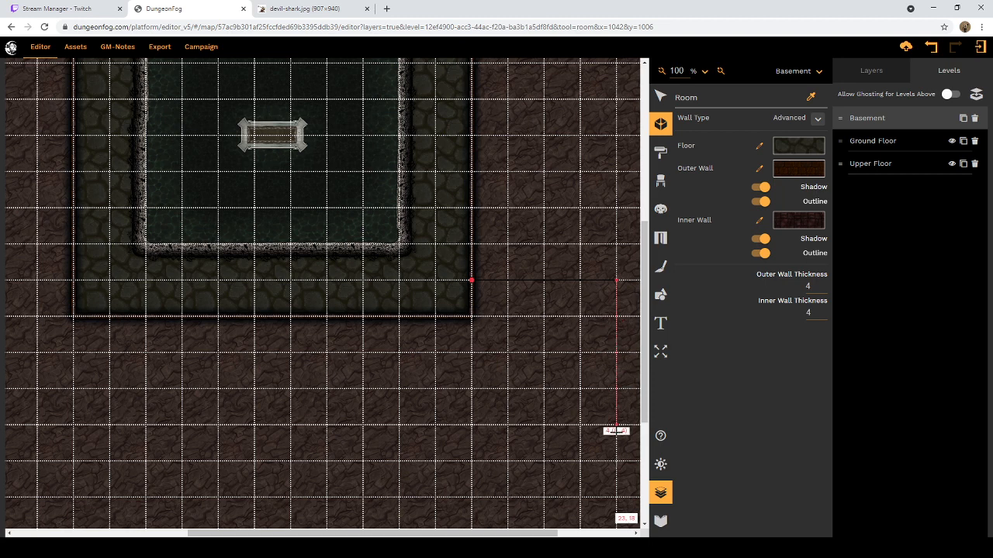
click(616, 458)
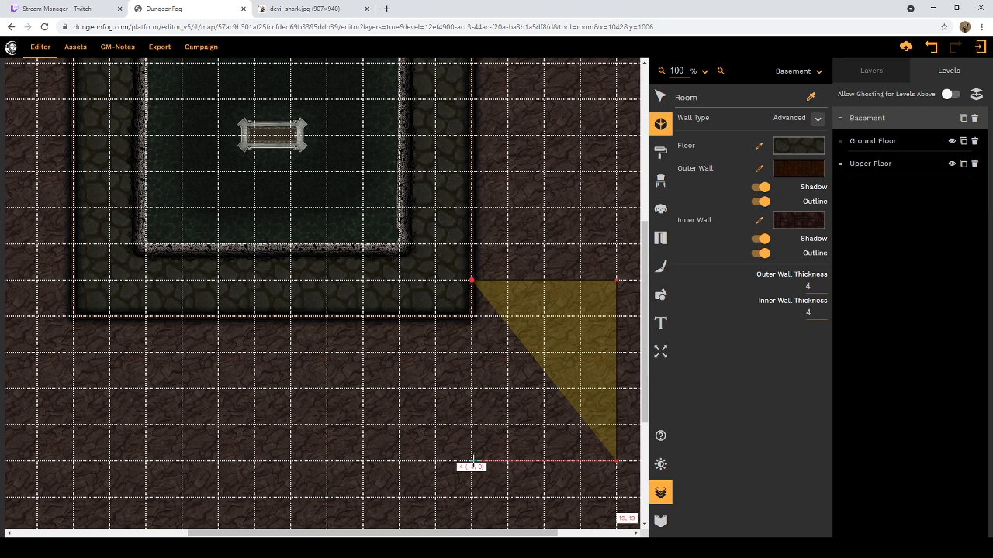
click(471, 462)
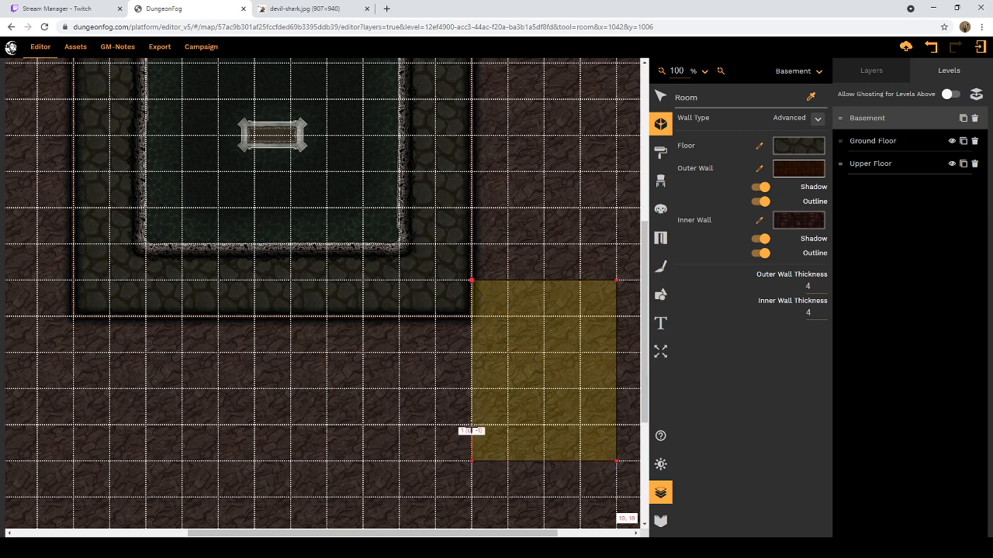
click(472, 425)
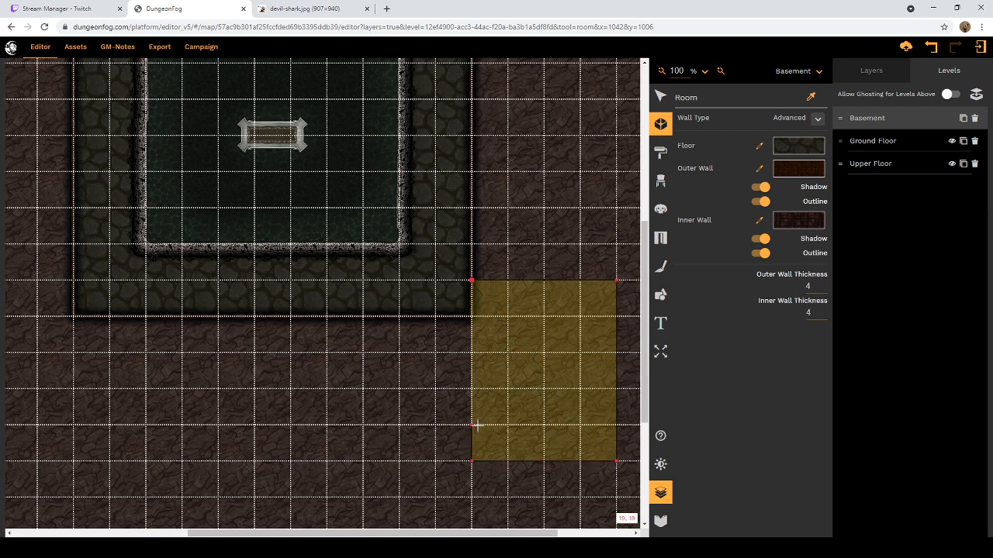
click(580, 425)
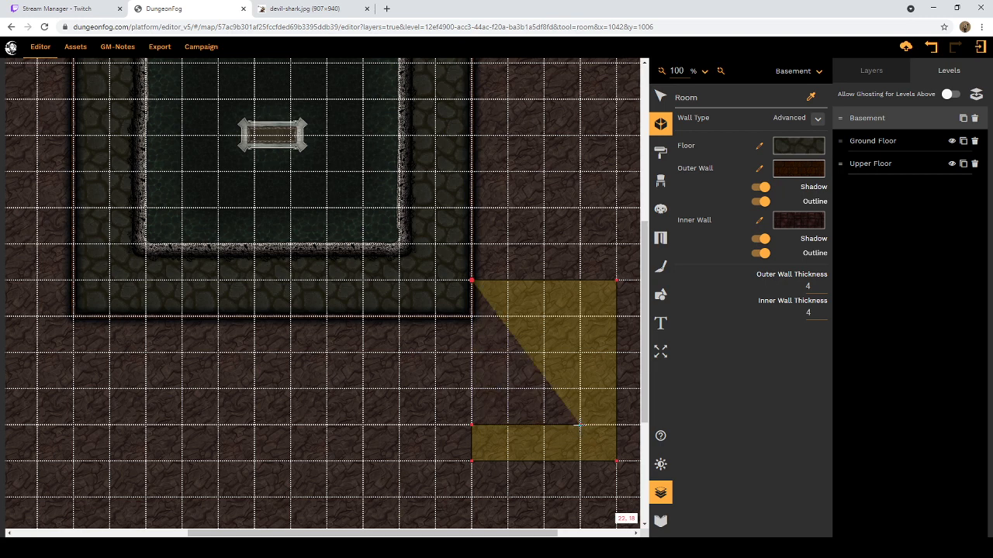
click(580, 316)
double_click(472, 317)
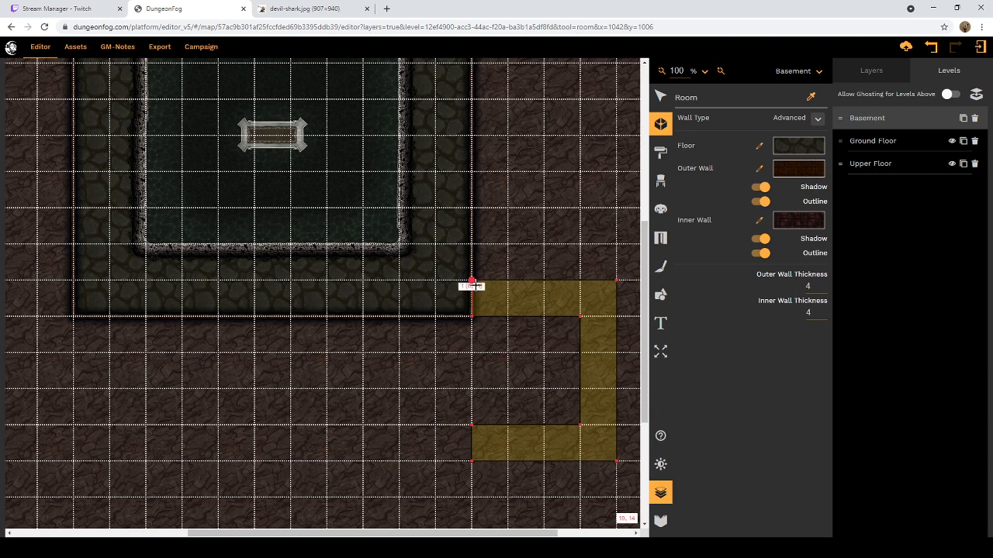
click(471, 281)
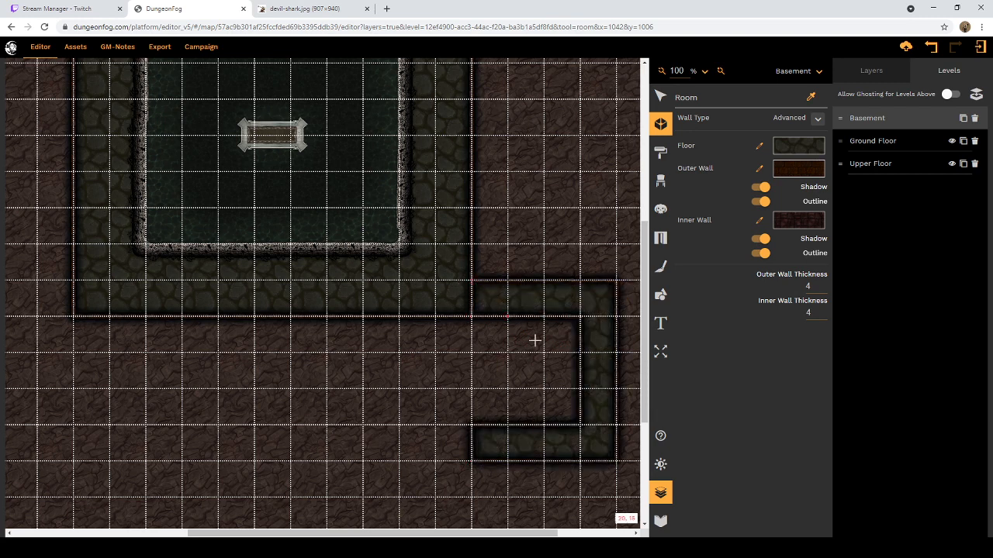
Step: Draw a 1-by-1-square room on the inner side of the C-shaped corridor's vertical section
click(579, 354)
click(544, 354)
click(544, 388)
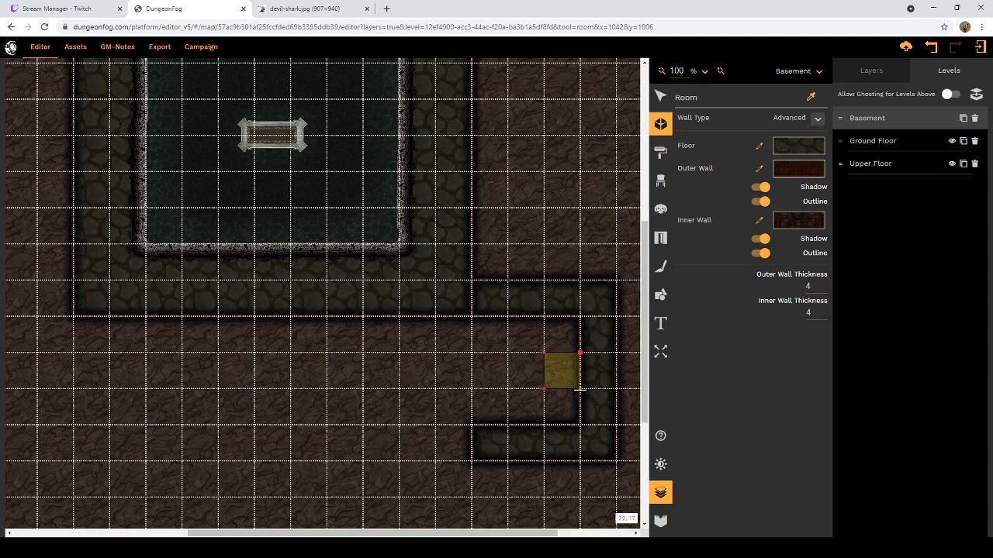
click(580, 387)
click(580, 354)
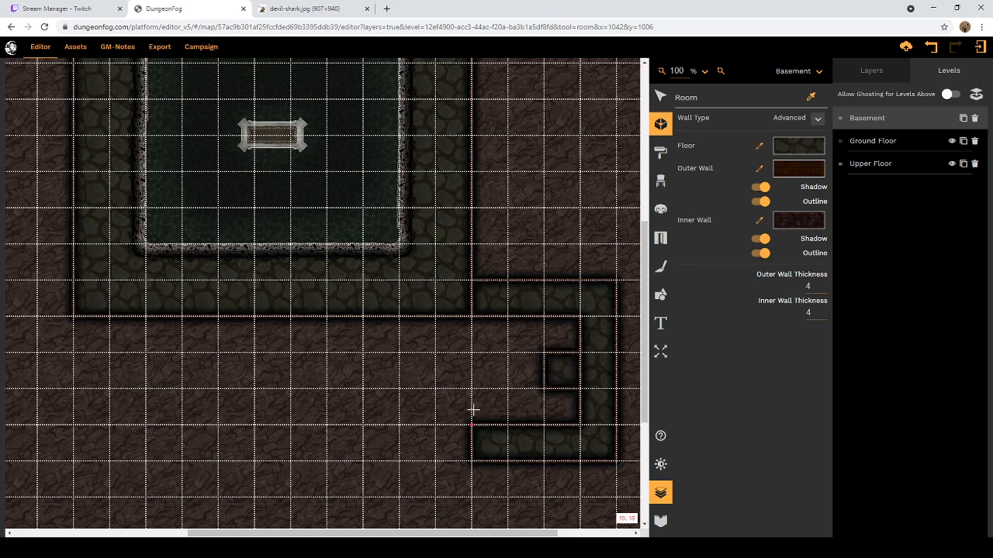
Step: Draw a 4-by-4-square room at the western end of the C-shaped corridor's lower arm
scroll(439, 388, down, 3)
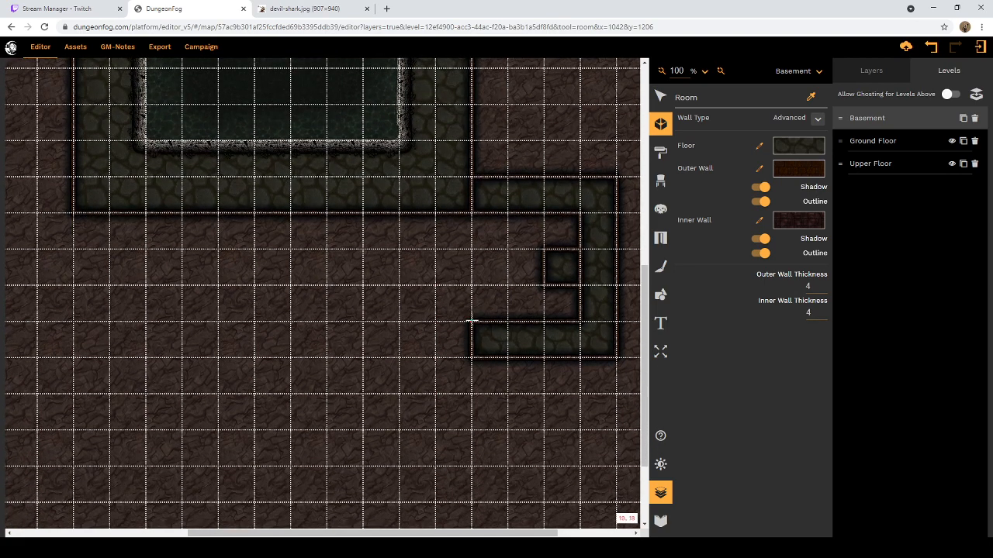
click(471, 321)
click(471, 250)
click(327, 253)
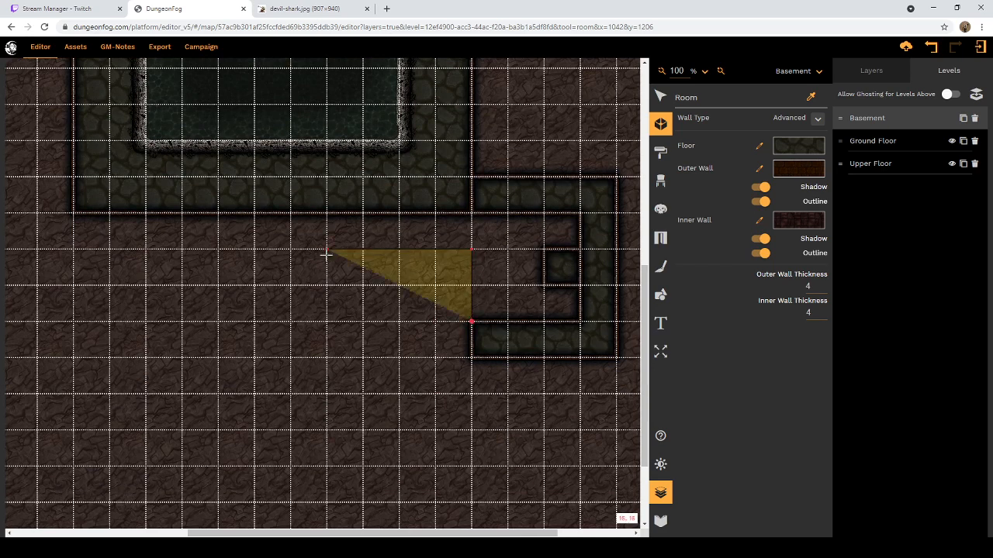
click(327, 394)
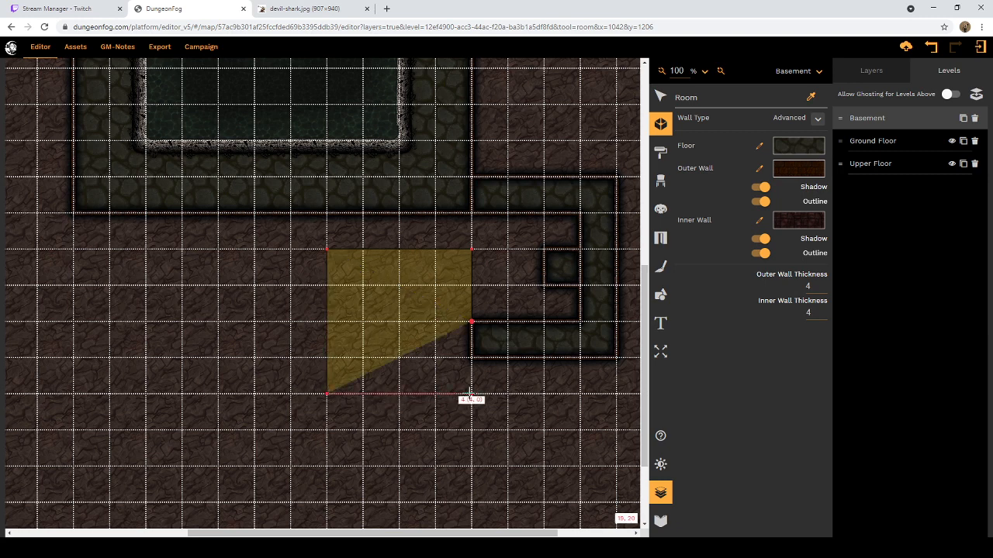
click(471, 394)
click(471, 321)
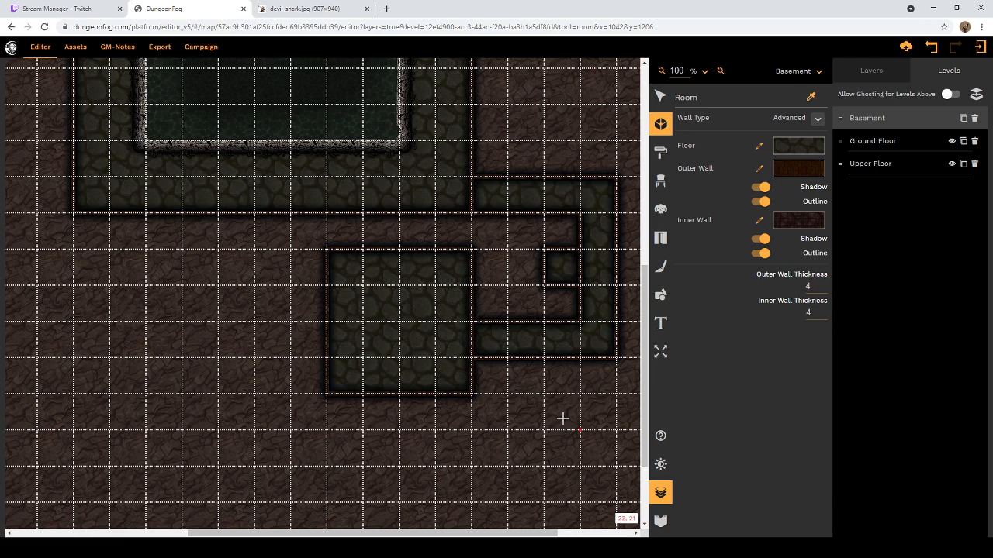
Step: Draw a 2-by-2-square room against the pool room's east wall, one square below its northeast corner
scroll(562, 419, up, 3)
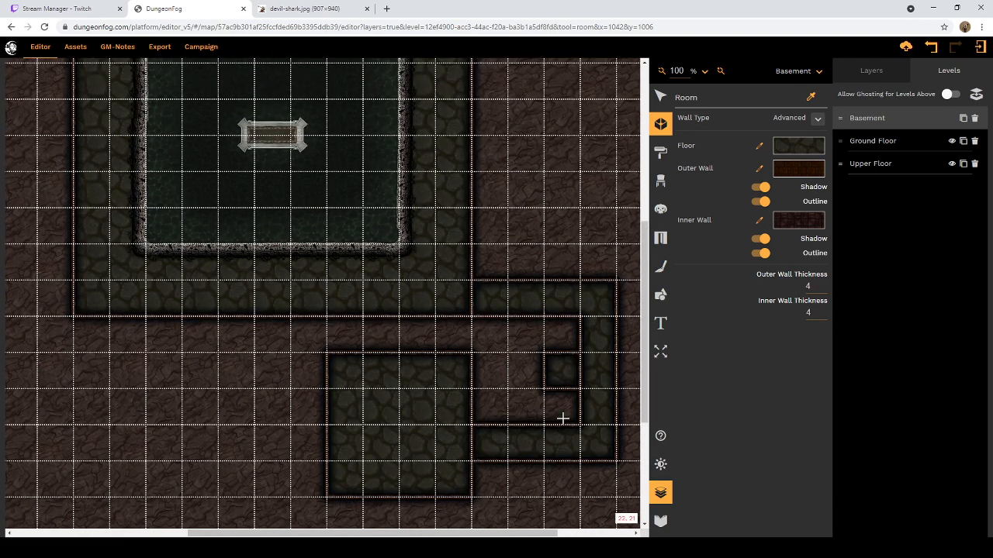
scroll(562, 418, up, 1)
scroll(562, 419, down, 3)
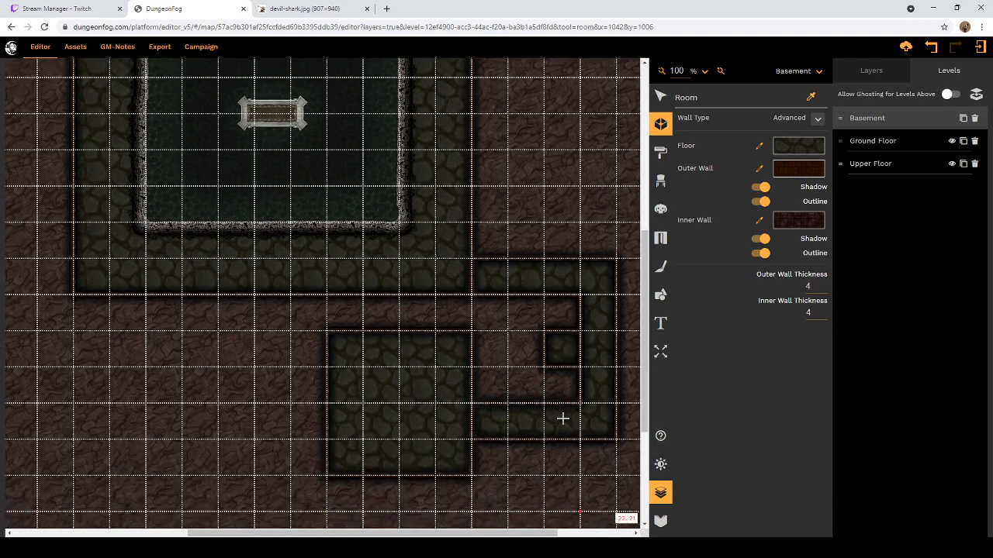
scroll(563, 419, up, 8)
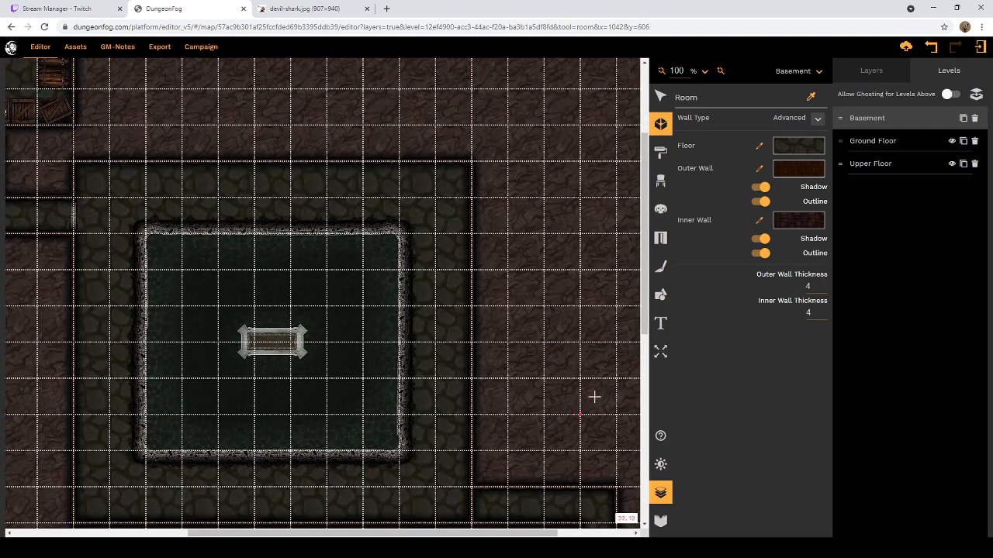
scroll(595, 395, down, 3)
scroll(582, 390, up, 1)
scroll(574, 382, up, 1)
drag(472, 198, 542, 198)
click(543, 197)
click(544, 269)
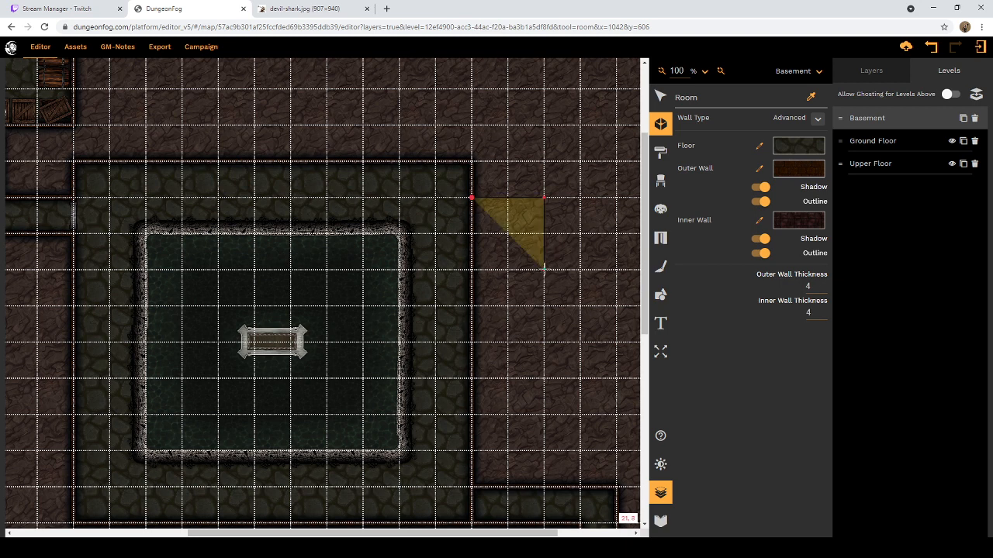
click(471, 269)
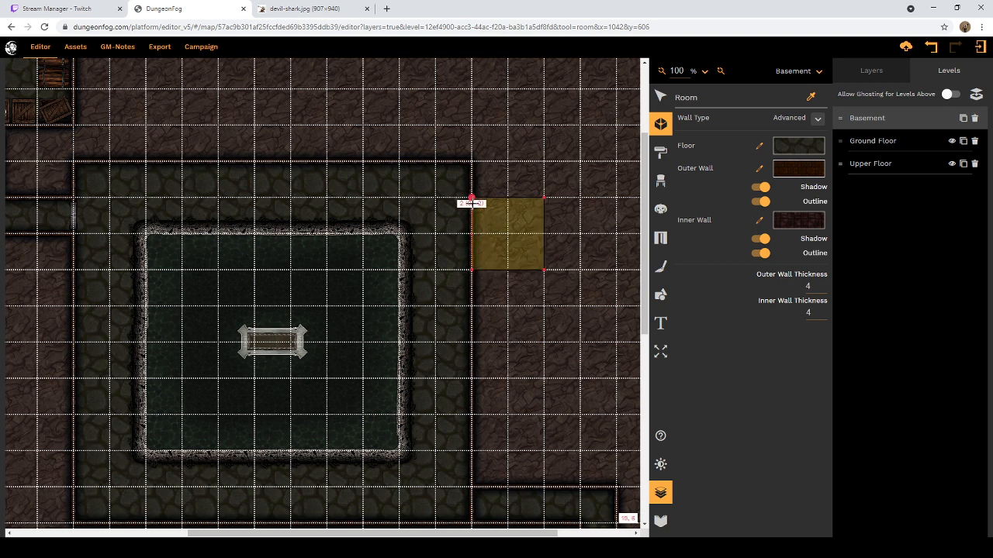
click(472, 198)
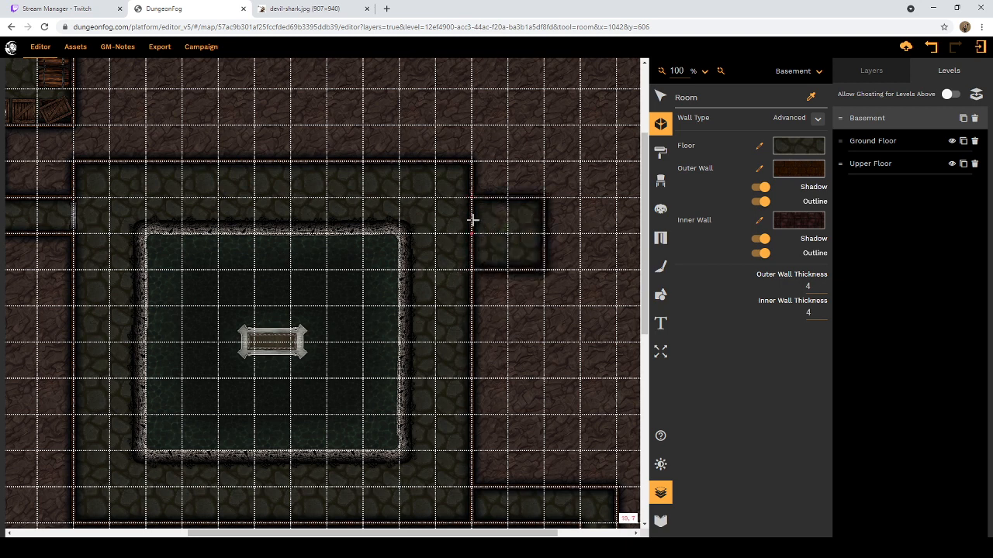
Step: Add a second 2-by-2-square room on the pool room's east wall, one square below the first
click(472, 305)
click(543, 305)
click(544, 377)
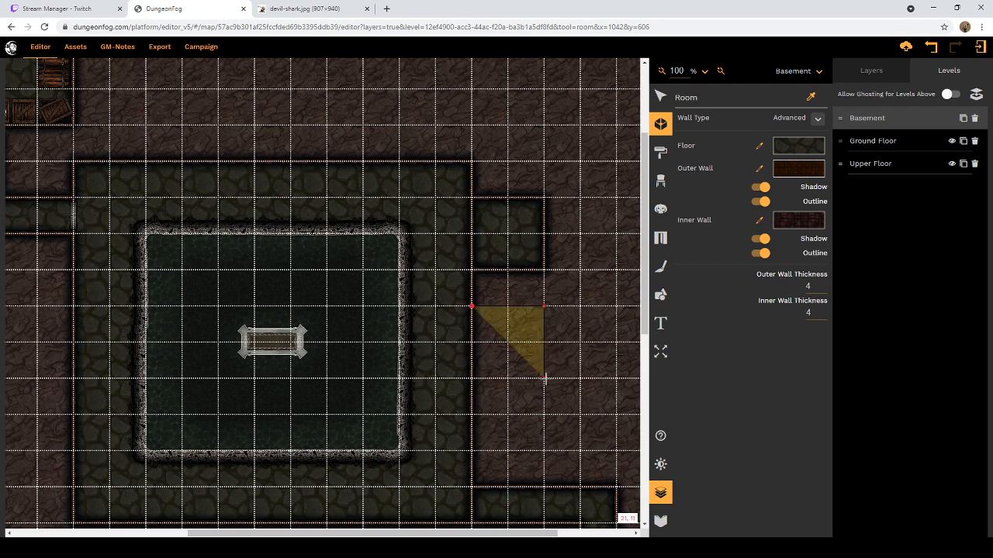
click(472, 378)
click(472, 307)
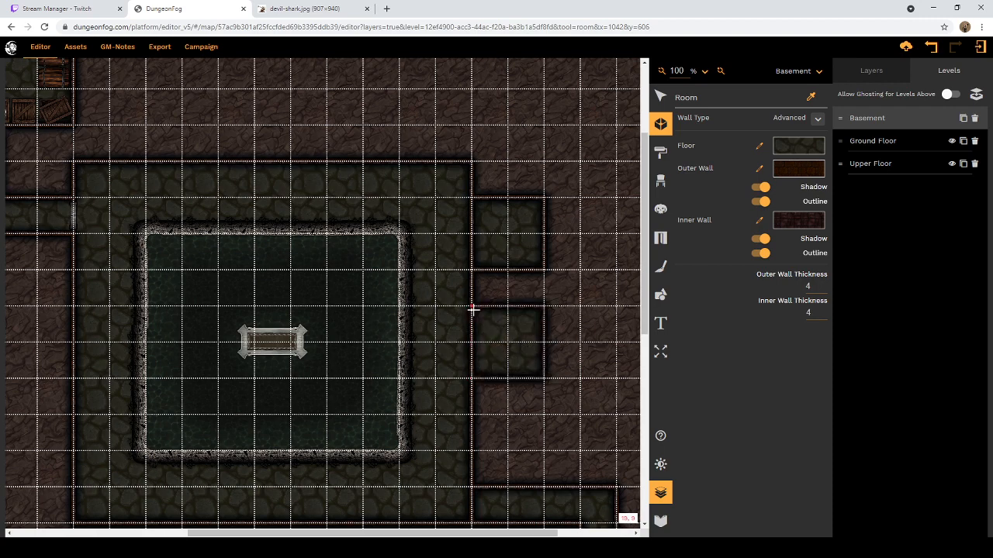
Step: Examine the basement layout from the southern corridor and rooms up to the pool room's north wall
scroll(498, 338, down, 1)
scroll(498, 337, down, 5)
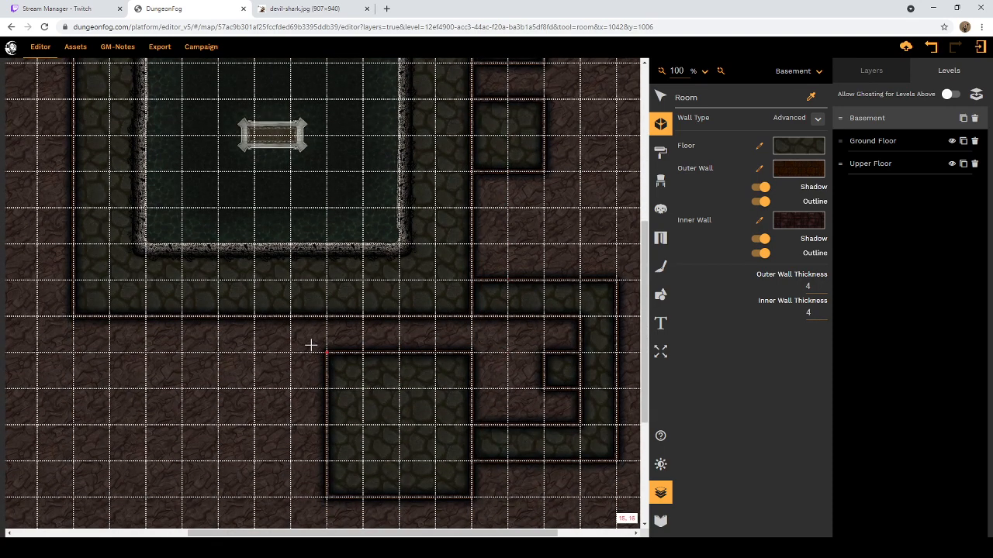
scroll(311, 344, up, 1)
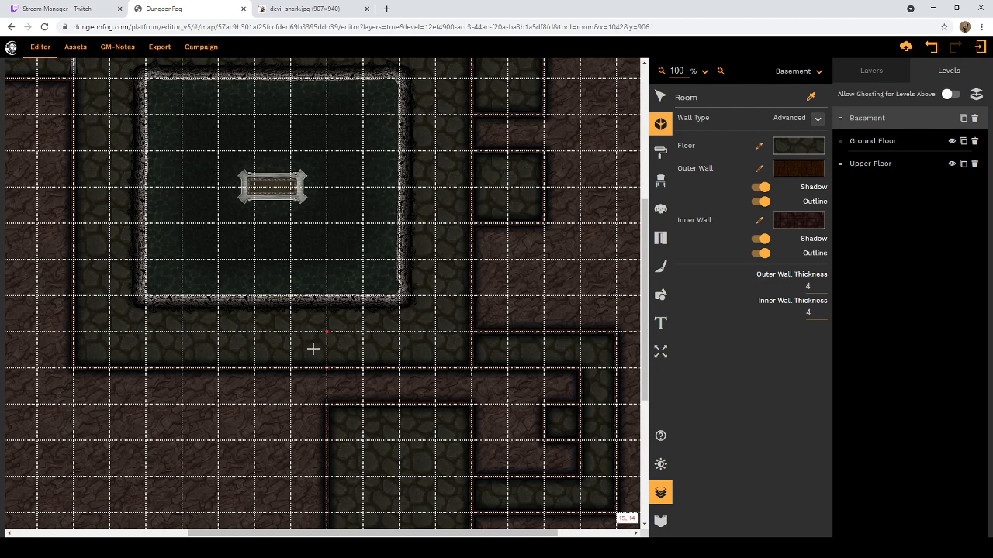
scroll(314, 349, up, 1)
scroll(326, 349, down, 1)
scroll(475, 379, down, 3)
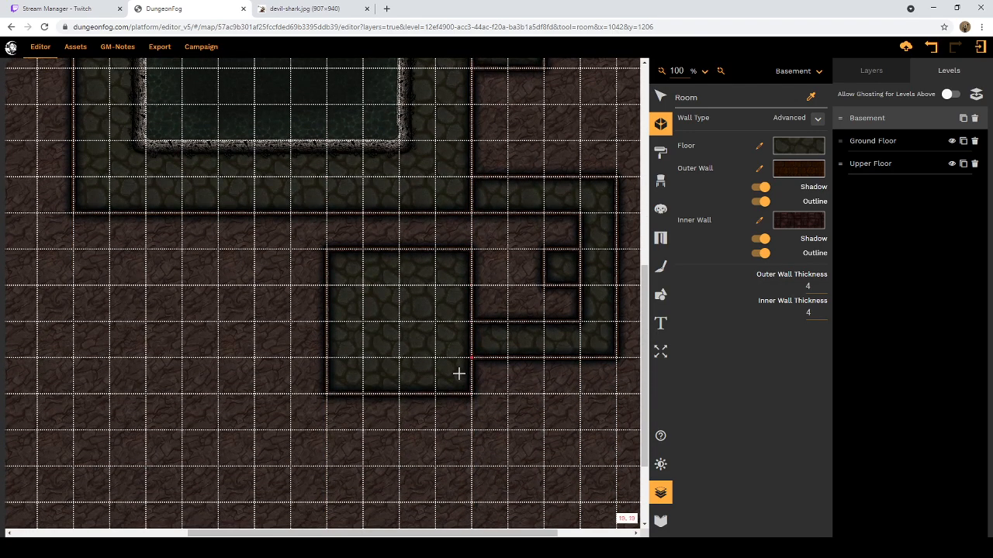
scroll(432, 353, up, 6)
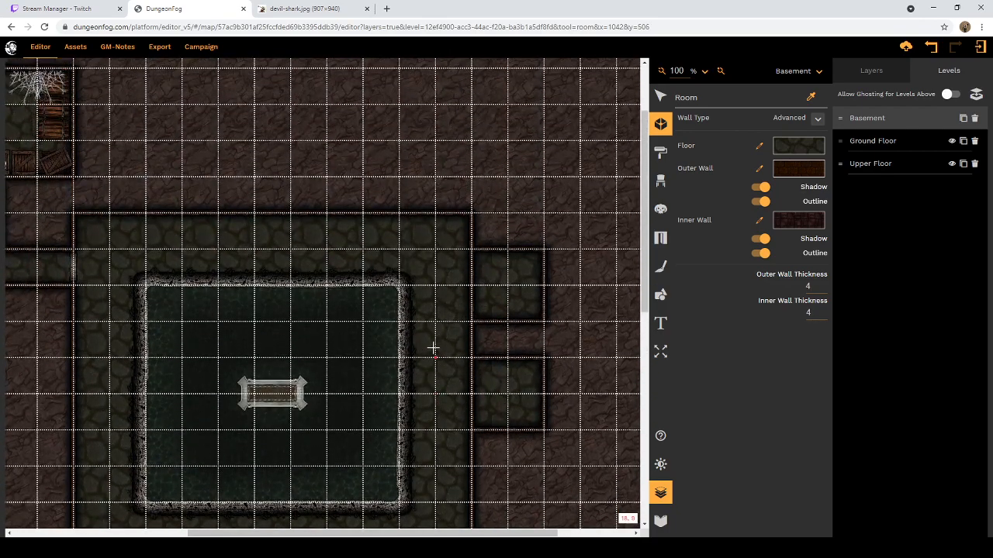
scroll(432, 348, up, 2)
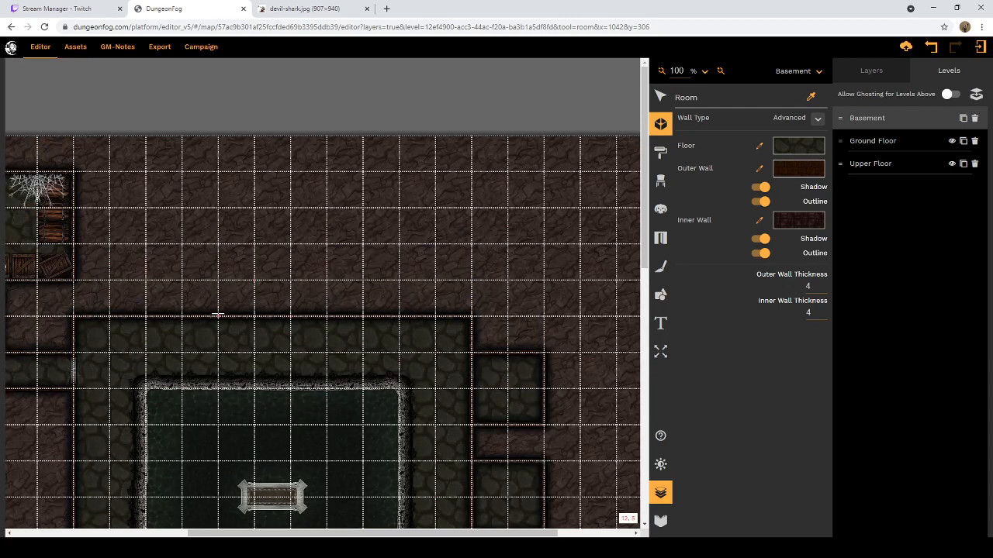
Step: Draw a 2-by-2-square room against the pool room's north wall, four squares from its northwest corner
click(217, 315)
click(218, 244)
click(291, 244)
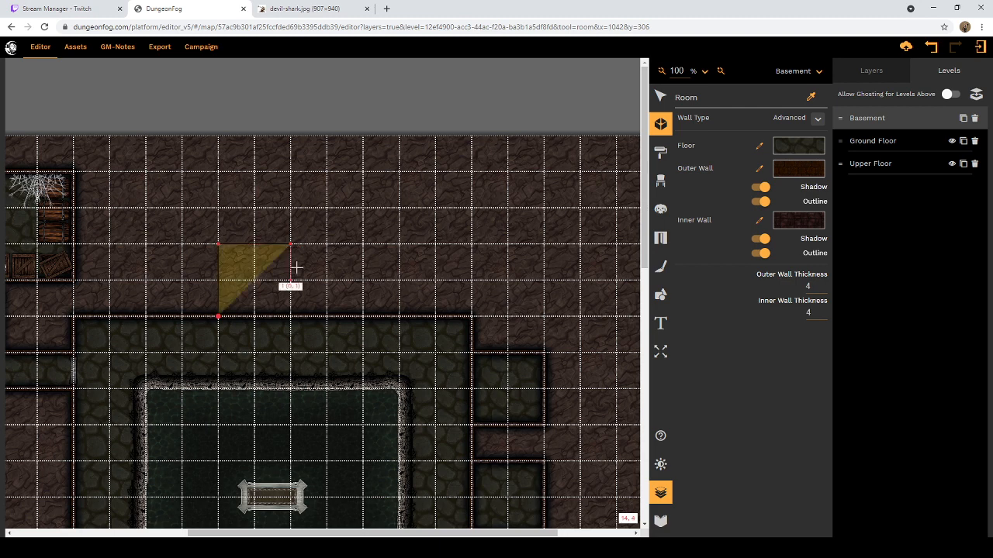
click(290, 317)
click(218, 317)
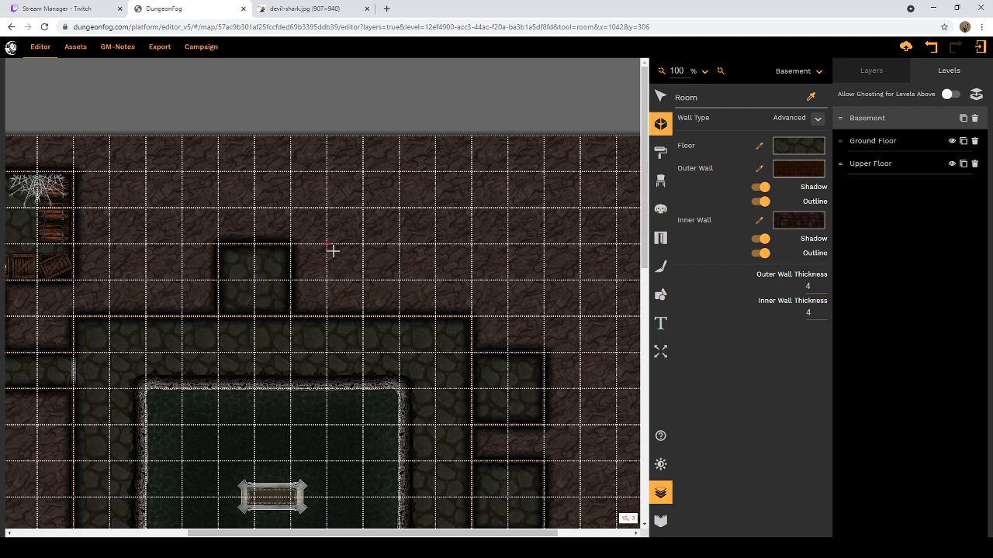
Step: Add another 2-by-2-square room on the pool room's north wall, one square east of the existing one
click(327, 244)
click(327, 316)
click(398, 317)
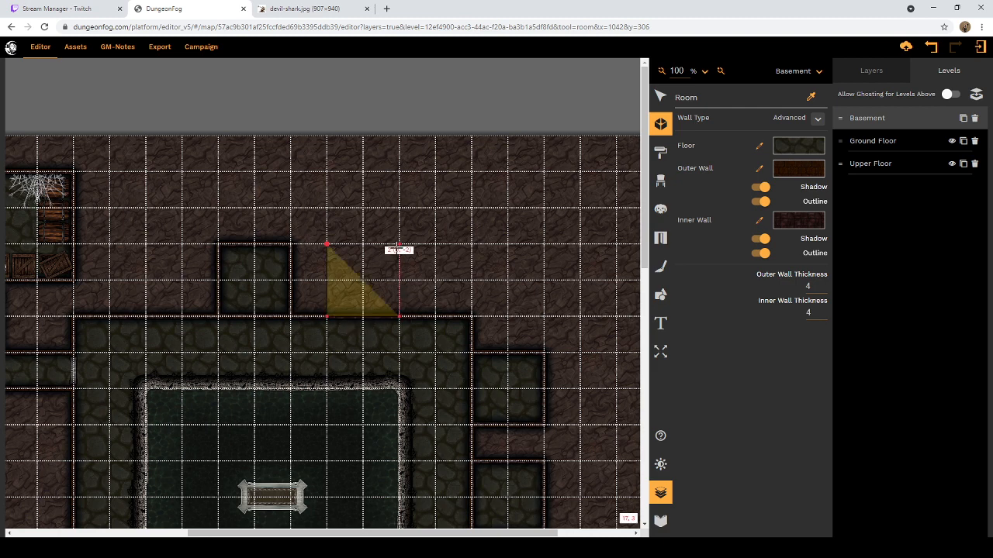
click(399, 245)
click(327, 244)
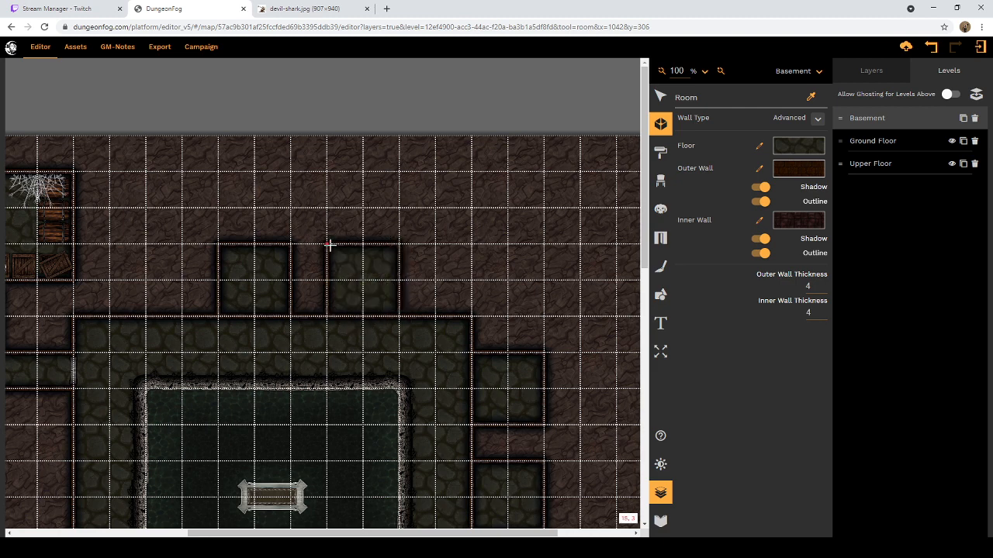
Step: Add a third 2-by-2-square room on the pool room's north wall, one square in from the northwest corner
click(110, 244)
click(182, 244)
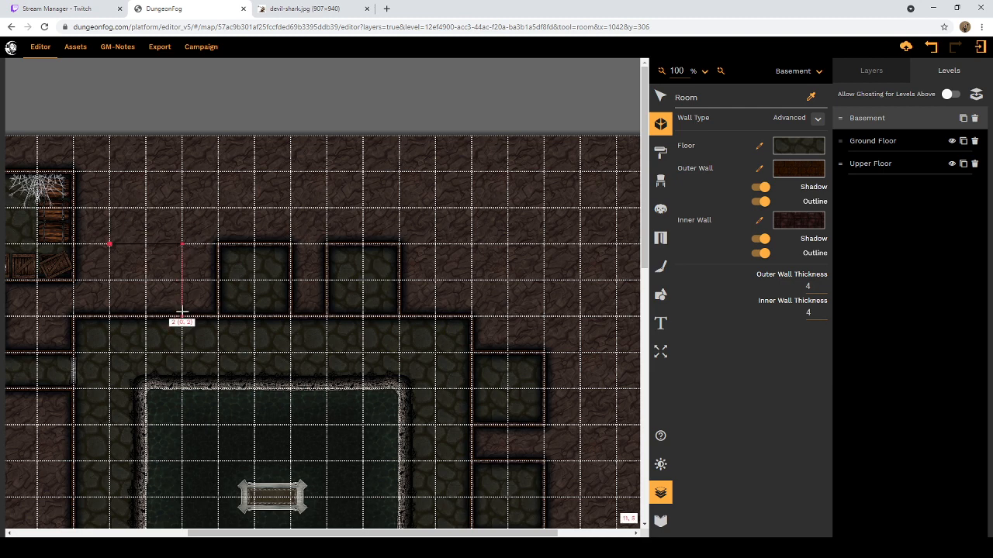
click(181, 316)
click(109, 317)
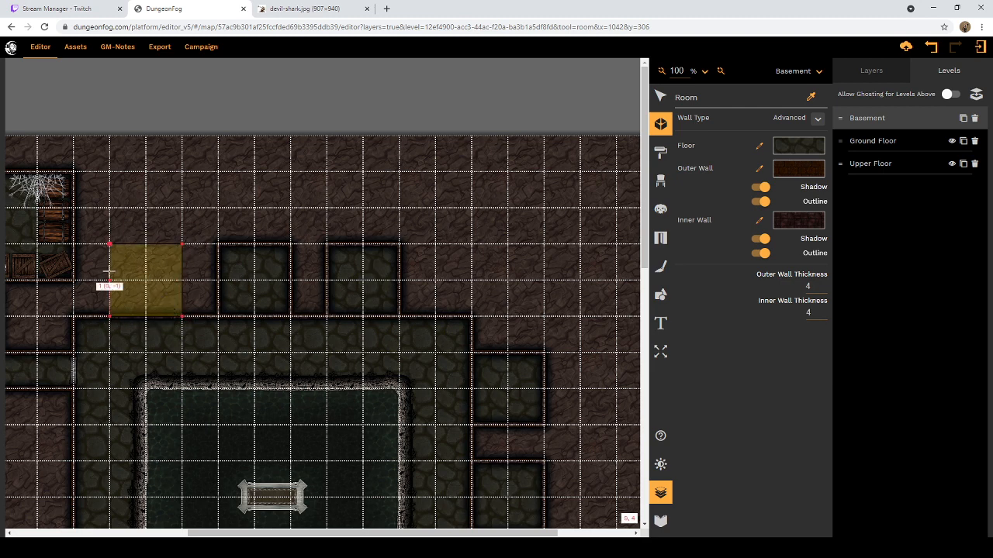
click(111, 245)
scroll(138, 279, down, 5)
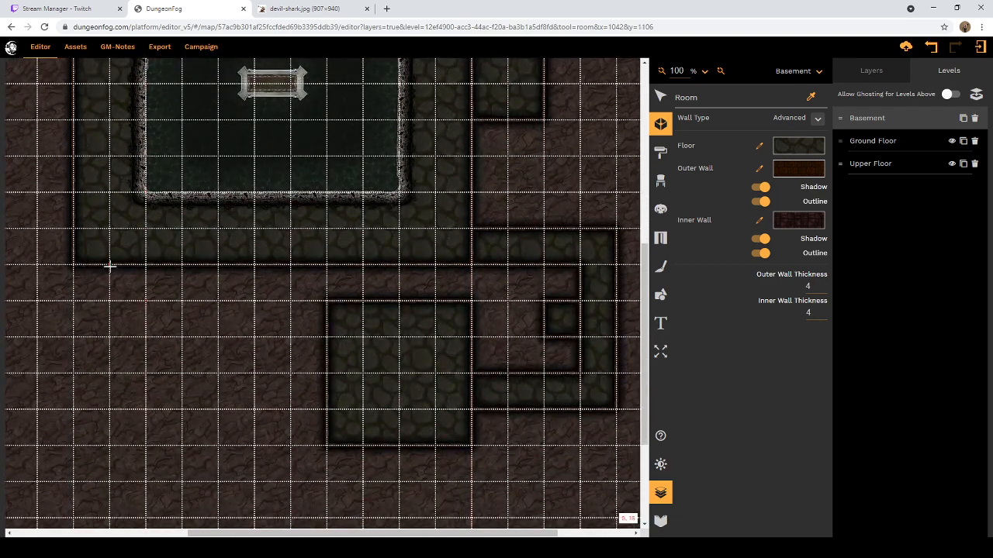
Step: Draw a 2-by-2-square room against the pool room's south wall, one square in from its southwest corner
click(109, 265)
click(110, 337)
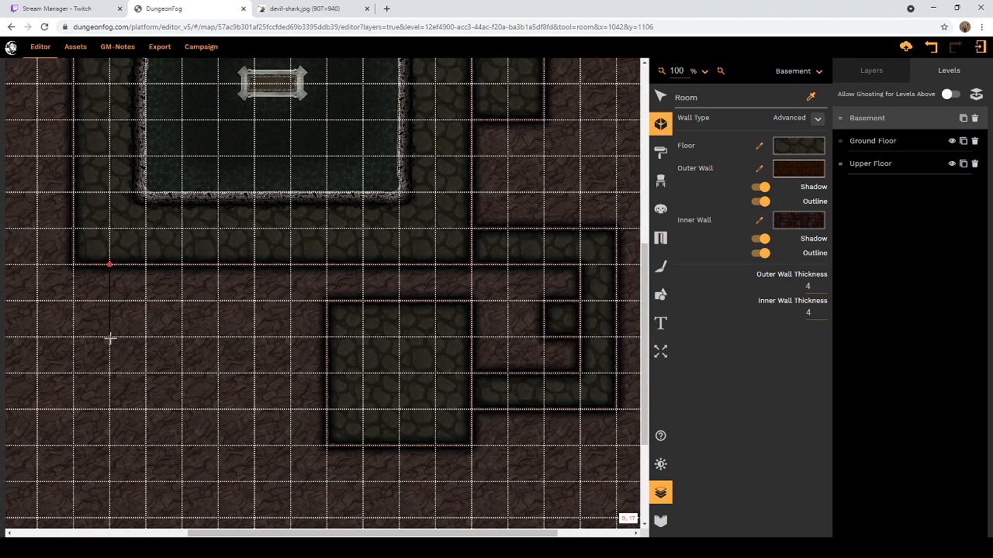
click(182, 337)
click(182, 265)
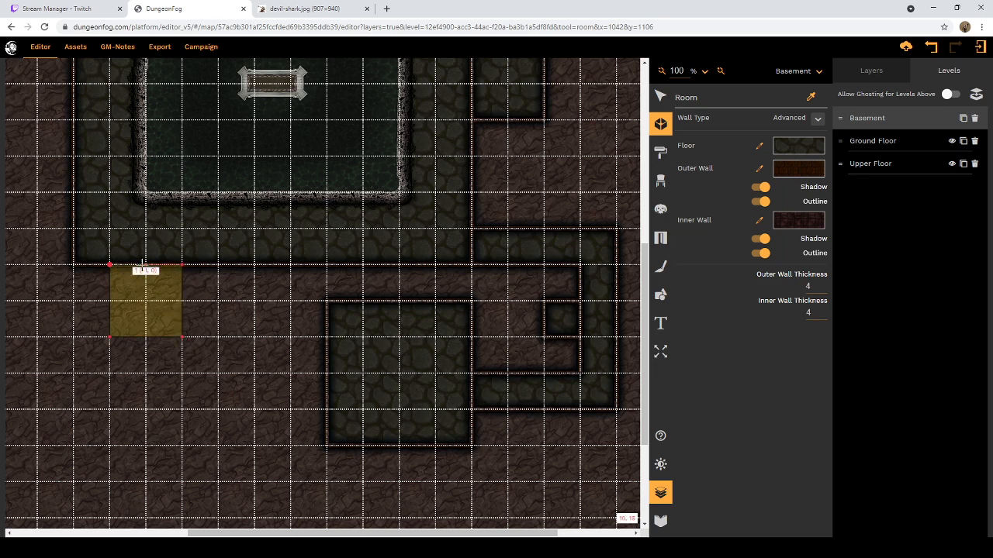
click(109, 265)
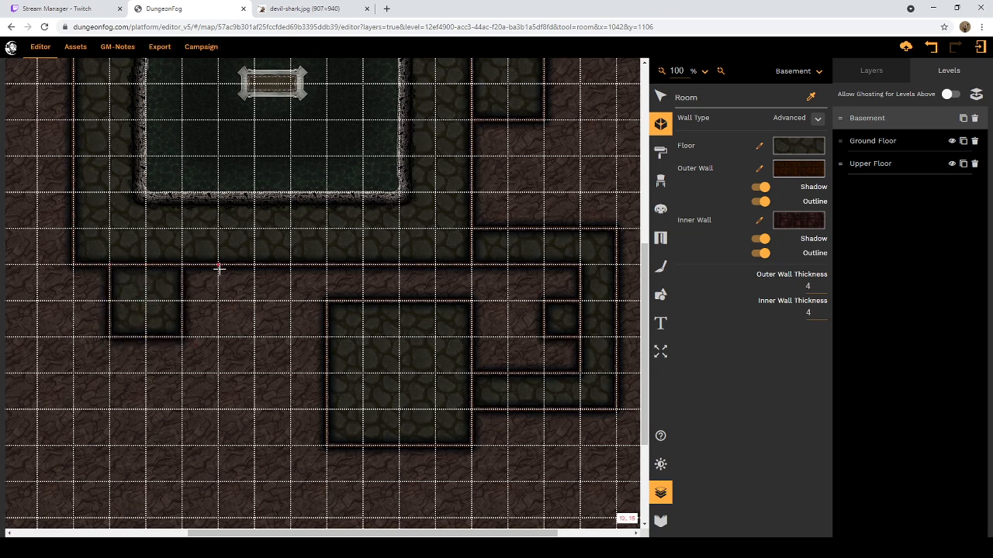
Step: Add another 2-by-2-square room on the pool room's south wall, one square east of the existing small room
click(218, 337)
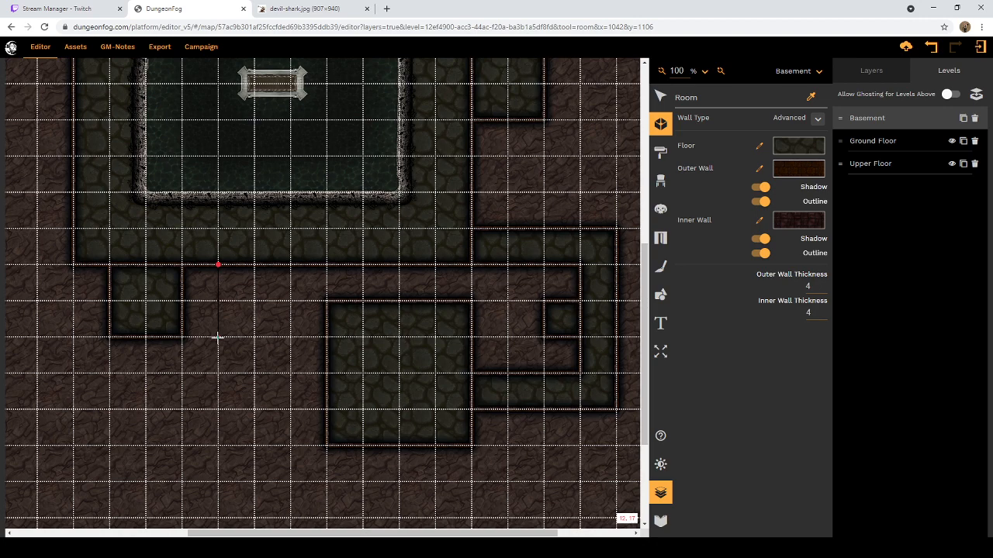
click(290, 337)
click(290, 266)
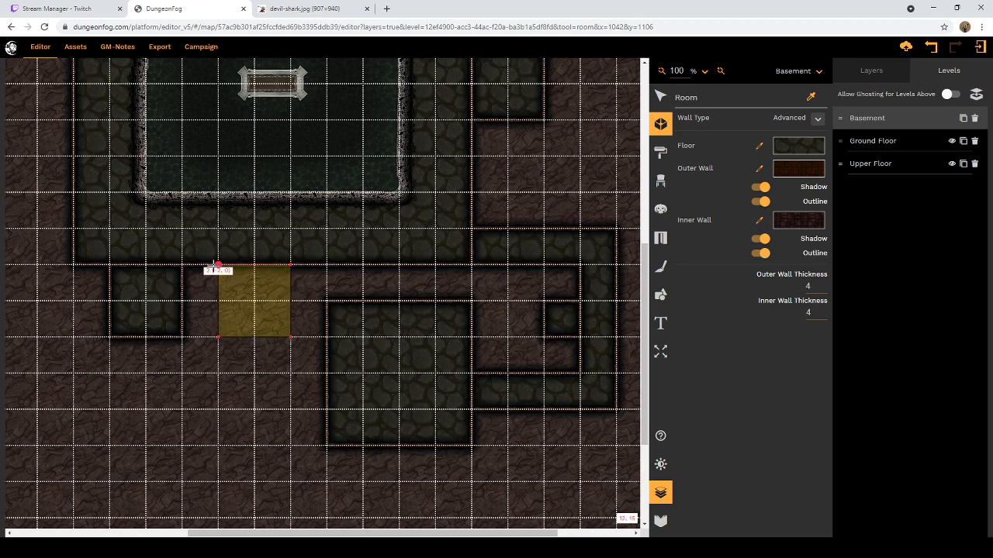
click(218, 265)
Step: Examine the basement layout around the pool room, from the northwest storage room to the eastern side rooms and southeast corridor
scroll(116, 322, up, 2)
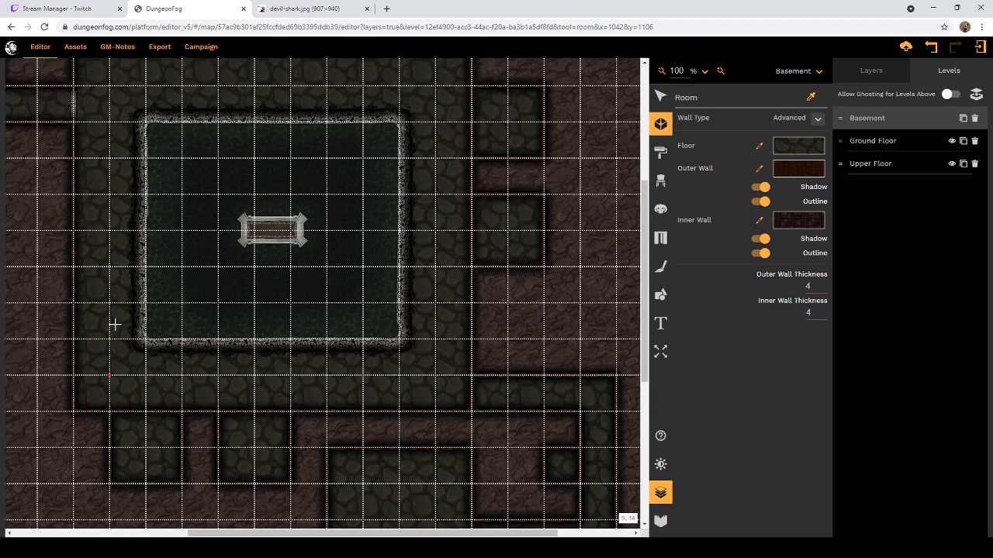
scroll(151, 340, up, 3)
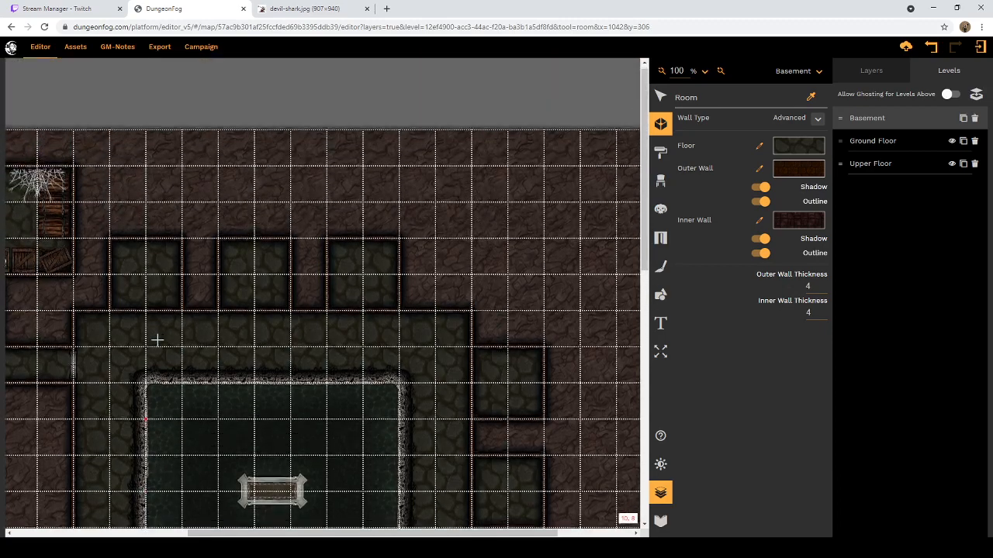
scroll(160, 338, down, 2)
scroll(160, 338, down, 1)
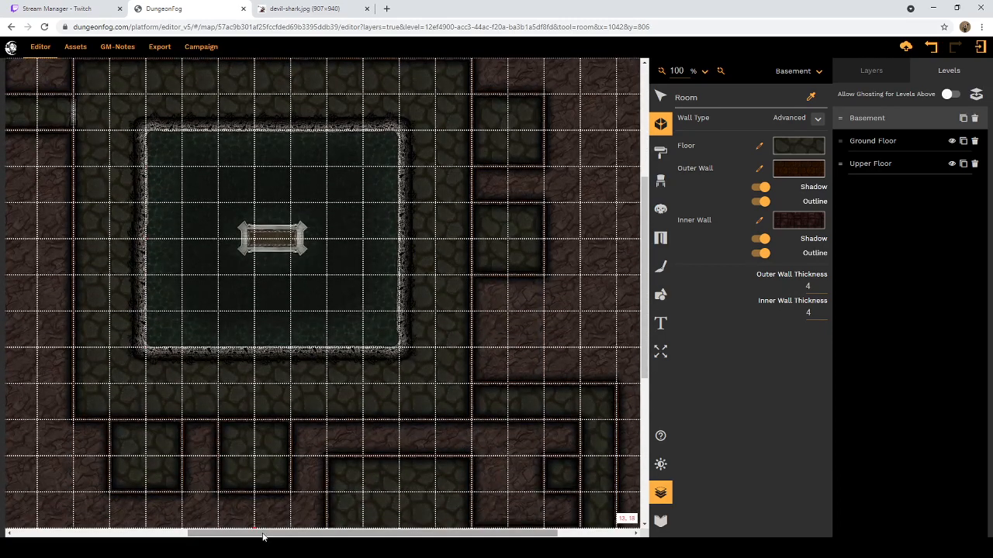
drag(264, 536, 193, 534)
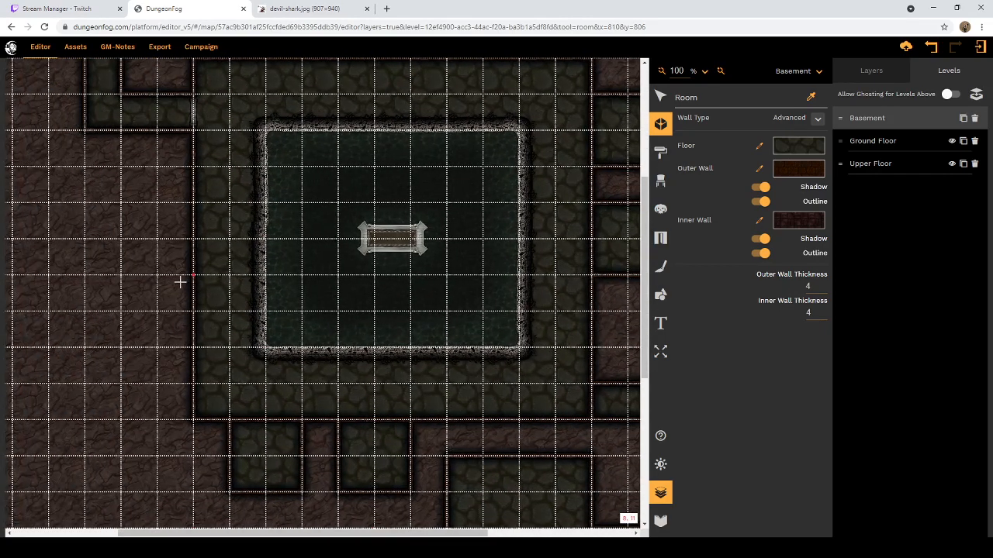
drag(253, 535, 215, 523)
scroll(321, 390, up, 2)
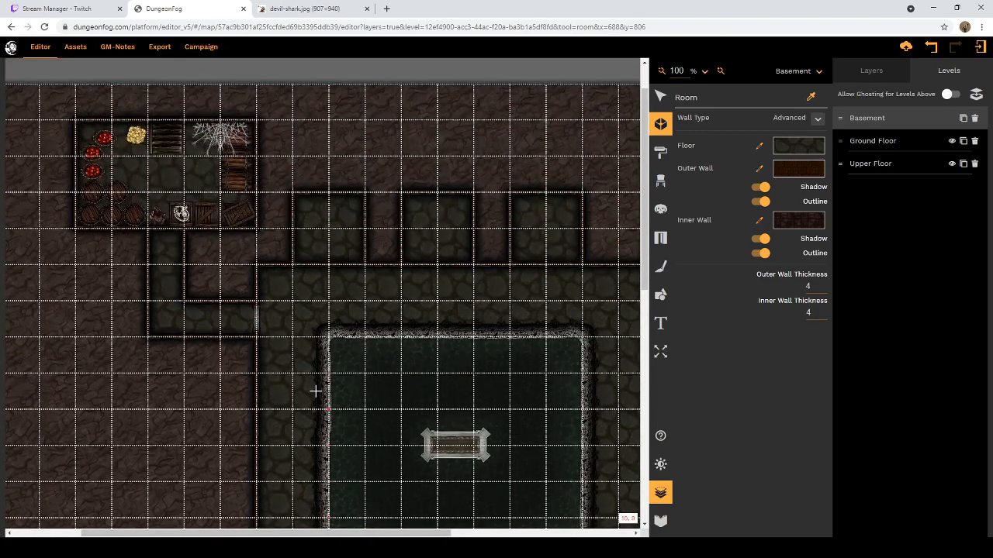
scroll(303, 394, down, 2)
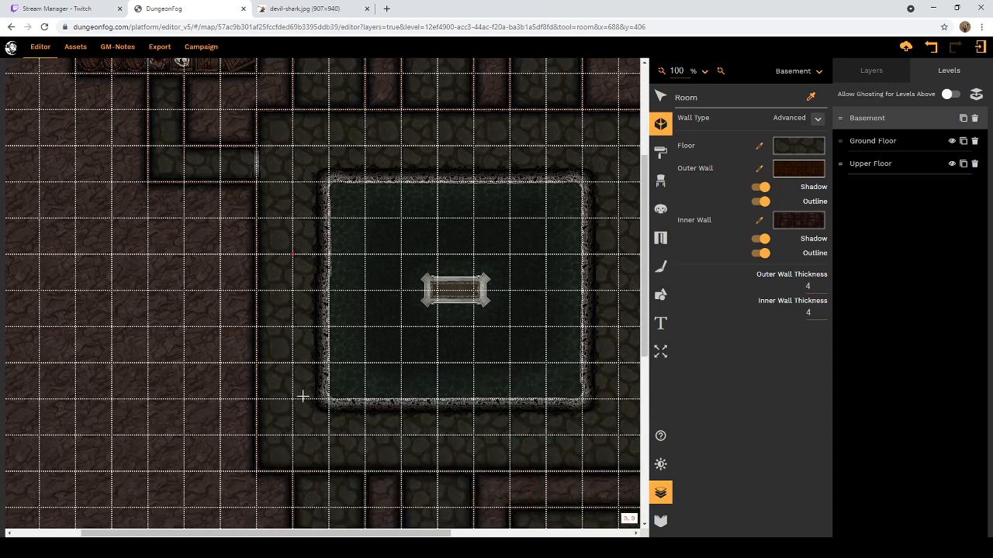
scroll(302, 392, up, 1)
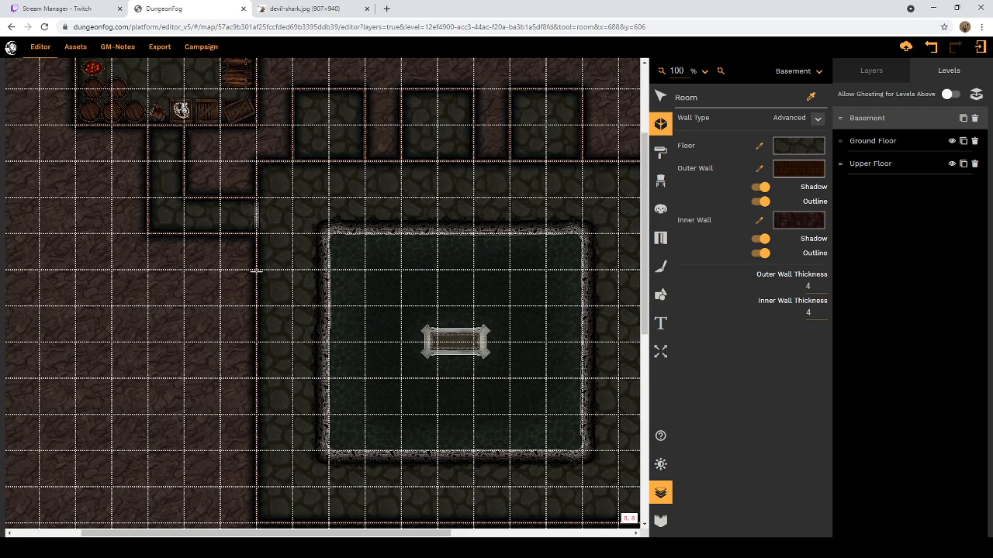
scroll(261, 279, down, 3)
scroll(269, 281, up, 2)
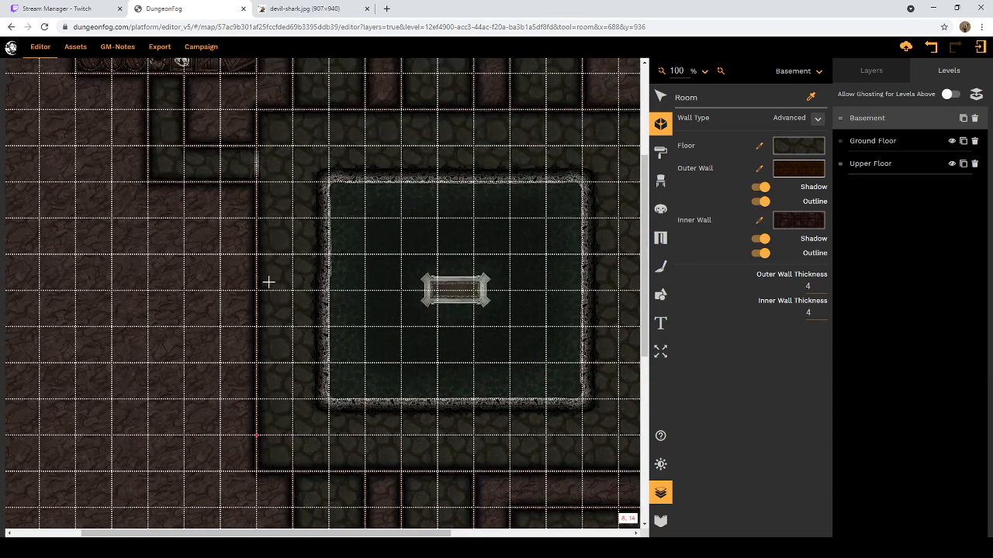
scroll(269, 282, up, 1)
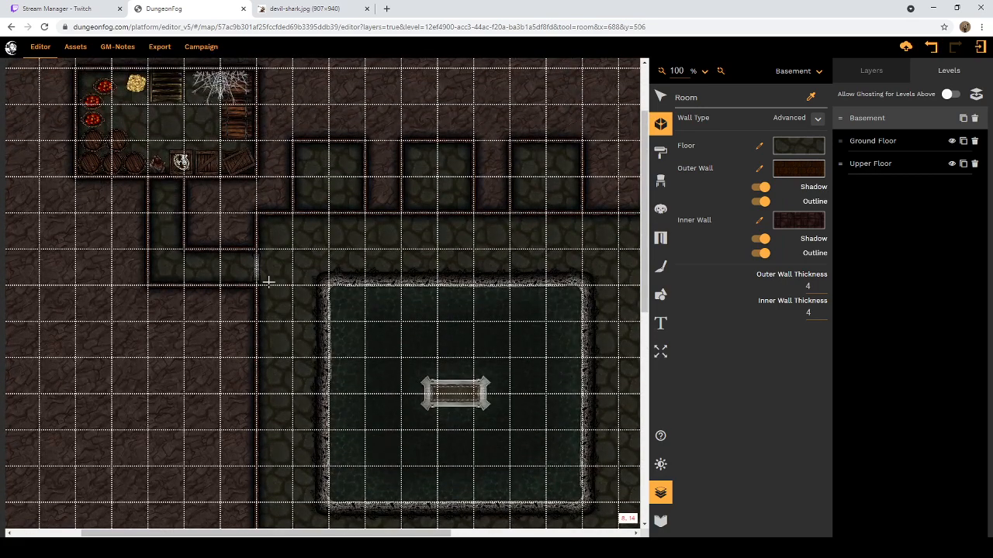
scroll(268, 281, up, 1)
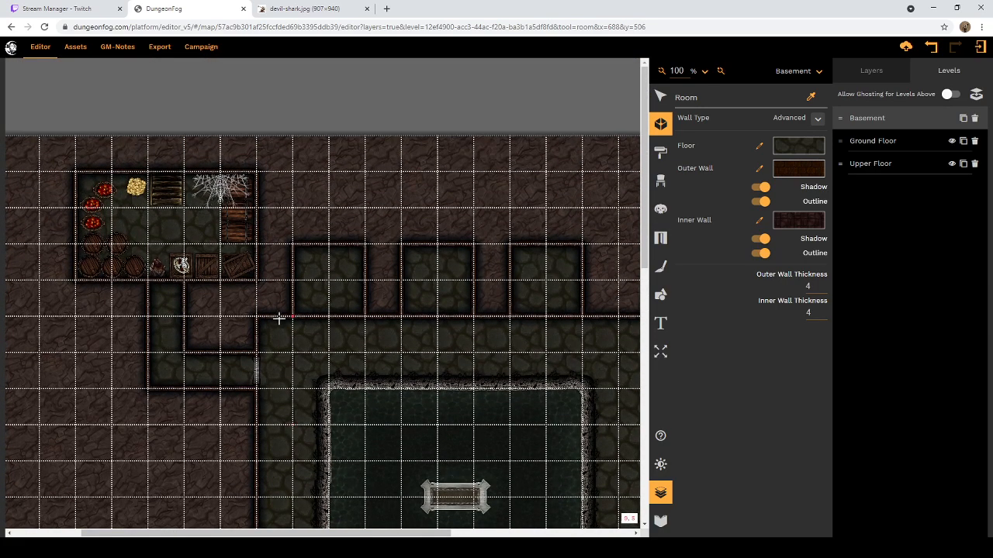
drag(266, 537, 451, 537)
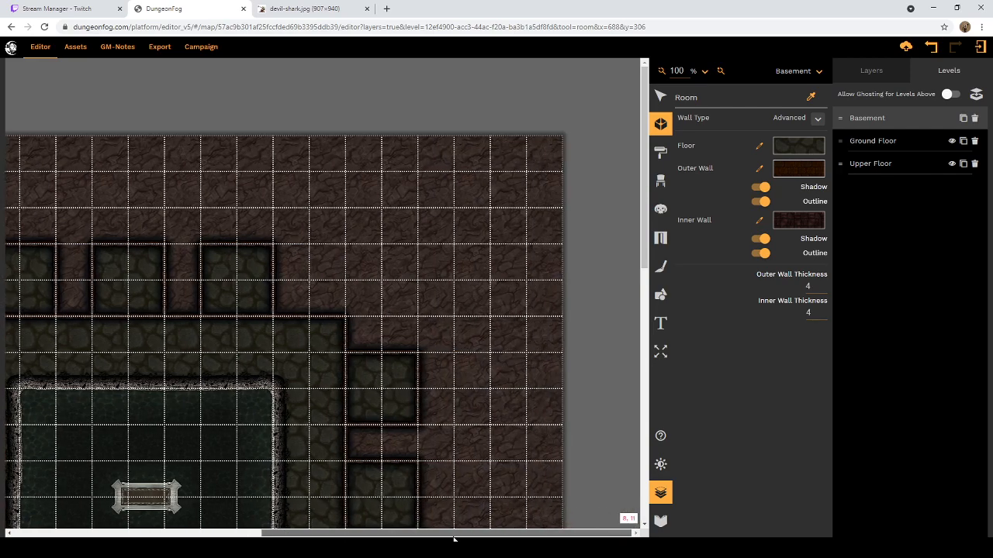
scroll(435, 370, down, 3)
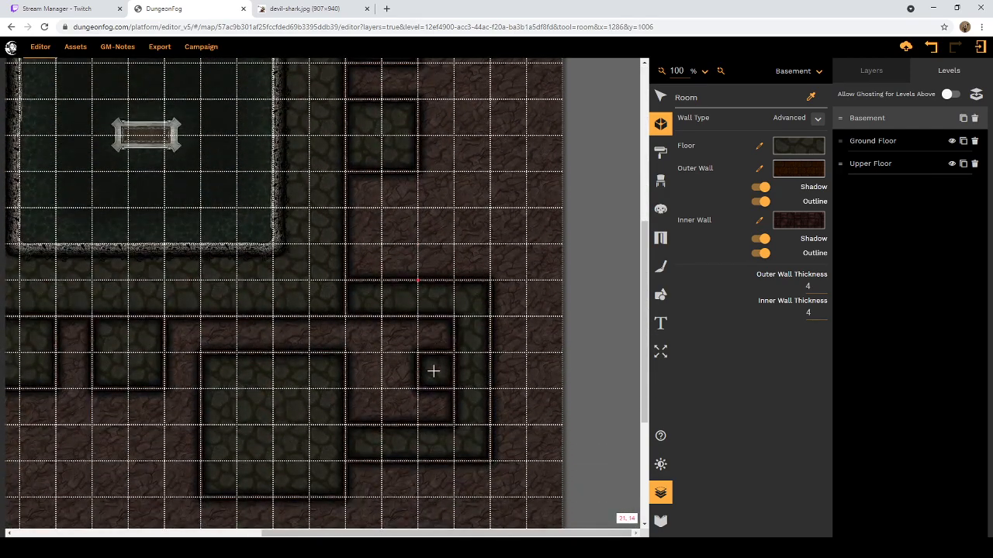
scroll(431, 372, up, 2)
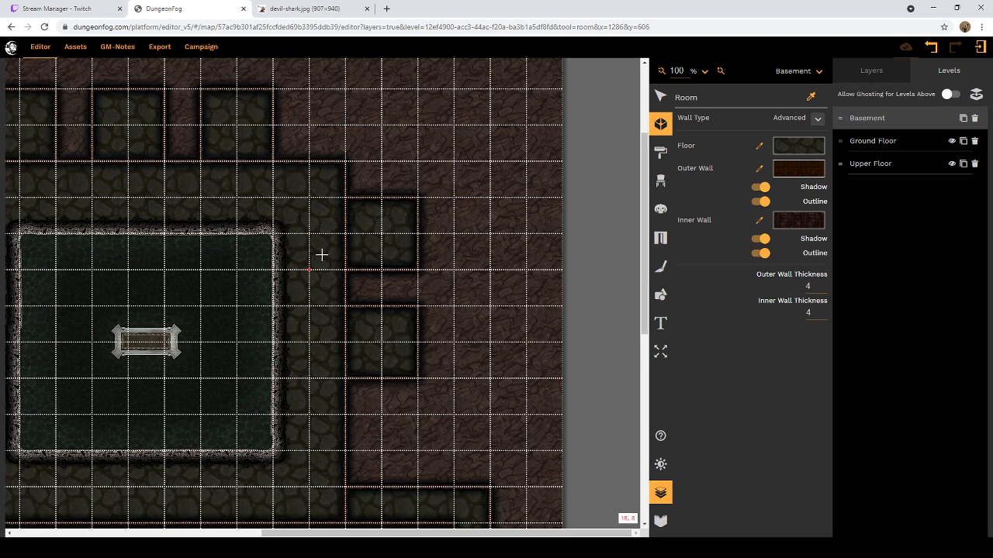
Step: Switch to the browser page with the devil shark picture and run a Google image search for "ratfolk 5e" from there
click(291, 9)
click(302, 27)
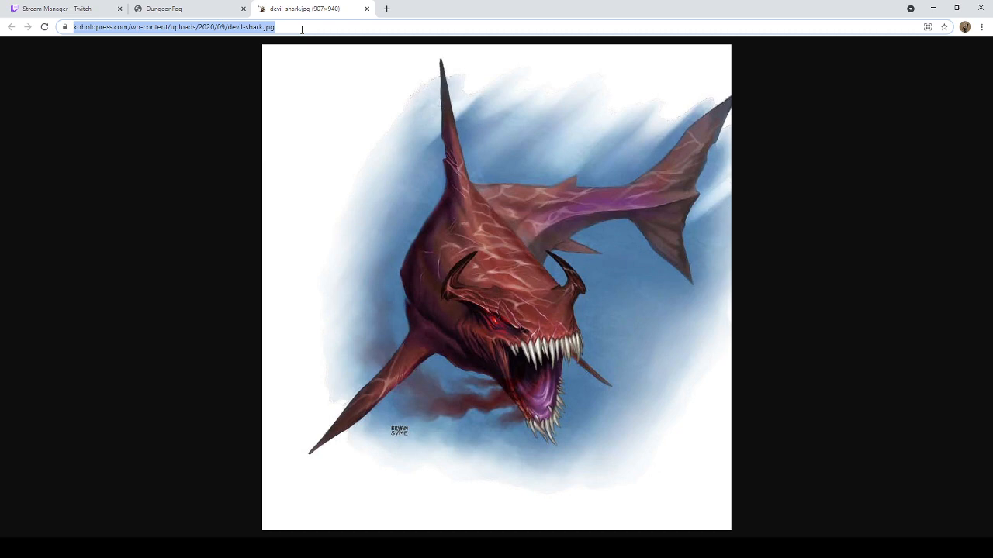
text(ra)
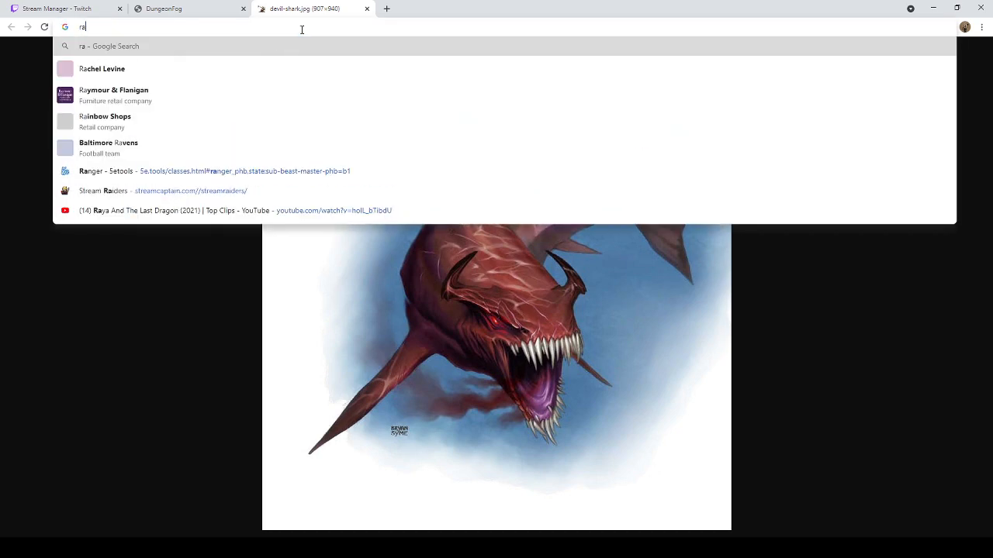
text(tfolk )
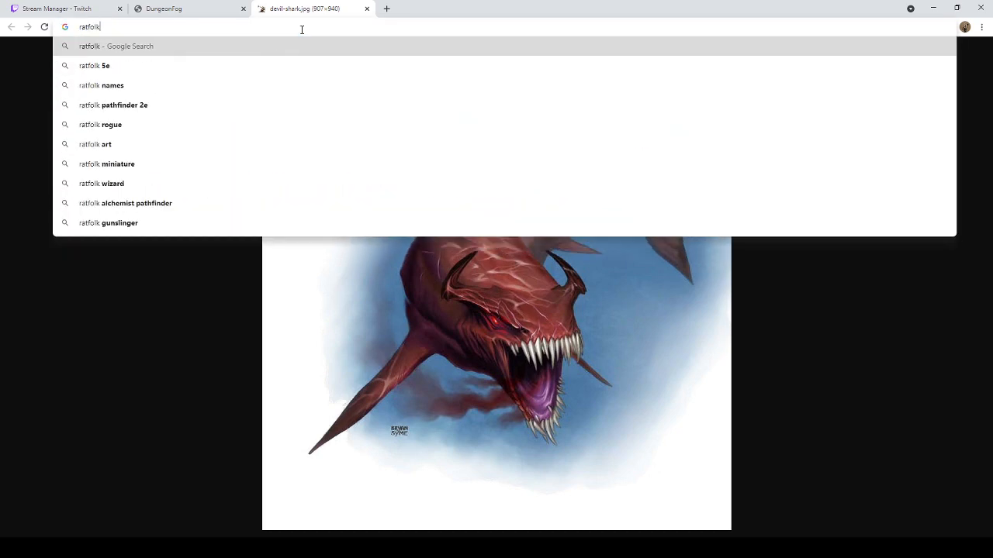
text(5e)
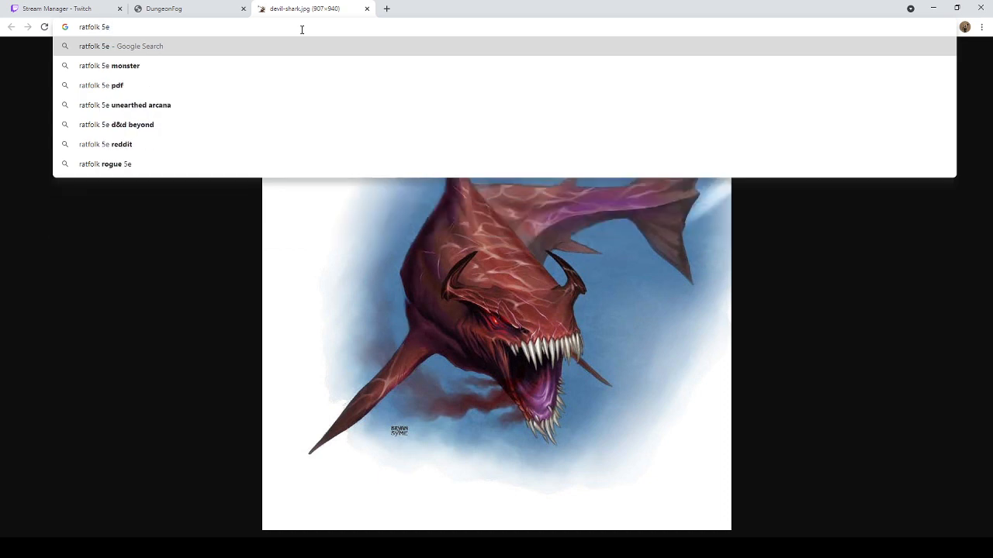
key(Return)
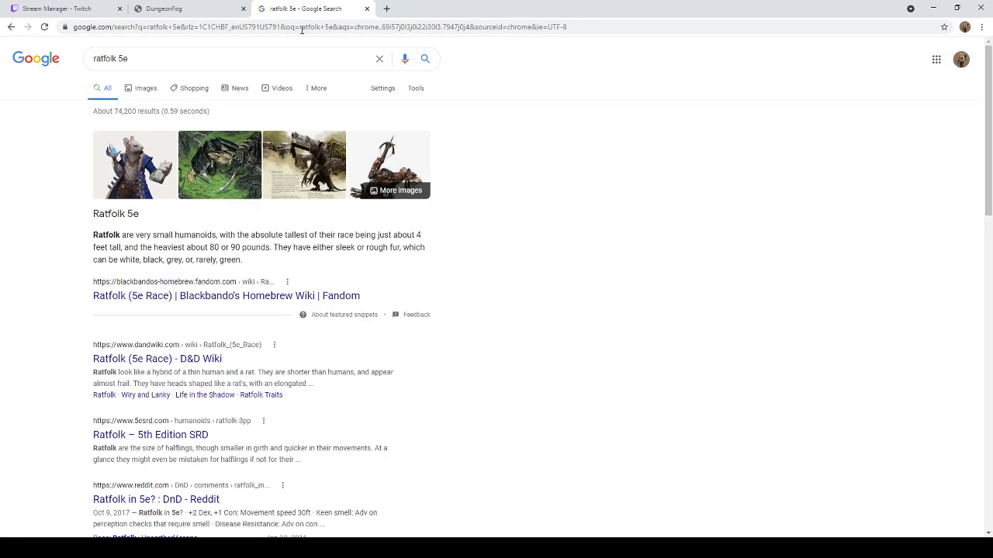
click(144, 94)
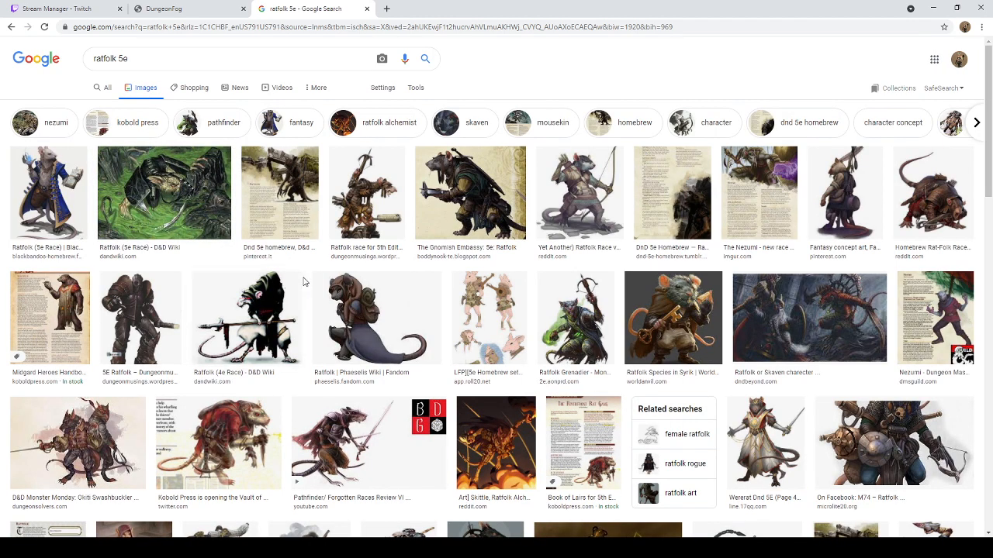
Step: Preview the Kobold Press ratfolk in the red cloak from Twitter and view its image file in a separate tab
scroll(330, 267, down, 1)
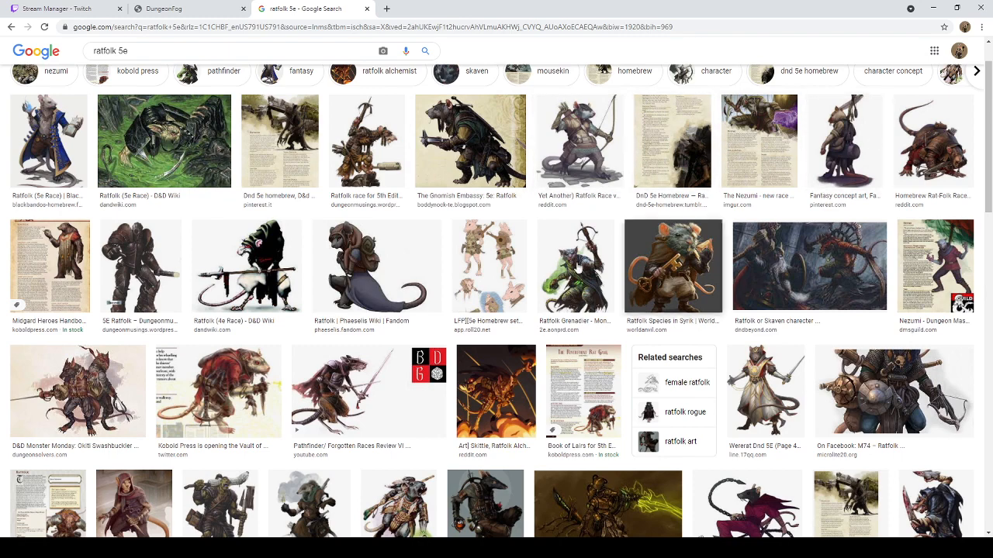
click(233, 397)
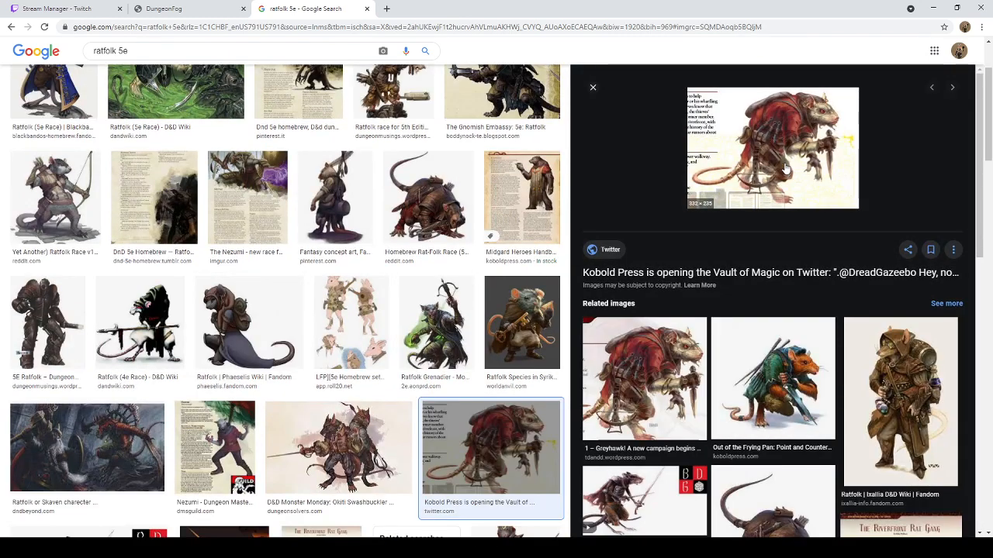
middle_click(838, 272)
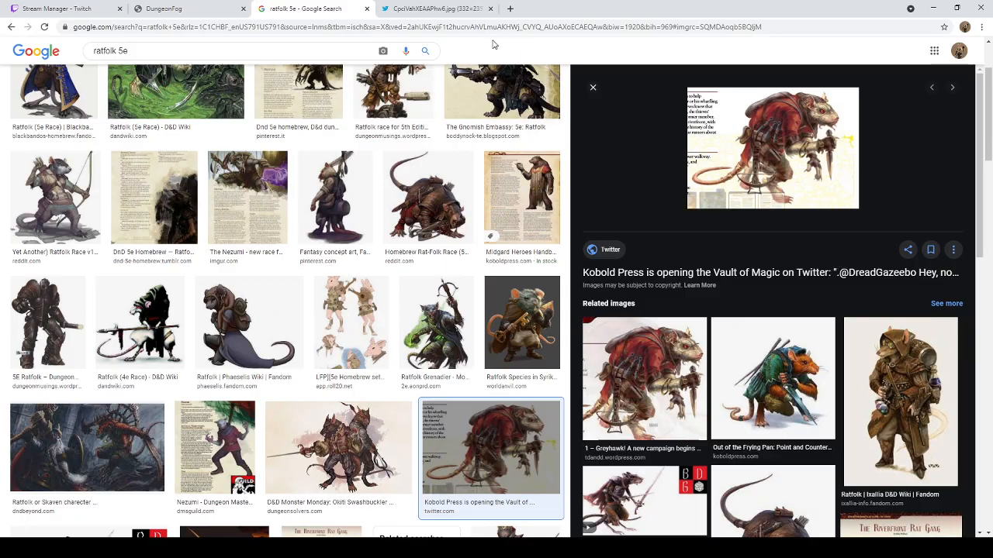
click(439, 11)
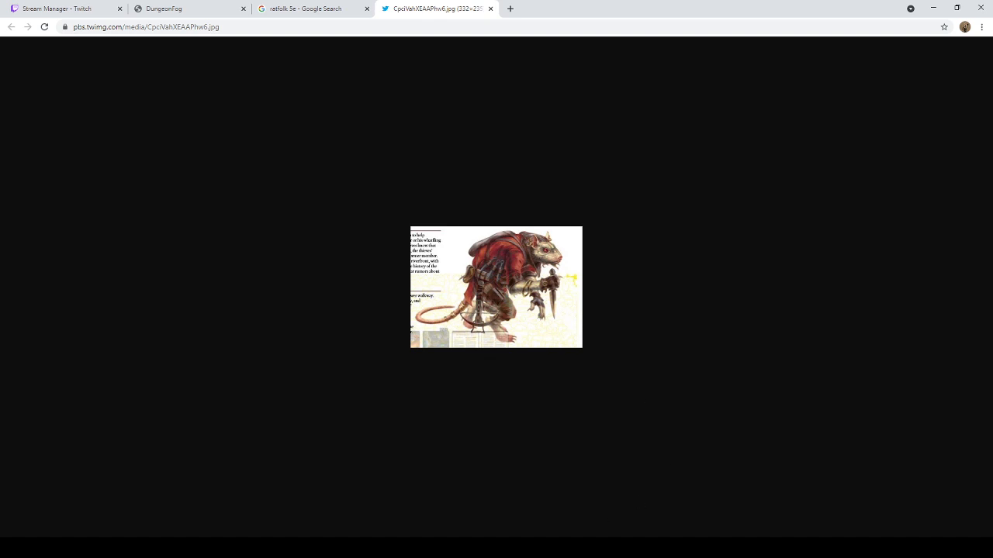
Step: Close the ratfolk image and the image search pages to return to the DungeonFog map
click(574, 547)
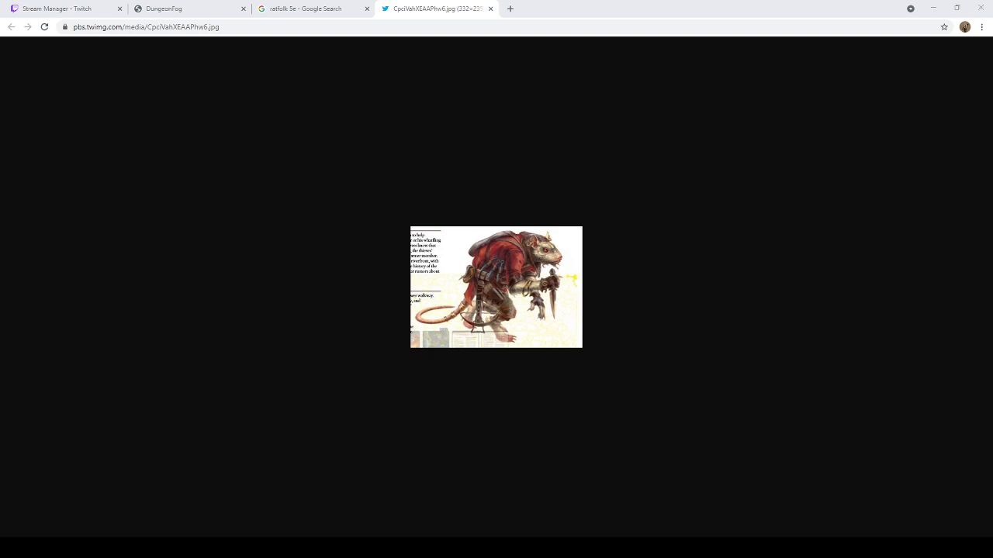
key(alt+Tab)
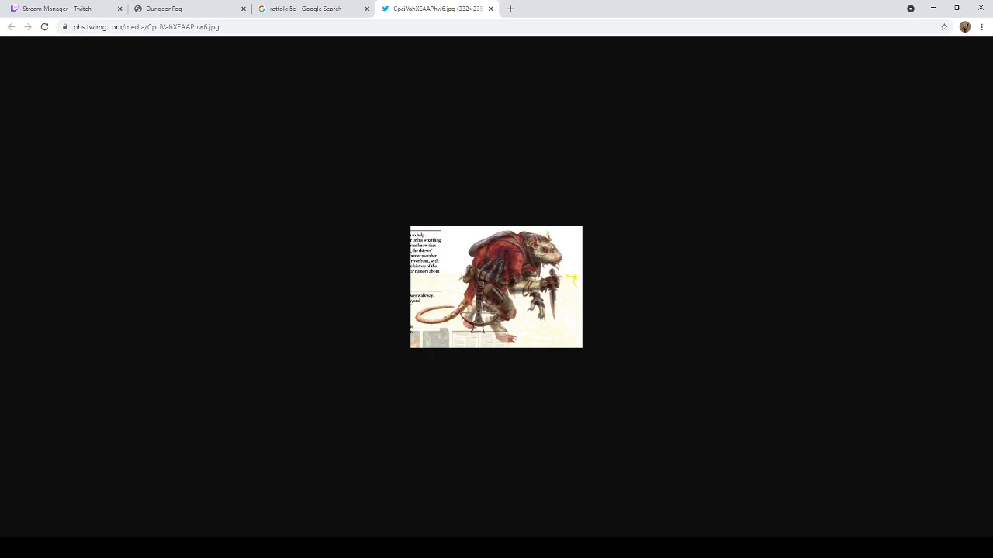
click(490, 8)
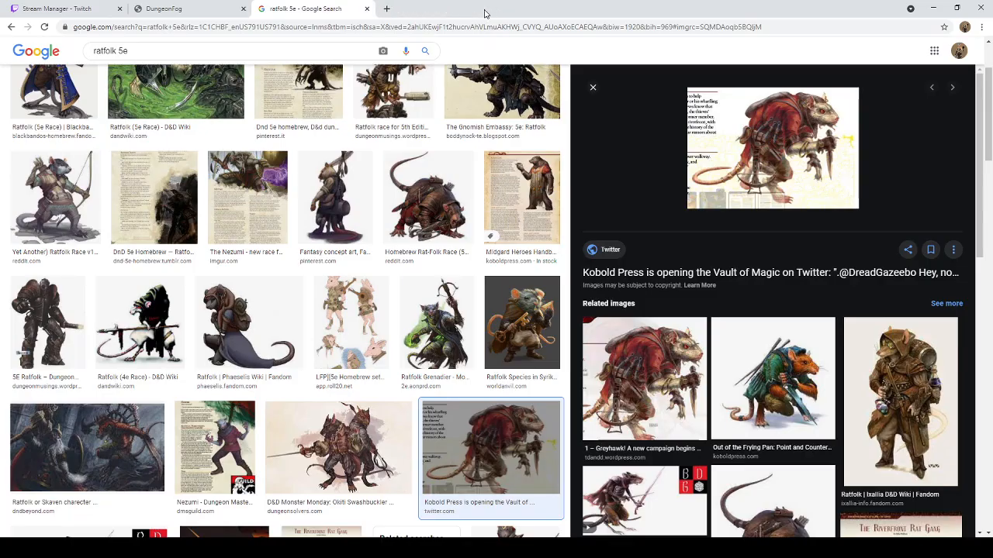
click(365, 9)
Step: Review the basement map from the northwest storage room across the pool room to the southeast corridor and chamber
scroll(434, 387, down, 2)
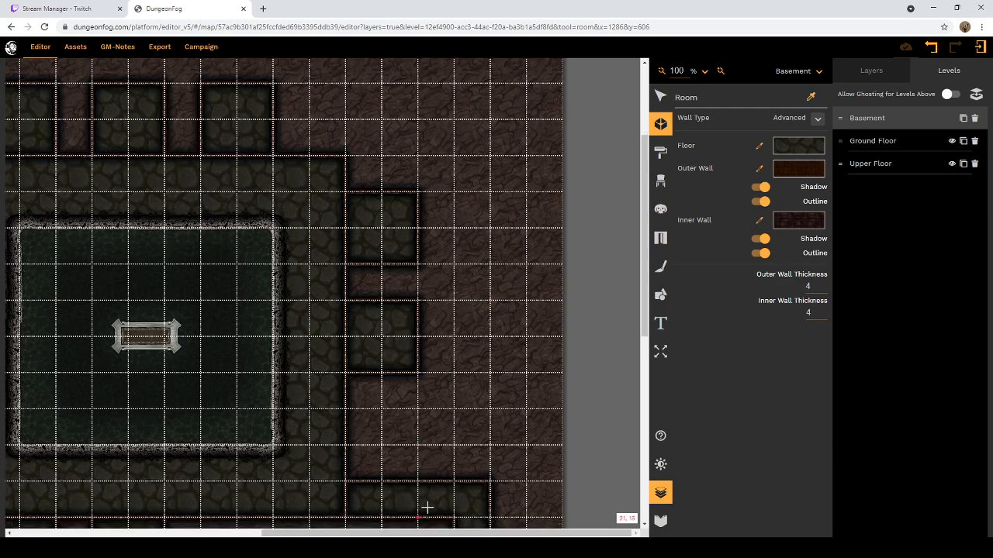
drag(401, 537, 242, 537)
scroll(283, 434, up, 3)
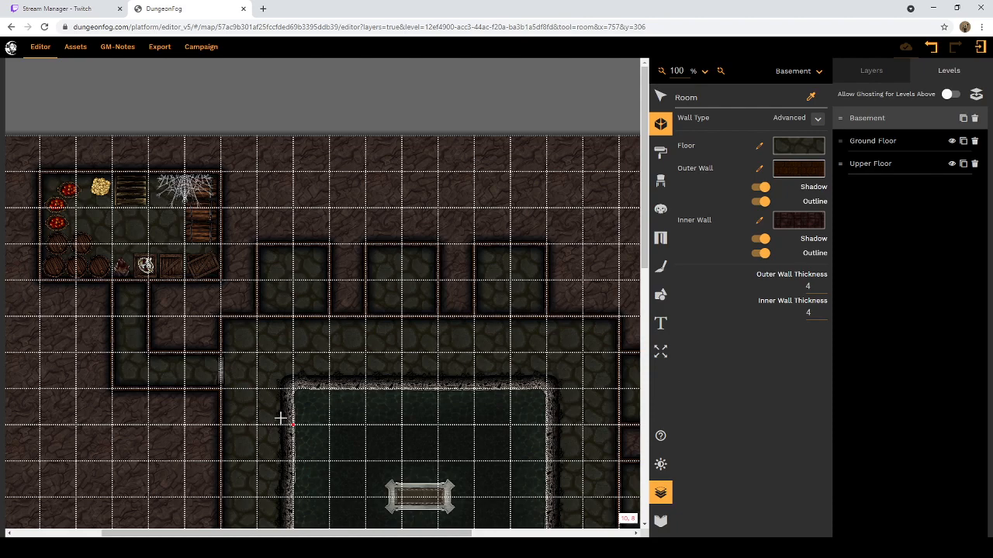
scroll(280, 419, down, 6)
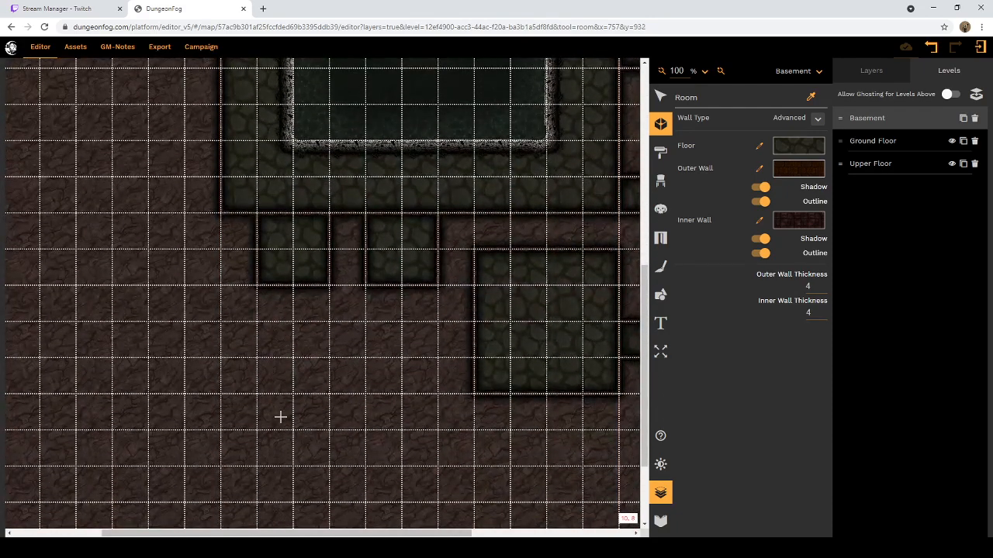
scroll(283, 423, up, 5)
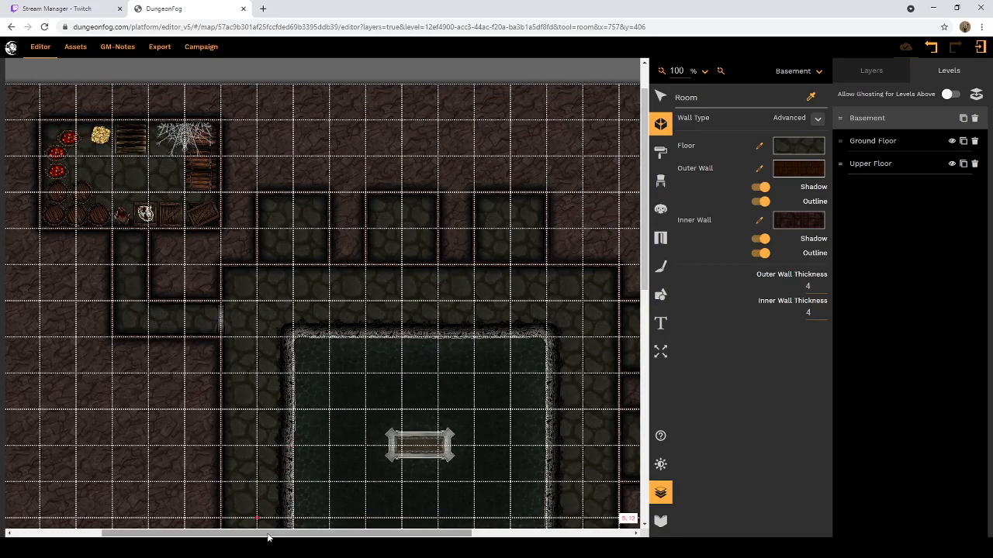
drag(270, 535, 410, 540)
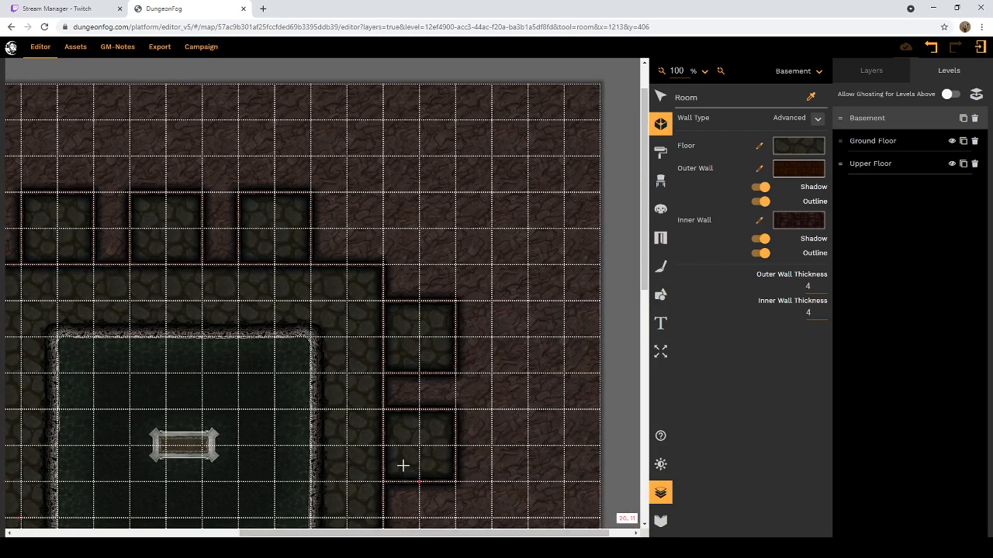
scroll(401, 466, down, 5)
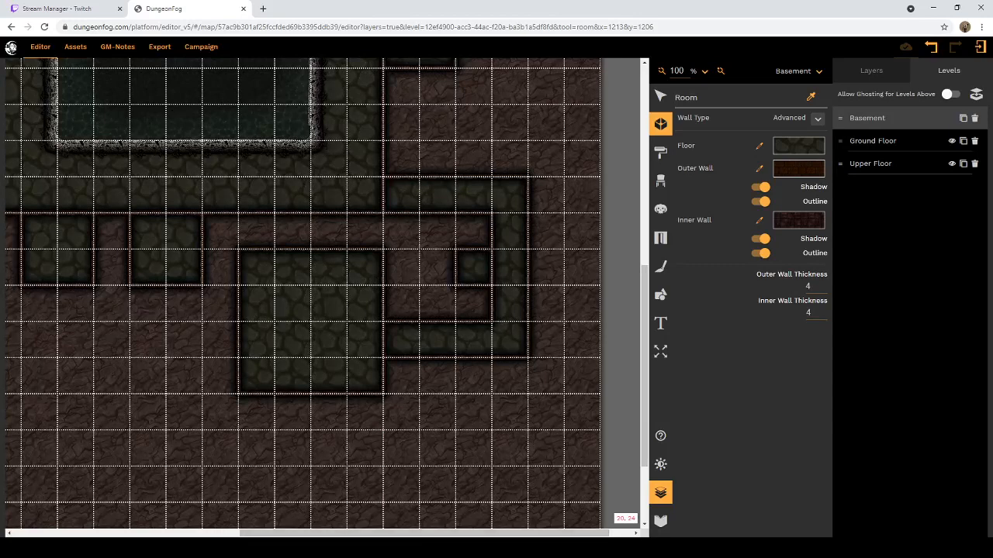